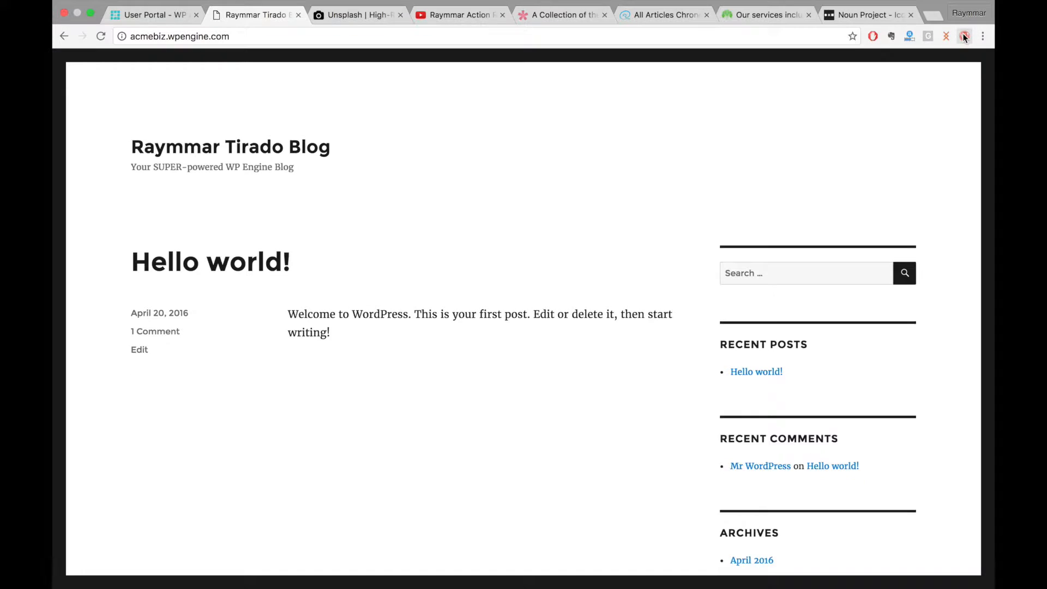
# Toggle the WordPress admin toolbar on the live blog until it stays visible.
pyautogui.click(964, 36)
pyautogui.click(964, 36)
pyautogui.click(964, 36)
pyautogui.click(964, 36)
pyautogui.click(964, 36)
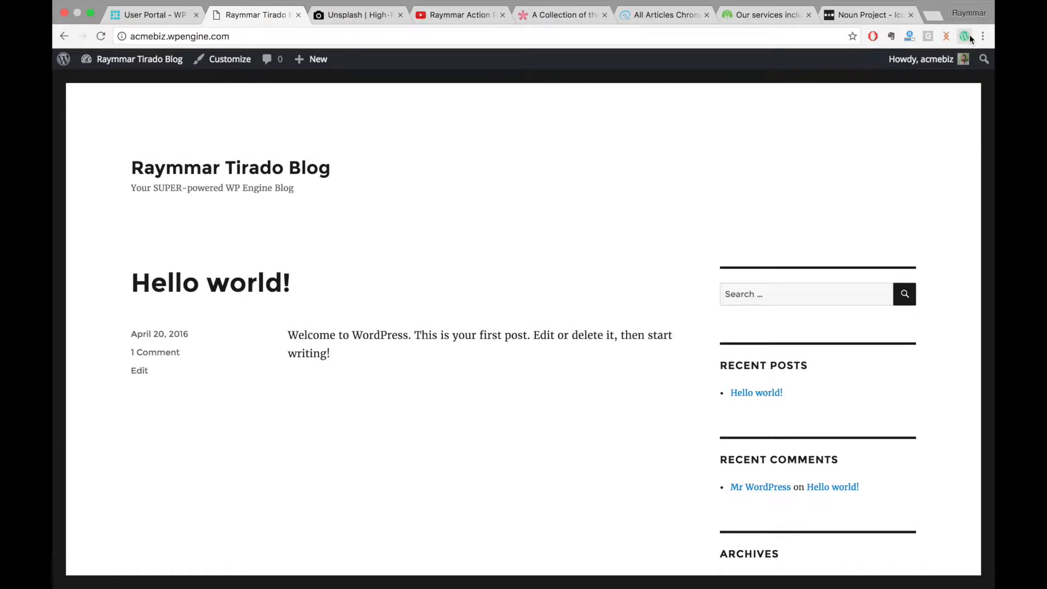
pyautogui.click(964, 36)
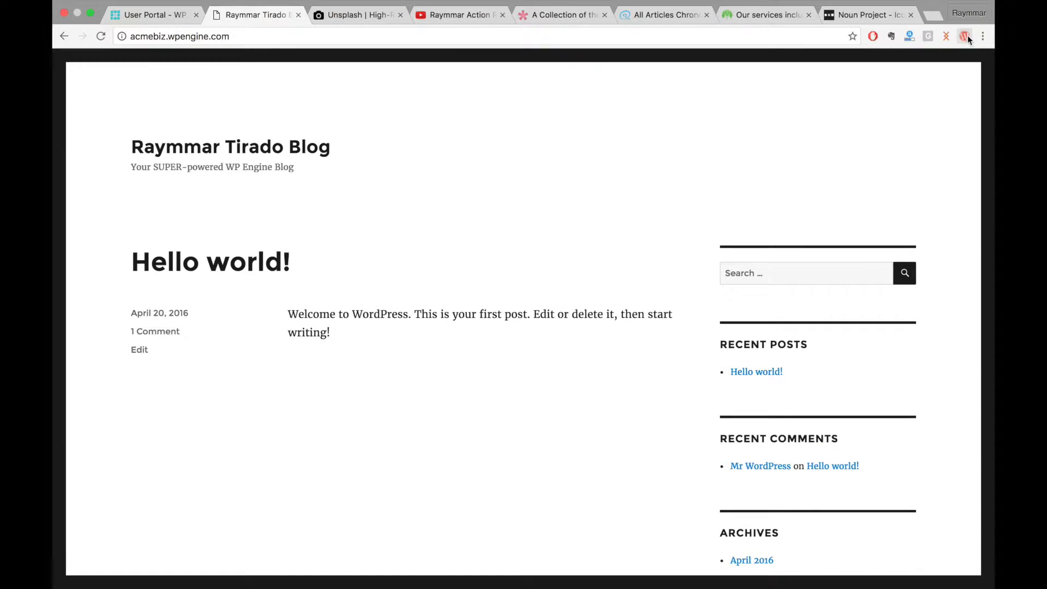
pyautogui.click(965, 36)
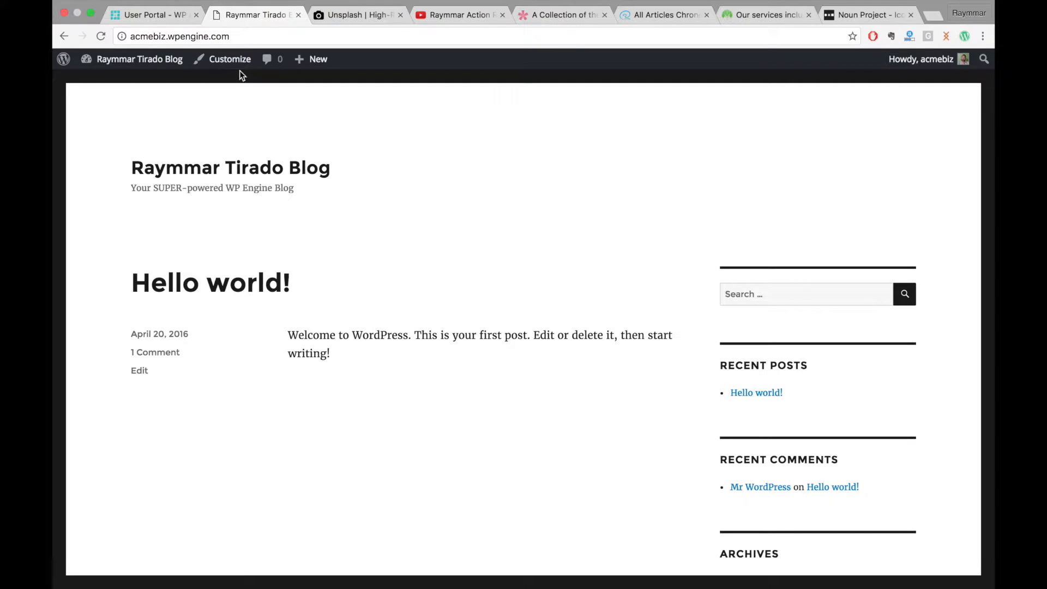
# In the Customizer, set title 'ACME biz' and tagline 'The best fake website you've ever seen', then publish.
pyautogui.click(226, 63)
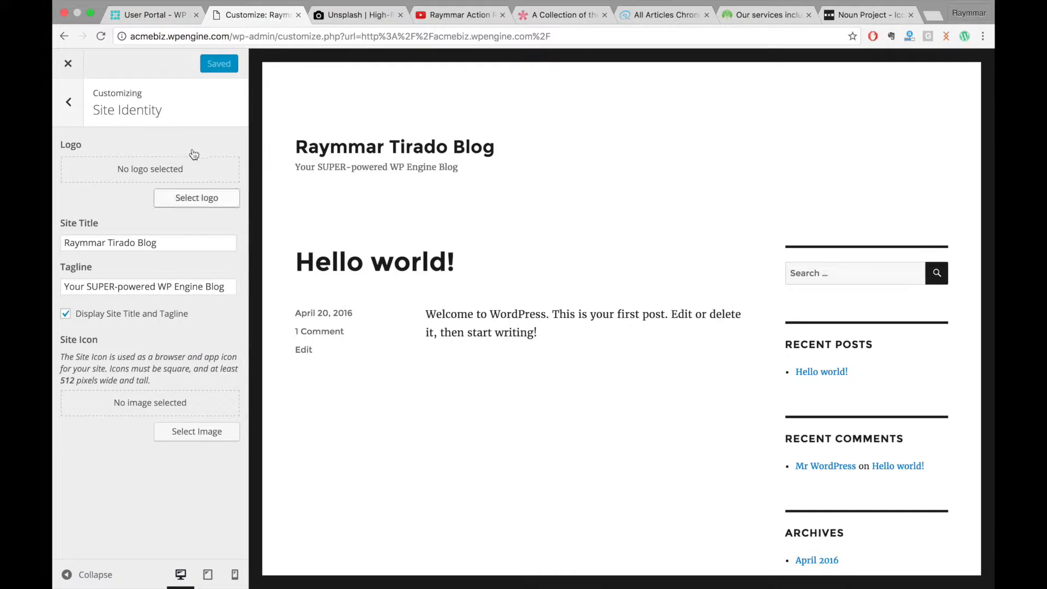
pyautogui.moveTo(165, 244); pyautogui.dragTo(53, 241)
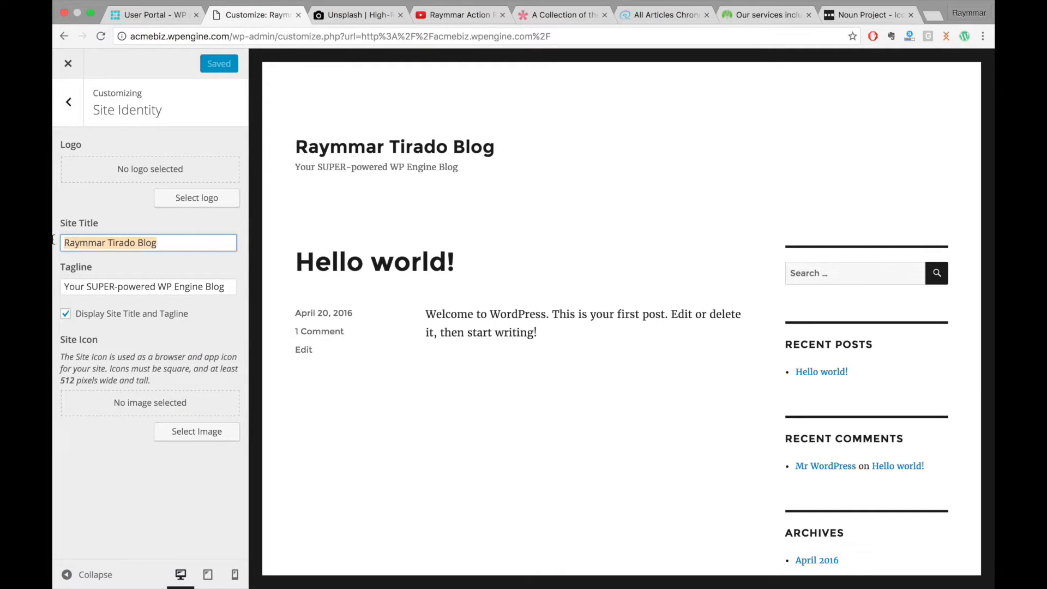
pyautogui.write('AC')
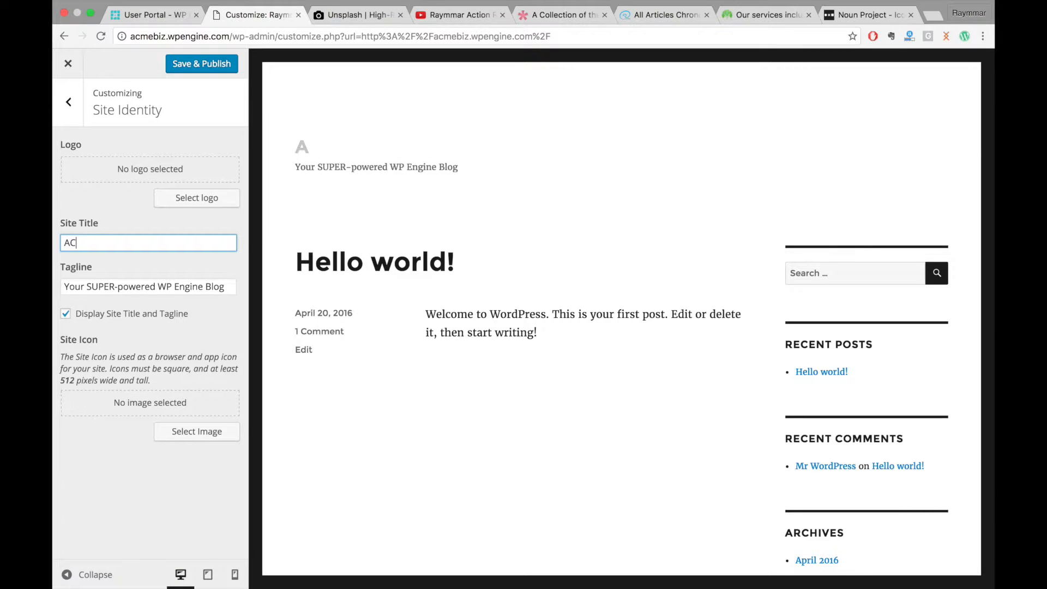
pyautogui.write('ME biz')
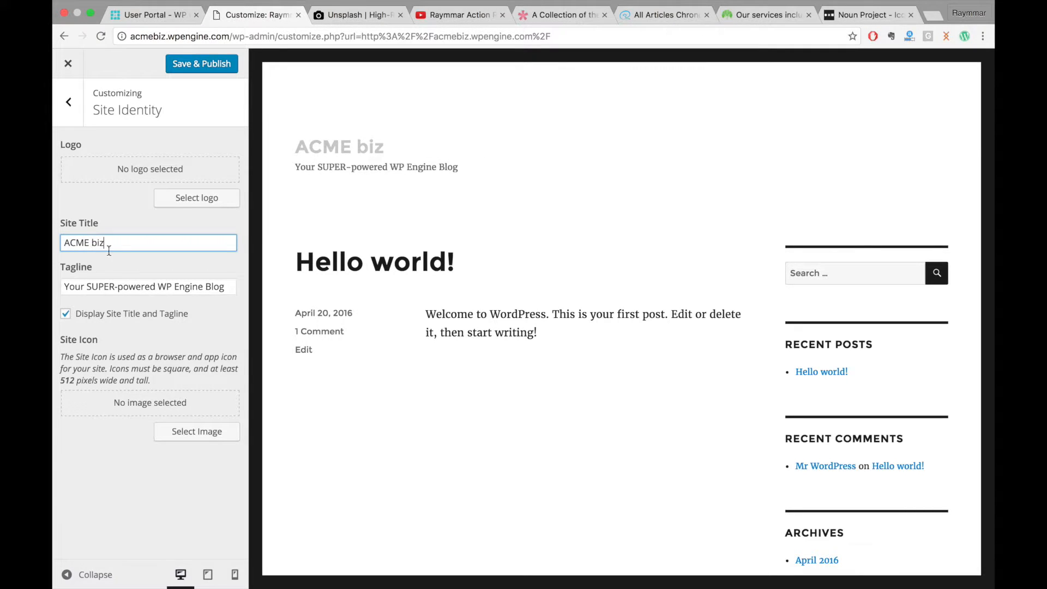
pyautogui.click(155, 287)
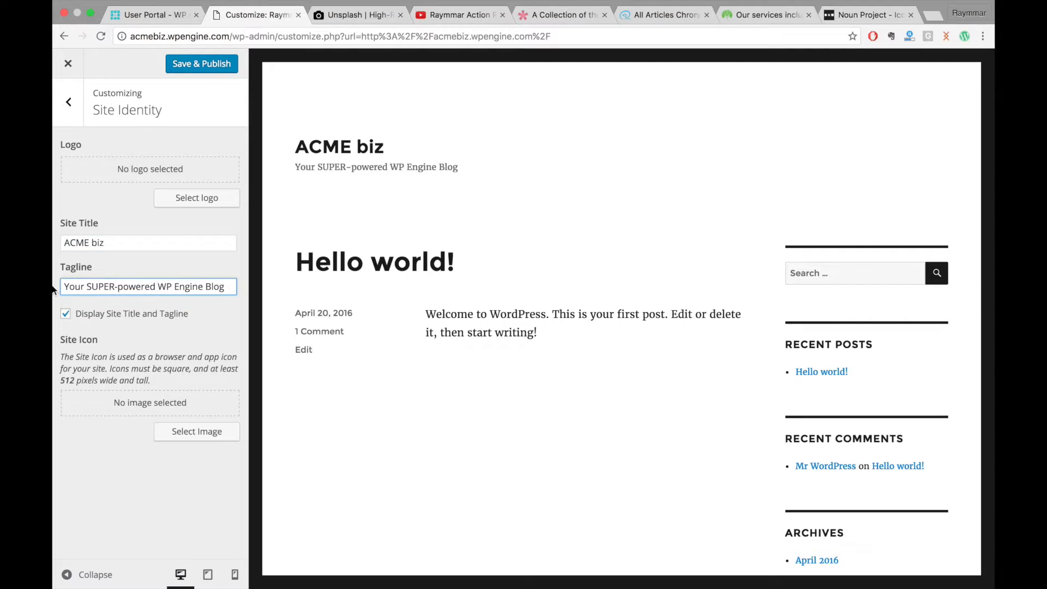
pyautogui.moveTo(61, 286); pyautogui.dragTo(280, 273)
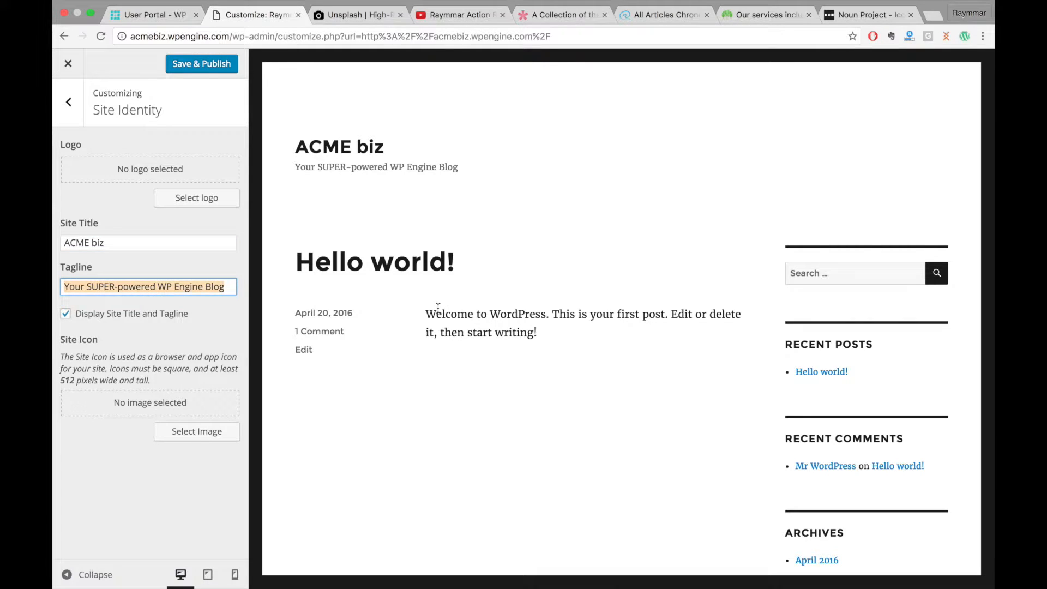
pyautogui.write('The best fake websi')
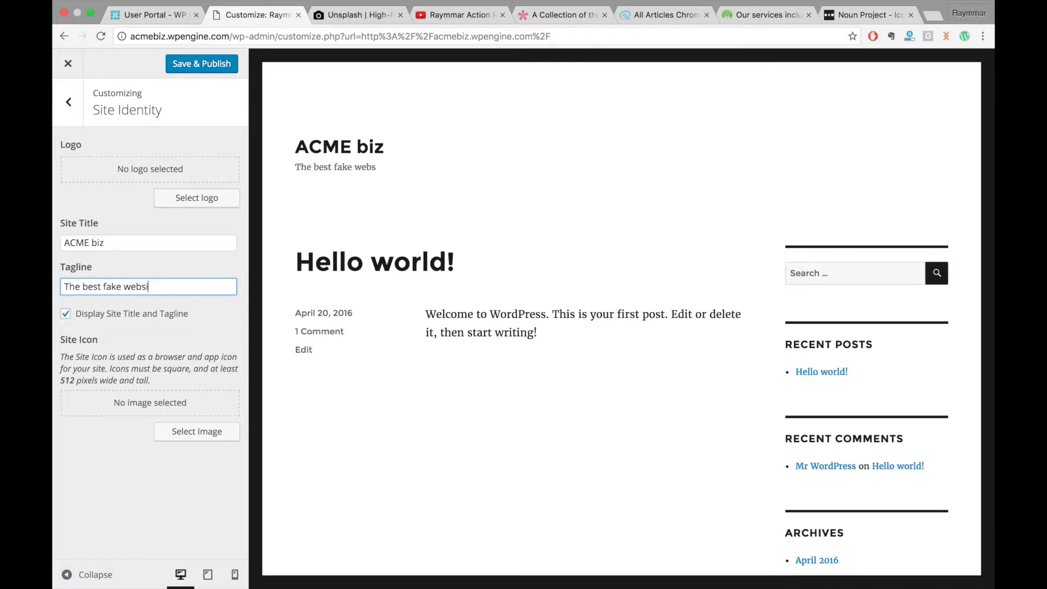
pyautogui.write("te you've ever seen")
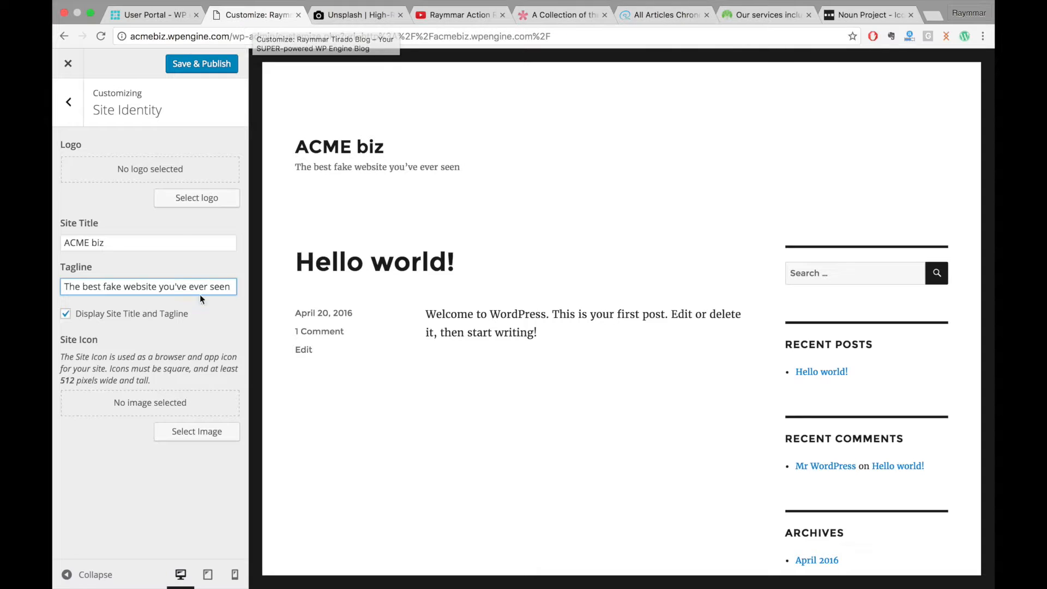
pyautogui.click(185, 66)
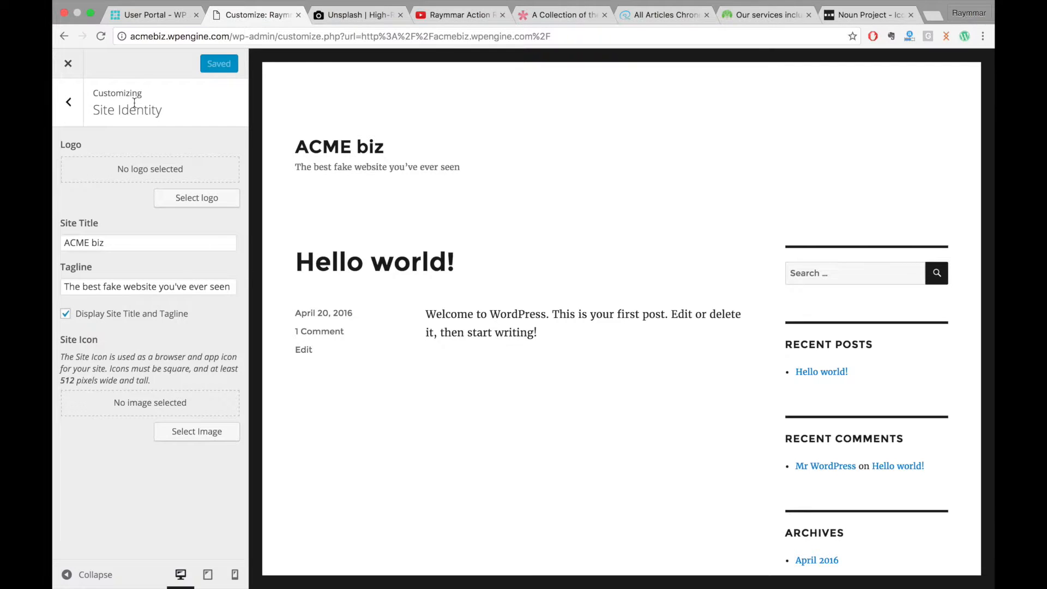
pyautogui.click(68, 64)
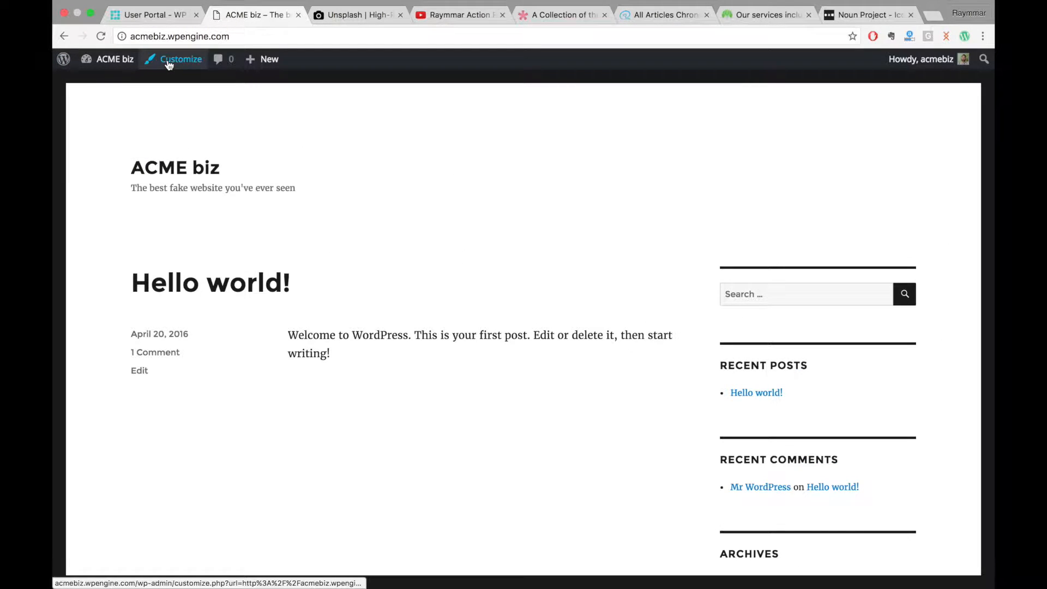
# Open the wp-admin Dashboard from the ACME biz admin bar menu and review its overview.
pyautogui.moveTo(112, 62)
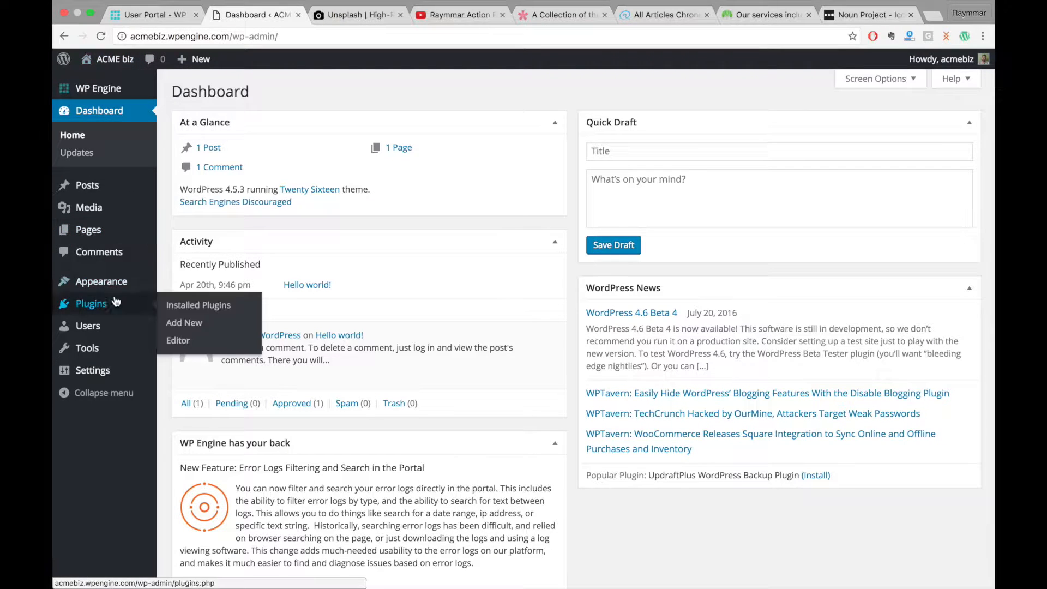
pyautogui.moveTo(106, 282)
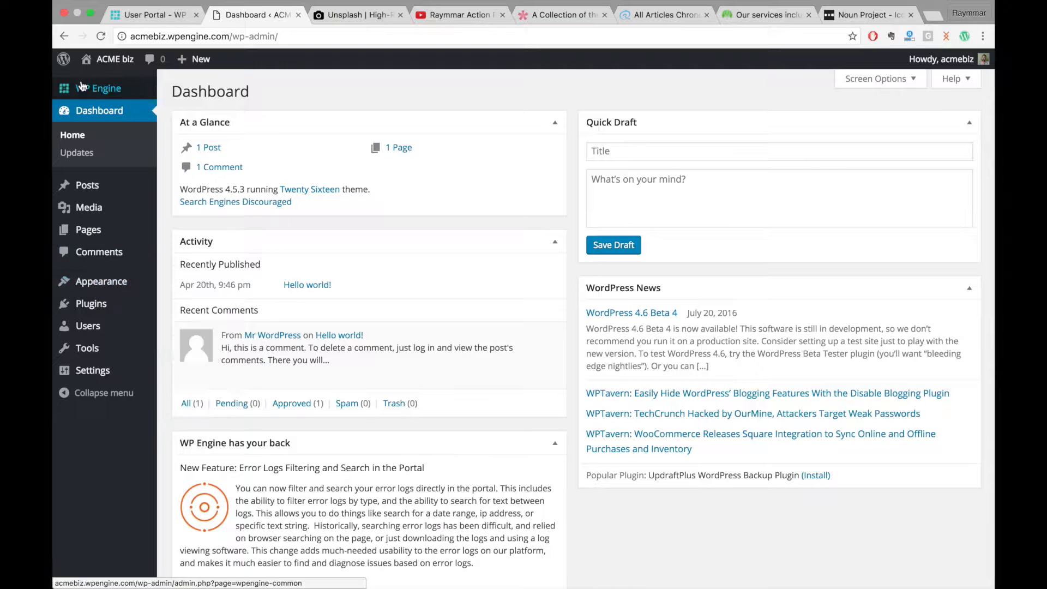
pyautogui.click(106, 63)
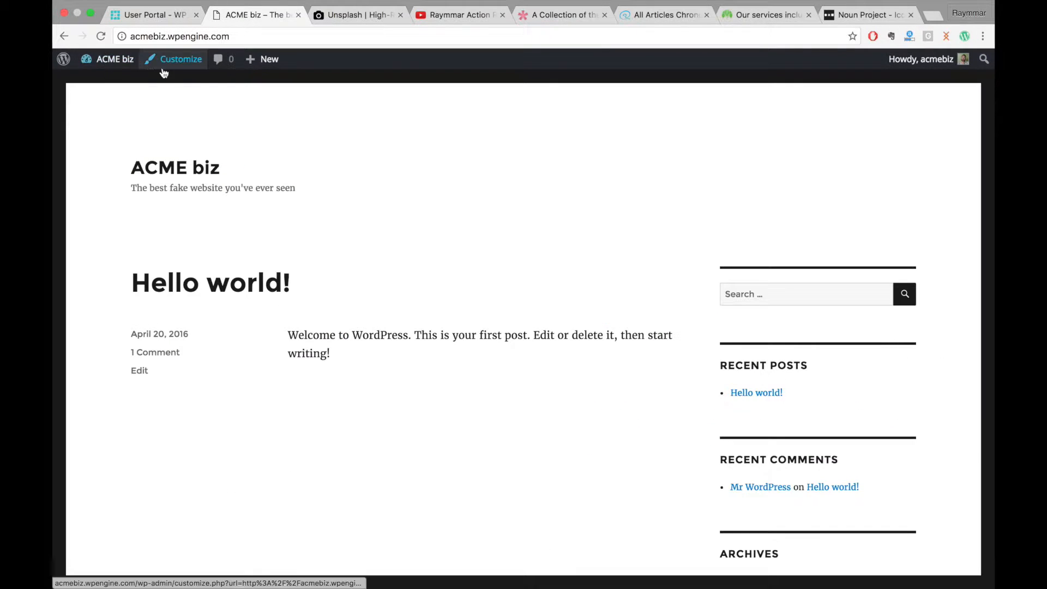
pyautogui.moveTo(118, 64)
pyautogui.click(117, 64)
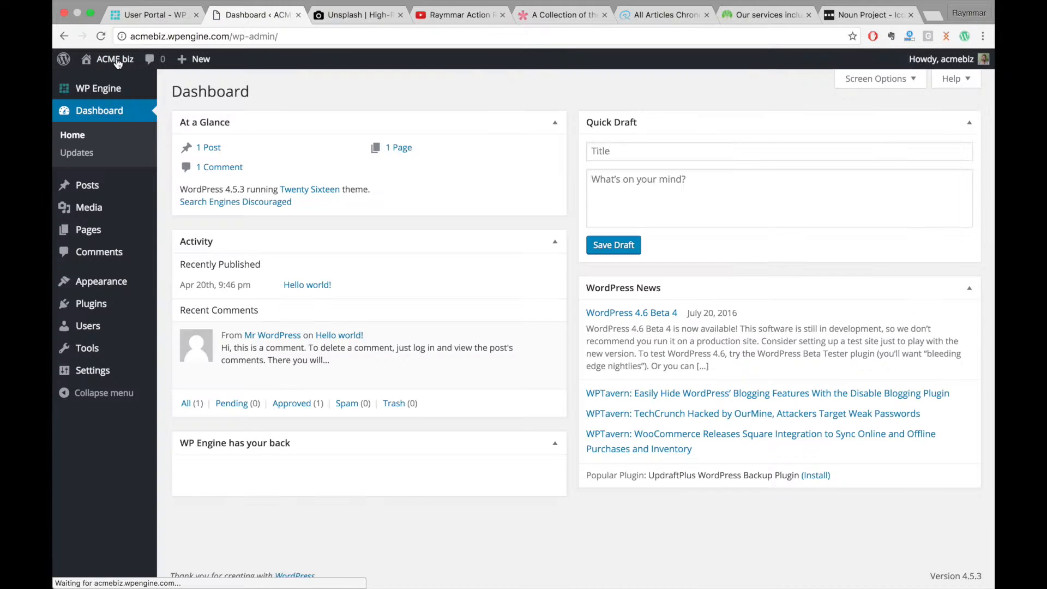
pyautogui.click(117, 64)
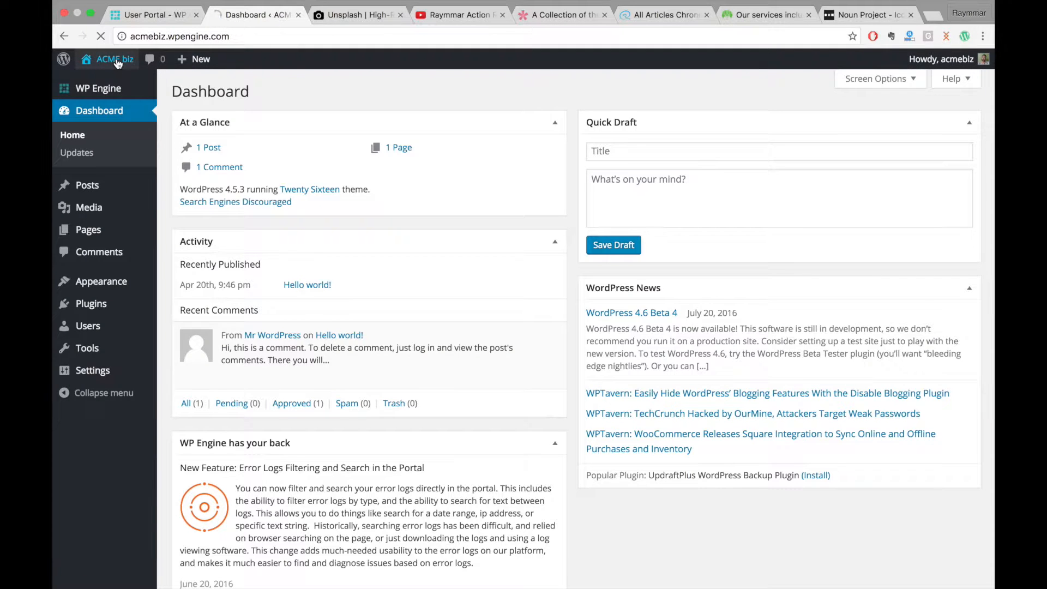
pyautogui.click(117, 64)
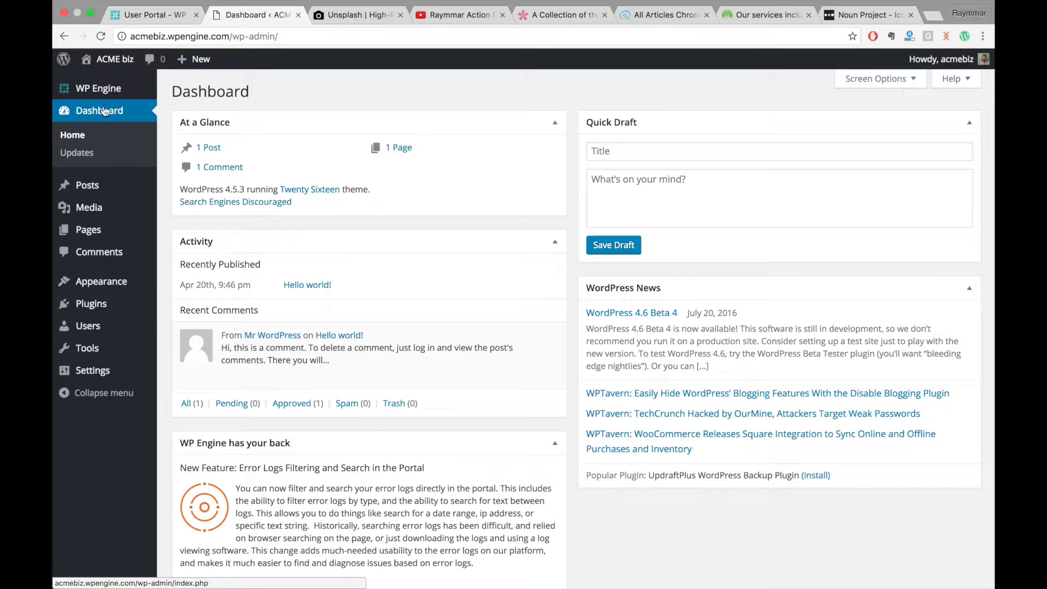
pyautogui.moveTo(495, 389)
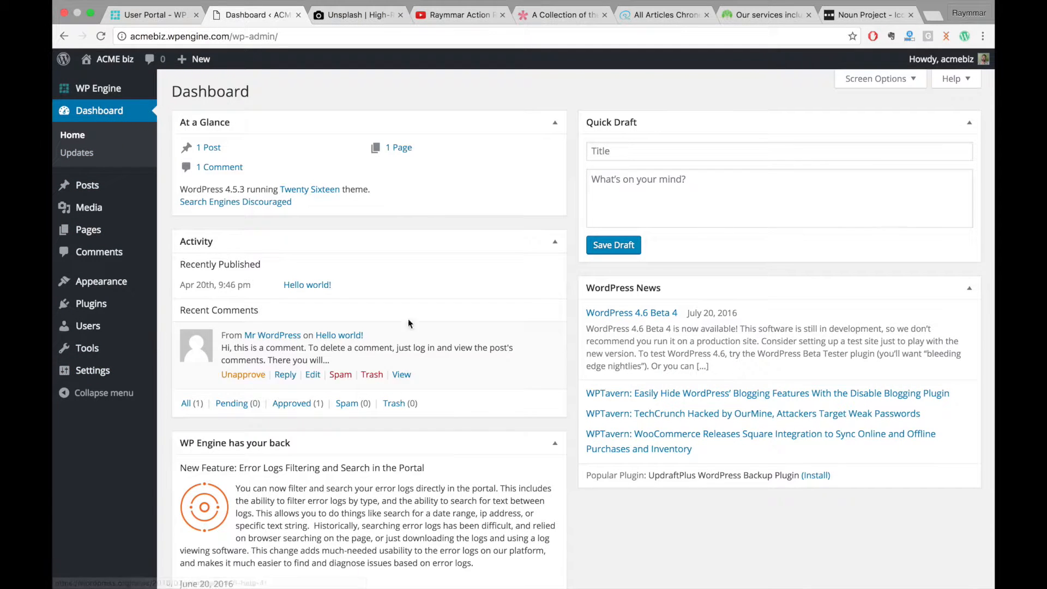
pyautogui.scroll(-1, 350, 264)
pyautogui.scroll(2, 349, 264)
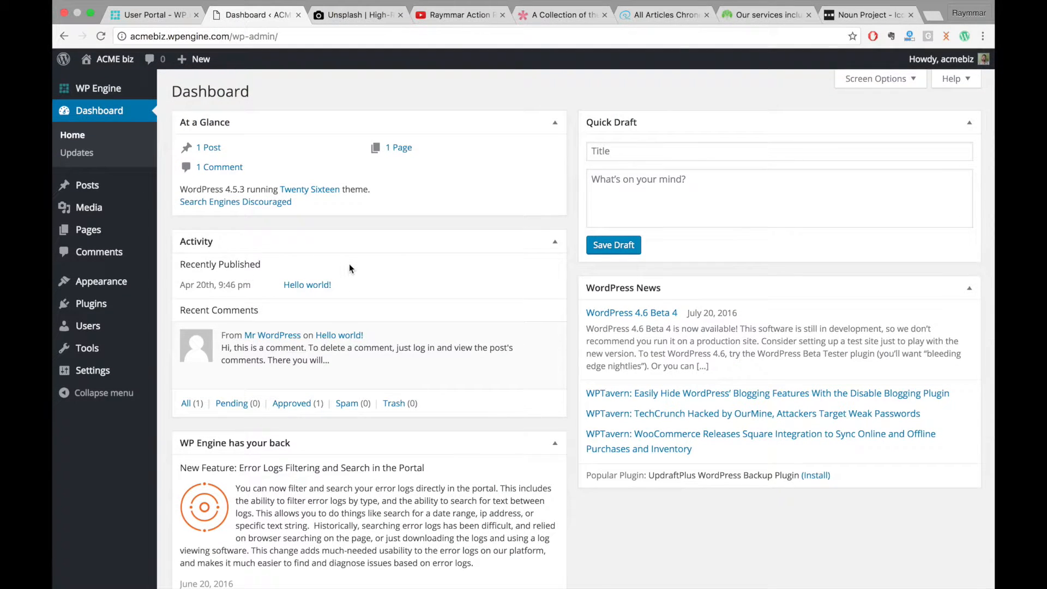
pyautogui.scroll(-2, 349, 264)
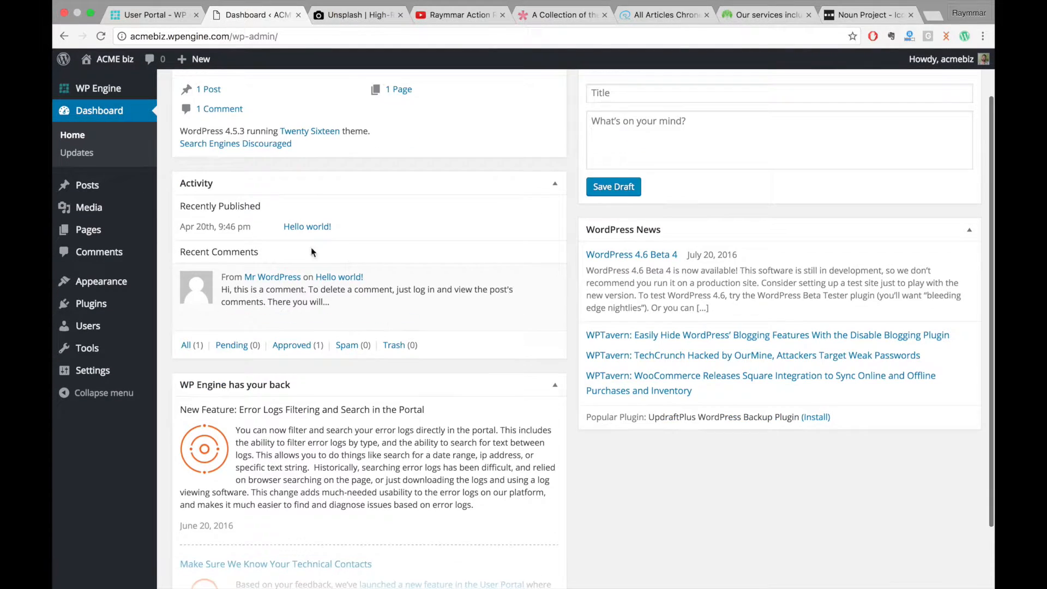
# Browse the Posts, Pages and Comments lists, then open Plugins showing the inactive Akismet plugin.
pyautogui.click(92, 188)
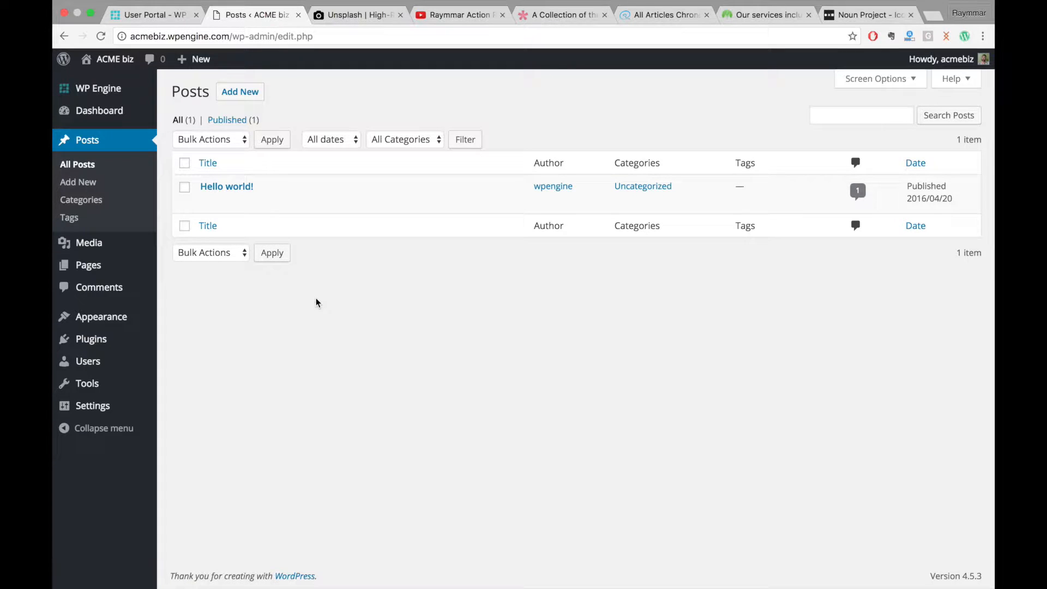
pyautogui.moveTo(99, 243)
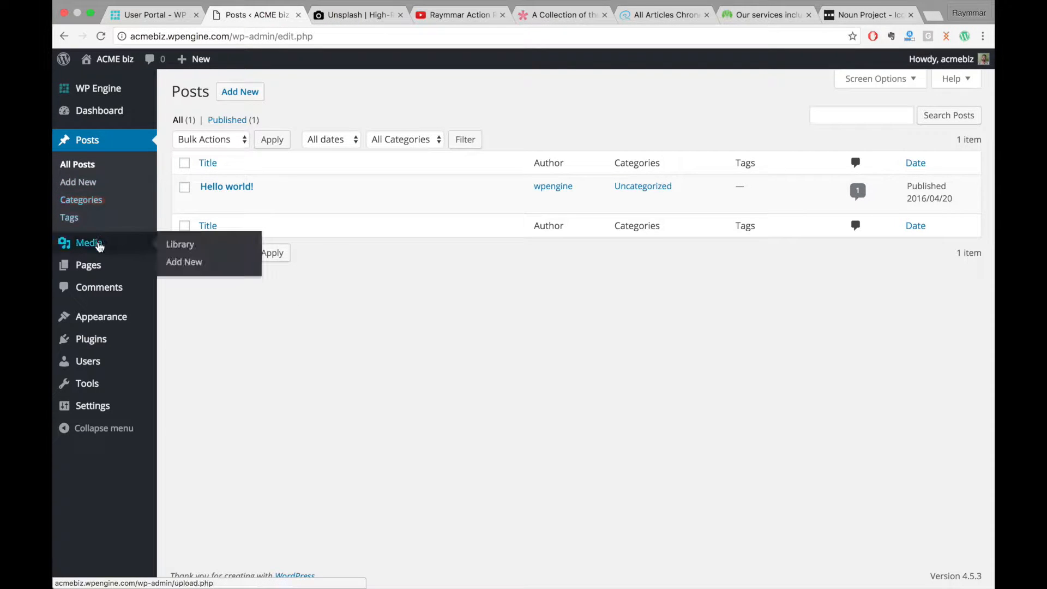
pyautogui.click(97, 266)
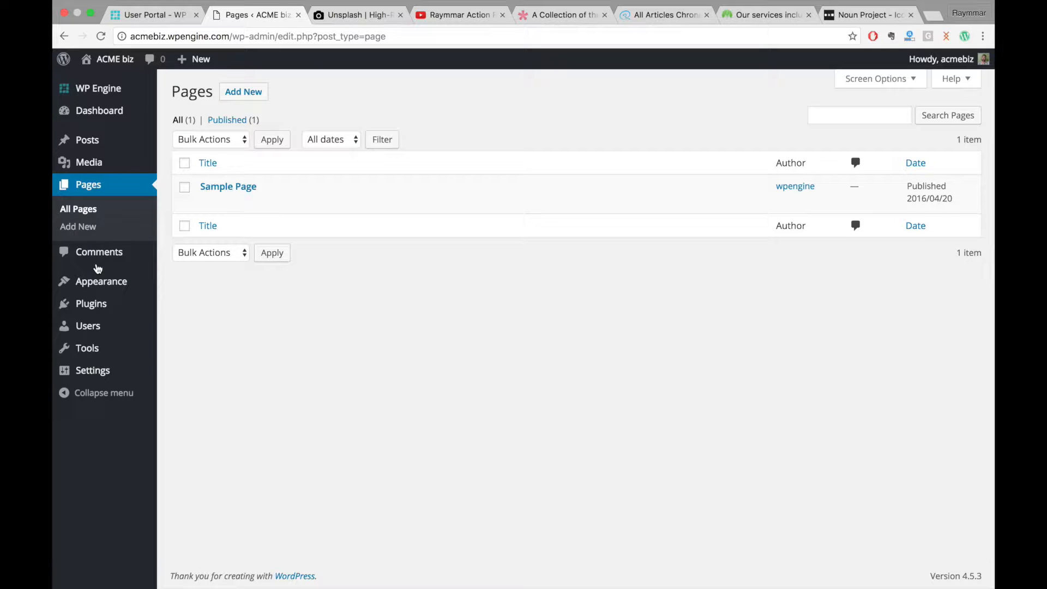
pyautogui.click(101, 255)
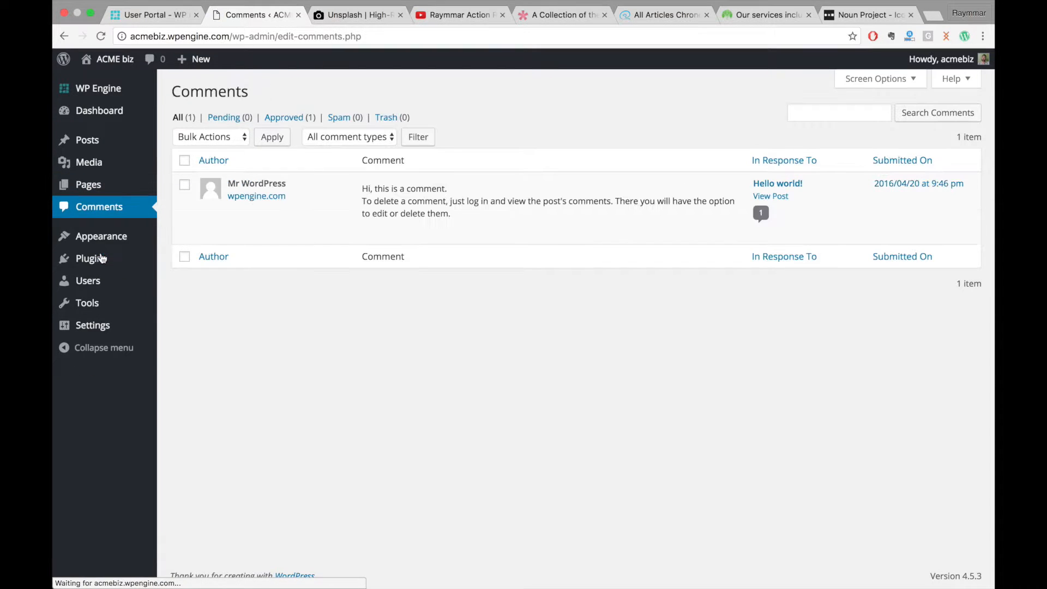
pyautogui.click(100, 260)
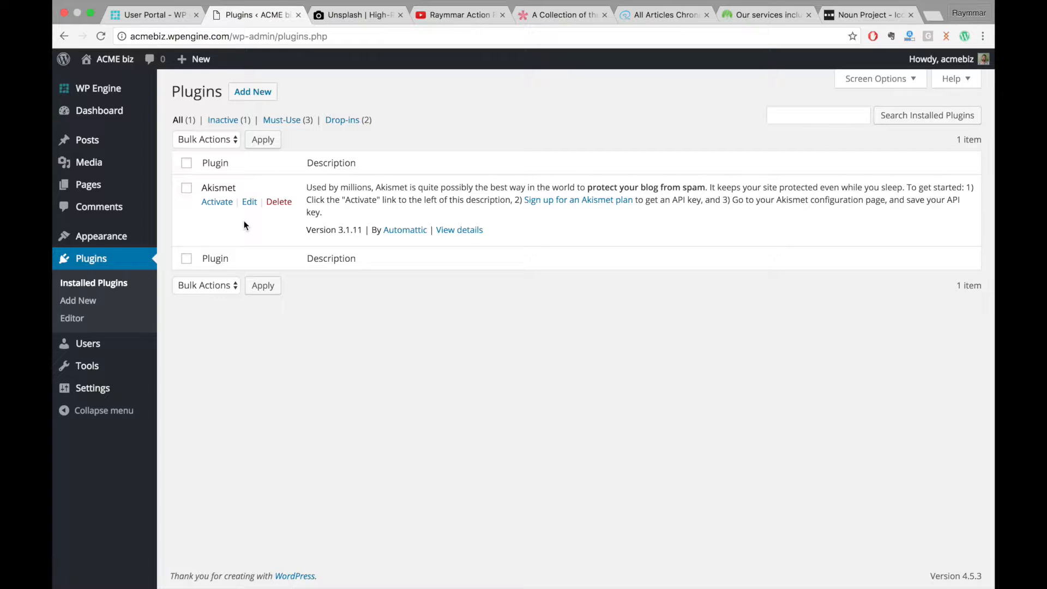
pyautogui.moveTo(96, 242)
pyautogui.moveTo(107, 240)
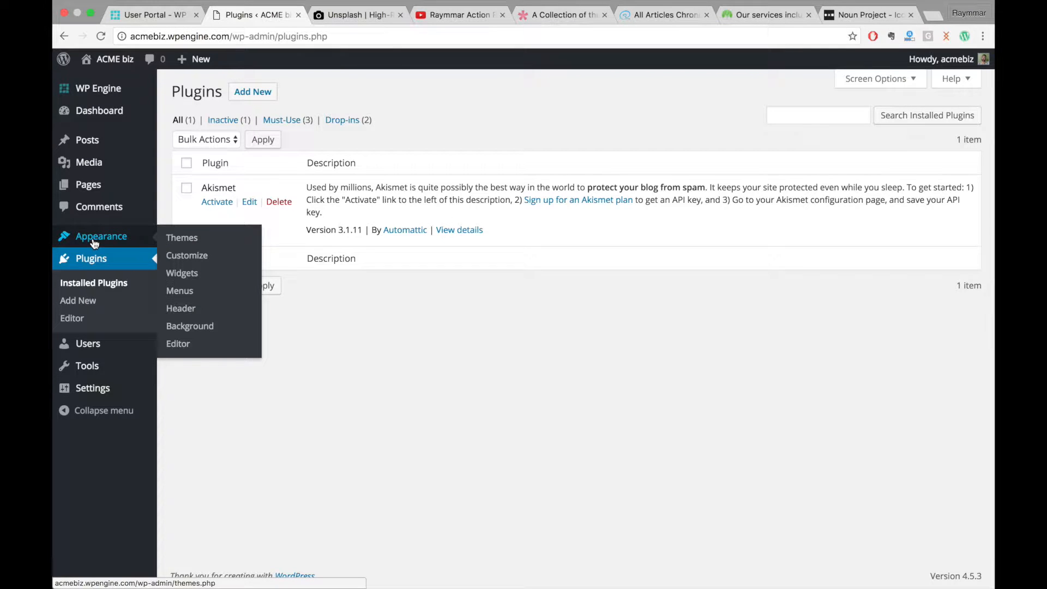
# Go to Appearance > Themes and Add New to reach the .zip theme upload option.
pyautogui.click(203, 240)
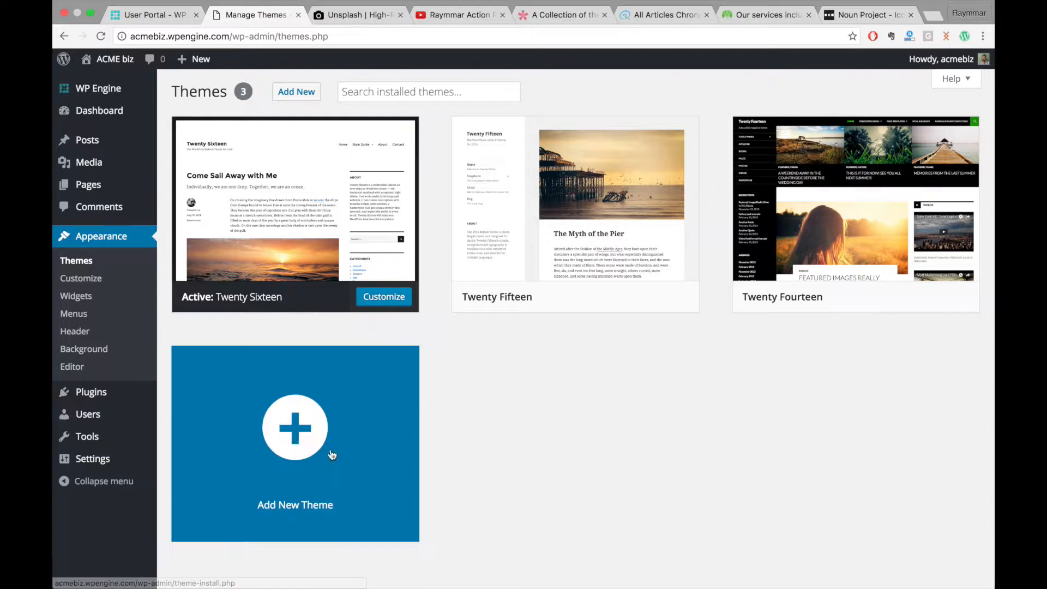
pyautogui.click(300, 442)
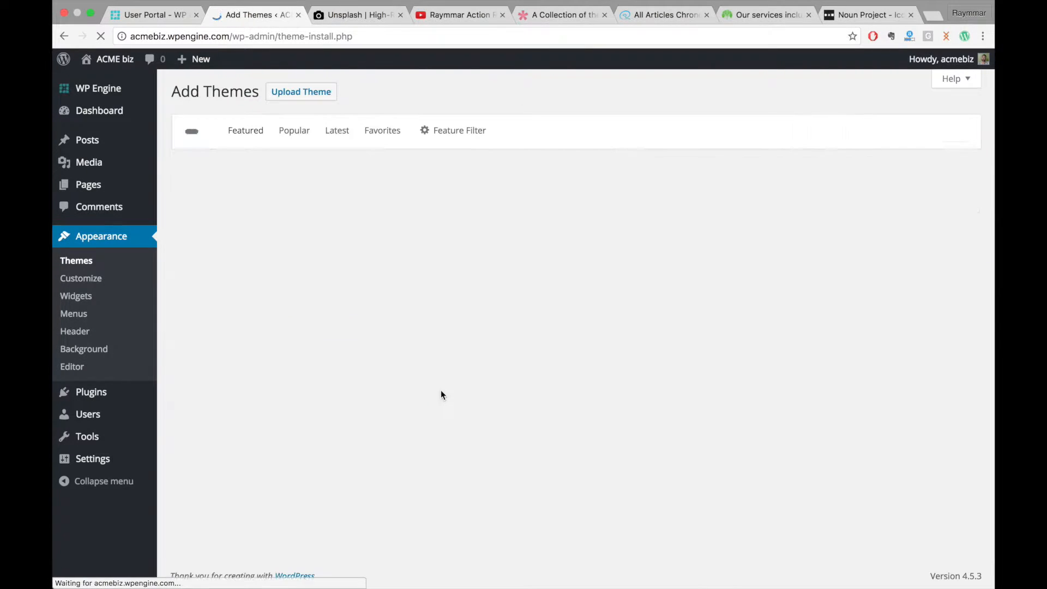
pyautogui.scroll(-14, 475, 348)
pyautogui.scroll(5, 474, 349)
pyautogui.scroll(9, 474, 349)
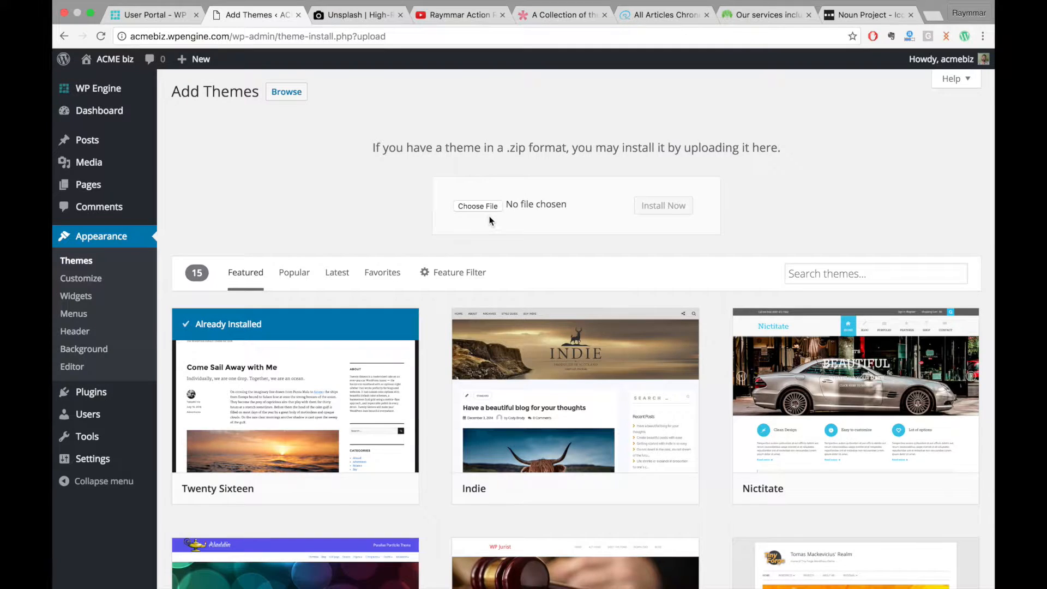
# Upload the themeforest Enfold zip from the Desktop's WordPress Quick Build folder and install it.
pyautogui.click(478, 206)
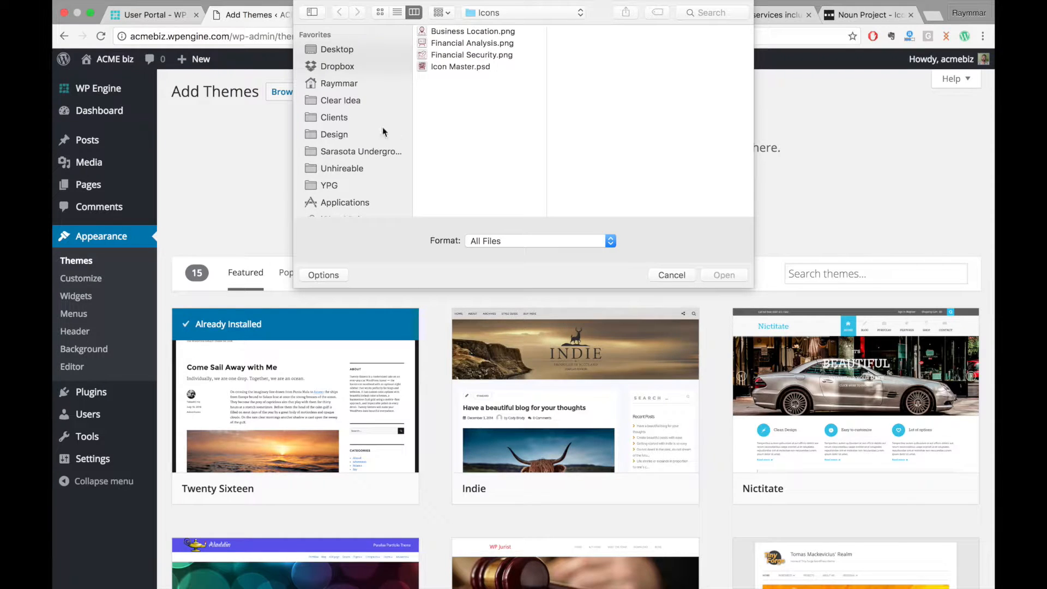
pyautogui.click(331, 50)
pyautogui.click(479, 55)
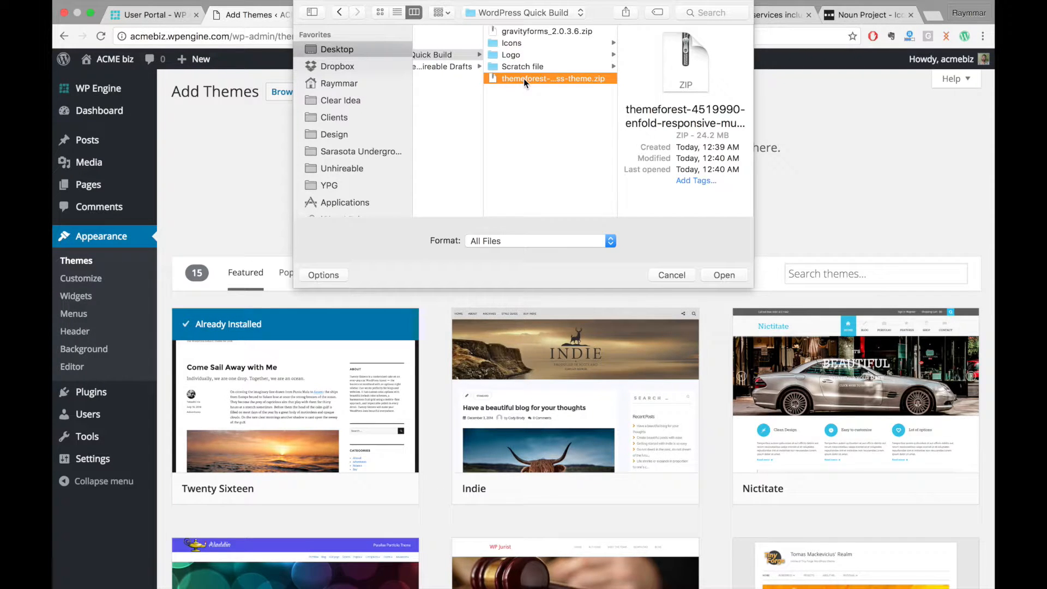
pyautogui.click(731, 274)
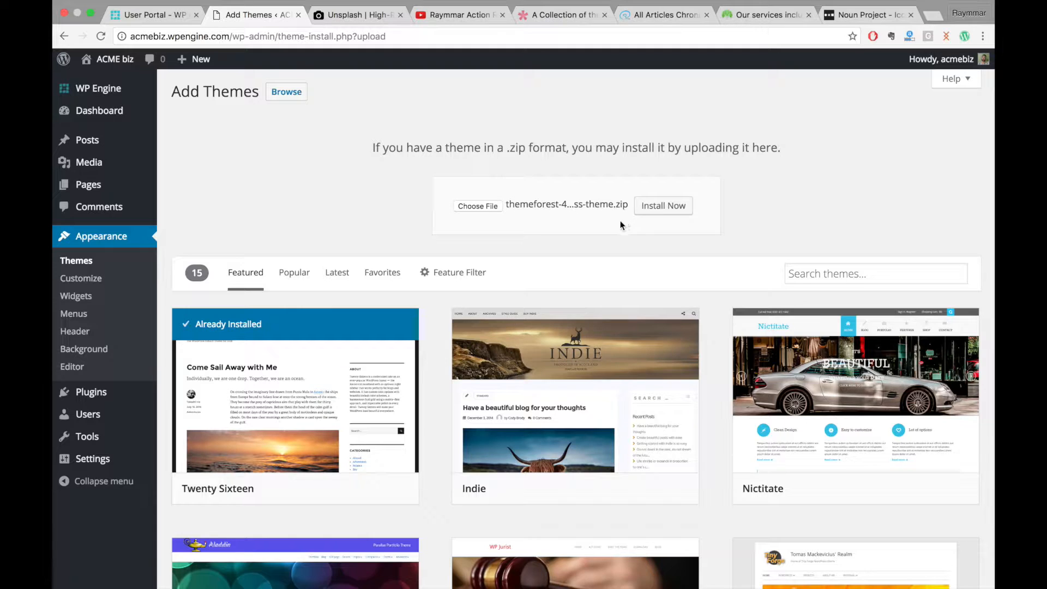
pyautogui.click(661, 206)
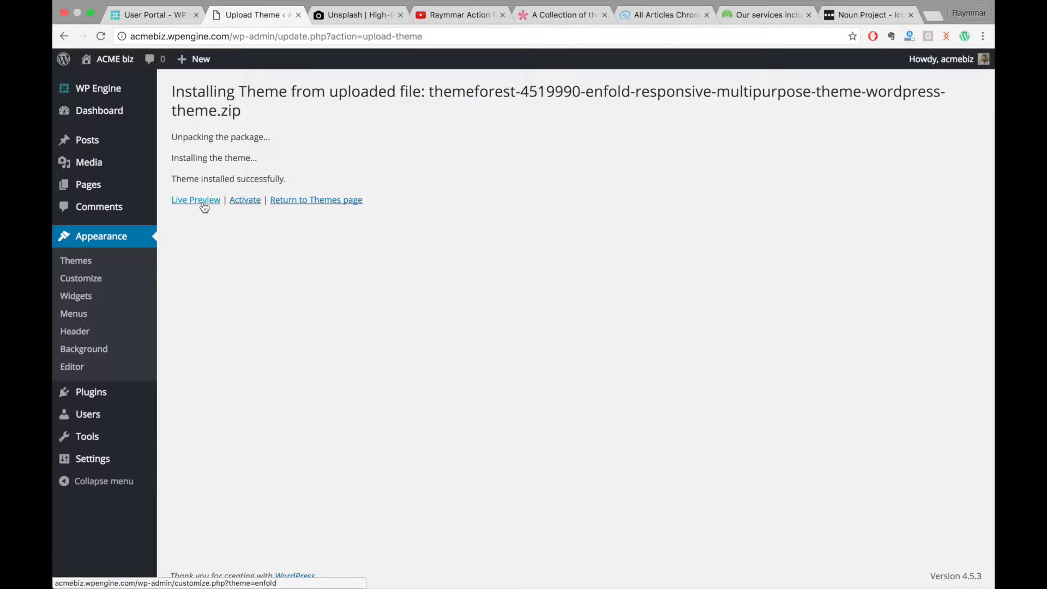
# Activate Enfold, preview the ACME biz site in a new tab, then return to Enfold Theme Options.
pyautogui.click(244, 200)
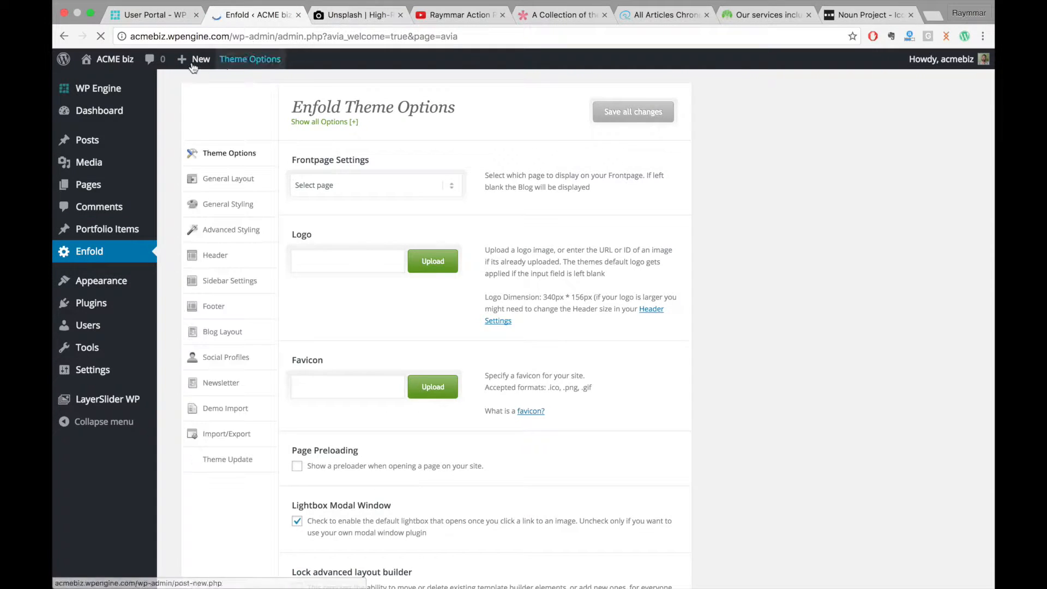
pyautogui.rightClick(101, 60)
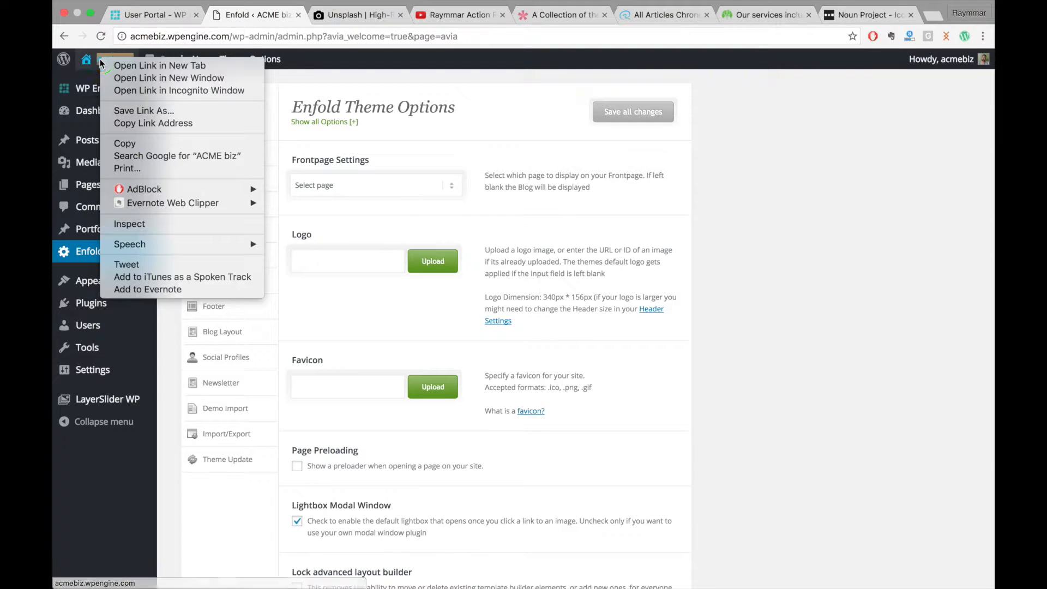
pyautogui.click(134, 66)
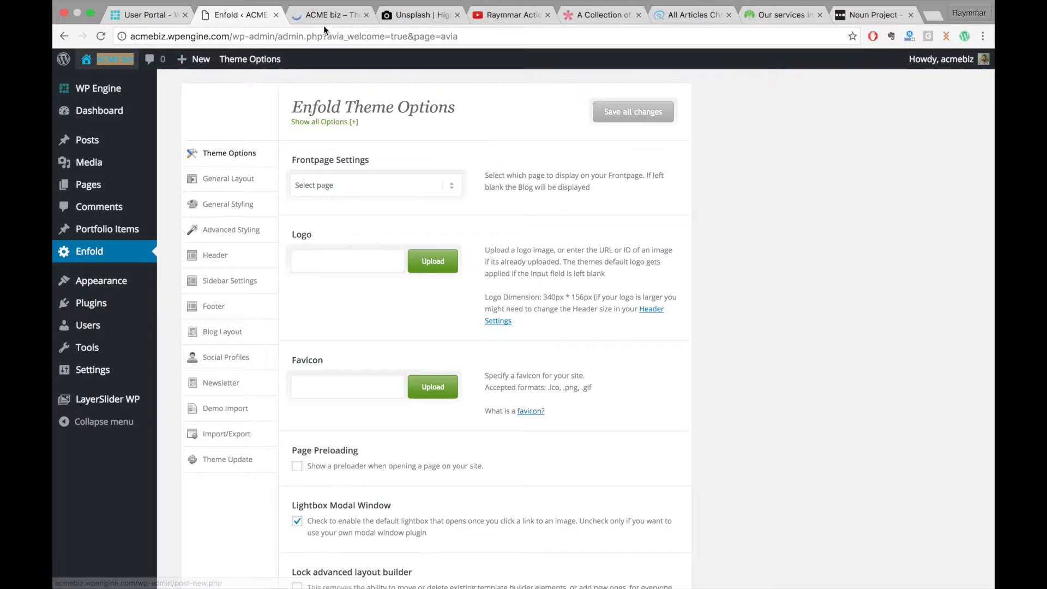
pyautogui.click(315, 15)
pyautogui.scroll(-5, 424, 326)
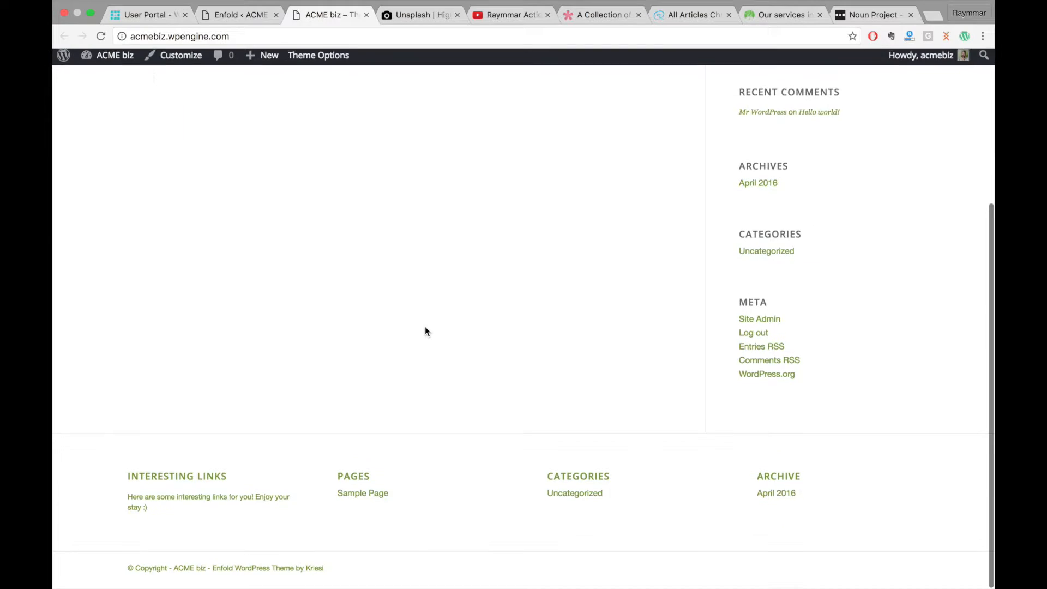
pyautogui.scroll(5, 425, 327)
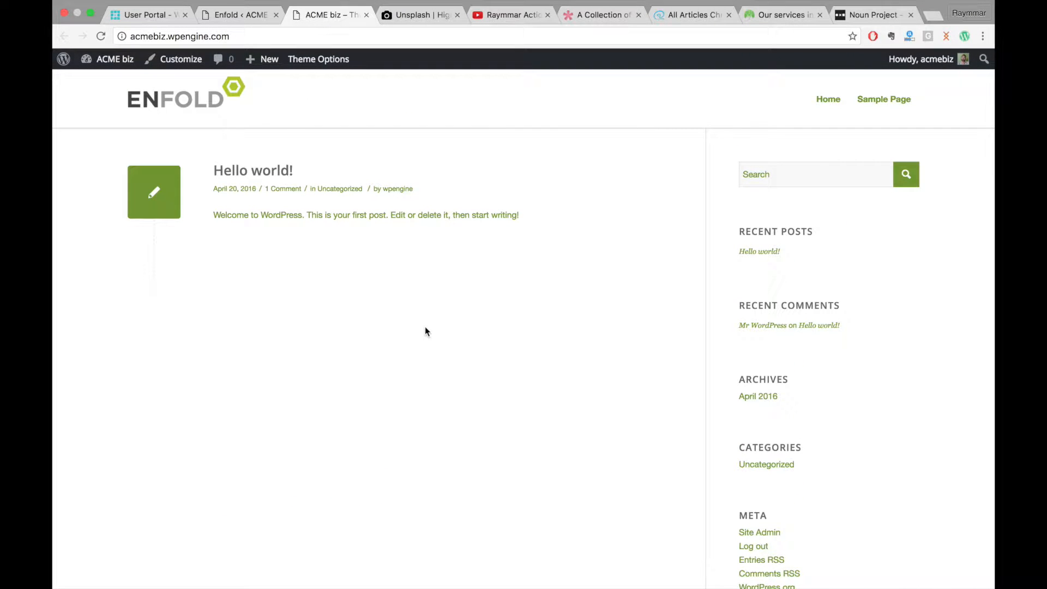
pyautogui.hotkey('ctrl', 'shift', 'Tab')
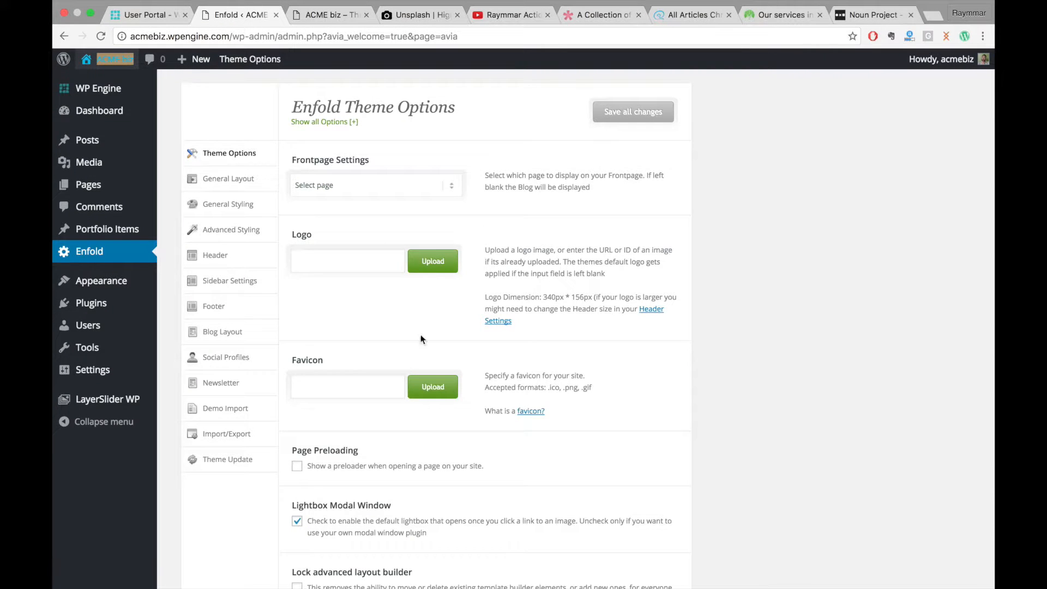
pyautogui.scroll(-3, 433, 267)
pyautogui.scroll(3, 432, 266)
# Upload the white and colour ACME biz logo PNGs from the Logo folder to the media library.
pyautogui.click(327, 186)
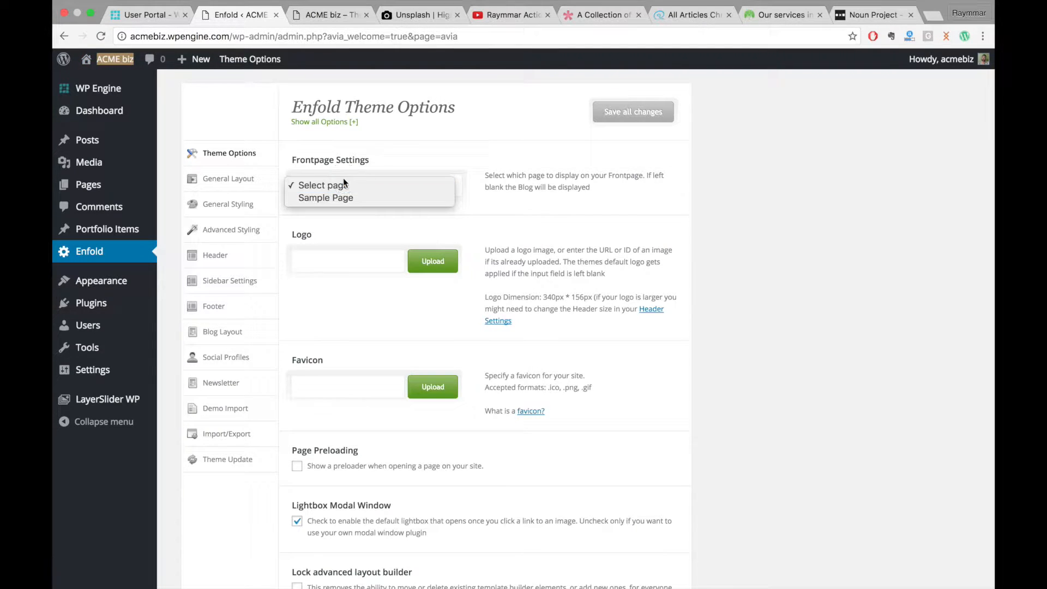
pyautogui.click(386, 159)
pyautogui.click(432, 261)
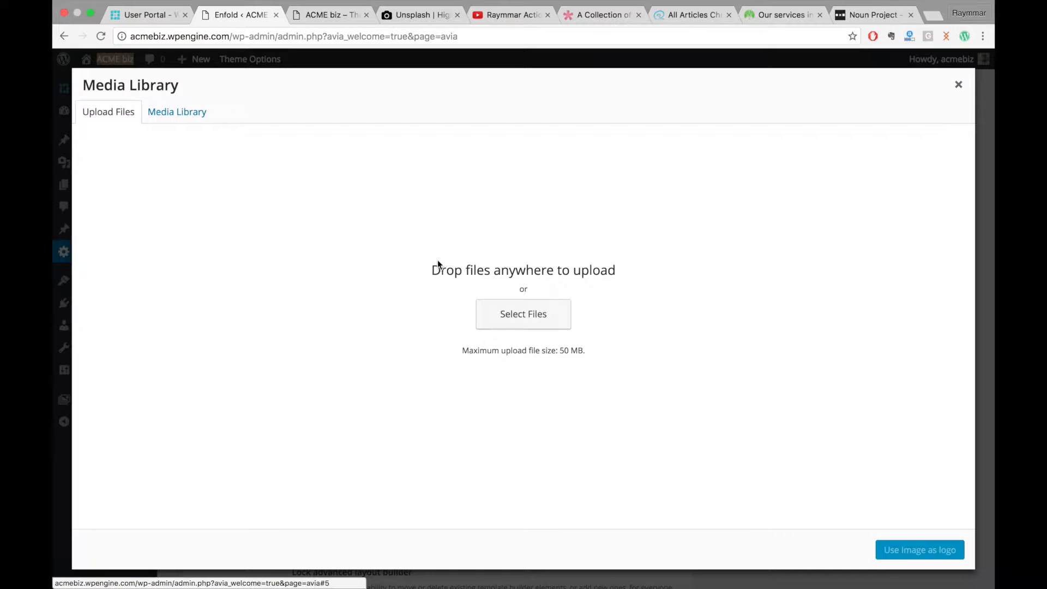
pyautogui.click(512, 319)
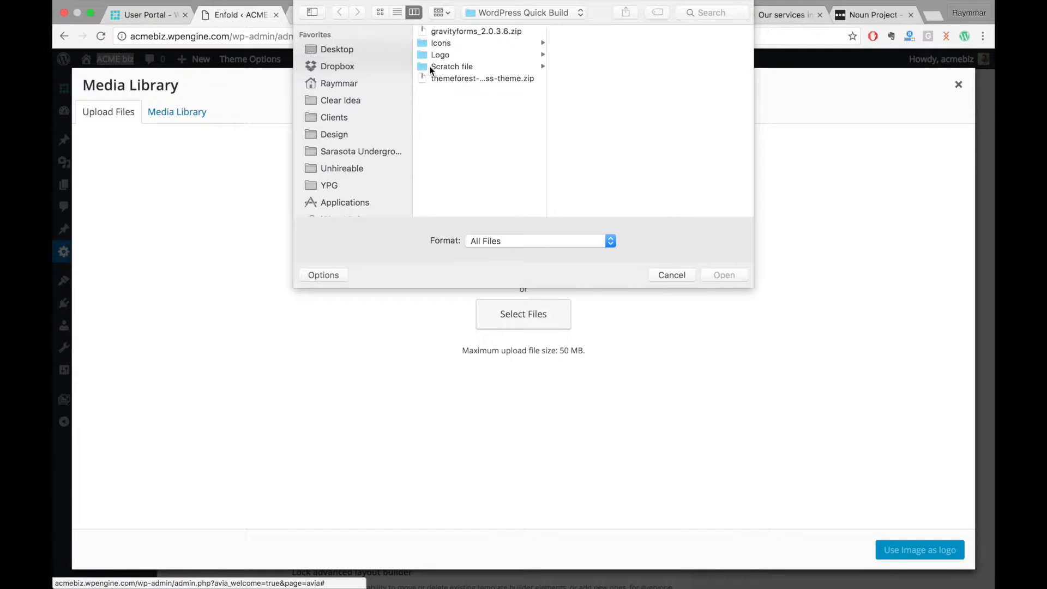
pyautogui.click(447, 54)
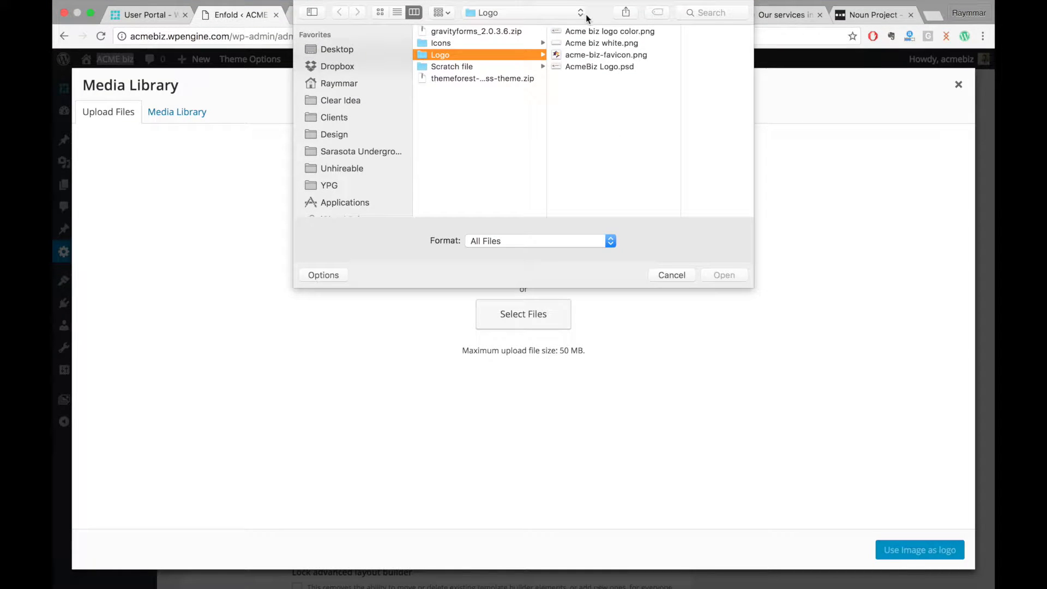
pyautogui.click(596, 43)
pyautogui.keyDown('shift'); pyautogui.click(583, 31); pyautogui.keyUp('shift')
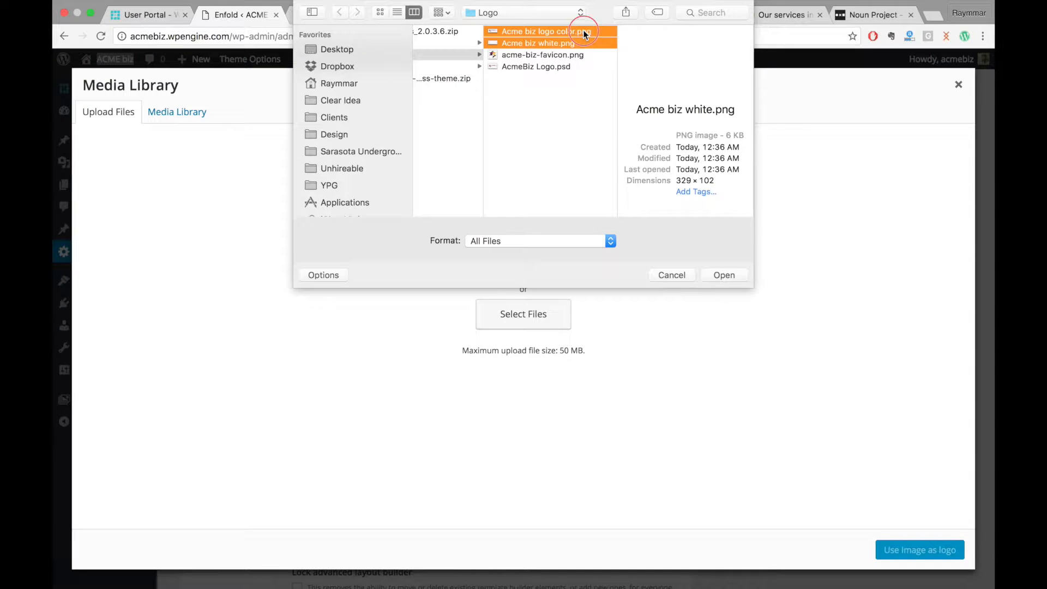
pyautogui.click(713, 269)
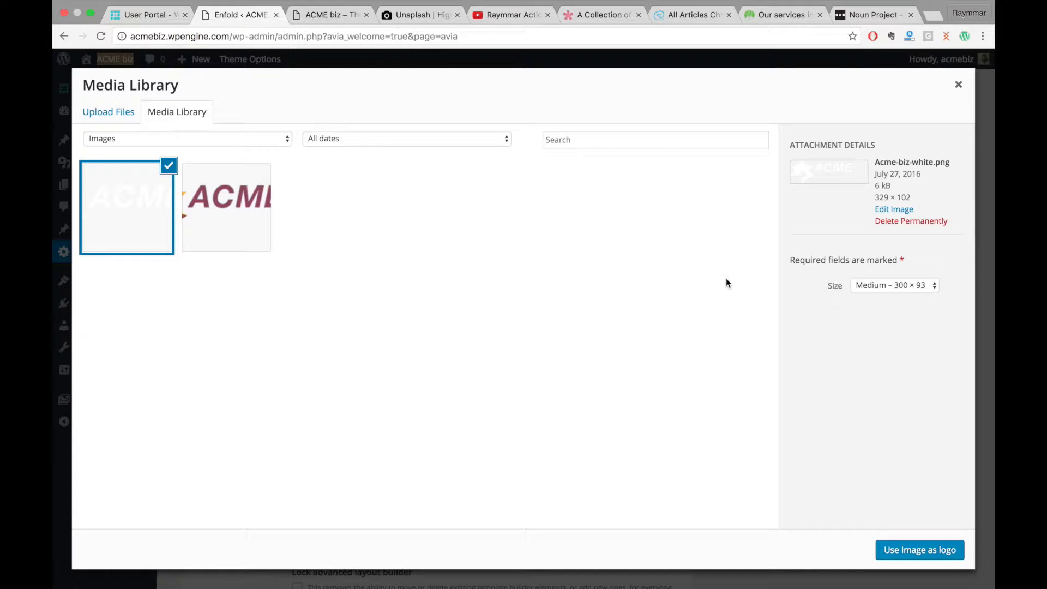
# Pick the colour ACME biz logo from the uploaded images and use it as the Enfold logo.
pyautogui.click(123, 113)
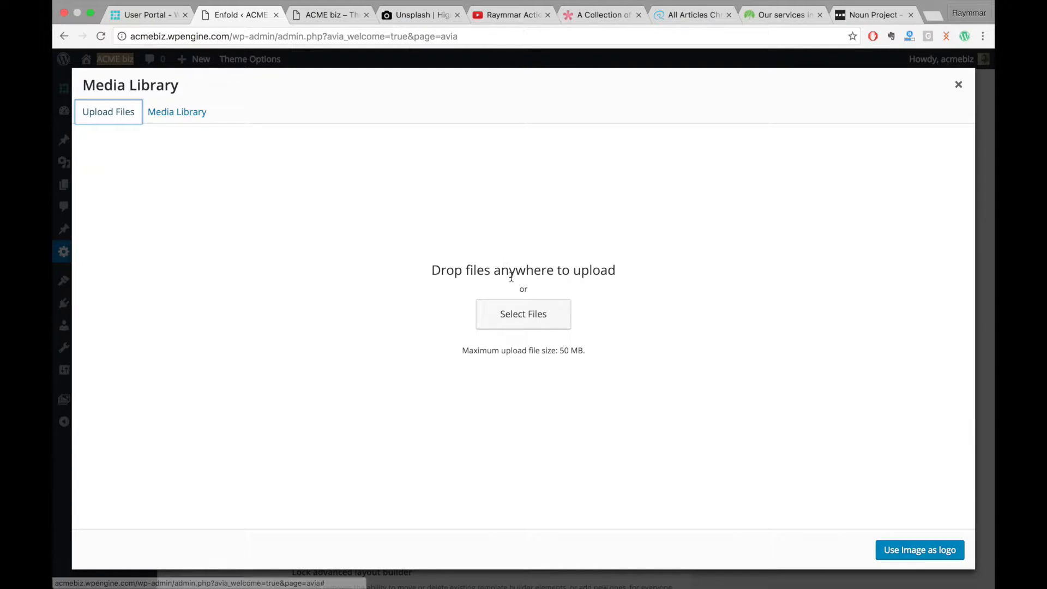
pyautogui.click(502, 309)
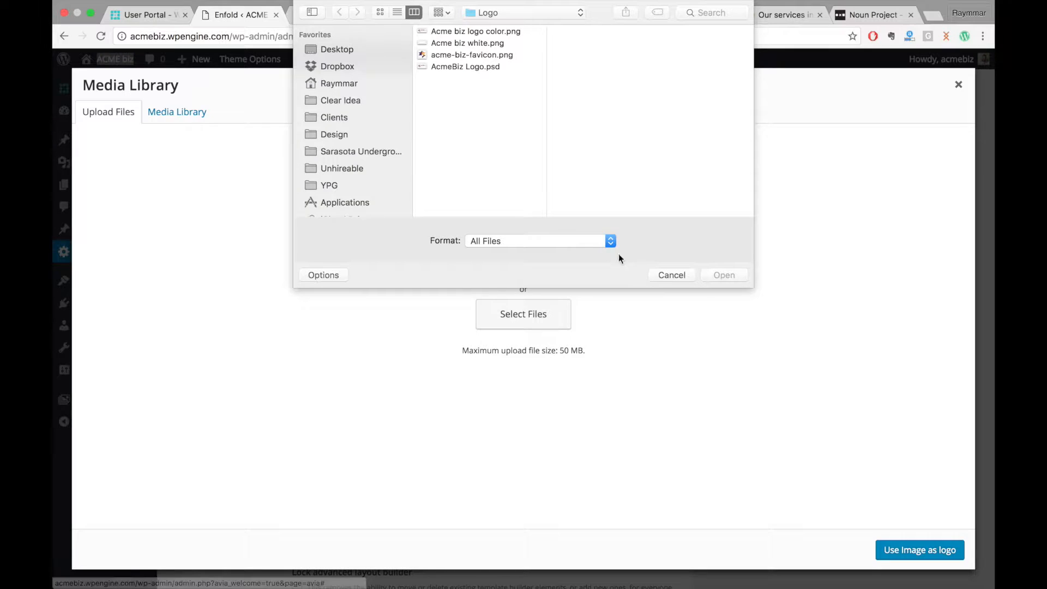
pyautogui.click(669, 274)
pyautogui.click(175, 110)
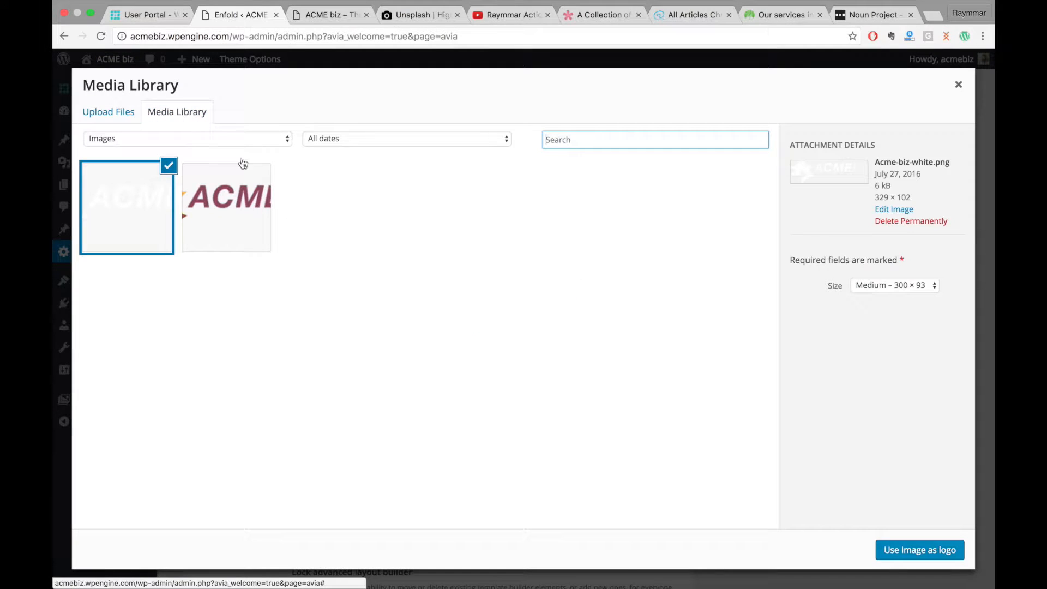
pyautogui.click(225, 225)
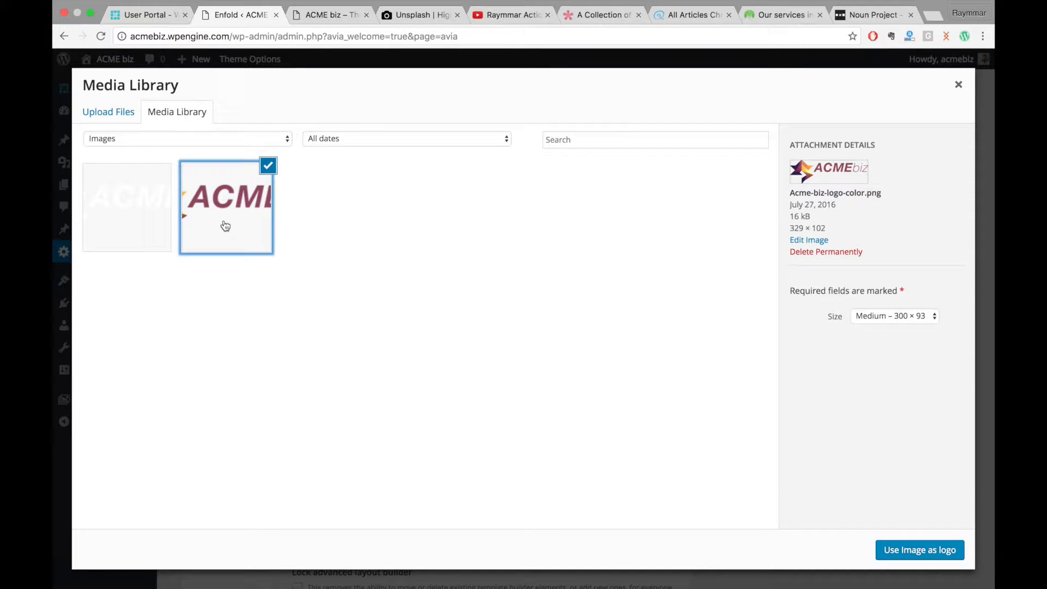
pyautogui.click(910, 549)
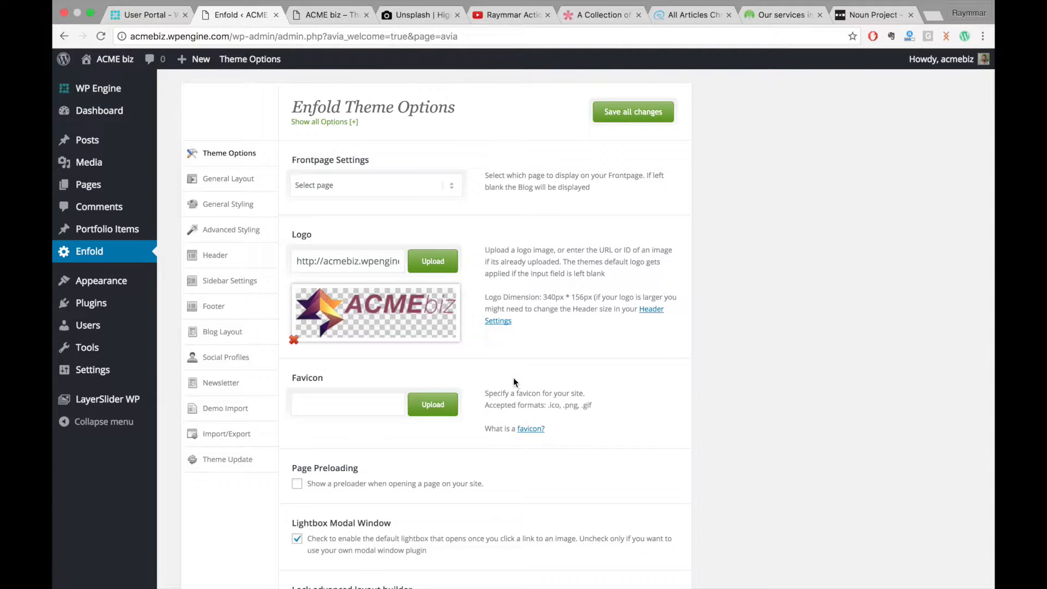
# Upload acme-biz-favicon.png and set it as the Enfold theme favicon.
pyautogui.scroll(-2, 497, 377)
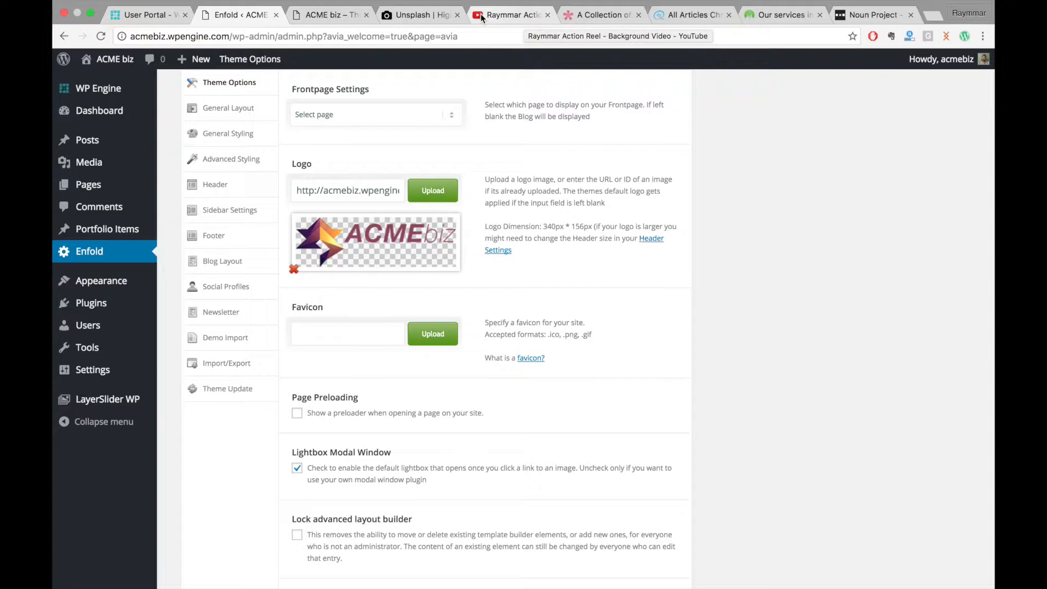
pyautogui.click(431, 335)
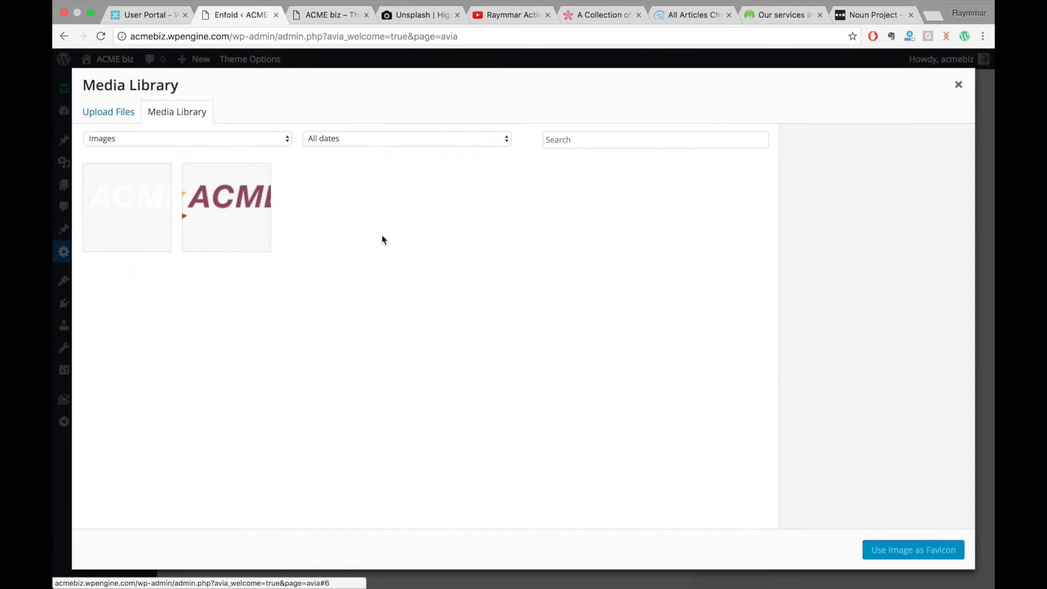
pyautogui.click(108, 114)
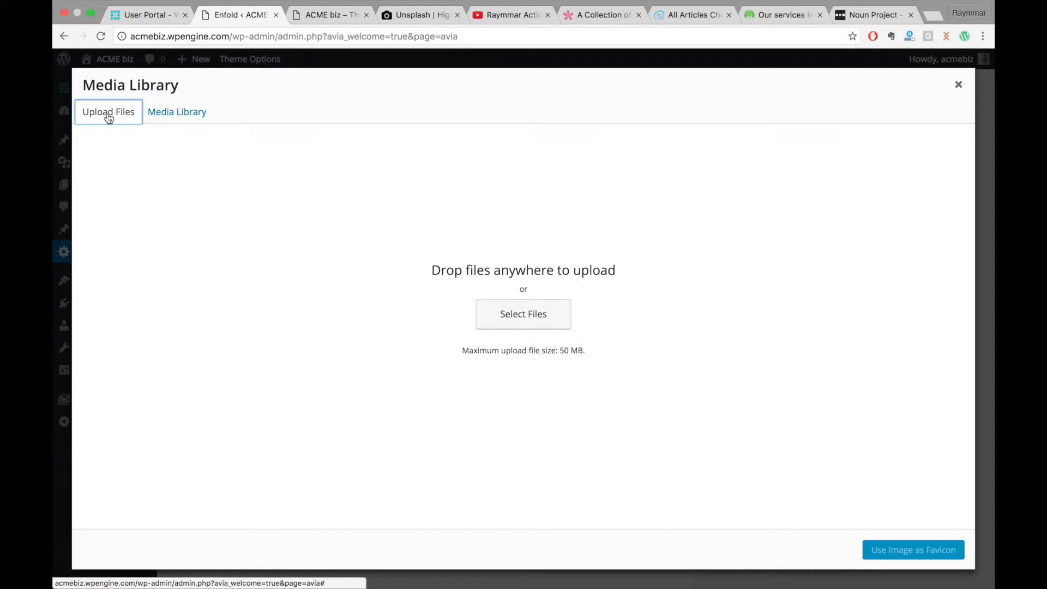
pyautogui.click(543, 307)
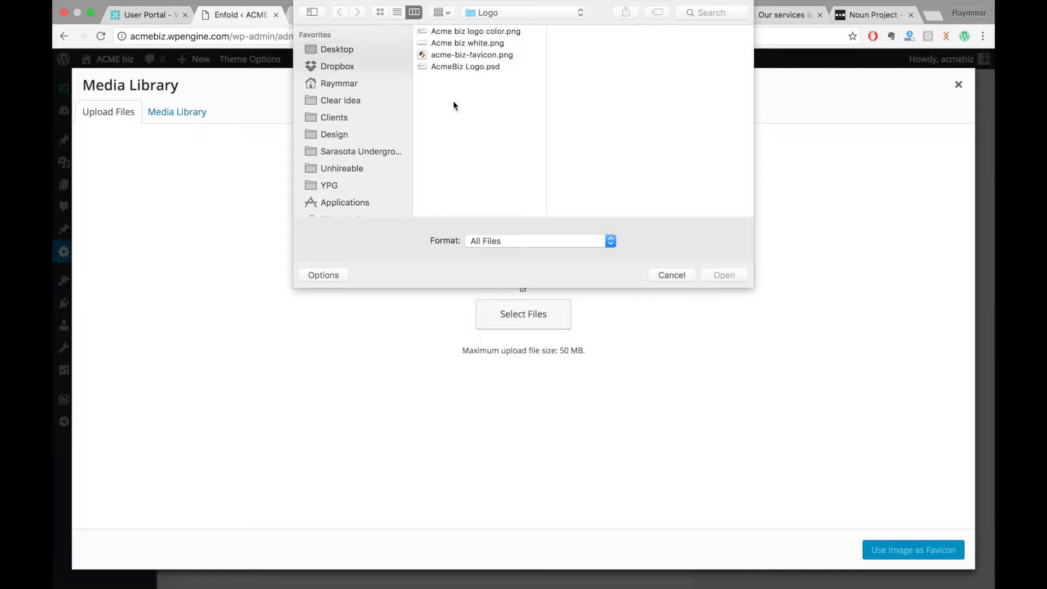
pyautogui.click(494, 55)
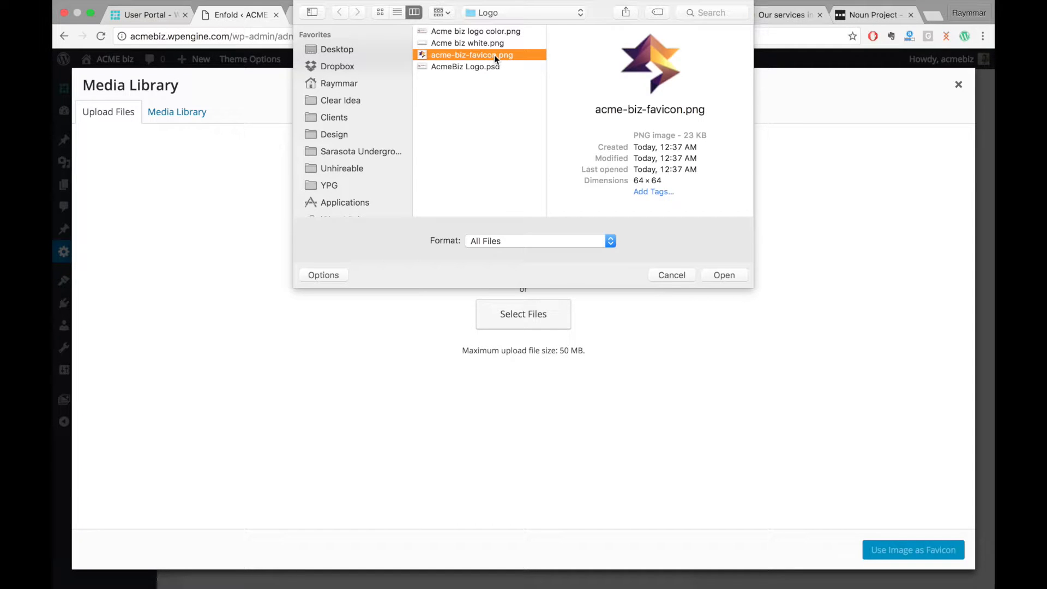
pyautogui.click(723, 276)
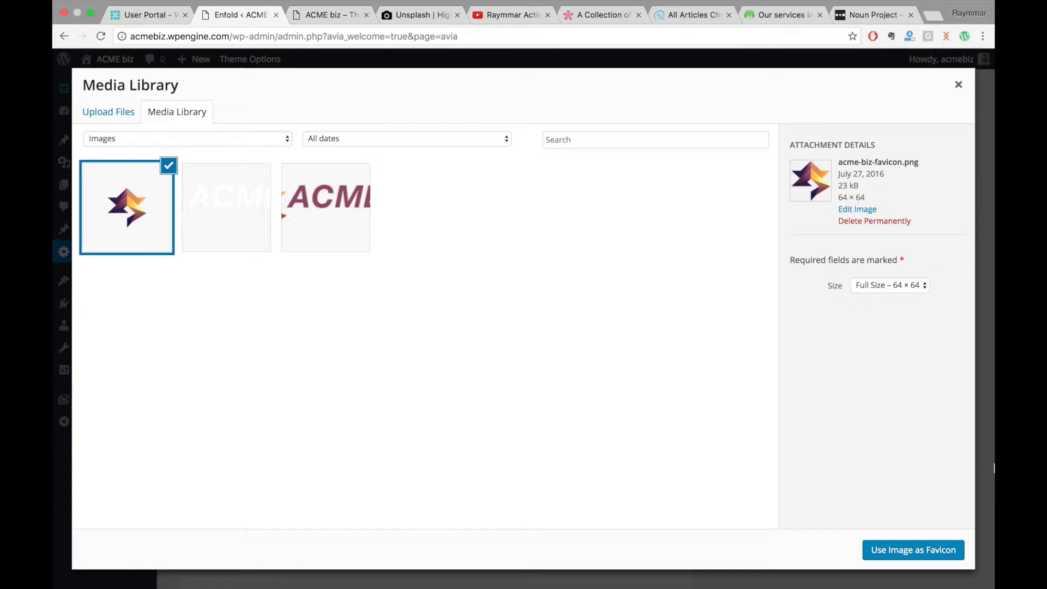
pyautogui.click(897, 553)
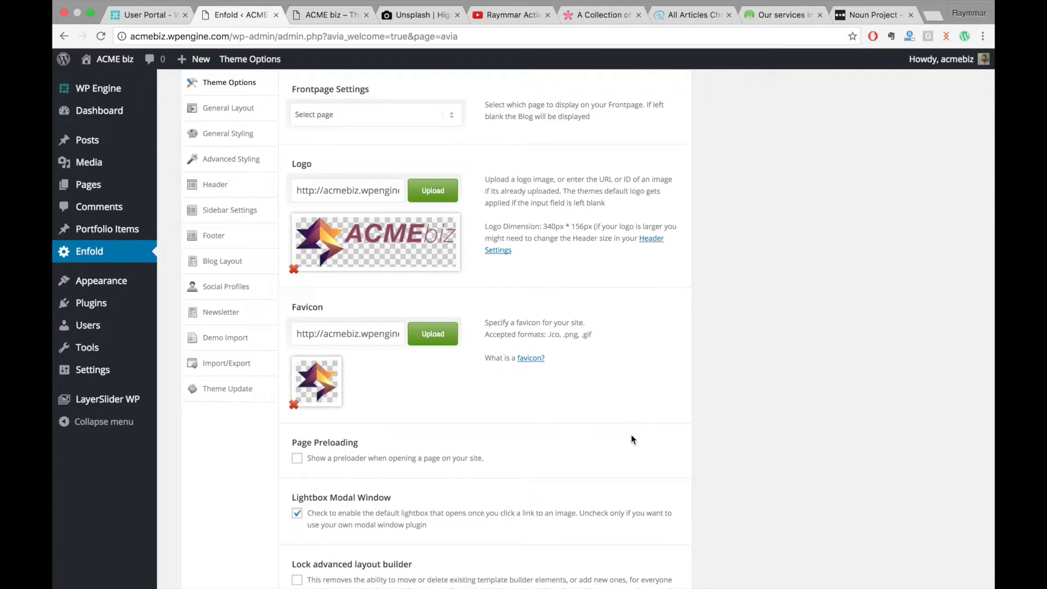
# Save all Enfold theme option changes and reload the live ACME biz site.
pyautogui.scroll(-6, 631, 438)
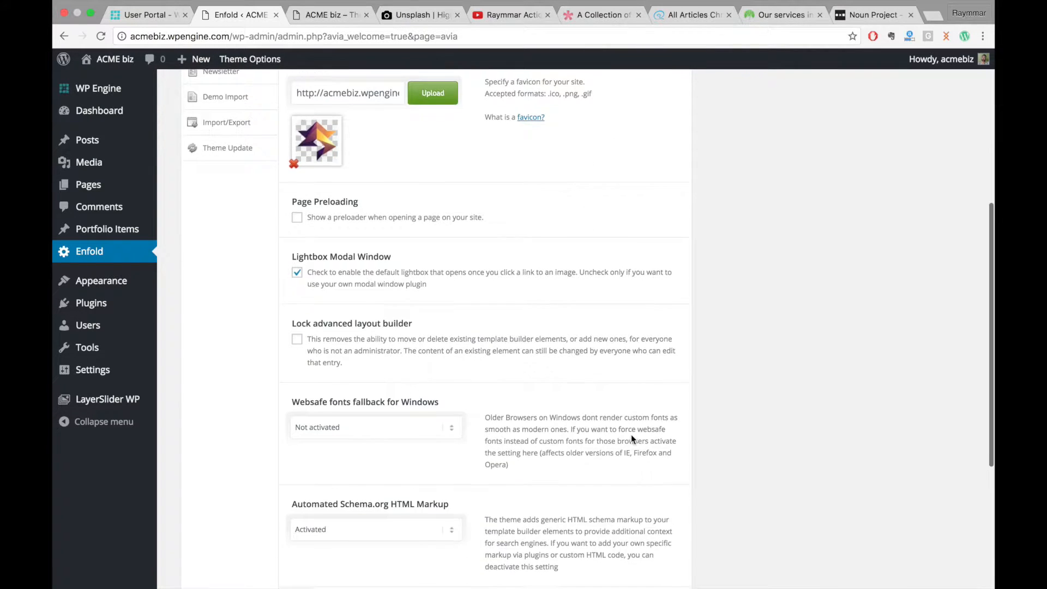
pyautogui.scroll(-3, 630, 434)
pyautogui.click(633, 502)
pyautogui.click(326, 14)
pyautogui.click(299, 37)
pyautogui.press('Return')
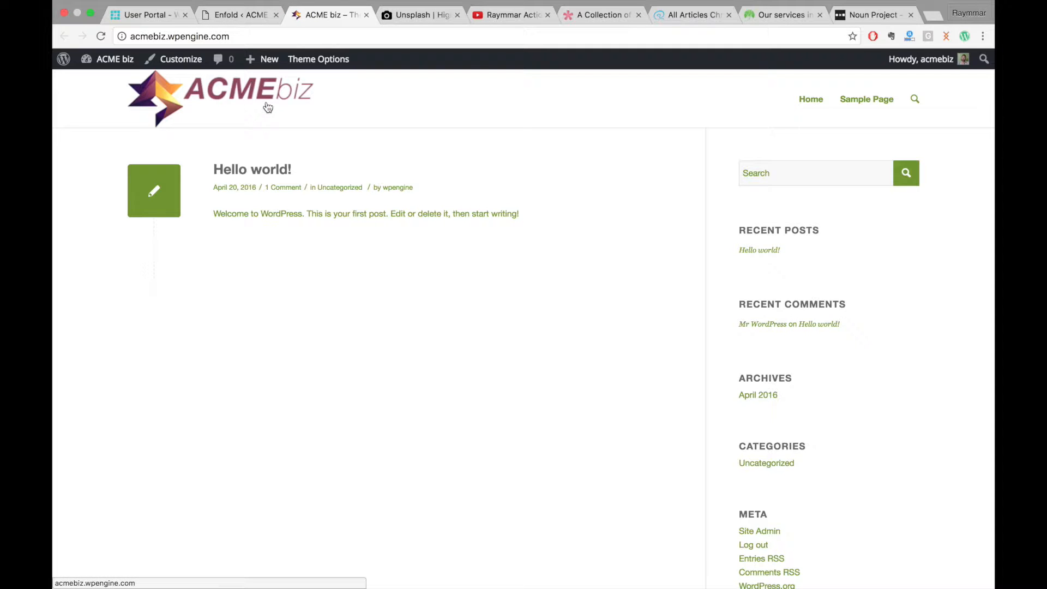
# Check the new ACMEbiz header logo, then look over the Google Analytics Tracking Code field in Theme Options.
pyautogui.scroll(-5, 471, 368)
pyautogui.scroll(5, 471, 367)
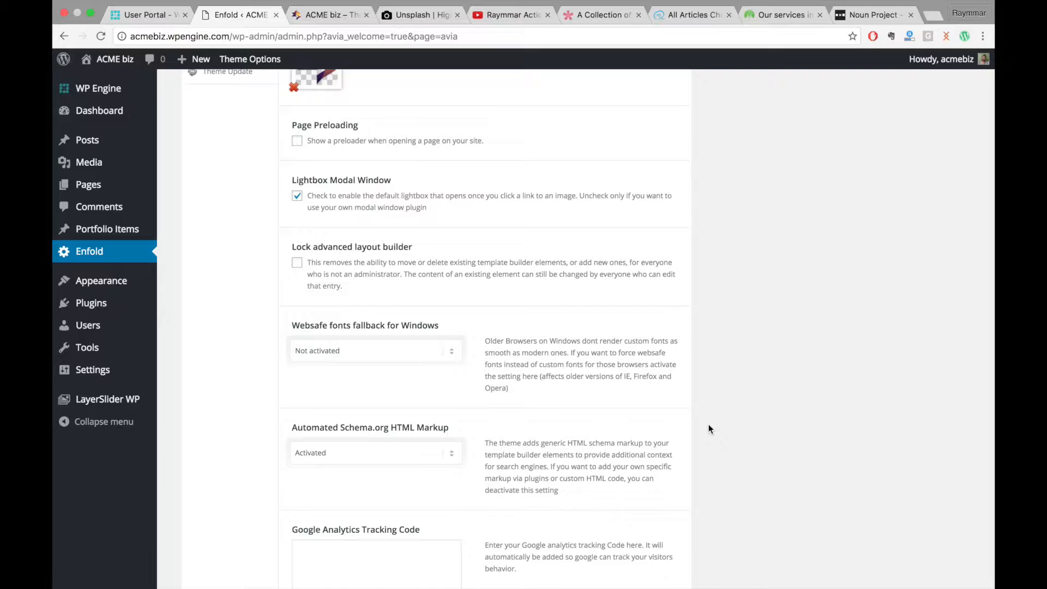
pyautogui.scroll(-3, 502, 420)
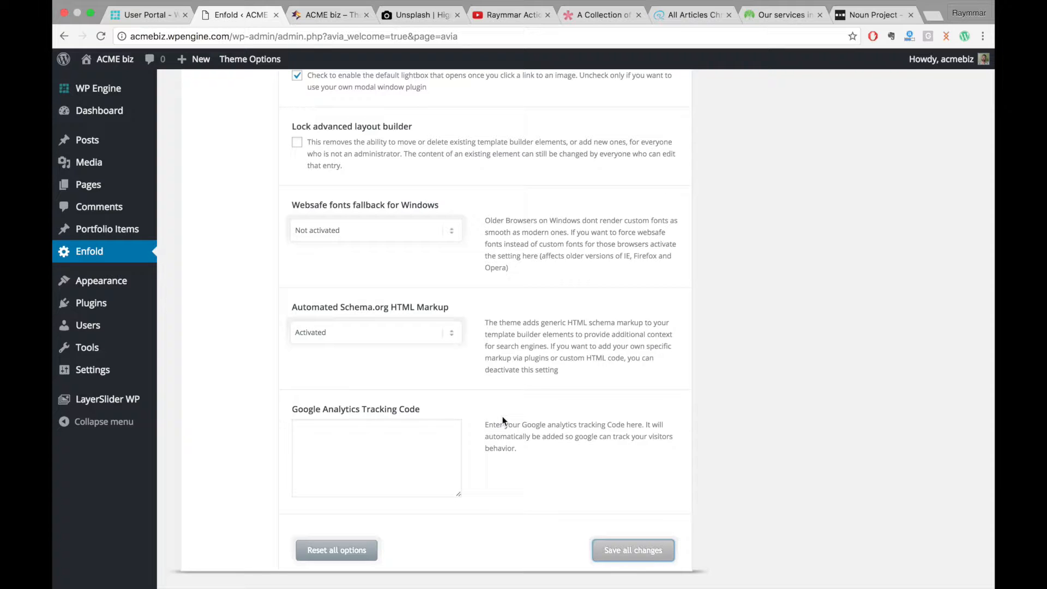
pyautogui.click(409, 435)
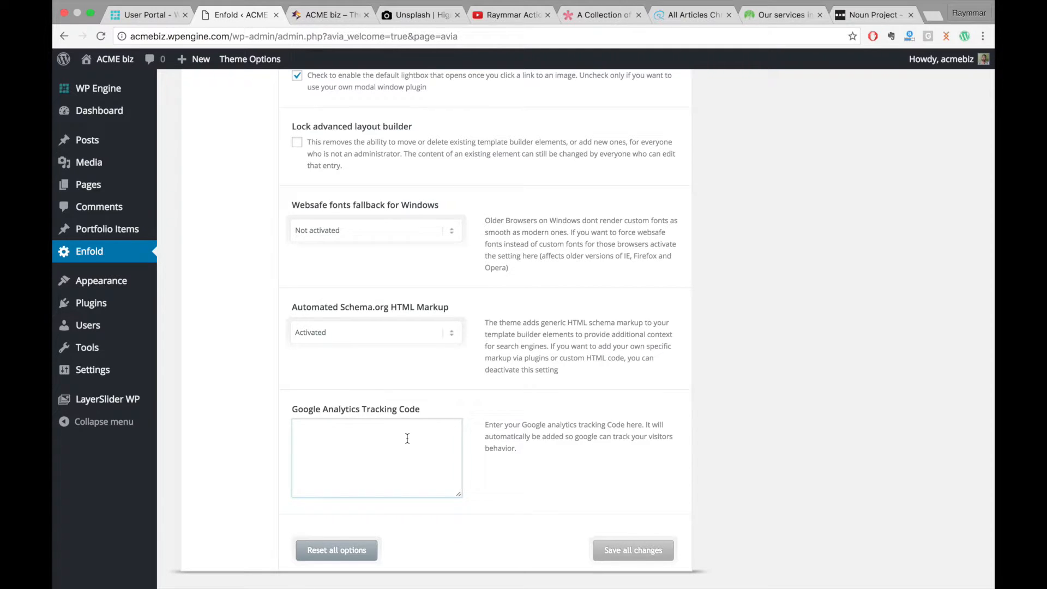
pyautogui.scroll(-2, 408, 438)
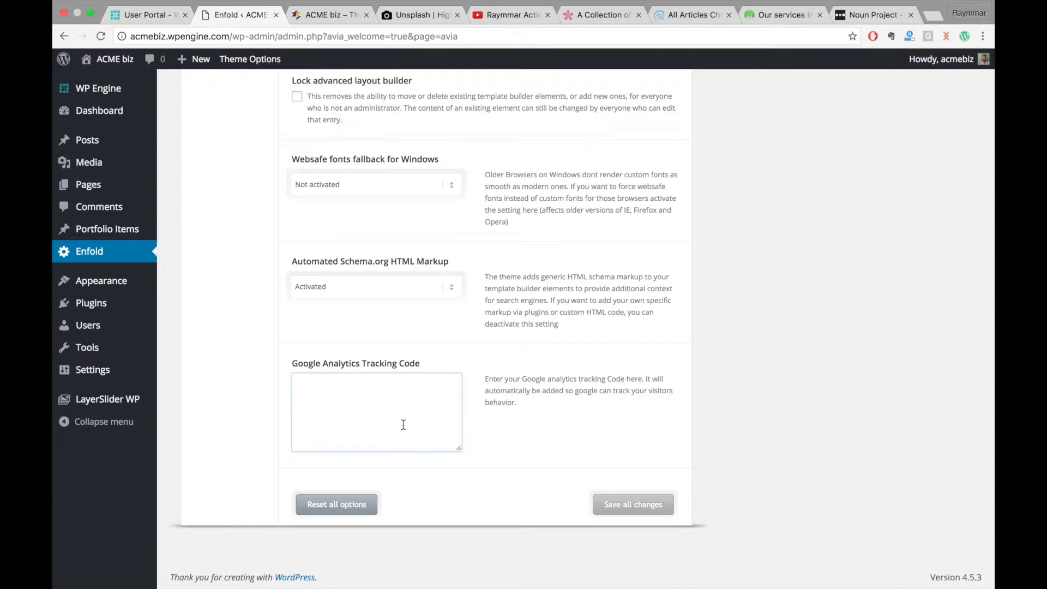
pyautogui.scroll(15, 562, 376)
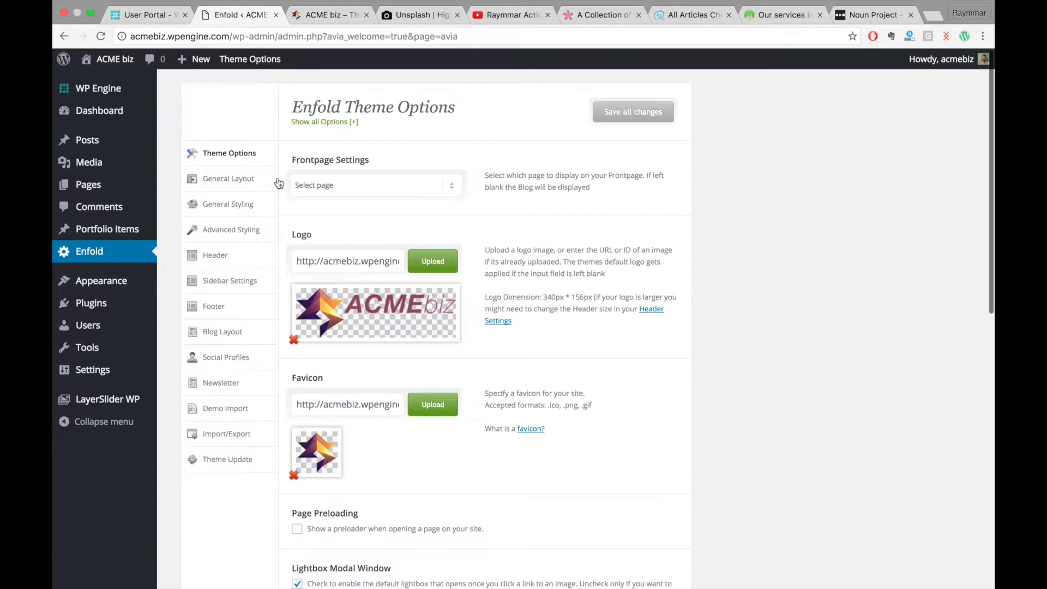
# Open Enfold's General Layout settings and keep the Stretched layout with the top header.
pyautogui.click(248, 185)
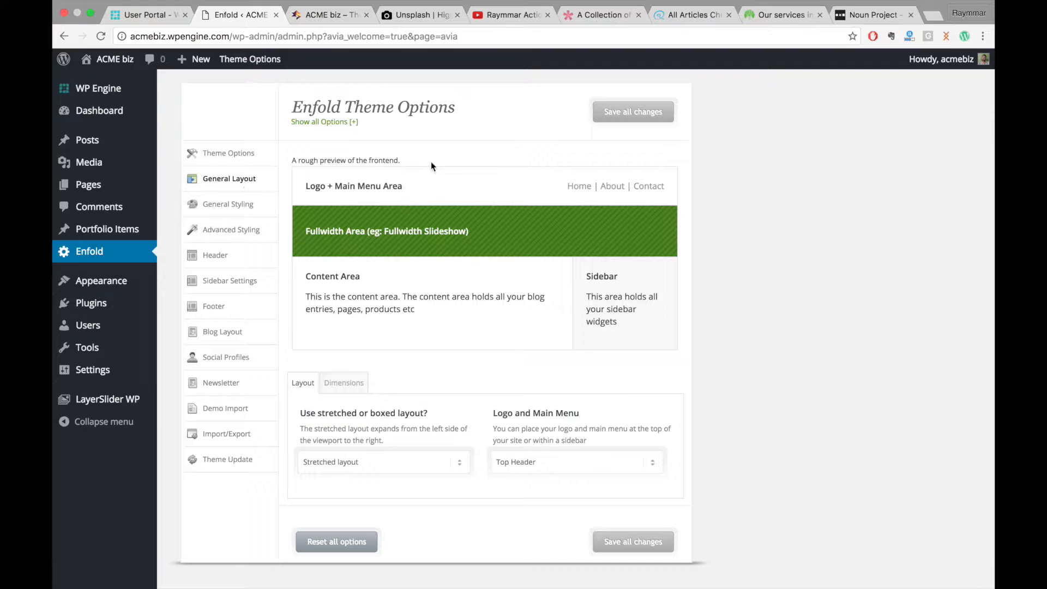
pyautogui.scroll(-2, 539, 323)
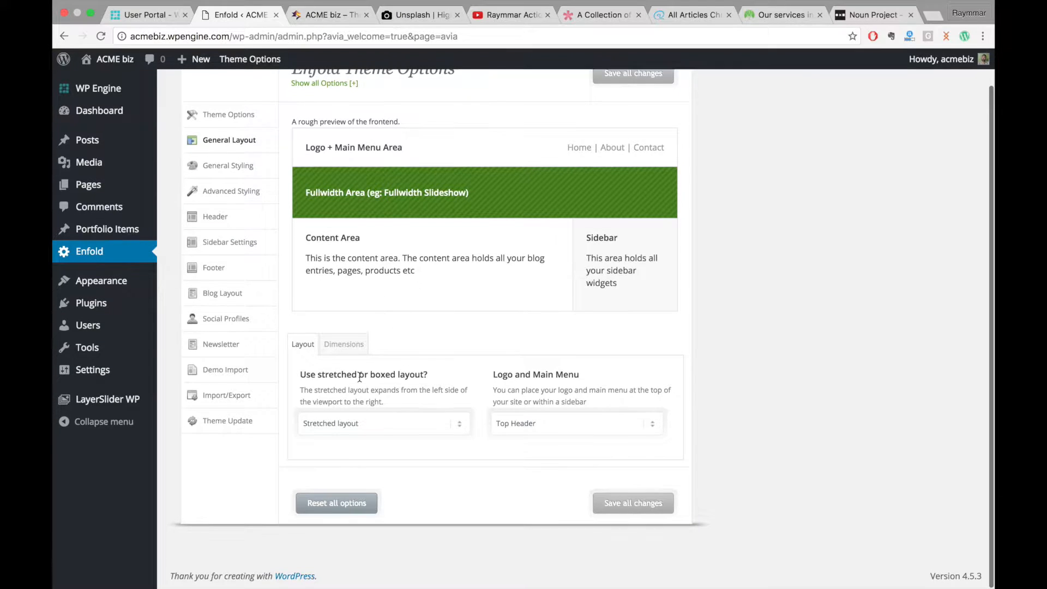
pyautogui.click(421, 428)
pyautogui.click(419, 423)
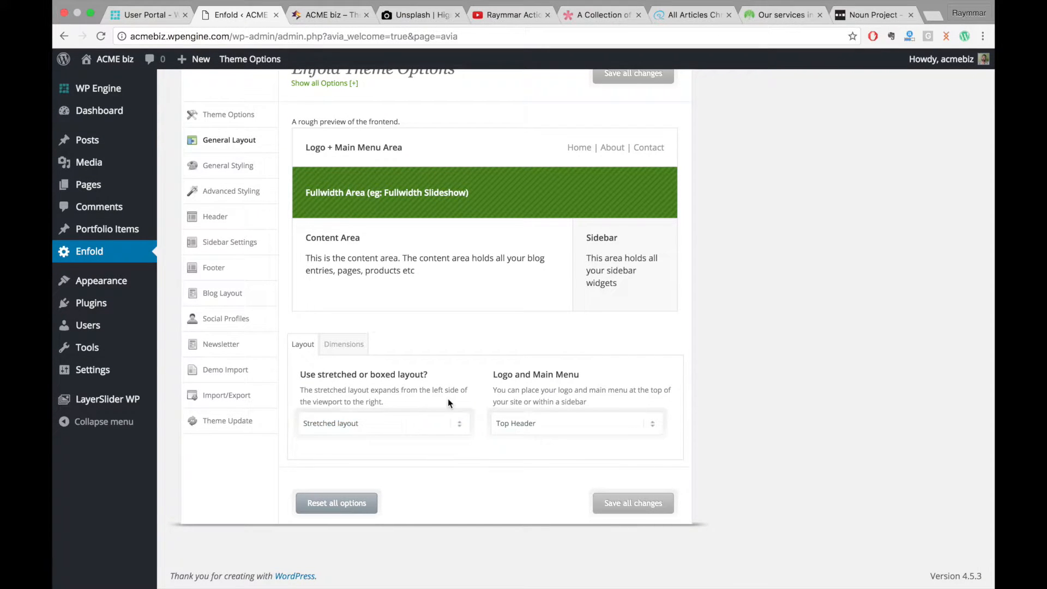
pyautogui.scroll(2, 245, 354)
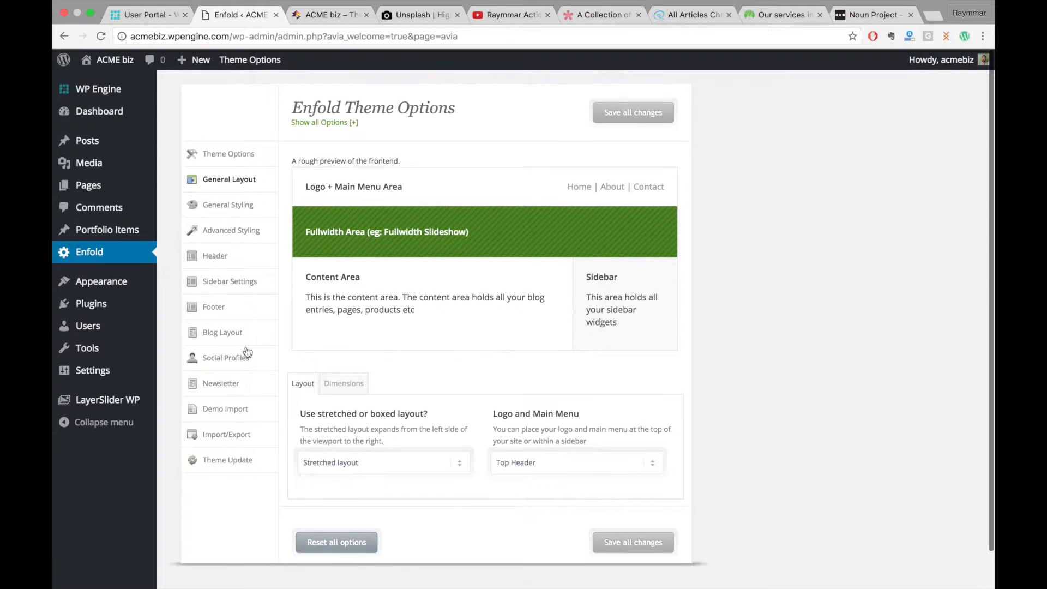
# In General Styling, preview the Vine and Dark Blue schemes, then choose Splash Red.
pyautogui.click(235, 212)
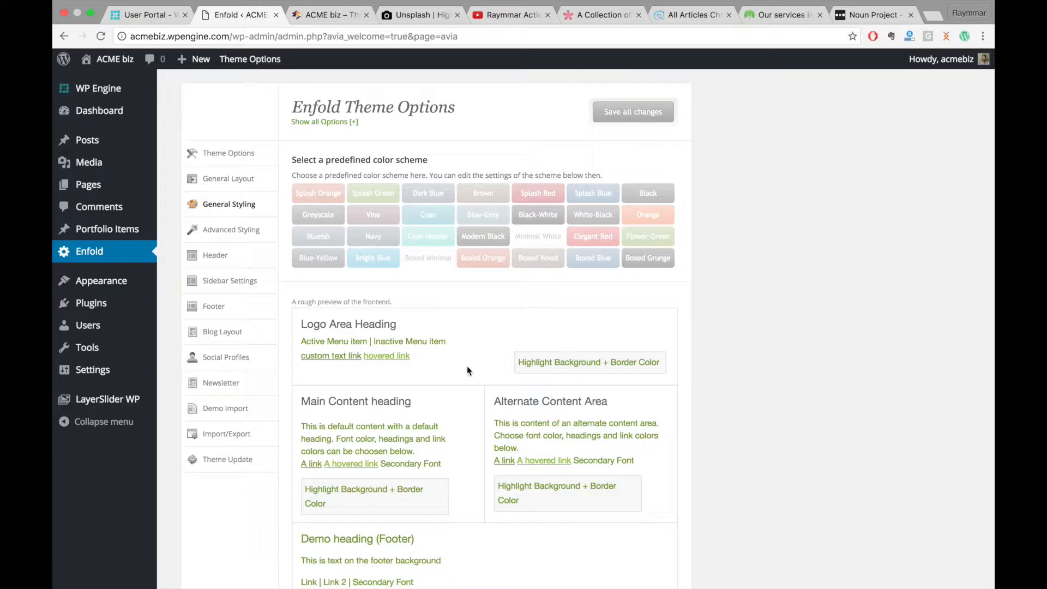
pyautogui.scroll(-3, 467, 371)
pyautogui.scroll(2, 467, 371)
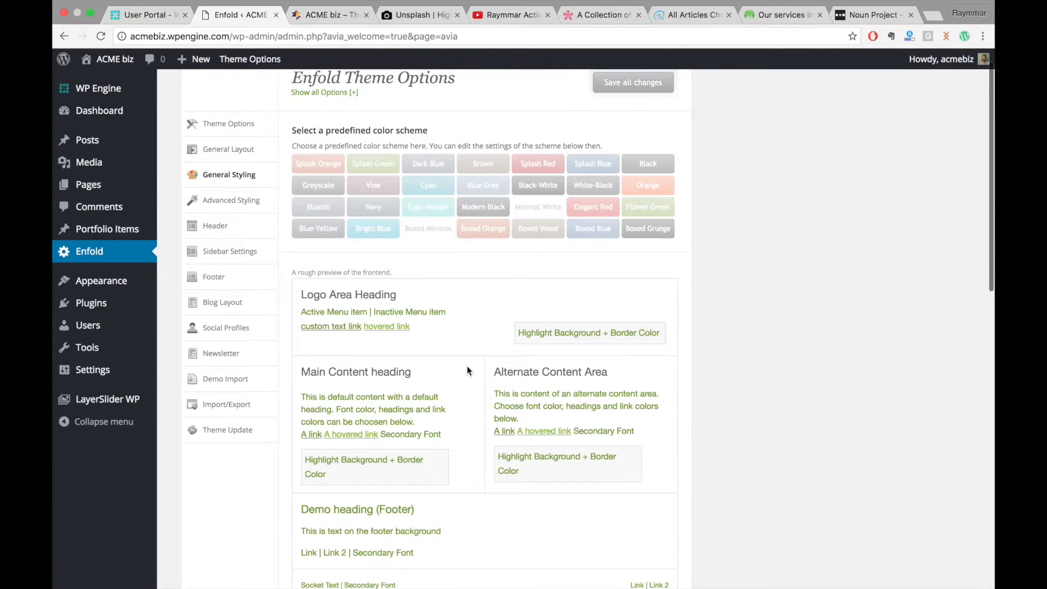
pyautogui.scroll(1, 472, 305)
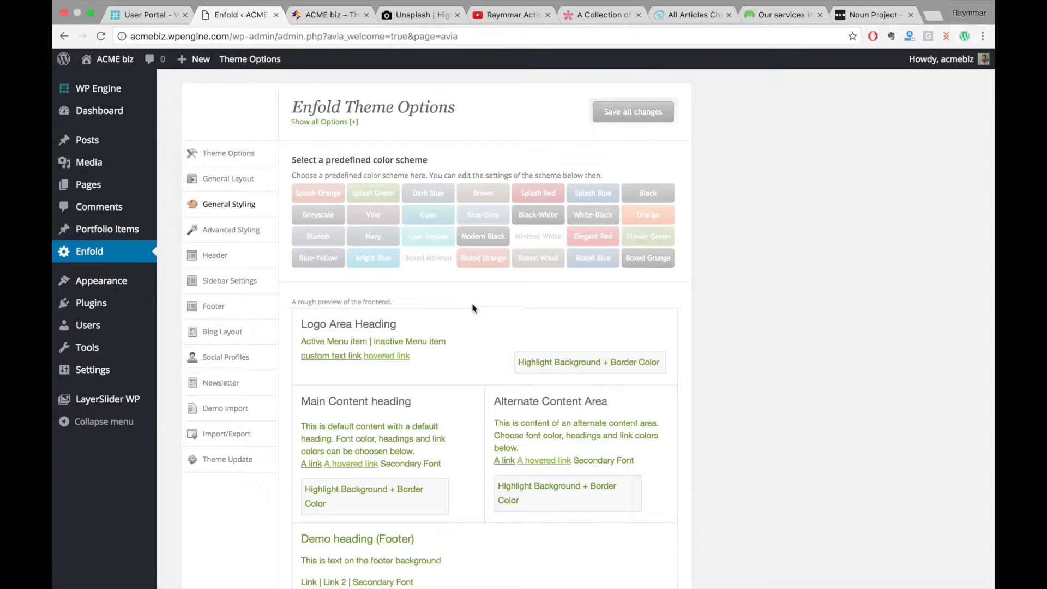
pyautogui.click(374, 224)
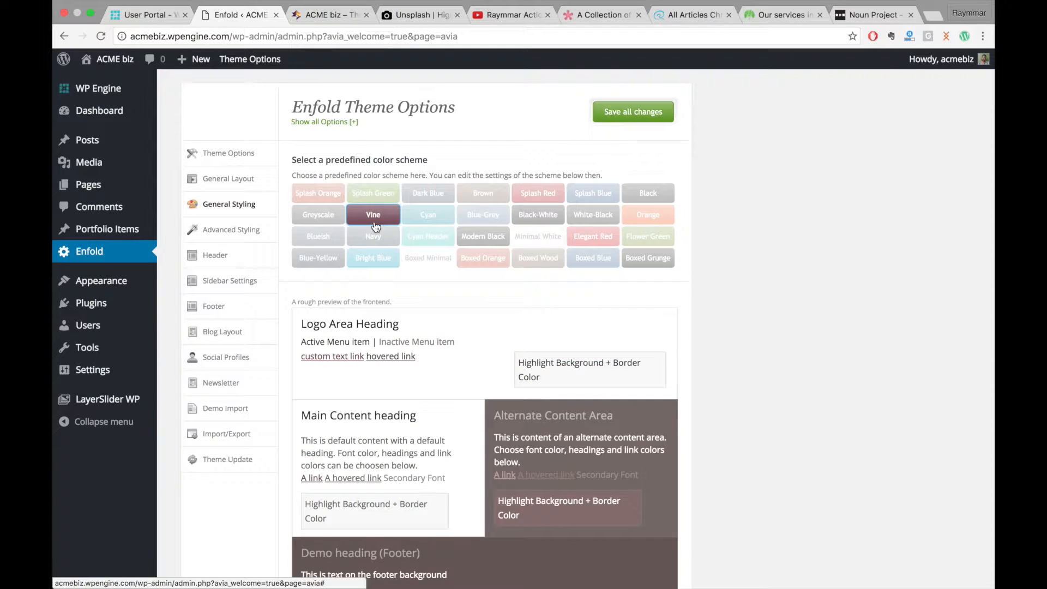
pyautogui.scroll(-5, 480, 436)
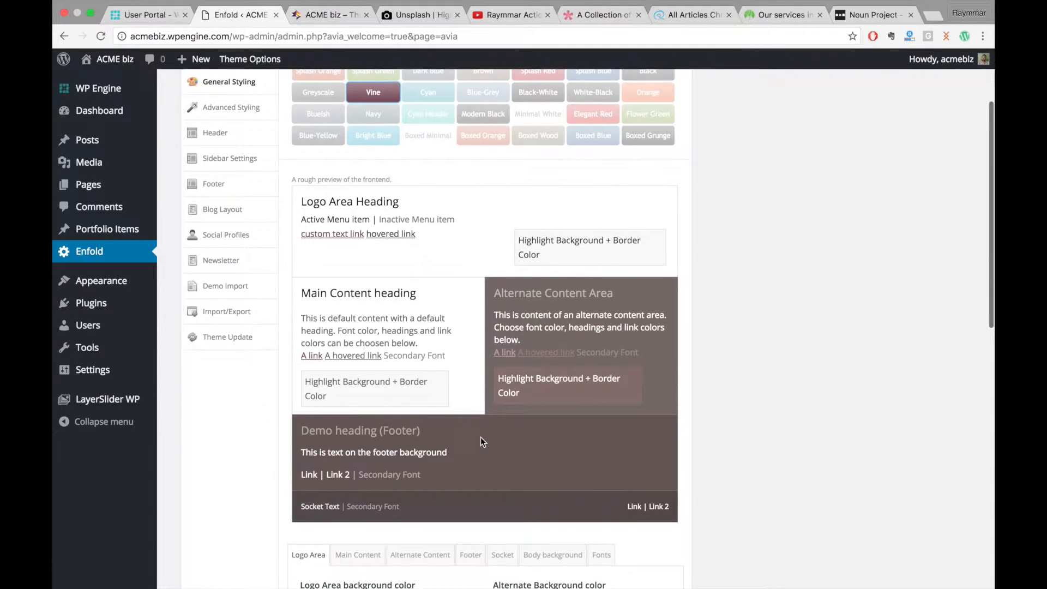
pyautogui.scroll(4, 479, 437)
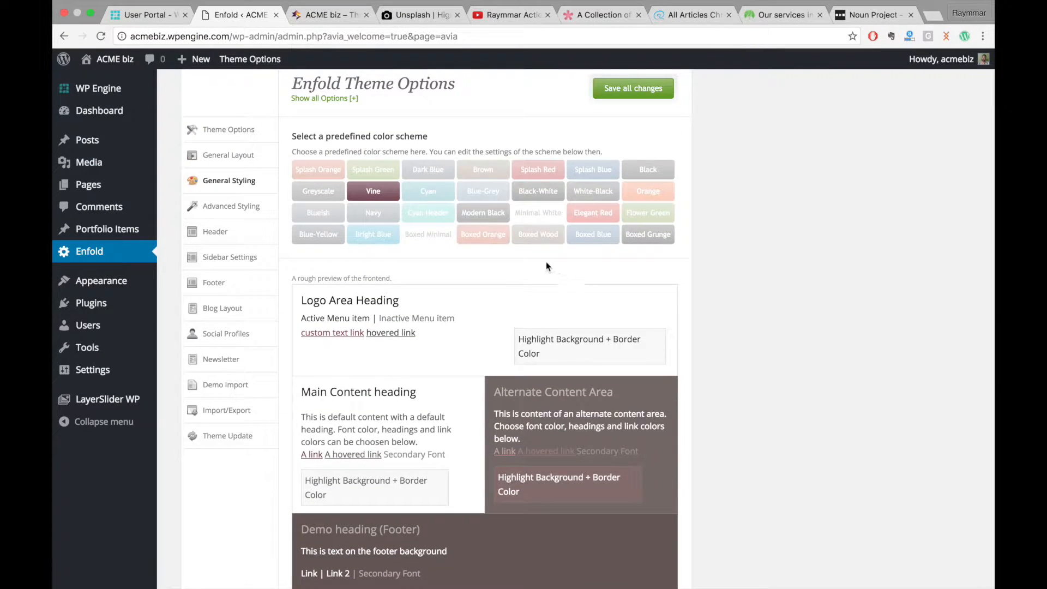
pyautogui.click(425, 169)
pyautogui.click(527, 170)
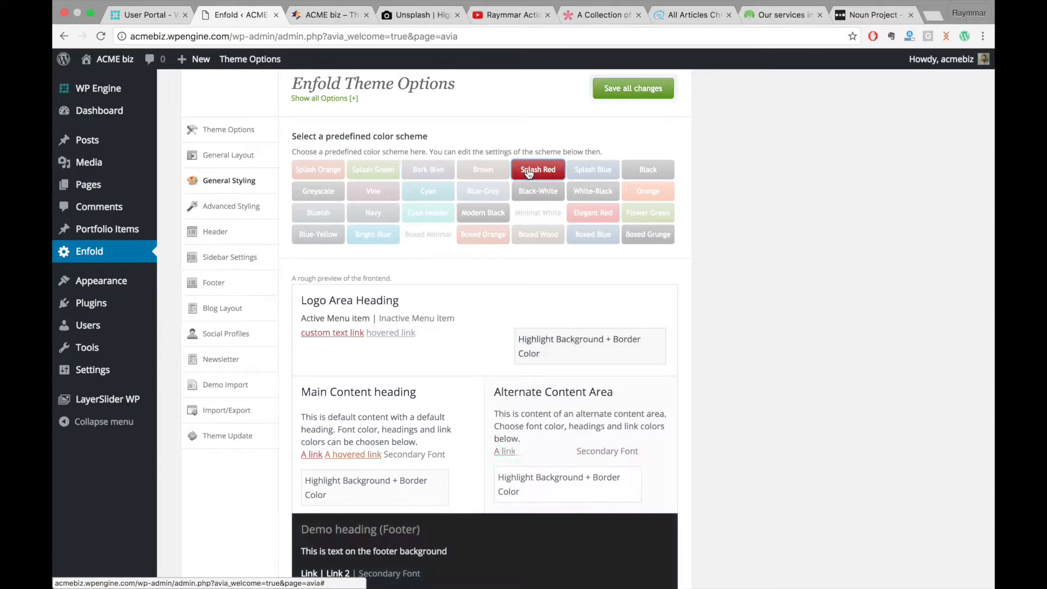
# Replace the primary colour value with #8d4660.
pyautogui.scroll(-5, 490, 416)
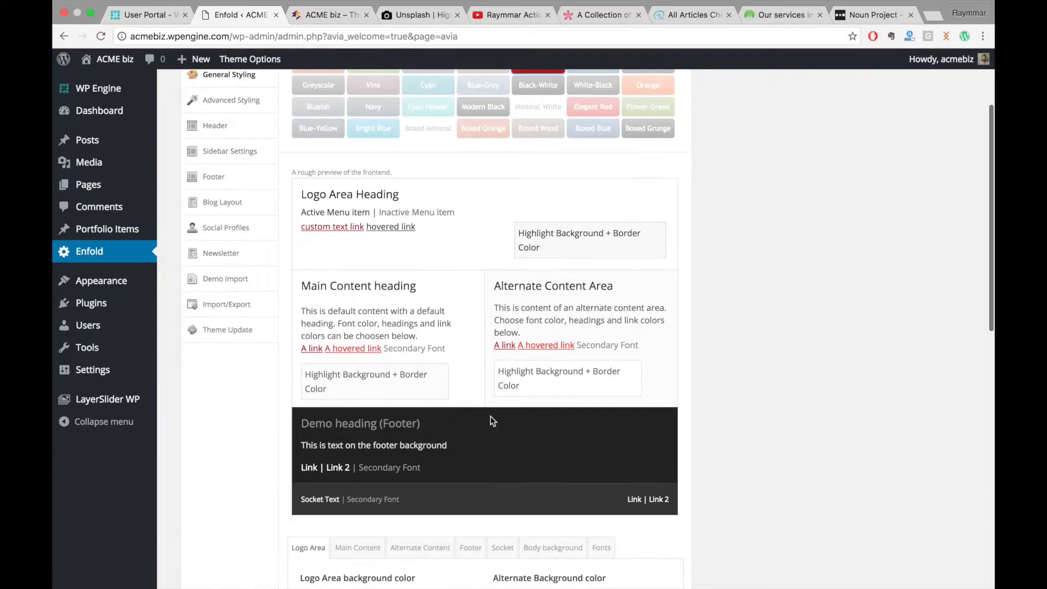
pyautogui.scroll(-3, 489, 416)
pyautogui.moveTo(342, 517); pyautogui.dragTo(305, 518)
pyautogui.write('#8d4660')
pyautogui.click(201, 507)
pyautogui.click(371, 517)
pyautogui.scroll(10, 393, 170)
# Compare against the live site, save all changes, and reload ACME biz to see the red styling.
pyautogui.click(313, 16)
pyautogui.scroll(-5, 423, 281)
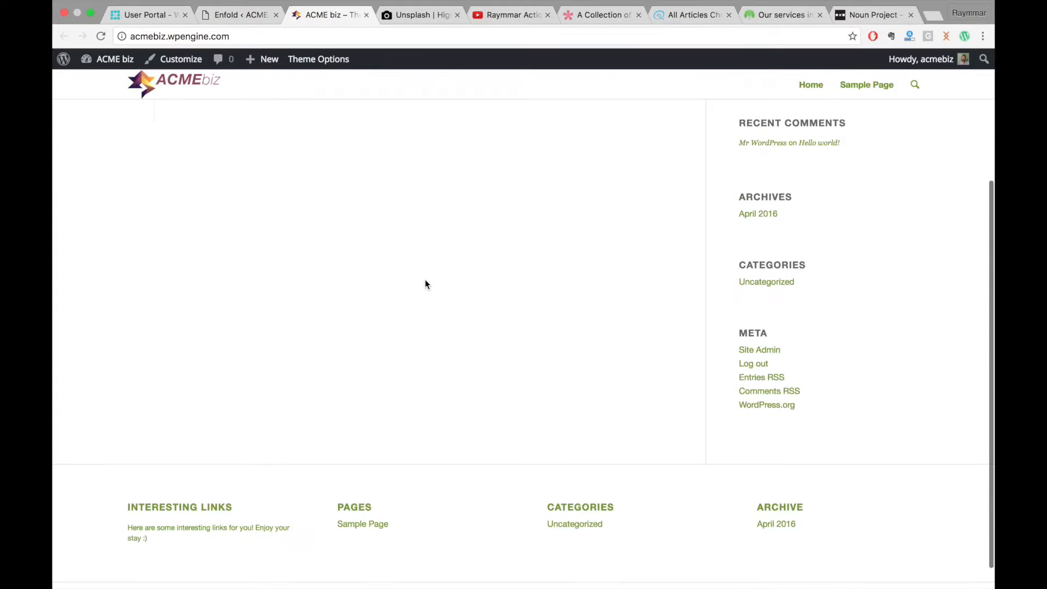
pyautogui.scroll(5, 797, 355)
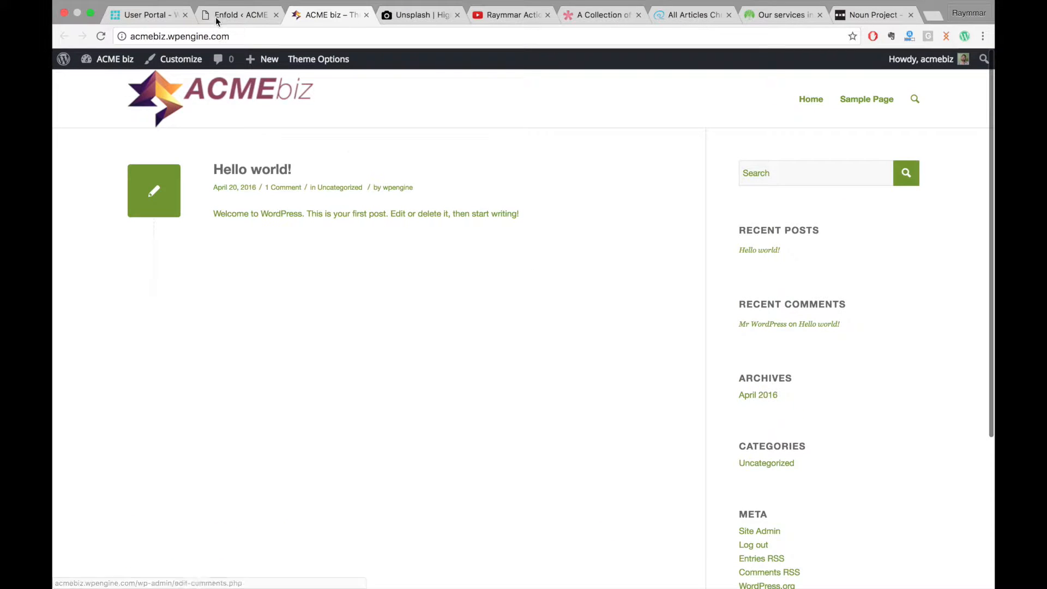
pyautogui.click(240, 15)
pyautogui.click(640, 112)
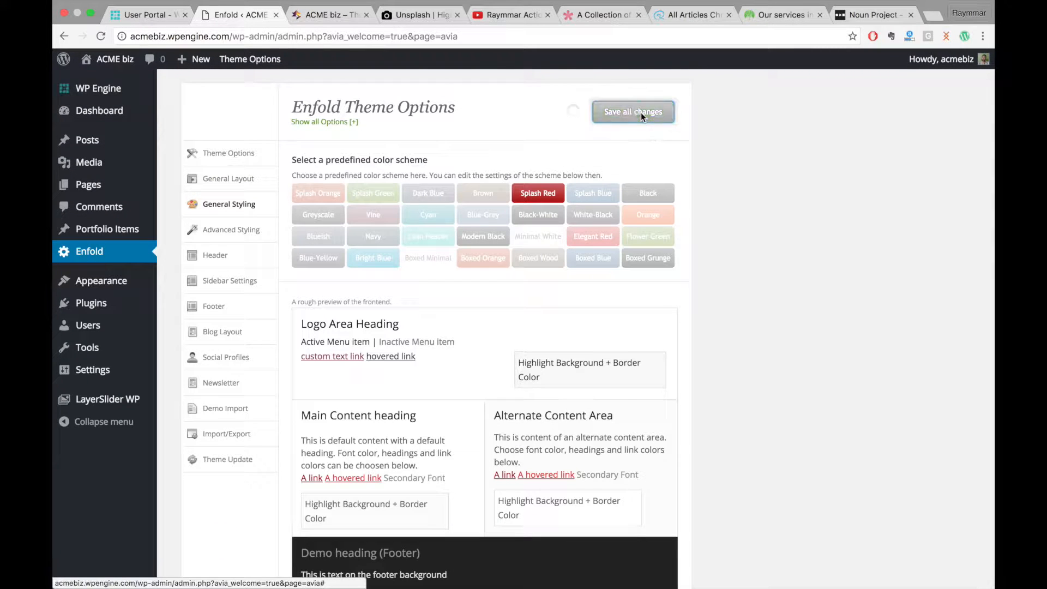
pyautogui.click(314, 17)
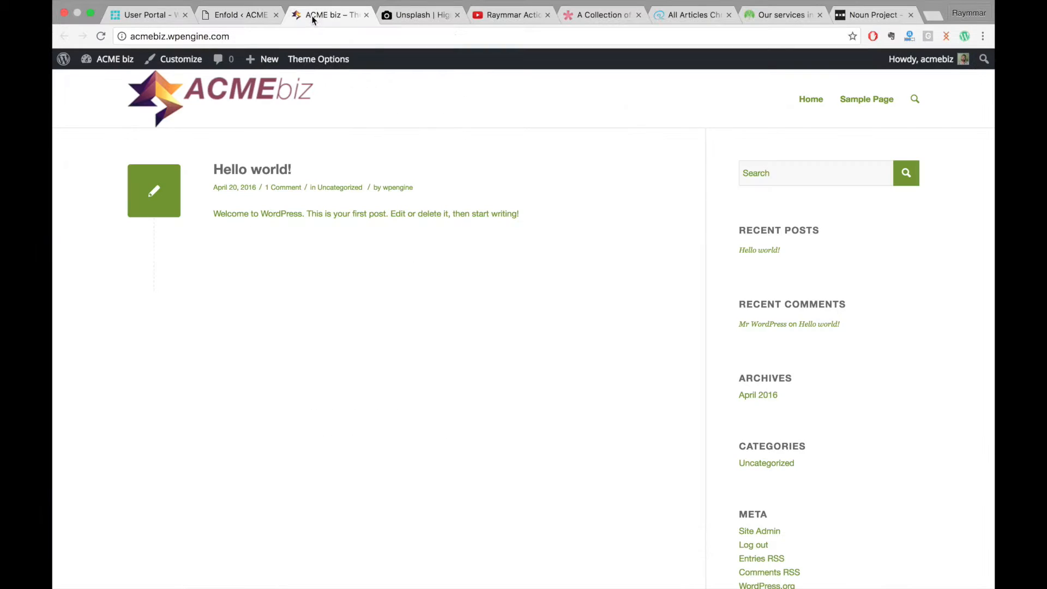
pyautogui.click(319, 31)
pyautogui.press('Return')
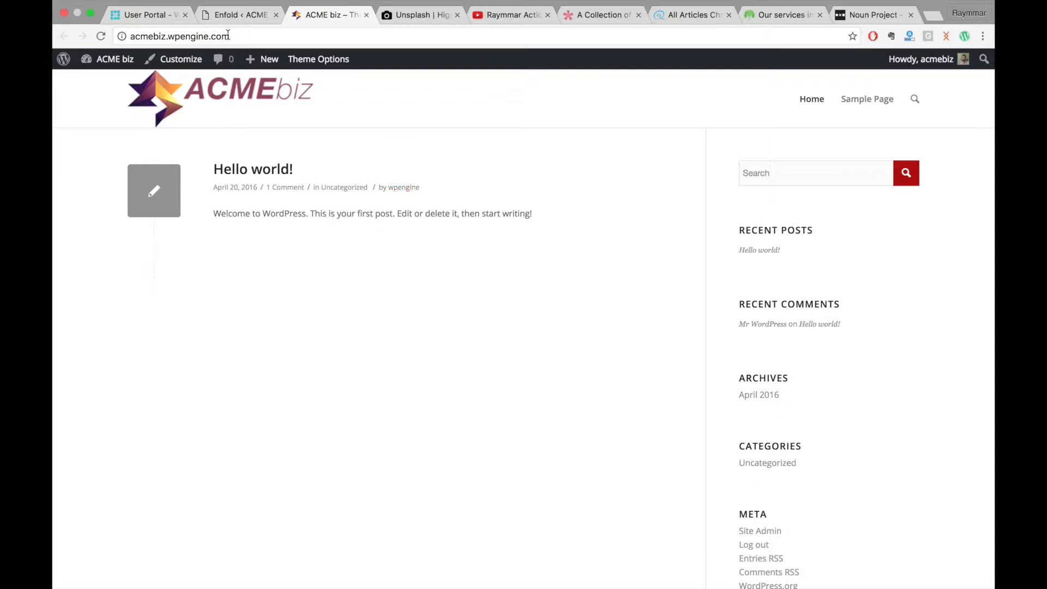
# Replace the Alternate Content primary colour #a81010 with #8d4660.
pyautogui.click(224, 15)
pyautogui.scroll(-3, 389, 293)
pyautogui.scroll(3, 389, 293)
pyautogui.scroll(-6, 389, 293)
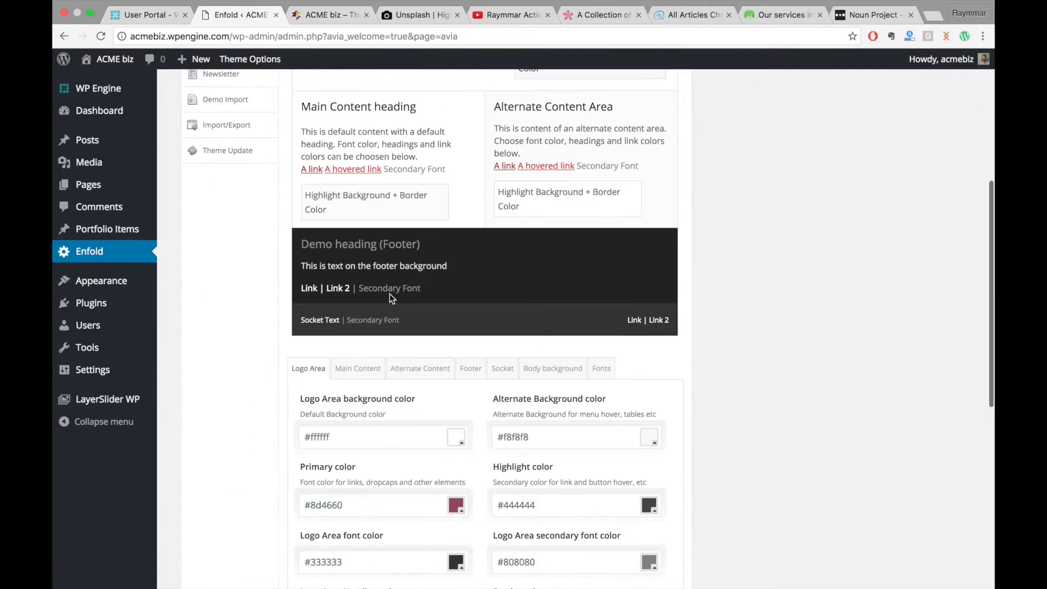
pyautogui.click(472, 373)
pyautogui.click(420, 369)
pyautogui.scroll(-2, 421, 368)
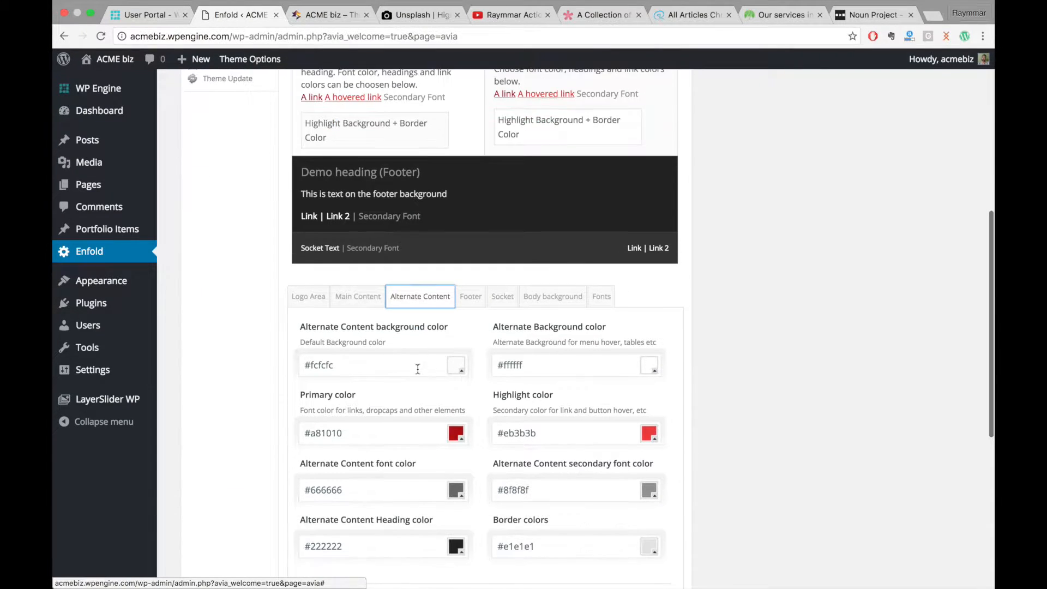
pyautogui.doubleClick(326, 435)
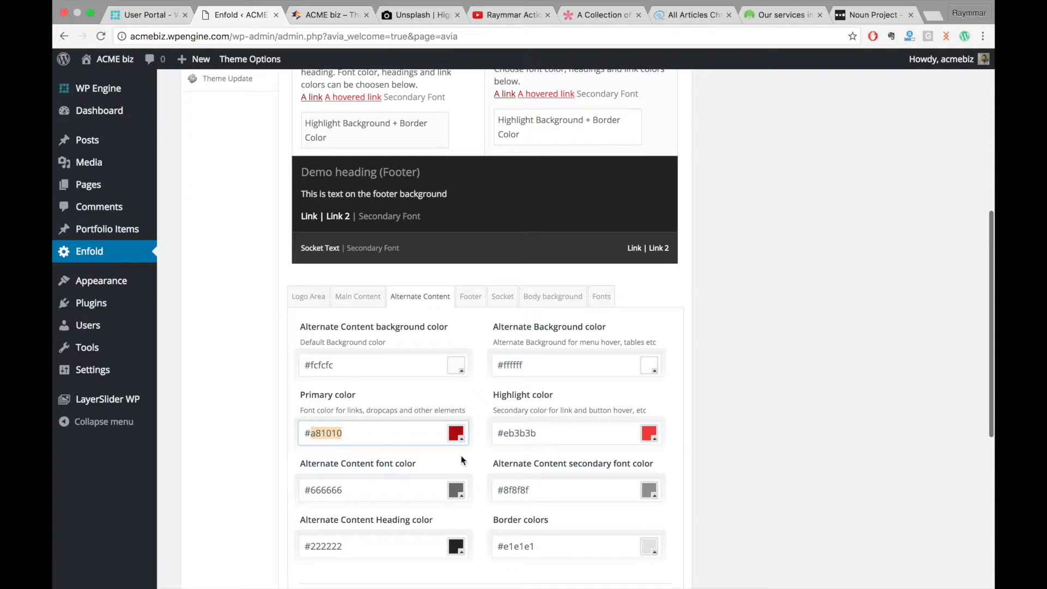
pyautogui.write('8d4660')
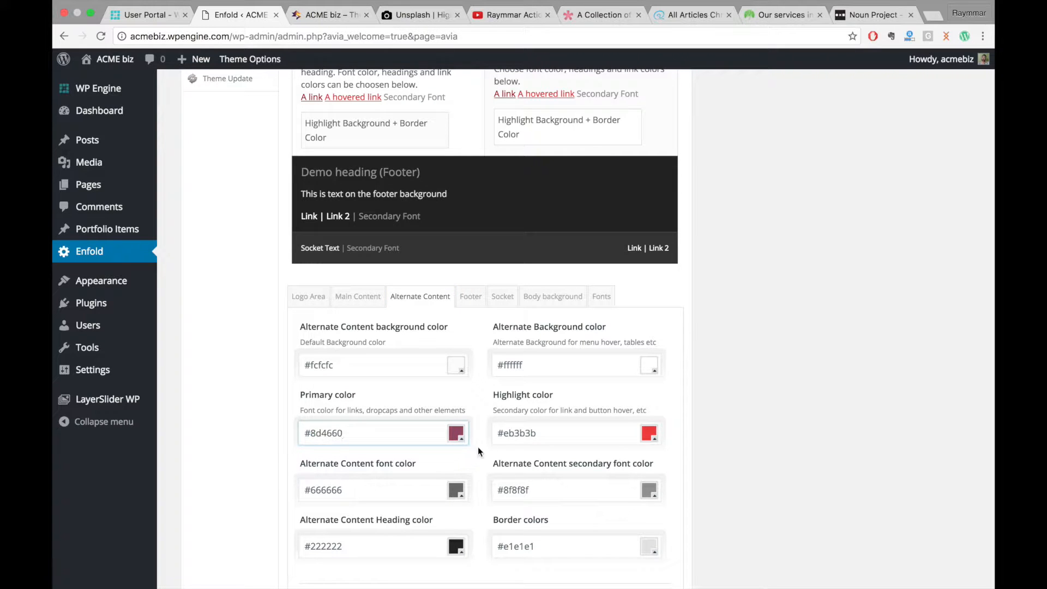
pyautogui.click(548, 439)
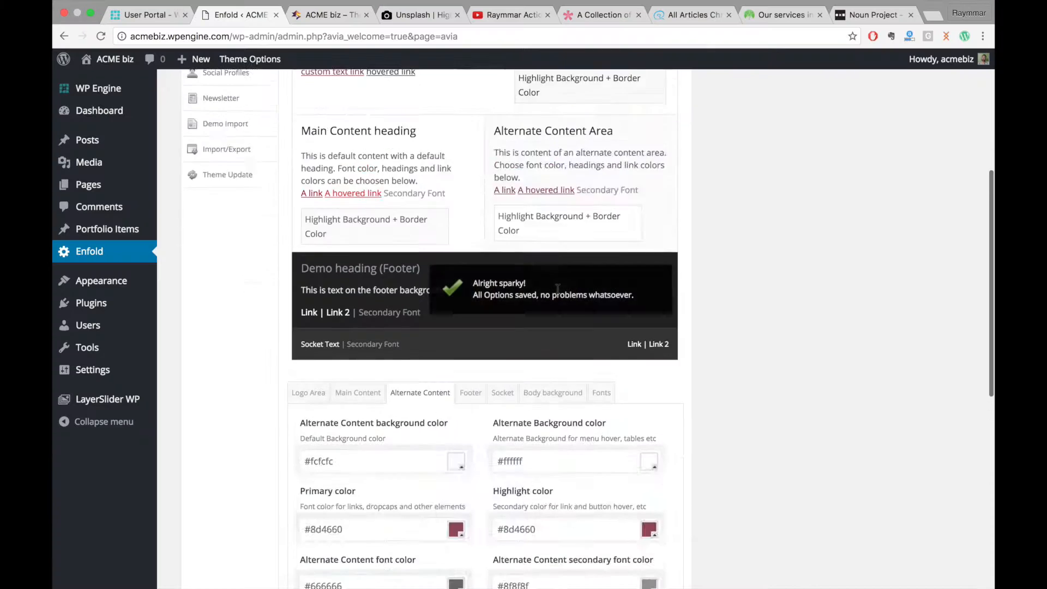
pyautogui.scroll(3, 256, 219)
pyautogui.scroll(3, 257, 218)
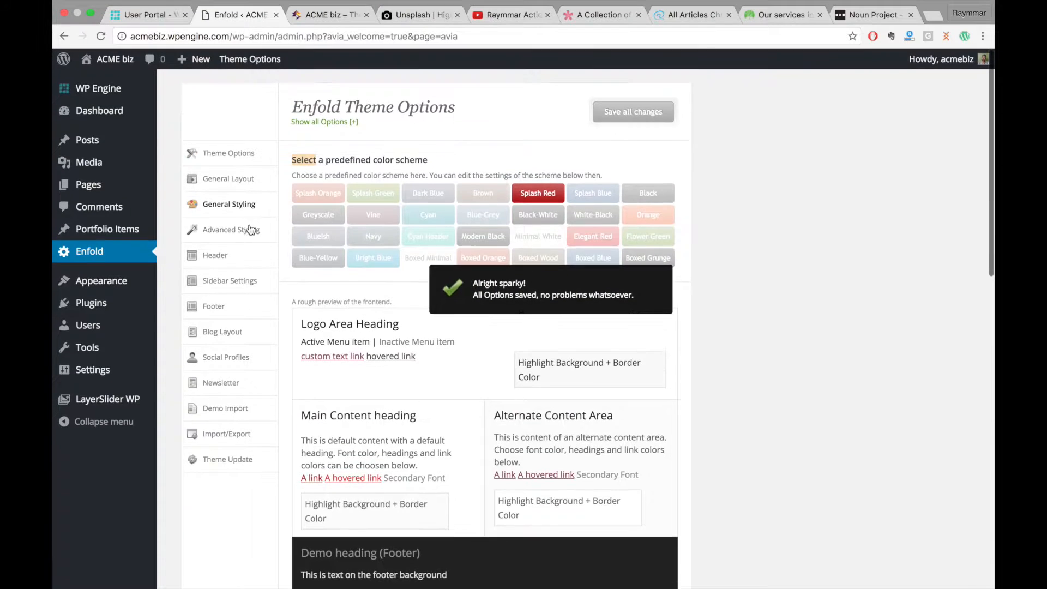
# In Enfold's Header settings, try a custom pixel Header Size, then set it to large.
pyautogui.click(233, 264)
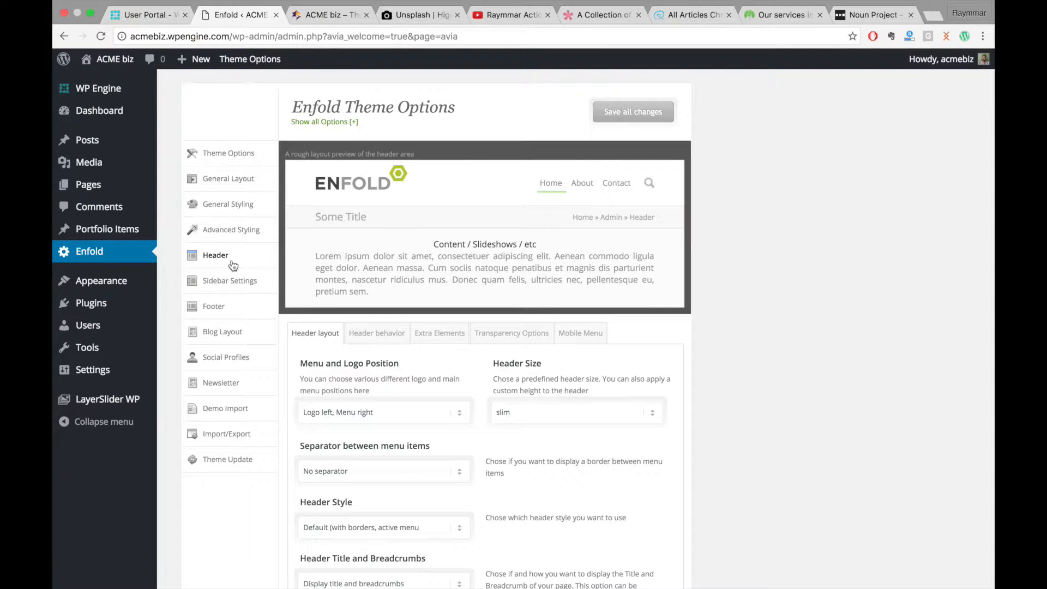
pyautogui.scroll(-1, 490, 379)
pyautogui.scroll(-2, 489, 379)
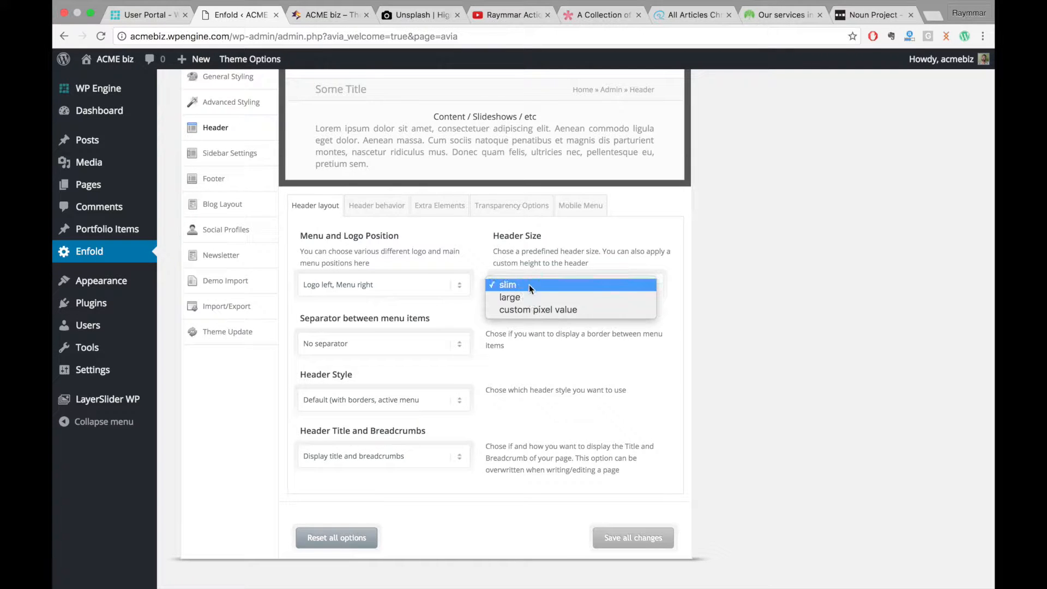
pyautogui.click(536, 311)
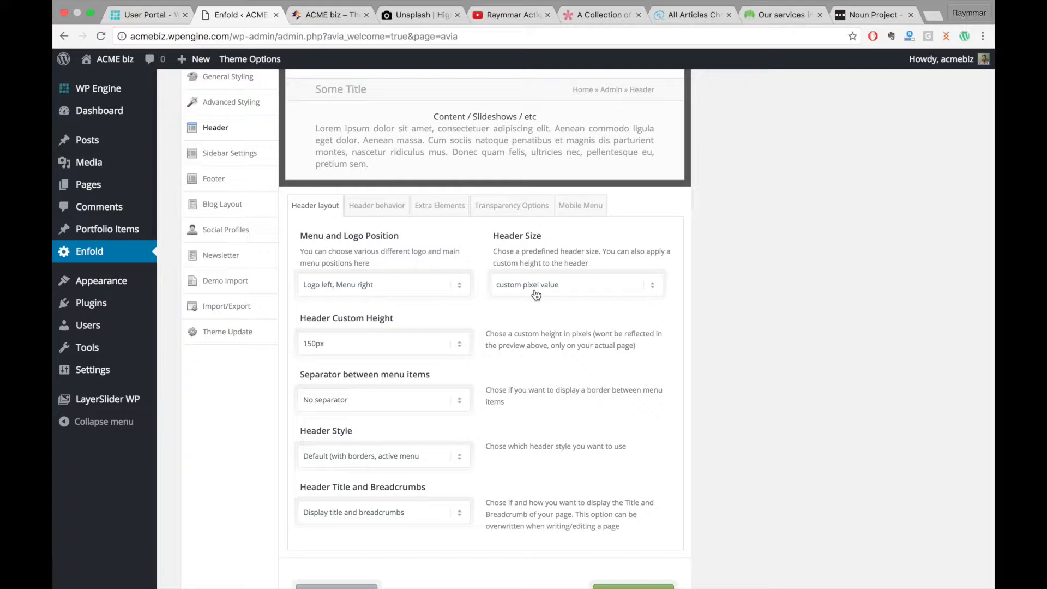
pyautogui.click(536, 295)
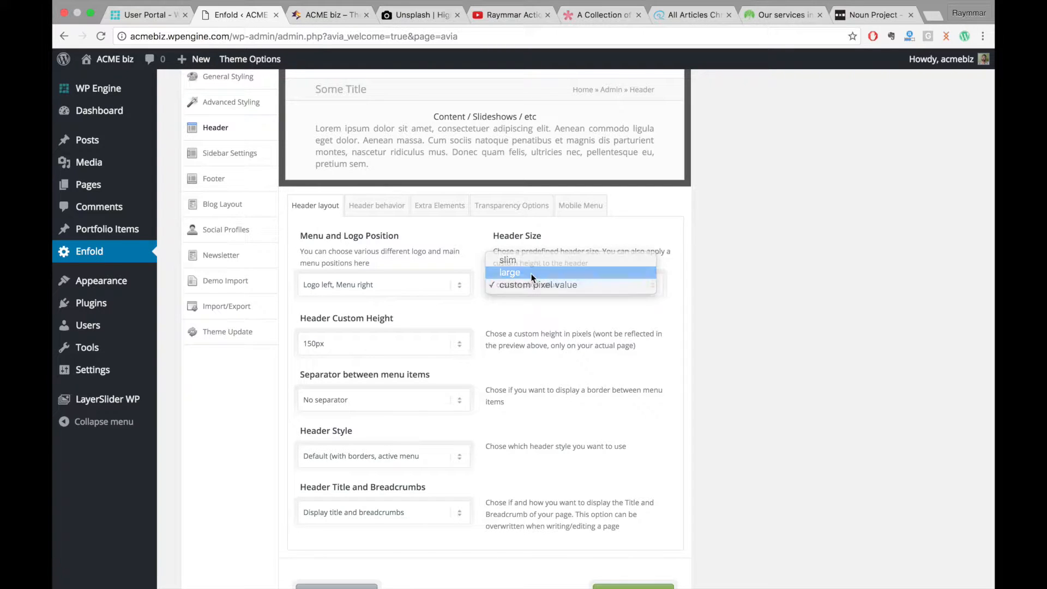
pyautogui.click(531, 273)
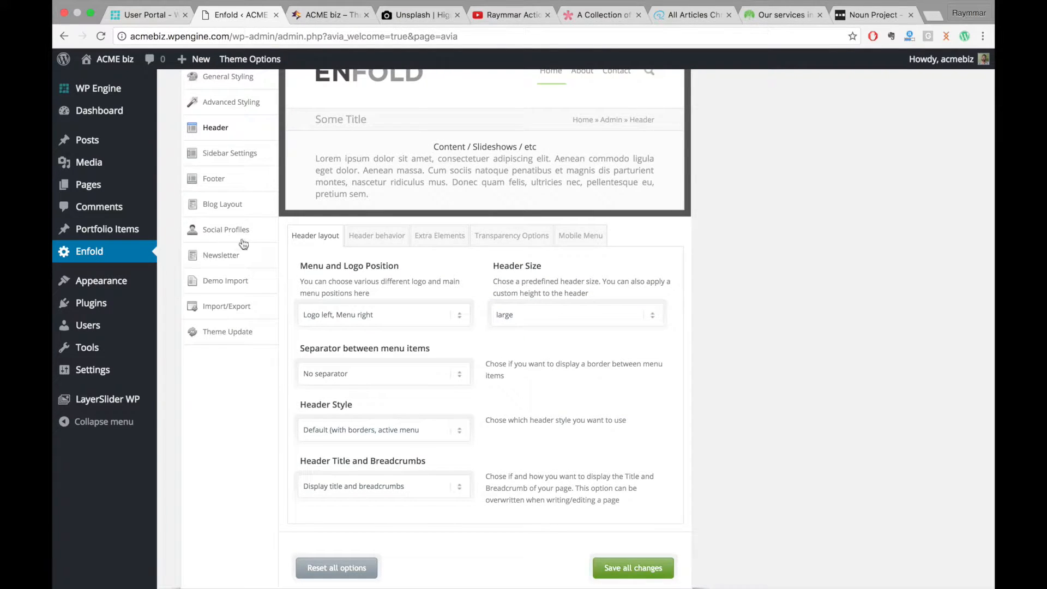
# Save the large header, then update the Twitter and second social profile URLs and save.
pyautogui.click(633, 568)
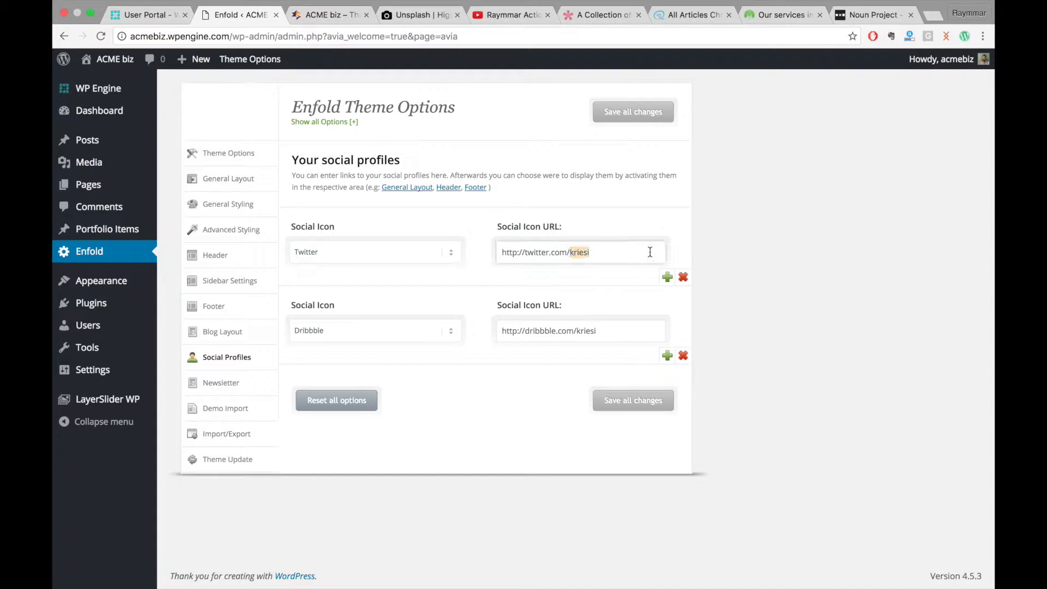
pyautogui.write('rtirado')
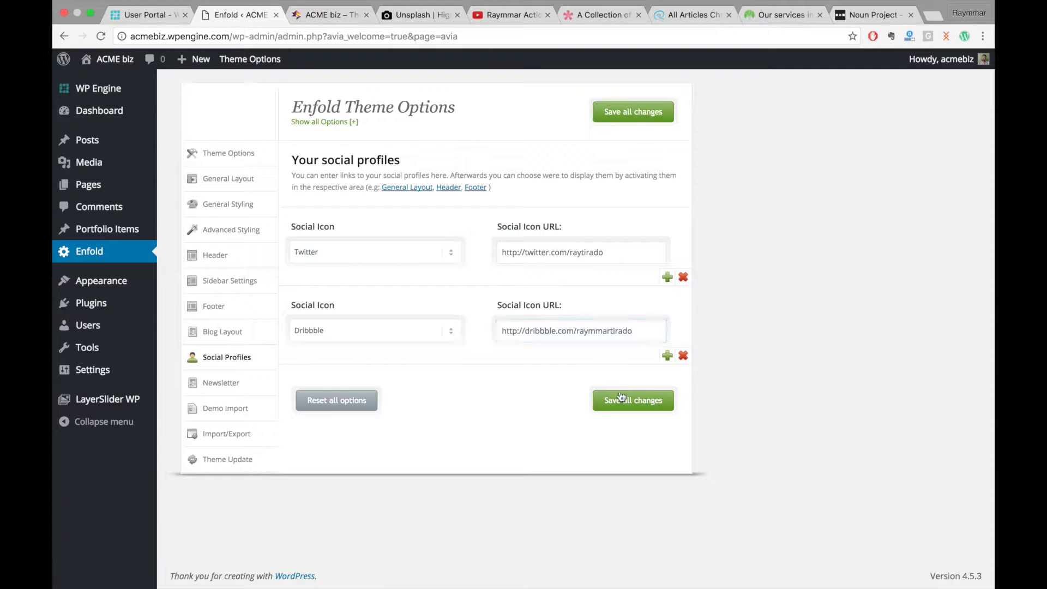
pyautogui.click(621, 394)
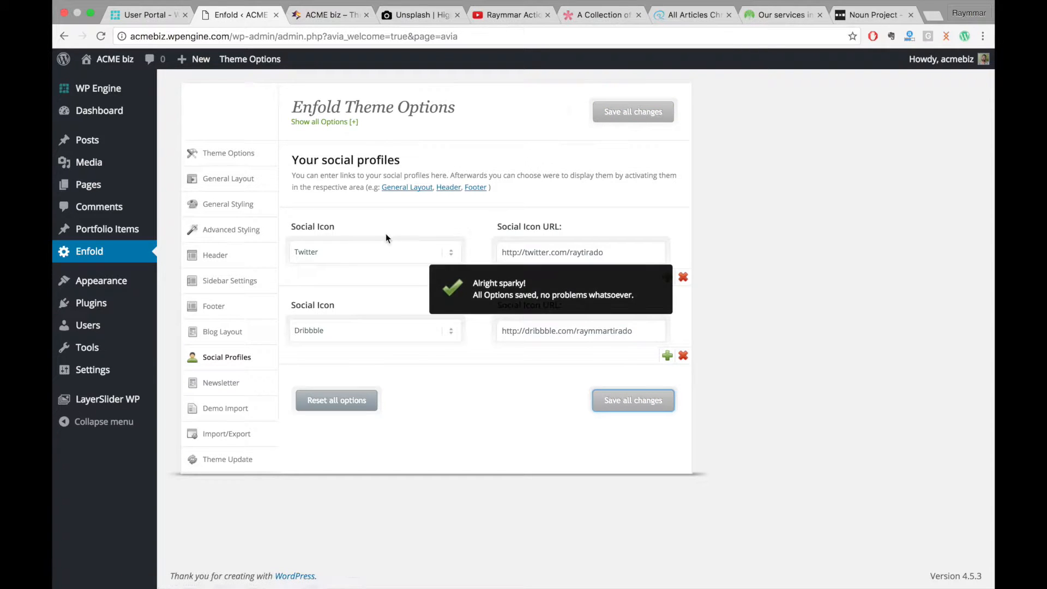
# Change the second social icon to Facebook and save the change.
pyautogui.click(374, 329)
pyautogui.click(365, 343)
pyautogui.click(608, 398)
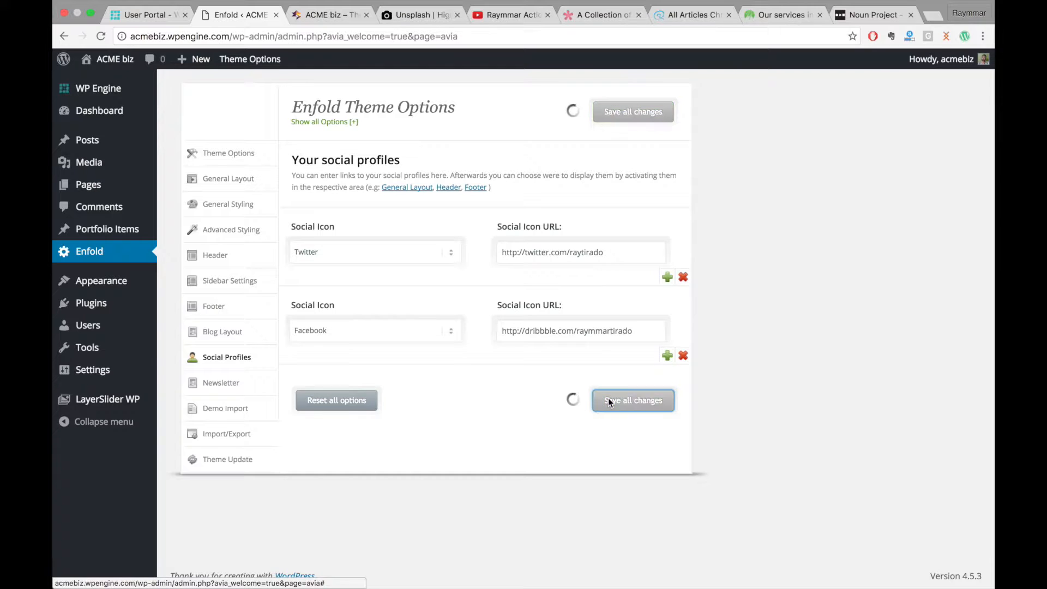
pyautogui.click(227, 259)
# Set Header Social Icons to 'Display in main header area', save, and view the live site.
pyautogui.scroll(-5, 422, 456)
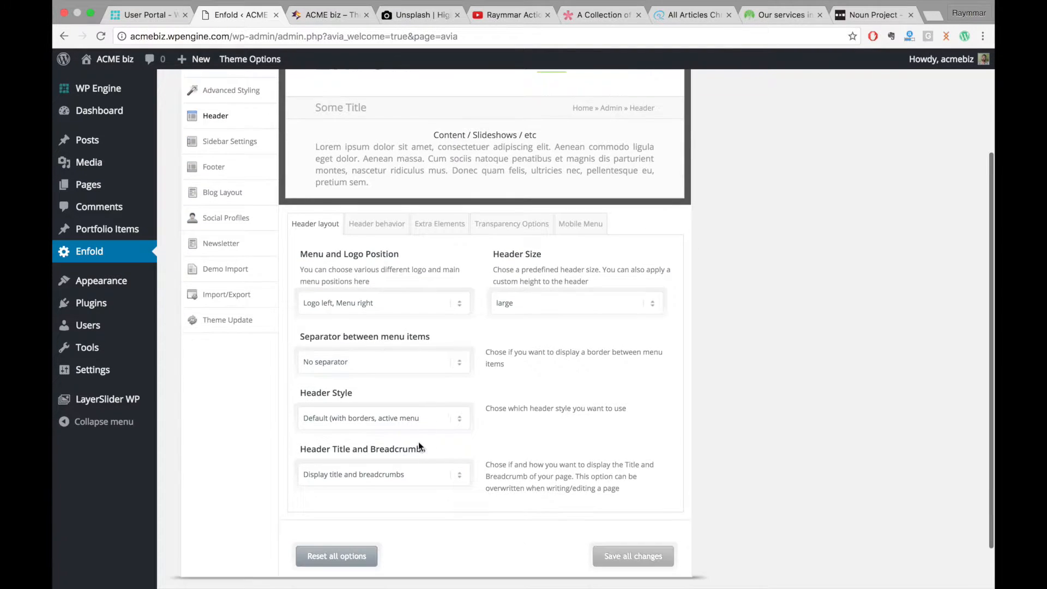
pyautogui.click(420, 228)
pyautogui.click(424, 377)
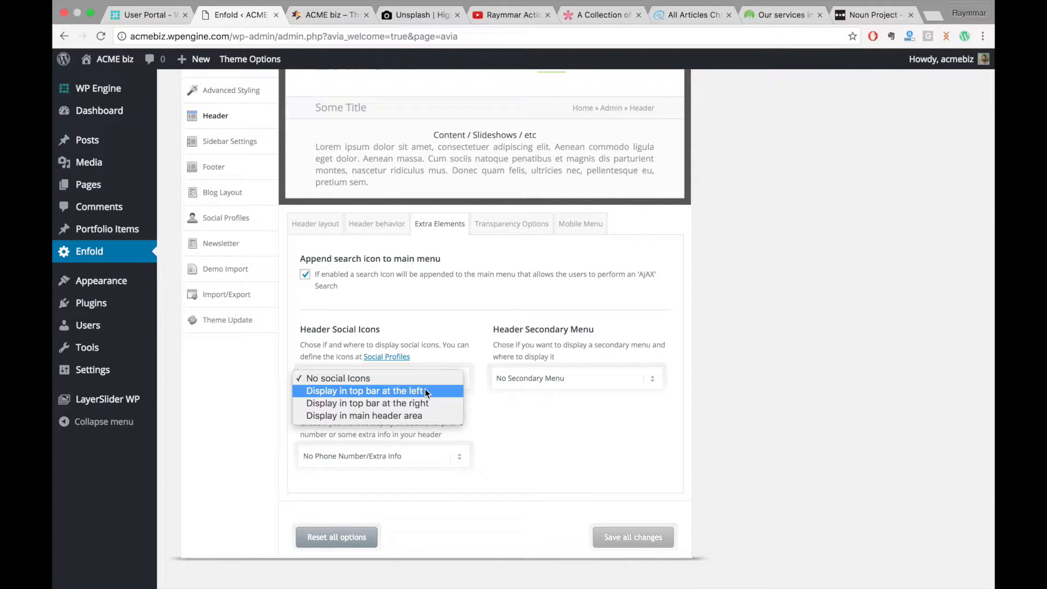
pyautogui.click(427, 417)
pyautogui.click(648, 539)
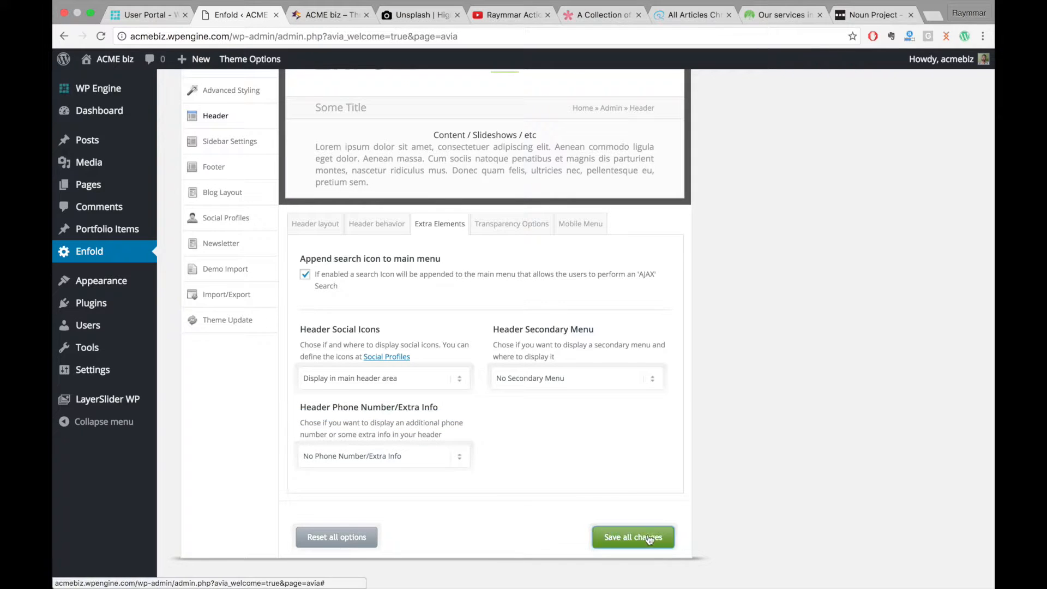
pyautogui.click(340, 16)
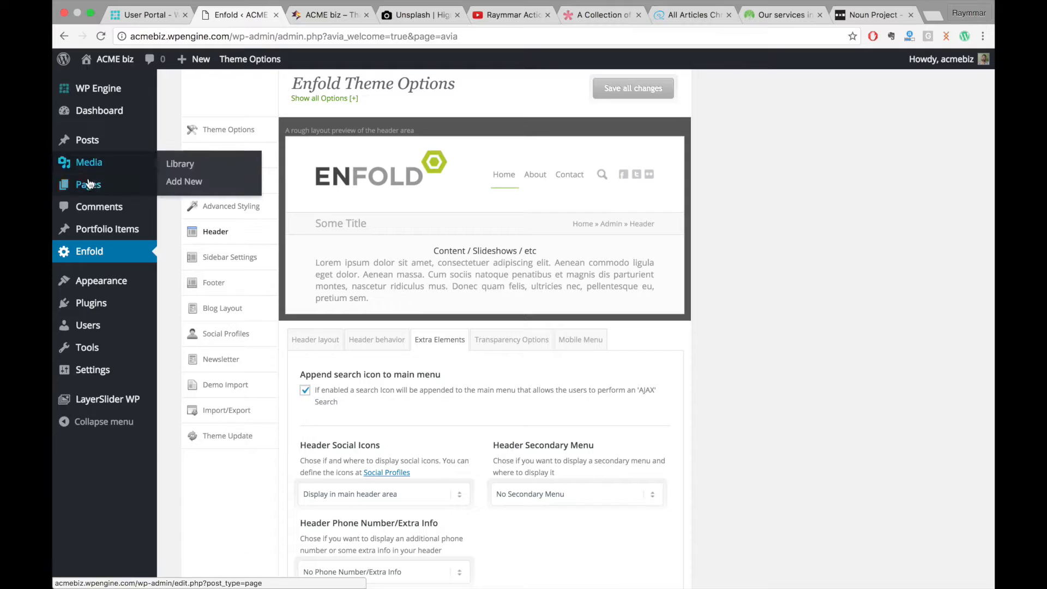
# Check the live ACME biz header for the Twitter and Facebook icons beside the menu.
pyautogui.moveTo(96, 191)
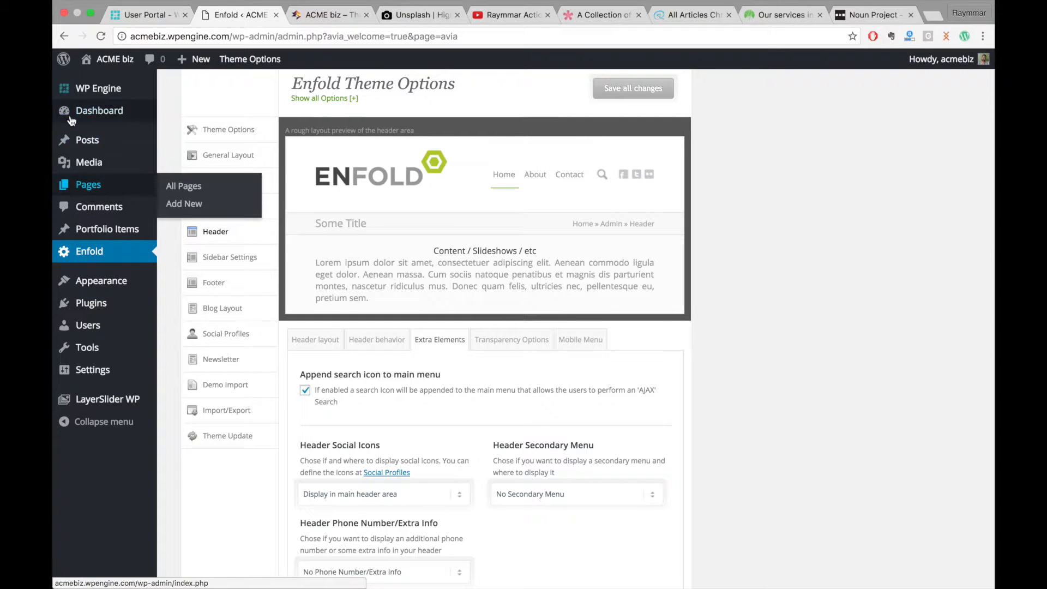
pyautogui.click(90, 194)
pyautogui.click(328, 14)
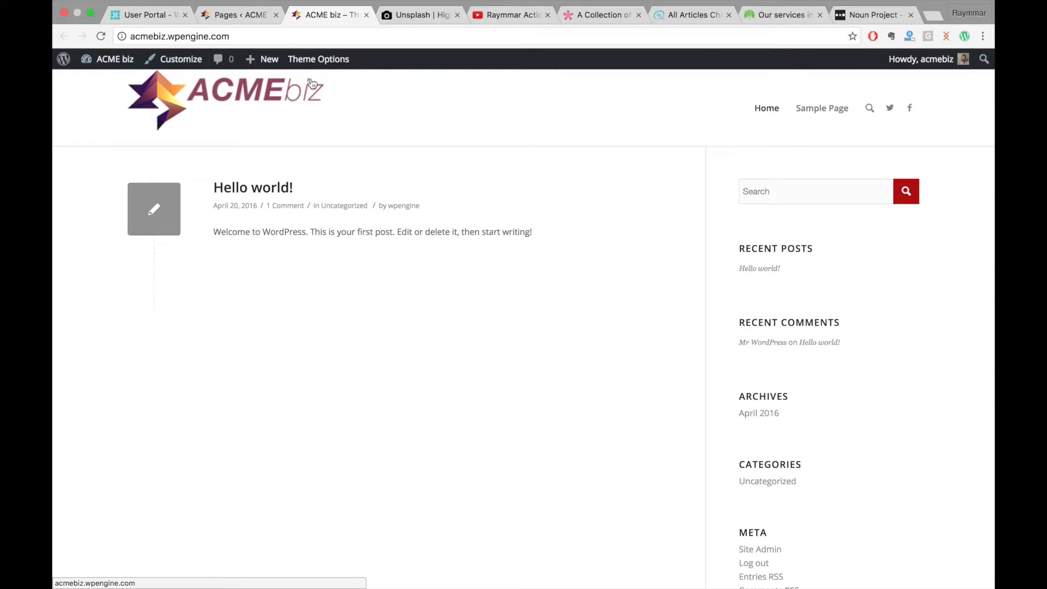
pyautogui.moveTo(265, 64)
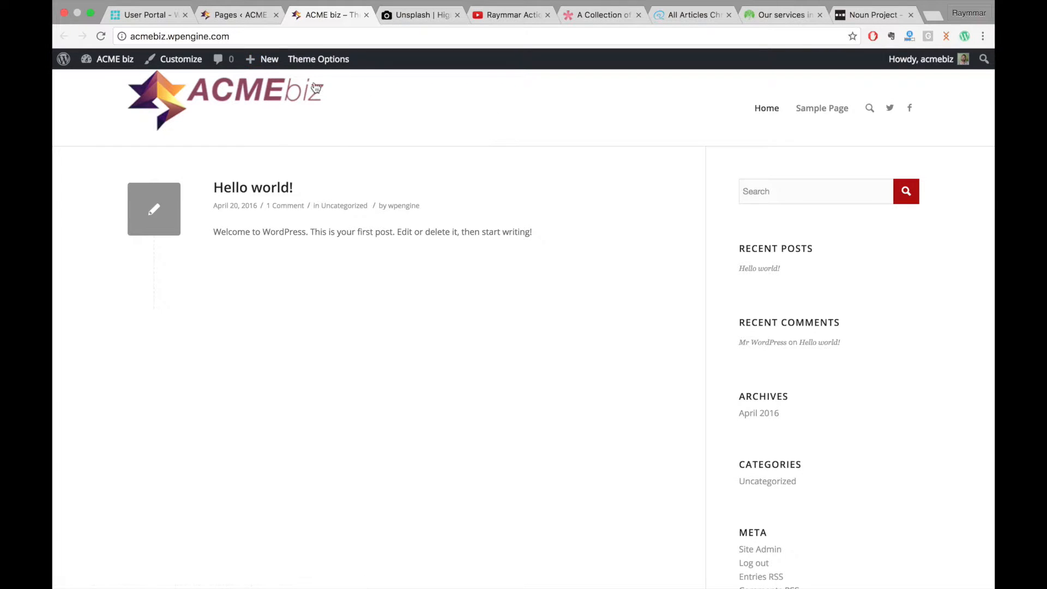
# Open a new page editor in a separate tab and dismiss the Avia layout builder intro.
pyautogui.rightClick(265, 119)
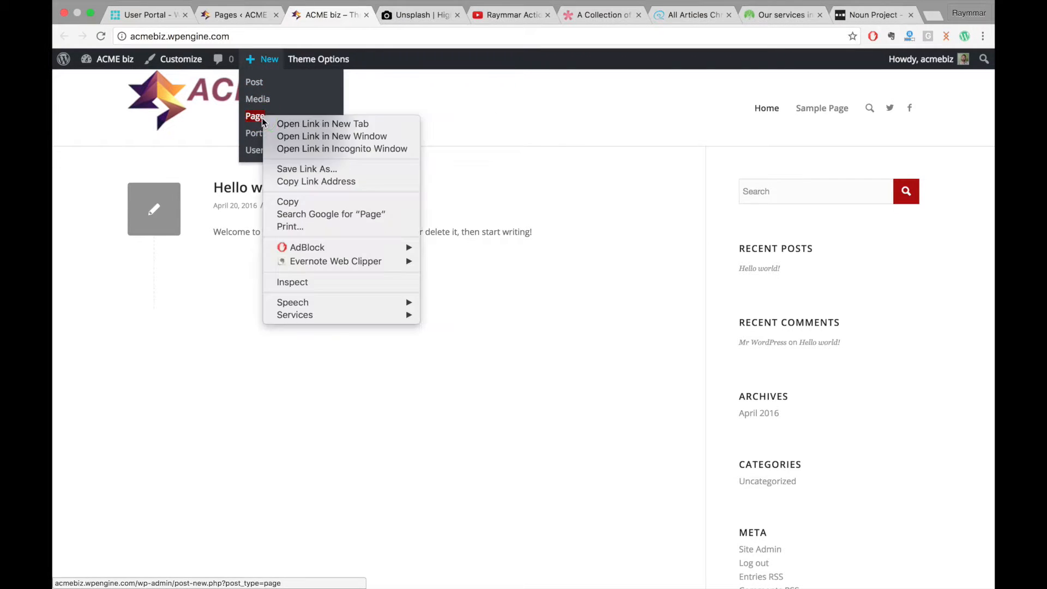
pyautogui.click(275, 122)
pyautogui.click(387, 15)
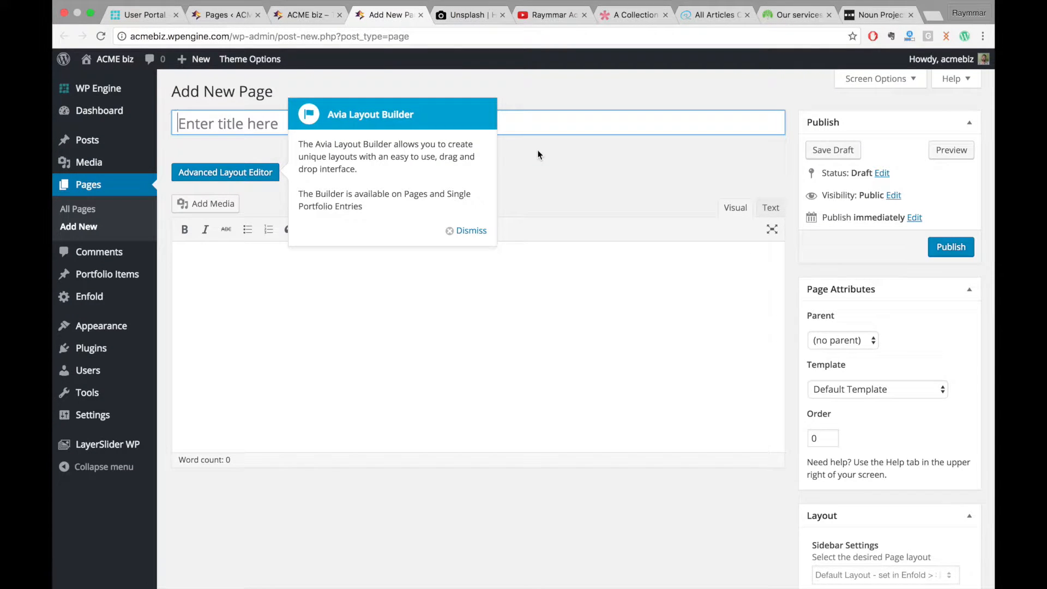
pyautogui.click(477, 230)
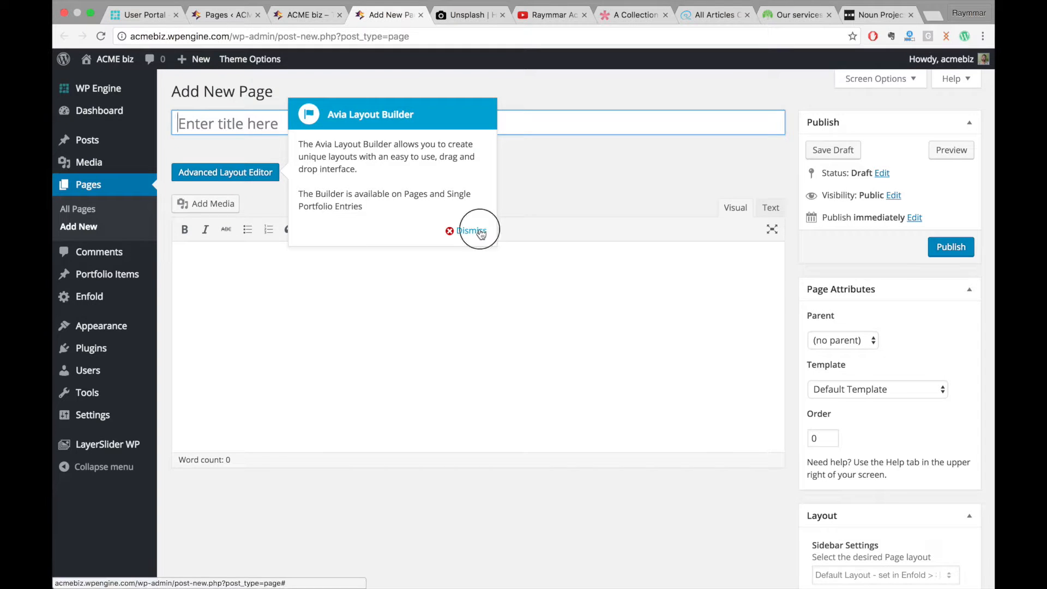
# Title the new page 'About' and toggle the Advanced Layout Editor.
pyautogui.click(348, 126)
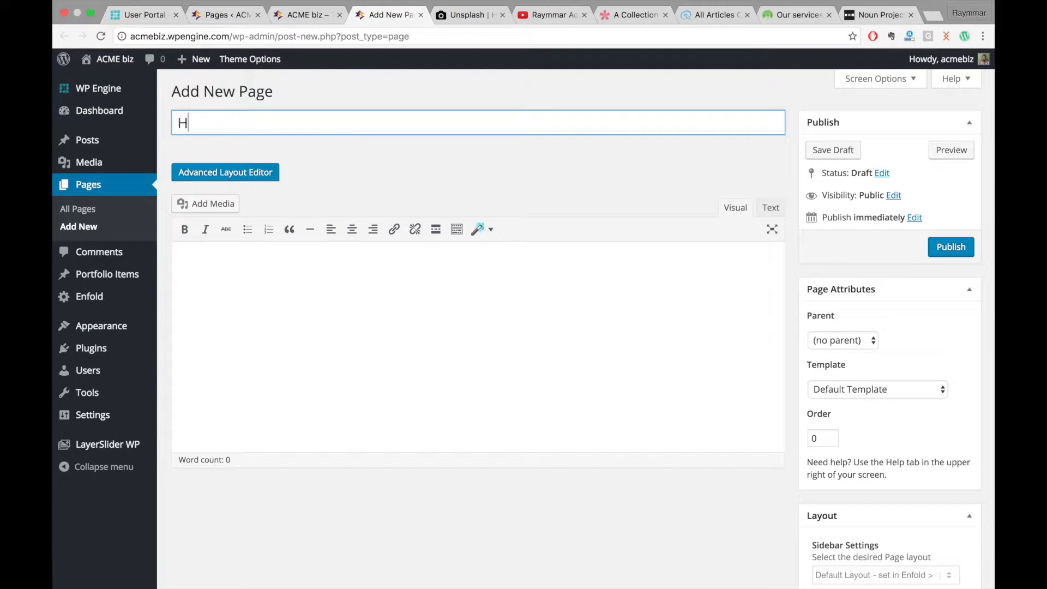
pyautogui.click(265, 172)
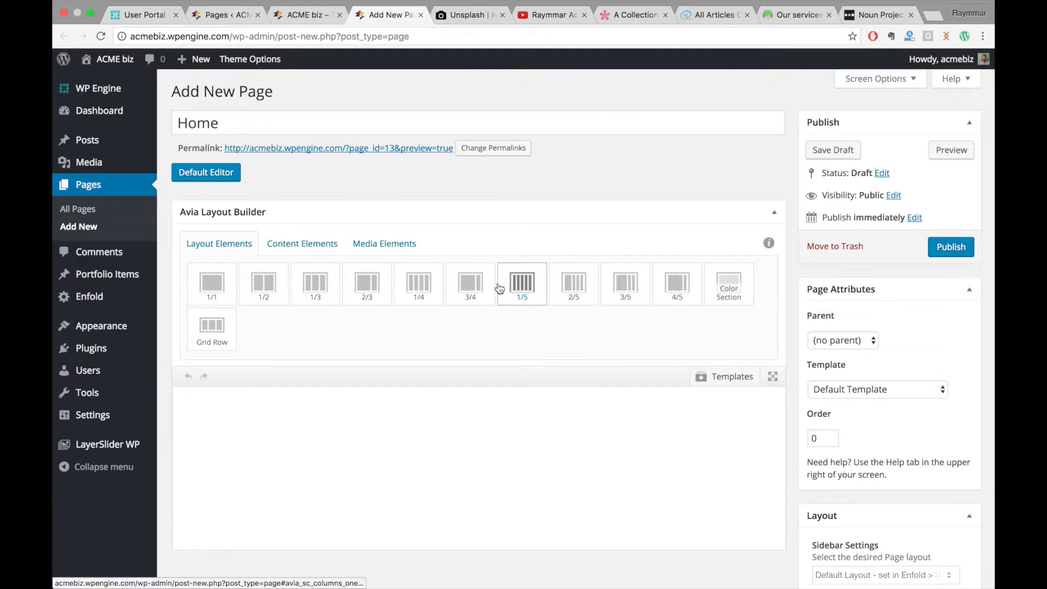
pyautogui.scroll(-2, 498, 287)
pyautogui.scroll(-3, 497, 283)
pyautogui.scroll(4, 497, 283)
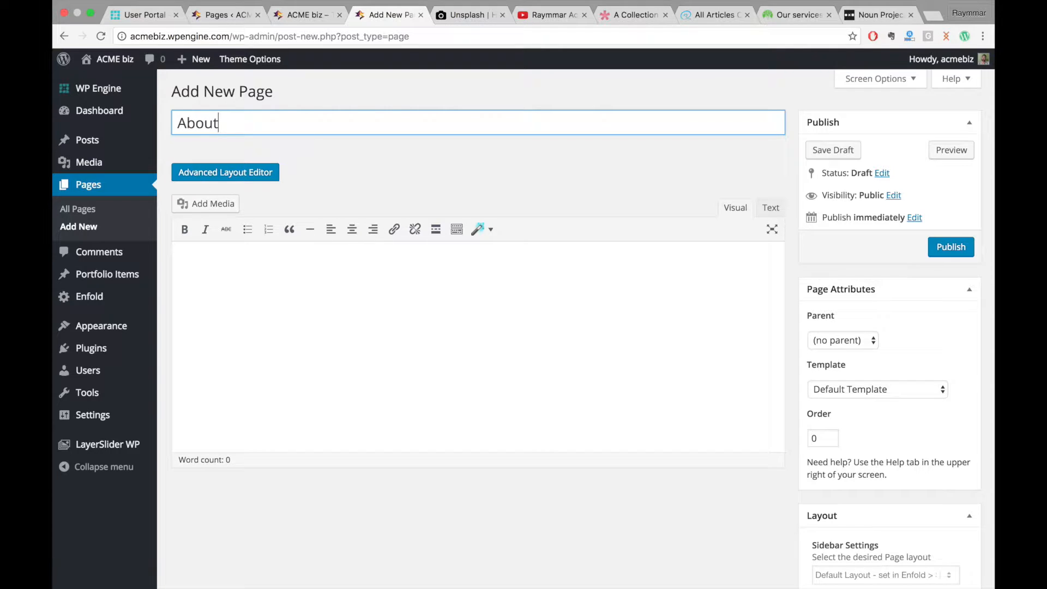
# Enable the Advanced Layout Editor, keep no parent and the default template, and publish About.
pyautogui.click(264, 171)
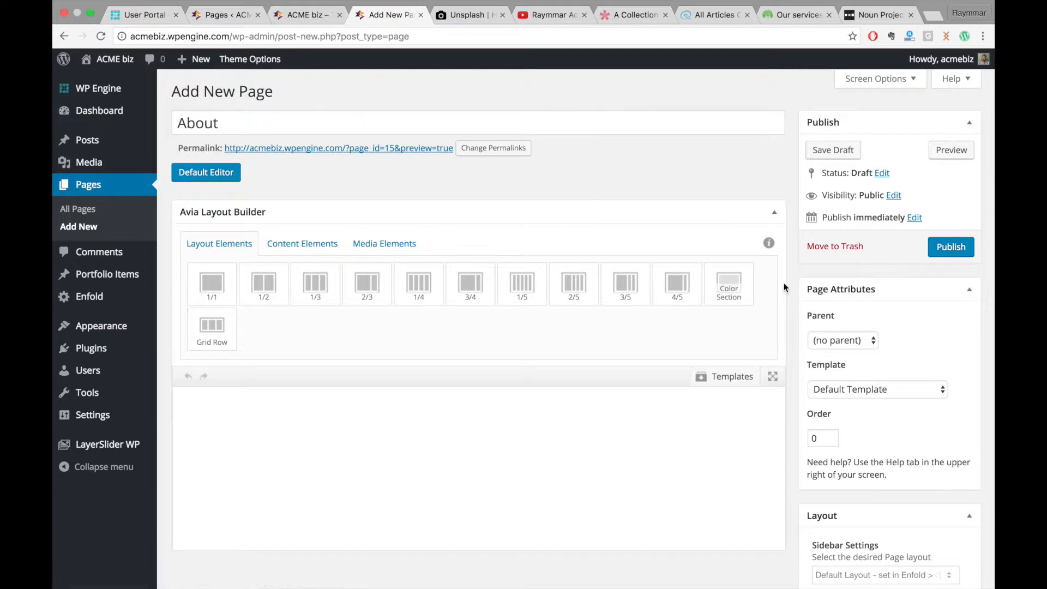
pyautogui.click(863, 344)
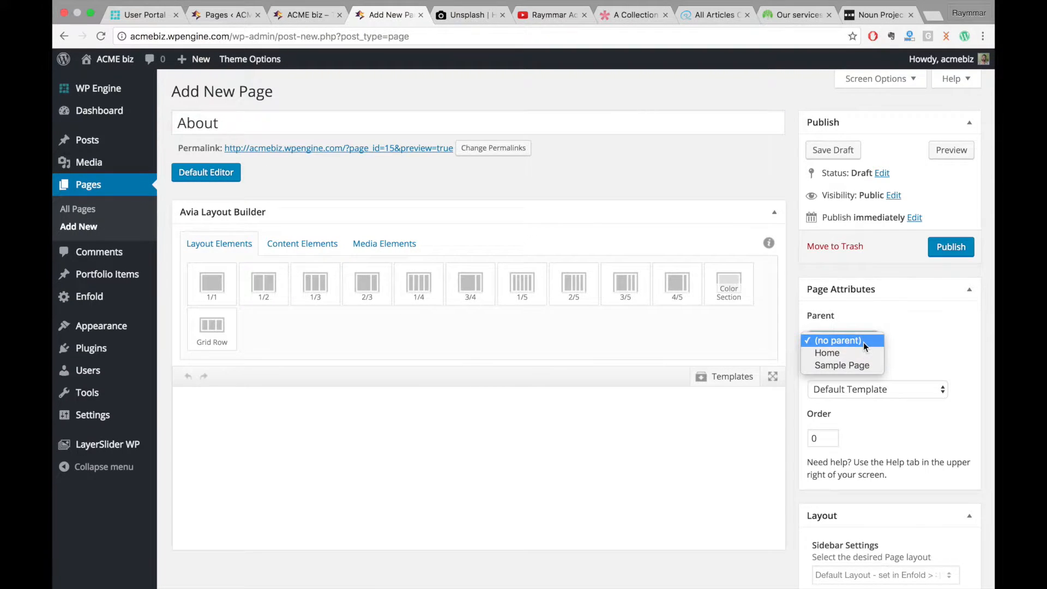
pyautogui.click(867, 340)
pyautogui.click(930, 390)
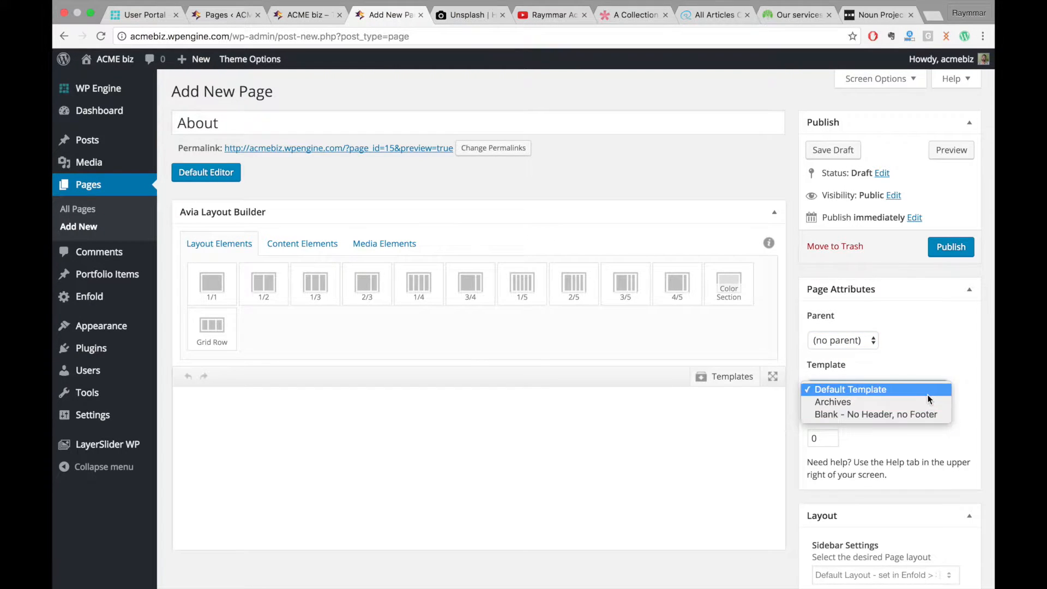
pyautogui.click(927, 391)
pyautogui.scroll(-3, 924, 352)
pyautogui.scroll(-3, 925, 342)
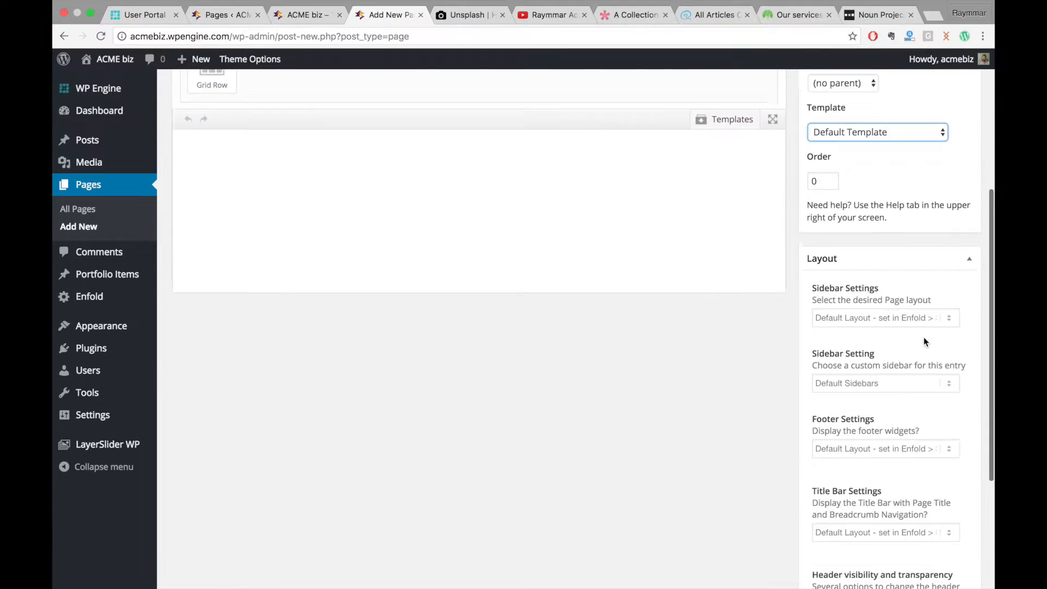
pyautogui.scroll(6, 924, 341)
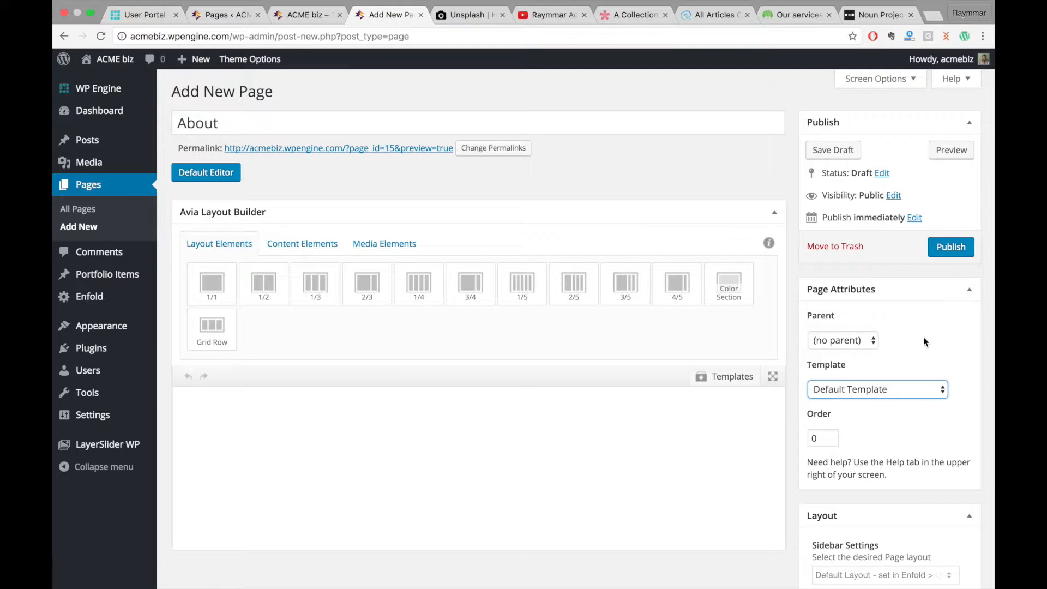
pyautogui.click(874, 342)
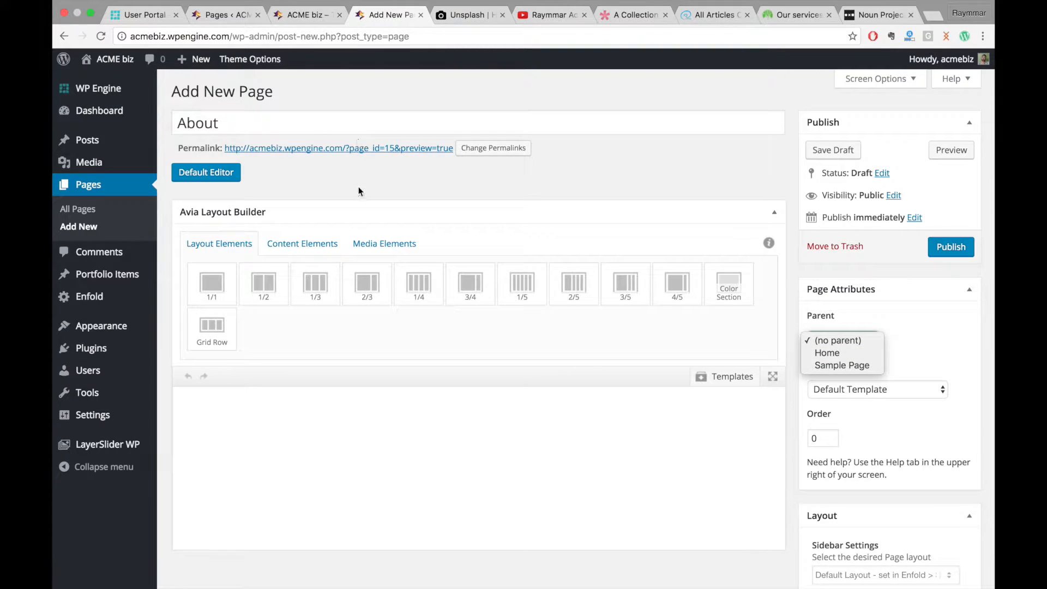
pyautogui.click(950, 246)
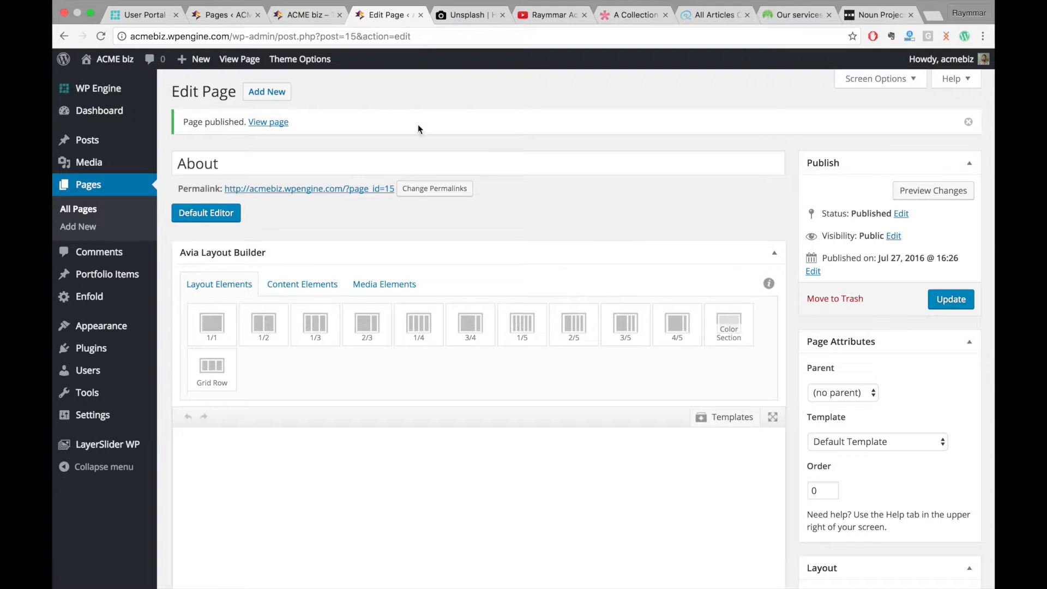
# Create a page titled 'Contact' with the Advanced Layout Editor and publish it.
pyautogui.click(274, 91)
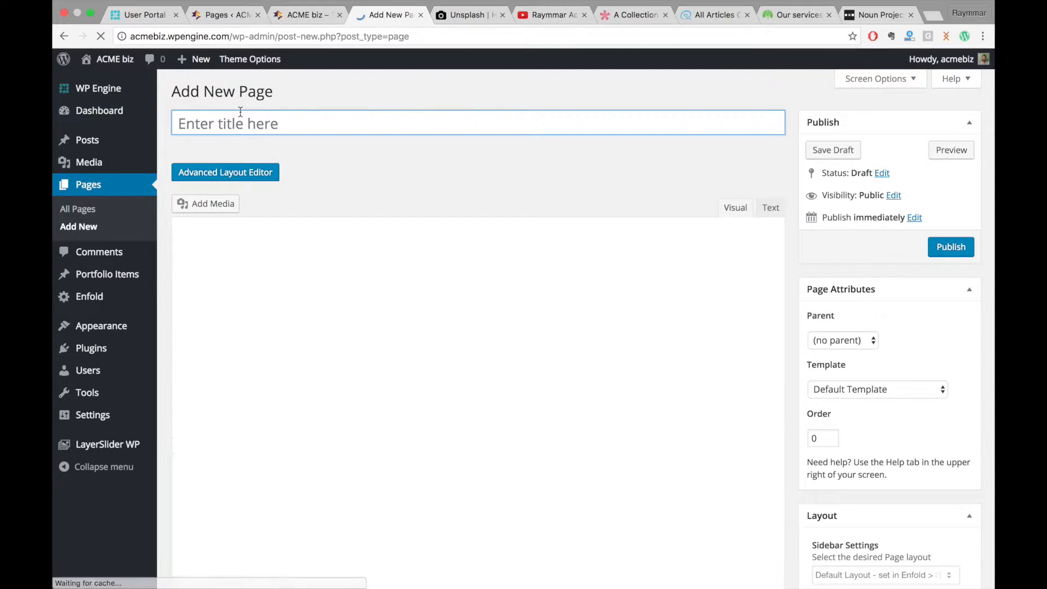
pyautogui.write('Cin')
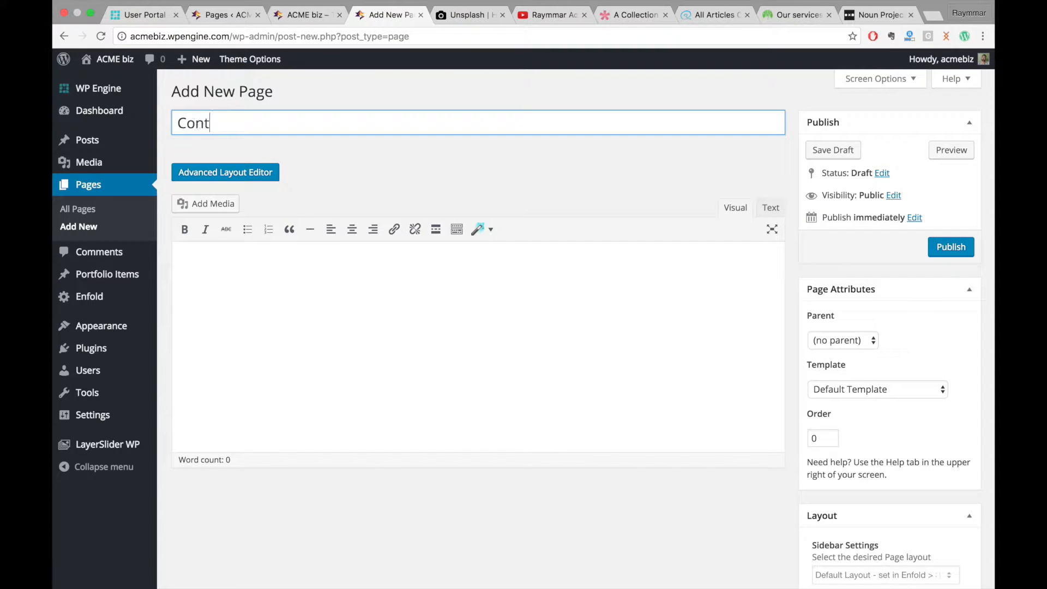
pyautogui.click(272, 180)
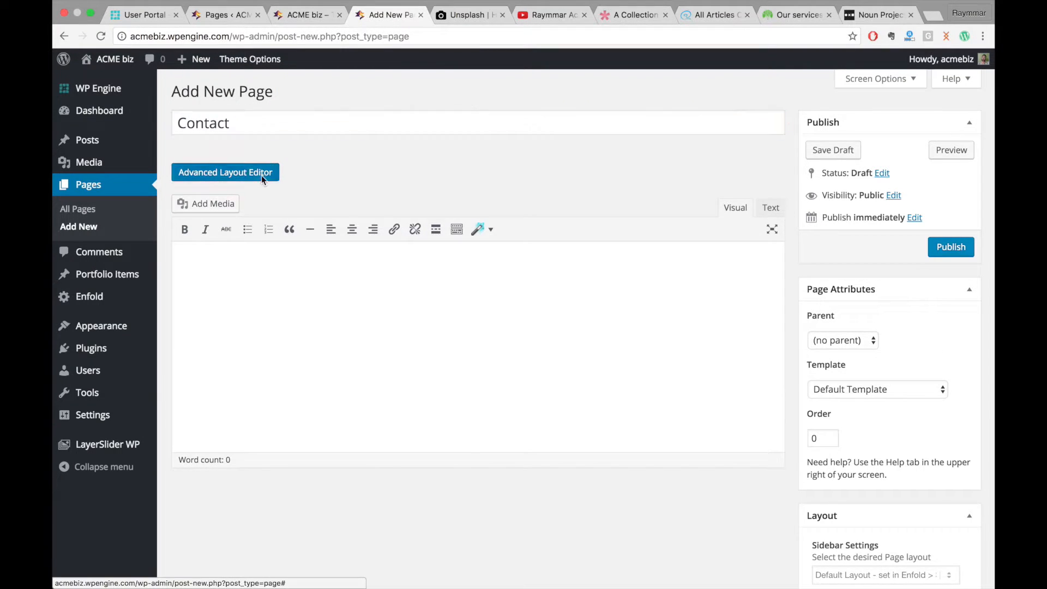
pyautogui.click(939, 251)
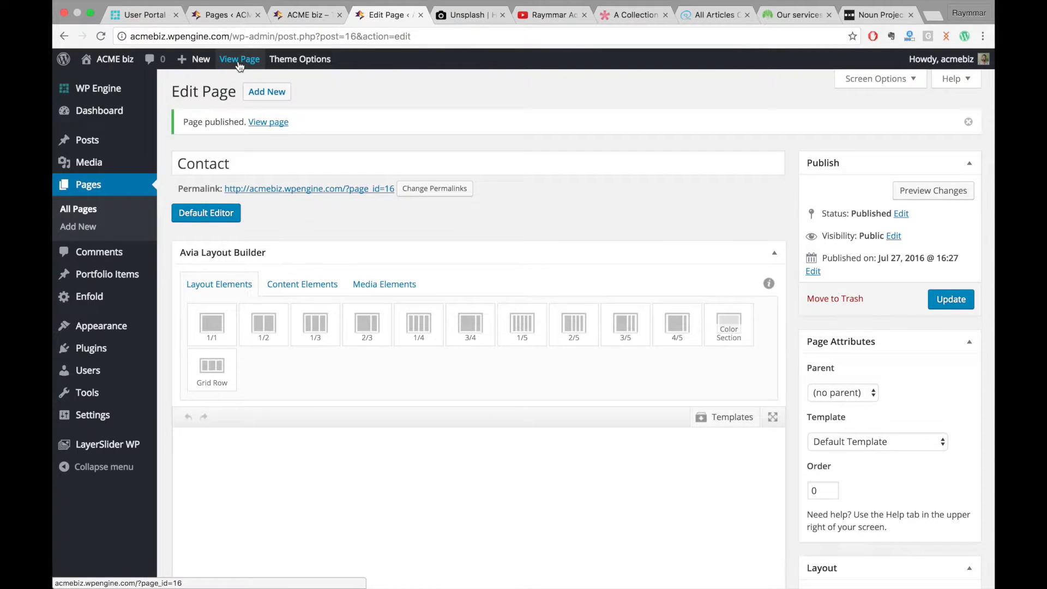
# Create and publish a 'Blog' page, then return to the live front page.
pyautogui.click(273, 96)
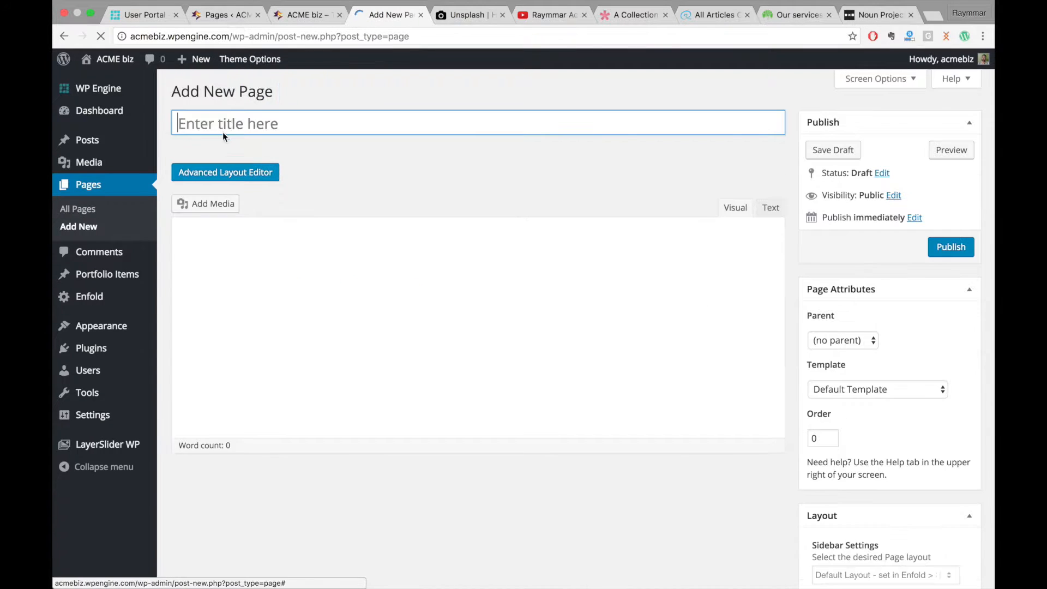
pyautogui.click(218, 122)
pyautogui.write('Bl')
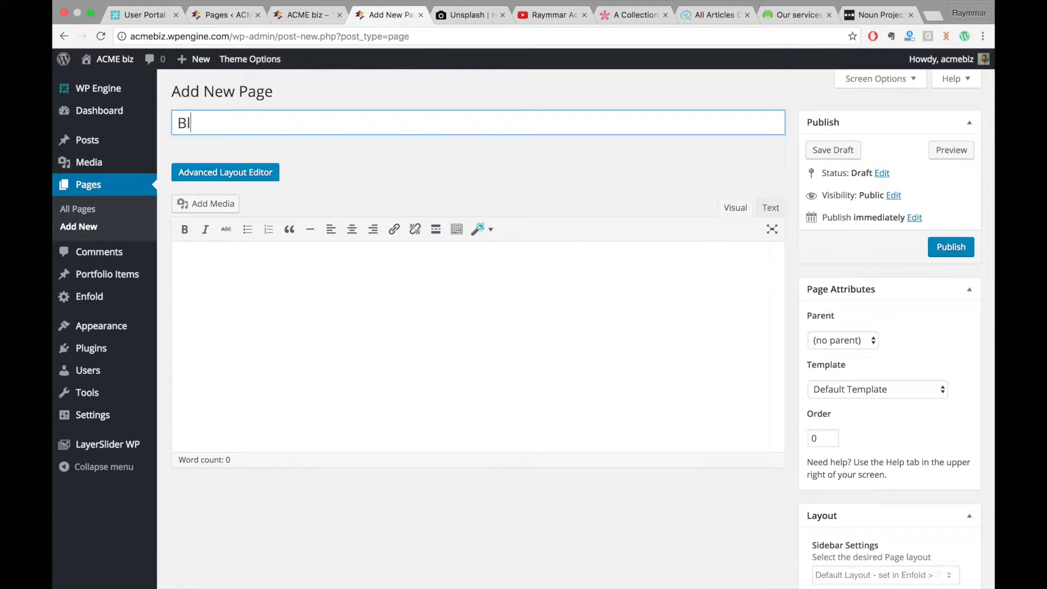
pyautogui.write('og')
pyautogui.click(959, 251)
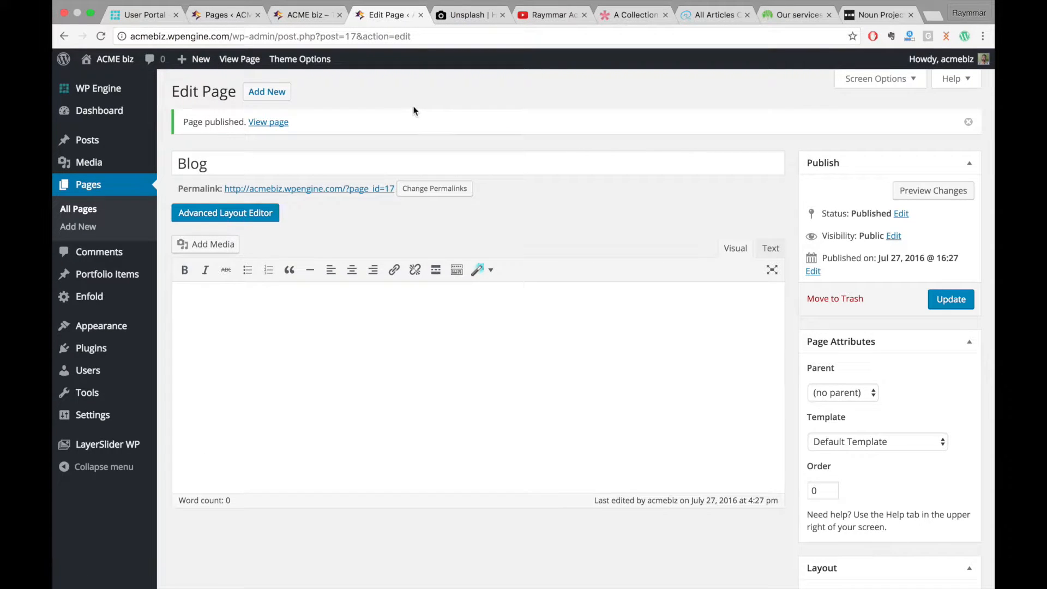
pyautogui.click(305, 15)
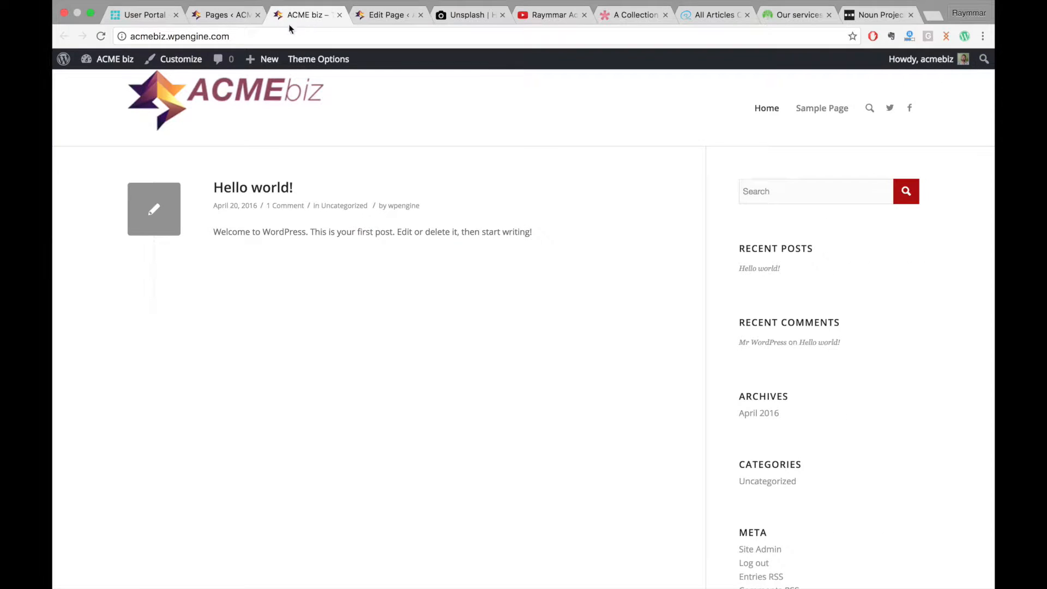
# Reload the front page to check the menu shows Home, About, Contact and Blog.
pyautogui.click(277, 36)
pyautogui.press('Return')
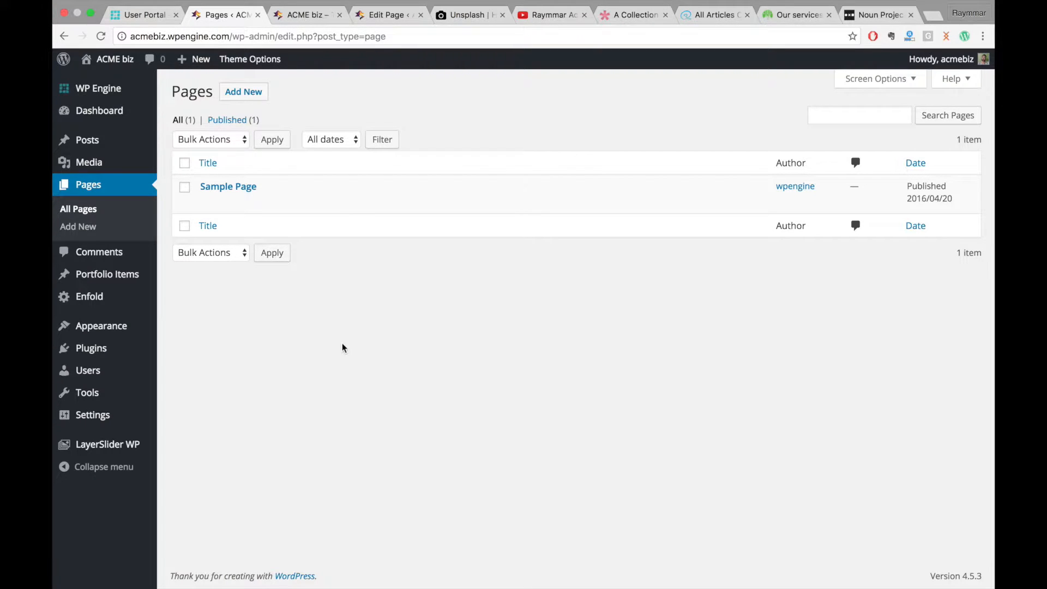
pyautogui.moveTo(99, 364)
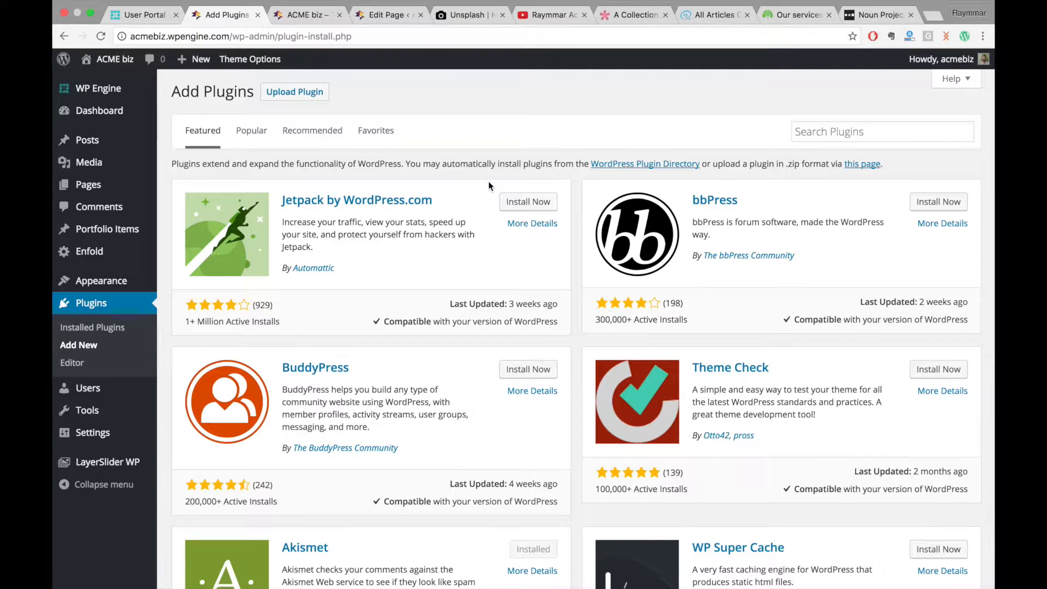
# Search the plugin directory for Yoast SEO and scroll through the results.
pyautogui.click(859, 129)
pyautogui.write('Yoast SEO')
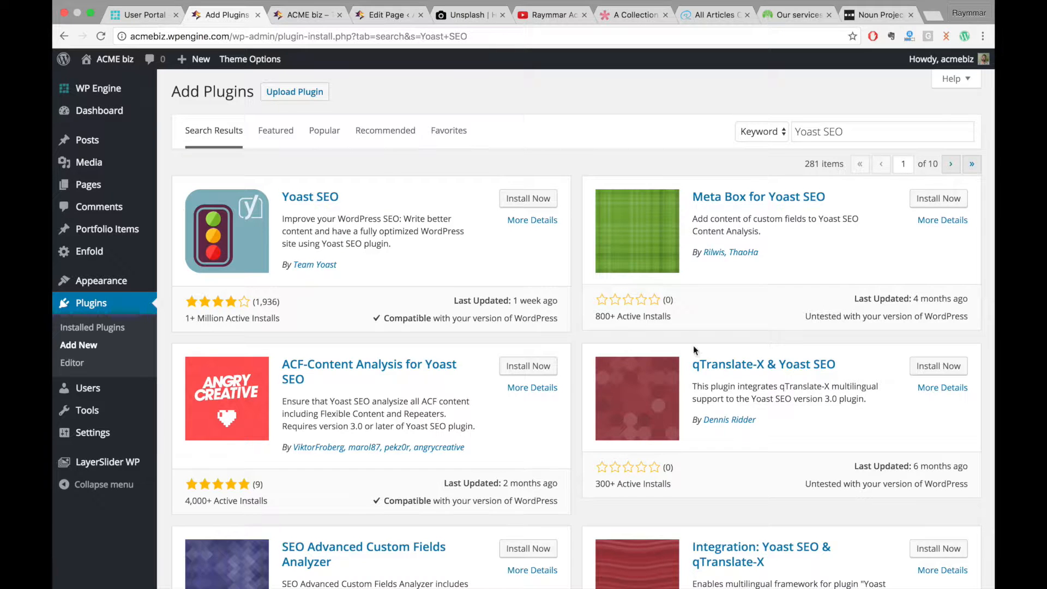
pyautogui.scroll(-3, 714, 360)
pyautogui.scroll(-5, 736, 378)
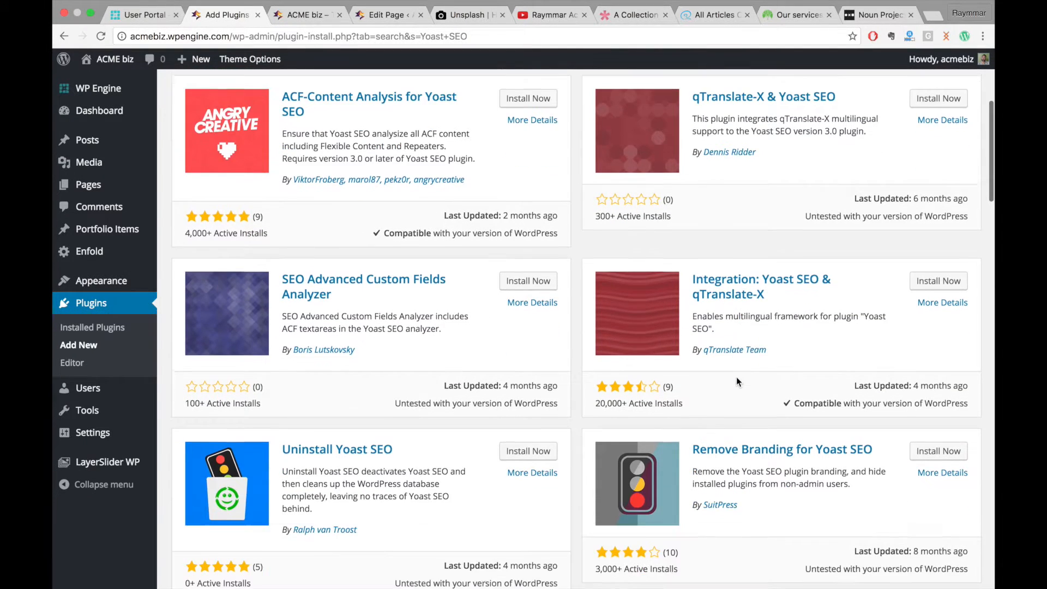
pyautogui.scroll(-3, 736, 377)
pyautogui.scroll(-3, 736, 378)
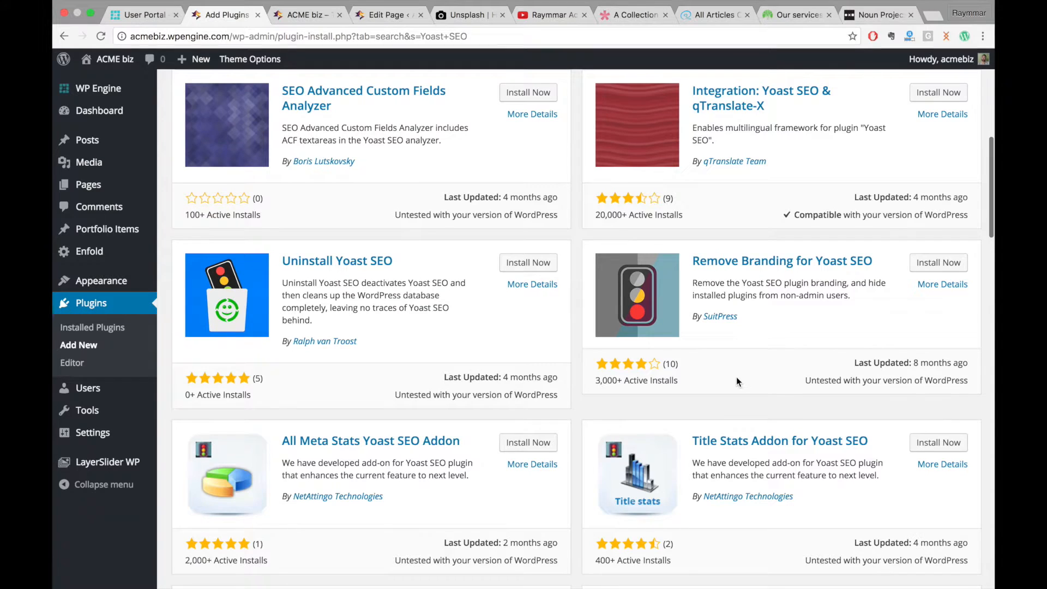
pyautogui.scroll(-2, 736, 377)
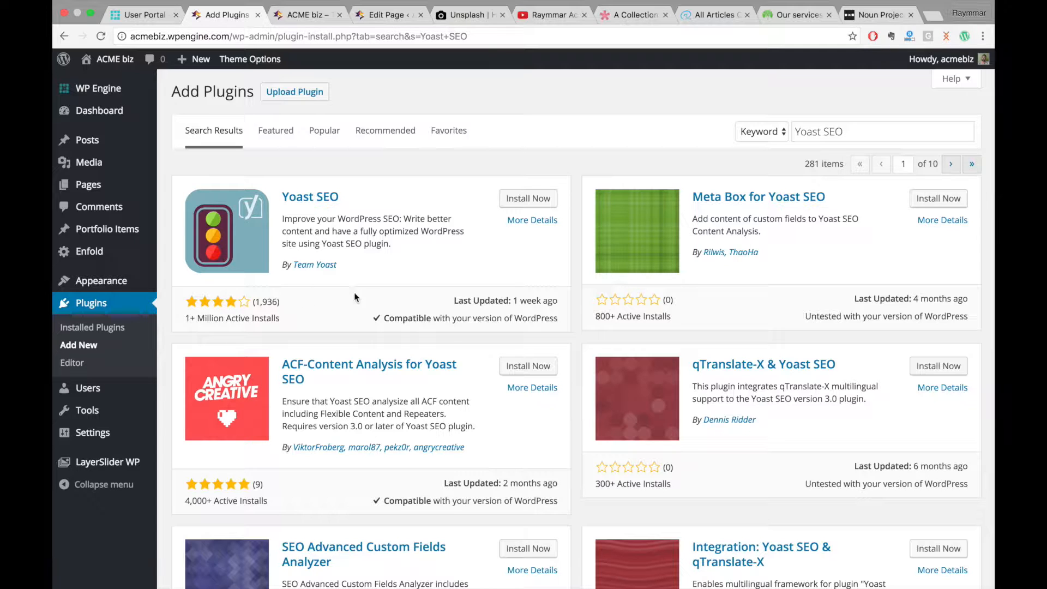
# Install Yoast SEO, confirming the install and skipping the WP Engine restore point.
pyautogui.click(513, 204)
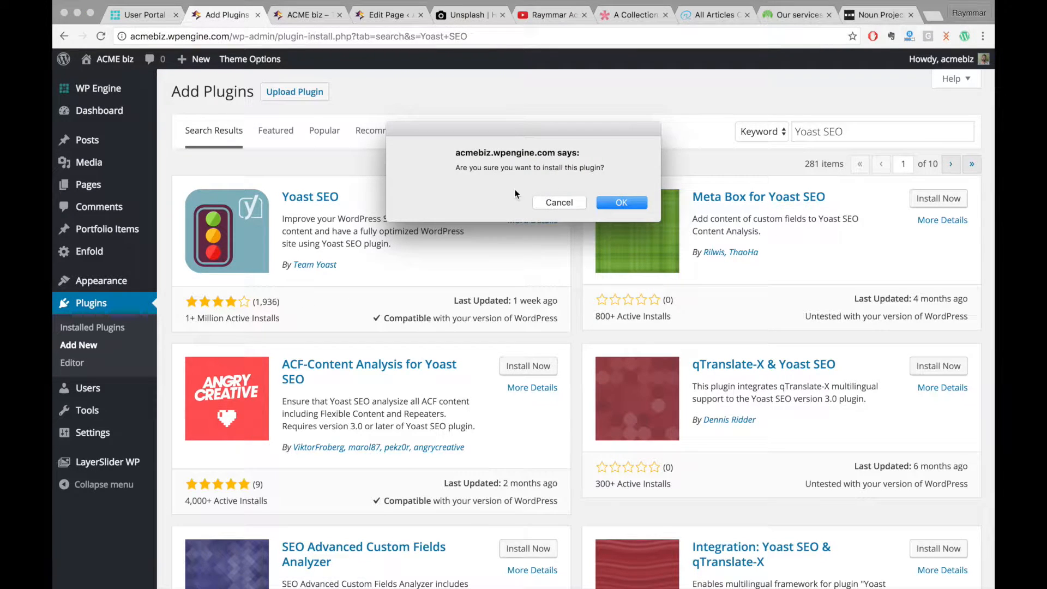
pyautogui.click(634, 203)
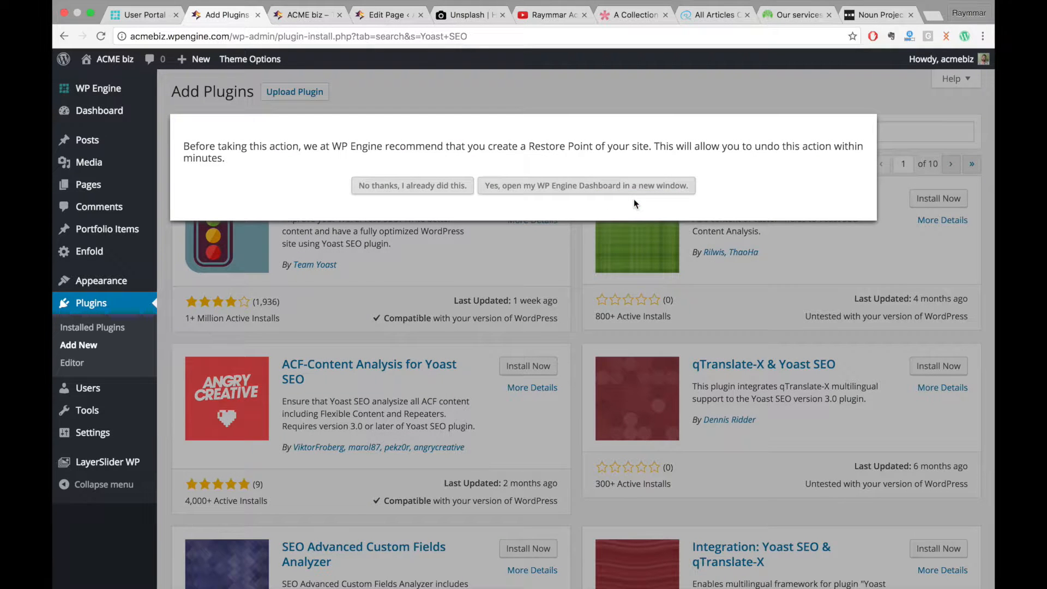
pyautogui.click(420, 186)
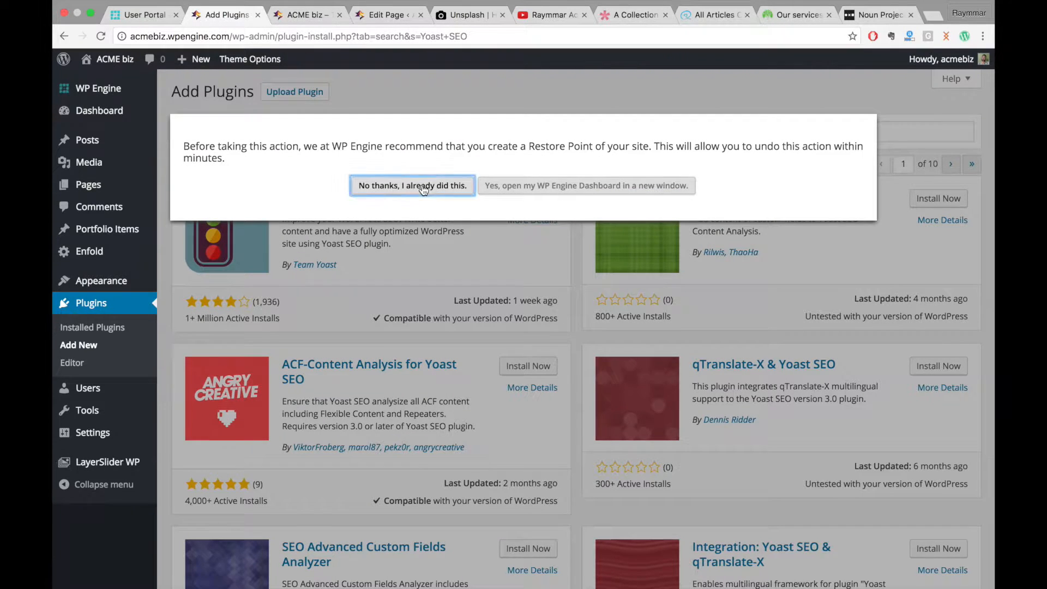
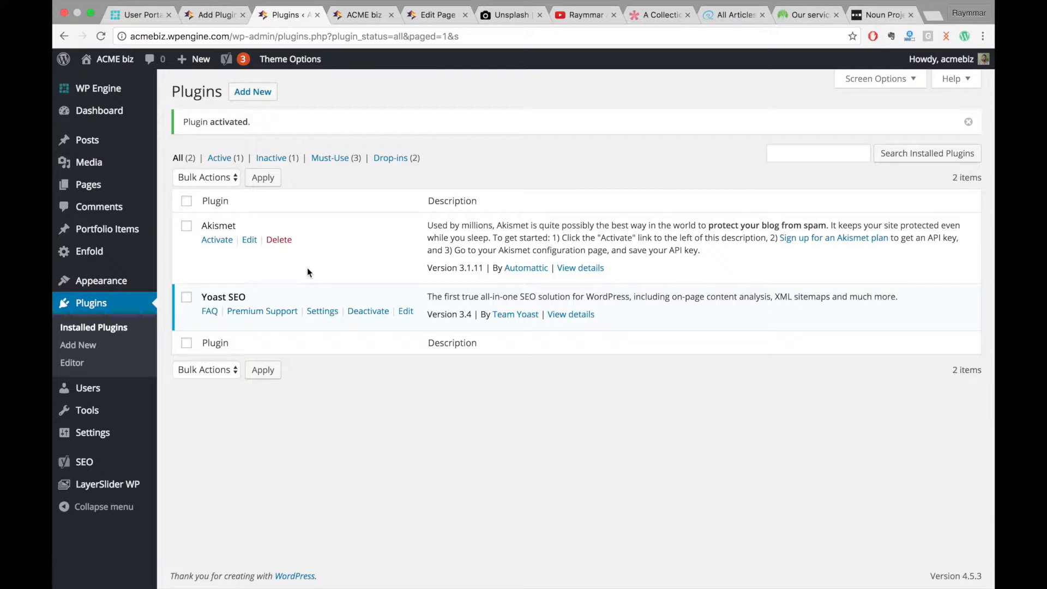
# Finish activating Yoast SEO and return to the Add Plugins page.
pyautogui.moveTo(539, 4)
# Search the plugin directory for 'gravity forms' and scroll through the 386 results.
pyautogui.click(255, 93)
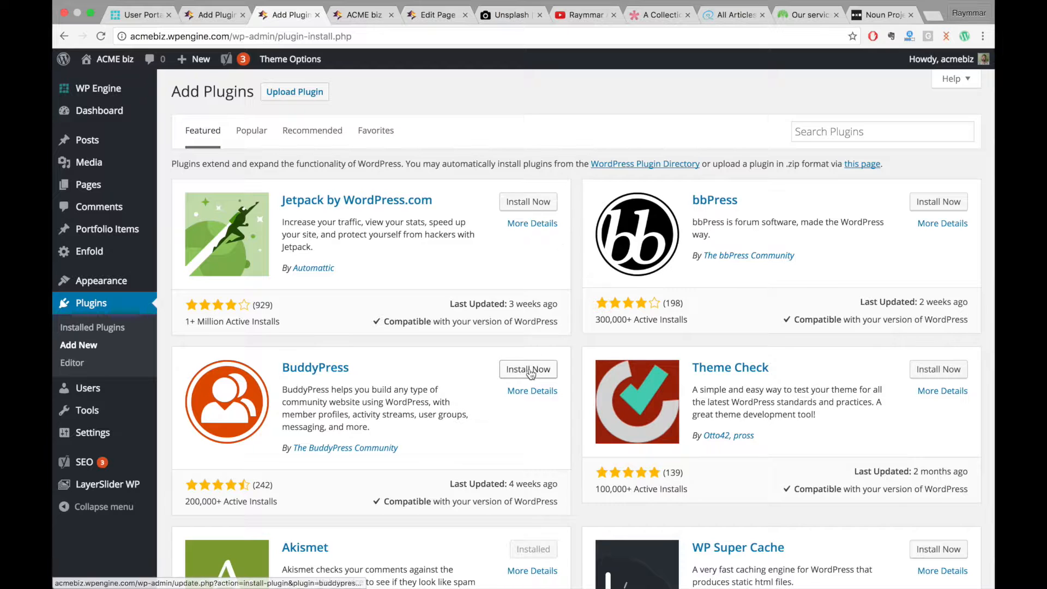
pyautogui.scroll(-5, 532, 368)
pyautogui.scroll(1, 529, 368)
pyautogui.scroll(3, 528, 368)
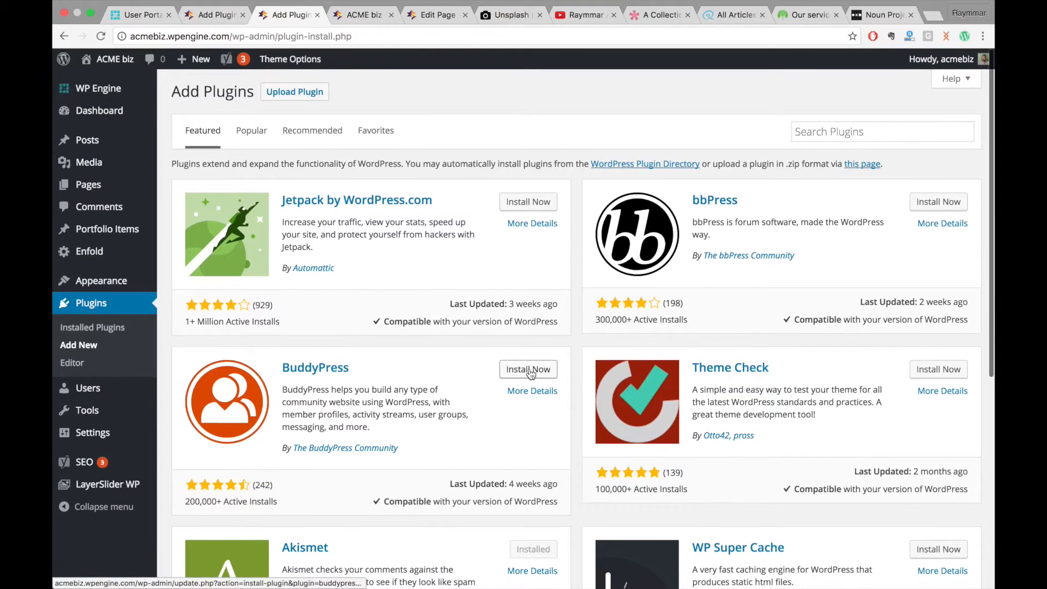
pyautogui.click(807, 131)
pyautogui.write('grav')
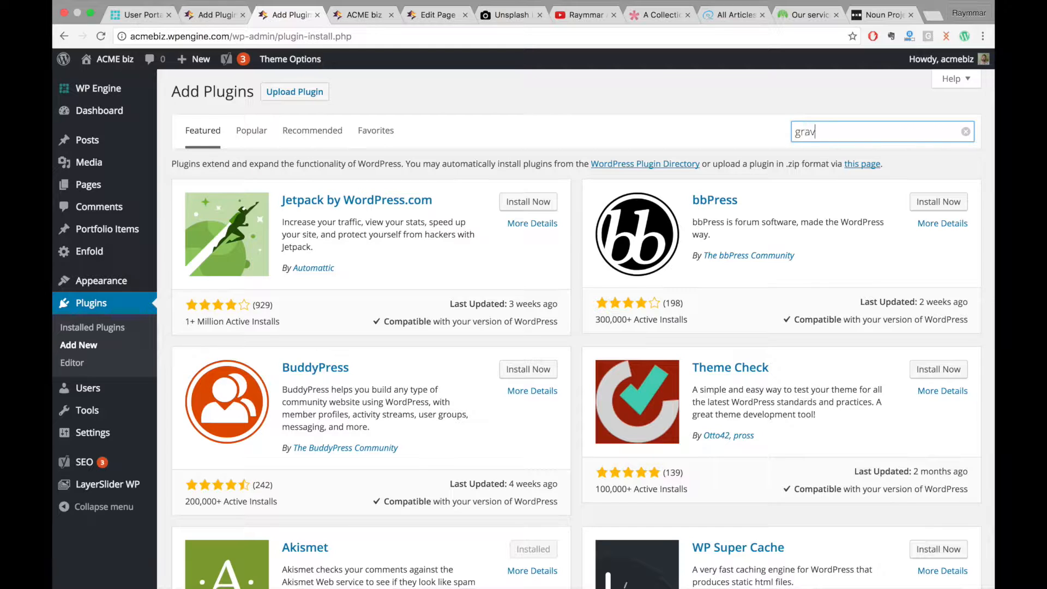
pyautogui.write('ity forms')
pyautogui.press('Return')
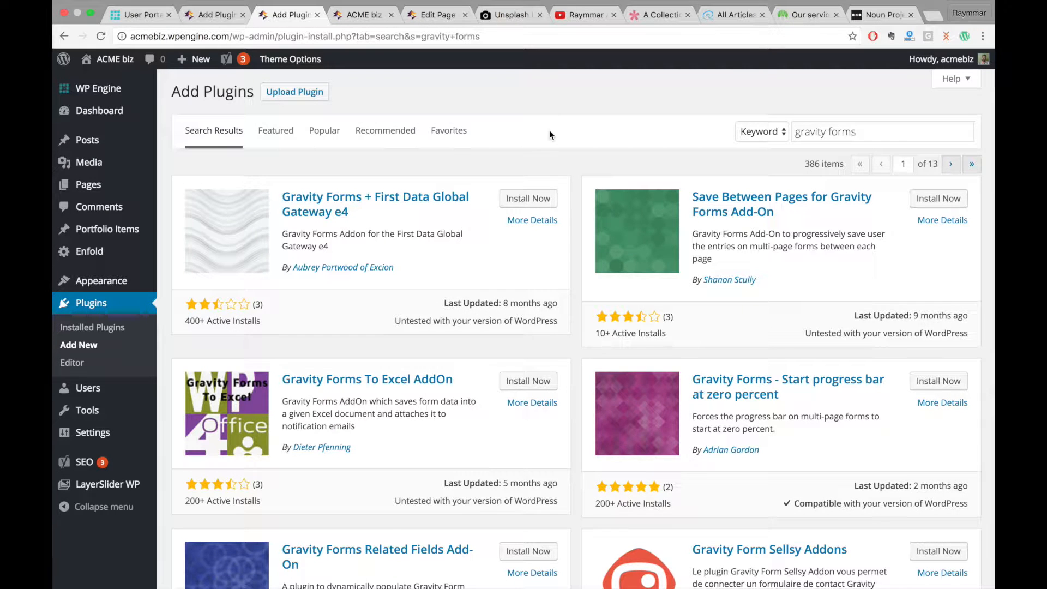
pyautogui.scroll(-4, 626, 398)
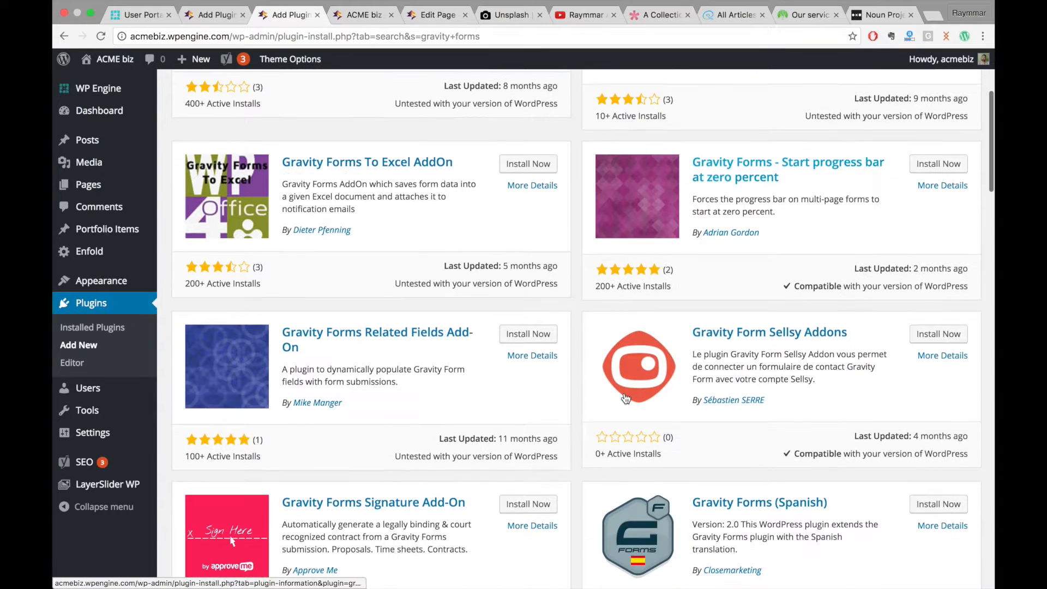
pyautogui.scroll(-2, 625, 398)
pyautogui.scroll(-4, 600, 381)
pyautogui.scroll(10, 543, 334)
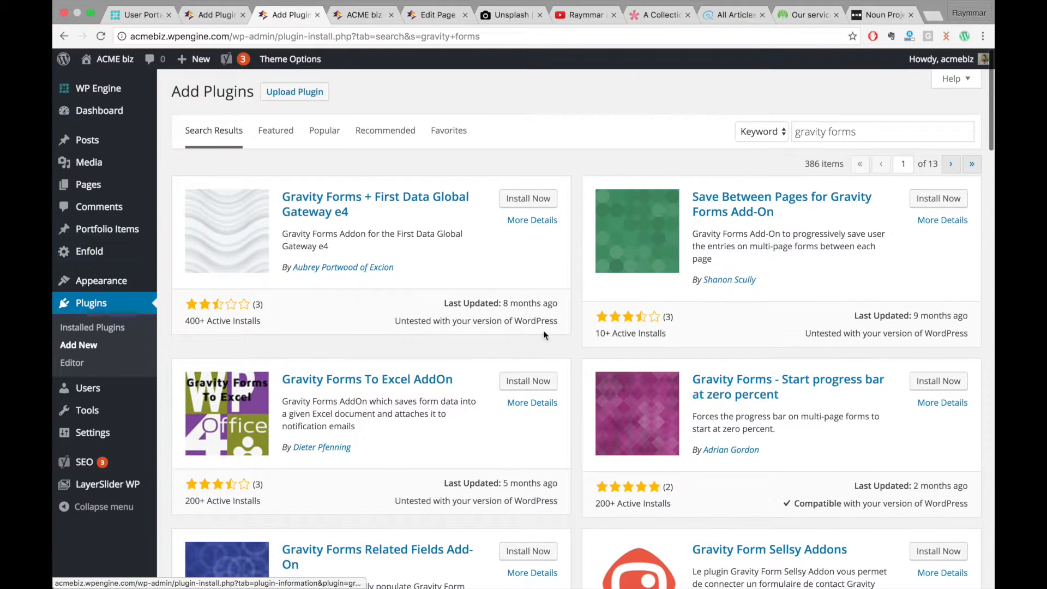
# Upload gravityforms_2.0.3.6.zip from the WordPress Quick Build folder and install it.
pyautogui.click(297, 96)
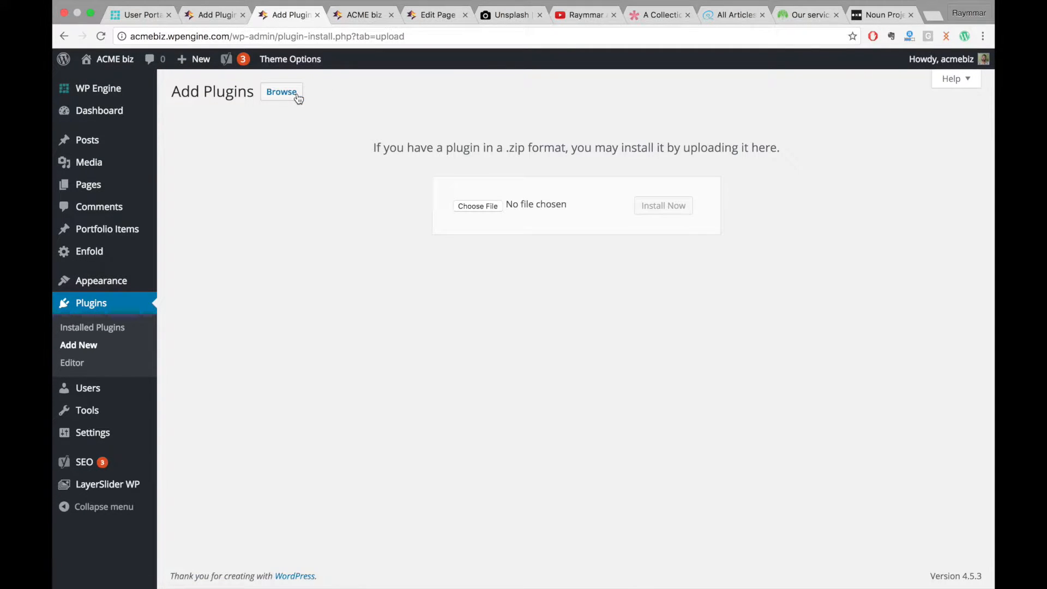
pyautogui.click(298, 96)
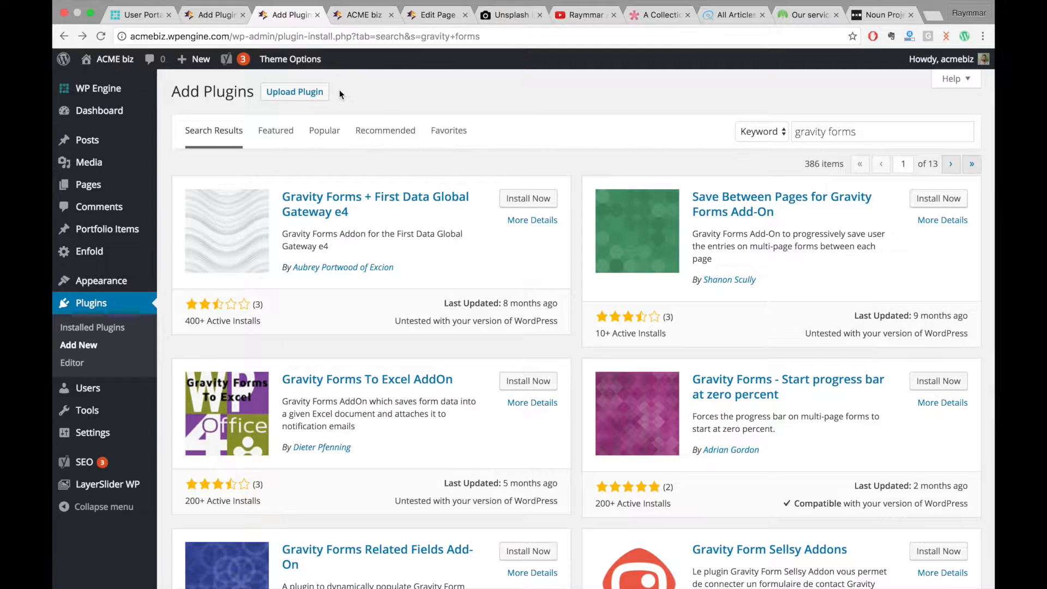
pyautogui.click(311, 94)
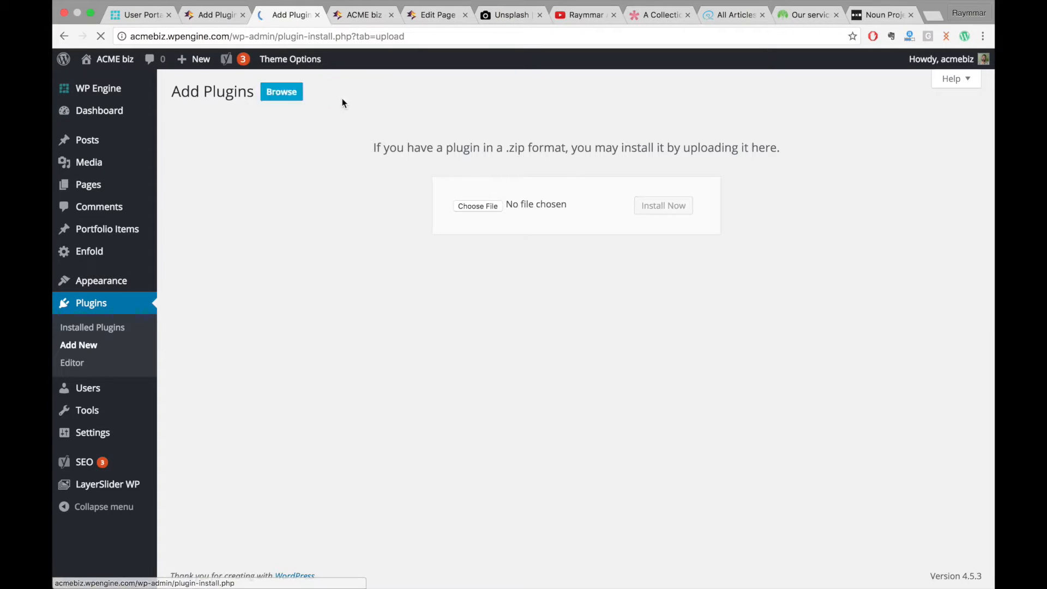
pyautogui.click(470, 206)
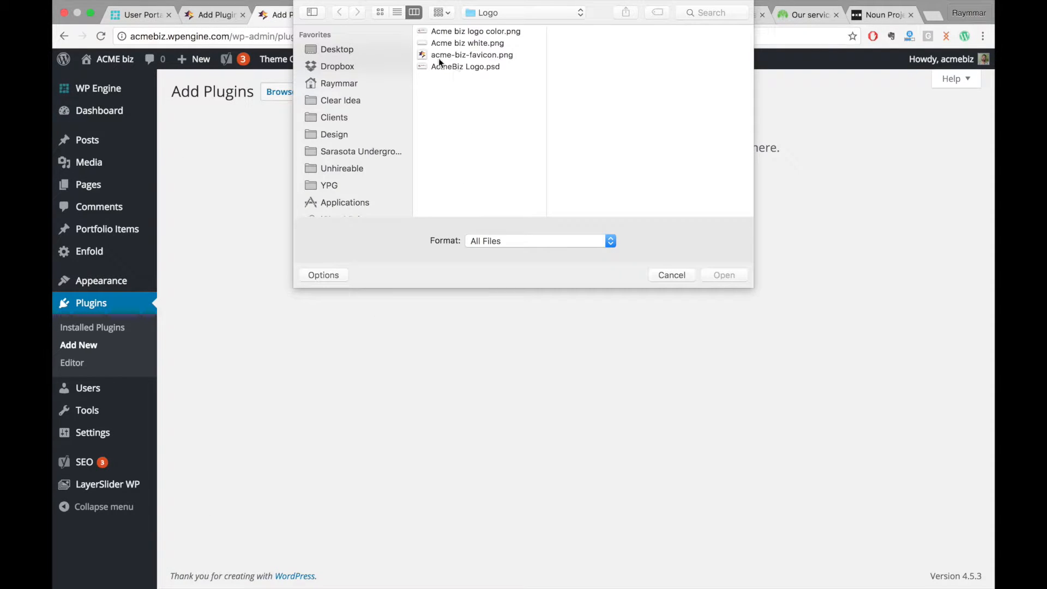
pyautogui.click(517, 14)
pyautogui.click(516, 25)
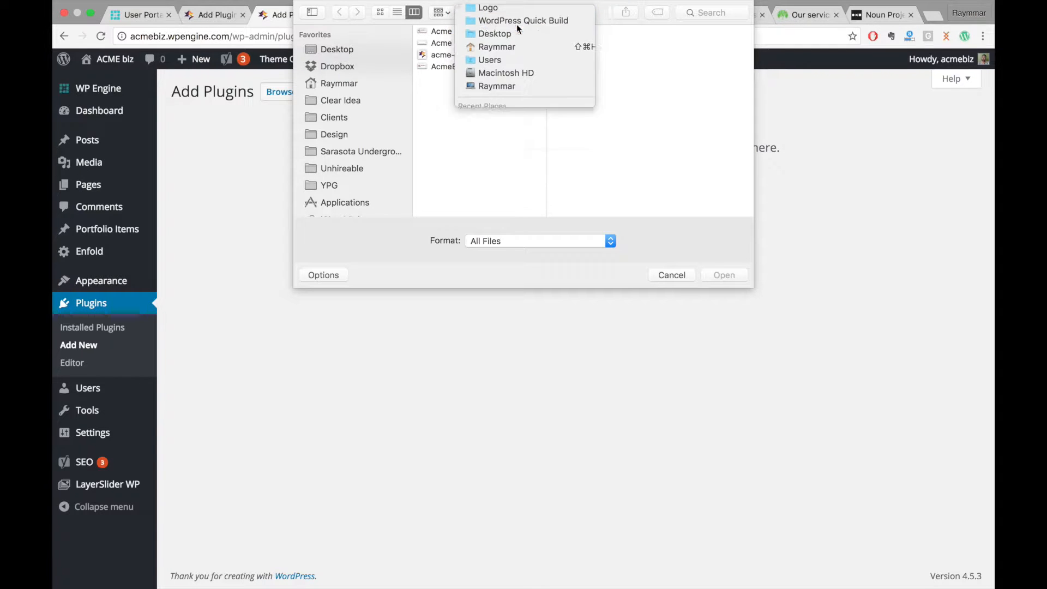
pyautogui.click(571, 31)
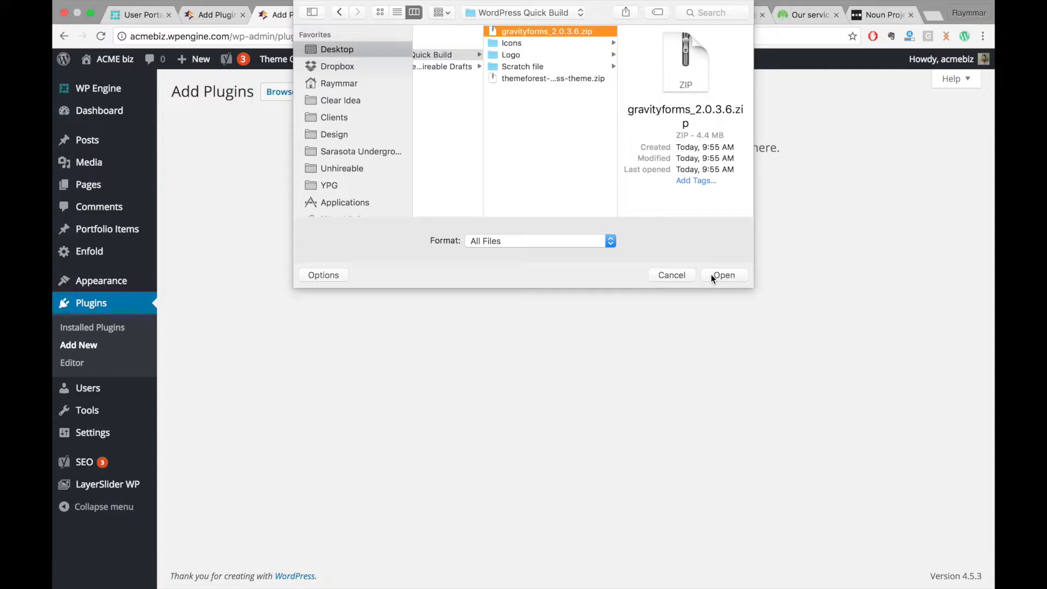
pyautogui.click(711, 273)
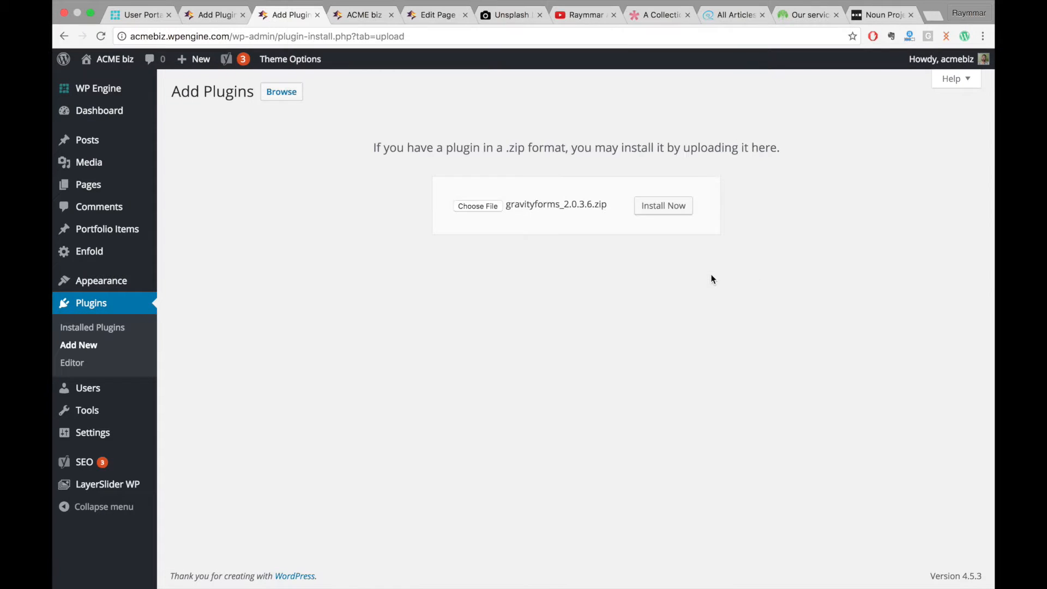
pyautogui.click(683, 209)
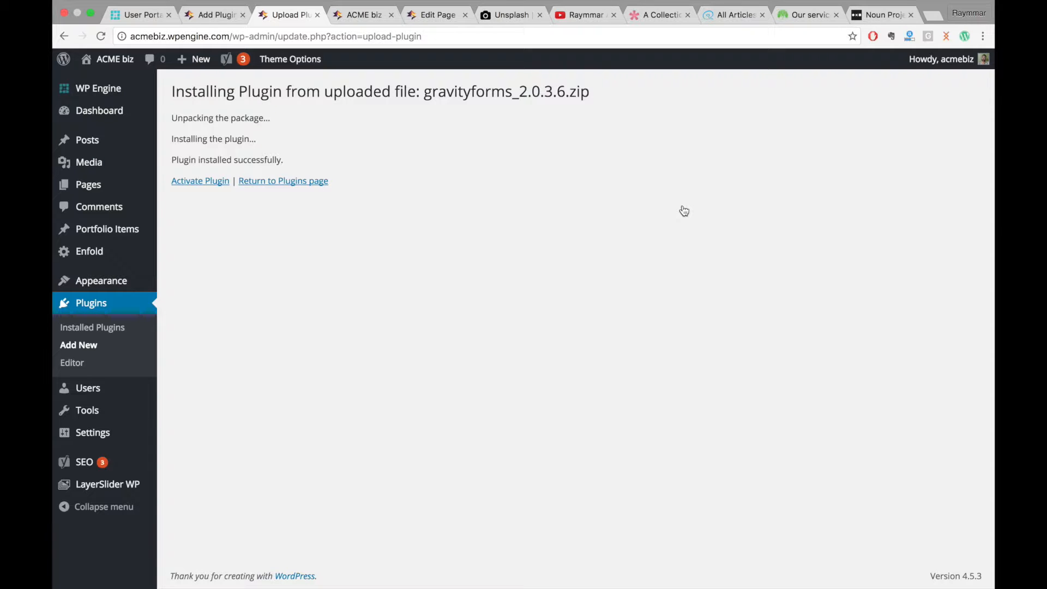
# Activate Gravity Forms, then go back to the Add Plugins page.
pyautogui.click(220, 181)
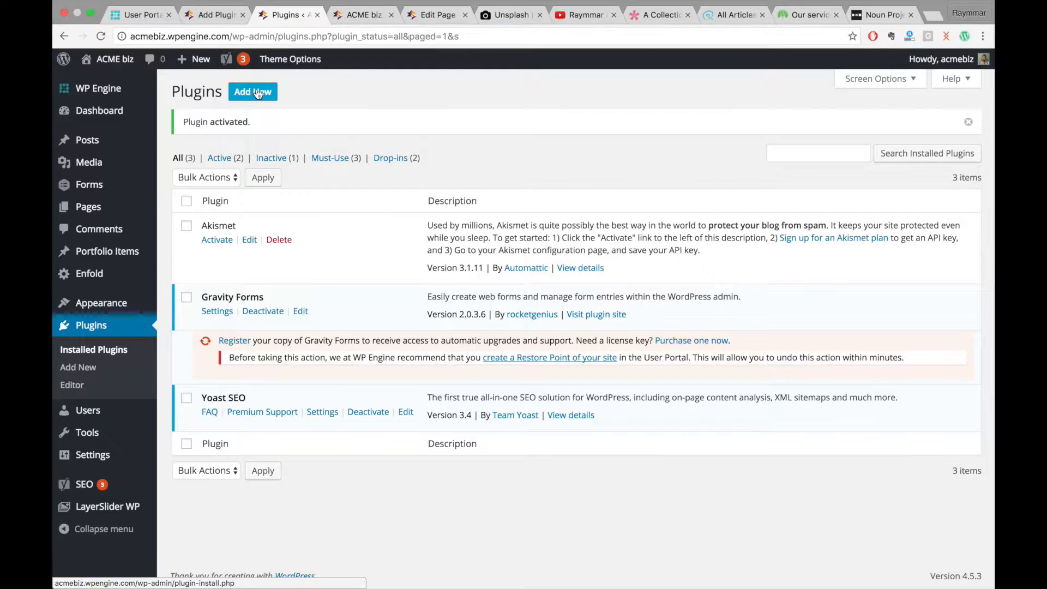
pyautogui.click(258, 94)
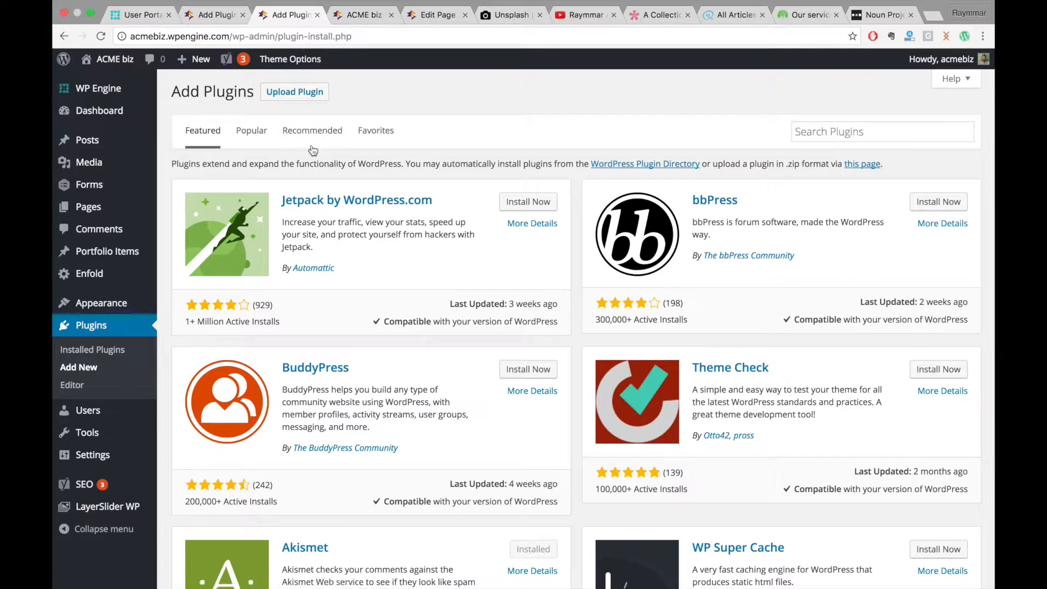
# Search for 'Sumo Me', install it without a restore point, and activate SumoMe.
pyautogui.click(852, 128)
pyautogui.write('Sumo Me')
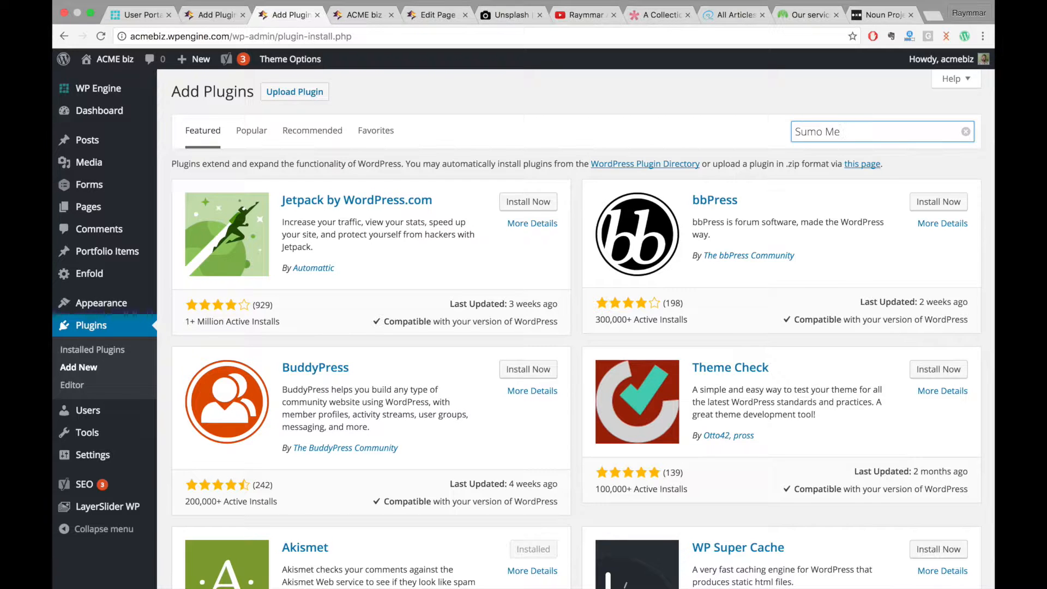
pyautogui.press('Return')
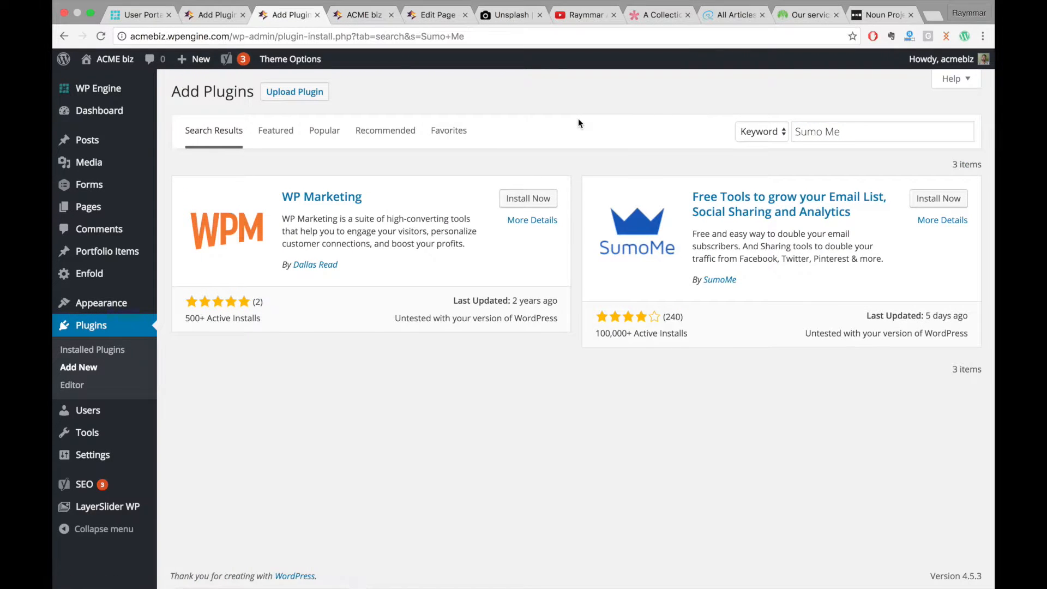
pyautogui.click(950, 197)
pyautogui.click(629, 202)
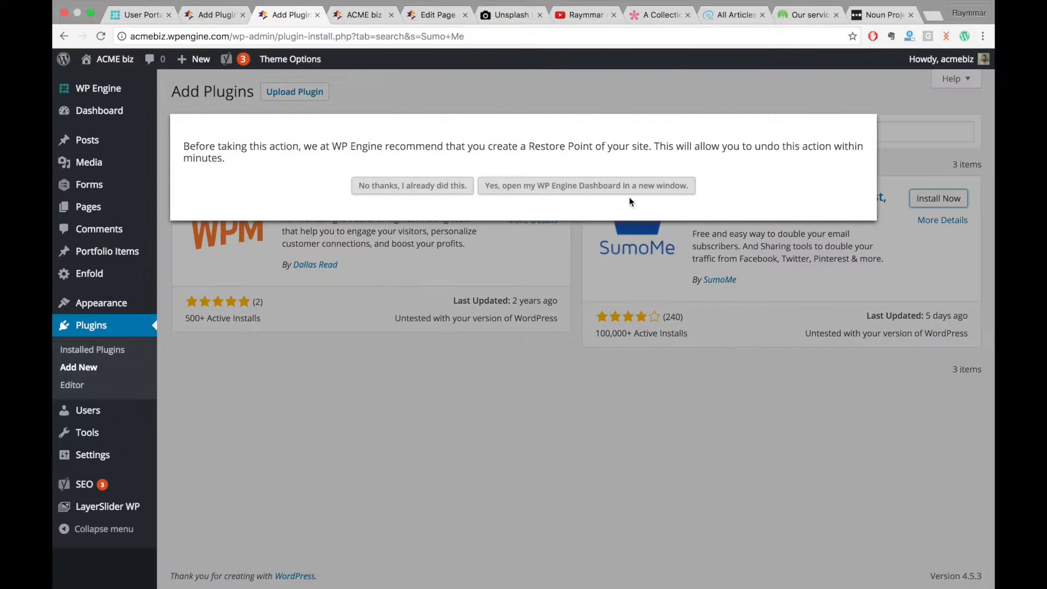
pyautogui.click(403, 186)
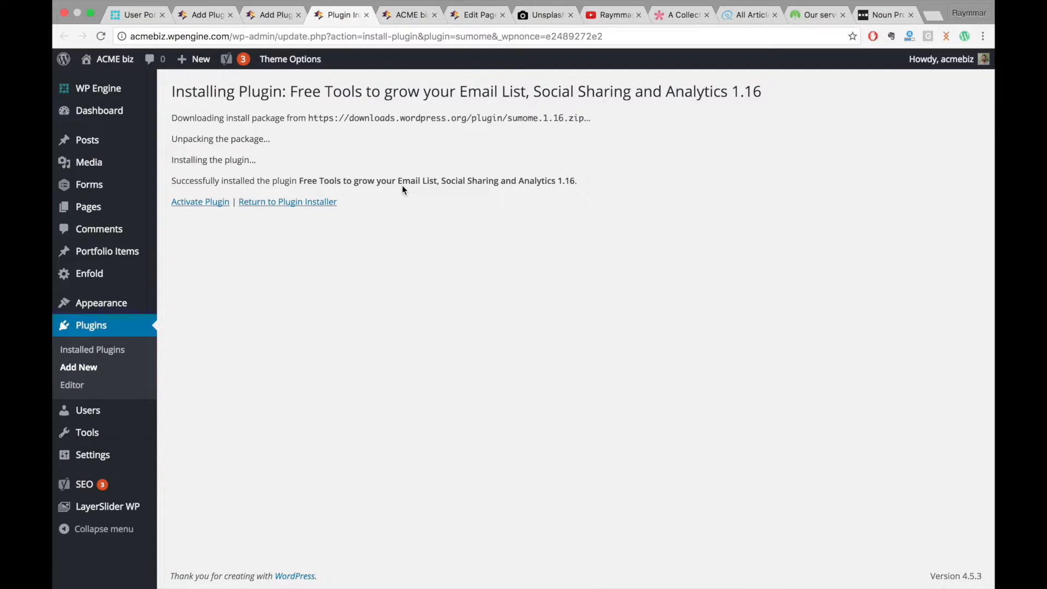
pyautogui.click(205, 202)
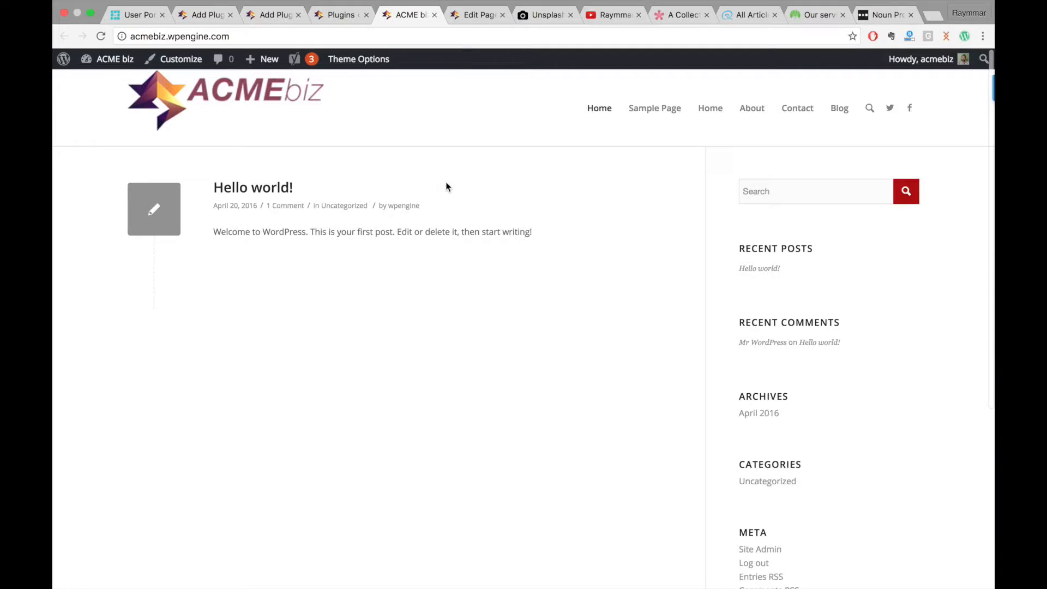
# Scroll the ACME biz home page to view the Hello world! post.
pyautogui.scroll(-5, 446, 182)
pyautogui.scroll(5, 446, 181)
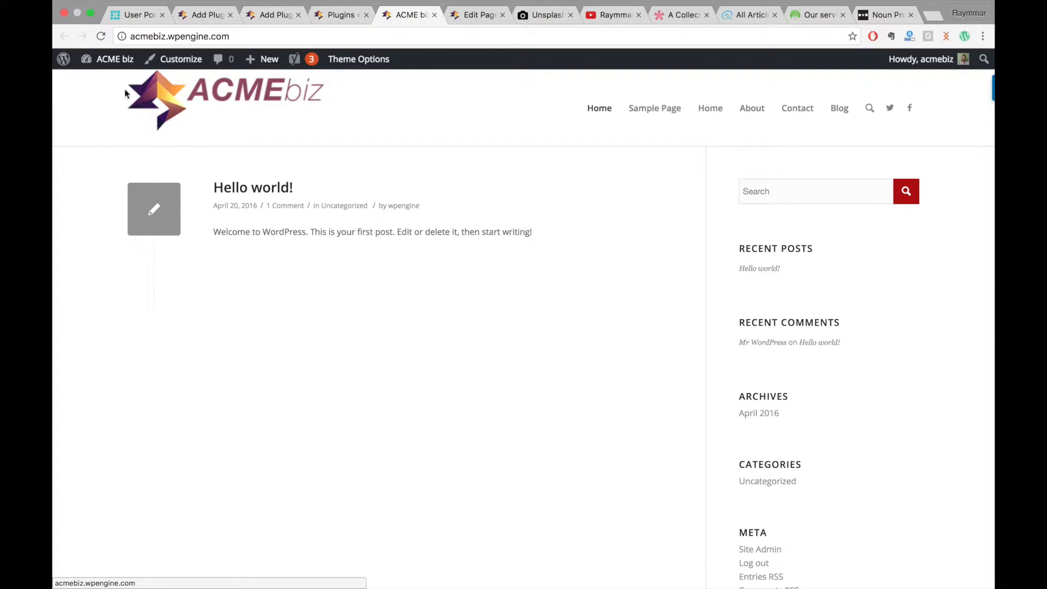
# Open the Menus editor, confirm SumoMe is active, and open the live site in a new tab.
pyautogui.moveTo(118, 72)
pyautogui.click(105, 137)
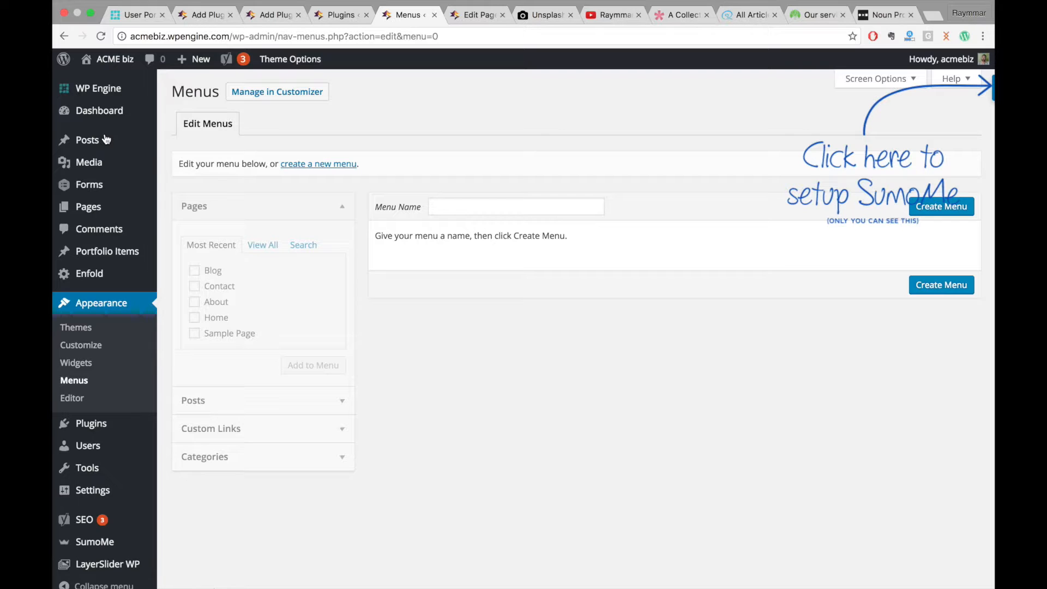
pyautogui.click(342, 15)
pyautogui.rightClick(98, 57)
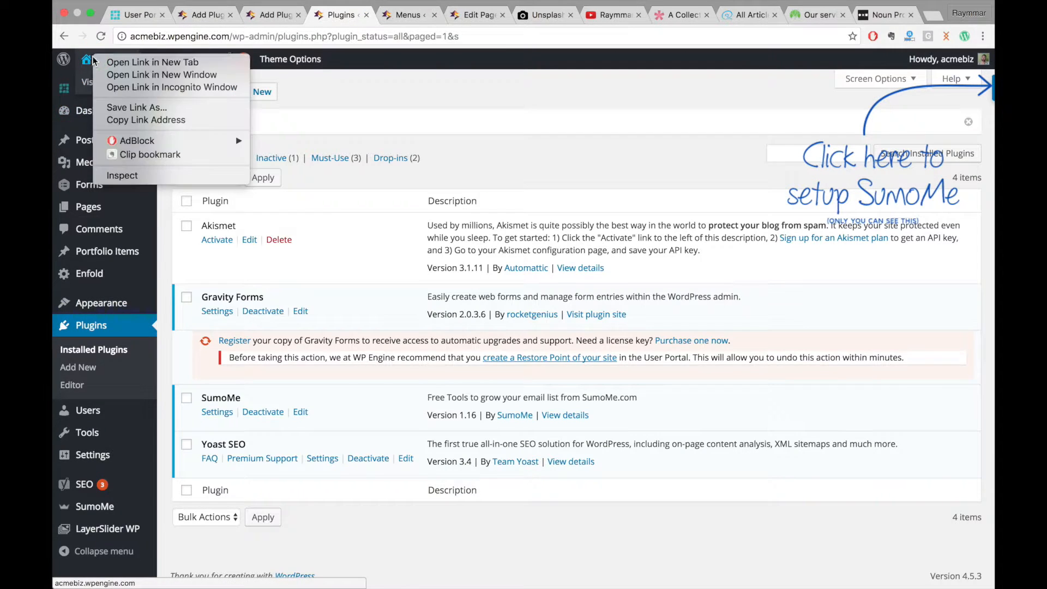
pyautogui.click(125, 60)
pyautogui.click(381, 17)
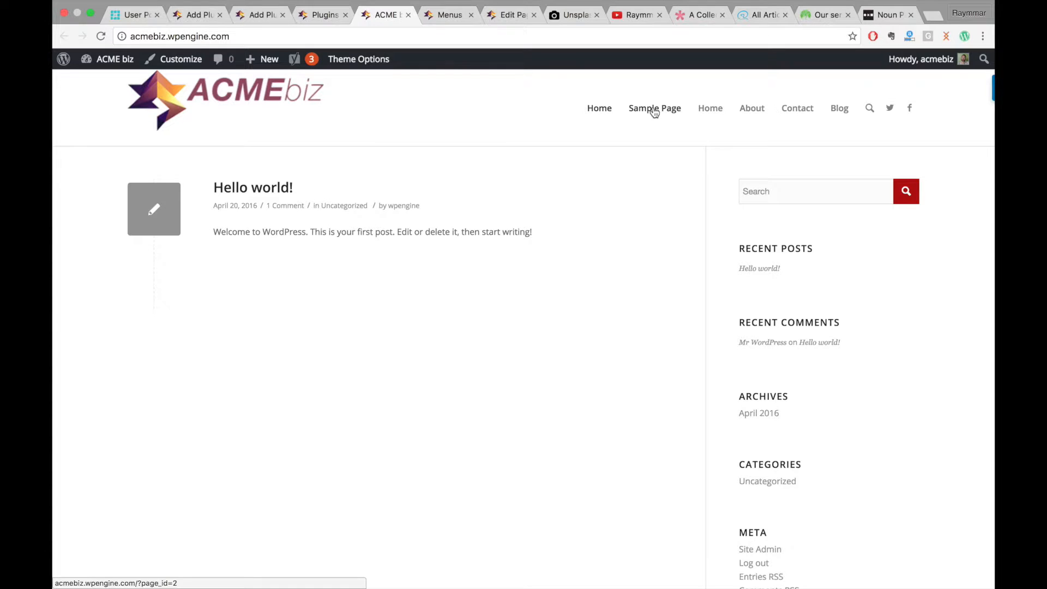
pyautogui.click(455, 23)
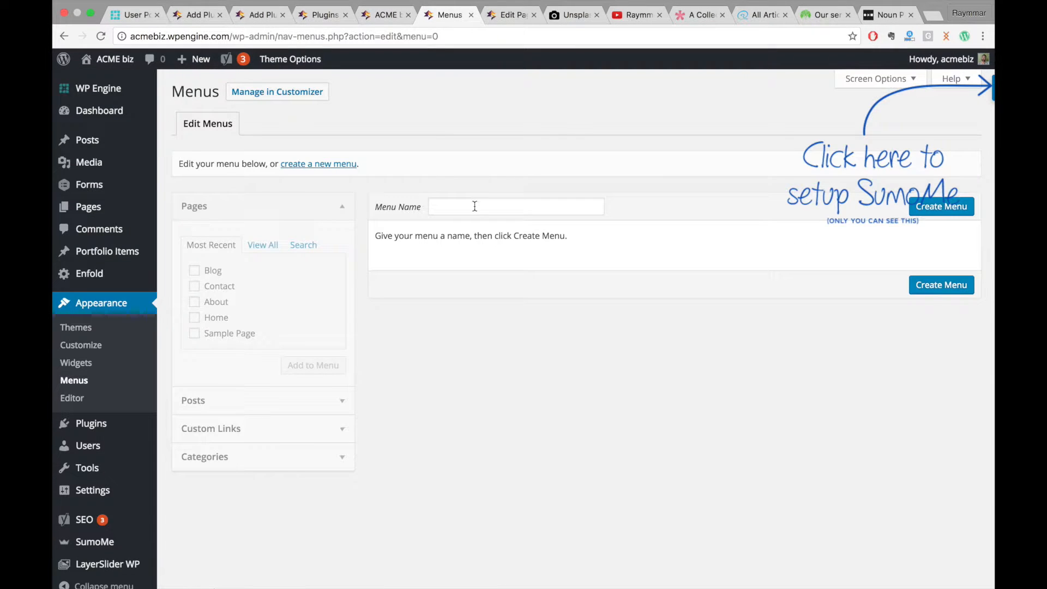
# Name the new menu 'Main Nav', dismiss the SumoMe sign-up popup, and create the menu.
pyautogui.click(498, 203)
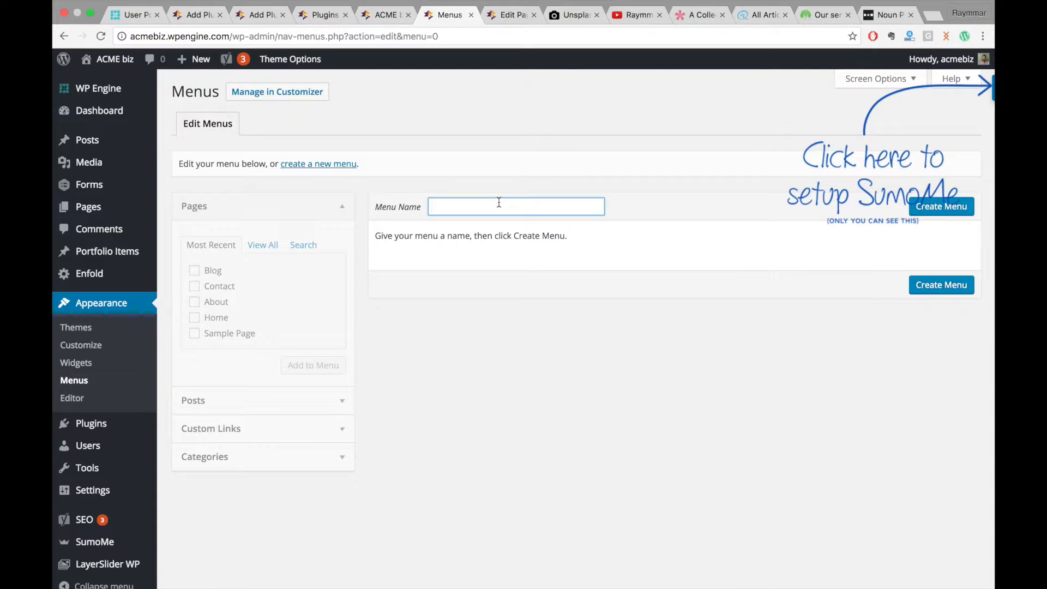
pyautogui.write('Main Nav')
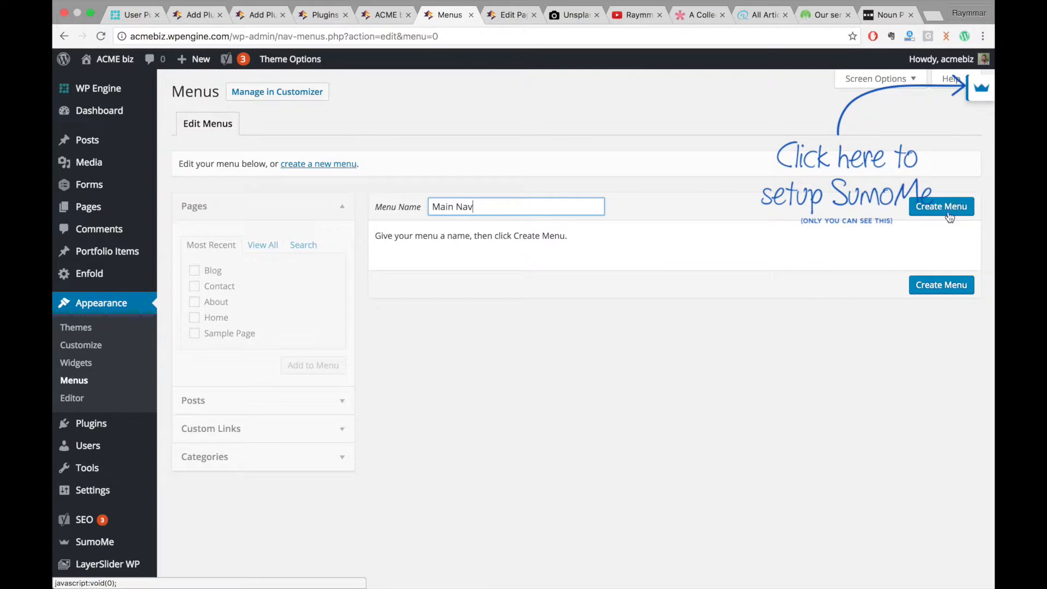
pyautogui.click(985, 88)
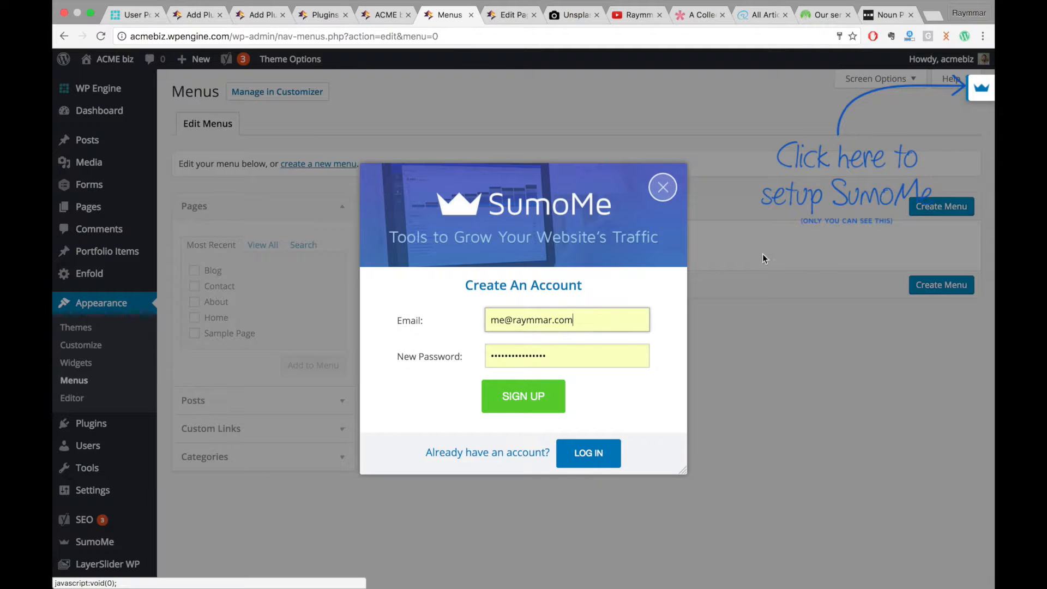
pyautogui.click(662, 185)
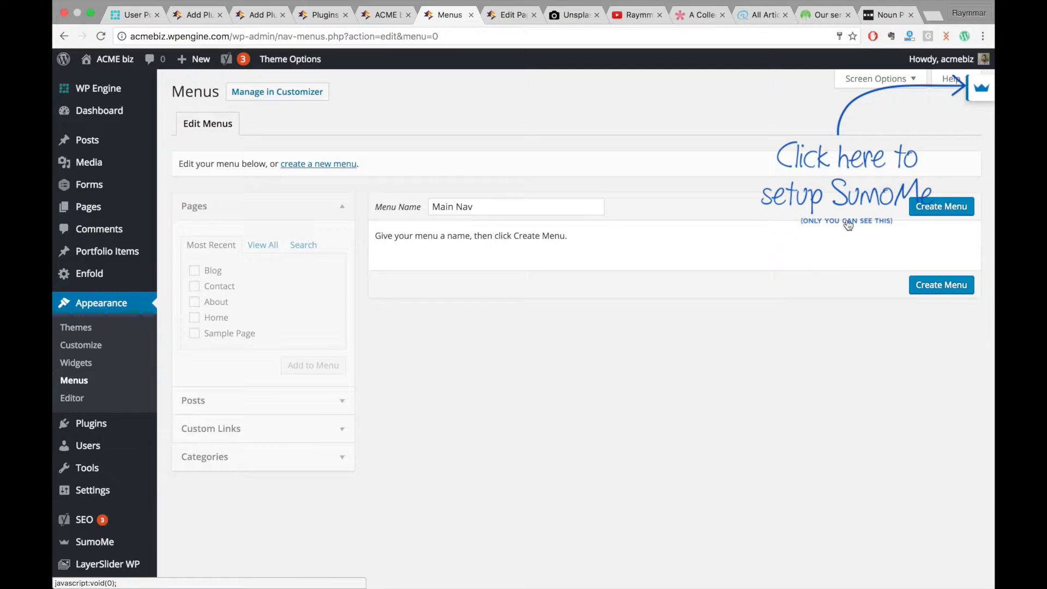
pyautogui.click(989, 80)
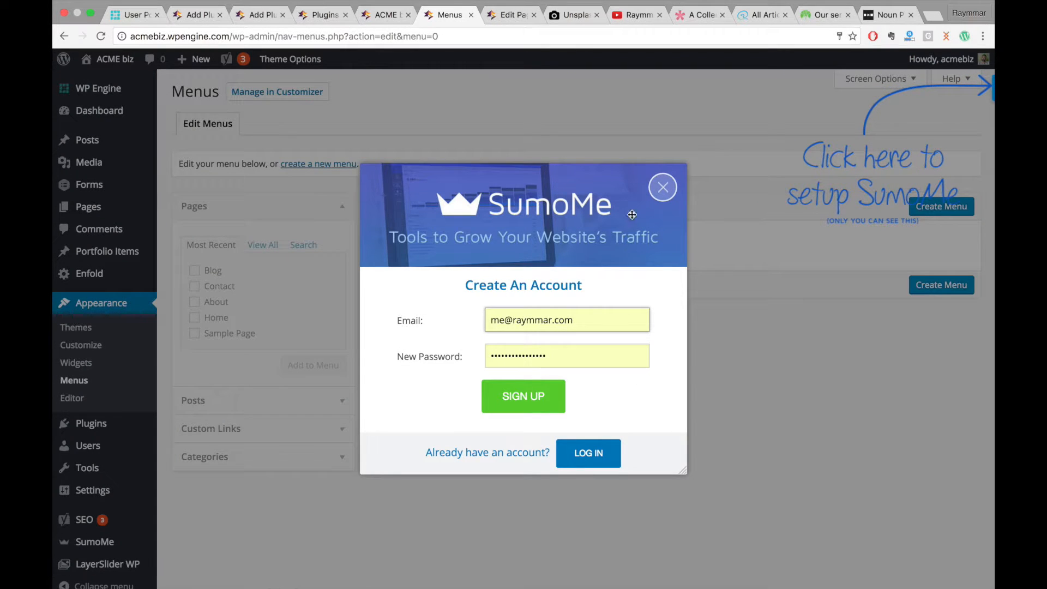
pyautogui.click(658, 192)
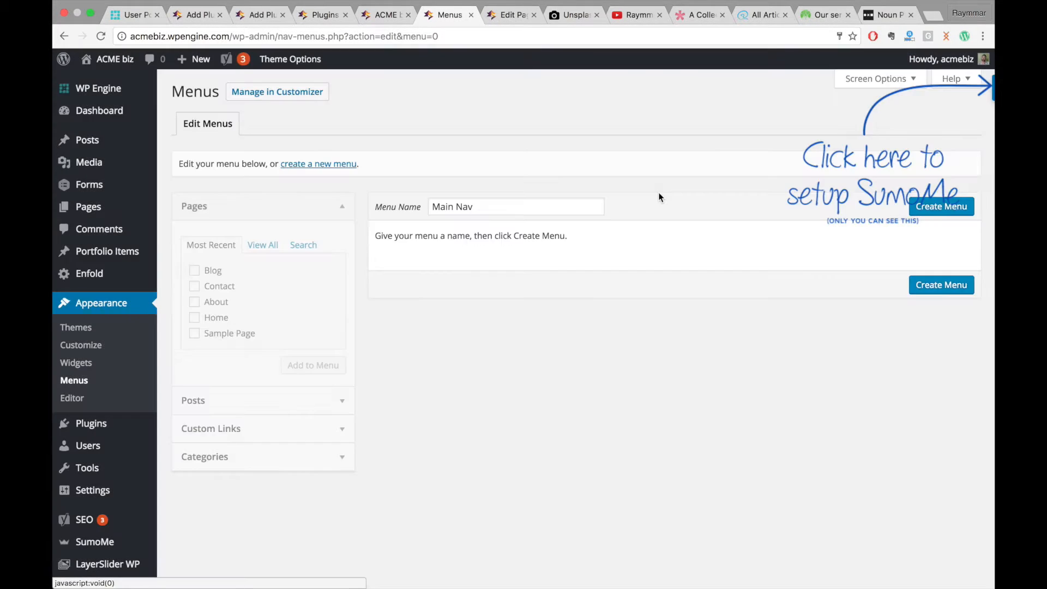
pyautogui.click(952, 285)
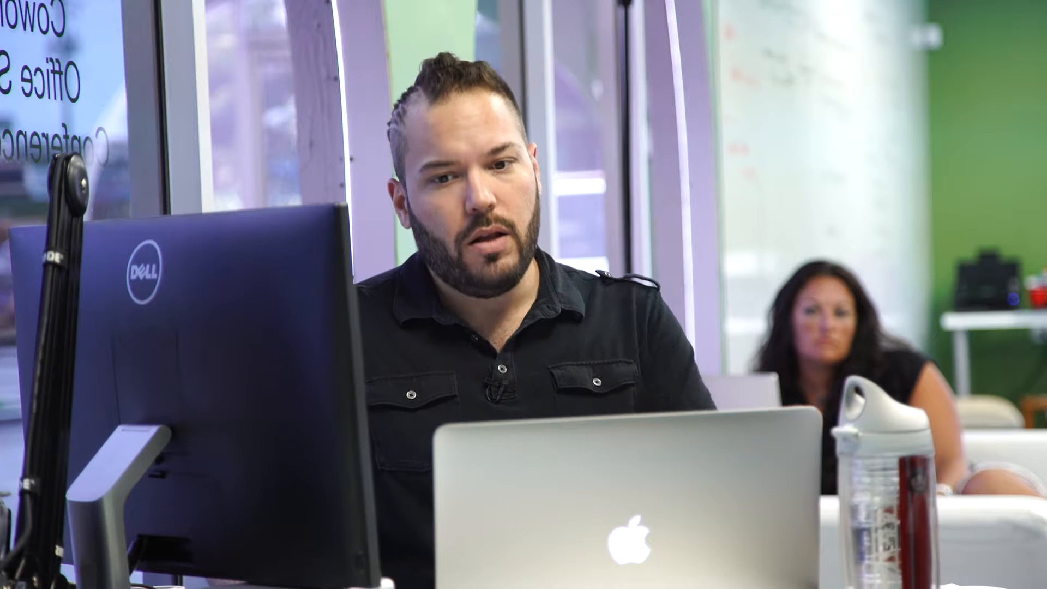
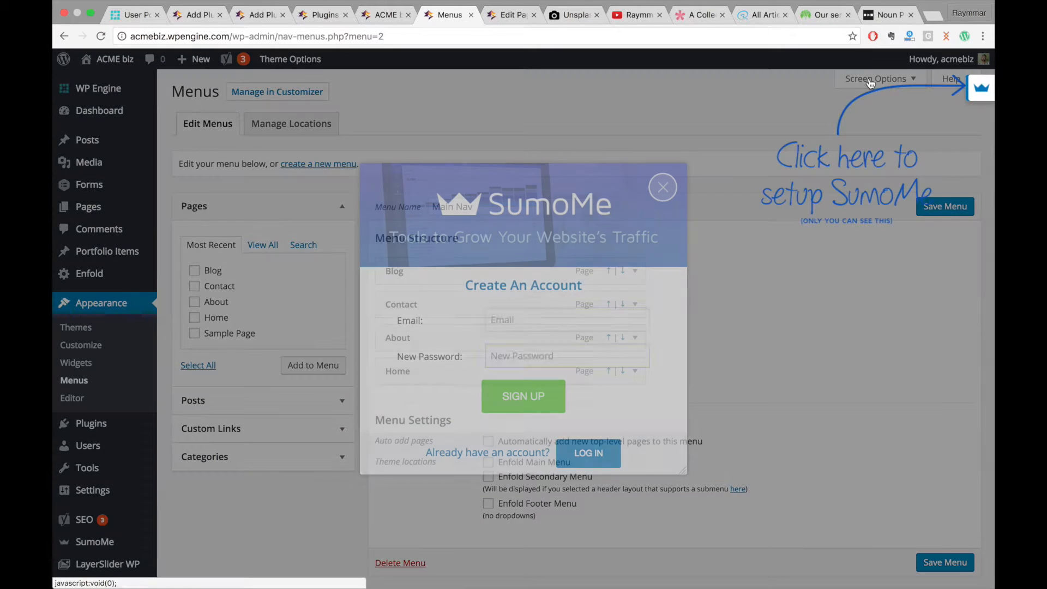
# Open the SumoMe account dialog from its crown badge, toggle between Log In and Sign Up, then close it.
pyautogui.click(870, 83)
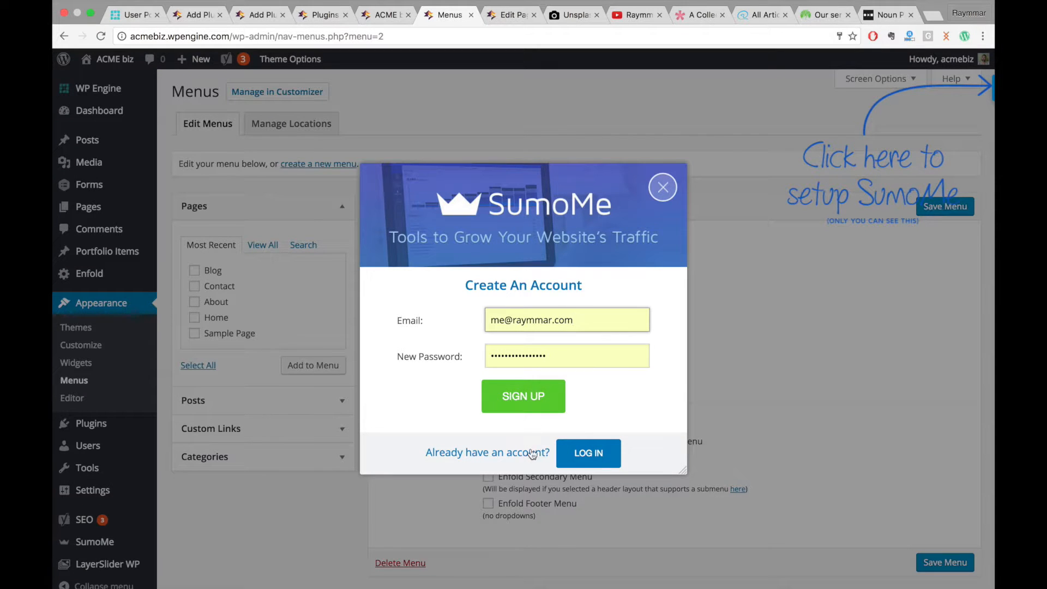
pyautogui.click(583, 456)
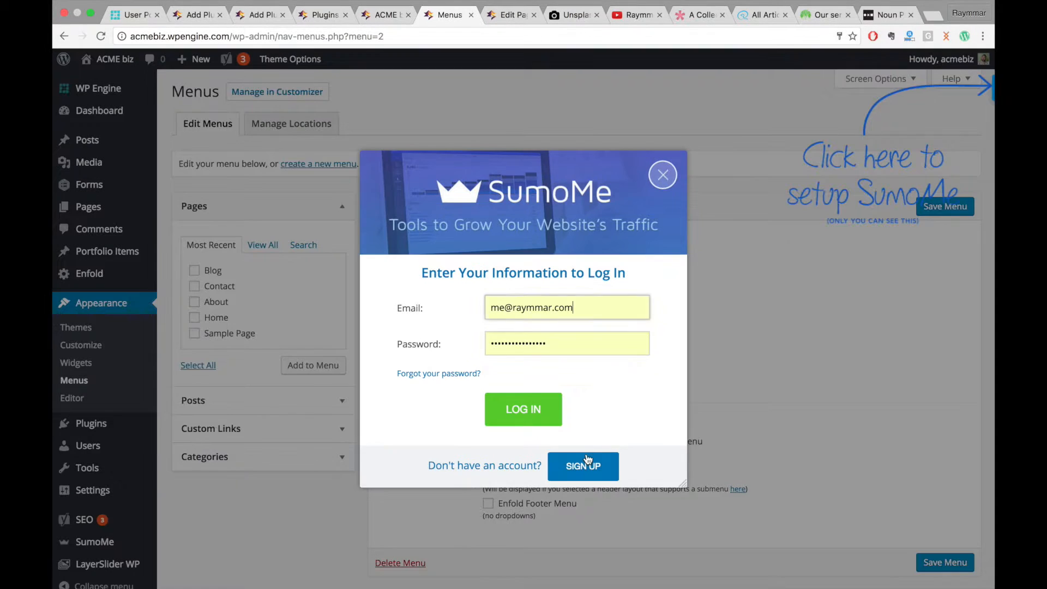
pyautogui.click(513, 467)
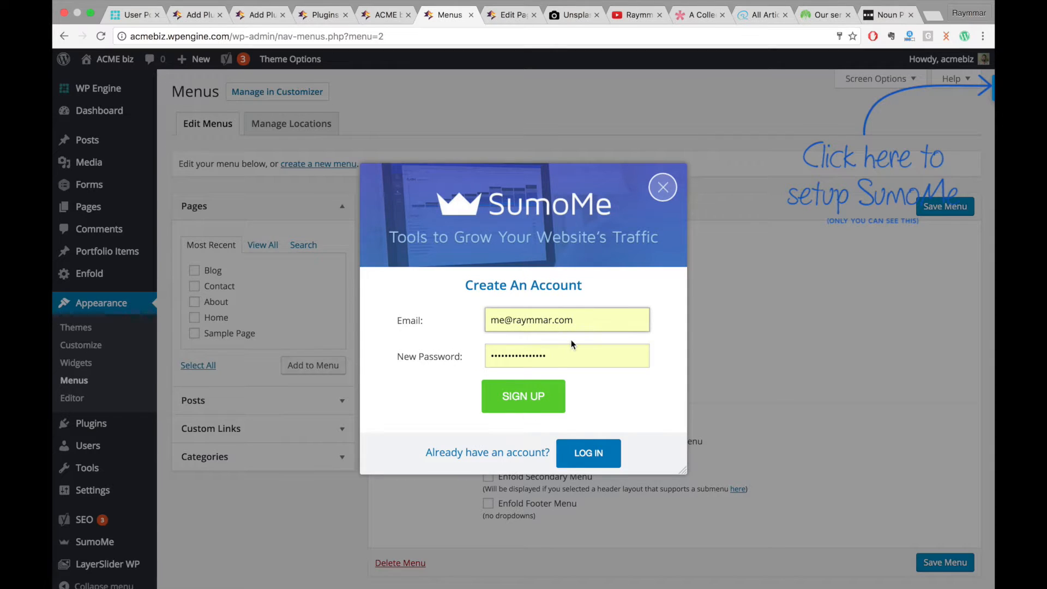
pyautogui.click(662, 188)
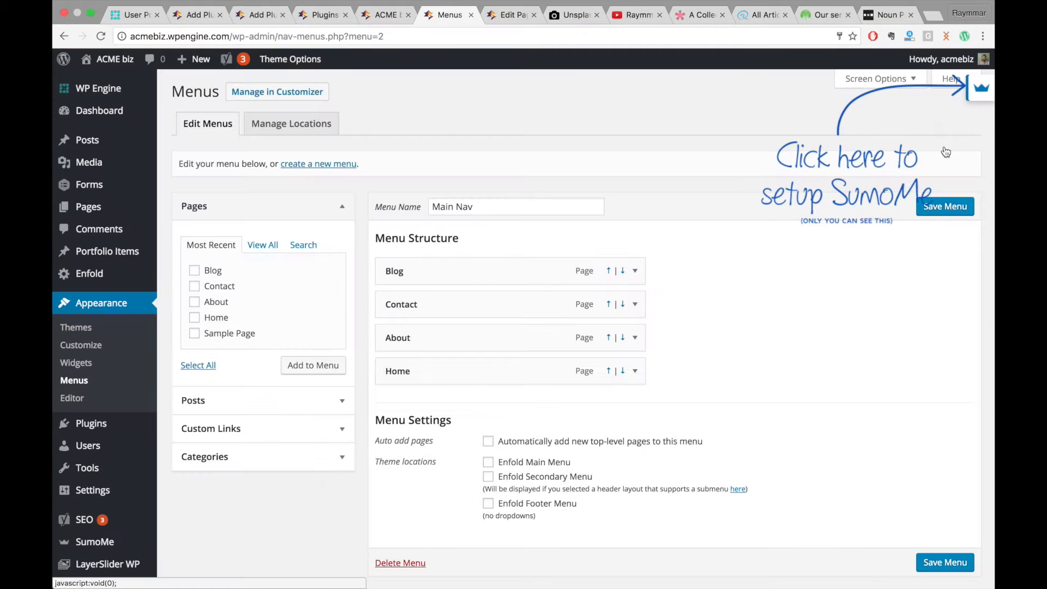
# Save the Main Nav menu, dismiss the update notice, and close the SumoMe dialog.
pyautogui.click(943, 563)
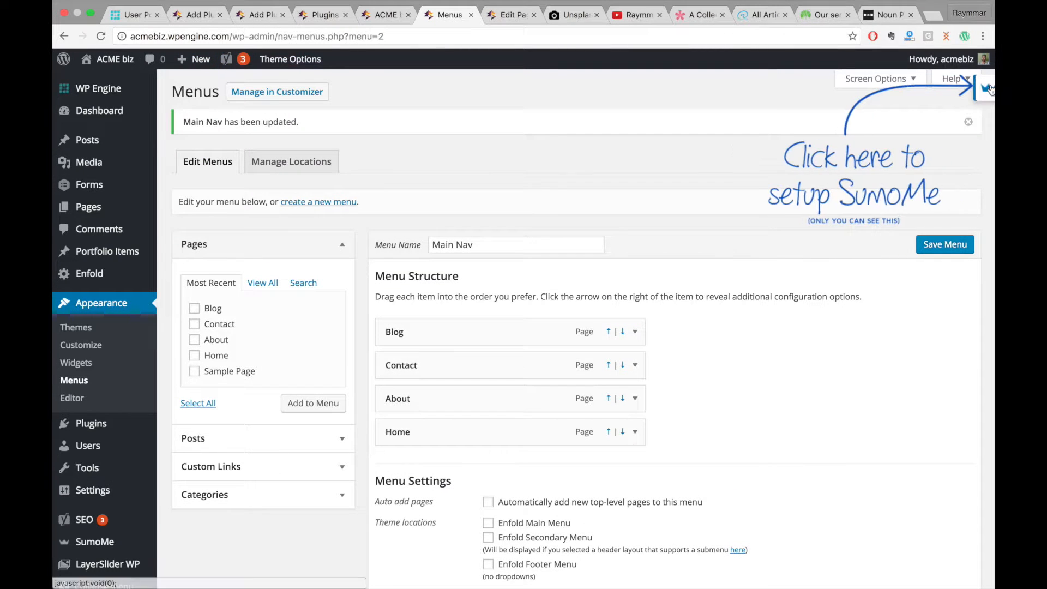
pyautogui.click(970, 122)
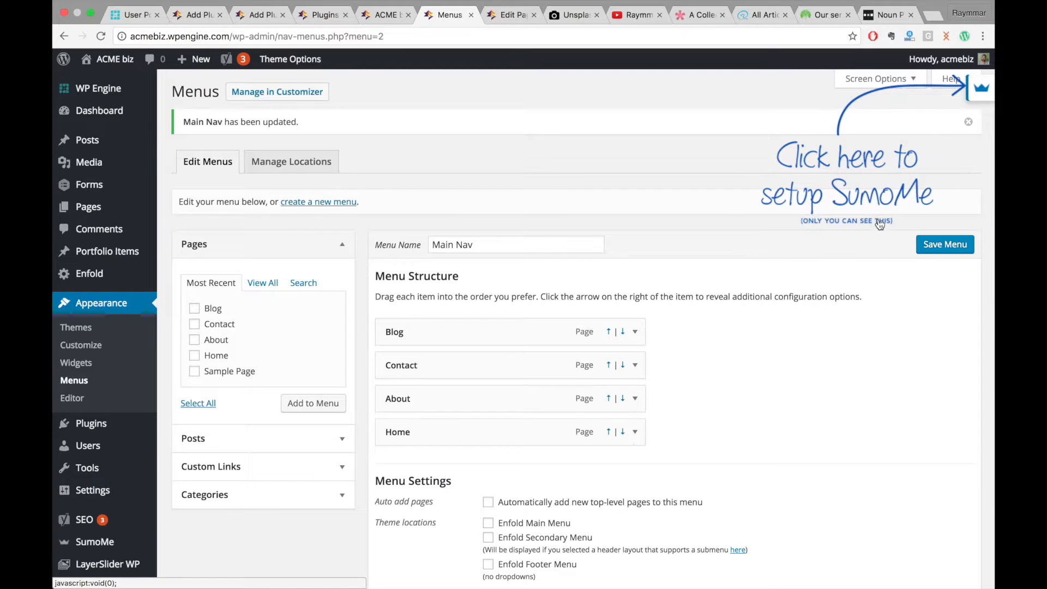
pyautogui.click(981, 91)
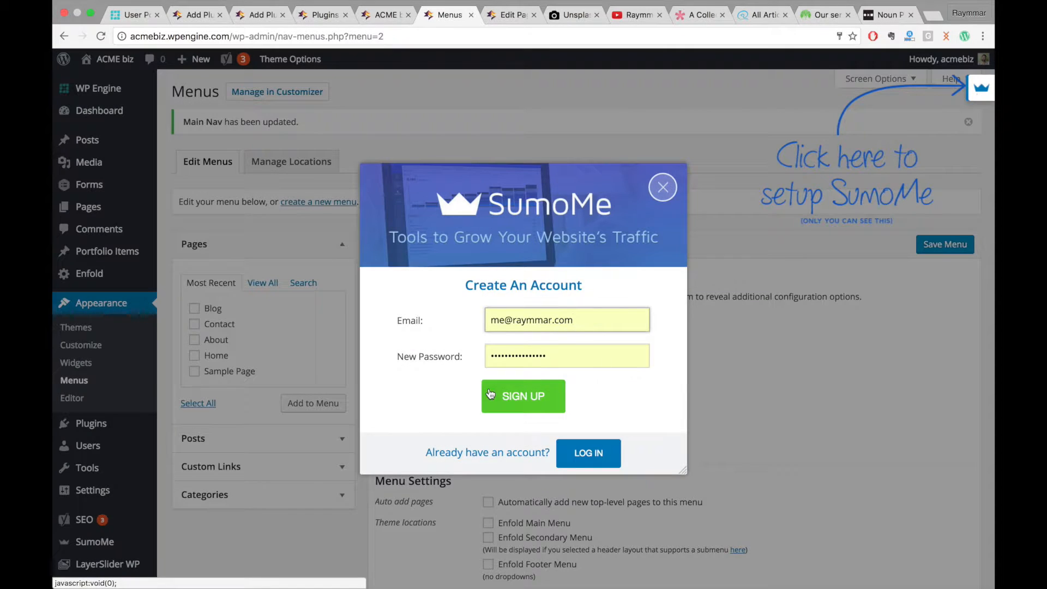
pyautogui.click(660, 188)
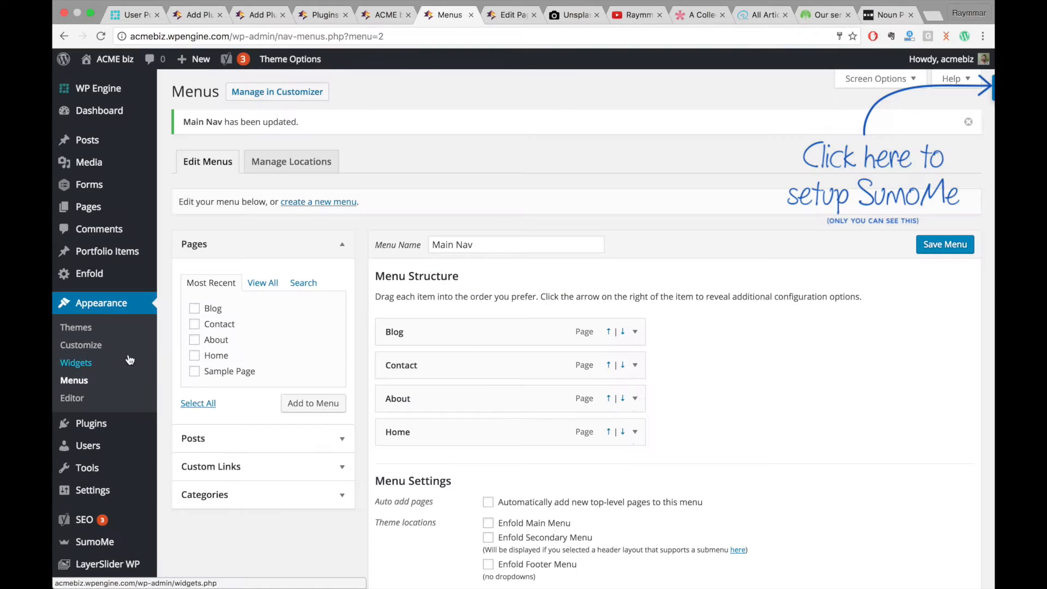
# Deactivate the SumoMe plugin in the Plugins list, then reload the Main Nav menu editor.
pyautogui.click(322, 14)
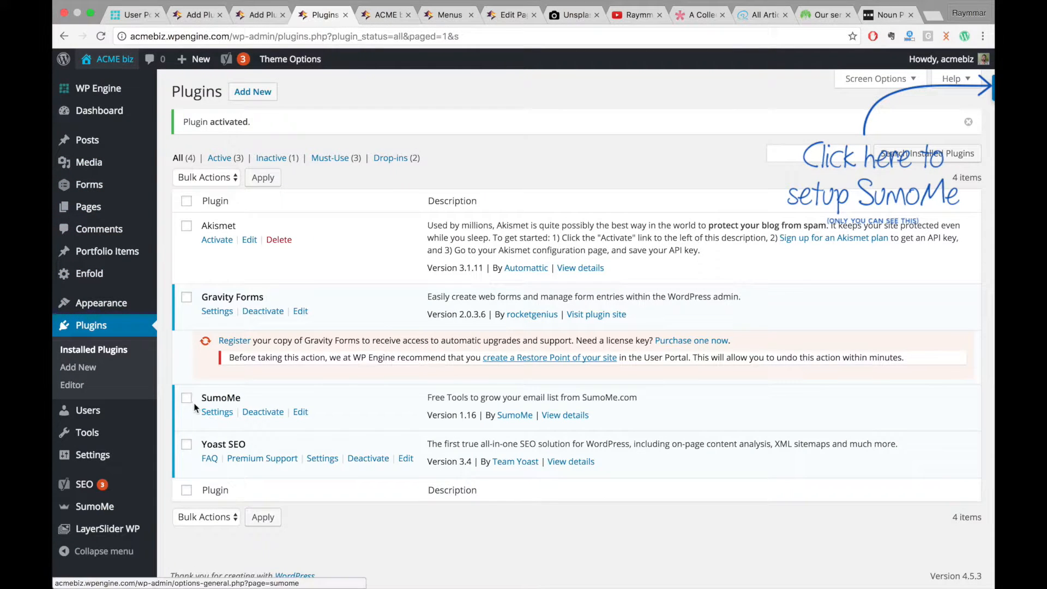
pyautogui.click(257, 412)
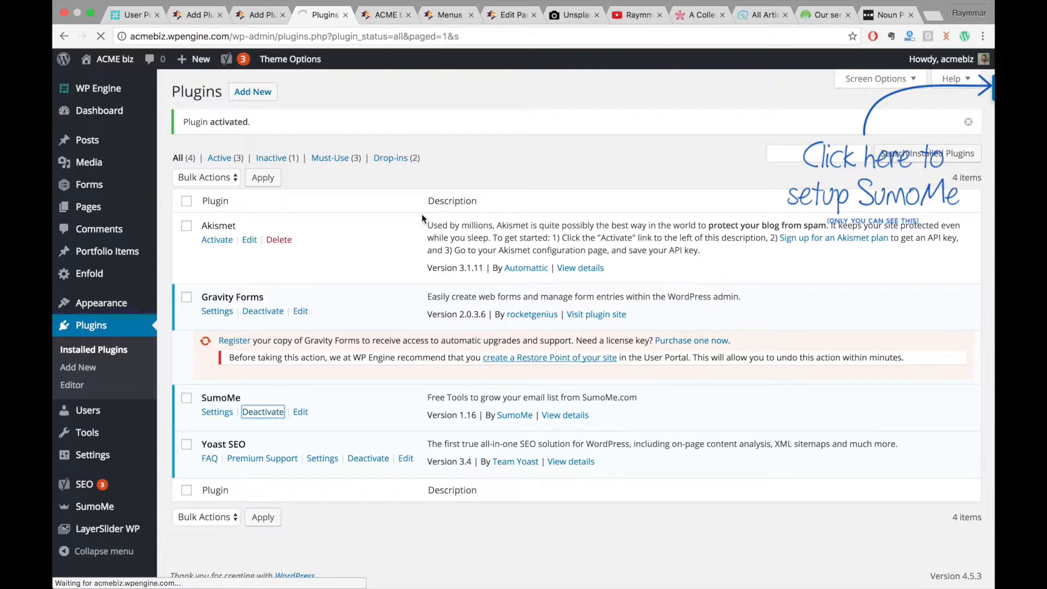
pyautogui.click(378, 16)
pyautogui.click(447, 16)
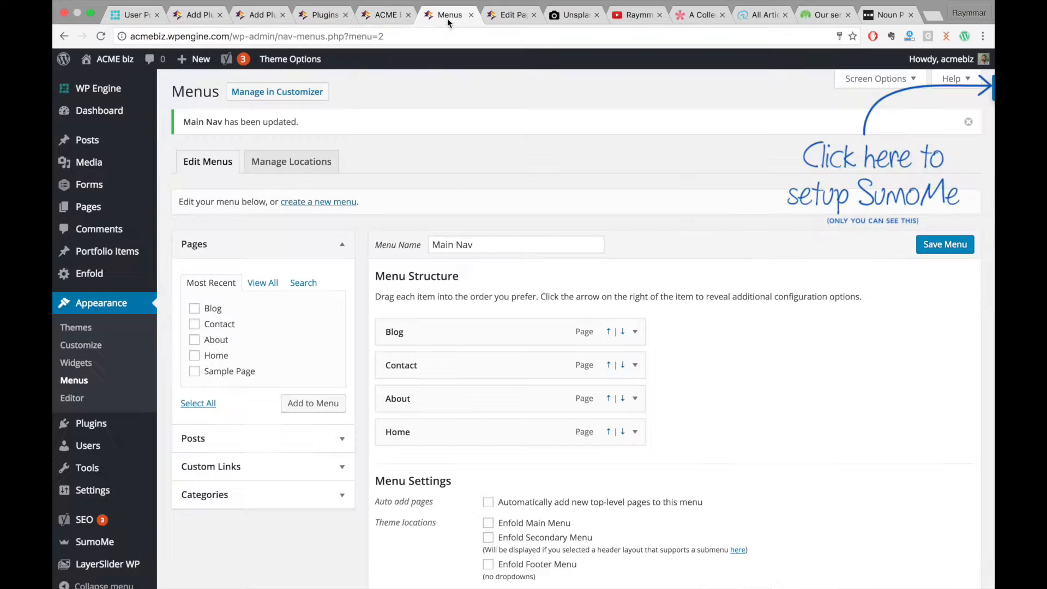
pyautogui.click(101, 36)
pyautogui.click(311, 21)
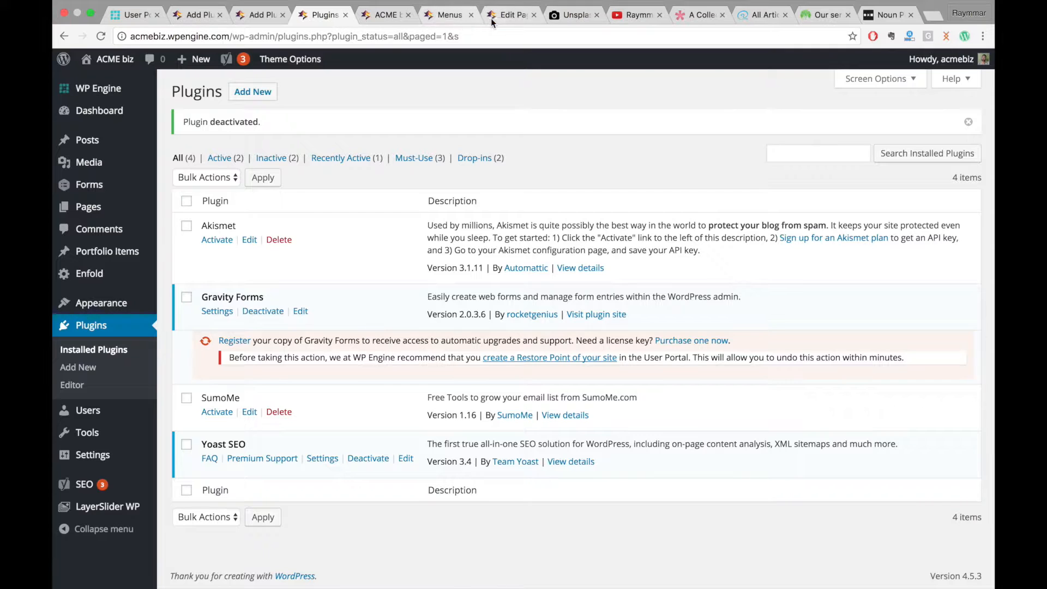
pyautogui.click(450, 16)
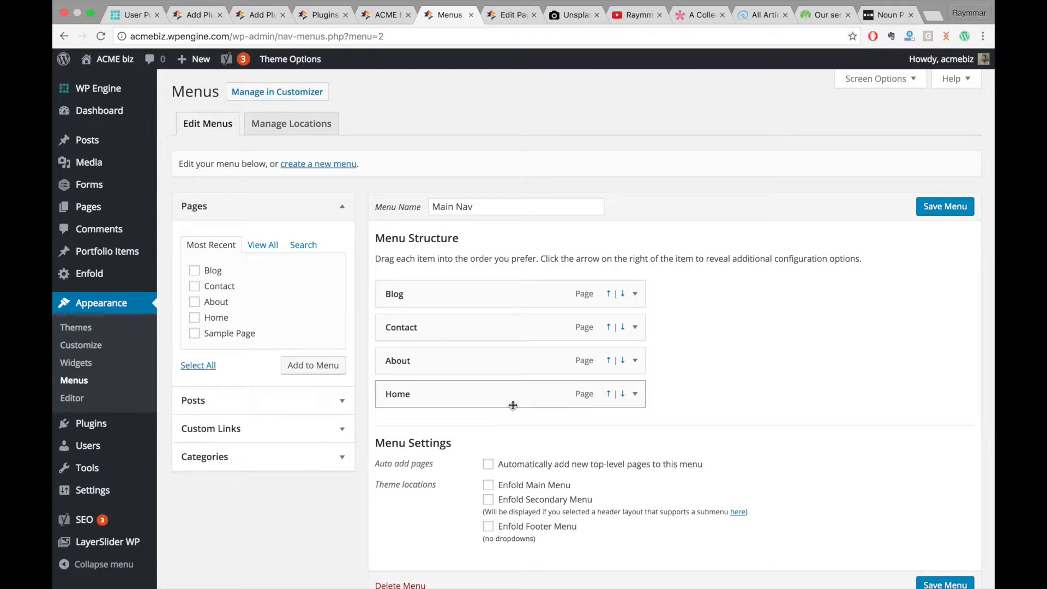
# Drag Home to the top of Menu Structure and About directly beneath it, above Blog.
pyautogui.moveTo(512, 404); pyautogui.dragTo(505, 293)
pyautogui.moveTo(511, 396); pyautogui.dragTo(473, 330)
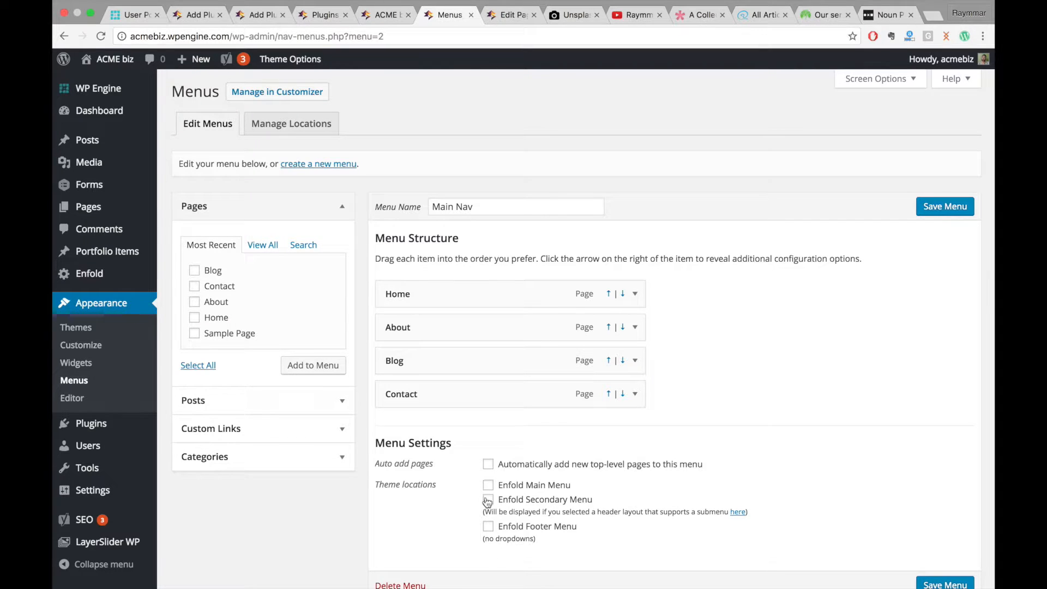
# Tick the Enfold Main Menu checkbox under Theme locations in Menu Settings.
pyautogui.scroll(-2, 488, 494)
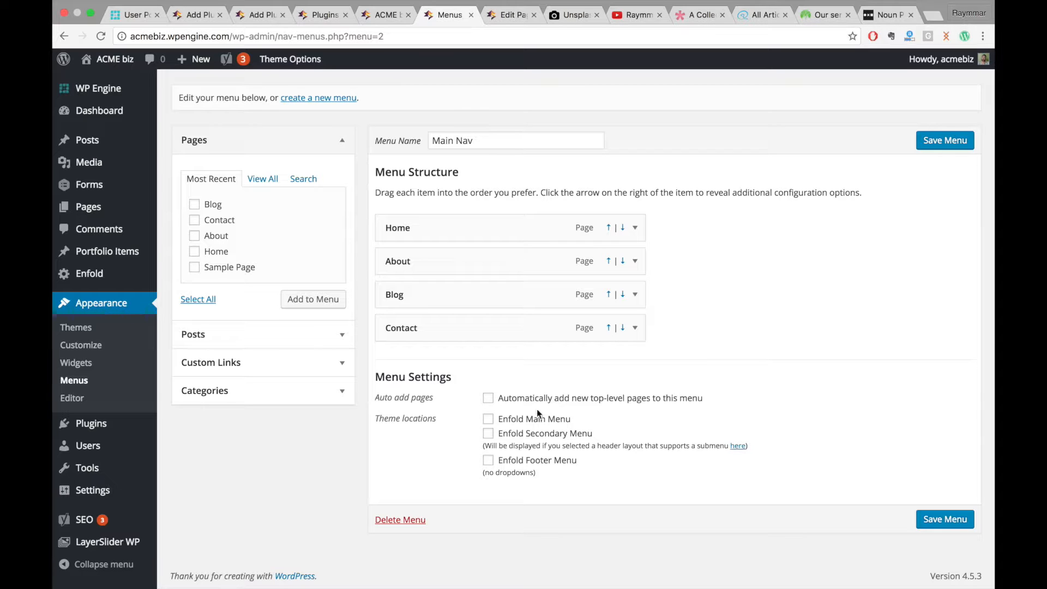
pyautogui.click(489, 420)
# Save the menu and reload the live ACME biz site to confirm Home, About, Blog, Contact navigation.
pyautogui.click(942, 140)
pyautogui.click(384, 15)
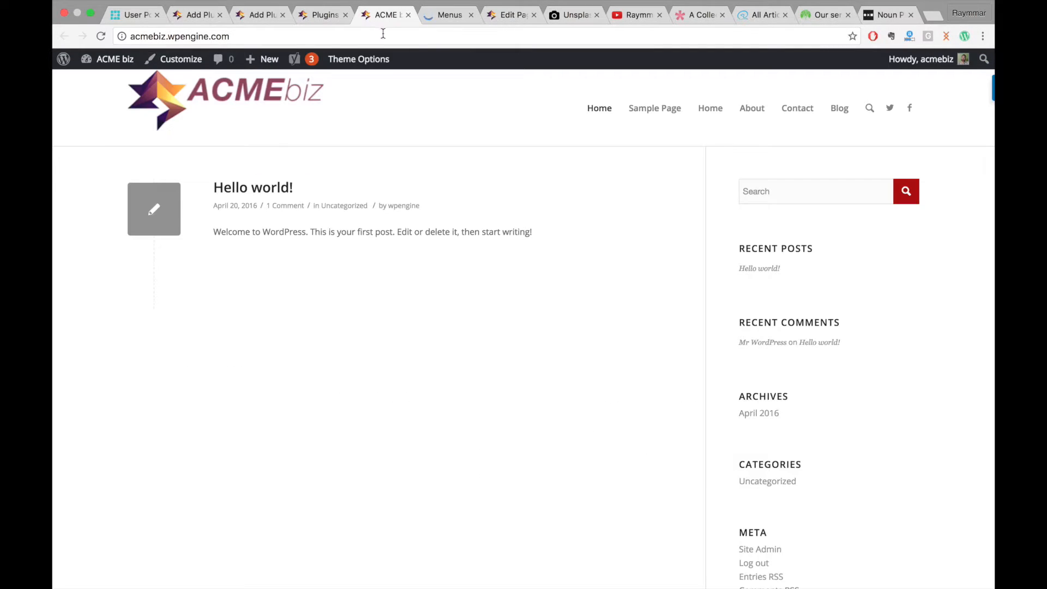
pyautogui.click(383, 33)
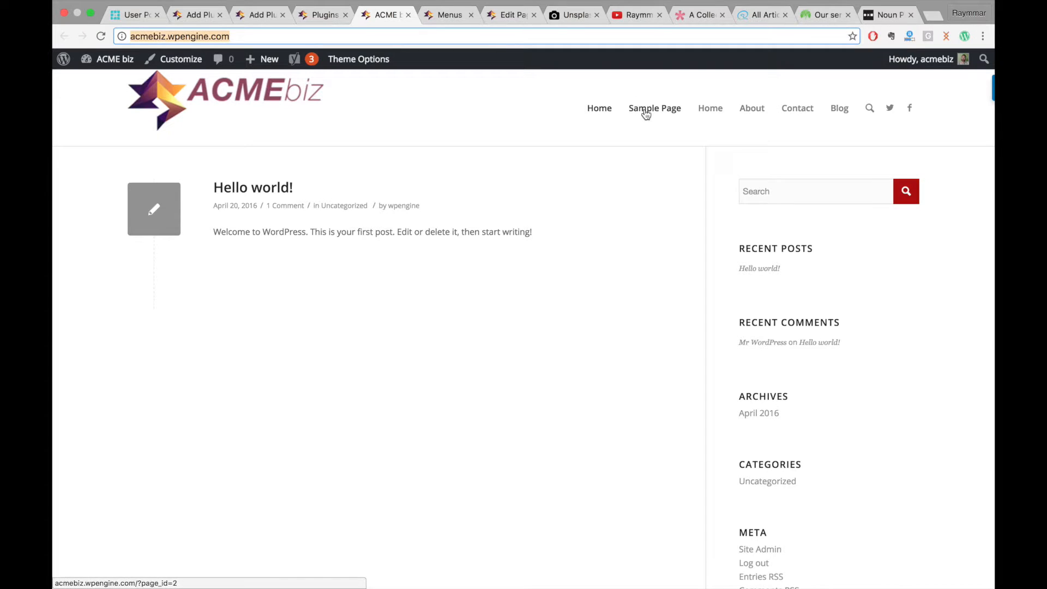
pyautogui.press('Return')
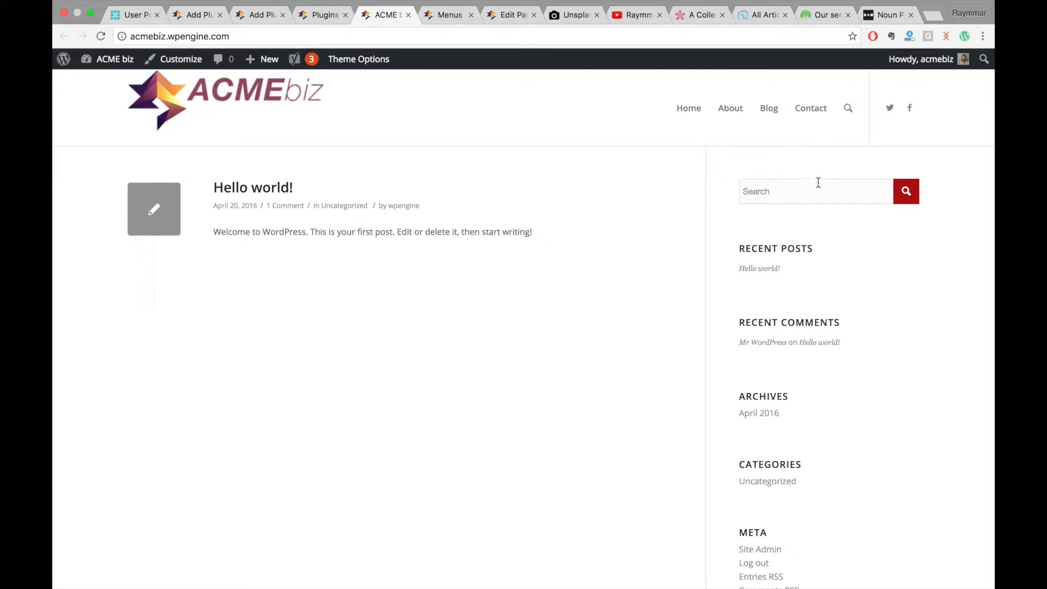
pyautogui.scroll(-5, 587, 376)
pyautogui.scroll(5, 588, 377)
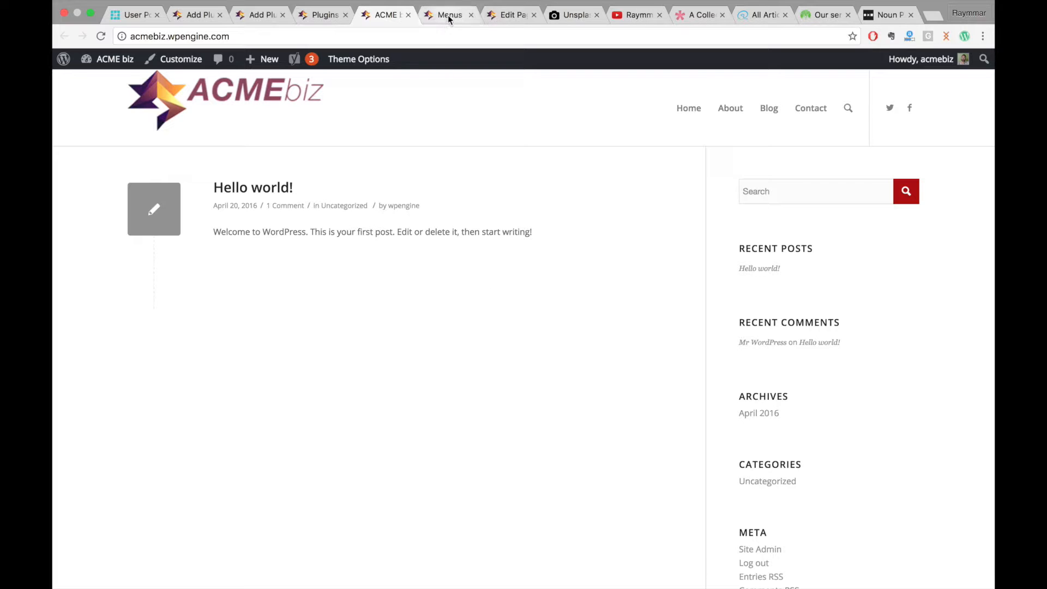
pyautogui.click(196, 17)
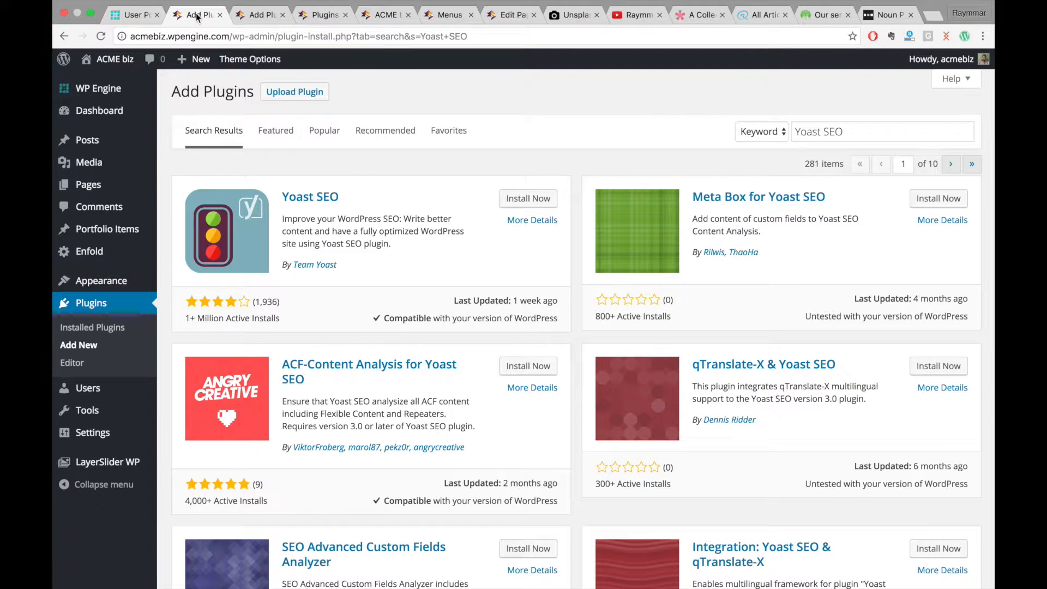
# In Enfold Theme Options, set Frontpage to Home and the blog page to Blog, then save all changes.
pyautogui.click(88, 254)
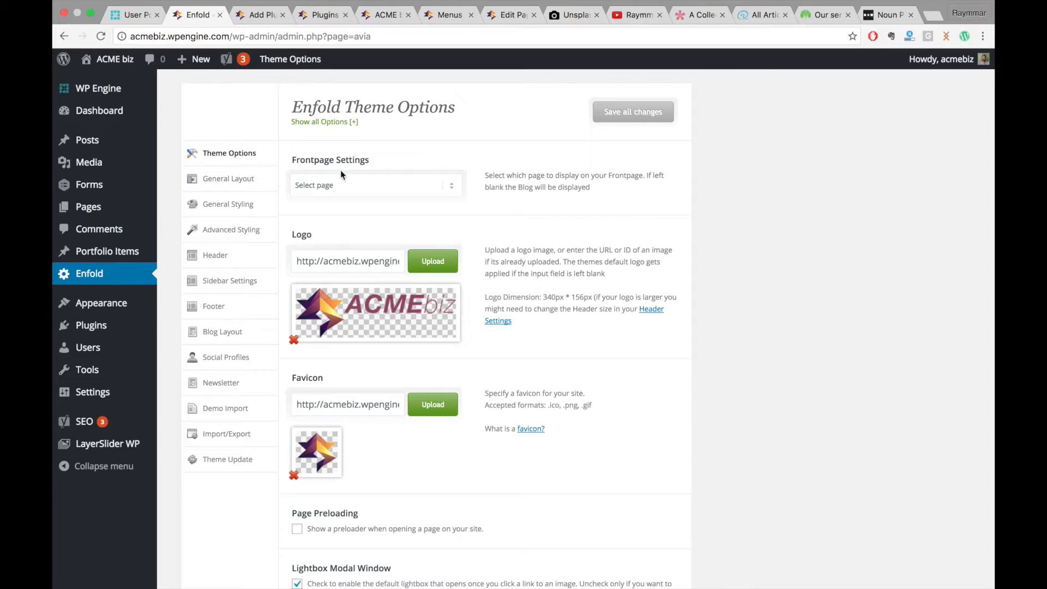
pyautogui.moveTo(292, 161); pyautogui.dragTo(427, 164)
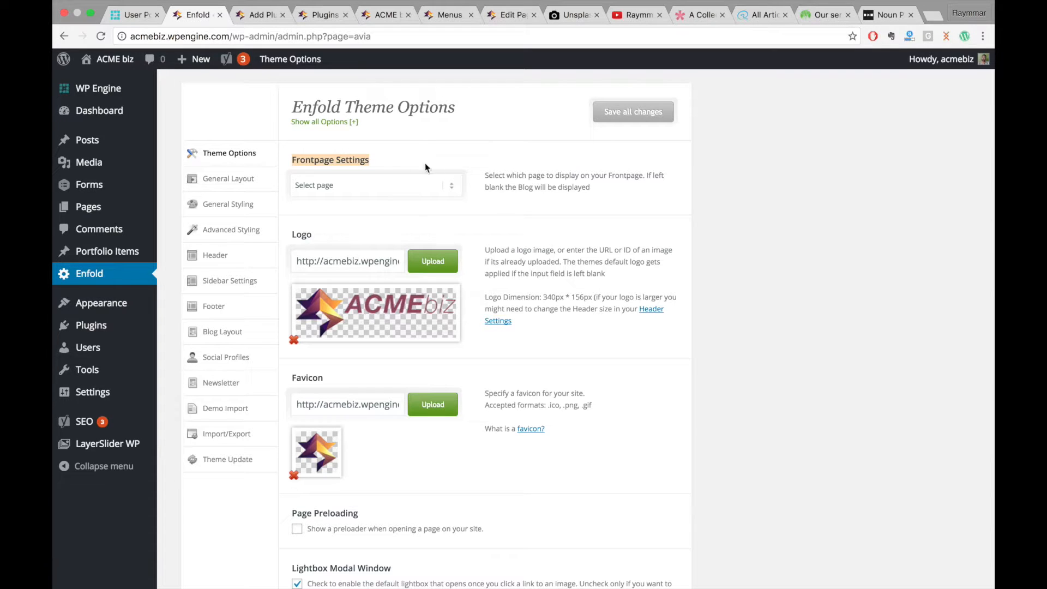
pyautogui.click(384, 188)
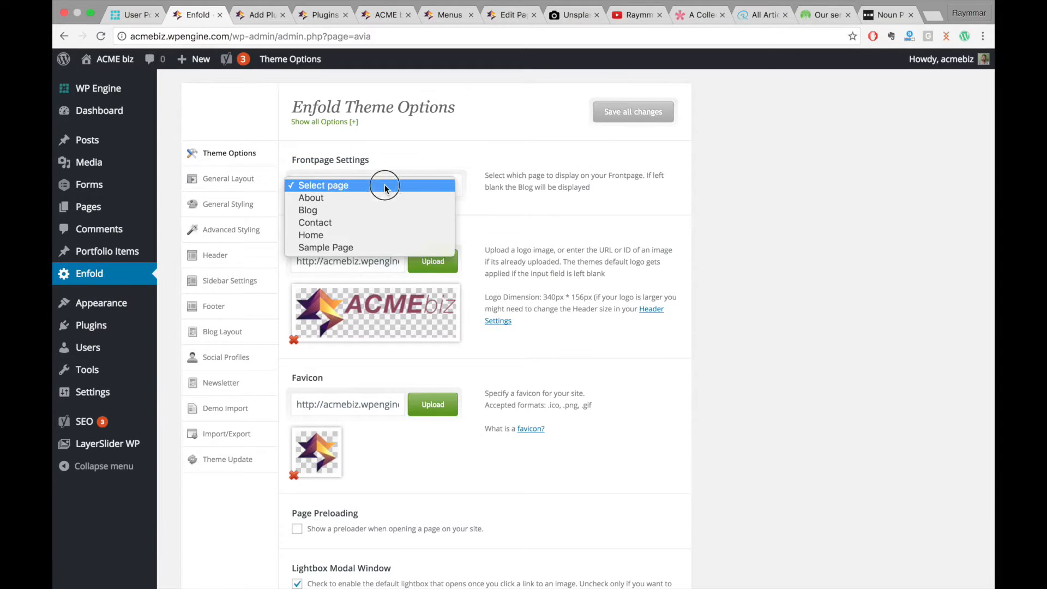
pyautogui.click(376, 234)
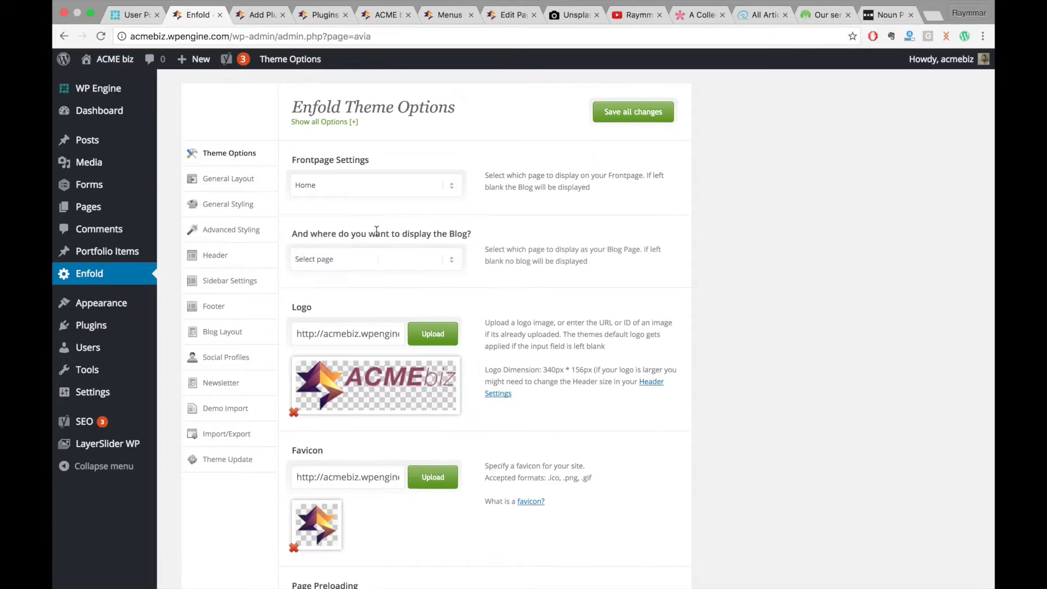
pyautogui.click(374, 252)
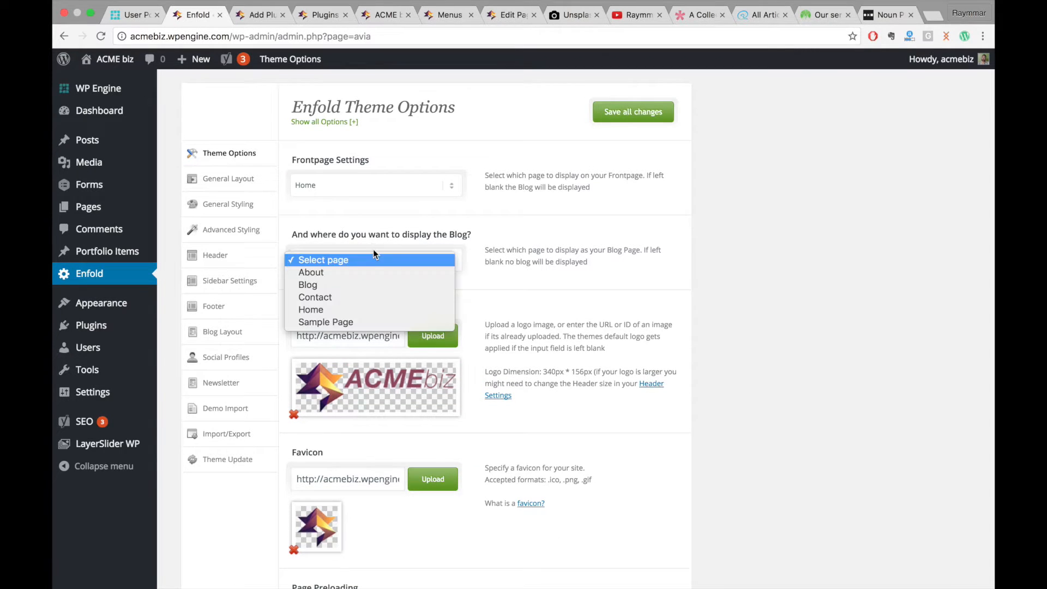
pyautogui.click(368, 287)
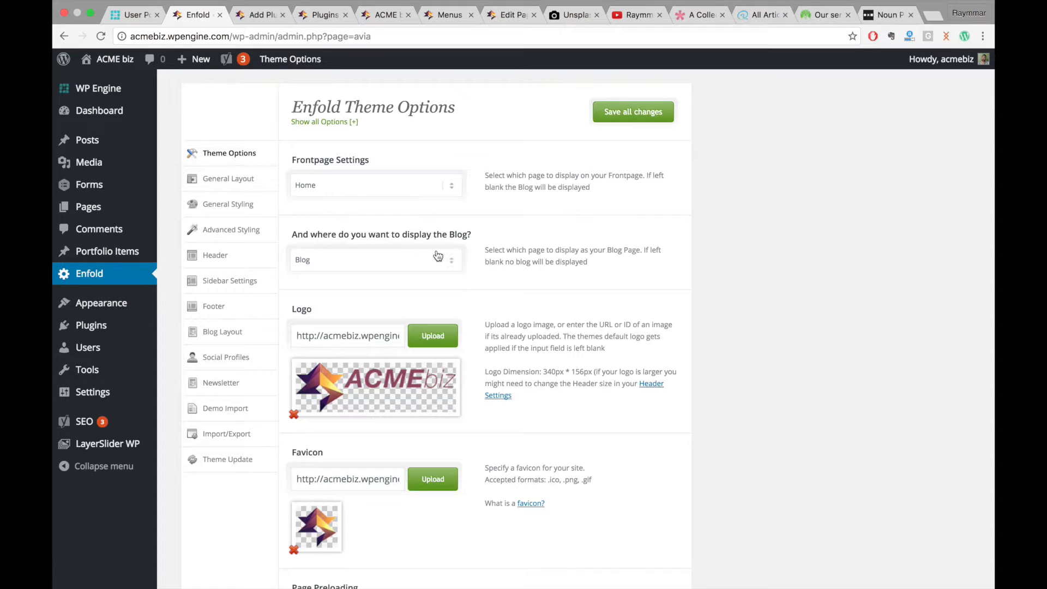
pyautogui.click(610, 112)
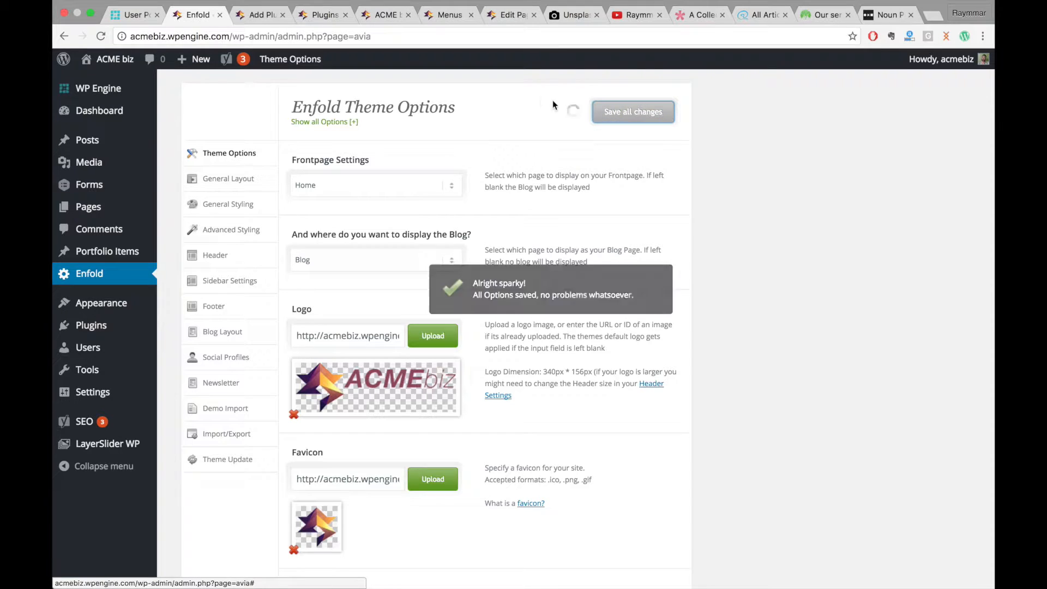
pyautogui.click(511, 13)
# Reload the live ACME biz site and visit its About and Blog pages from the navigation.
pyautogui.click(458, 15)
pyautogui.click(385, 15)
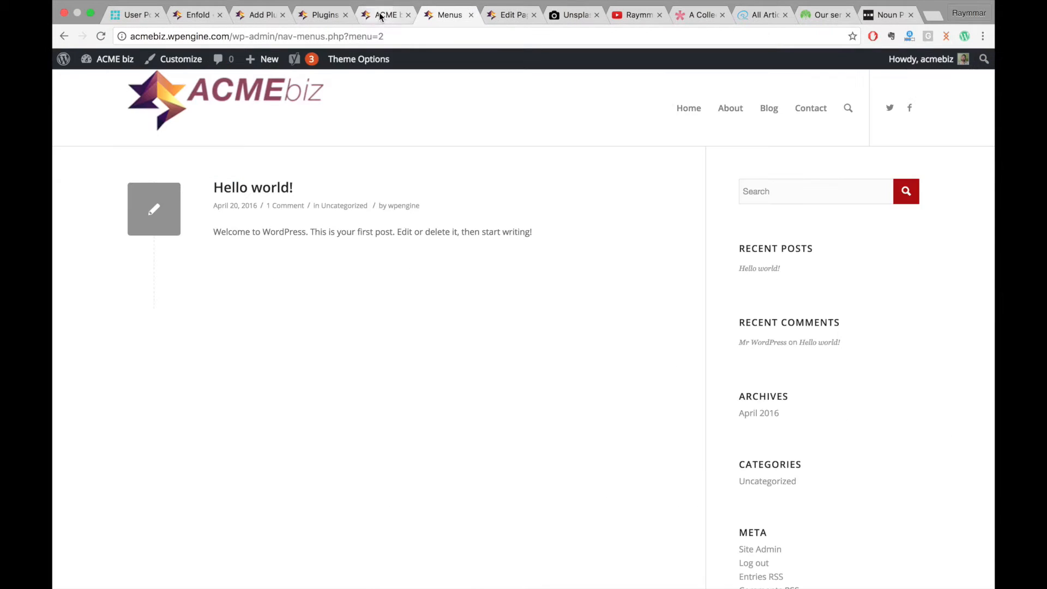
pyautogui.press('Return')
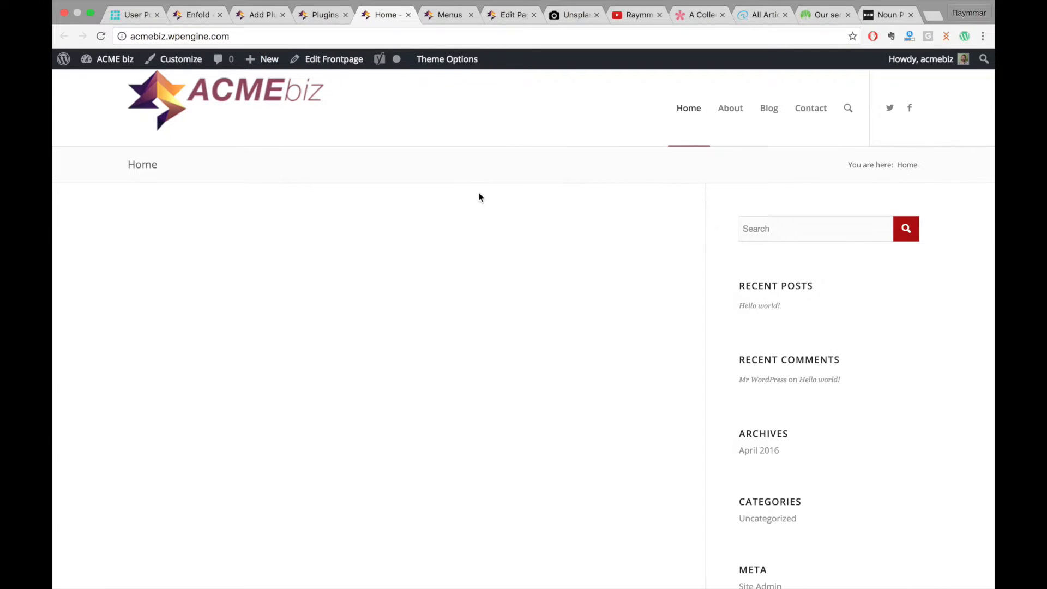
pyautogui.scroll(-6, 555, 420)
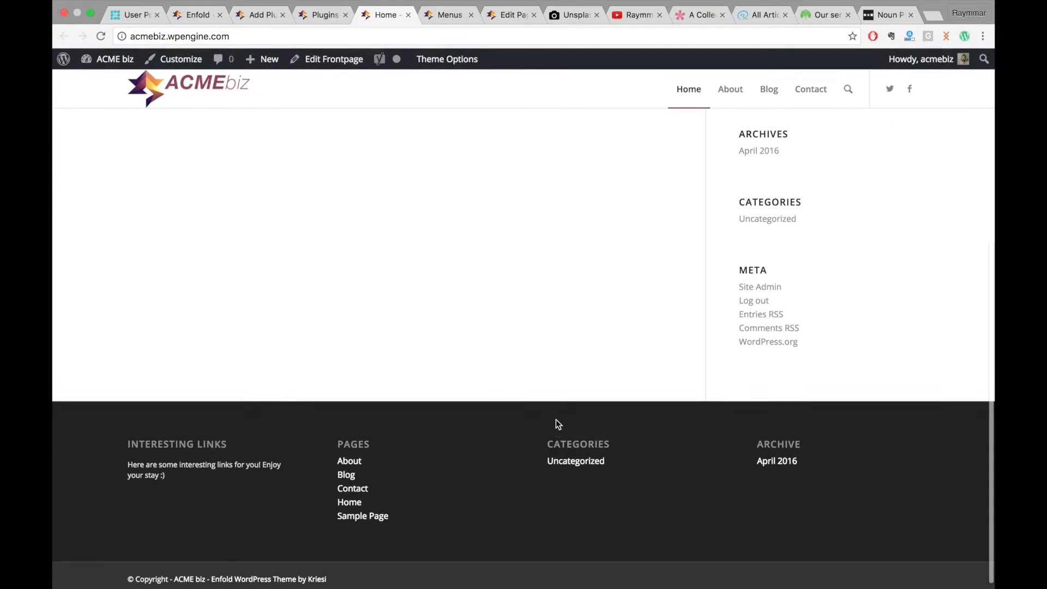
pyautogui.scroll(6, 555, 420)
pyautogui.click(729, 110)
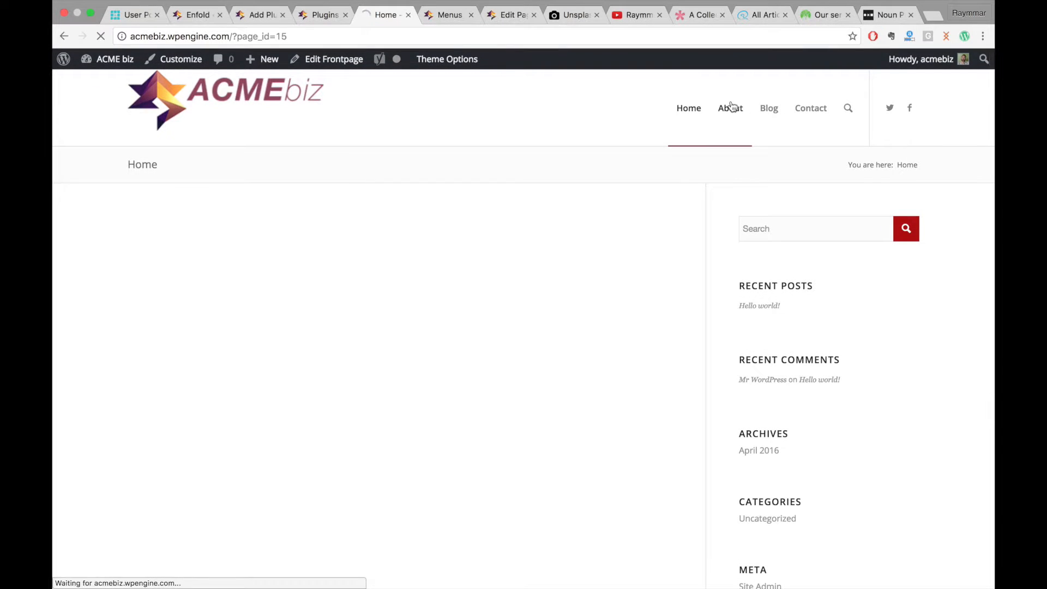
pyautogui.click(766, 112)
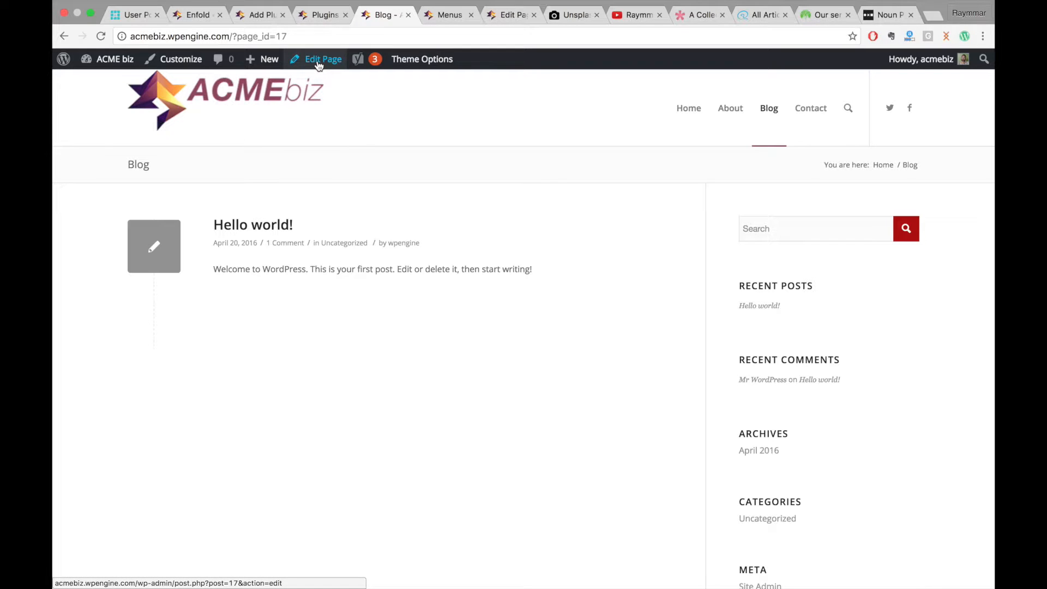
# Close the duplicate Blog editor and open the Home front page via Edit Frontpage.
pyautogui.click(324, 64)
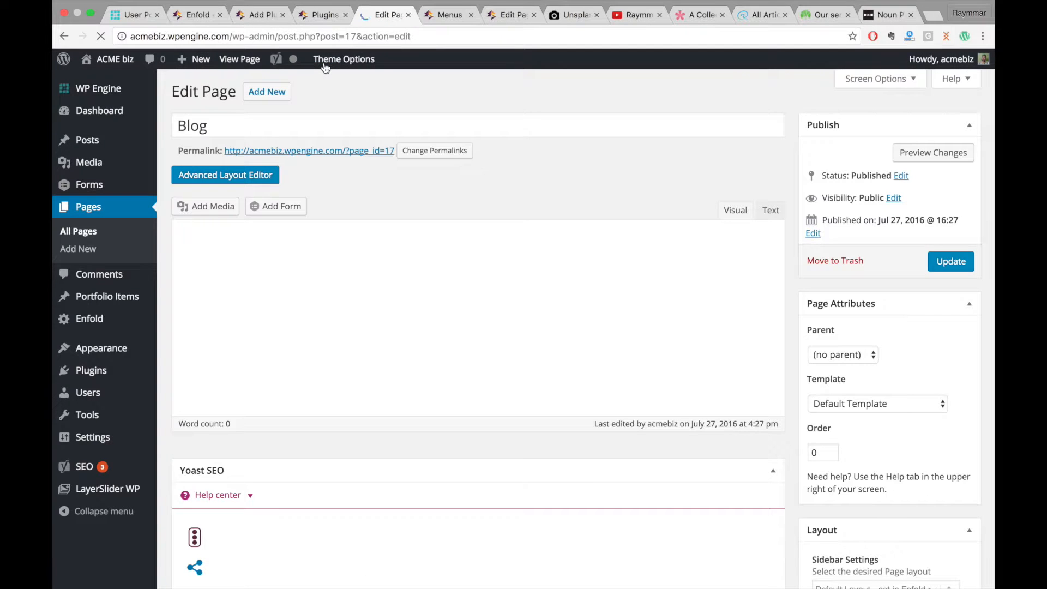
pyautogui.click(408, 15)
pyautogui.click(448, 18)
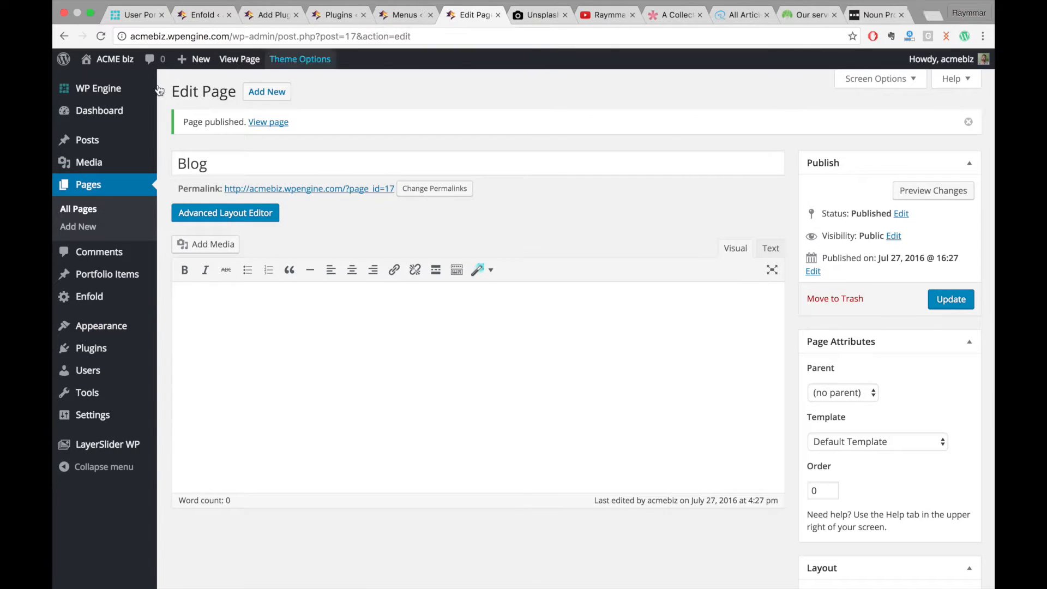
pyautogui.click(111, 59)
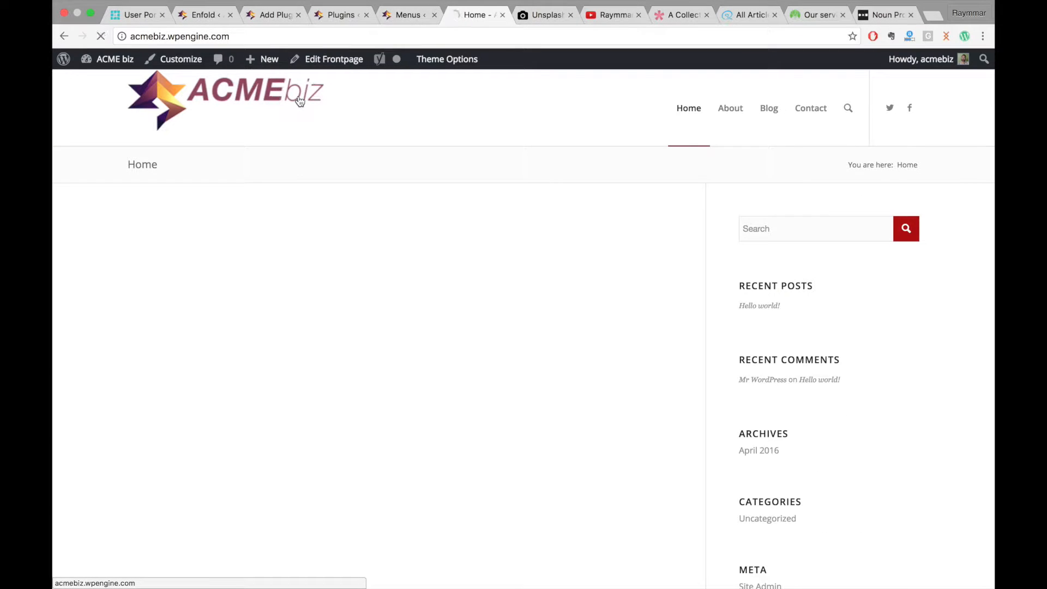
pyautogui.click(337, 60)
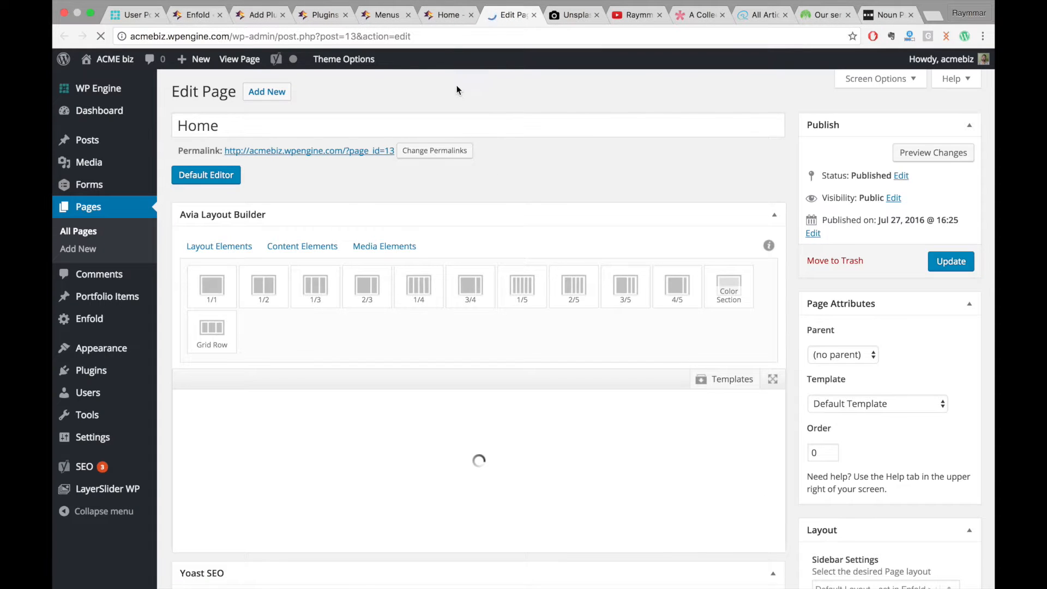
pyautogui.scroll(-3, 463, 186)
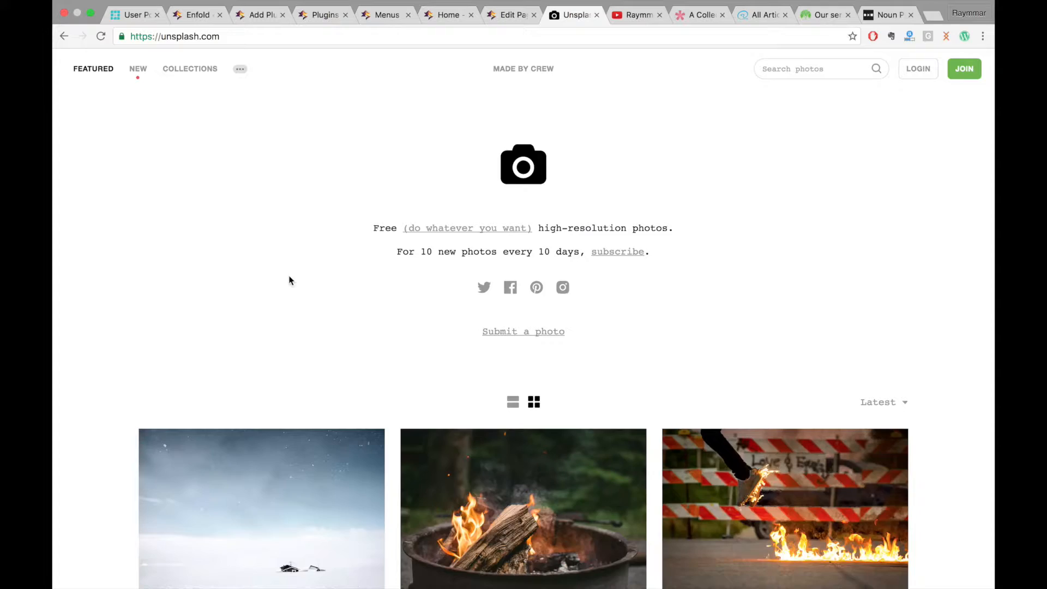
# Scroll through the featured photos on Unsplash.
pyautogui.scroll(-10, 289, 281)
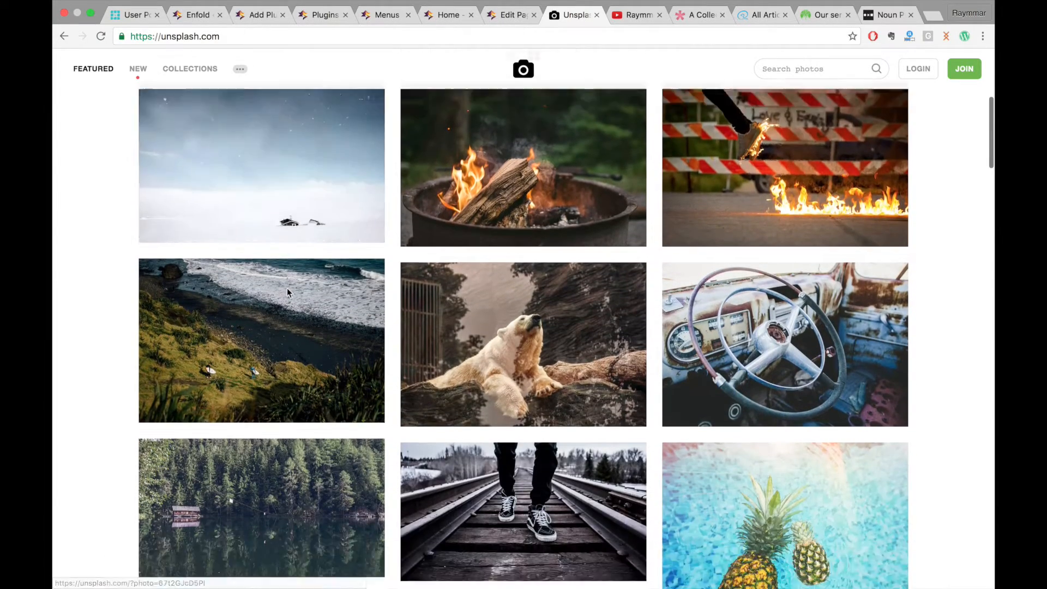
pyautogui.scroll(-7, 287, 292)
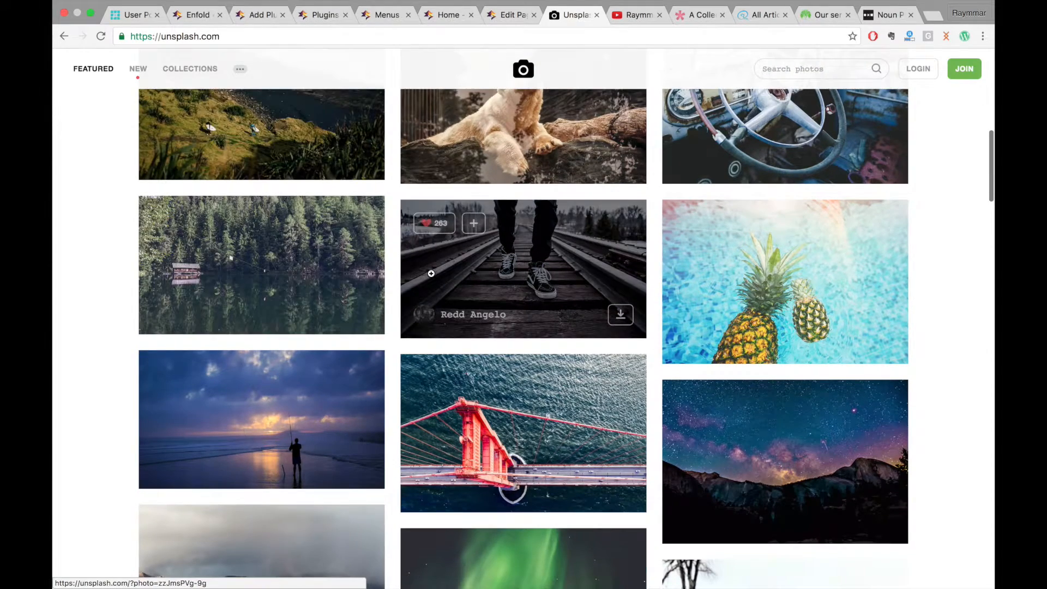
pyautogui.scroll(-1, 431, 273)
pyautogui.scroll(-2, 432, 279)
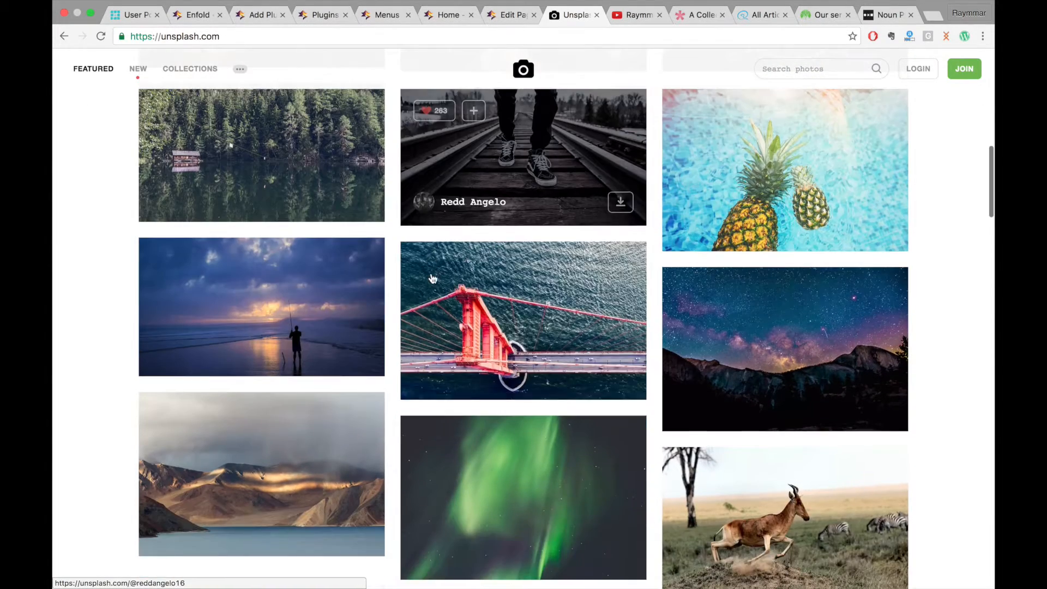
pyautogui.moveTo(432, 279)
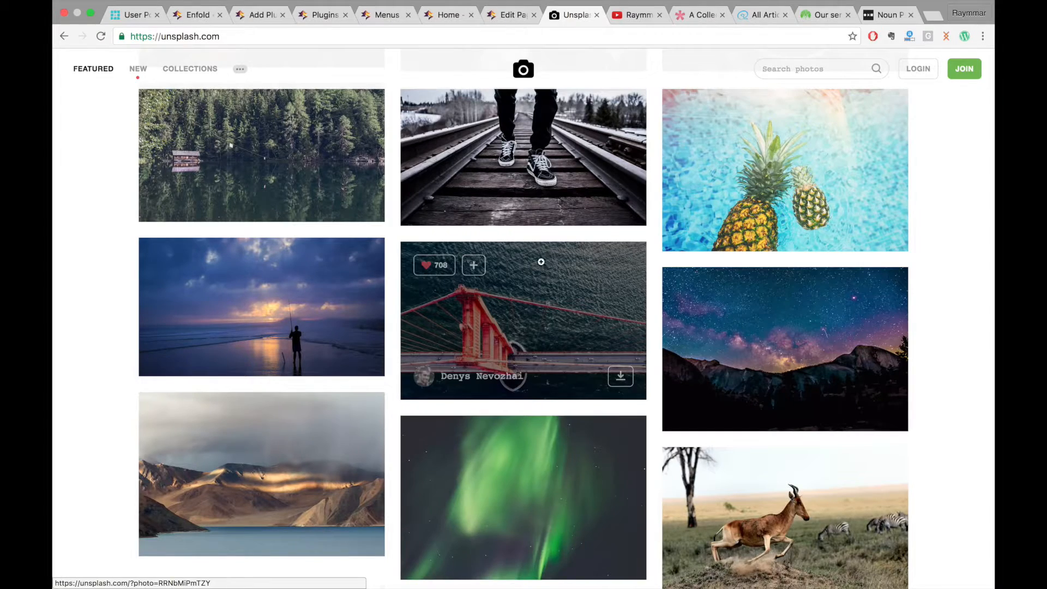
pyautogui.scroll(-14, 271, 498)
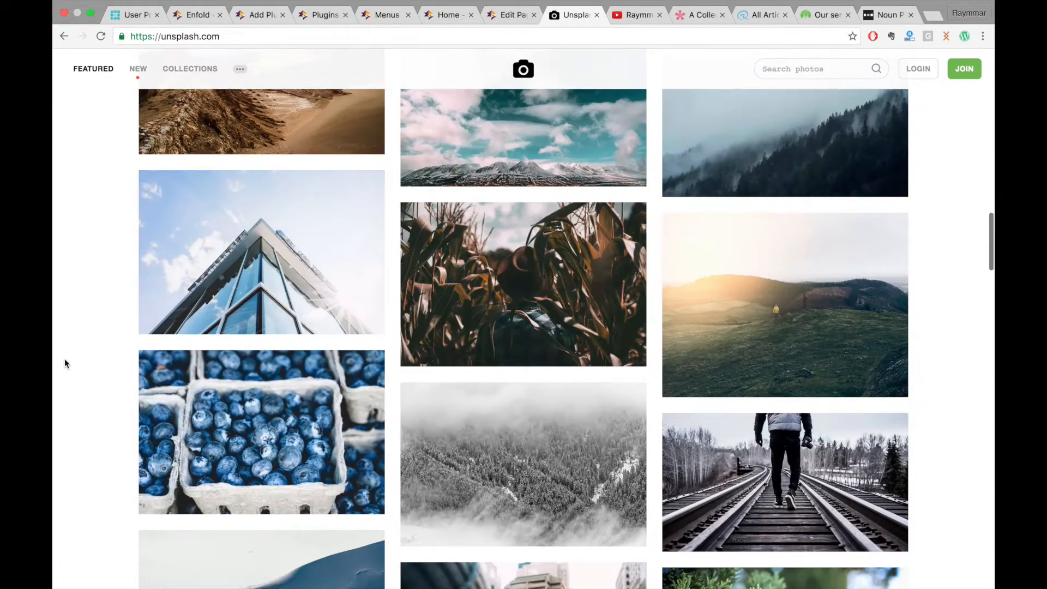
pyautogui.scroll(-5, 65, 358)
pyautogui.scroll(-10, 65, 358)
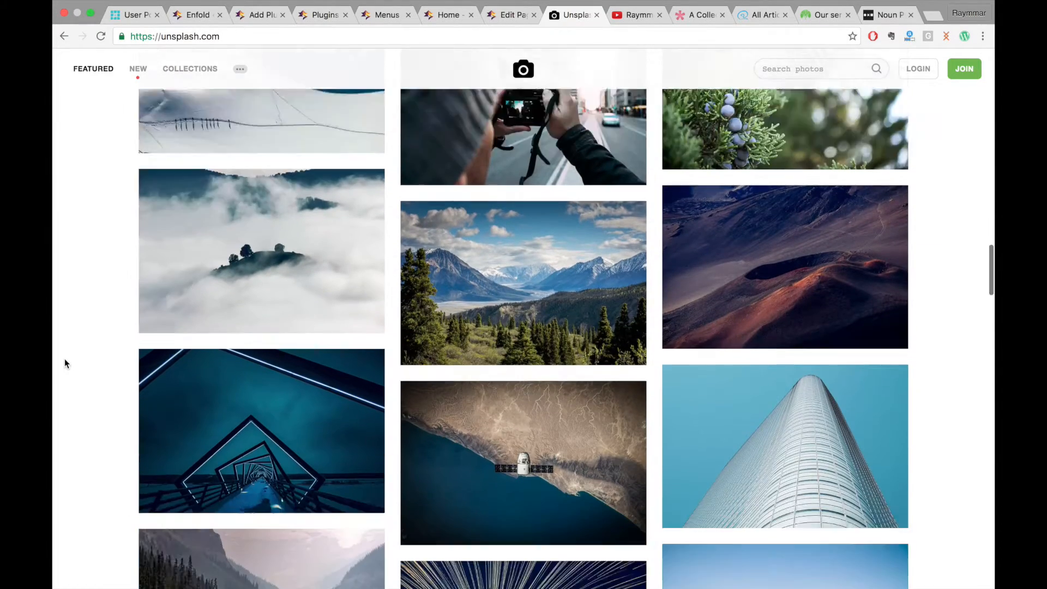
pyautogui.scroll(-8, 64, 360)
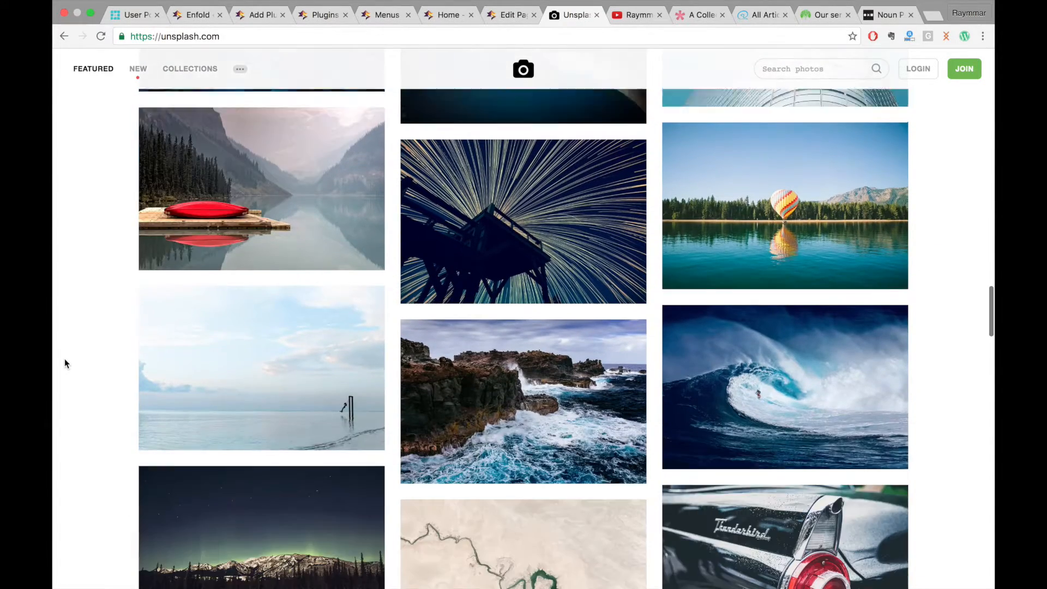
pyautogui.scroll(-7, 64, 364)
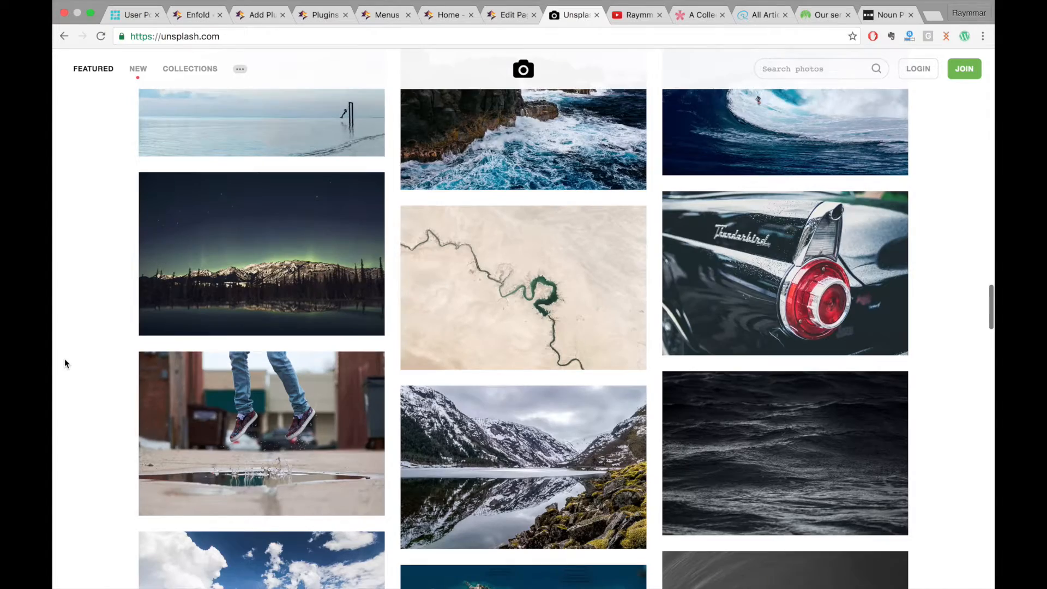
pyautogui.scroll(-3, 64, 359)
pyautogui.scroll(20, 64, 359)
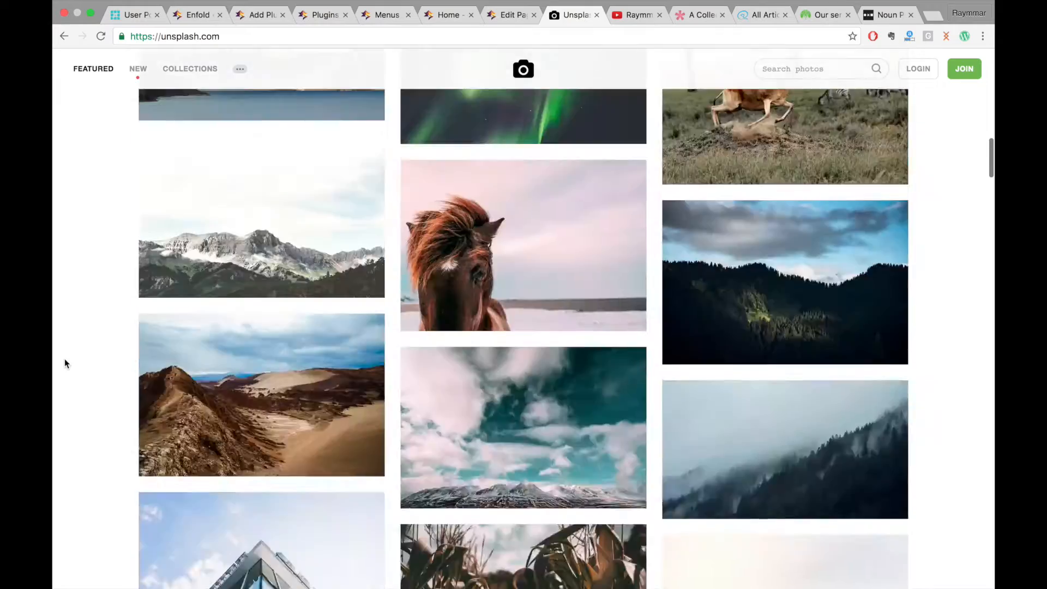
# Search Unsplash for 'business' and scroll through the results.
pyautogui.click(803, 71)
pyautogui.write('business')
pyautogui.press('Return')
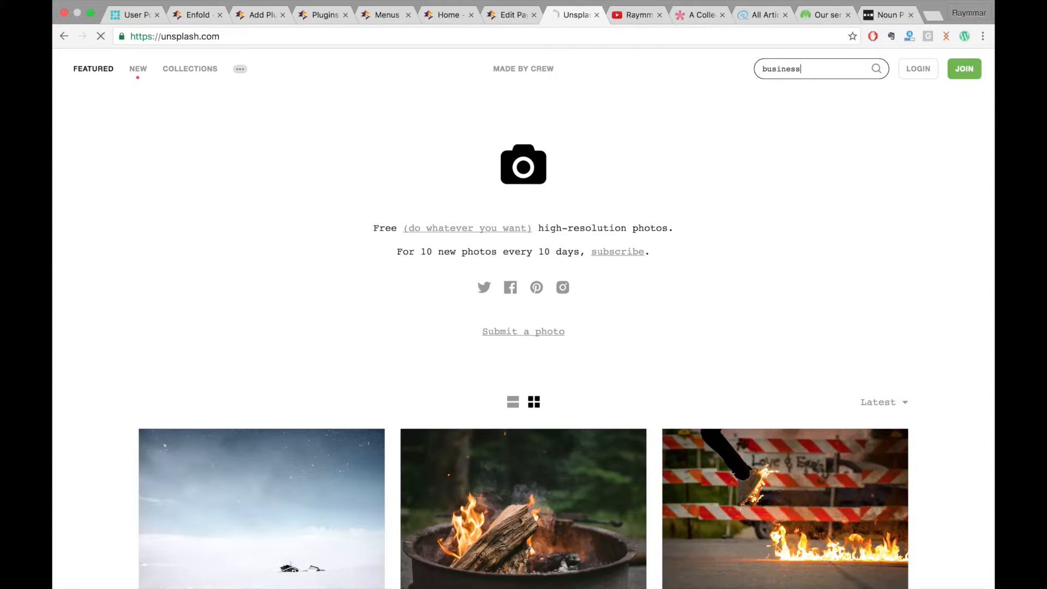
pyautogui.scroll(-10, 540, 489)
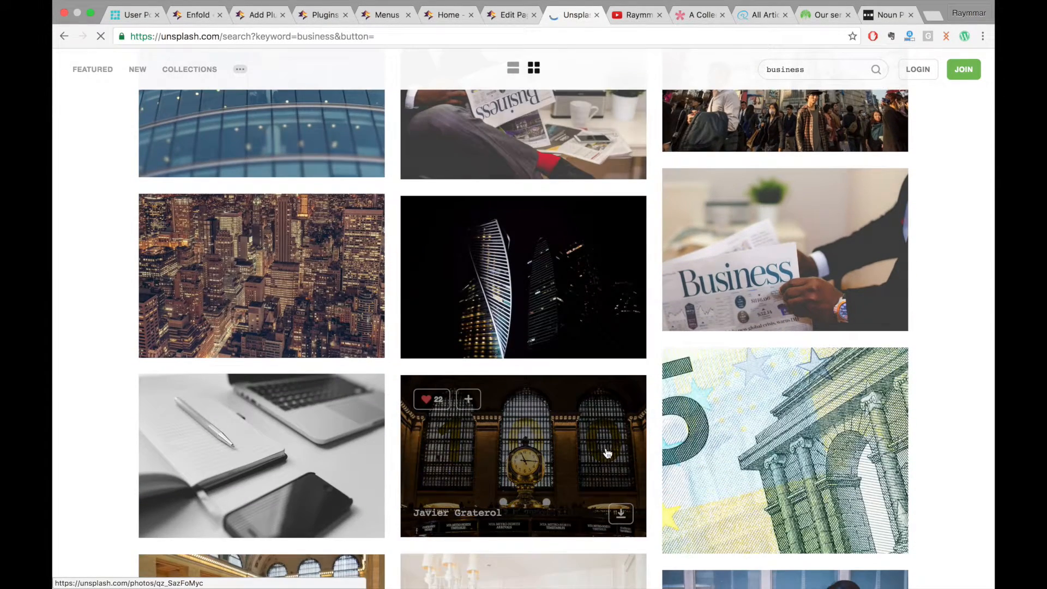
pyautogui.scroll(-4, 650, 459)
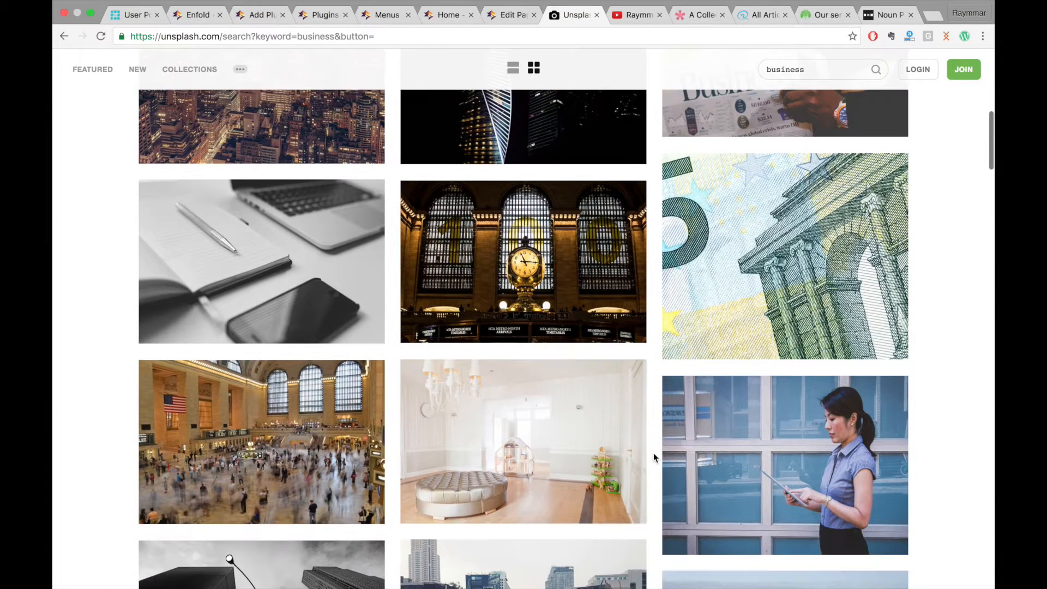
# Open the full-size notebook and laptop photo and choose to save the image.
pyautogui.click(211, 273)
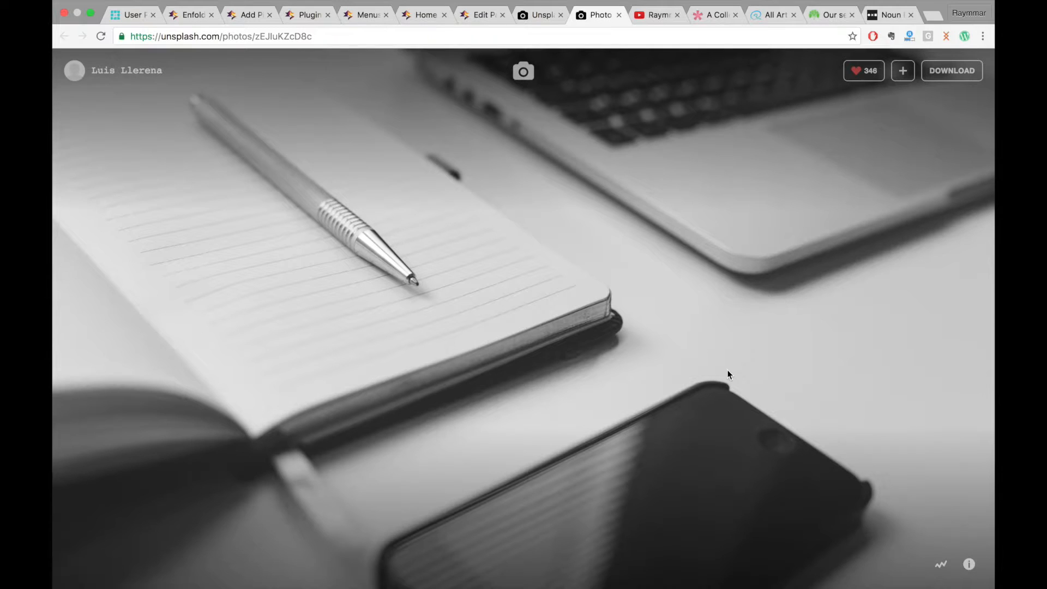
pyautogui.click(952, 70)
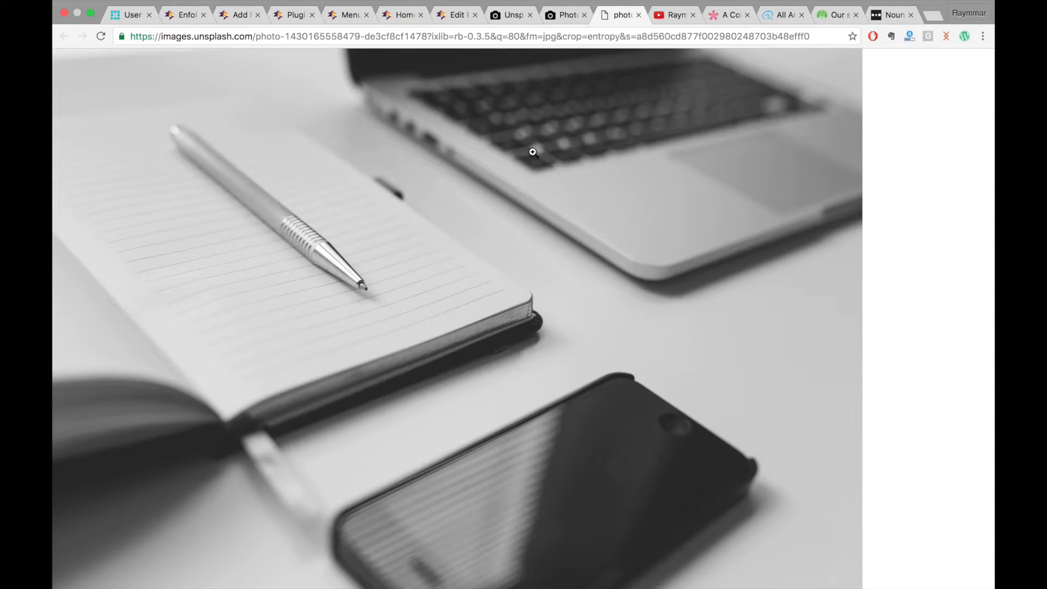
pyautogui.rightClick(533, 152)
pyautogui.click(598, 169)
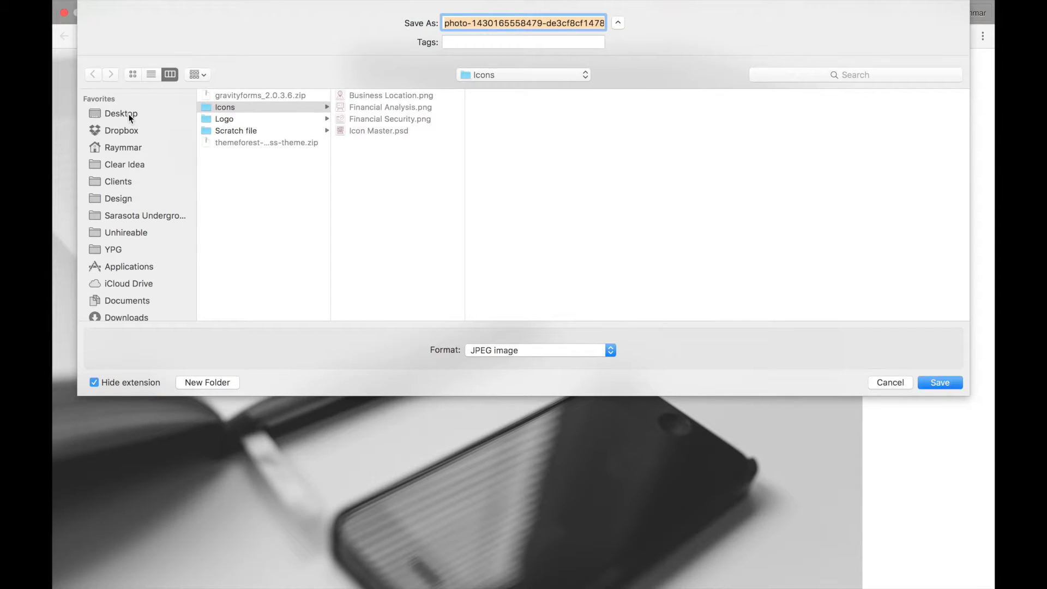
# Save it as 'Business background sample' in a new Images folder under WordPress Quick Build.
pyautogui.click(129, 114)
pyautogui.click(252, 119)
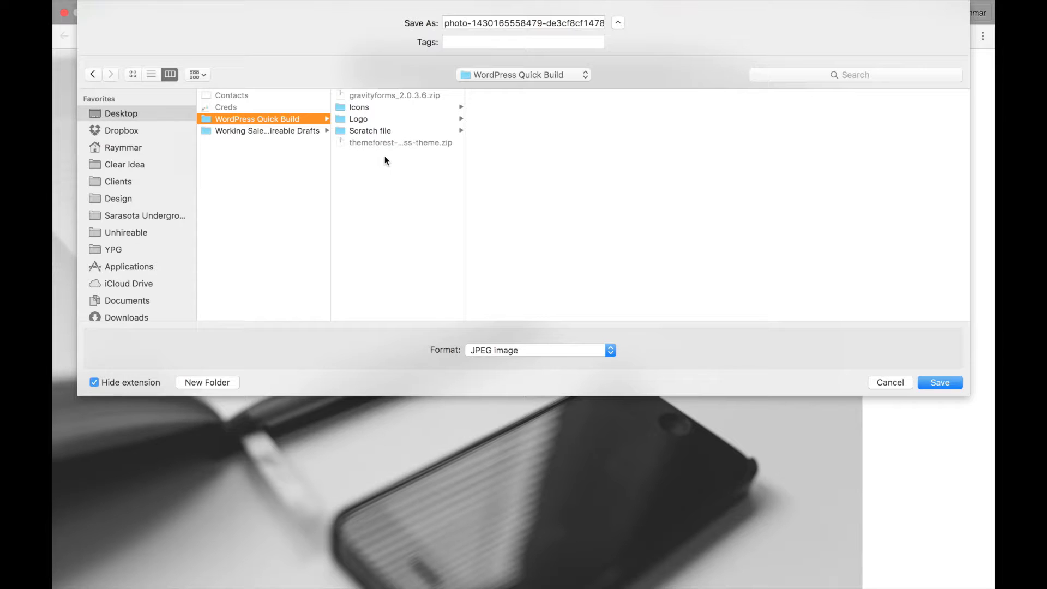
pyautogui.click(218, 380)
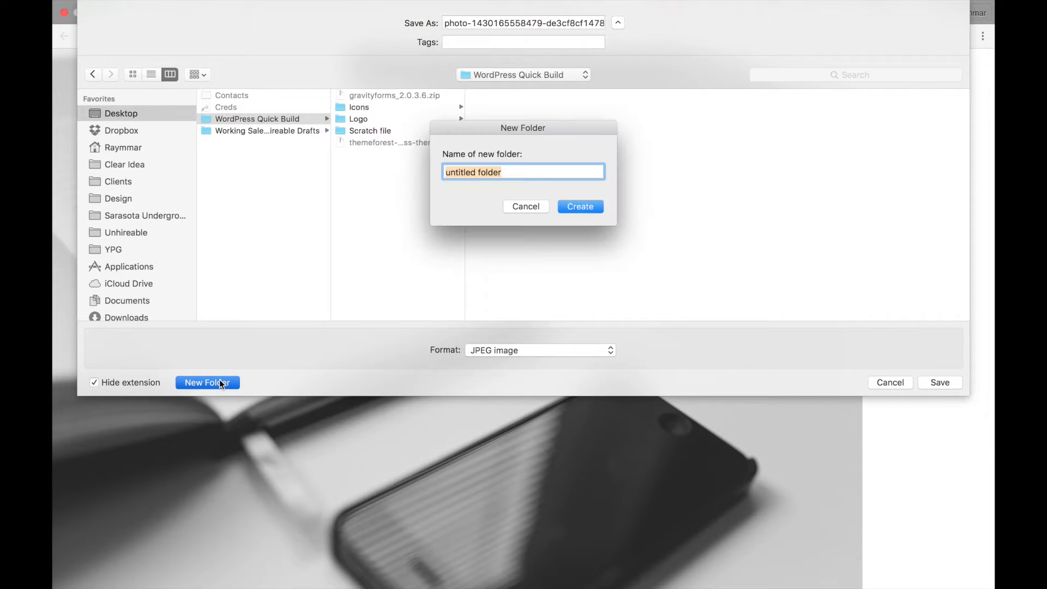
pyautogui.press('BackSpace')
pyautogui.write('Images')
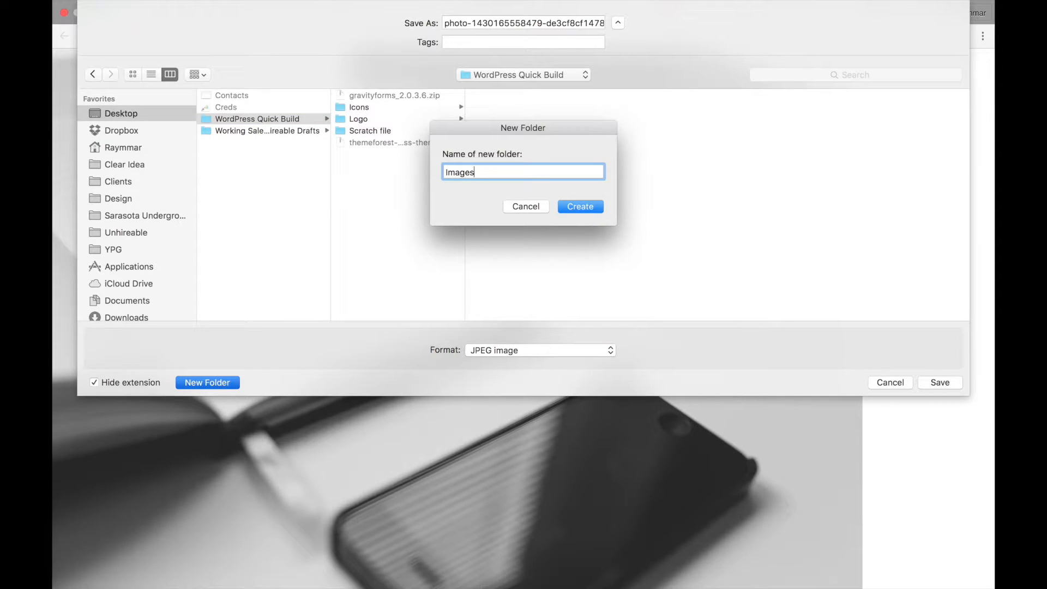
pyautogui.click(594, 208)
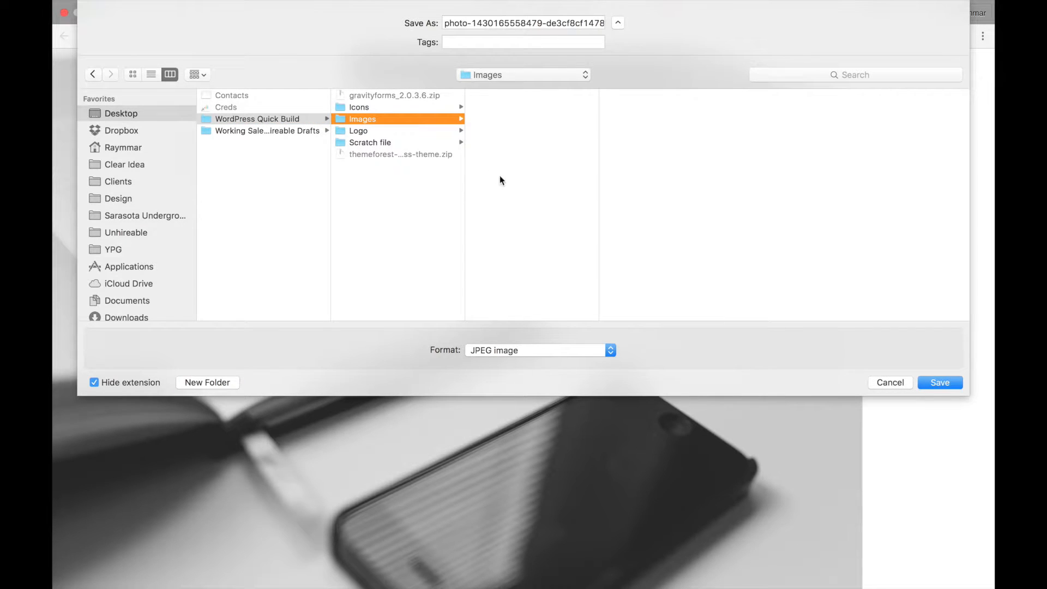
pyautogui.click(450, 23)
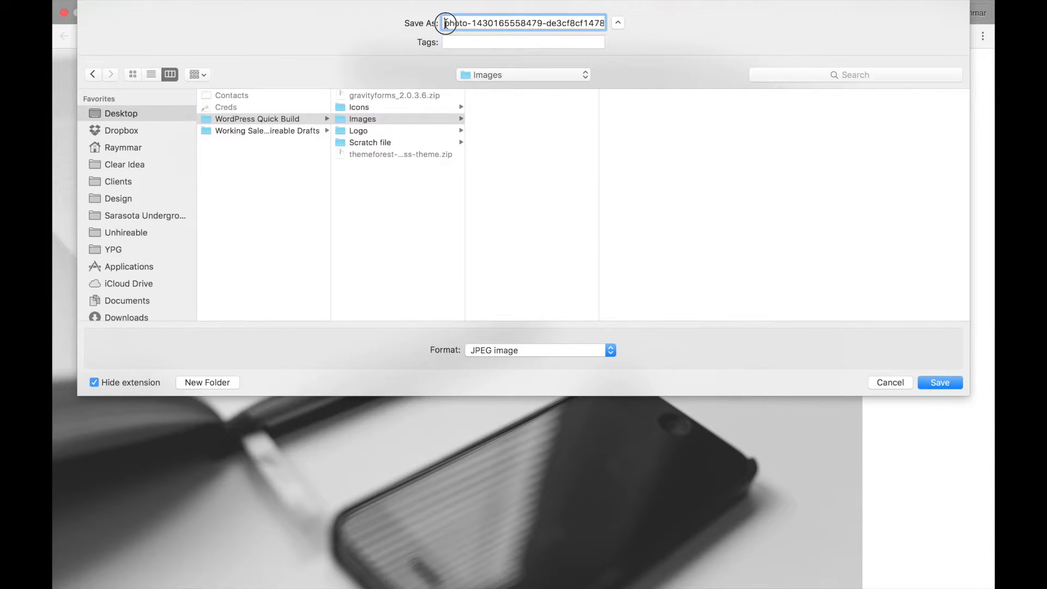
pyautogui.moveTo(445, 24); pyautogui.dragTo(759, 38)
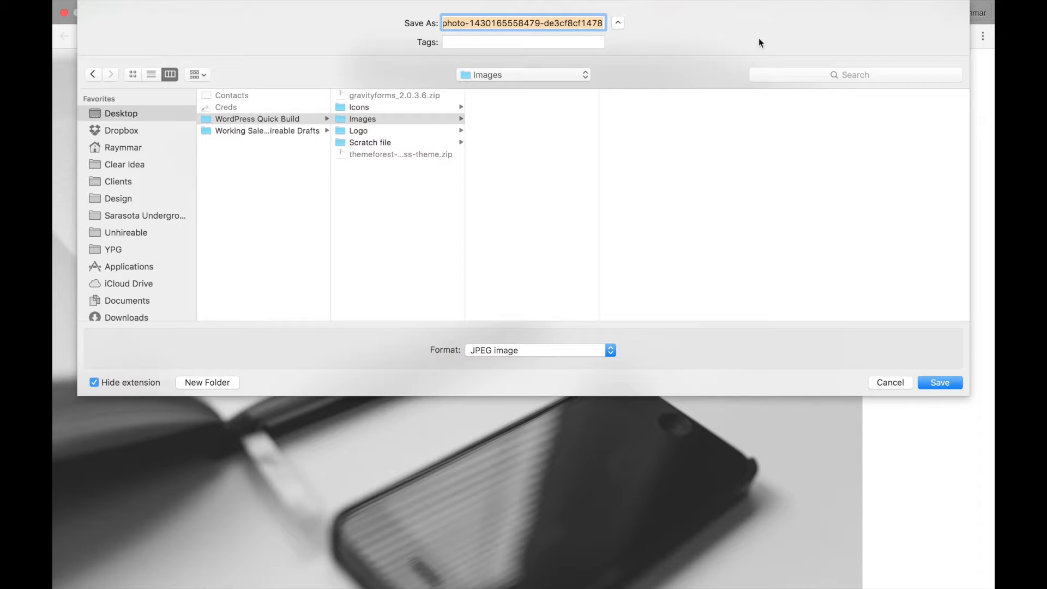
pyautogui.write('Business background sample 1')
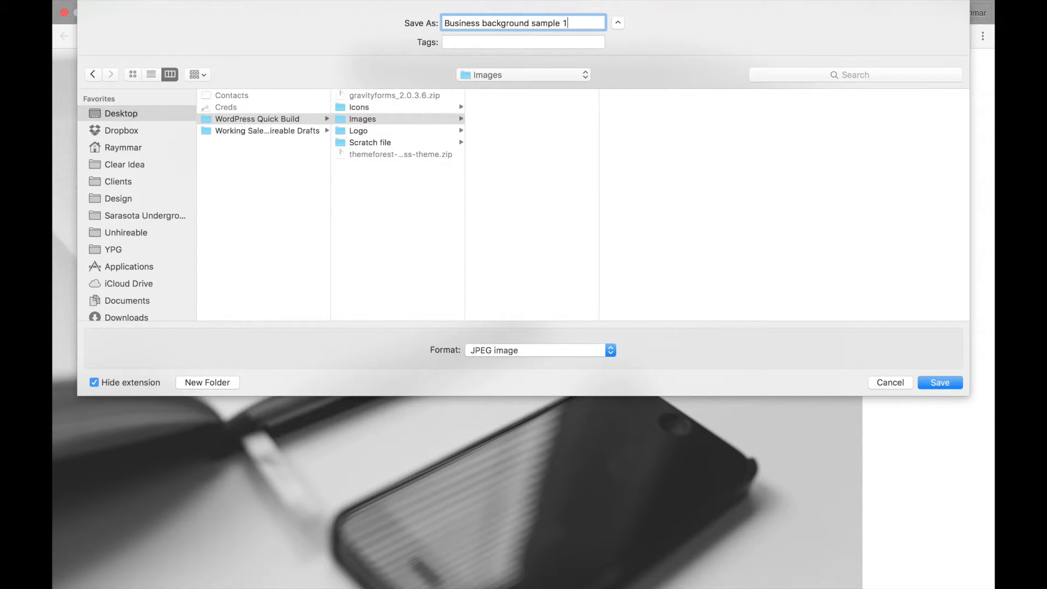
pyautogui.press('Return')
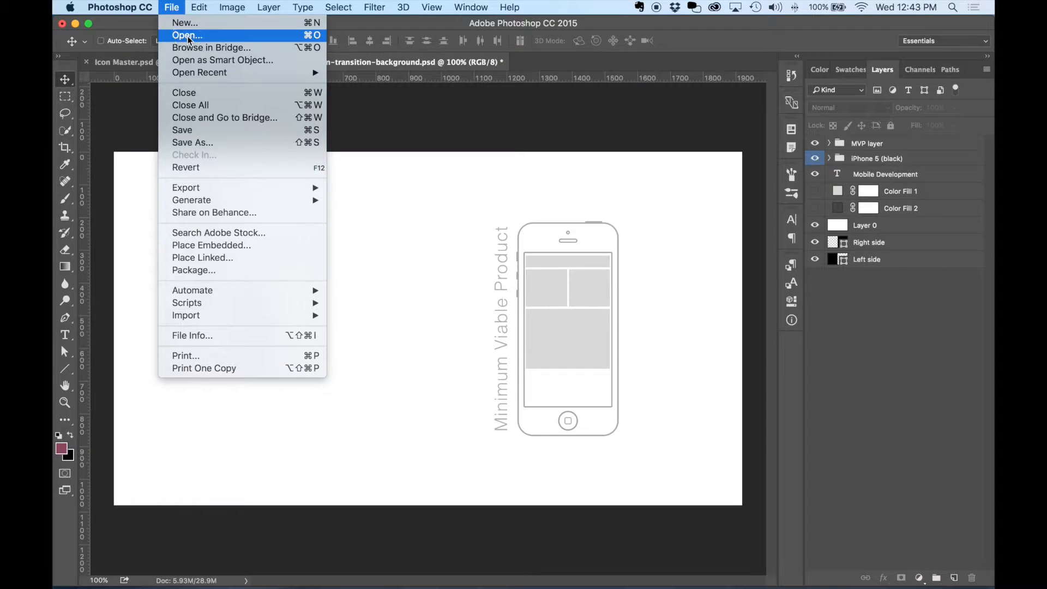
# Open Business background sample 1.jpeg from the WordPress Quick Build Images folder.
pyautogui.click(218, 65)
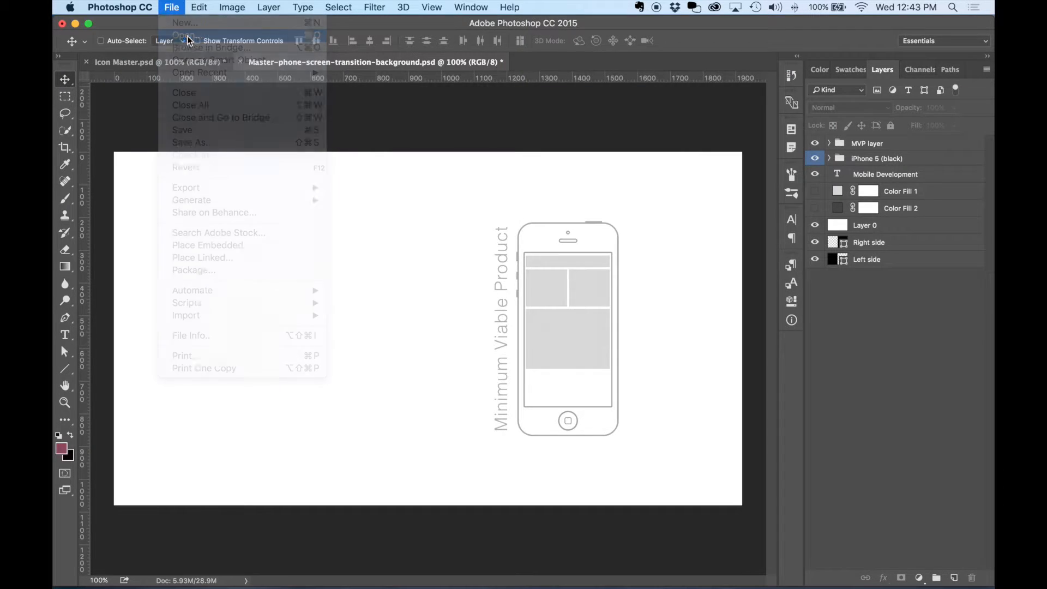
pyautogui.click(332, 130)
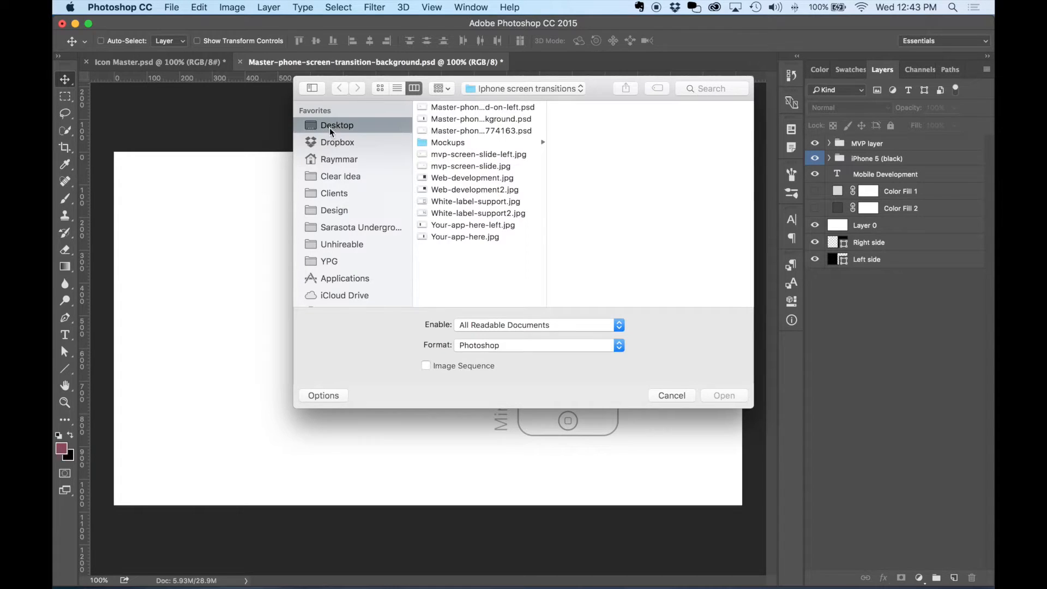
pyautogui.click(479, 131)
pyautogui.click(583, 130)
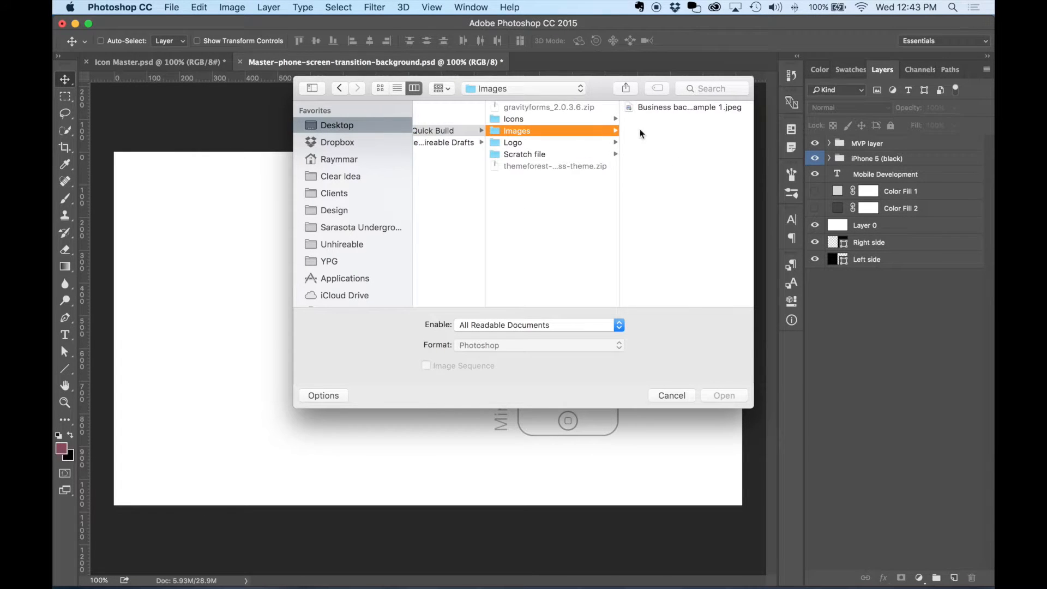
pyautogui.click(698, 111)
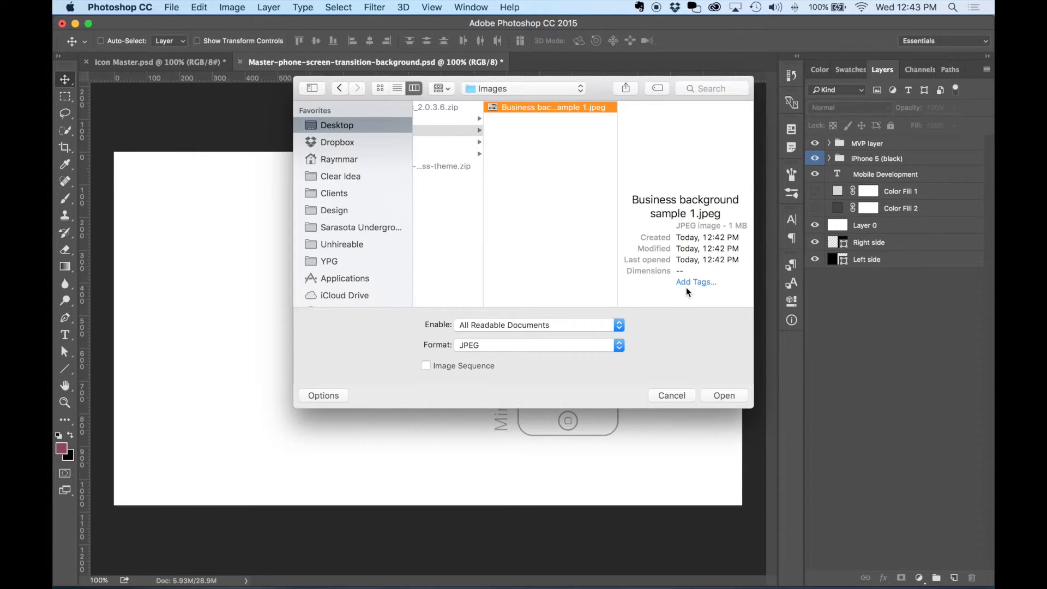
pyautogui.press('Return')
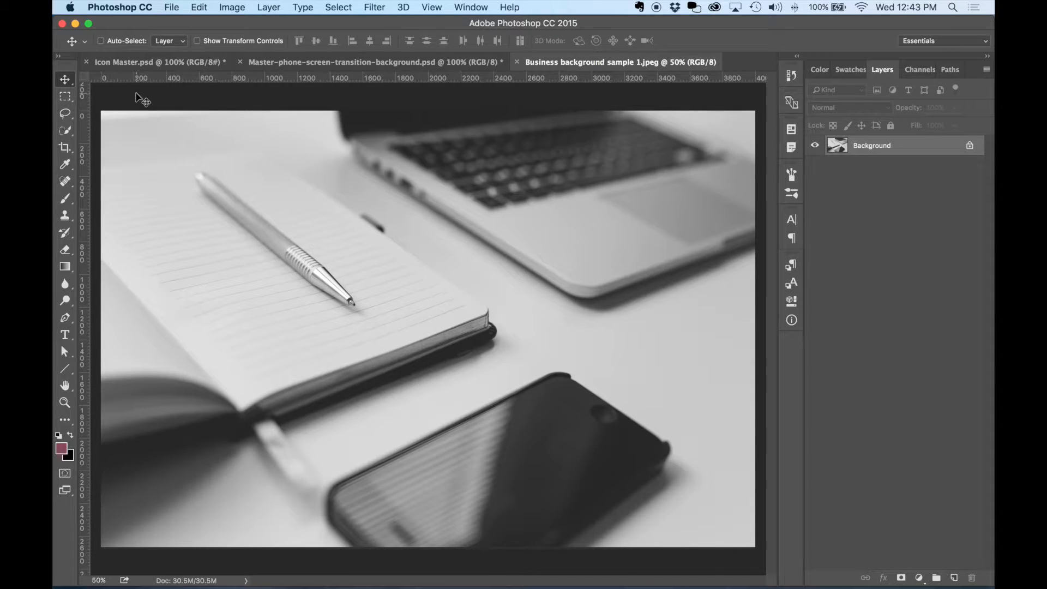
# Resize the image to 1200 × 800 px with width and height kept proportional.
pyautogui.click(228, 7)
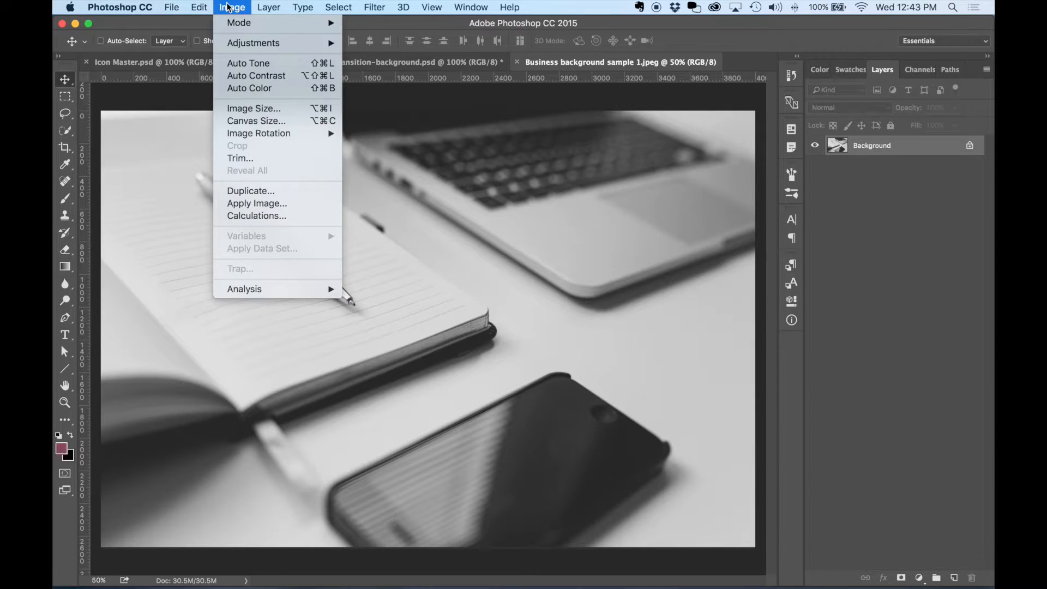
pyautogui.click(253, 108)
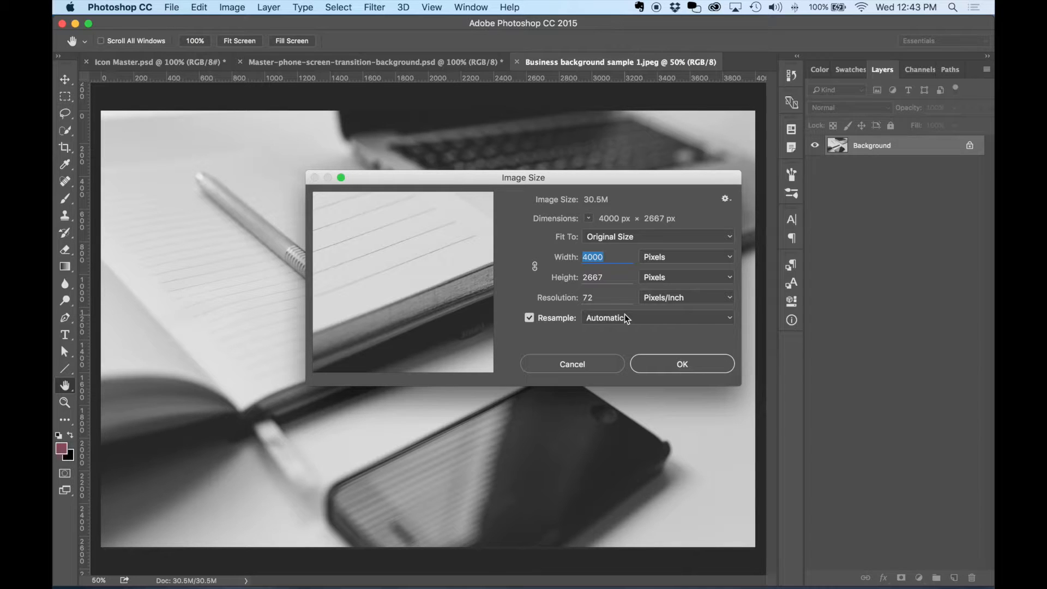
pyautogui.write('1500')
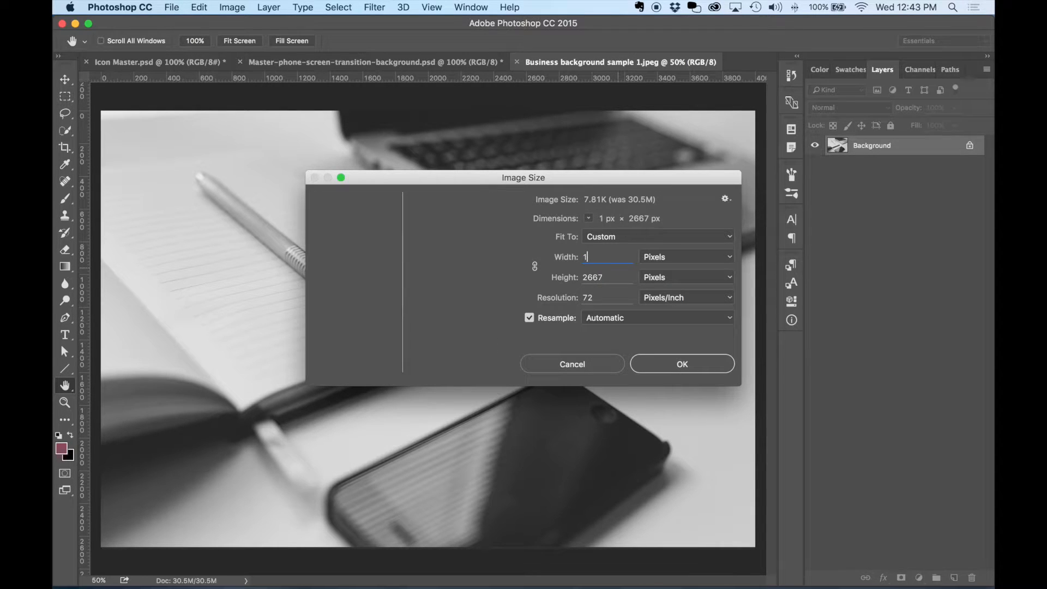
pyautogui.press('BackSpace')
pyautogui.press('BackSpace')
pyautogui.press('BackSpace')
pyautogui.press('BackSpace')
pyautogui.write('4000')
pyautogui.click(535, 267)
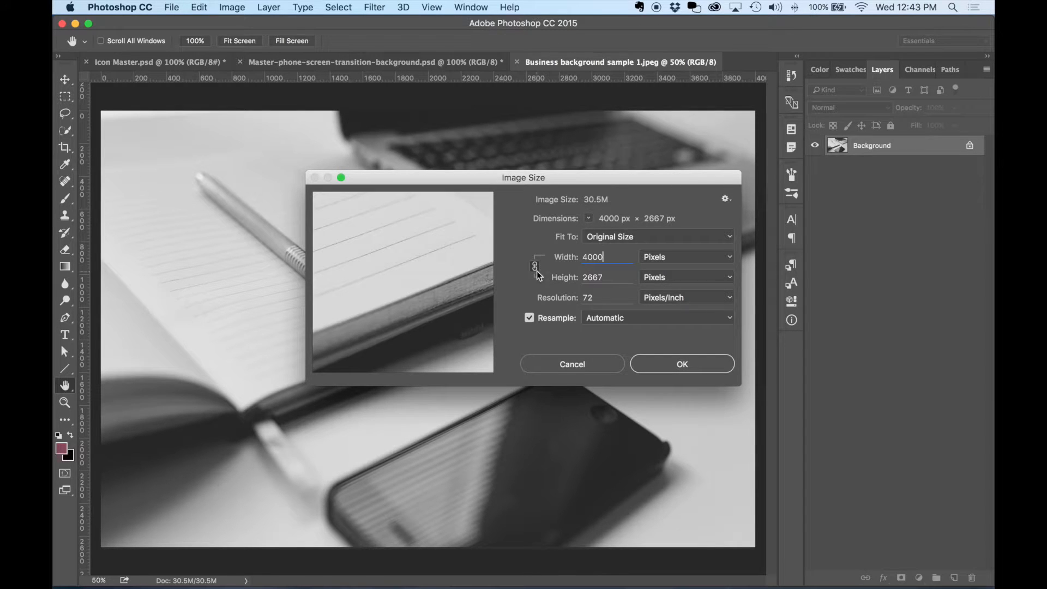
pyautogui.doubleClick(593, 257)
pyautogui.write('12')
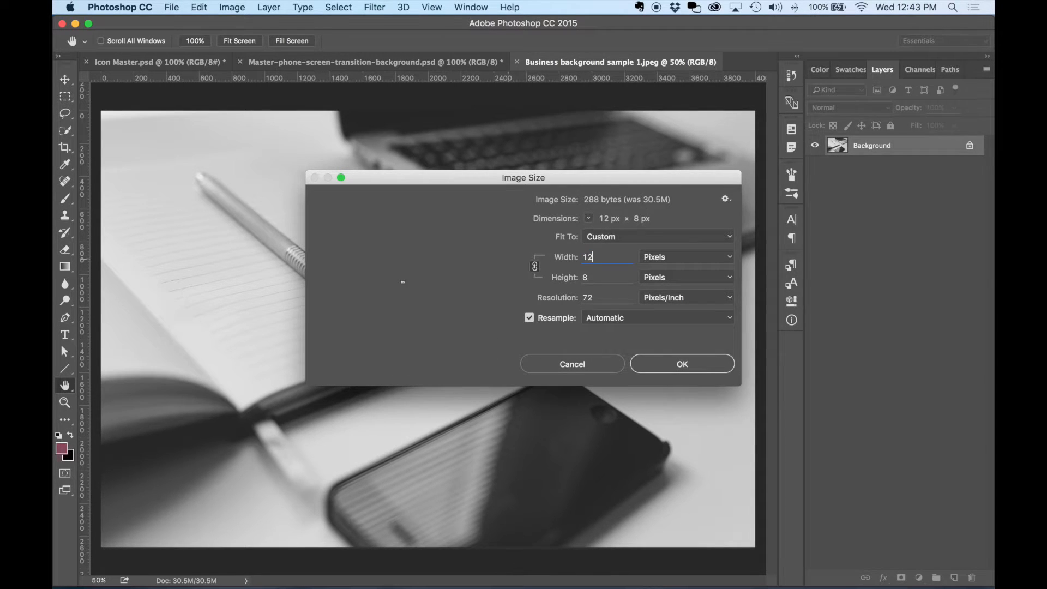
pyautogui.write('00')
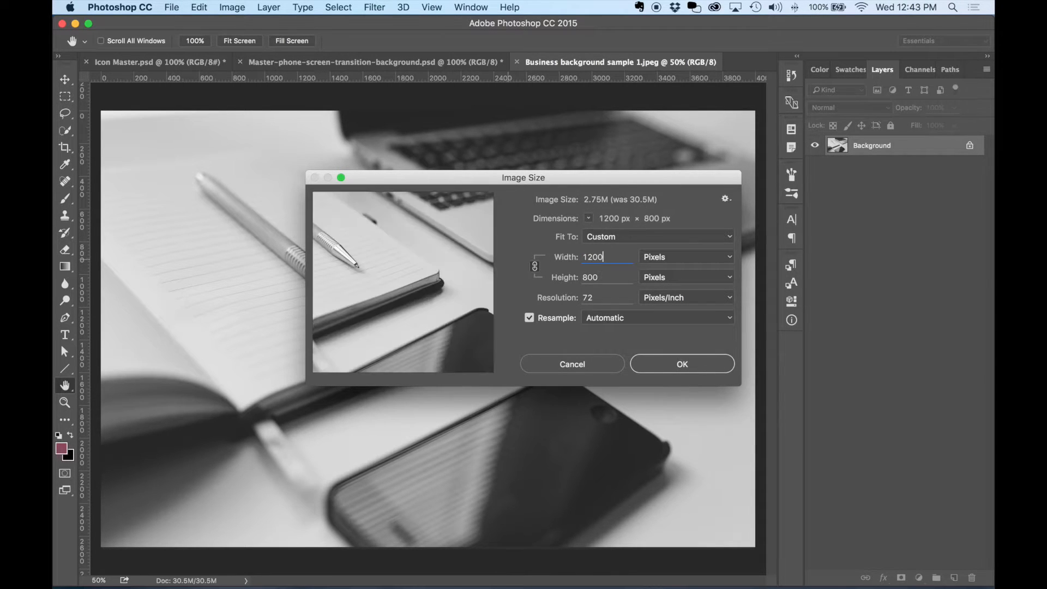
pyautogui.click(699, 364)
pyautogui.press('v')
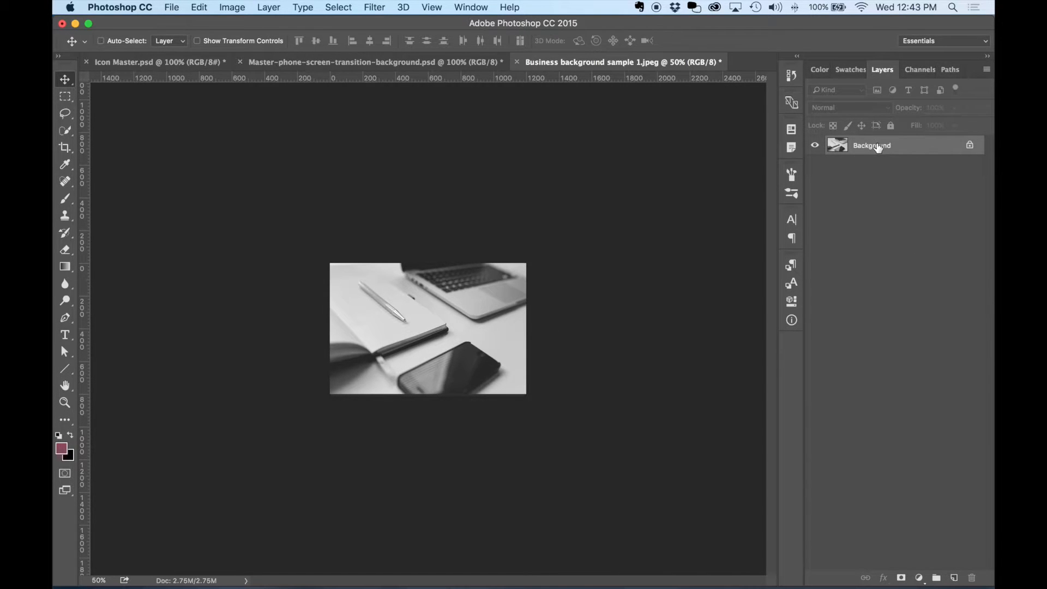
# Unlock the single layer and rename it Background.
pyautogui.keyDown('alt'); pyautogui.doubleClick(876, 146); pyautogui.keyUp('alt')
pyautogui.doubleClick(863, 146)
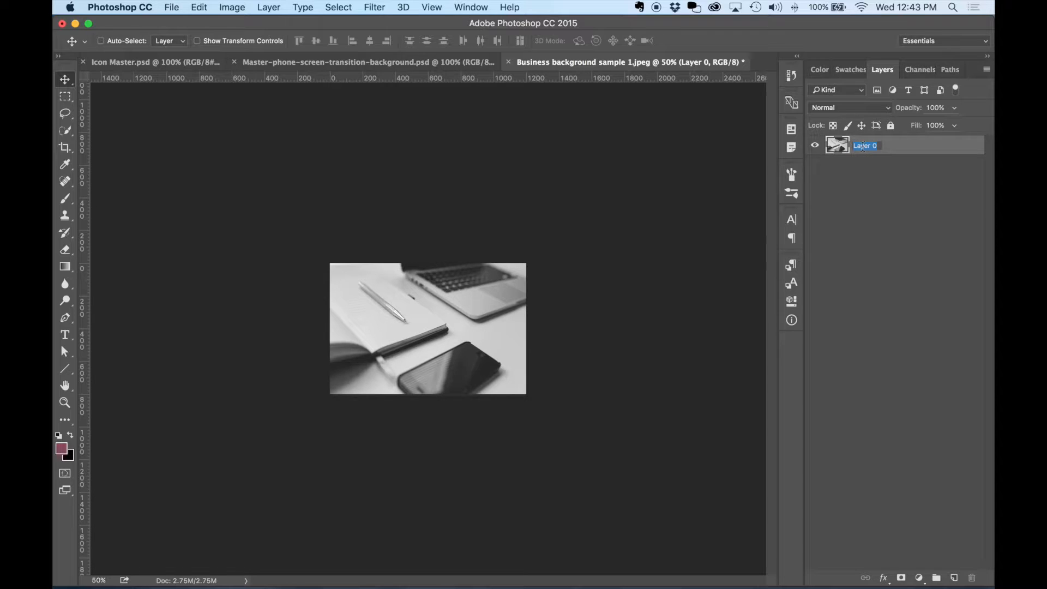
pyautogui.write('Background')
pyautogui.press('Return')
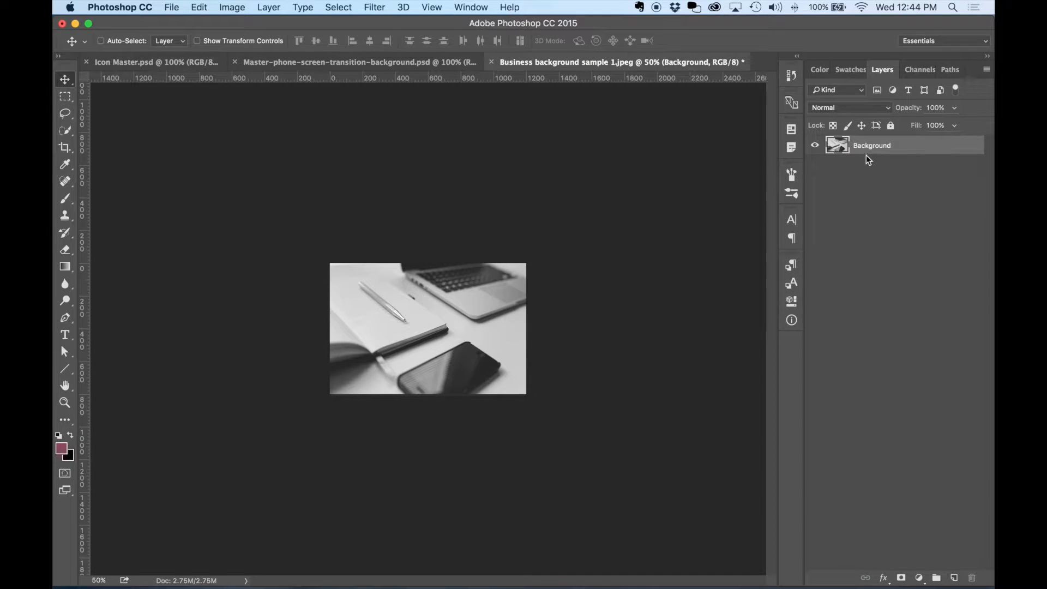
# Save the resized photo over the original JPEG, replacing the existing file.
pyautogui.click(174, 15)
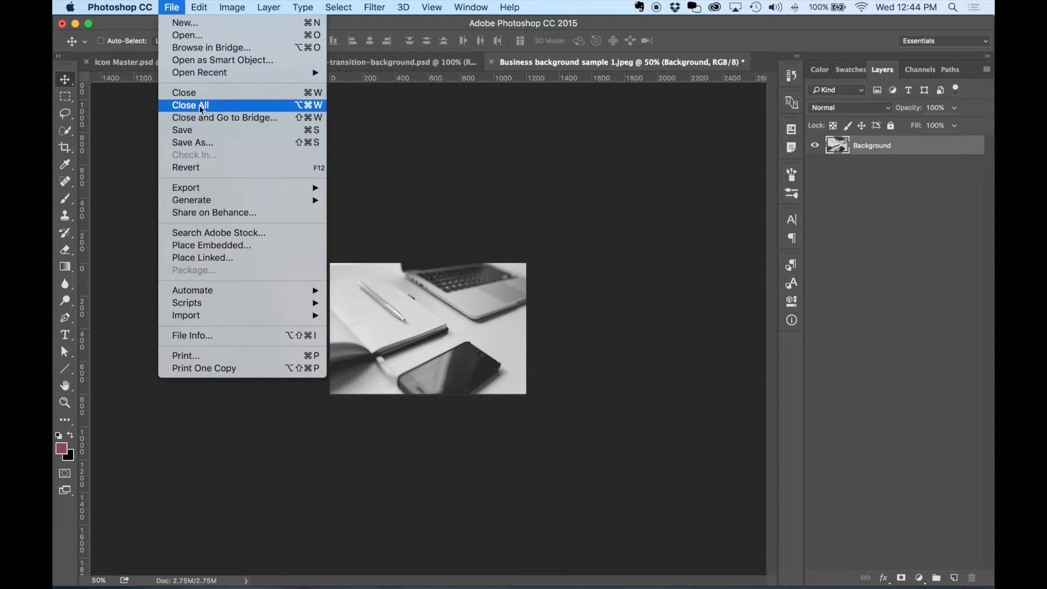
pyautogui.click(215, 142)
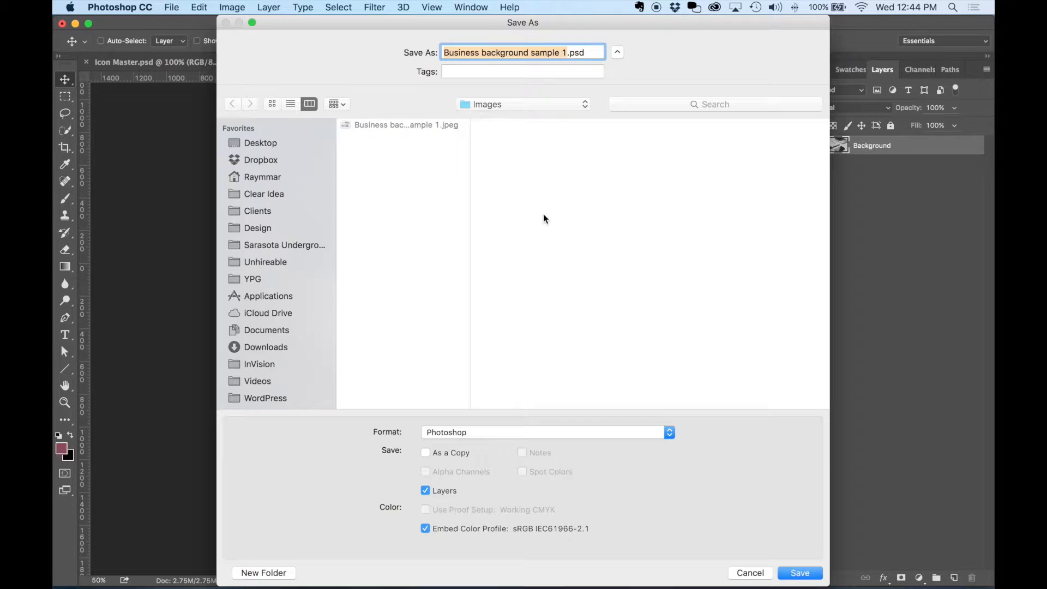
pyautogui.click(415, 128)
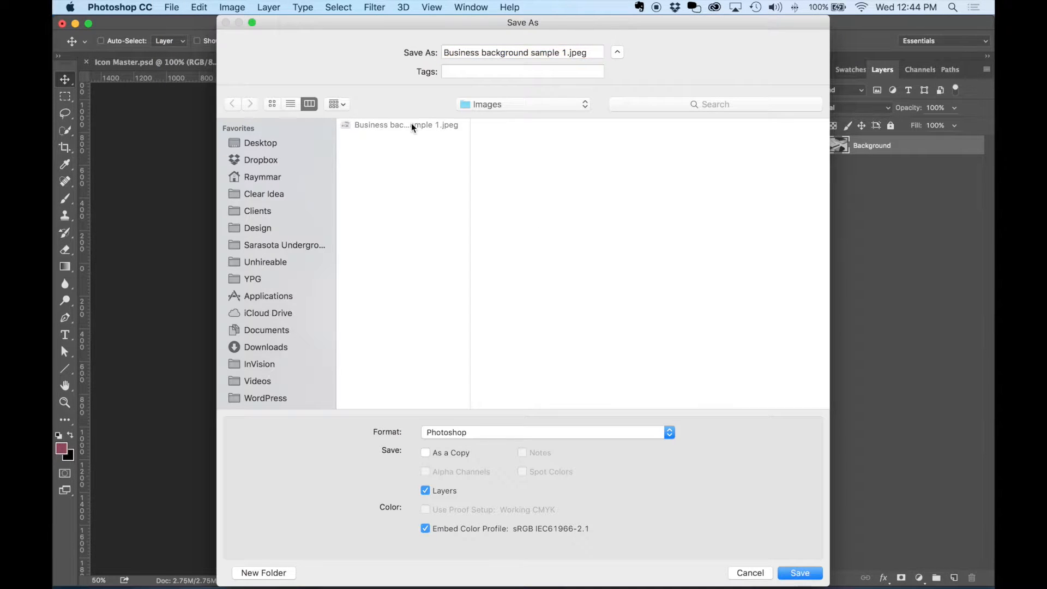
pyautogui.click(797, 571)
pyautogui.click(615, 106)
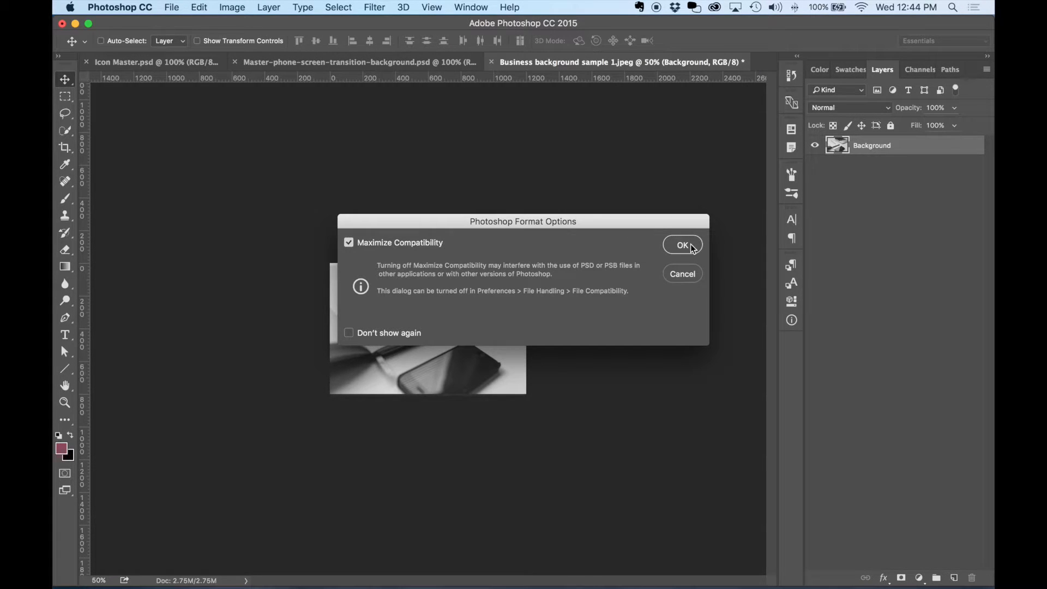
pyautogui.click(683, 246)
# Save the document again, then start another Save As with a different file format.
pyautogui.click(171, 8)
pyautogui.click(204, 135)
pyautogui.click(172, 8)
pyautogui.click(189, 148)
pyautogui.click(473, 433)
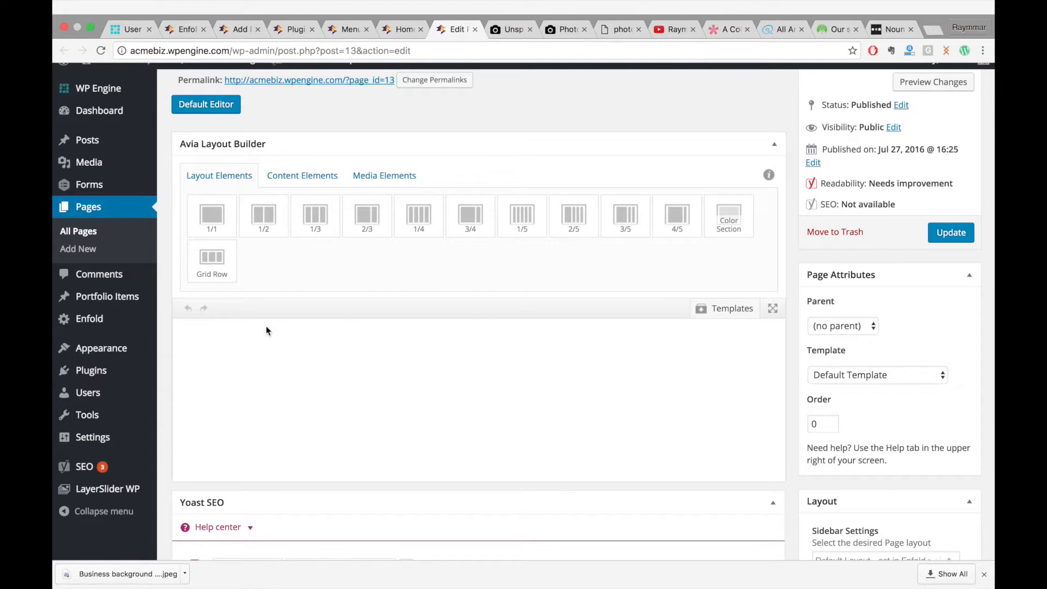
# Expand the Avia Layout Builder to full screen and drag a Color Section onto the empty page.
pyautogui.click(770, 309)
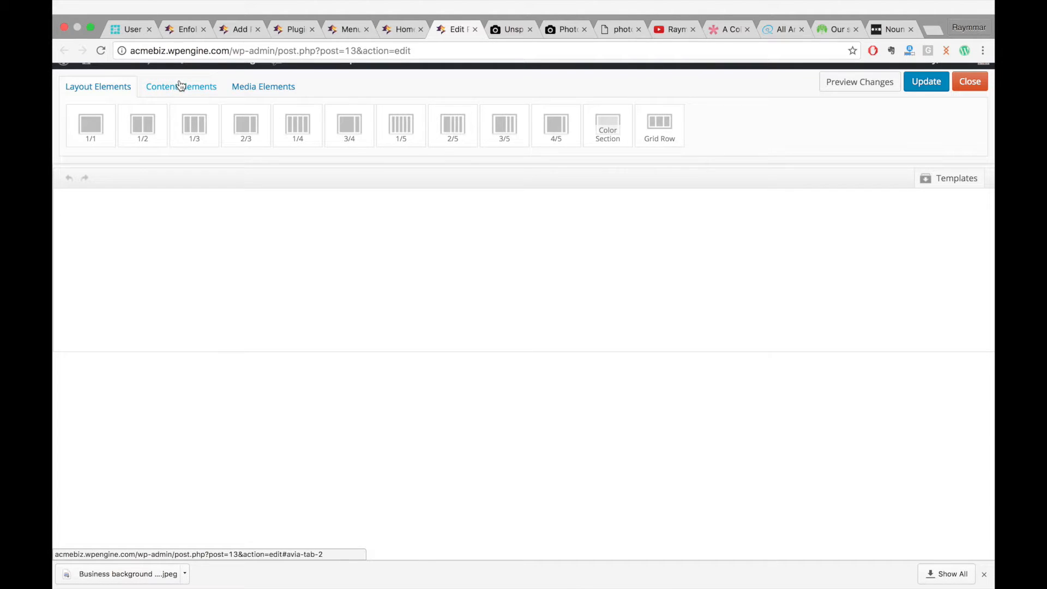
pyautogui.moveTo(616, 120); pyautogui.dragTo(558, 262)
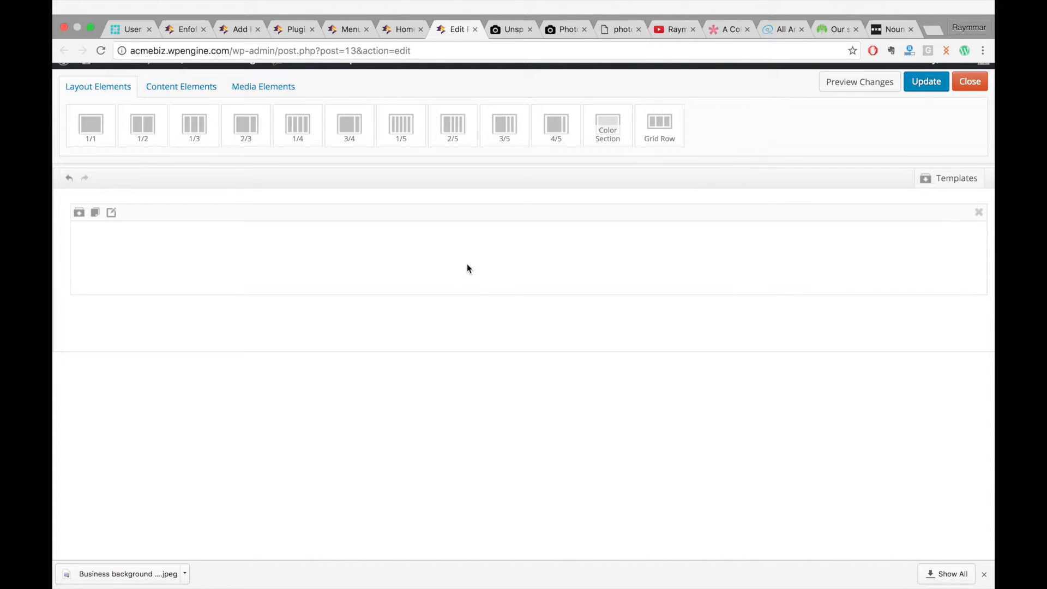
# Upload the smaller Business background sample 1.jpg as the Color Section's background image.
pyautogui.click(113, 212)
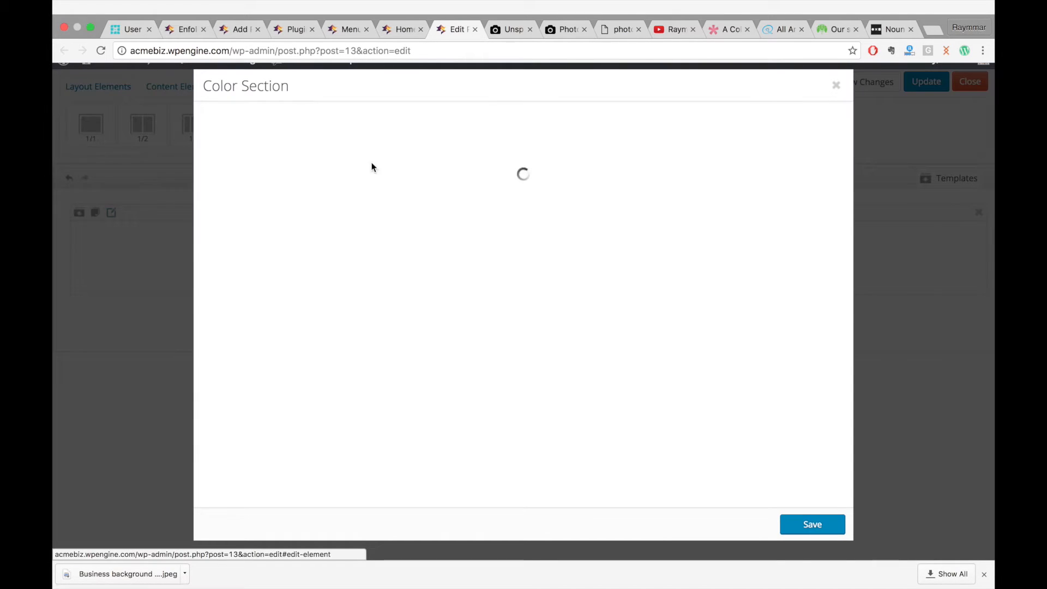
pyautogui.click(328, 127)
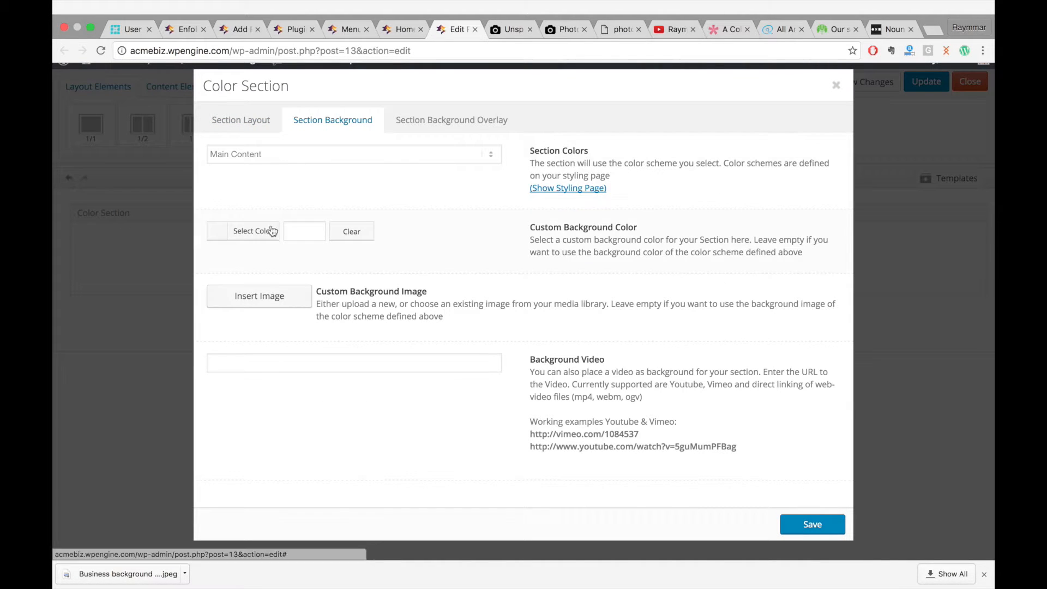
pyautogui.click(277, 295)
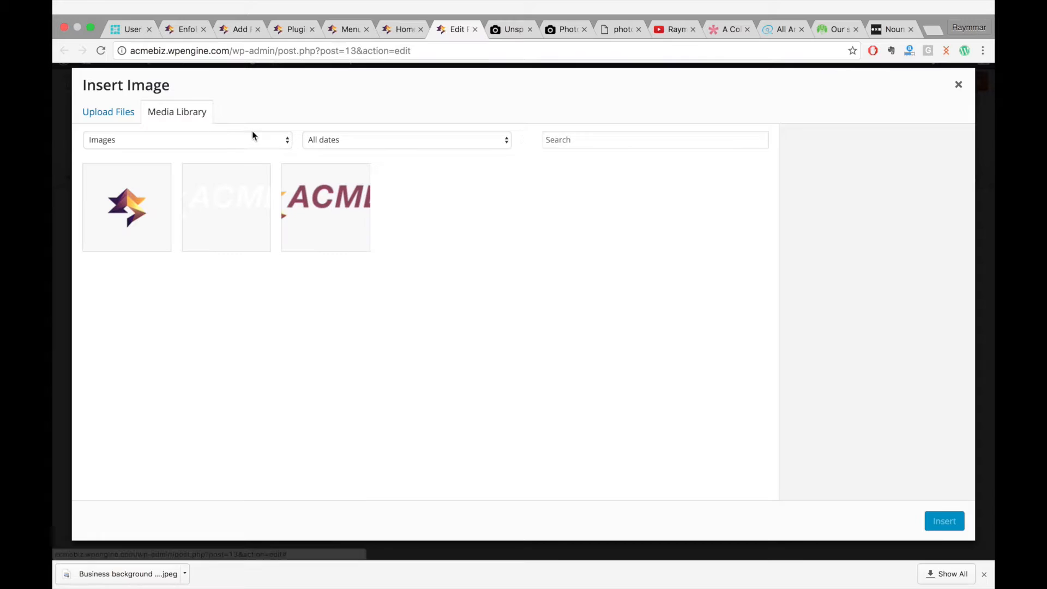
pyautogui.click(113, 120)
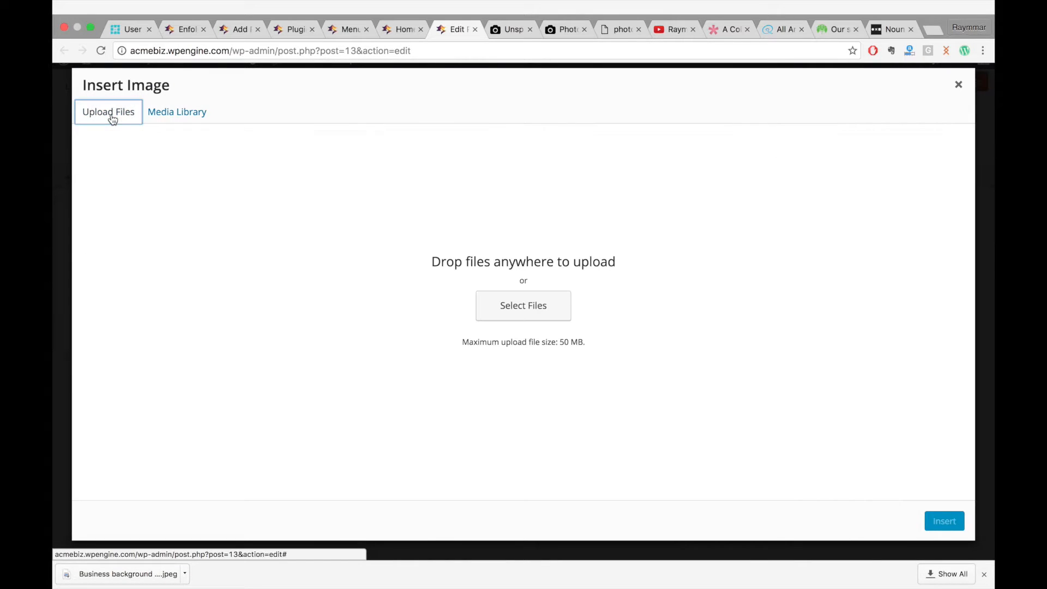
pyautogui.click(521, 301)
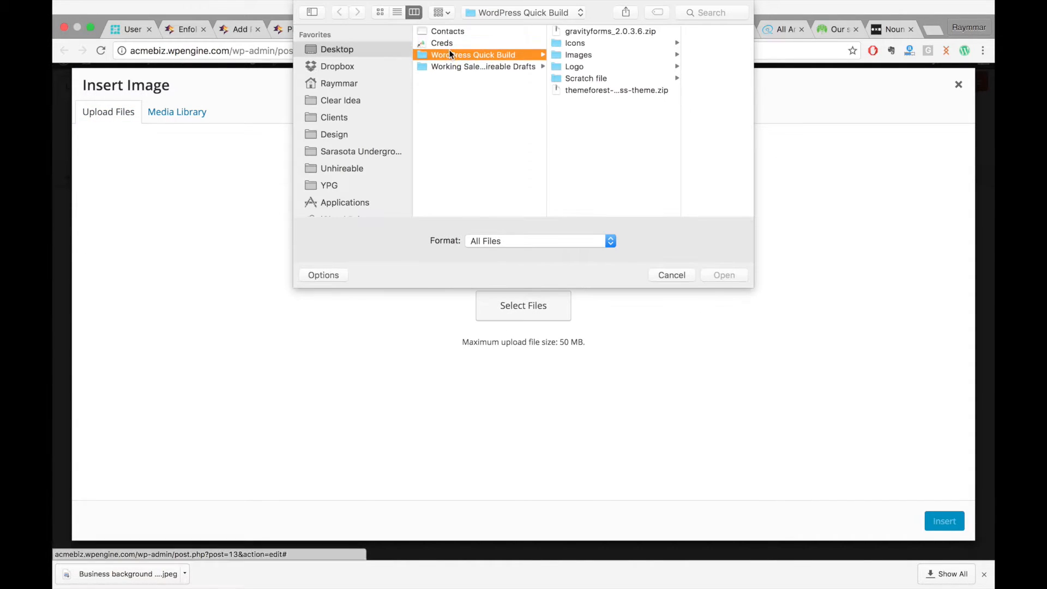
pyautogui.click(581, 56)
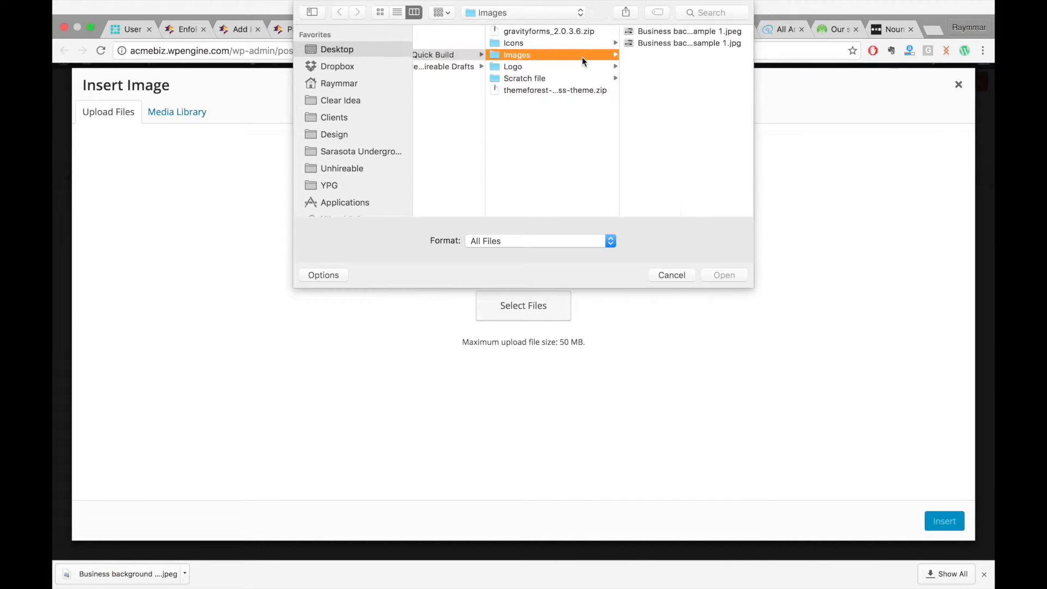
pyautogui.click(709, 31)
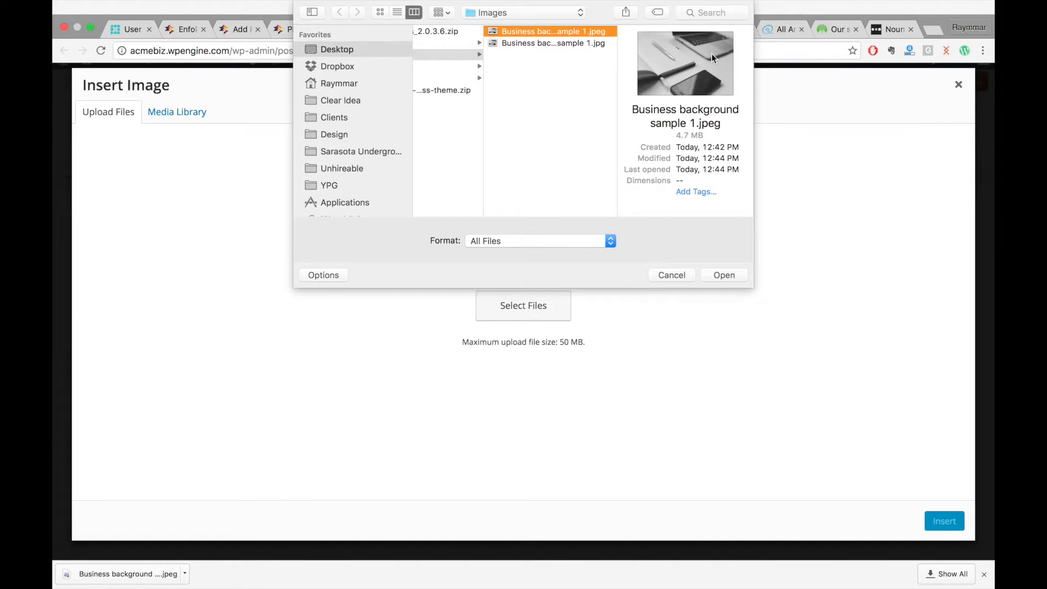
pyautogui.click(550, 42)
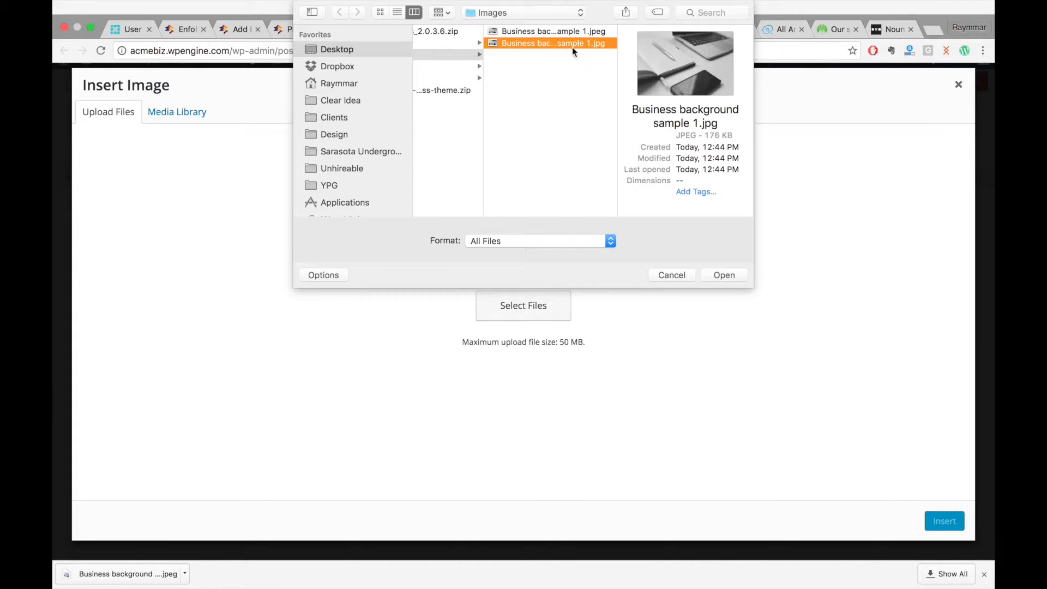
pyautogui.click(720, 277)
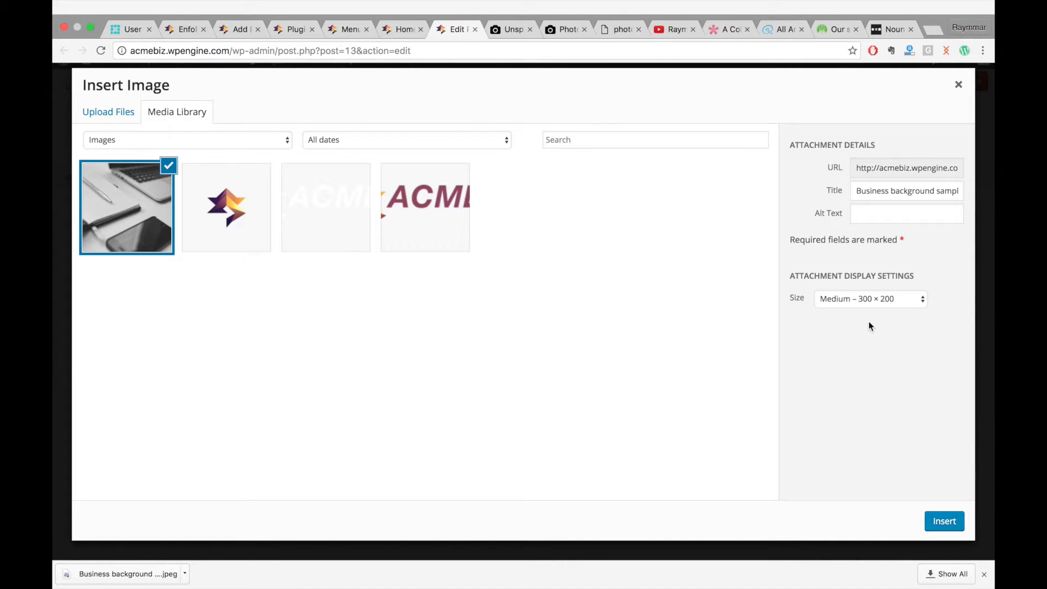
# Choose Full Size 1200 × 800 and insert the photo as the section background.
pyautogui.click(863, 306)
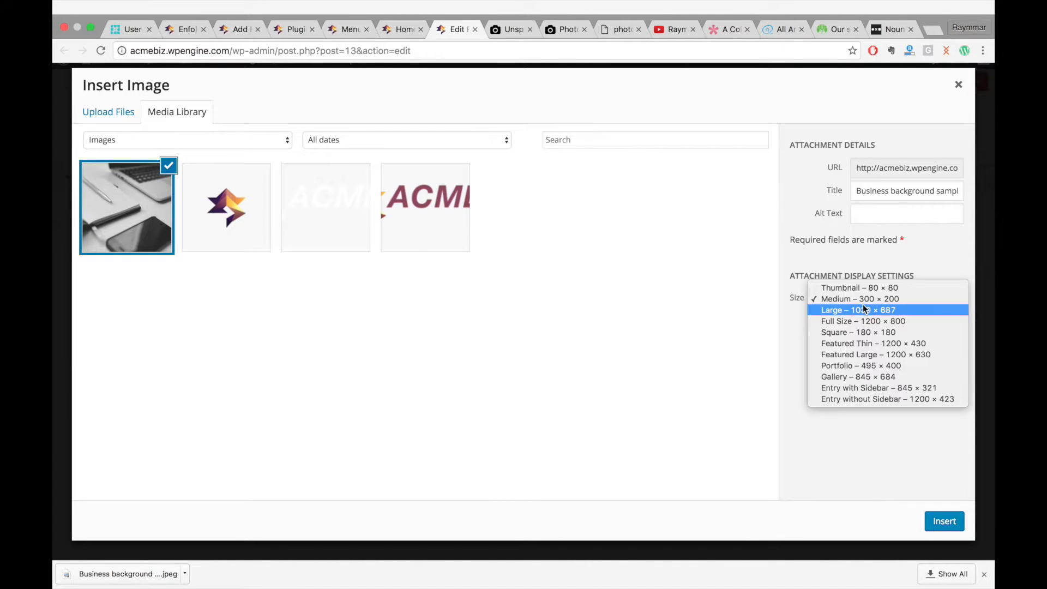
pyautogui.click(861, 299)
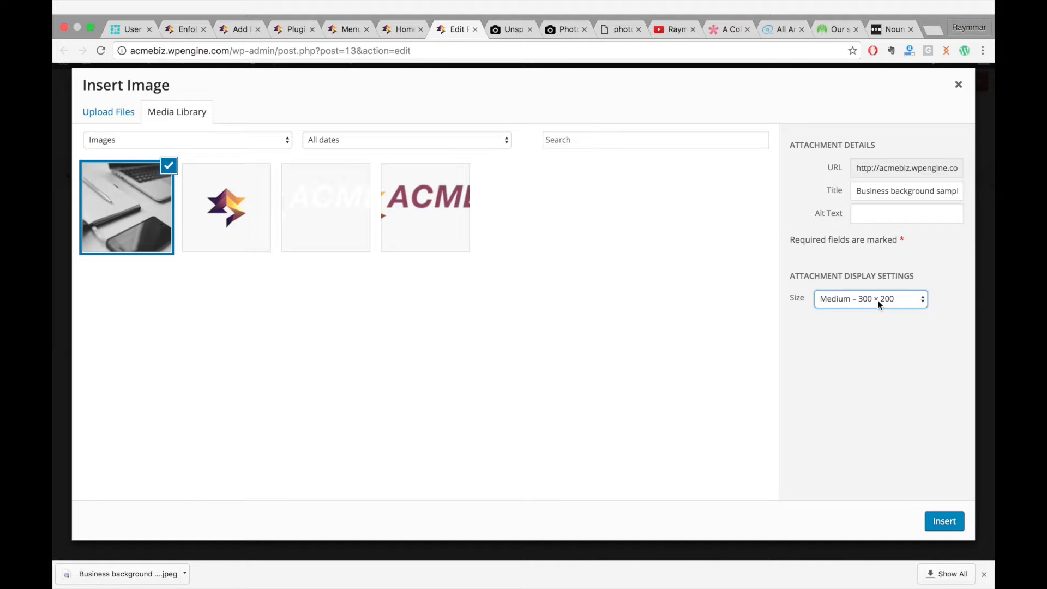
pyautogui.click(878, 299)
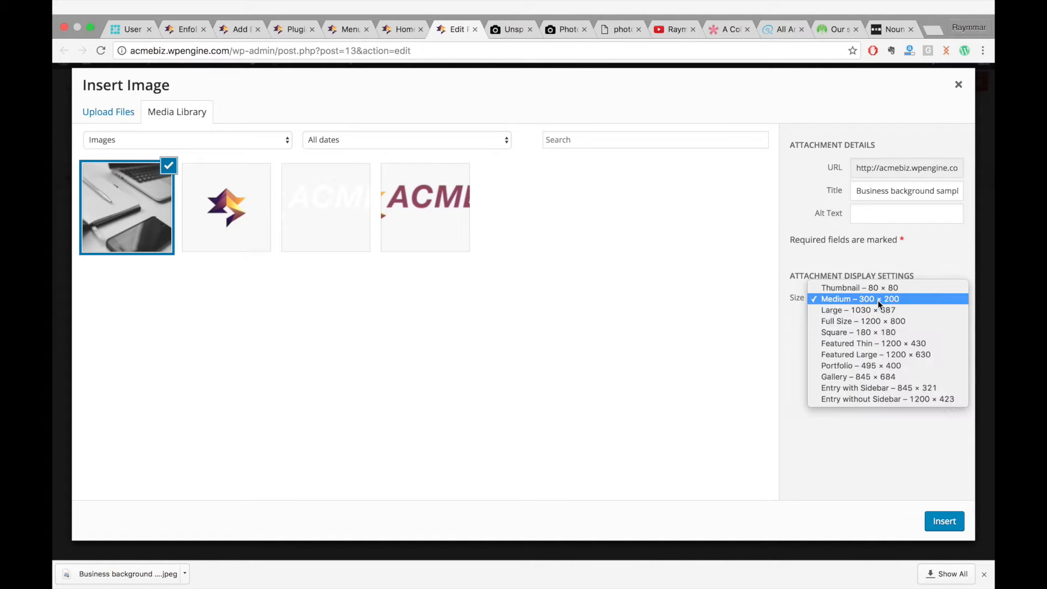
pyautogui.click(869, 321)
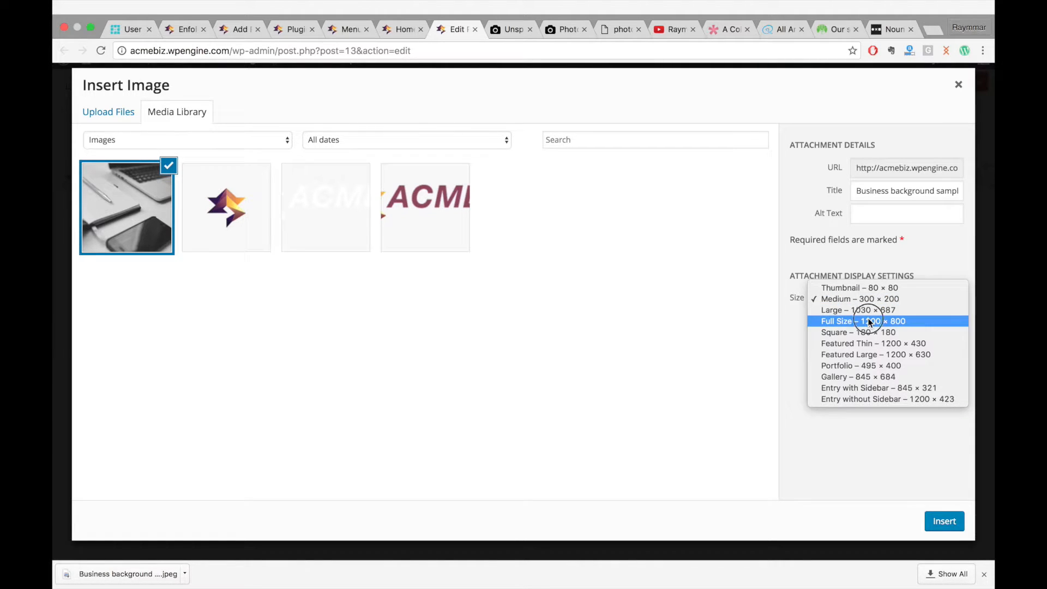
pyautogui.click(945, 520)
pyautogui.scroll(-10, 648, 397)
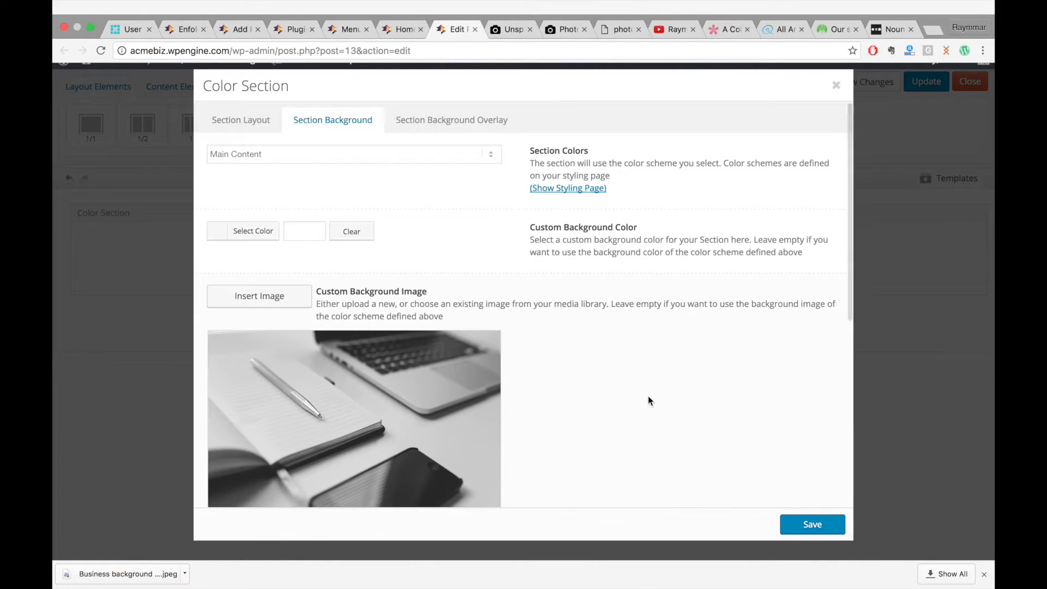
# Set the background to Parallax, Center Center and Stretch to fit, then save the section.
pyautogui.scroll(-5, 648, 397)
pyautogui.scroll(-3, 648, 394)
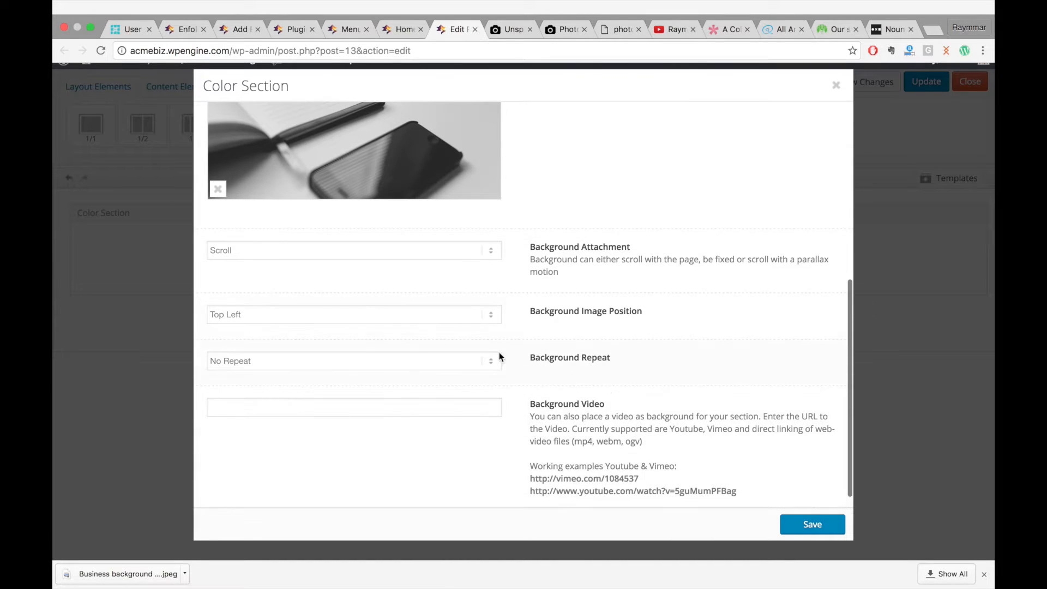
pyautogui.click(364, 252)
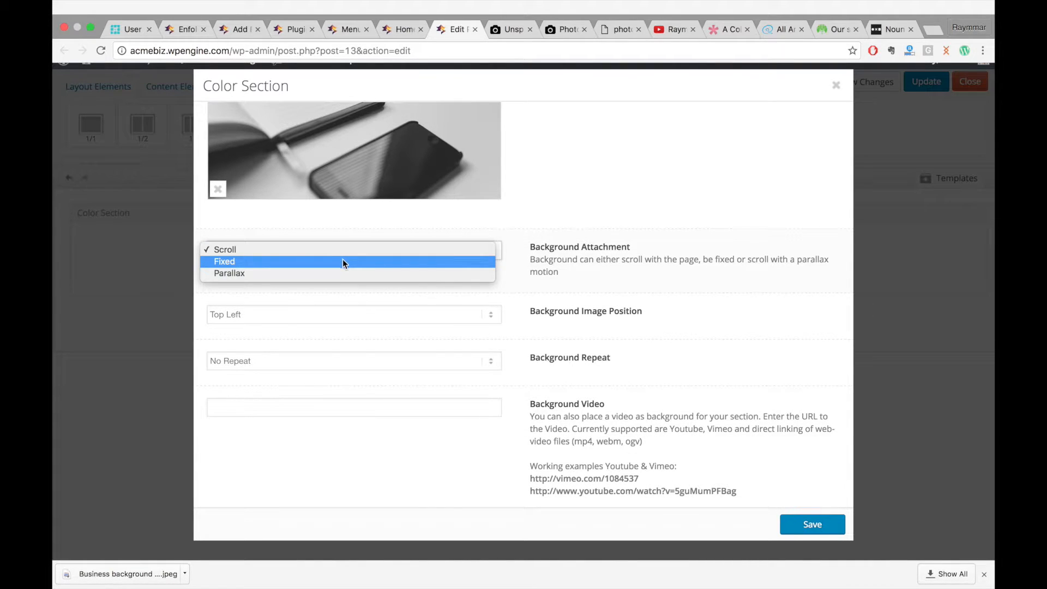
pyautogui.click(351, 271)
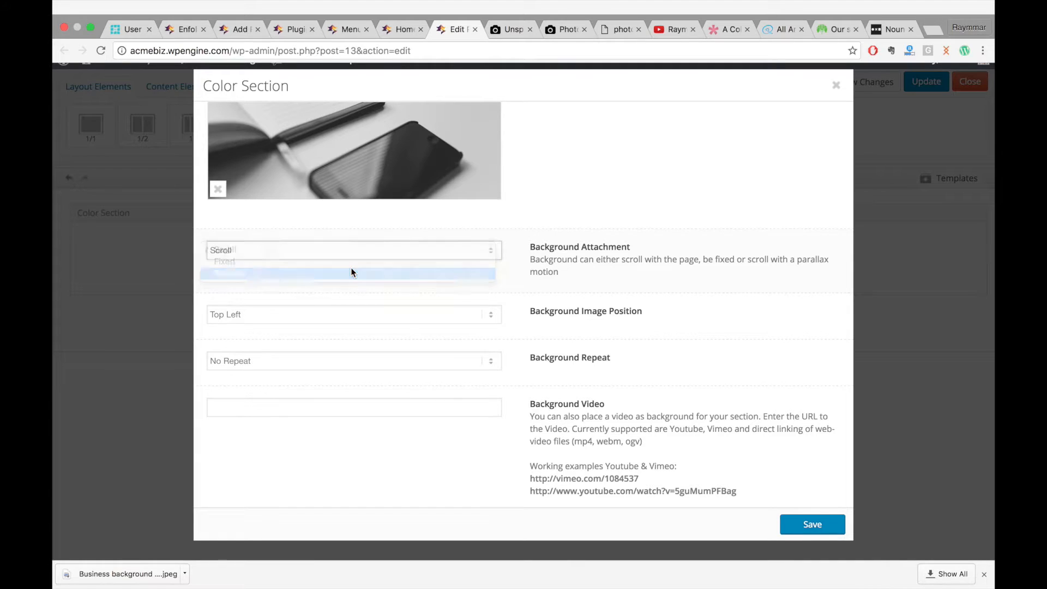
pyautogui.click(359, 314)
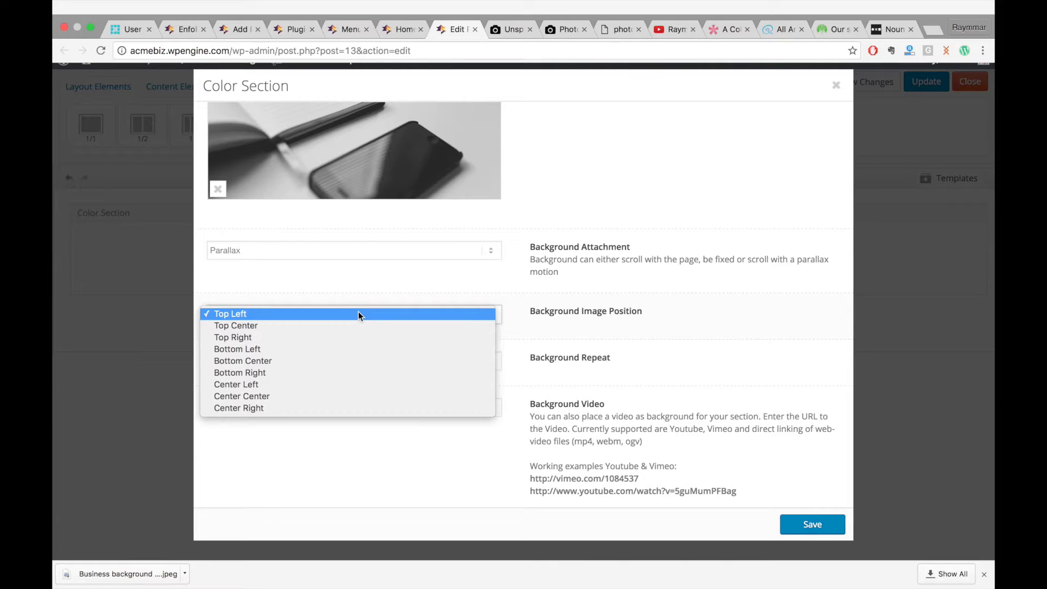
pyautogui.click(305, 394)
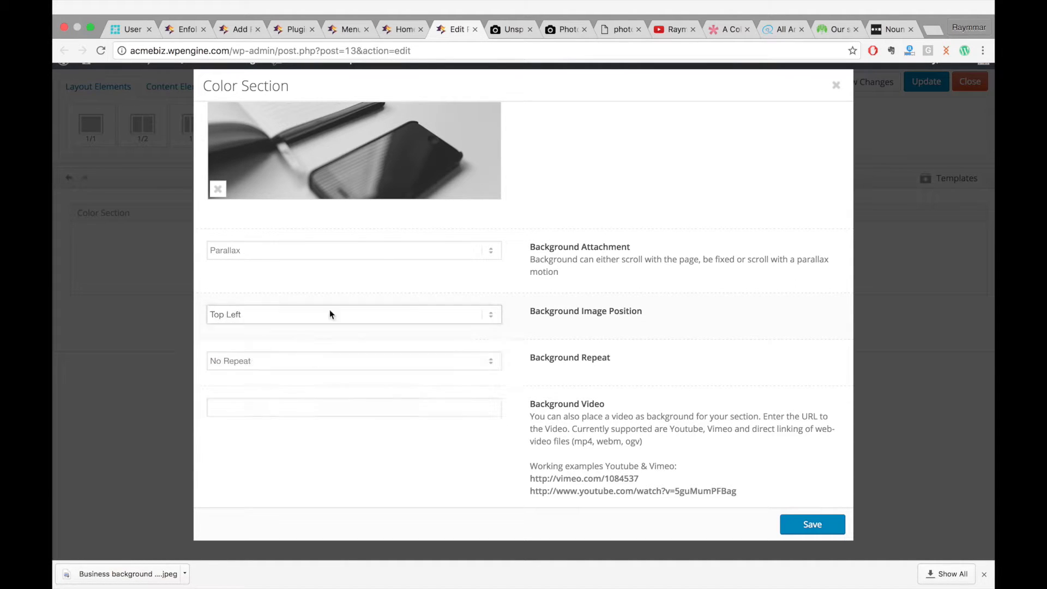
pyautogui.scroll(2, 385, 213)
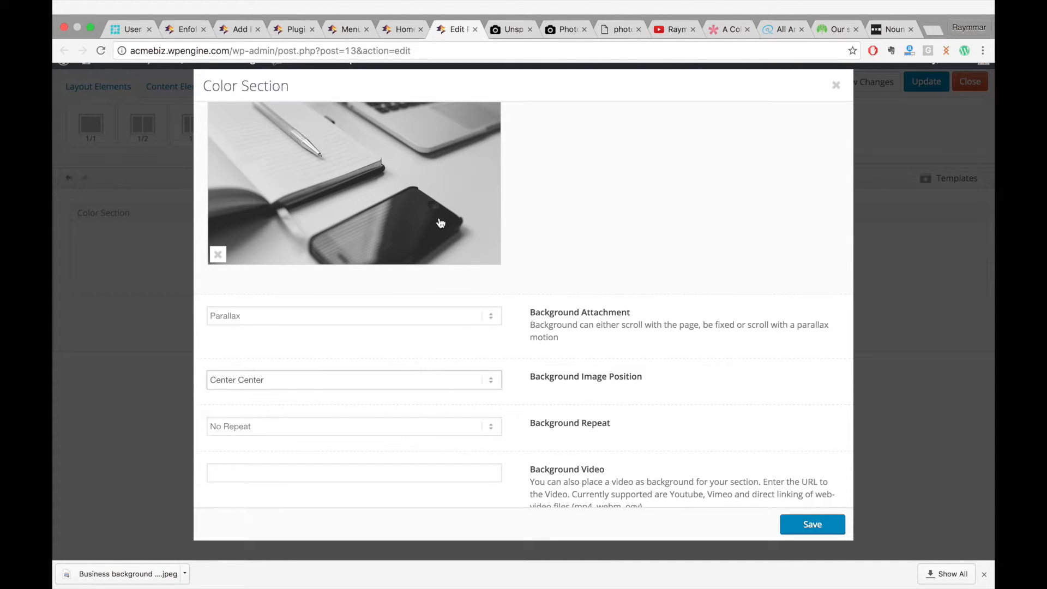
pyautogui.click(309, 428)
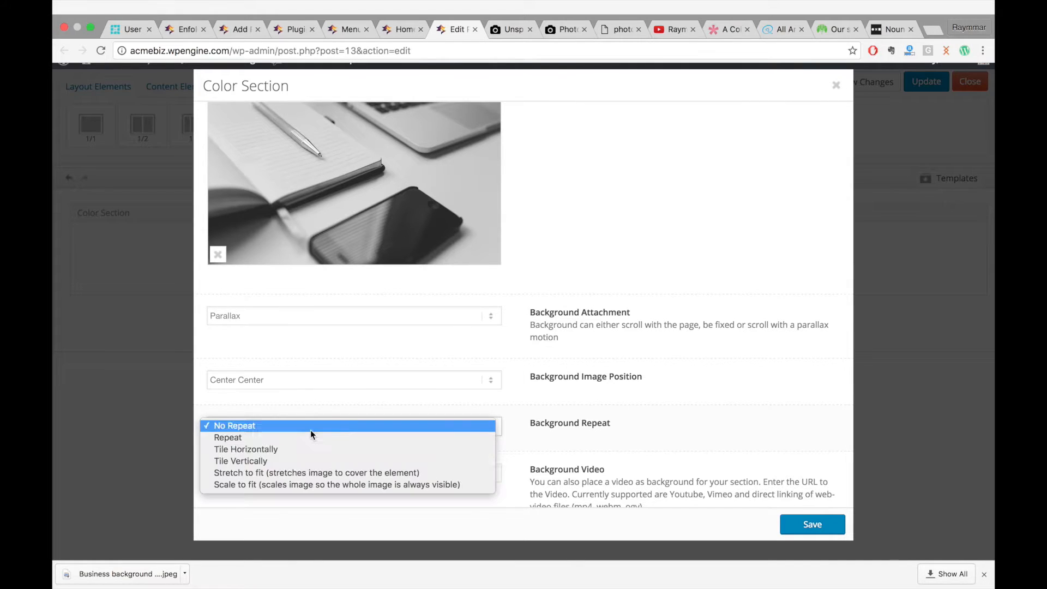
pyautogui.click(292, 474)
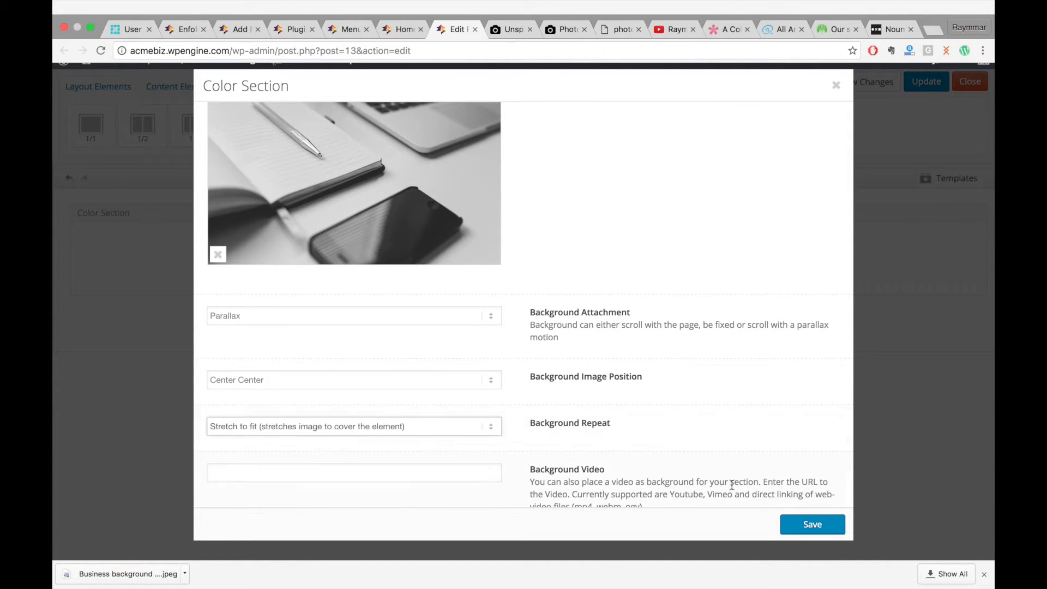
pyautogui.click(808, 526)
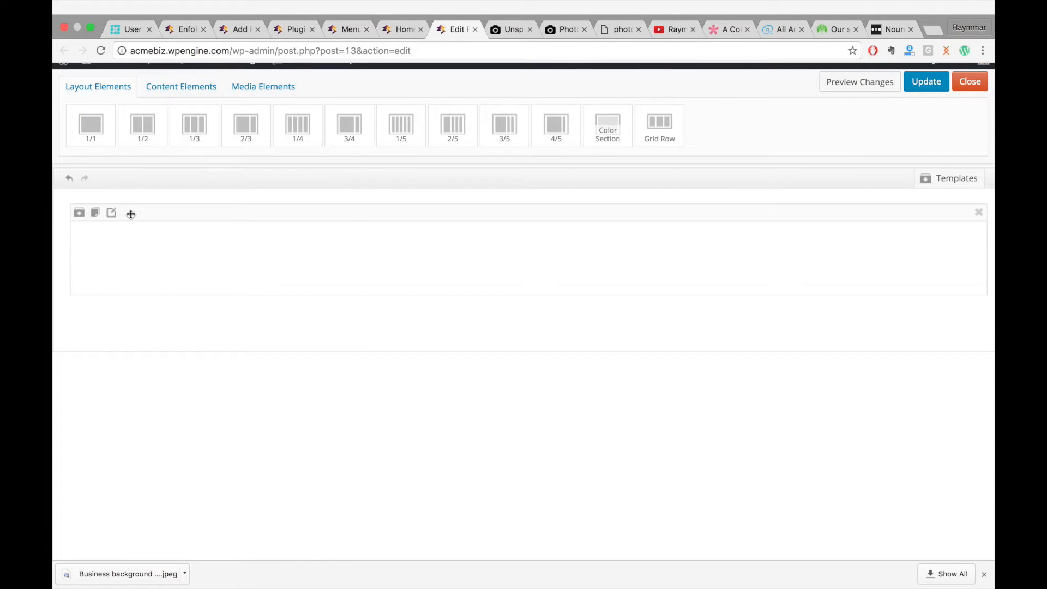
# Give the Color Section a 75% minimum height and a scroll-down arrow, save, and update the page.
pyautogui.click(112, 213)
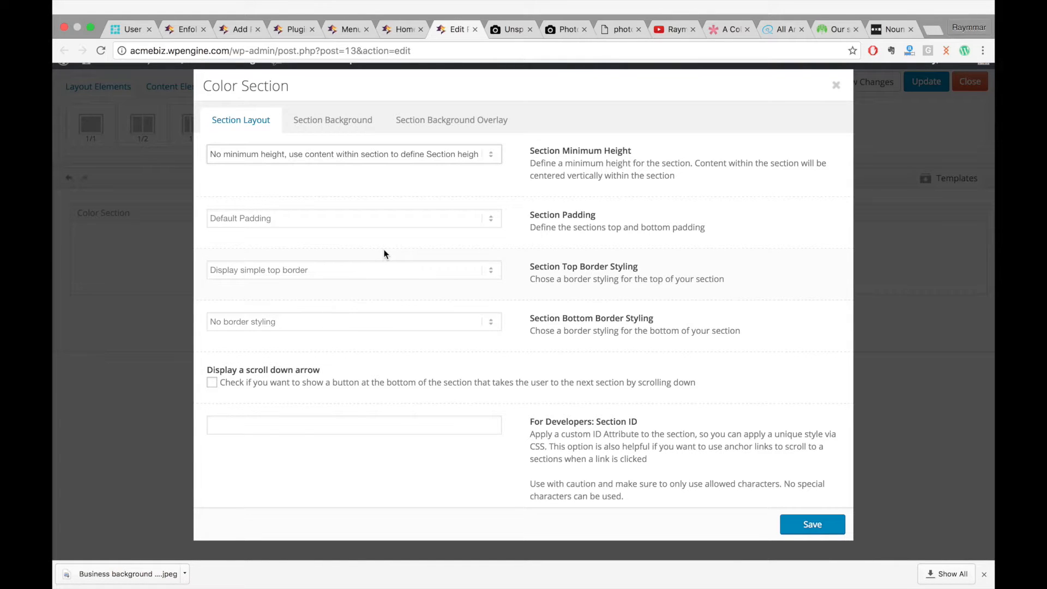
pyautogui.click(297, 153)
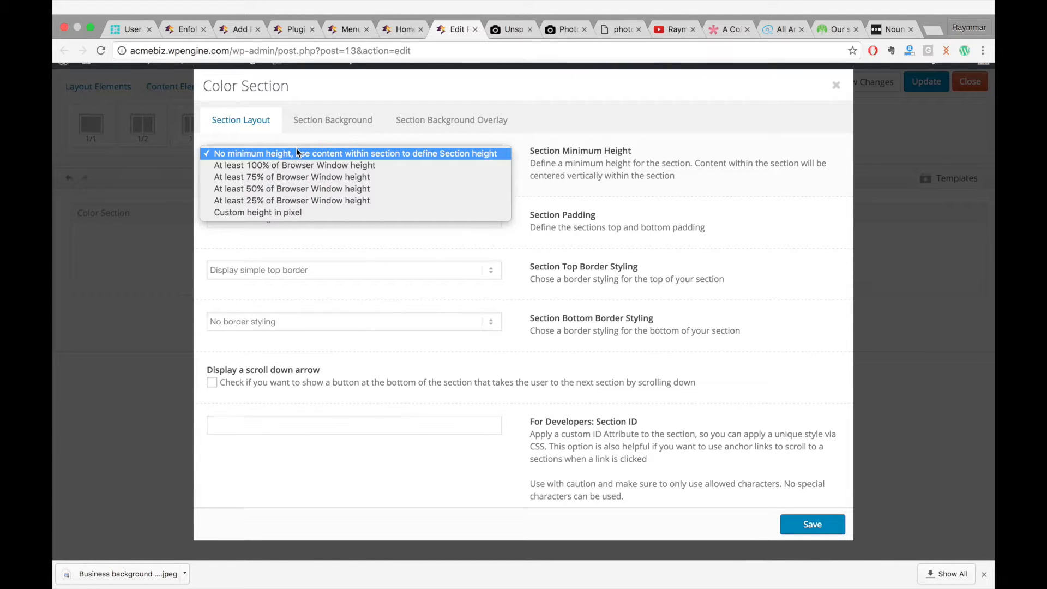
pyautogui.click(301, 178)
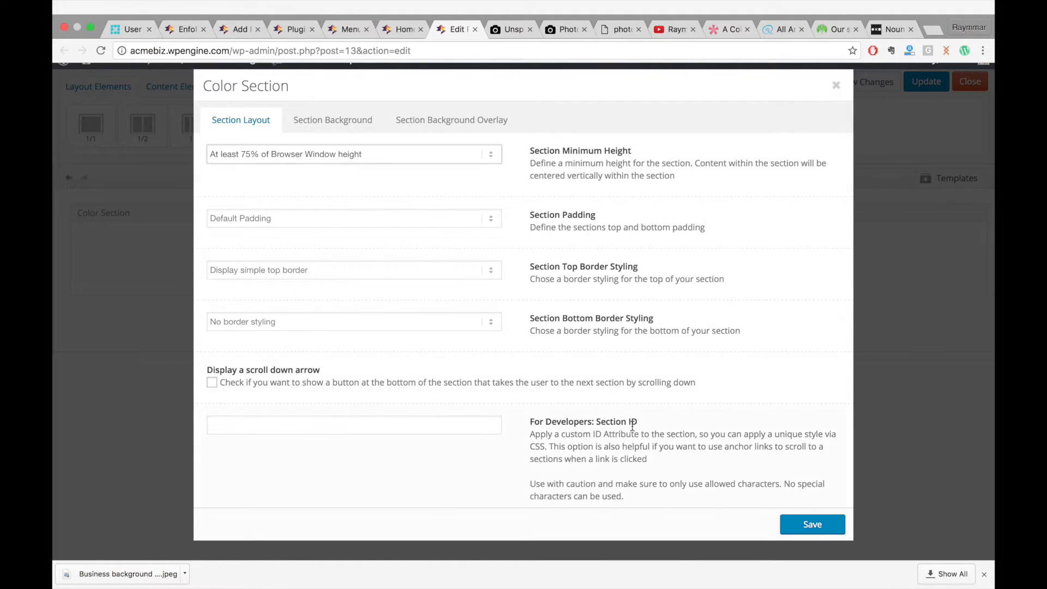
pyautogui.click(273, 382)
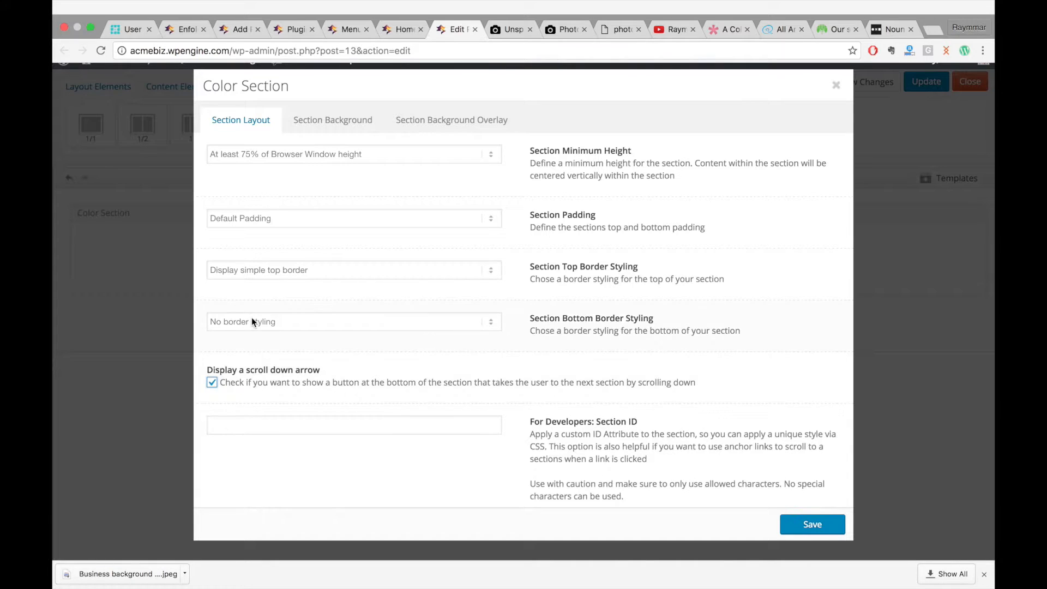
pyautogui.click(796, 524)
pyautogui.click(933, 88)
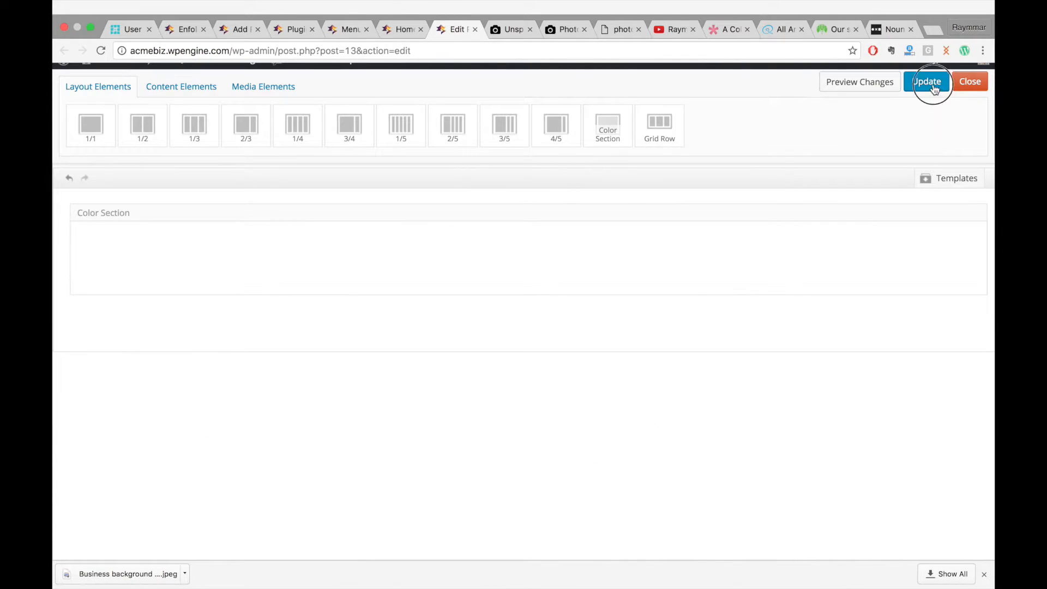
# Reload the live Home page and scroll to check the full-width photo section.
pyautogui.click(403, 32)
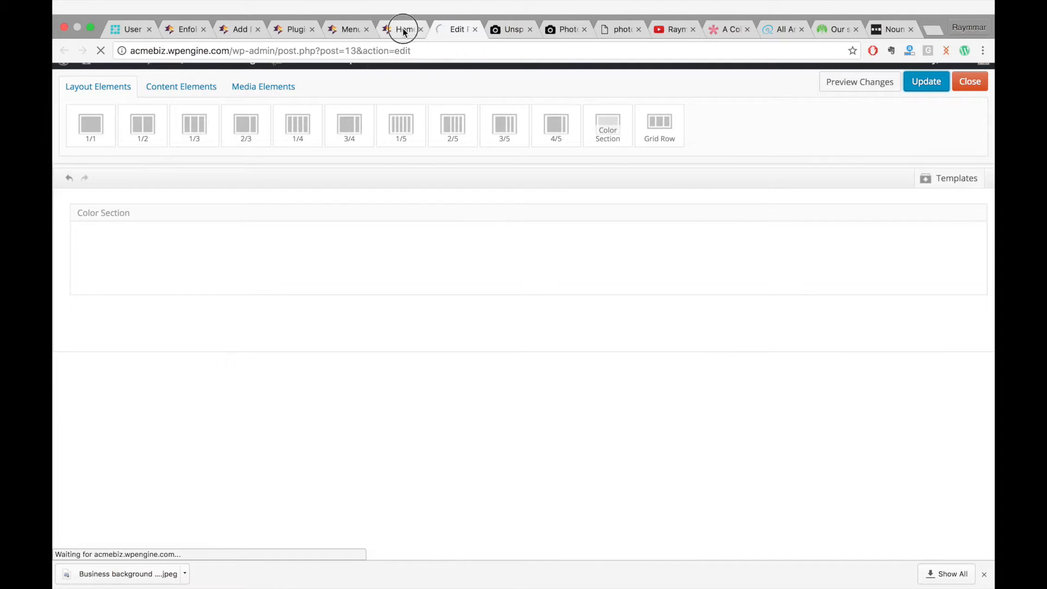
pyautogui.click(326, 50)
pyautogui.press('Return')
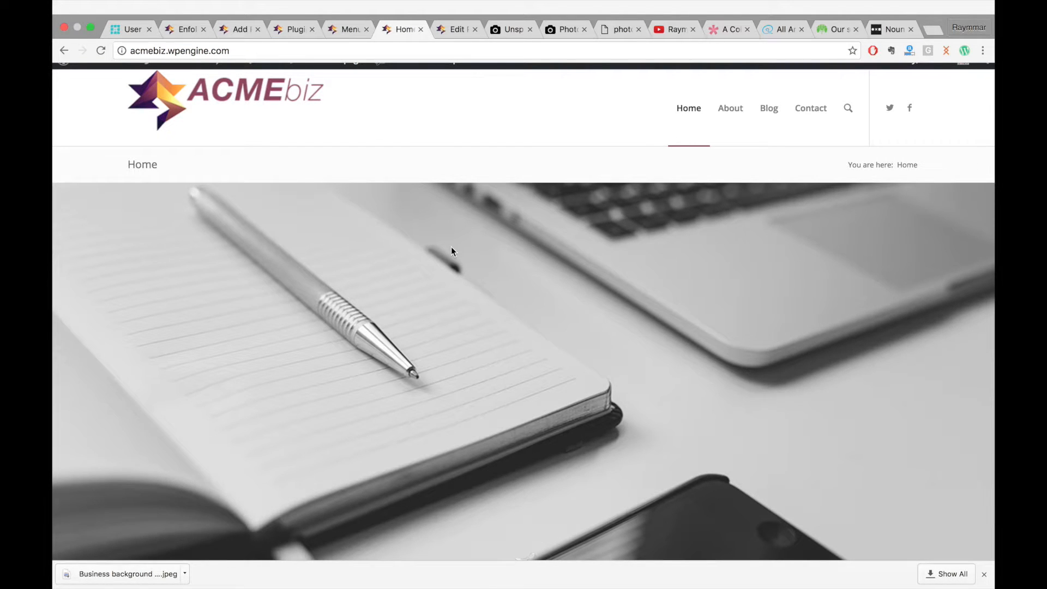
pyautogui.scroll(-3, 450, 251)
pyautogui.scroll(3, 450, 251)
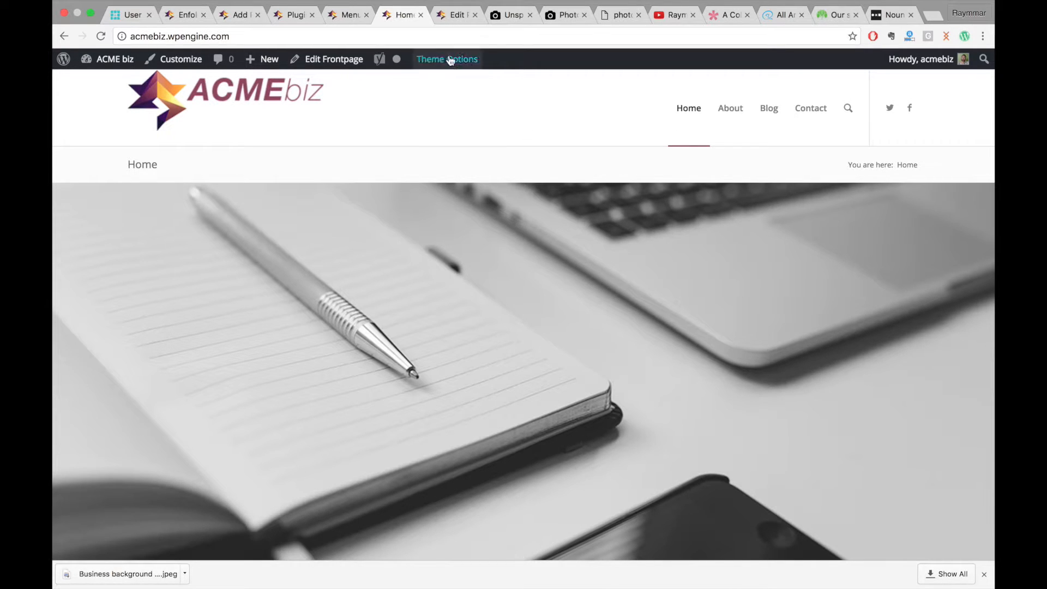
pyautogui.click(450, 18)
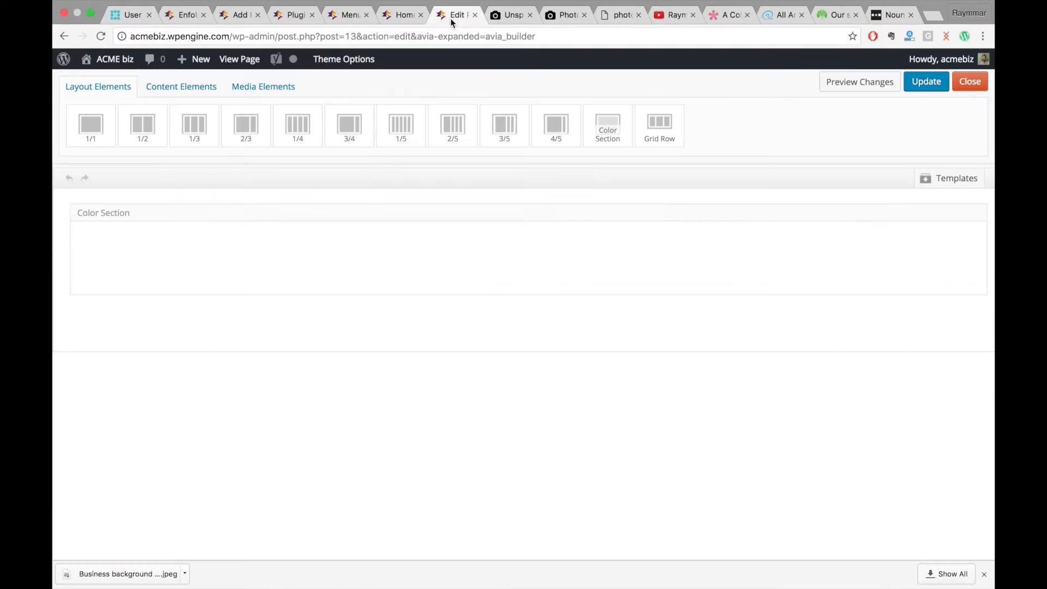
# Set the Home page to No Sidebar and its Title Bar to Hide both.
pyautogui.click(965, 82)
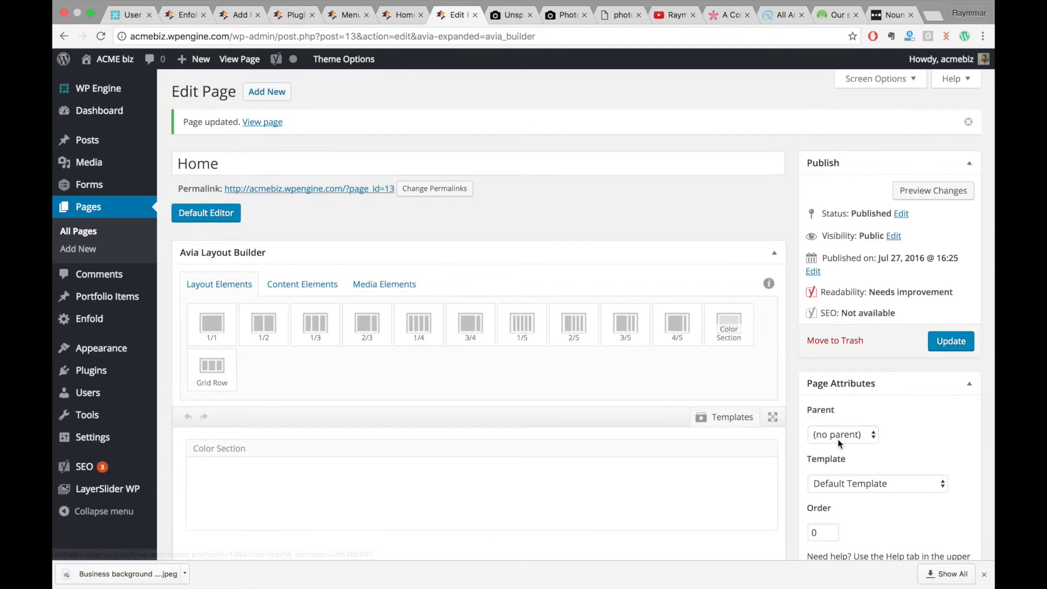
pyautogui.scroll(-9, 837, 439)
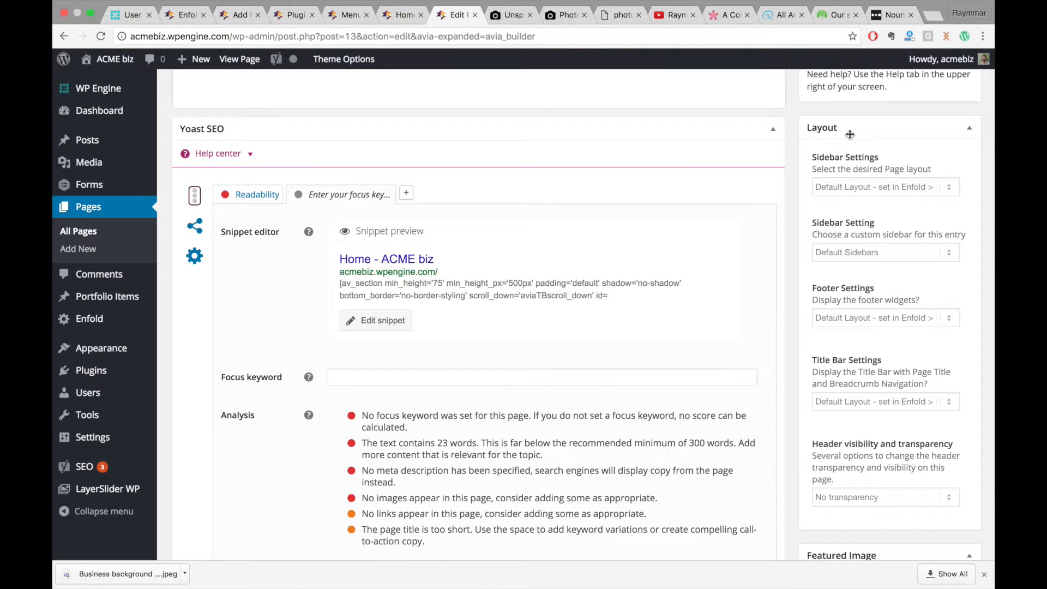
pyautogui.click(872, 188)
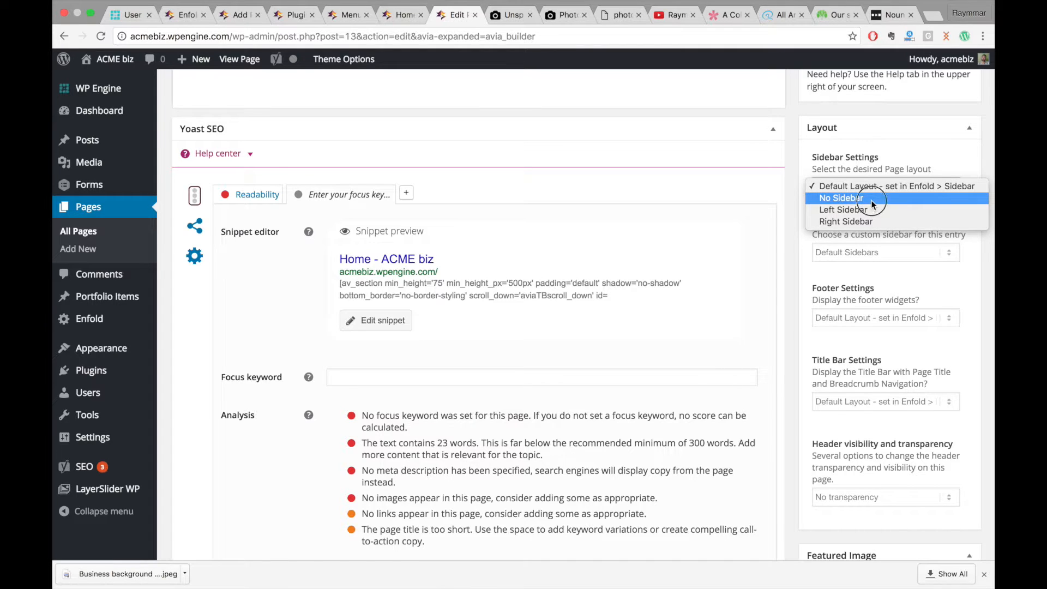
pyautogui.click(871, 201)
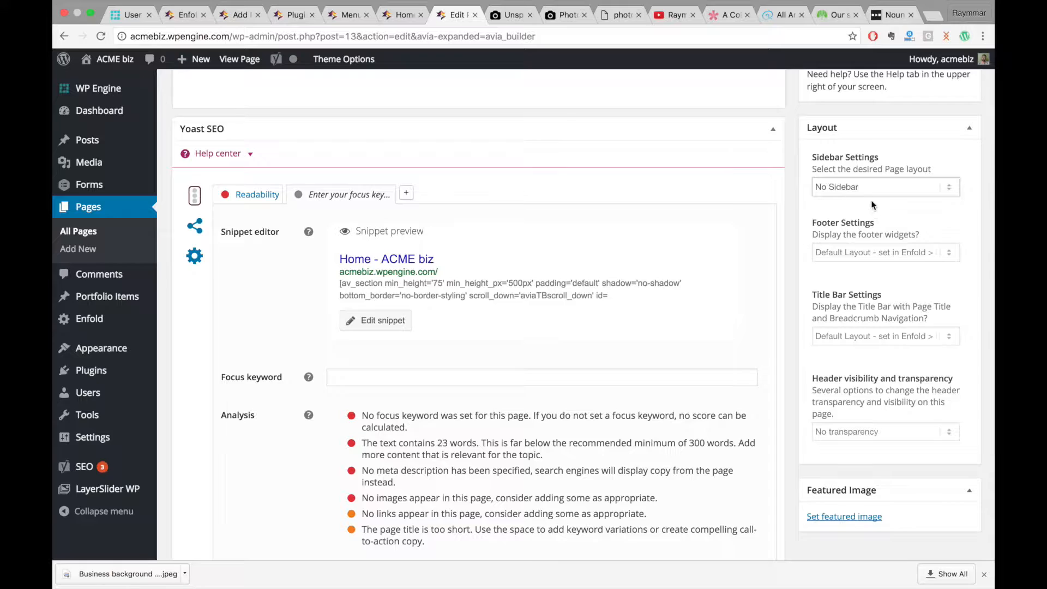
pyautogui.scroll(-1, 903, 430)
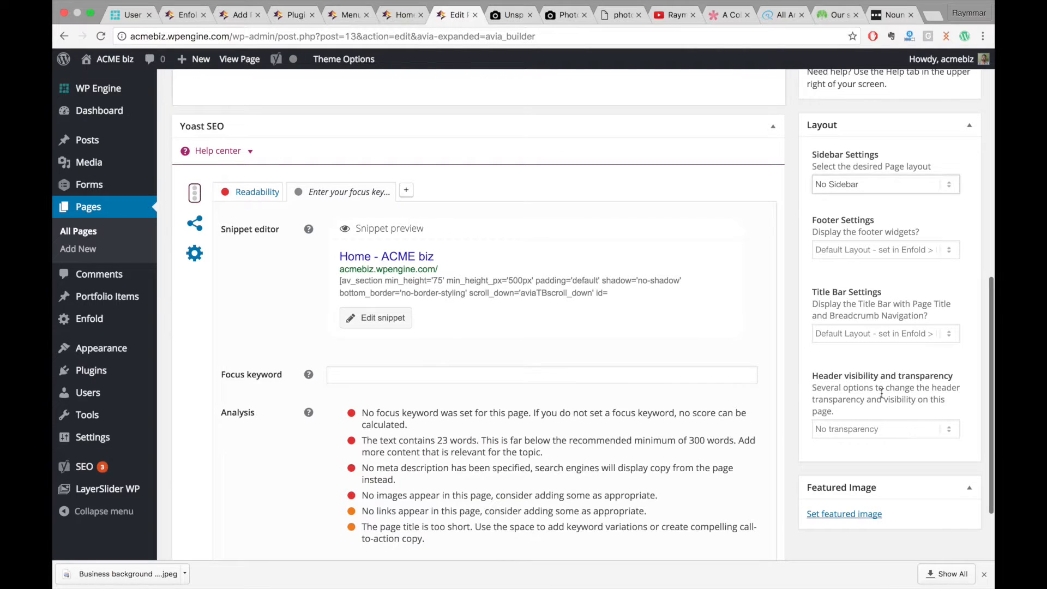
pyautogui.click(877, 338)
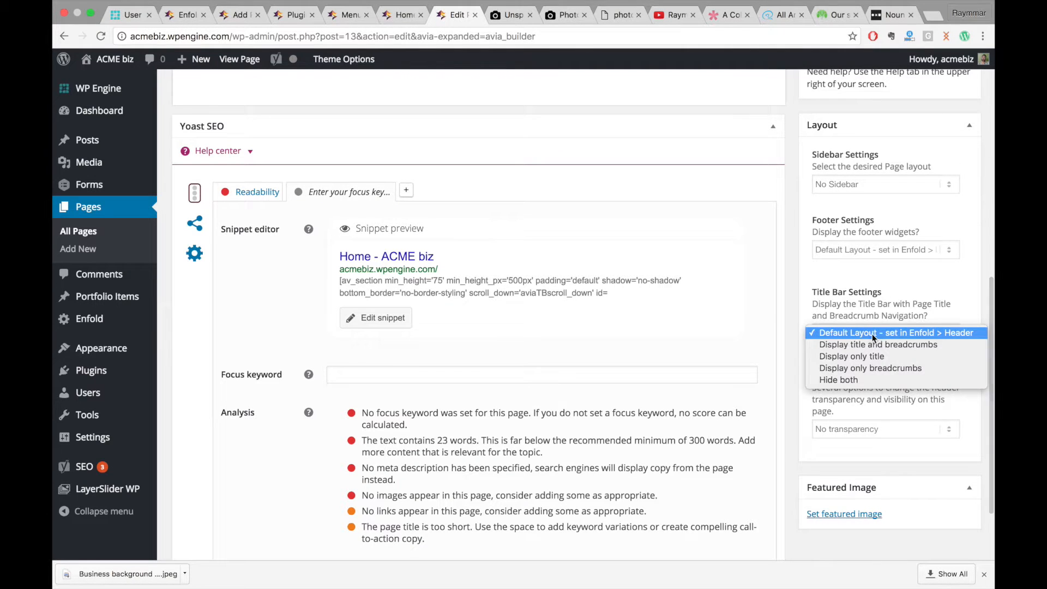
pyautogui.click(847, 380)
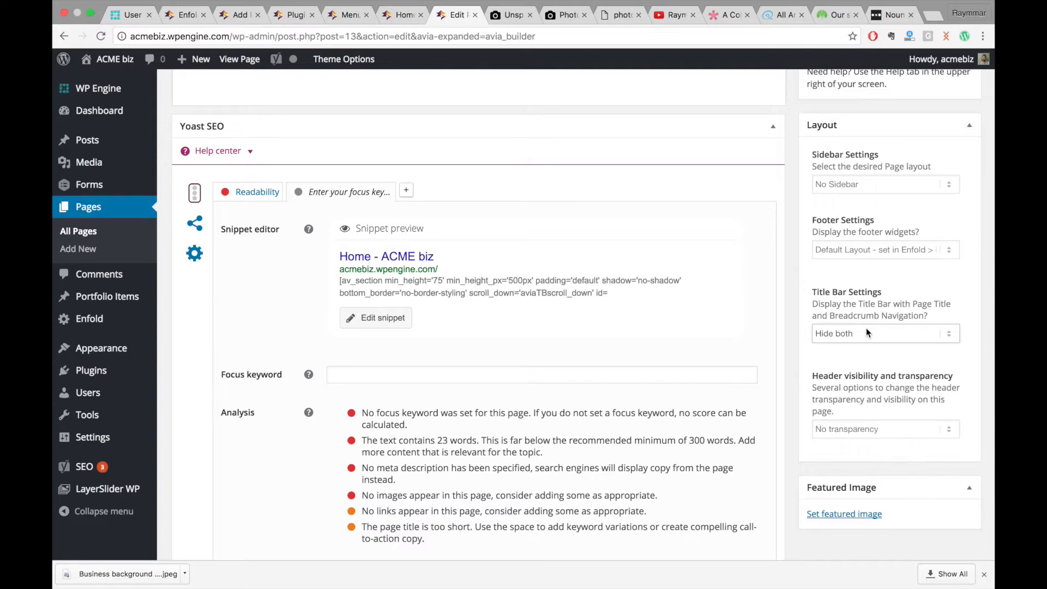
pyautogui.click(186, 14)
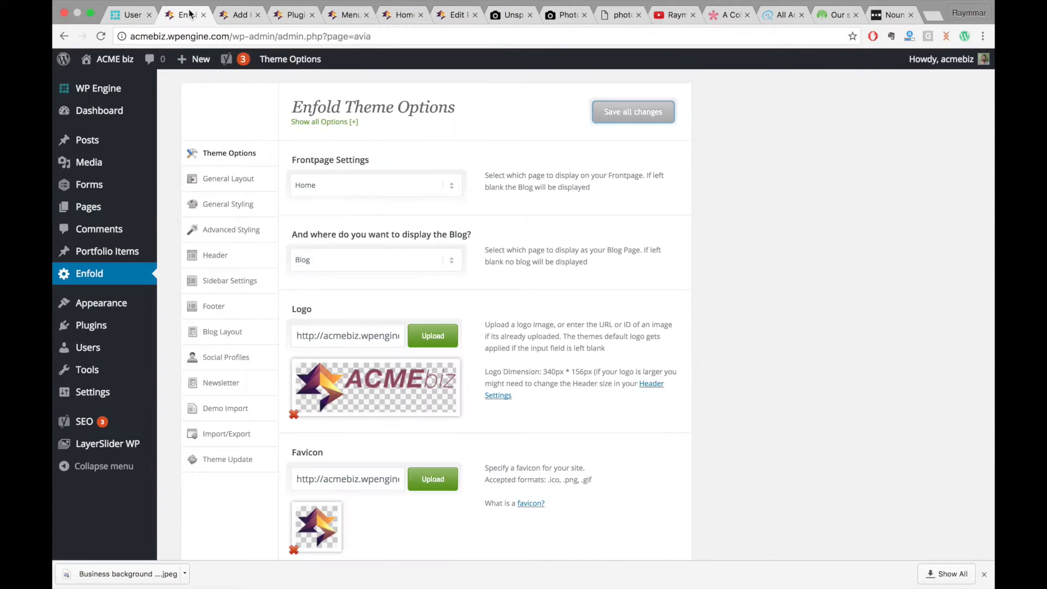
# Check Enfold's Header Title and Breadcrumbs option without changing it.
pyautogui.click(229, 255)
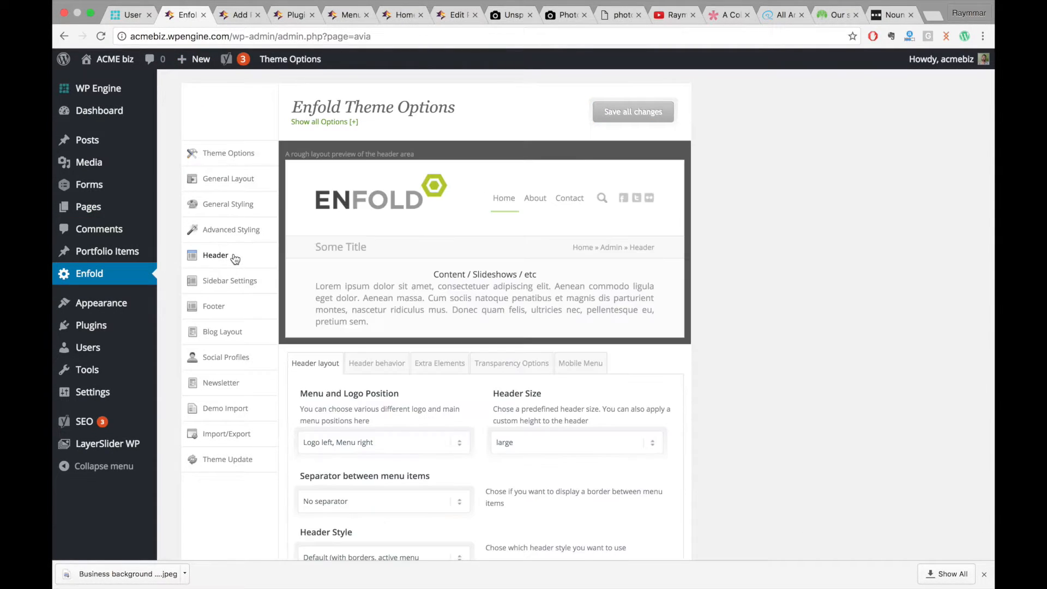
pyautogui.scroll(-5, 458, 469)
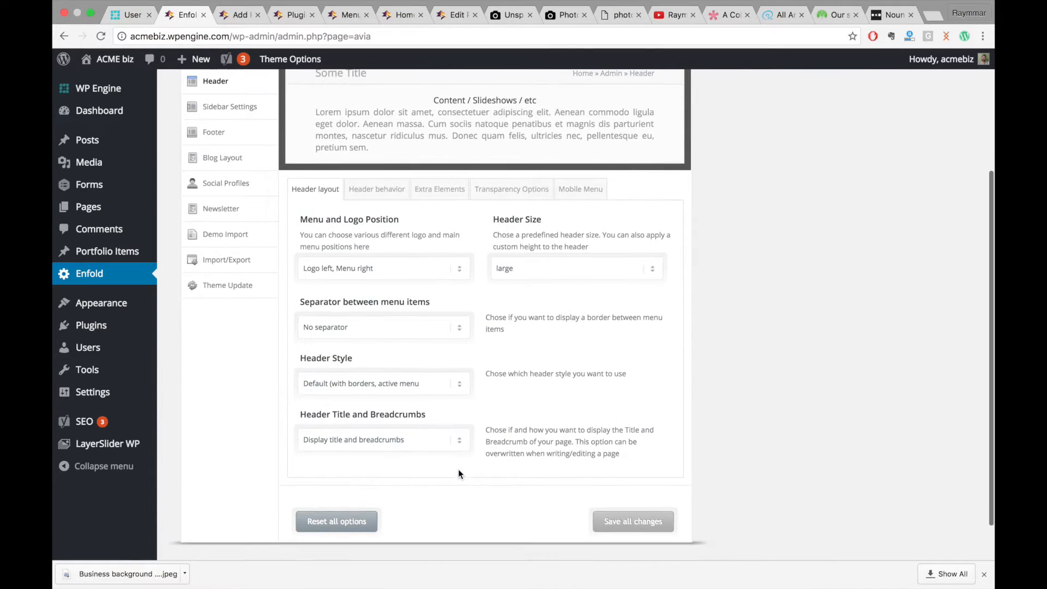
pyautogui.click(420, 449)
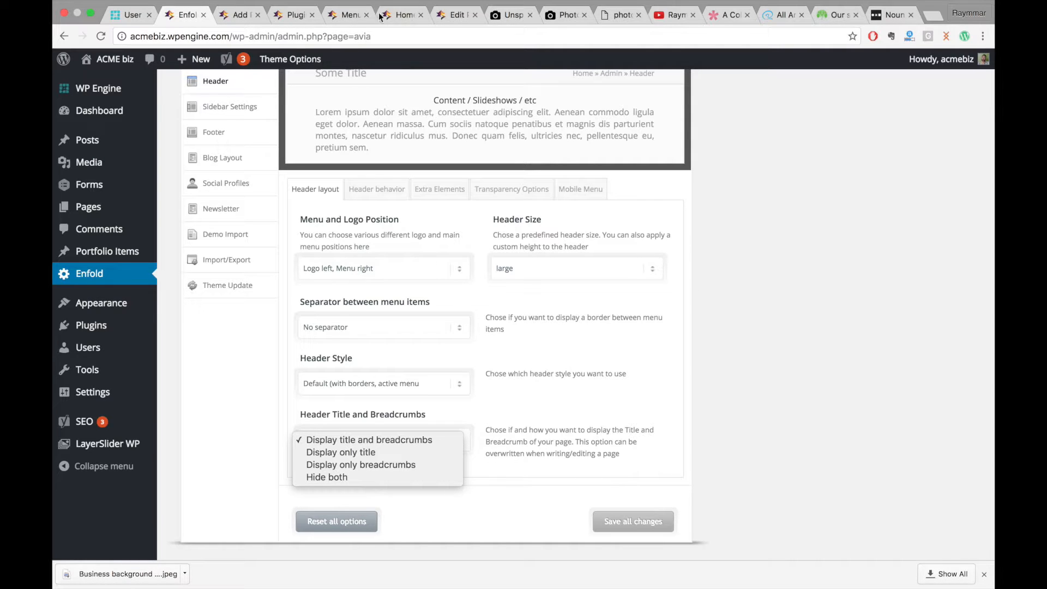
pyautogui.press('Escape')
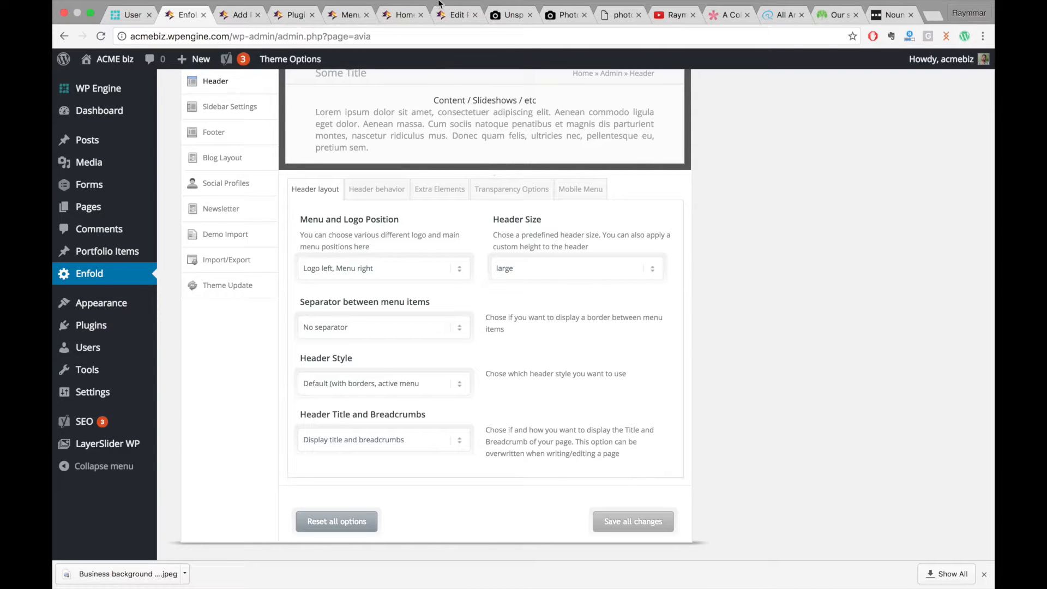
pyautogui.click(449, 15)
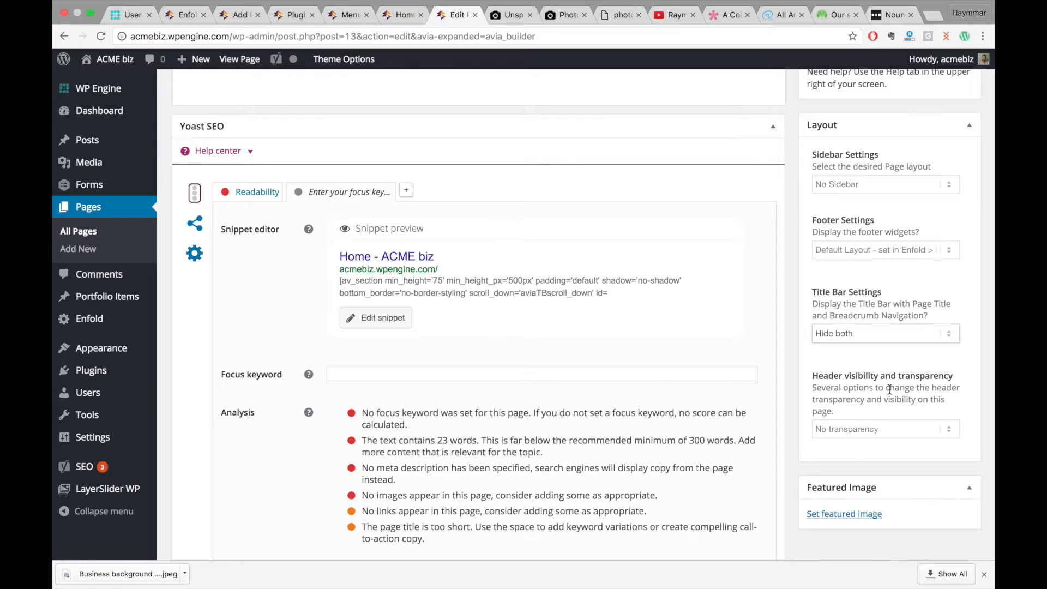
# Set the Home page to Transparent Header, update it, and reload the live home page.
pyautogui.moveTo(842, 409); pyautogui.dragTo(802, 367)
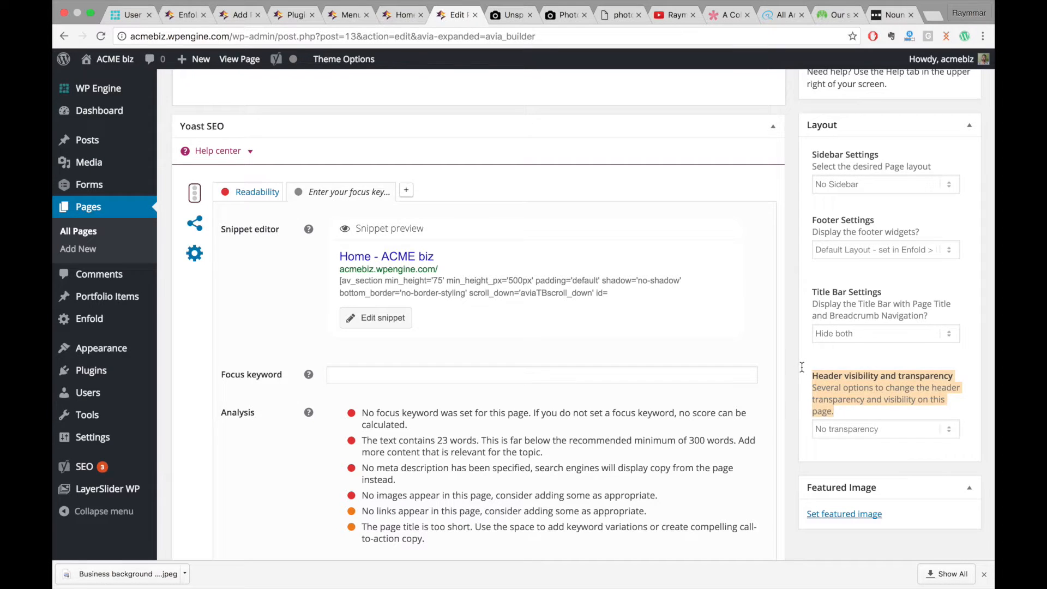
pyautogui.click(846, 388)
pyautogui.click(848, 429)
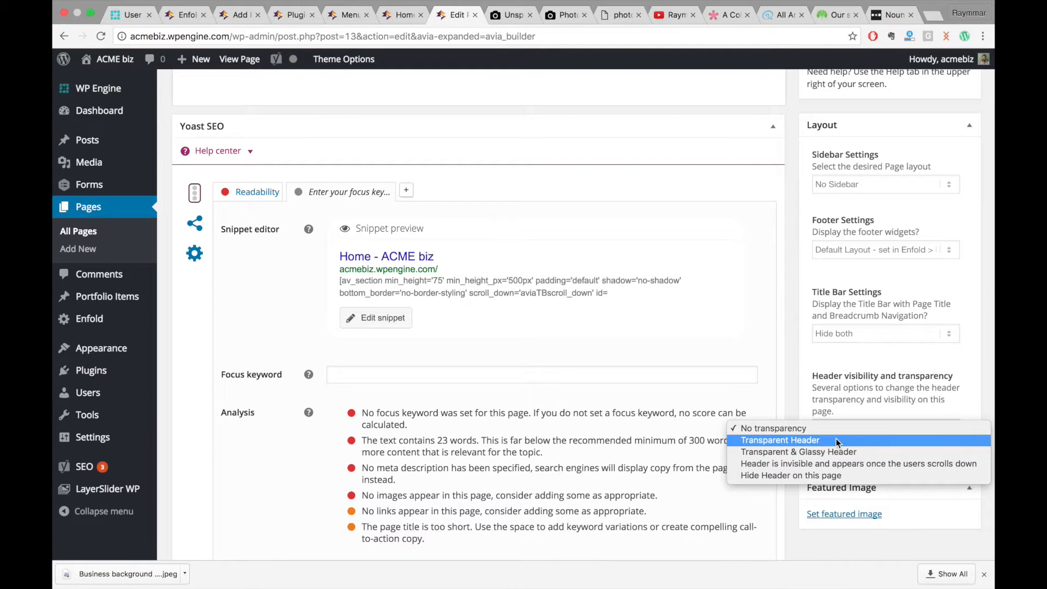
pyautogui.click(836, 439)
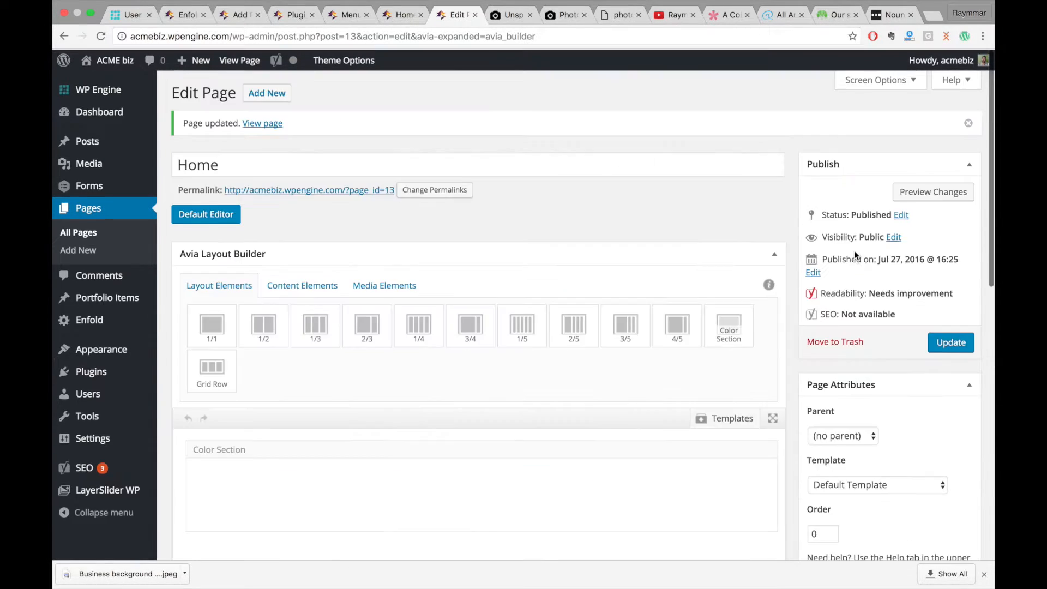
pyautogui.click(955, 341)
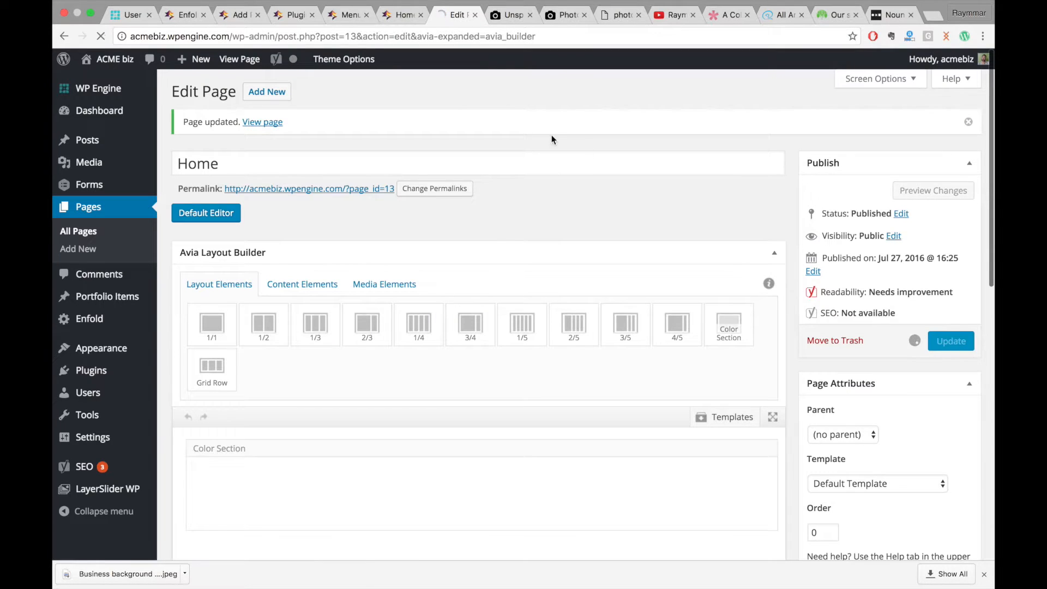
pyautogui.click(402, 18)
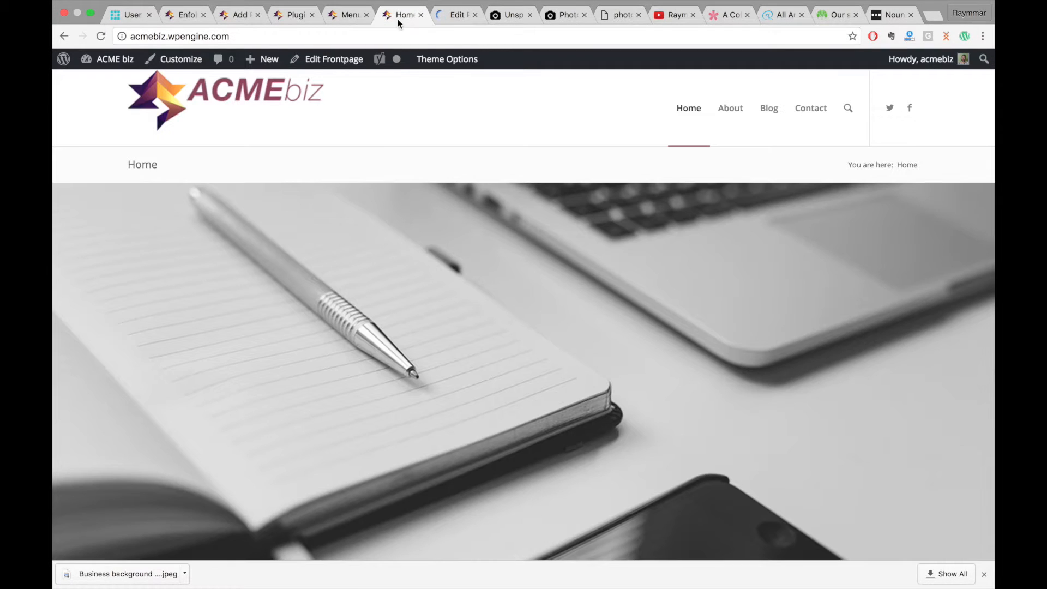
pyautogui.click(388, 32)
pyautogui.press('Return')
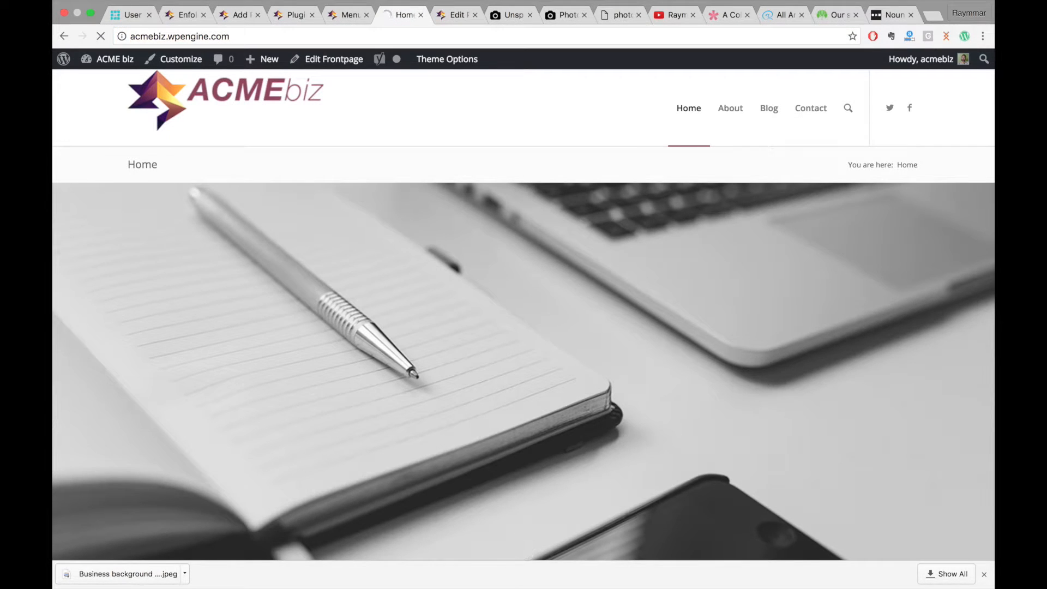
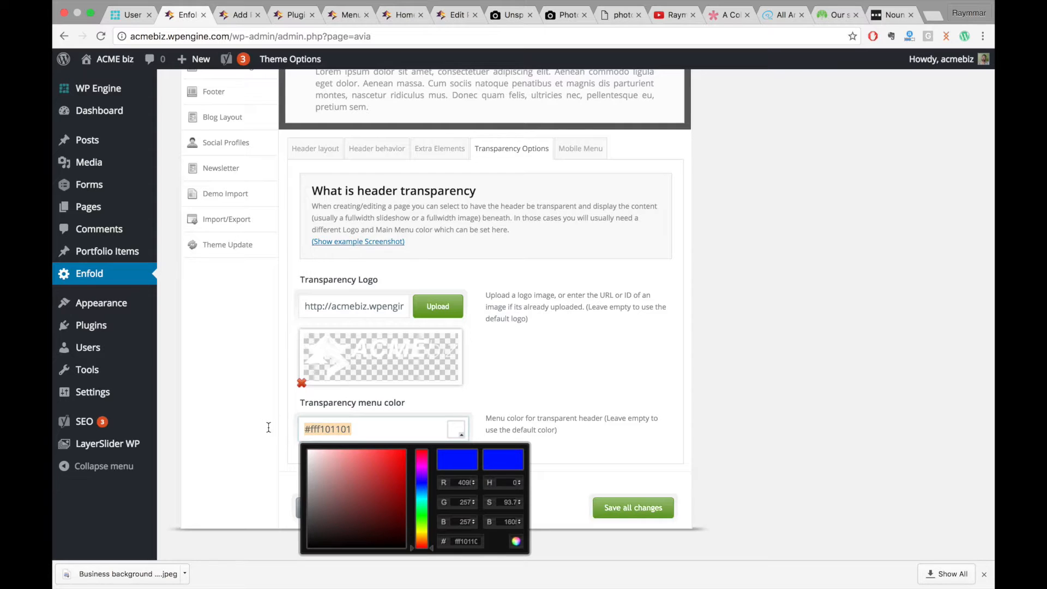
# Save the Enfold transparency options with menu colour ffffff and reload the ACME biz homepage.
pyautogui.click(627, 507)
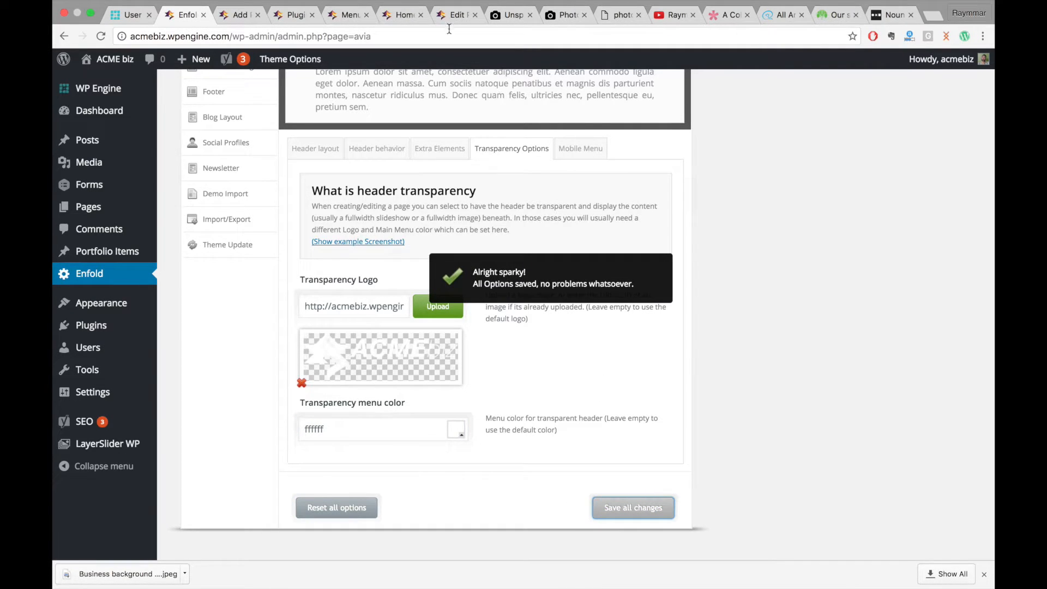
pyautogui.click(400, 16)
pyautogui.click(400, 36)
pyautogui.press('Return')
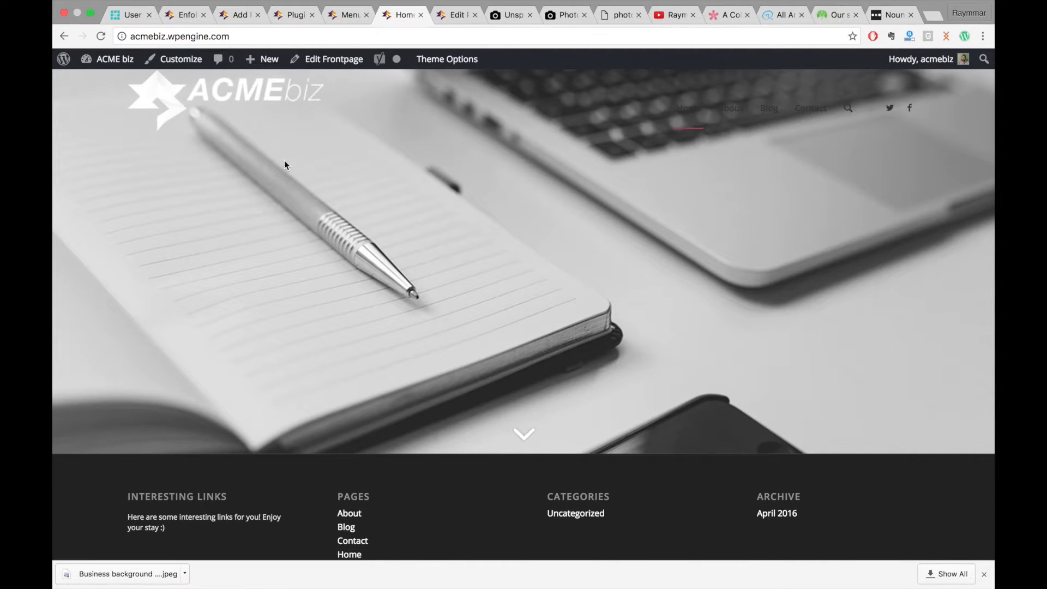
# In the Home page editor, add a Special Heading into the Color Section and open its settings.
pyautogui.scroll(-2, 402, 289)
pyautogui.scroll(2, 404, 304)
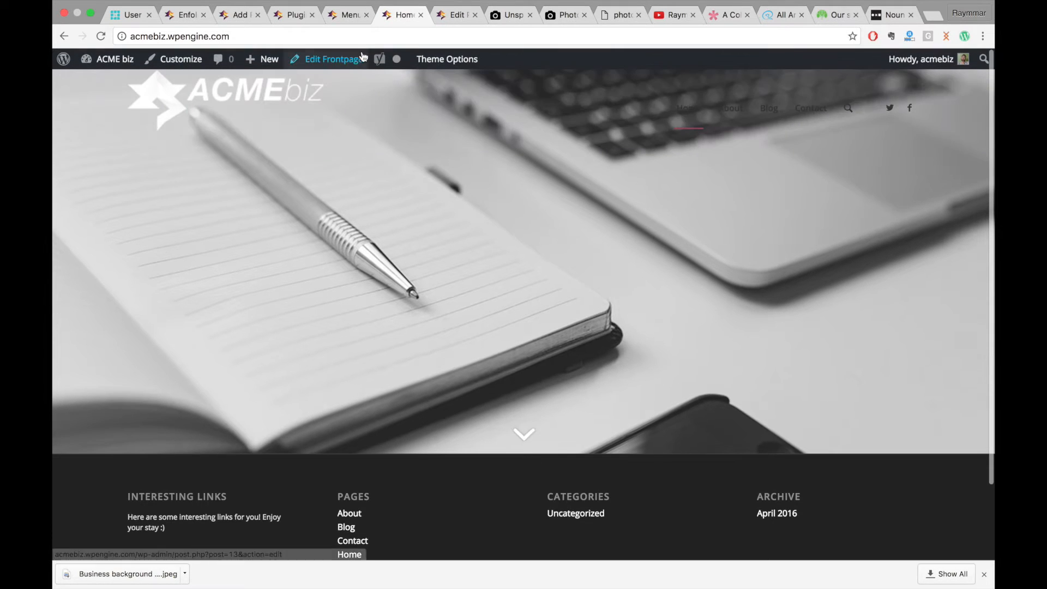
pyautogui.click(456, 15)
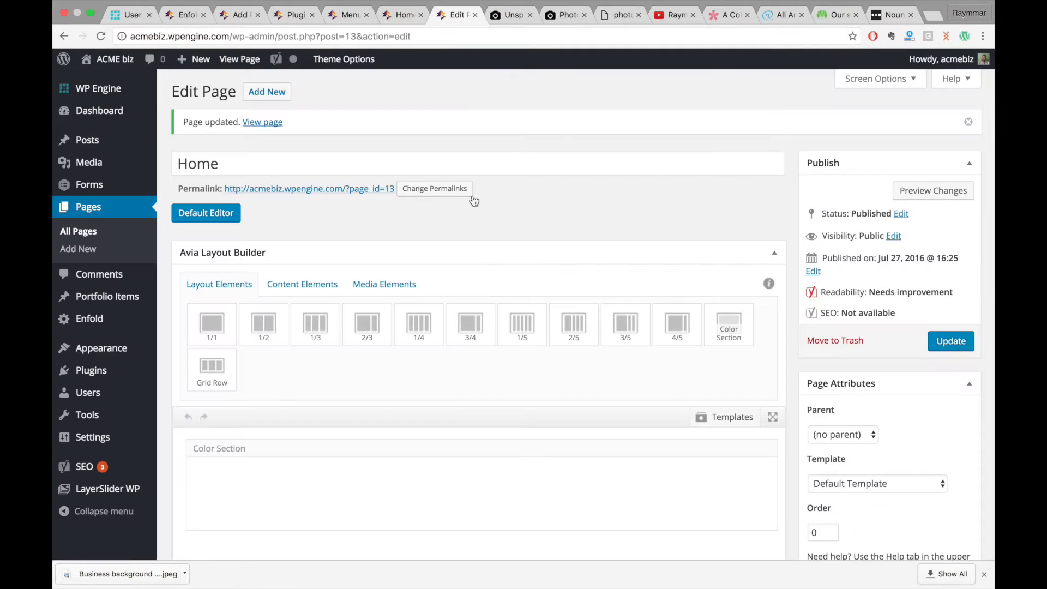
pyautogui.scroll(-3, 406, 486)
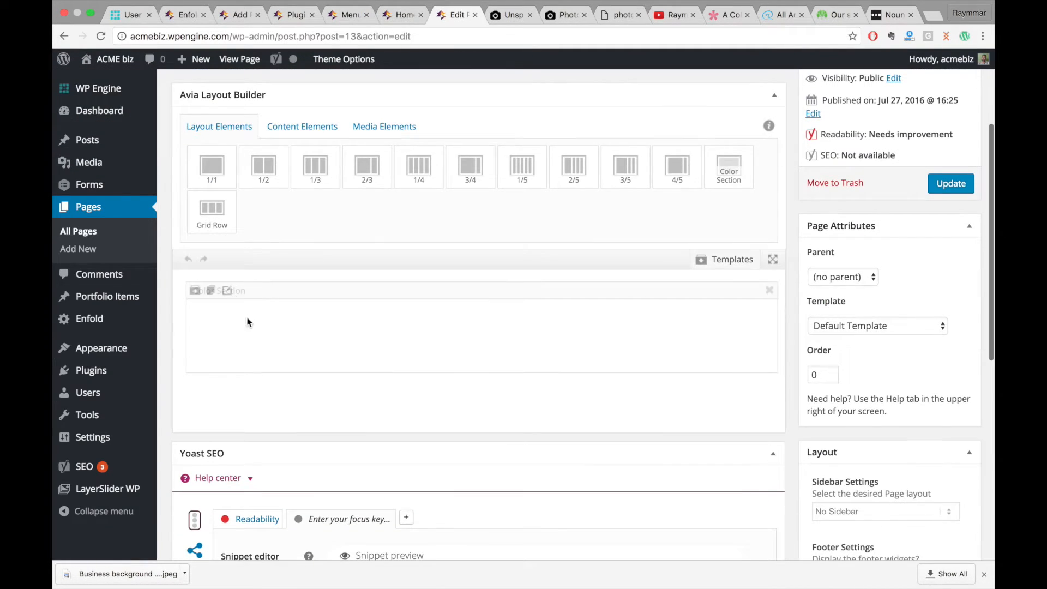
pyautogui.click(290, 130)
pyautogui.moveTo(315, 166); pyautogui.dragTo(402, 381)
pyautogui.click(423, 393)
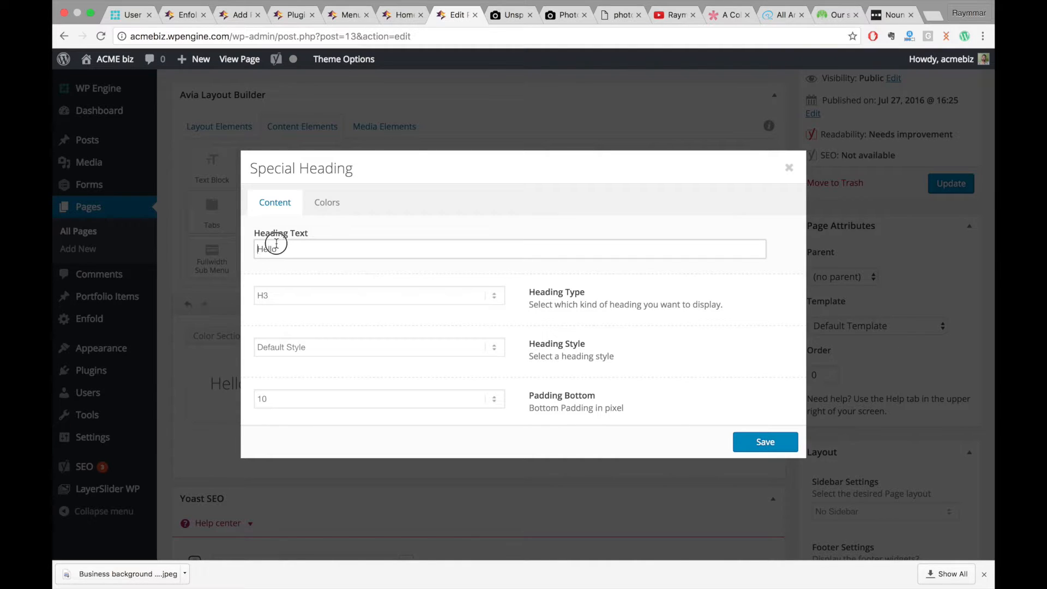
# Set the heading text to 'The best fake website you've ever seen', H1, custom colour #ffffff.
pyautogui.moveTo(251, 247); pyautogui.dragTo(348, 247)
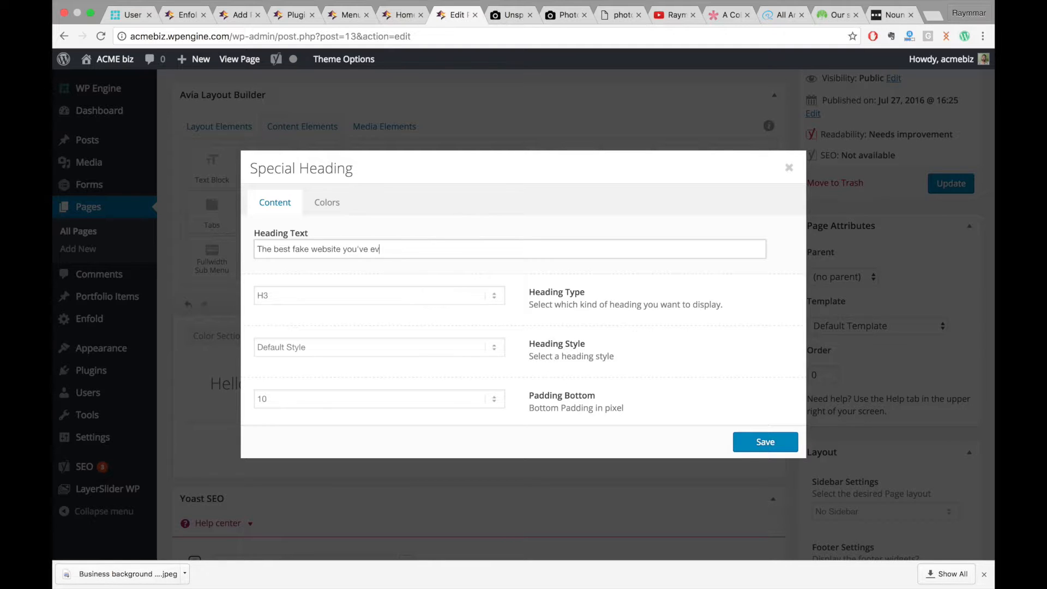
pyautogui.click(408, 293)
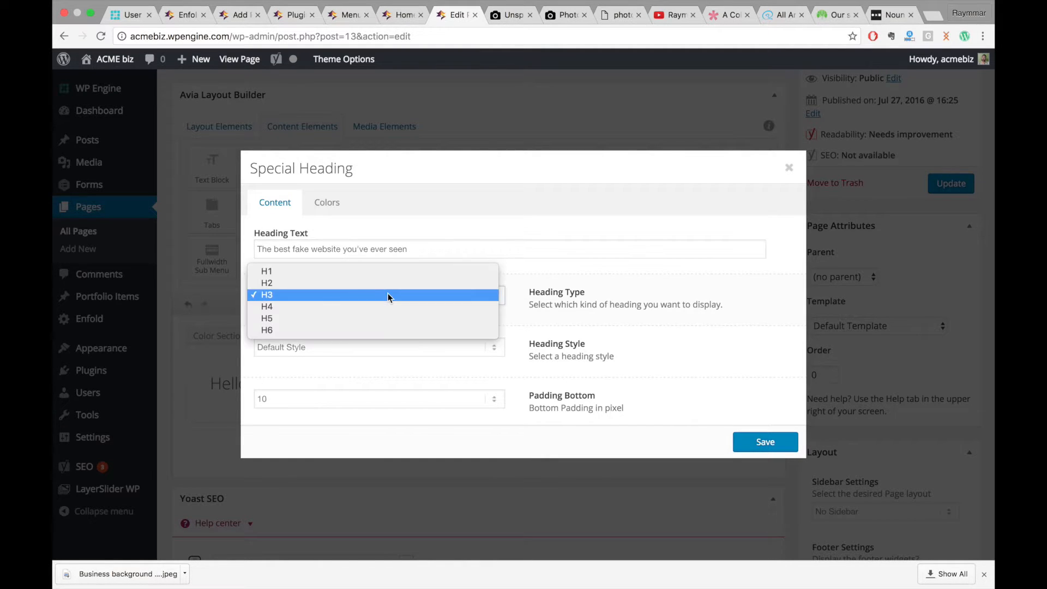
pyautogui.click(353, 269)
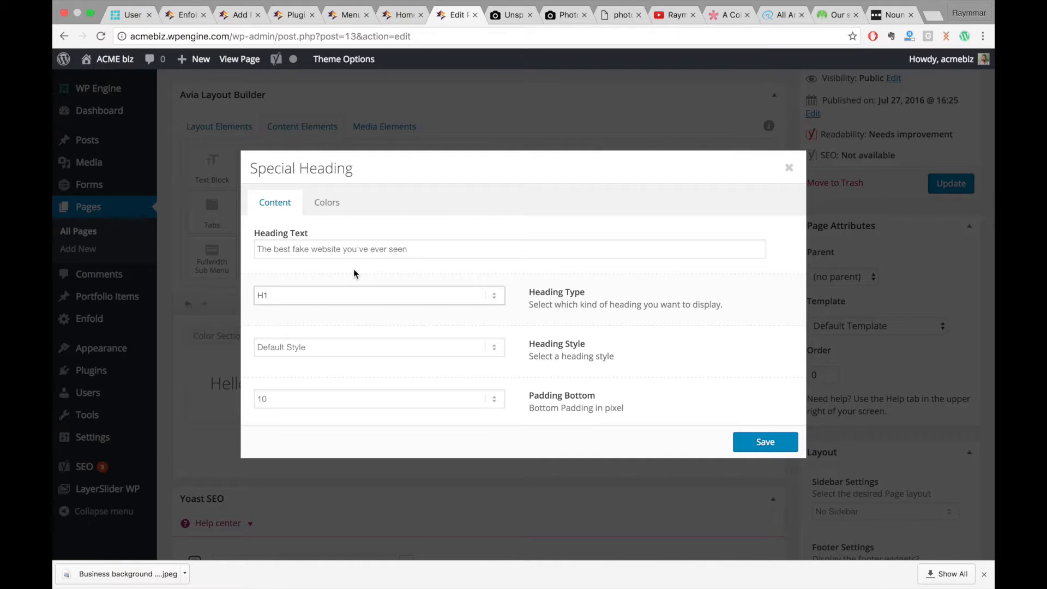
pyautogui.scroll(-1, 402, 337)
pyautogui.scroll(1, 404, 341)
pyautogui.click(327, 202)
pyautogui.click(336, 237)
pyautogui.click(332, 260)
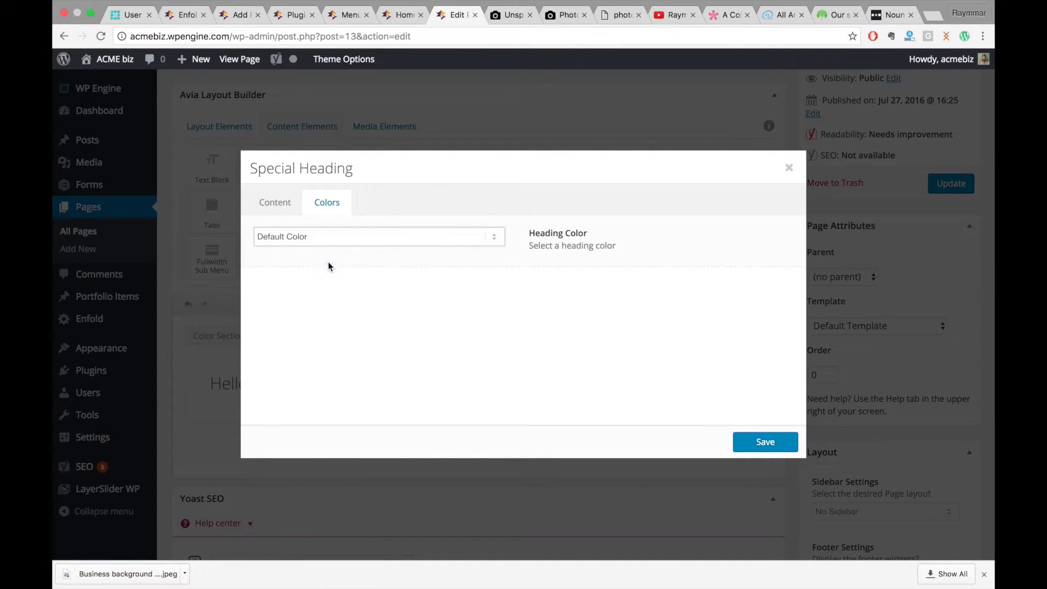
pyautogui.click(354, 282)
pyautogui.write('#ffffff')
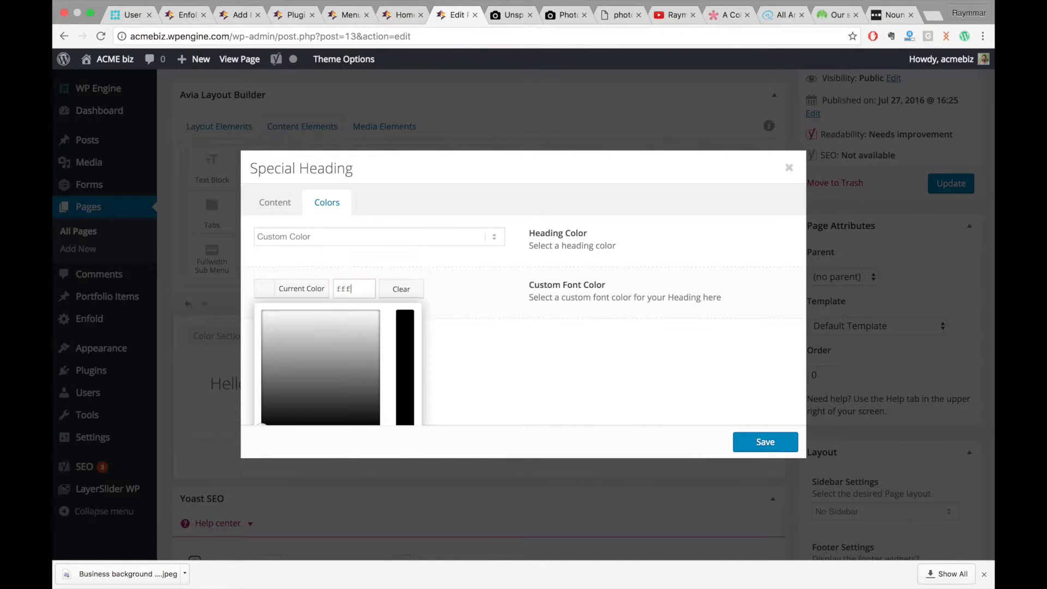
pyautogui.click(421, 281)
# Give the heading Modern (centered) style, H1 and size 60, then save it.
pyautogui.click(275, 207)
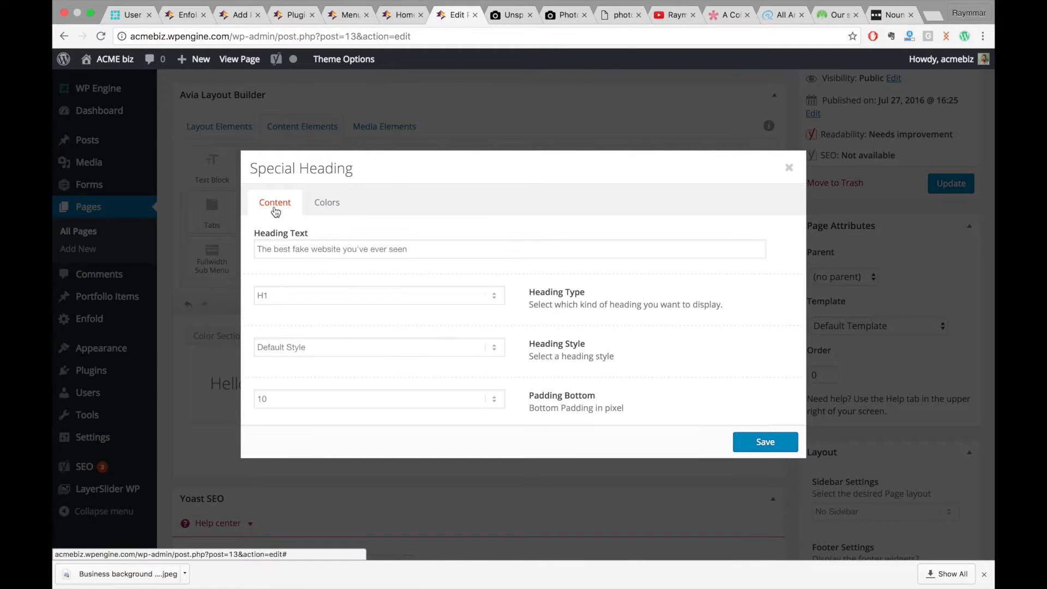
pyautogui.click(365, 344)
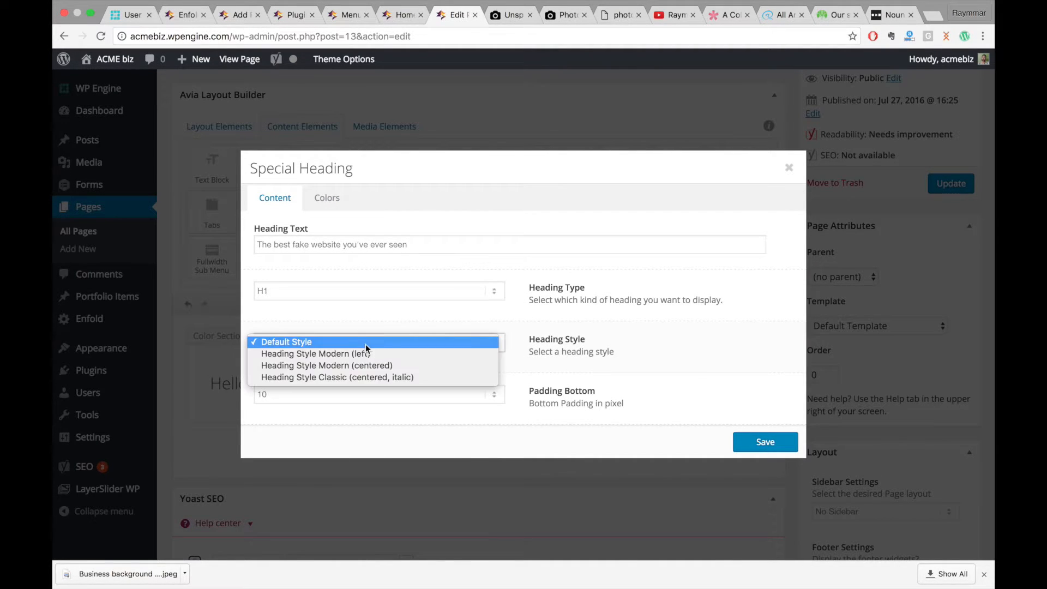
pyautogui.click(390, 365)
pyautogui.click(309, 294)
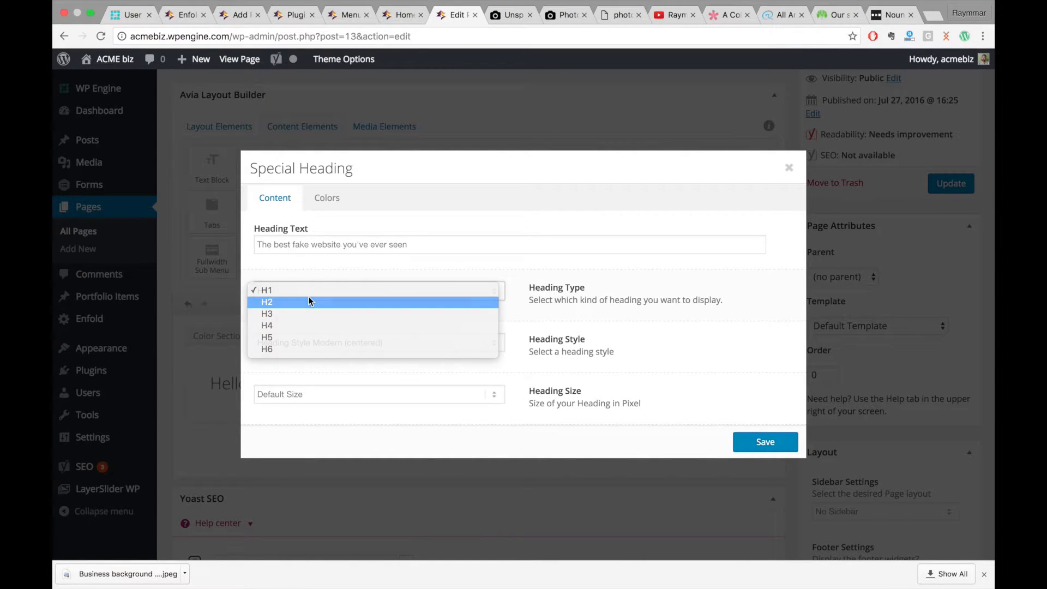
pyautogui.click(298, 275)
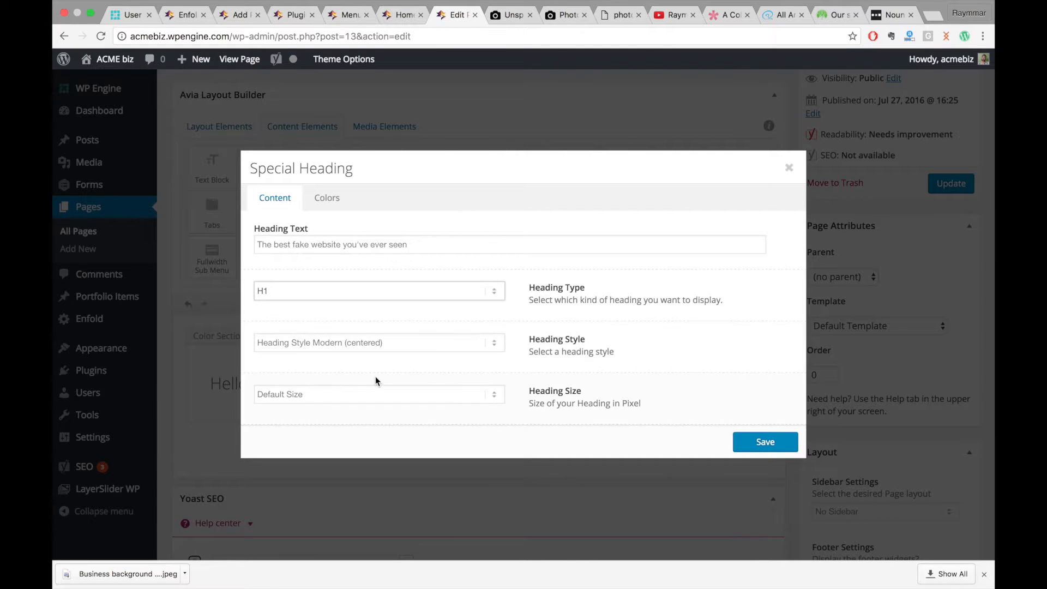
pyautogui.scroll(-2, 371, 376)
pyautogui.click(323, 314)
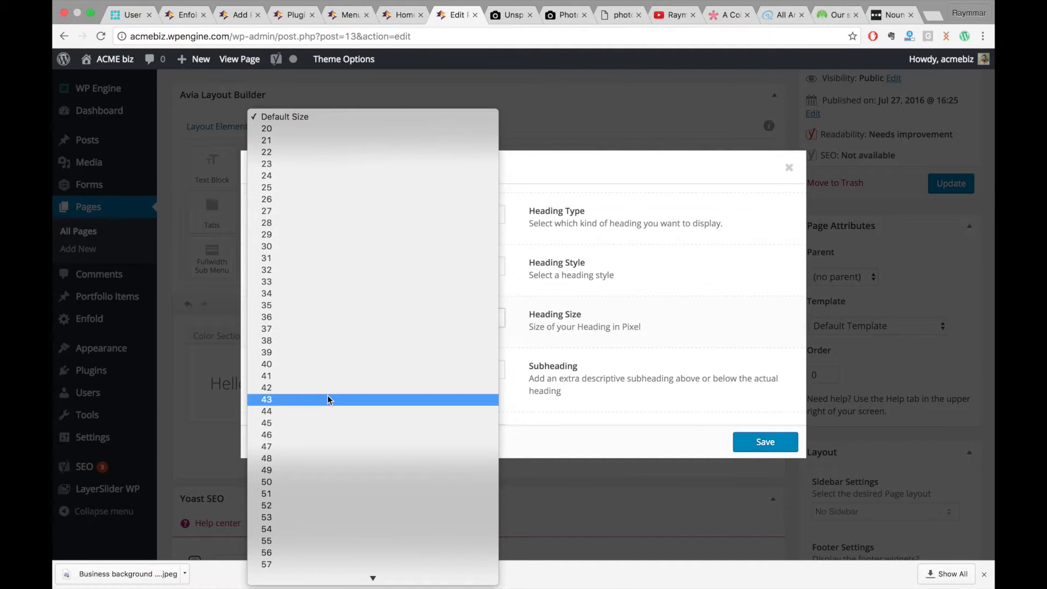
pyautogui.scroll(-4, 327, 436)
pyautogui.click(327, 438)
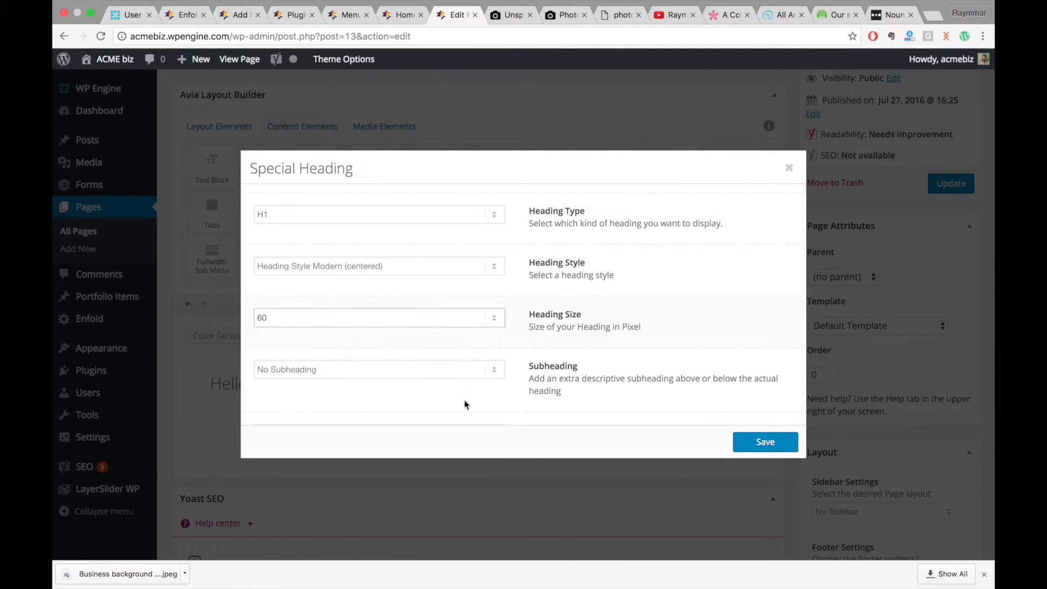
pyautogui.scroll(-1, 496, 397)
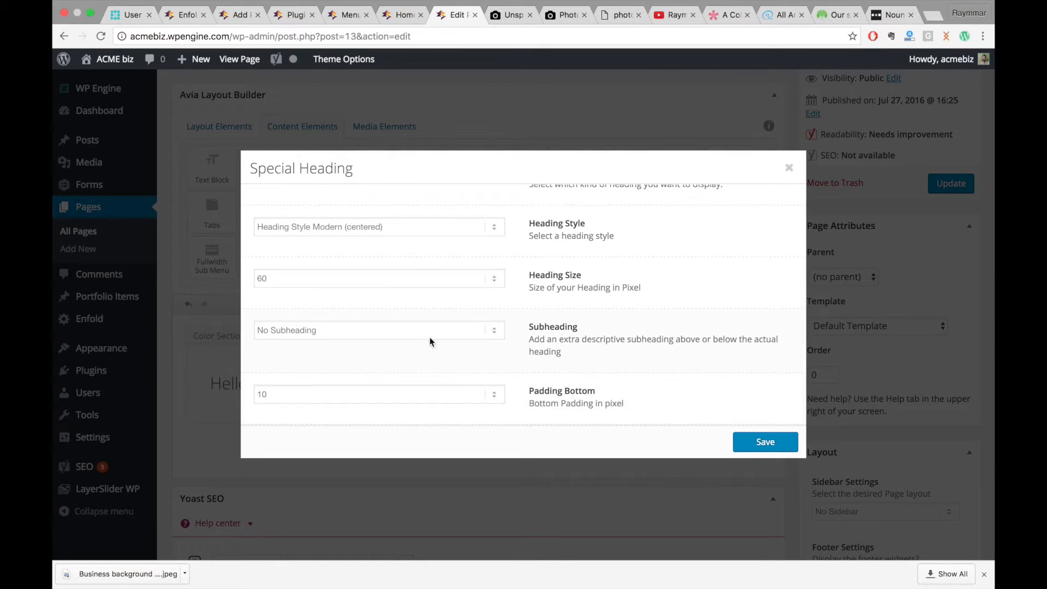
pyautogui.click(750, 442)
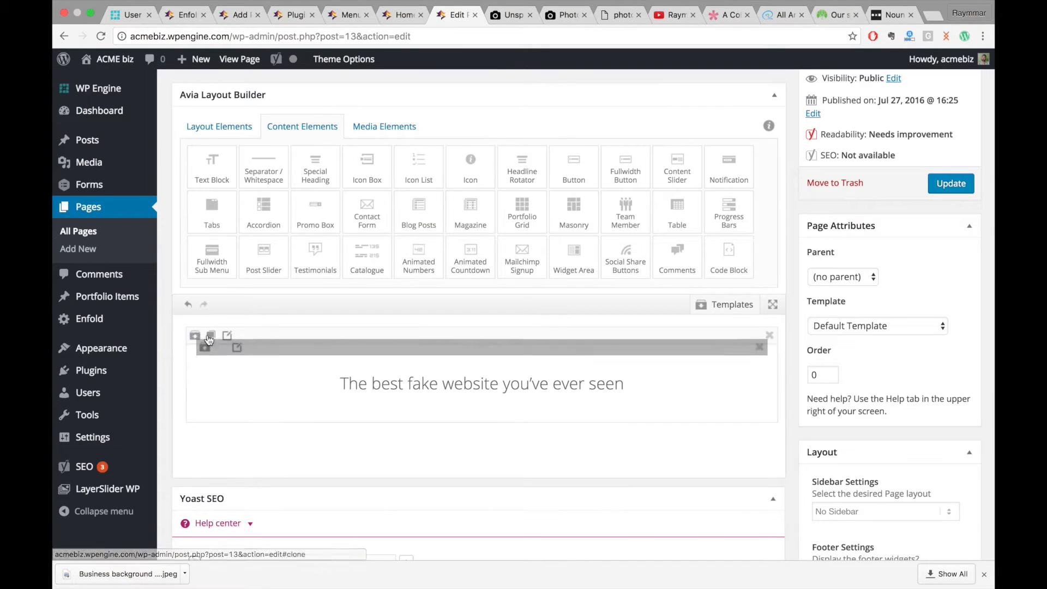
# Open the Color Section settings and copy hex colour 8d4660 from Photoshop's colour picker.
pyautogui.click(230, 335)
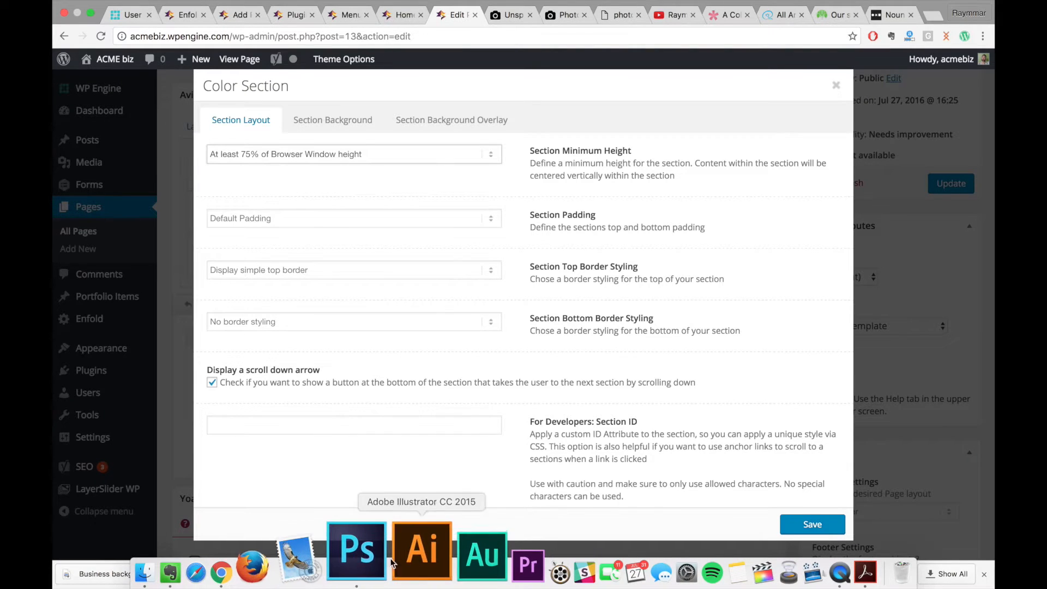
pyautogui.click(384, 558)
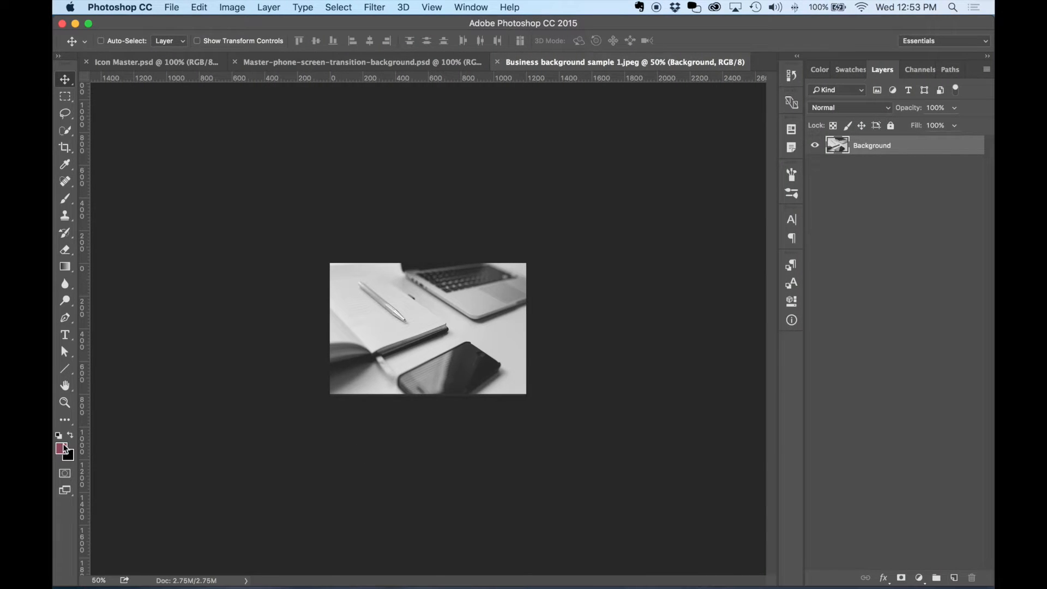
pyautogui.click(62, 448)
pyautogui.moveTo(786, 399); pyautogui.dragTo(659, 402)
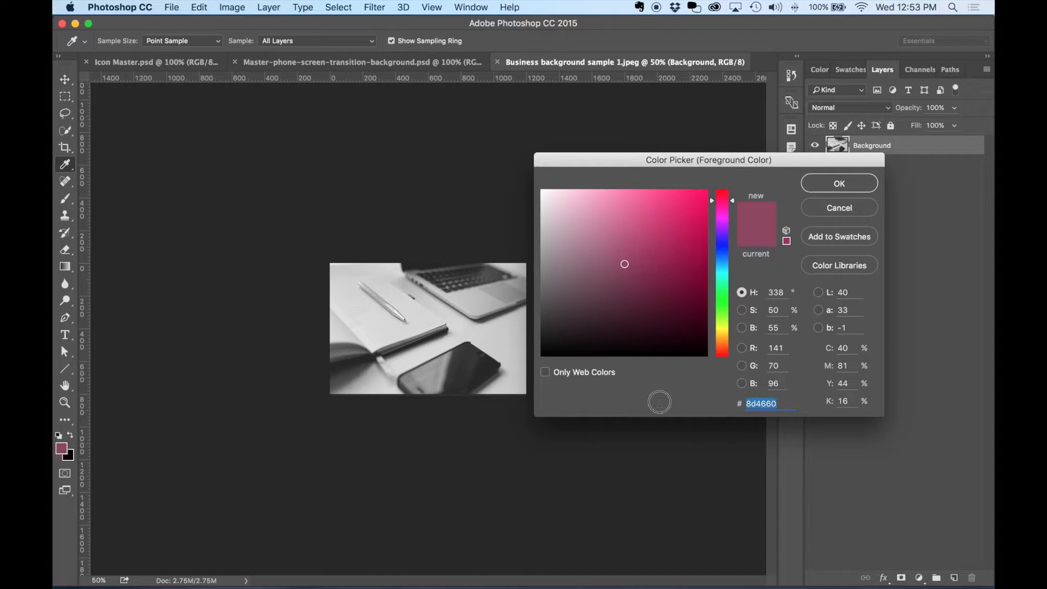
pyautogui.moveTo(528, 587)
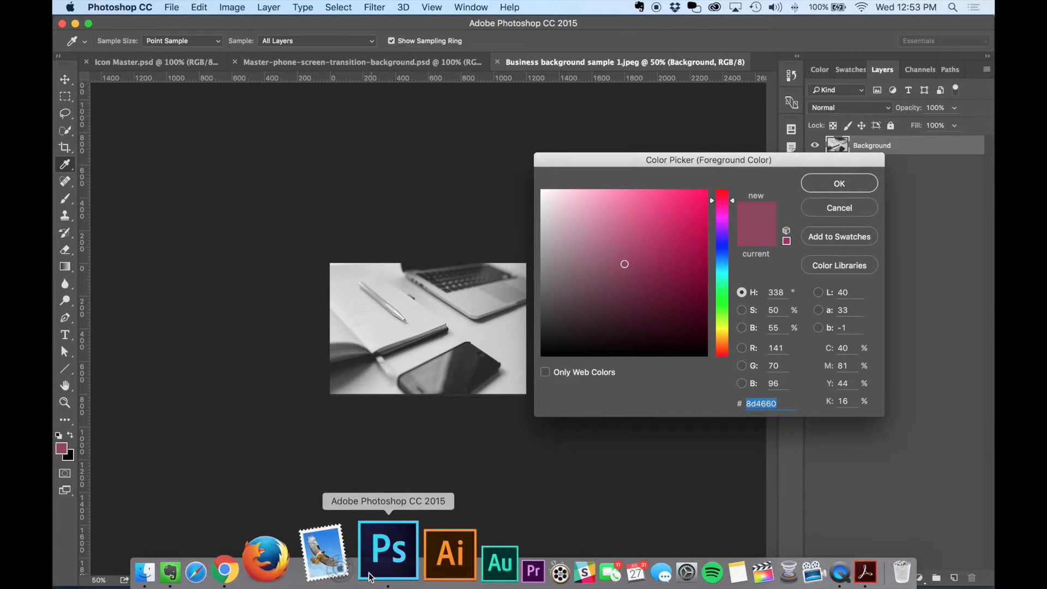
pyautogui.click(301, 557)
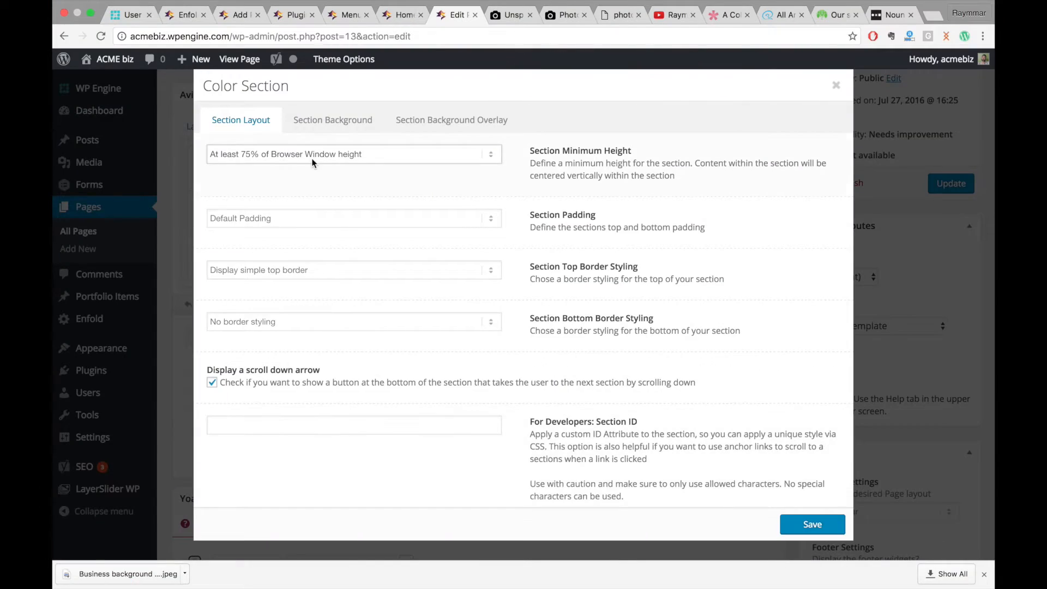
# Enable a #8d4660 colour overlay at 0.2 opacity on the Color Section and save.
pyautogui.click(342, 125)
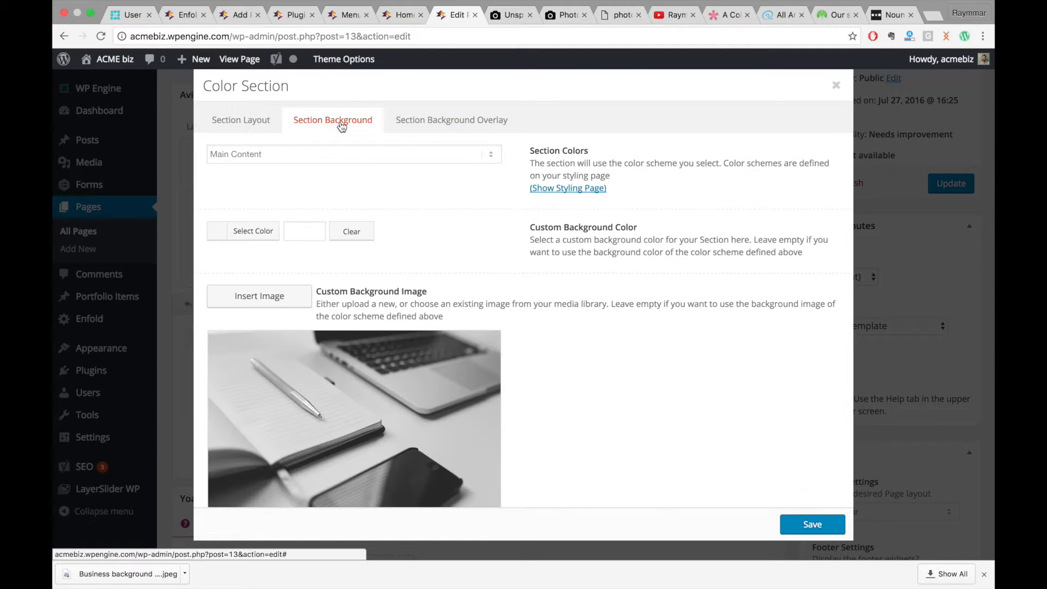
pyautogui.click(262, 126)
pyautogui.click(315, 123)
pyautogui.click(405, 119)
pyautogui.click(211, 163)
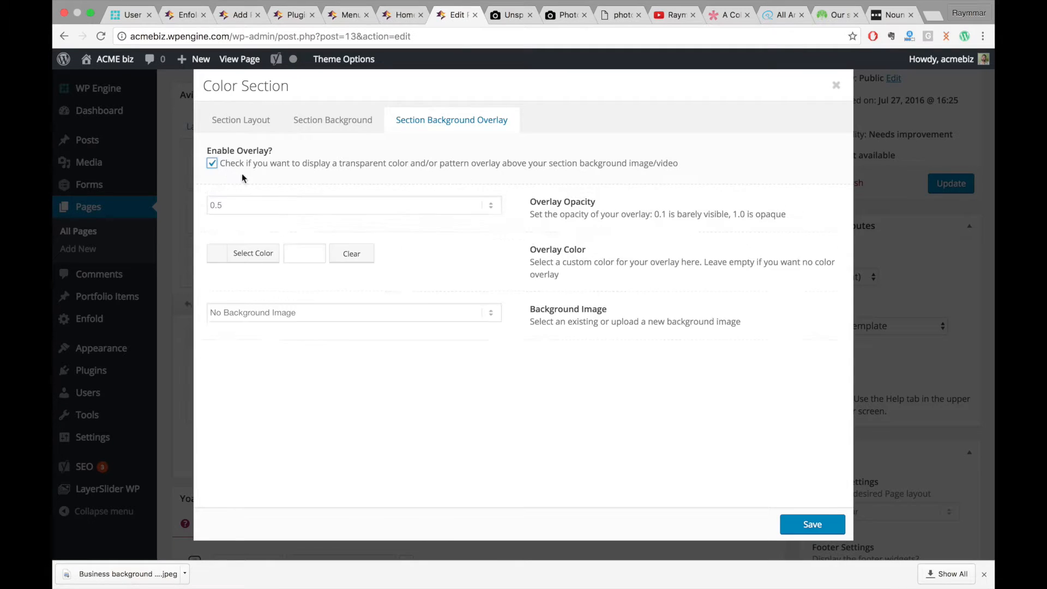
pyautogui.click(294, 258)
pyautogui.hotkey('ctrl', 'v')
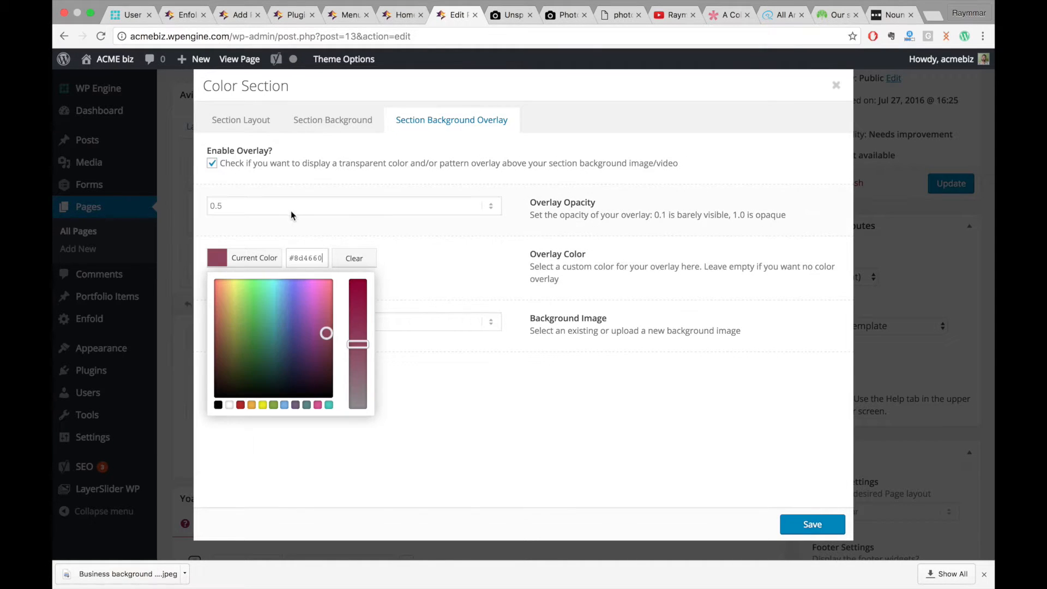
pyautogui.click(290, 207)
pyautogui.click(254, 171)
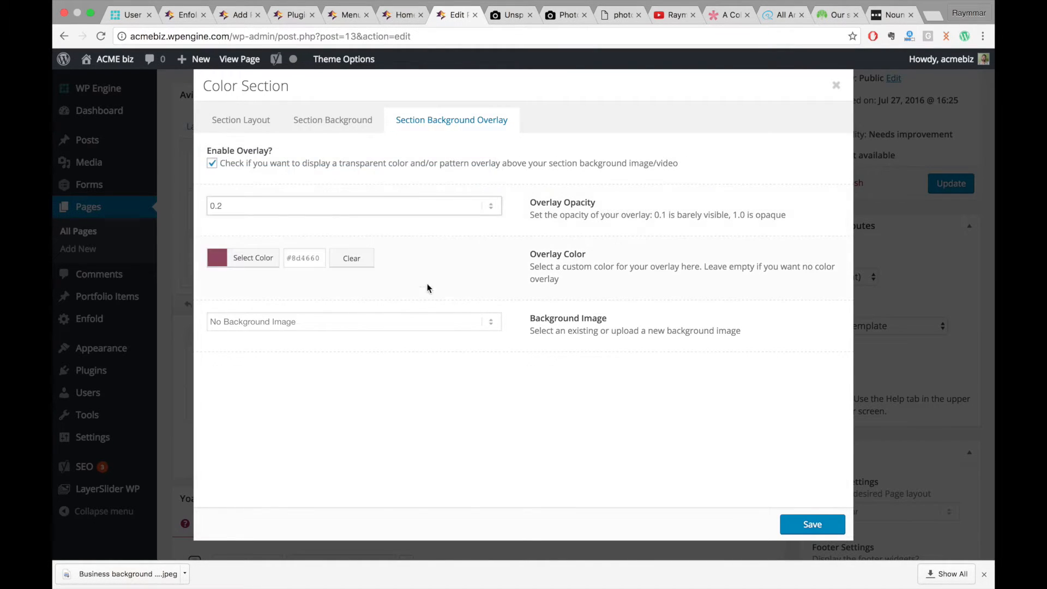
pyautogui.click(804, 522)
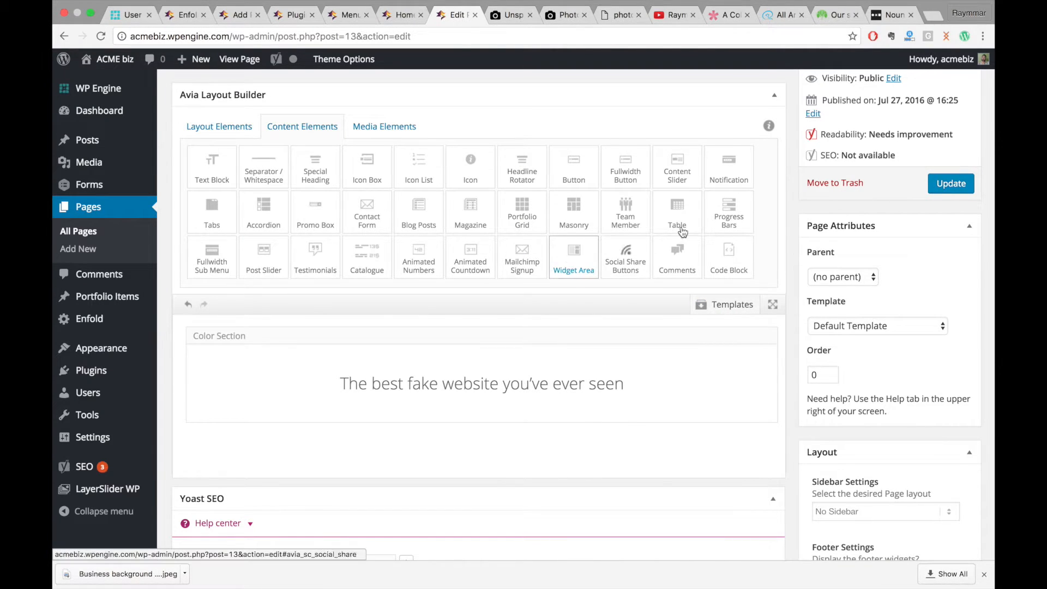
# Update the homepage and reload the live ACME biz front page.
pyautogui.click(950, 185)
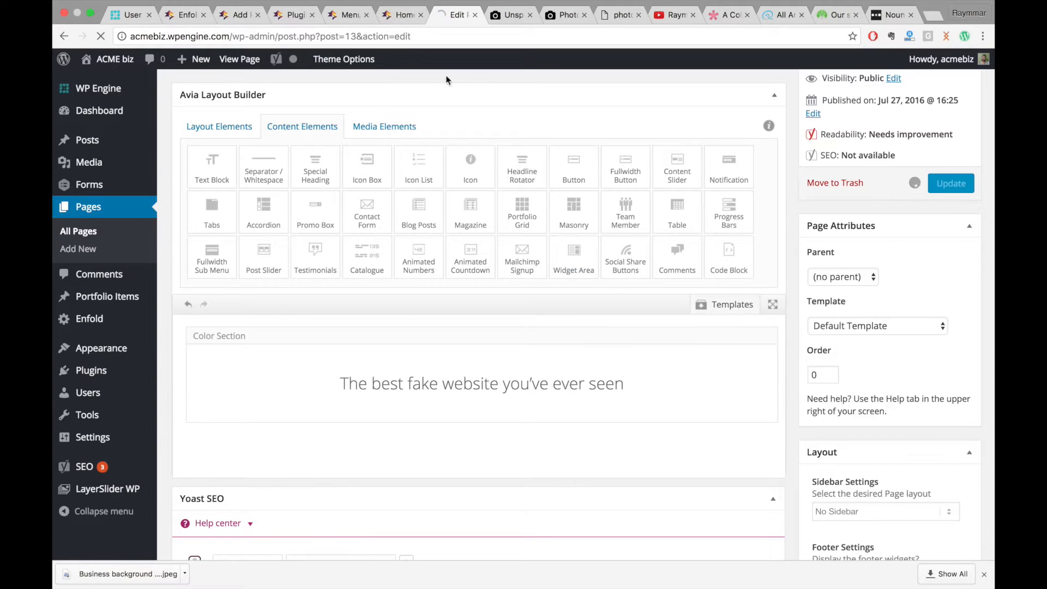
pyautogui.click(405, 15)
pyautogui.click(405, 39)
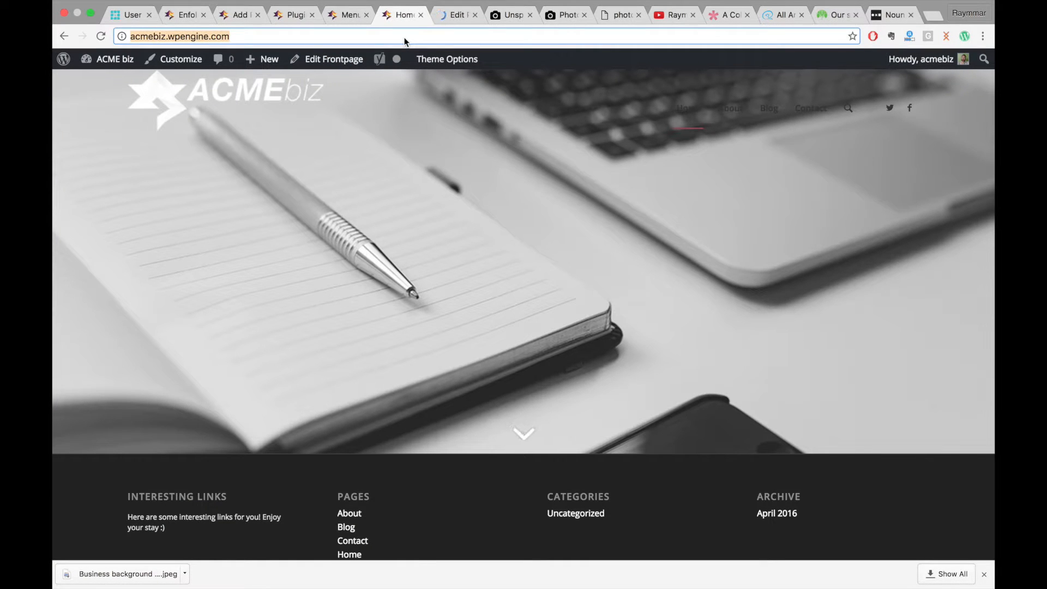
pyautogui.press('Return')
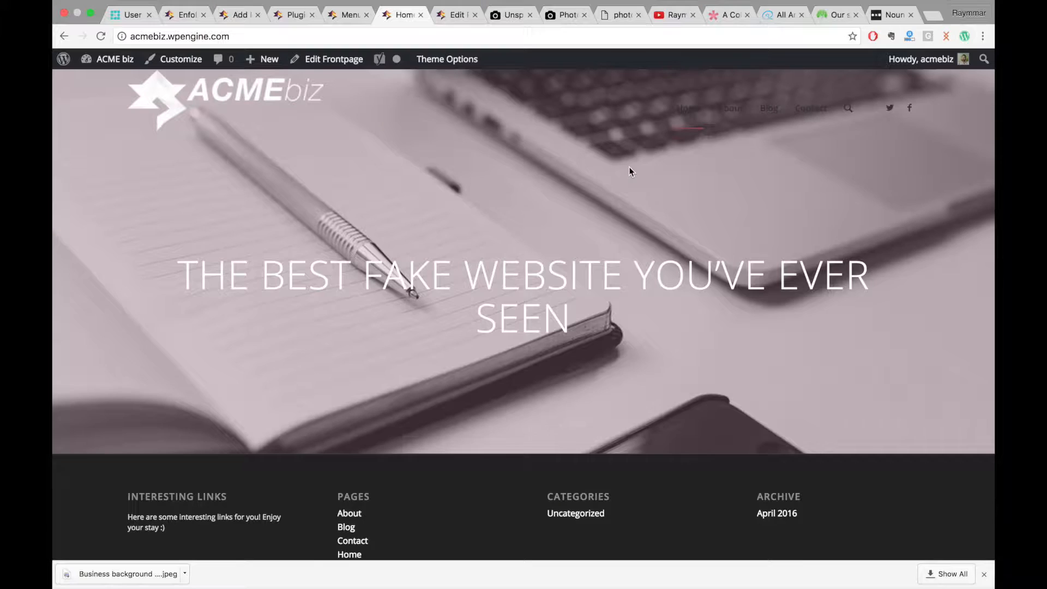
# Reload acmebiz.wpengine.com again and scroll to review the white headline over the tinted photo.
pyautogui.click(320, 38)
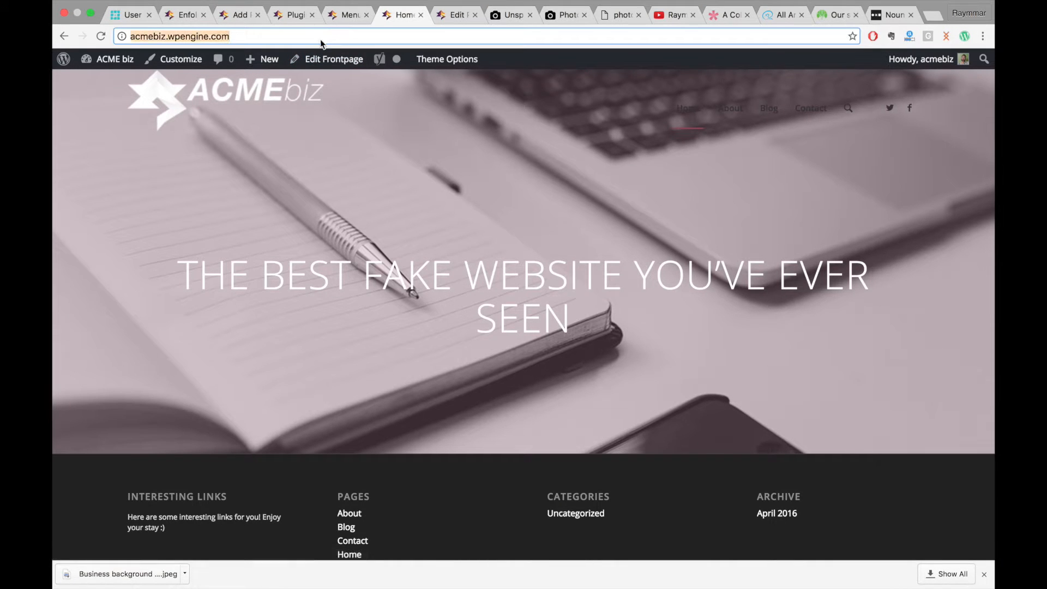
pyautogui.press('Return')
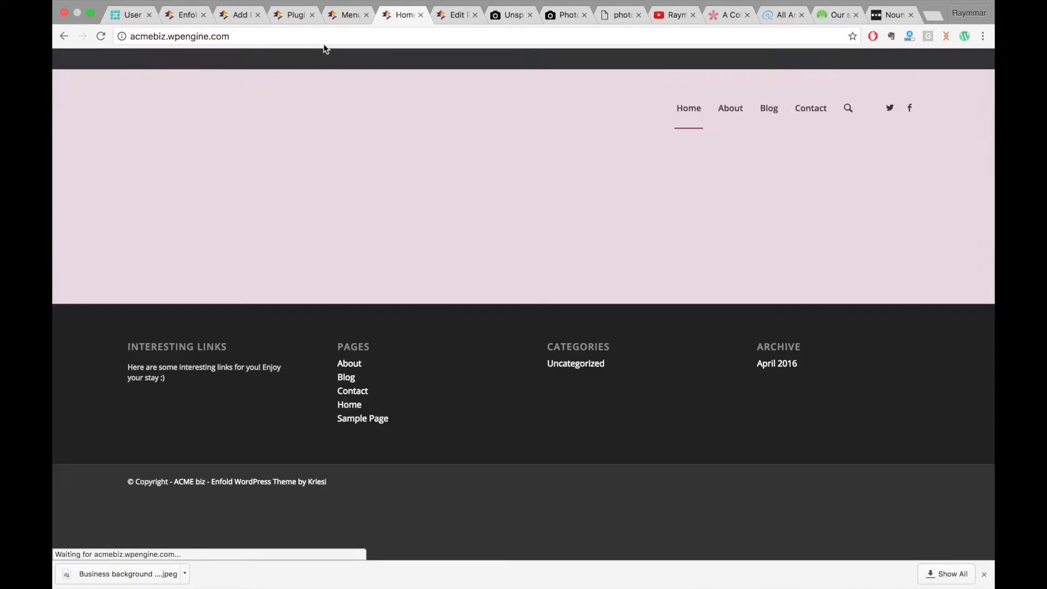
pyautogui.scroll(-3, 401, 169)
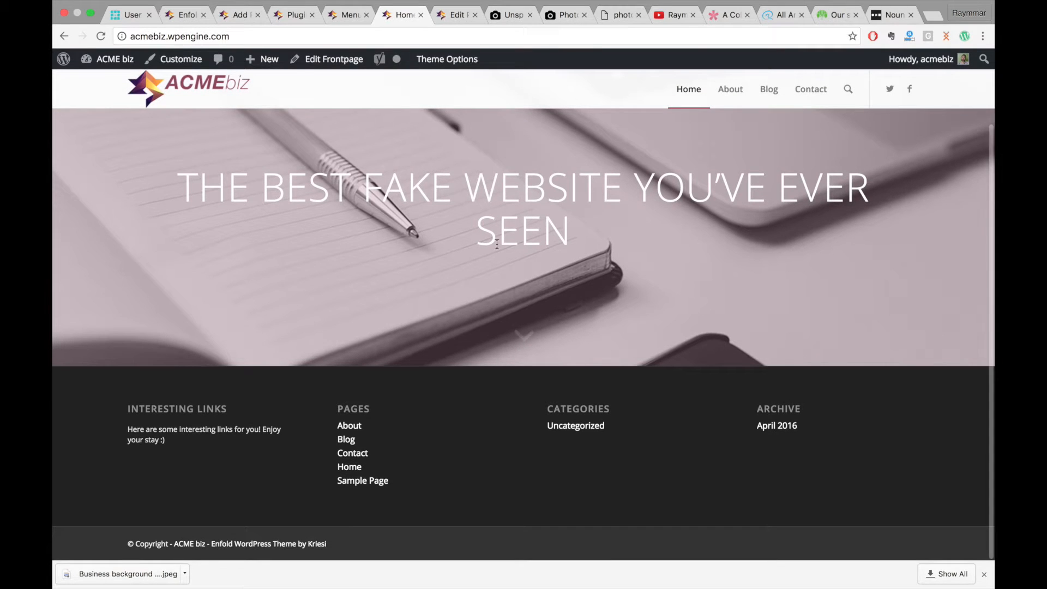
pyautogui.scroll(3, 497, 244)
pyautogui.scroll(-3, 496, 245)
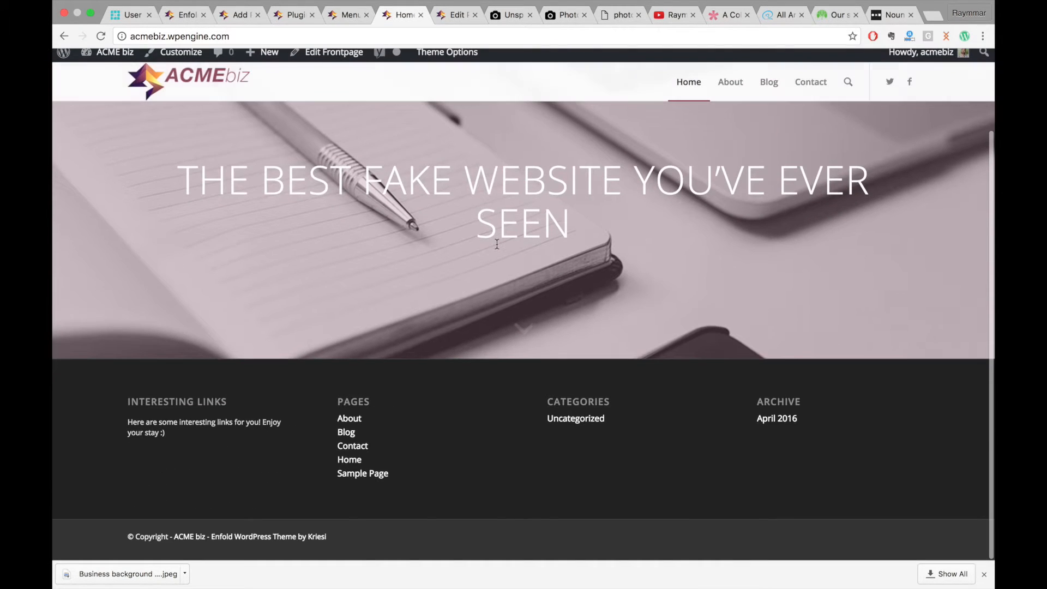
pyautogui.scroll(3, 496, 244)
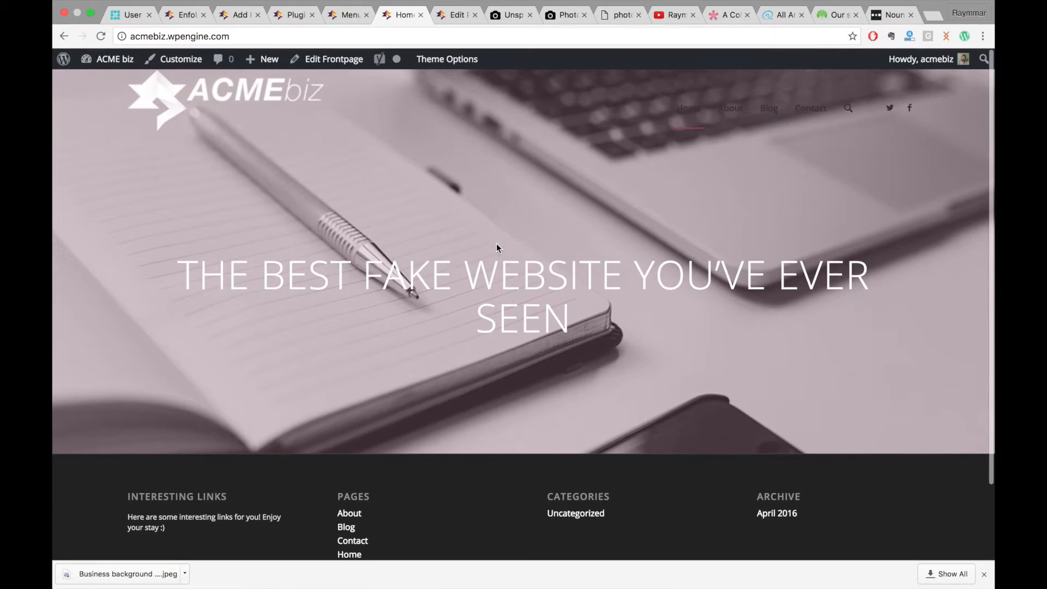
pyautogui.scroll(-3, 496, 243)
pyautogui.scroll(3, 496, 244)
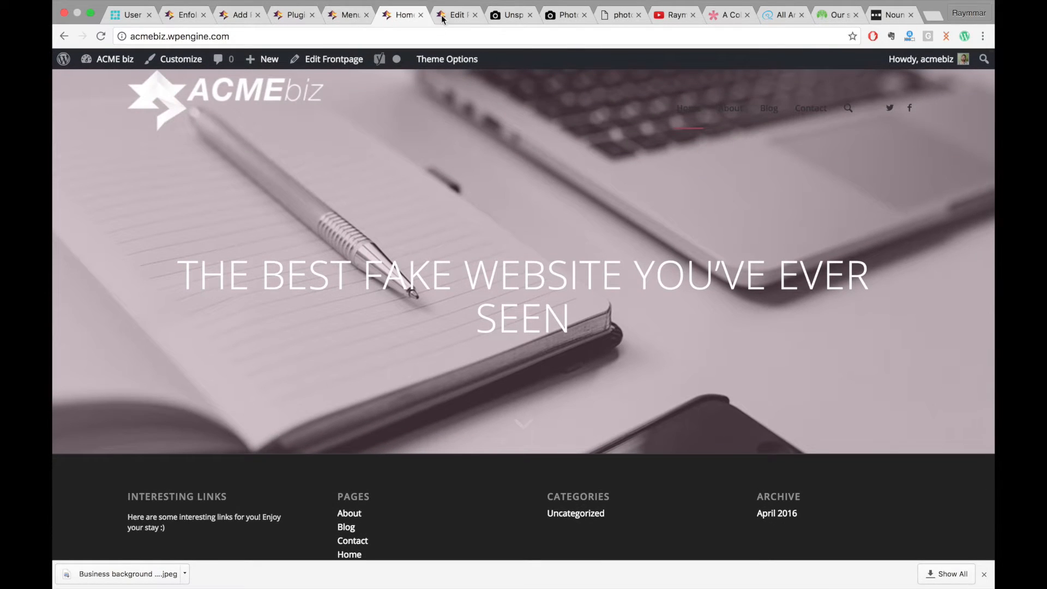
pyautogui.click(450, 16)
# Place 1/3 column elements beneath the Color Section to form a three-column row.
pyautogui.scroll(-5, 498, 293)
pyautogui.scroll(2, 498, 293)
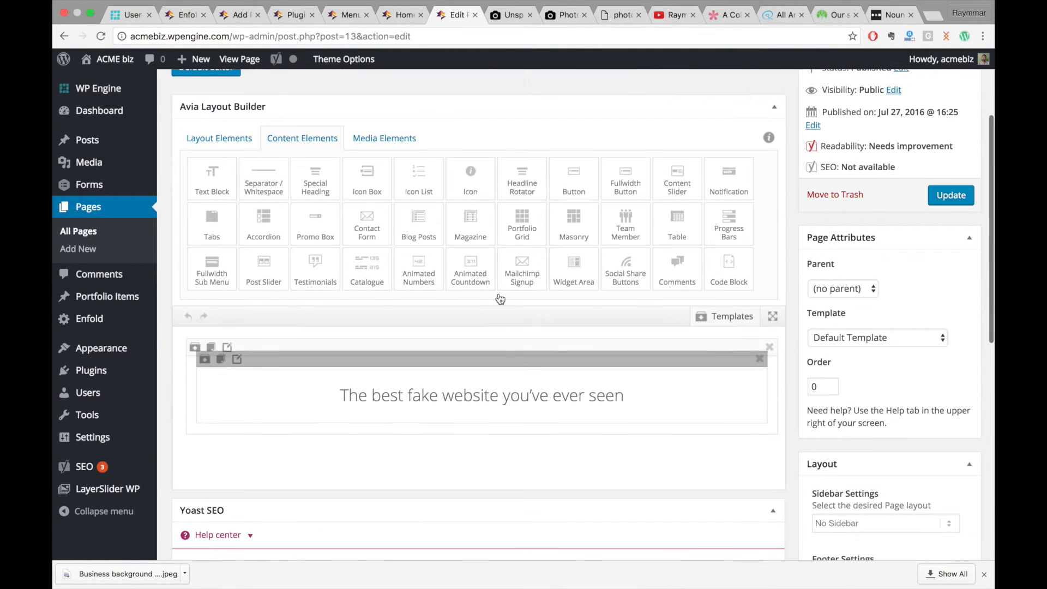
pyautogui.click(221, 139)
pyautogui.moveTo(315, 179); pyautogui.dragTo(428, 443)
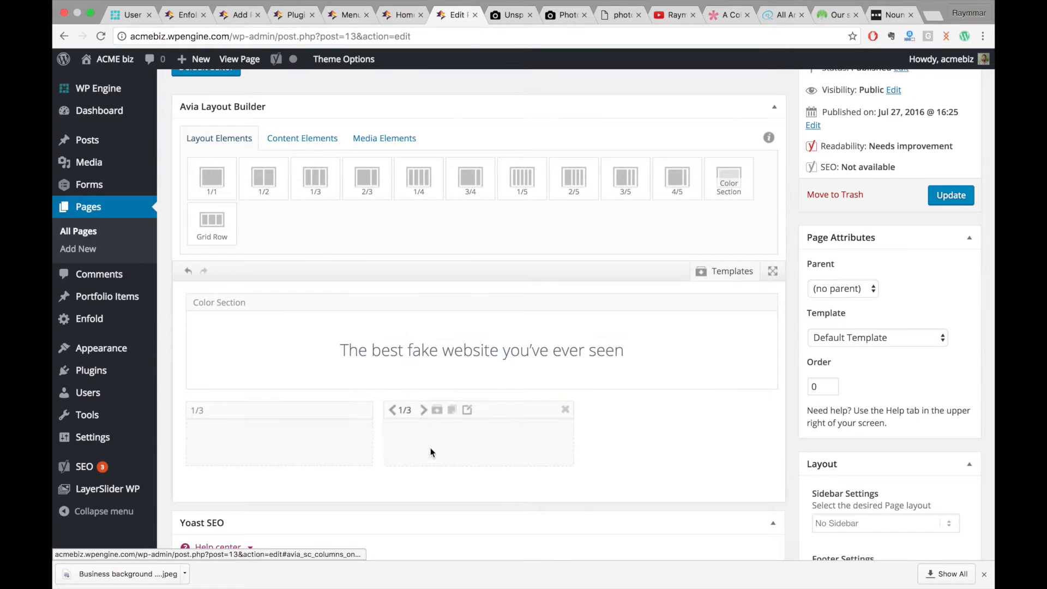
pyautogui.moveTo(315, 178); pyautogui.dragTo(632, 448)
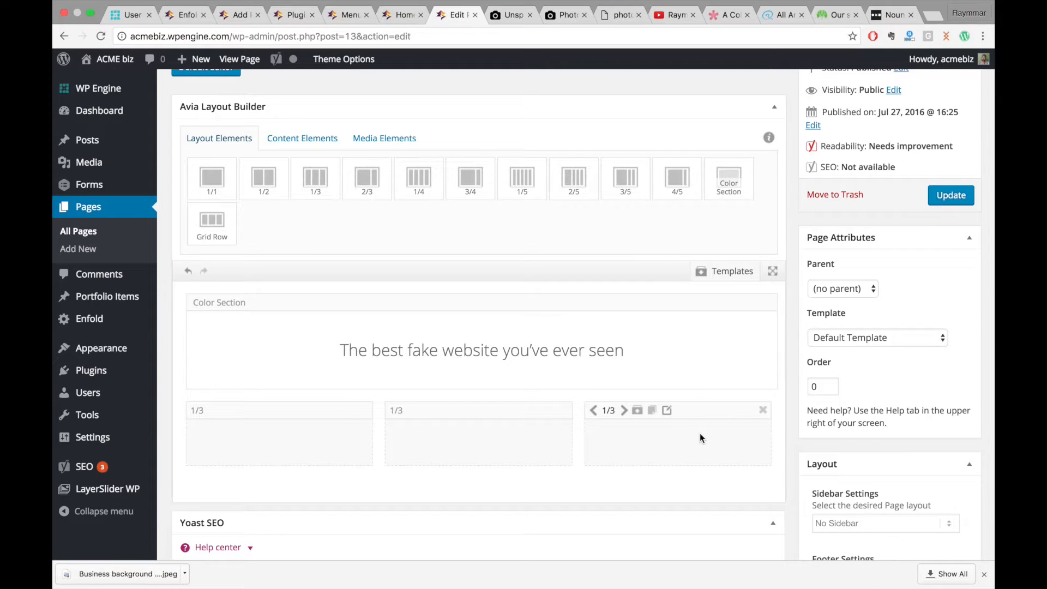
pyautogui.click(369, 141)
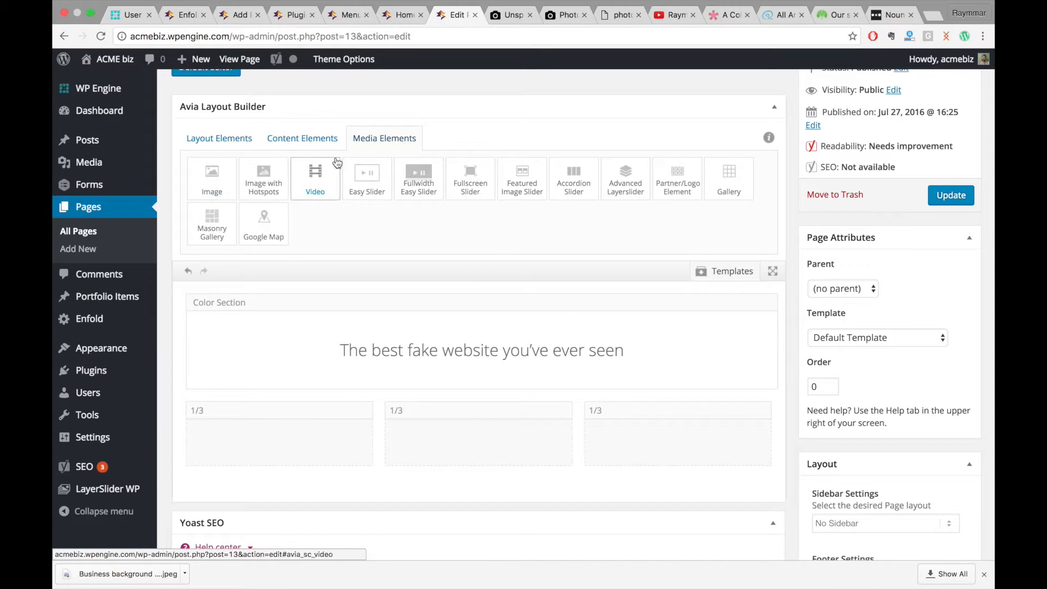
# Drop an Image element into the first 1/3 column and bring up the Upload Files panel.
pyautogui.click(313, 140)
pyautogui.click(221, 140)
pyautogui.click(326, 140)
pyautogui.click(380, 136)
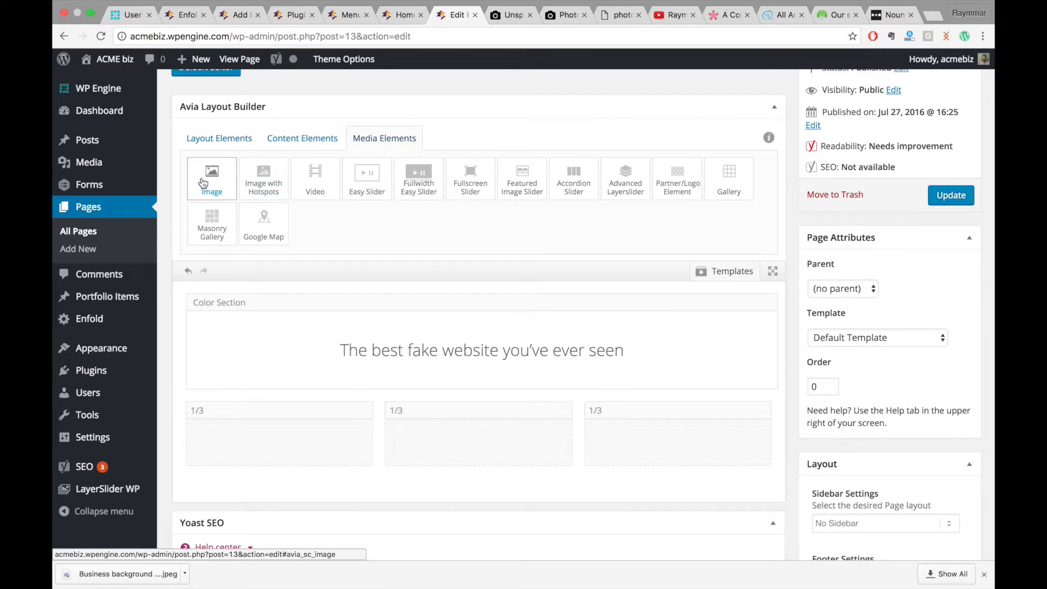
pyautogui.moveTo(206, 181); pyautogui.dragTo(280, 434)
pyautogui.scroll(-3, 292, 491)
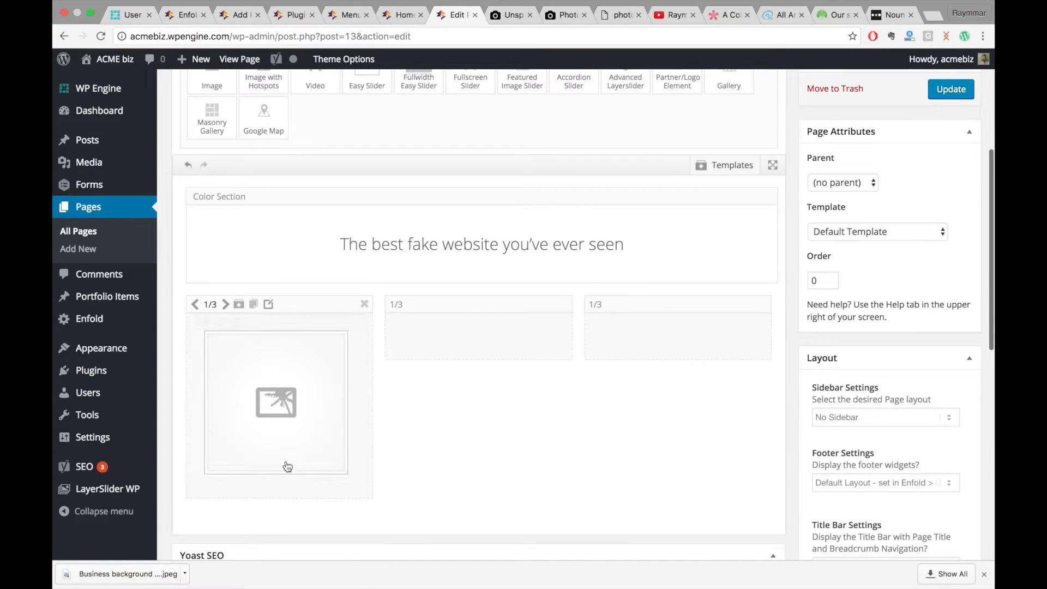
pyautogui.click(274, 421)
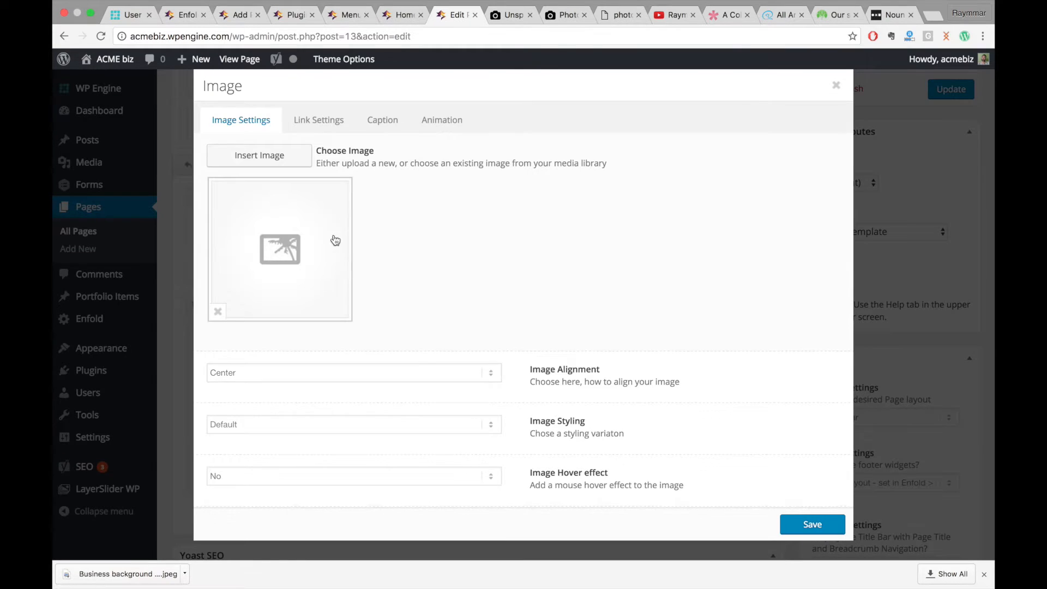
pyautogui.click(333, 237)
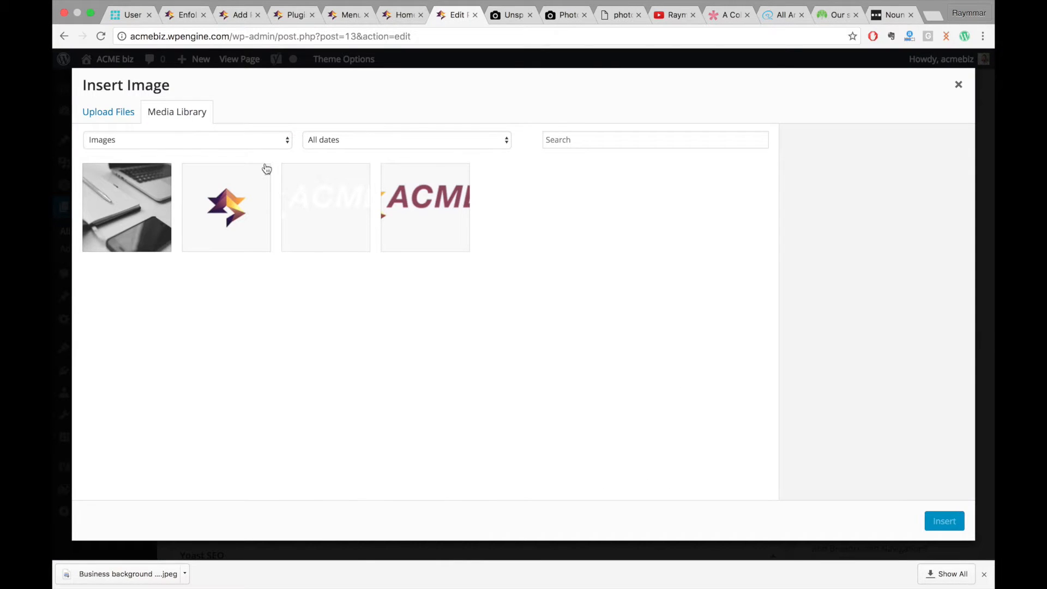
pyautogui.click(127, 112)
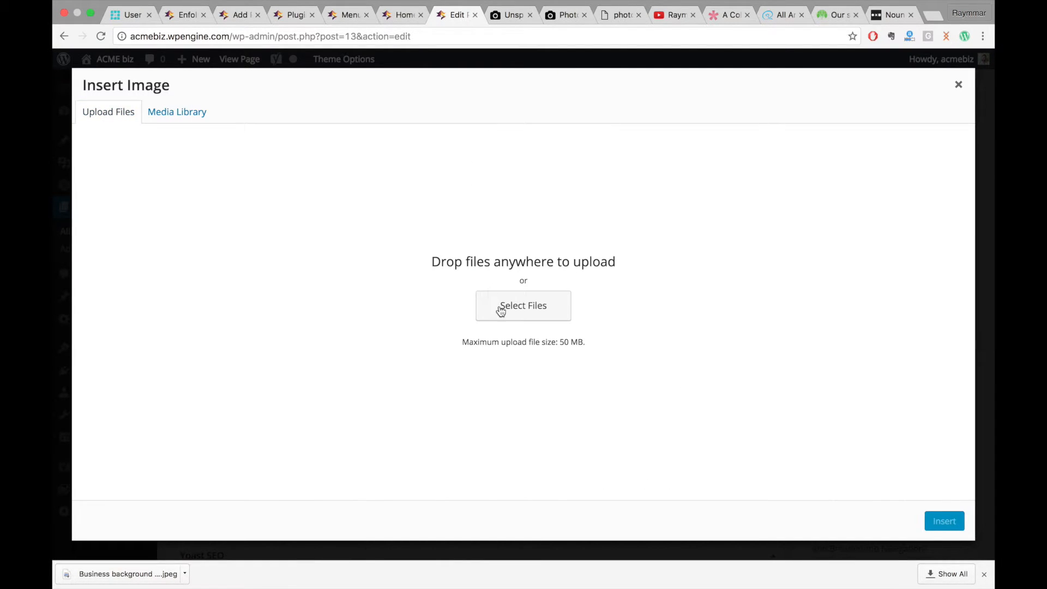
# Upload Business Location.png and the two financial icons from WordPress Quick Build/Icons.
pyautogui.click(512, 319)
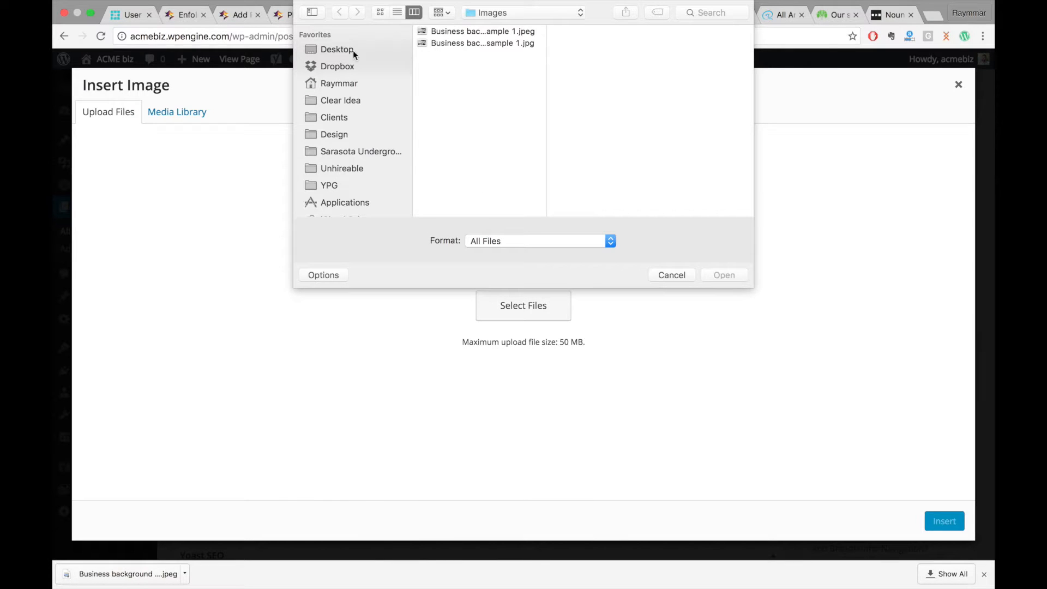
pyautogui.click(501, 10)
pyautogui.click(509, 27)
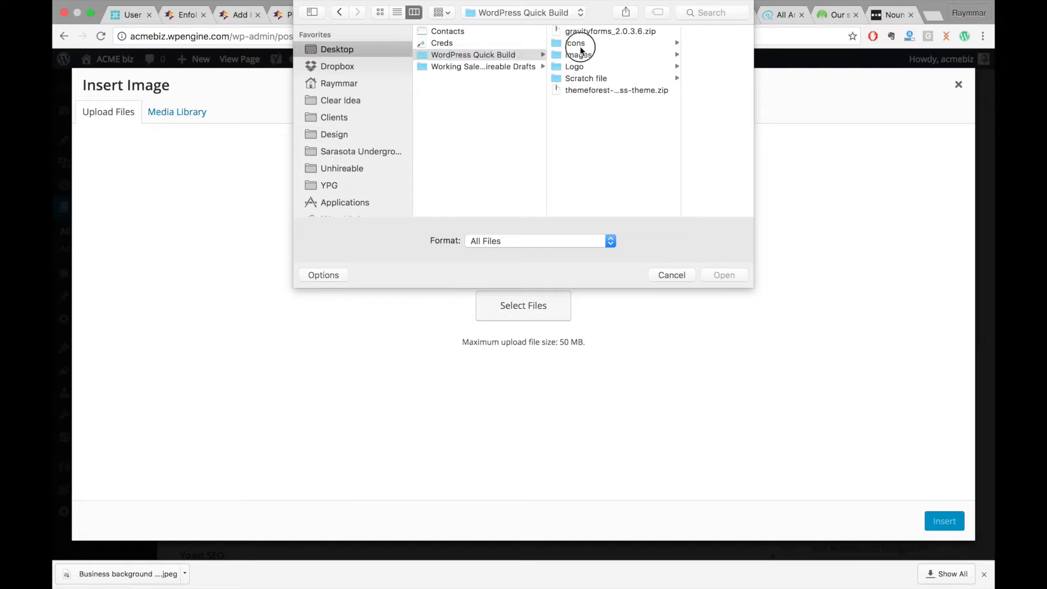
pyautogui.click(582, 43)
pyautogui.click(680, 31)
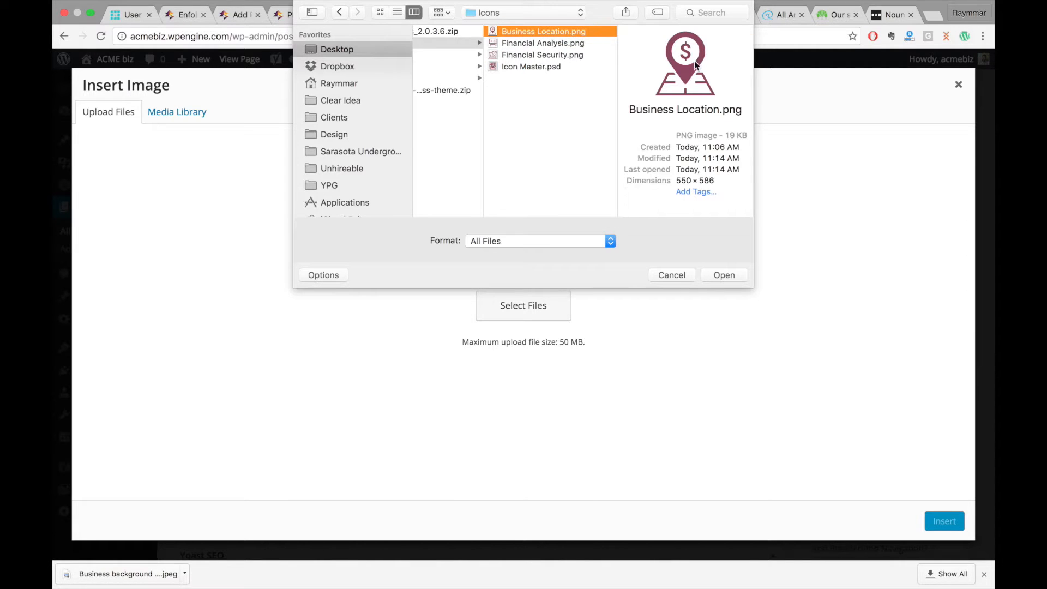
pyautogui.keyDown('shift'); pyautogui.click(555, 55); pyautogui.keyUp('shift')
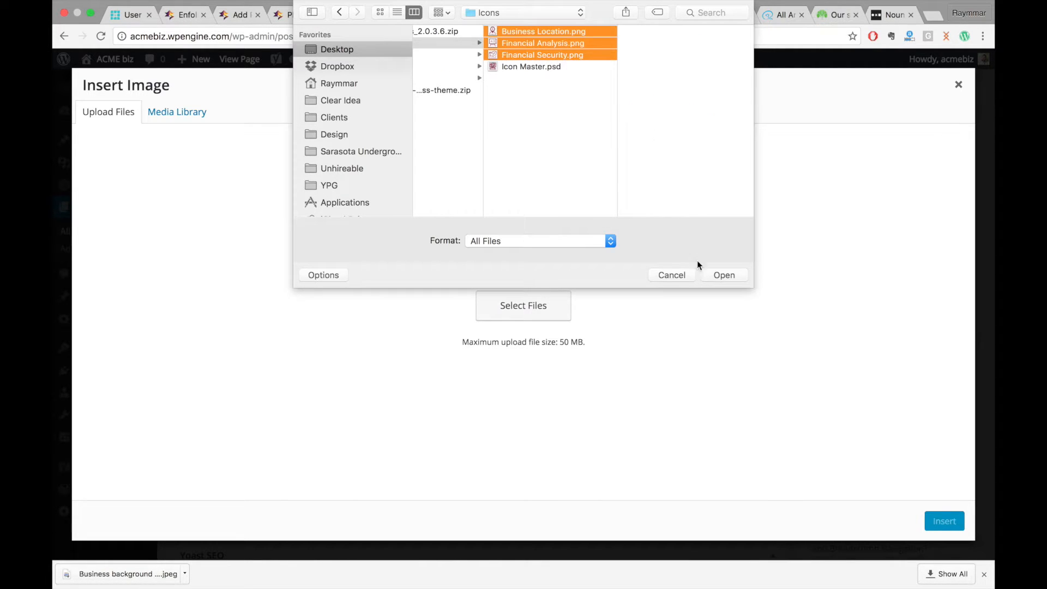
pyautogui.click(717, 279)
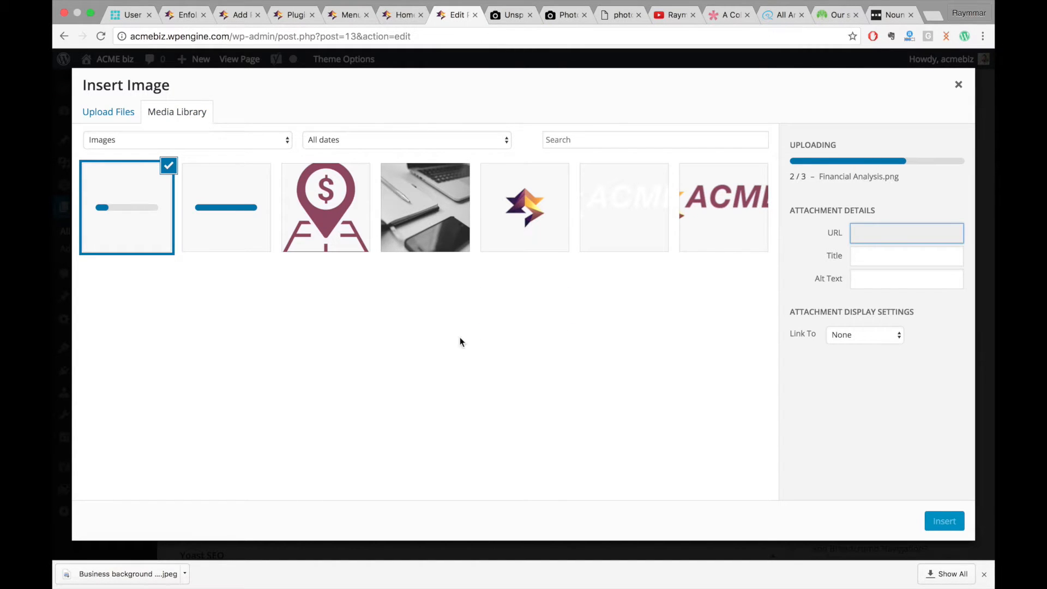
# Insert the Business Location icon at Medium size into the image element.
pyautogui.click(314, 235)
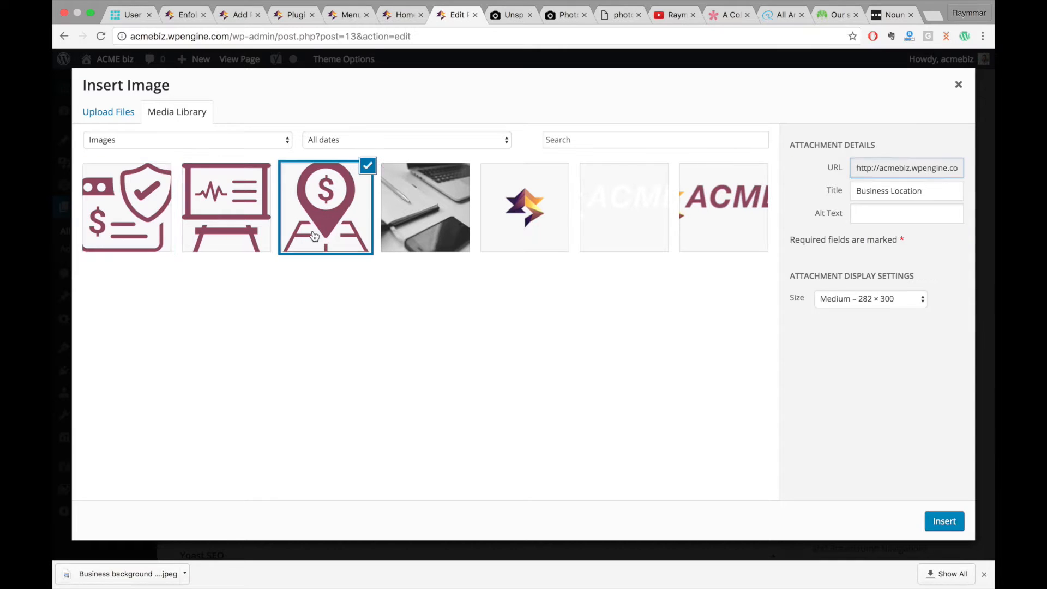
pyautogui.click(853, 302)
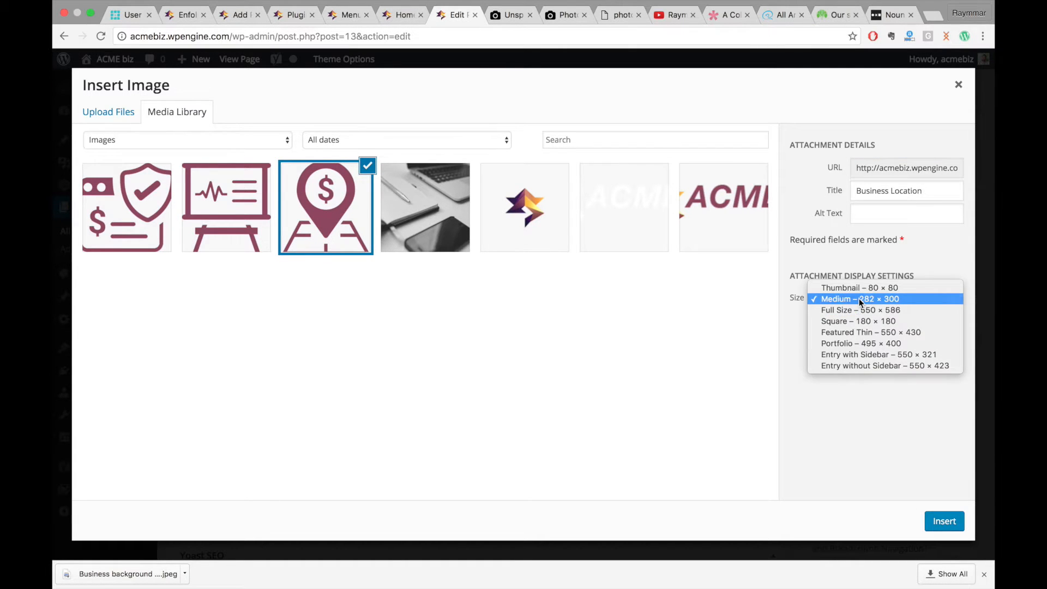
pyautogui.click(859, 298)
pyautogui.click(954, 521)
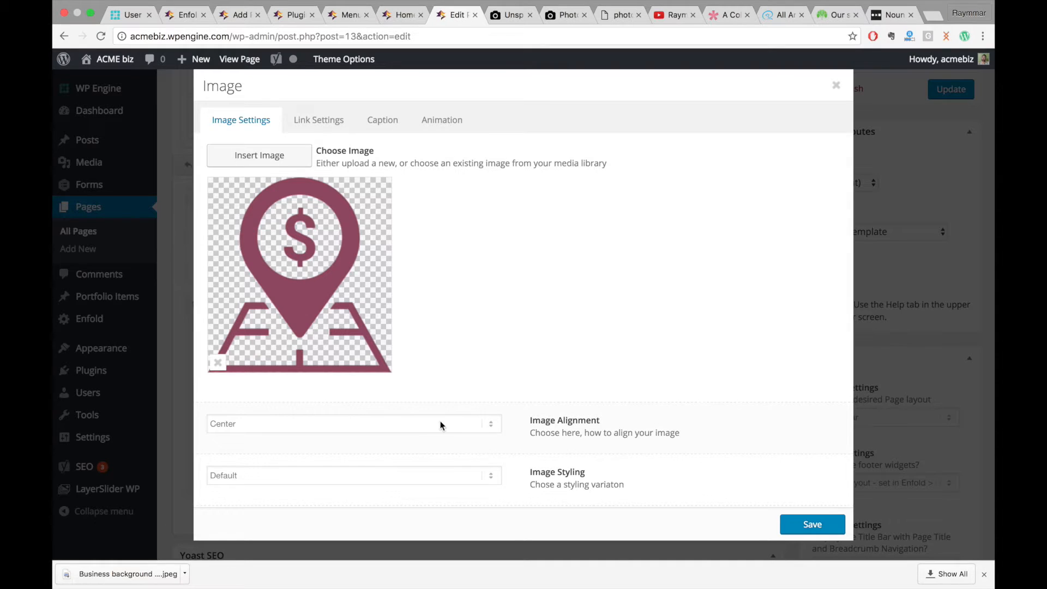
# Set the icon image's animation to Bottom to Top.
pyautogui.scroll(-2, 440, 425)
pyautogui.scroll(2, 441, 425)
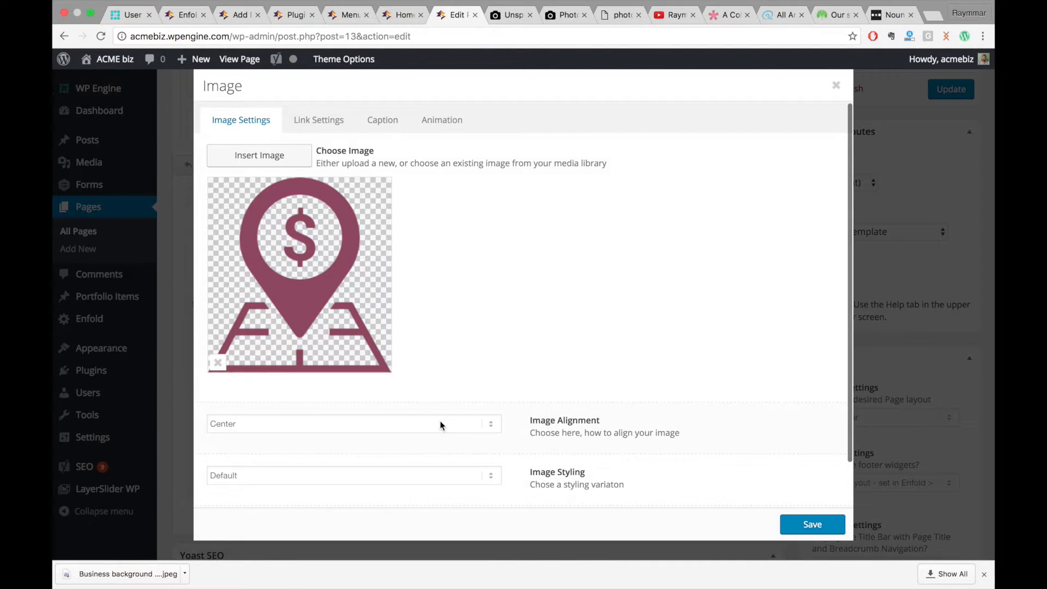
pyautogui.click(307, 119)
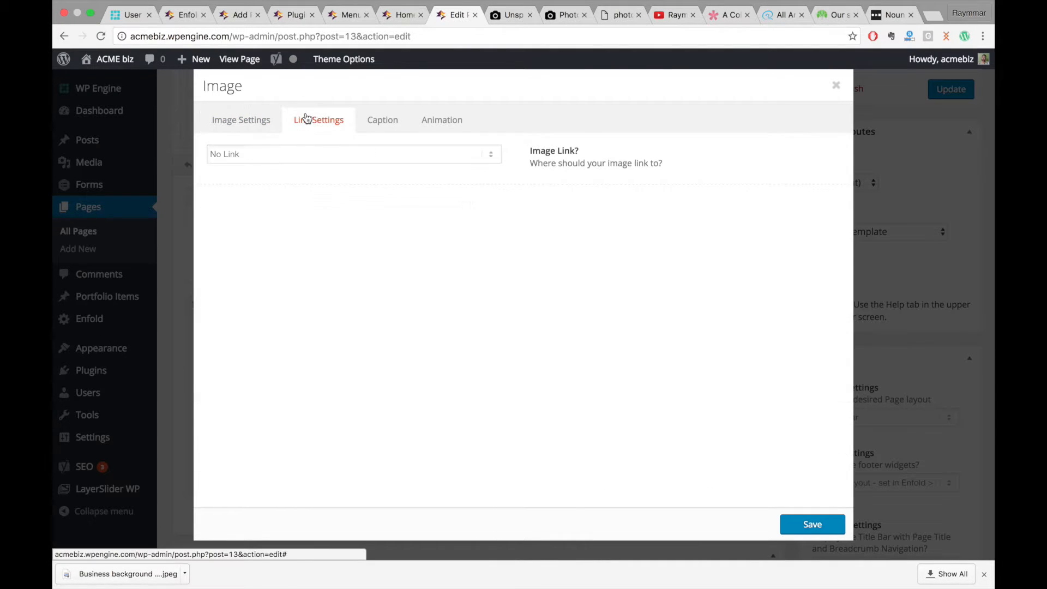
pyautogui.click(377, 125)
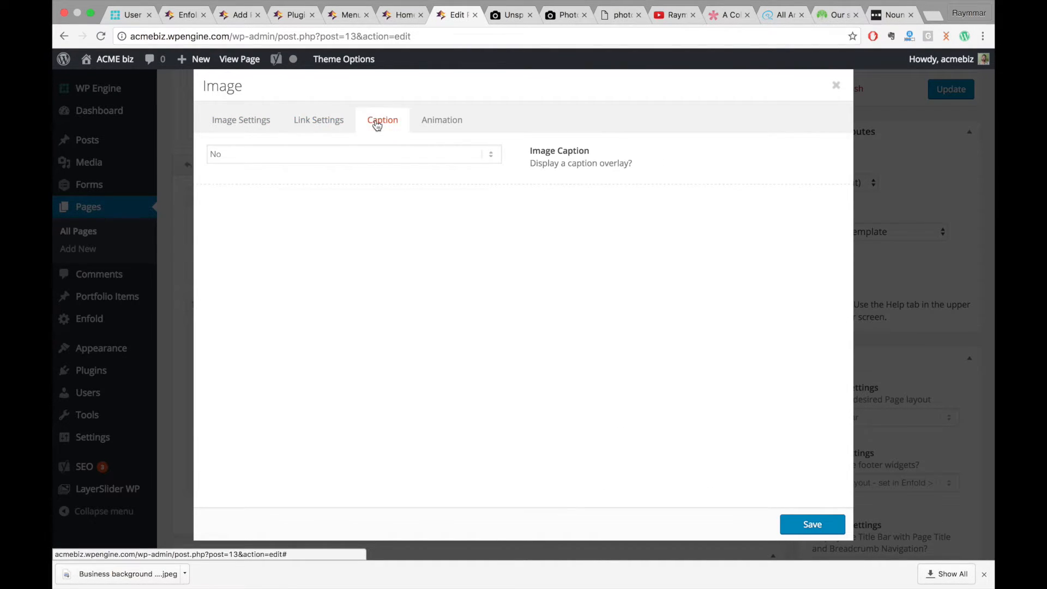
pyautogui.click(440, 125)
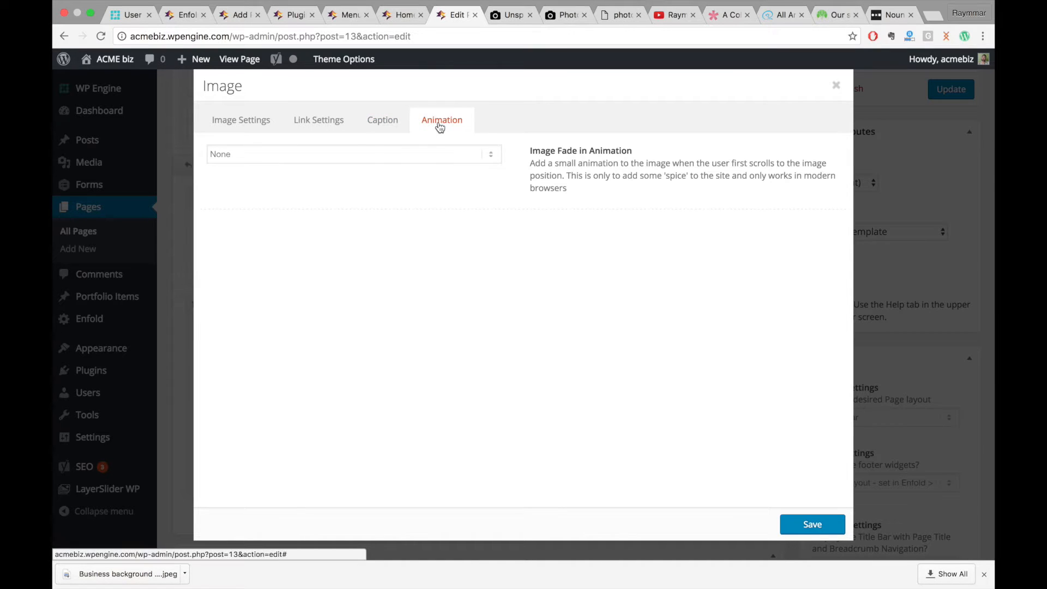
pyautogui.click(365, 148)
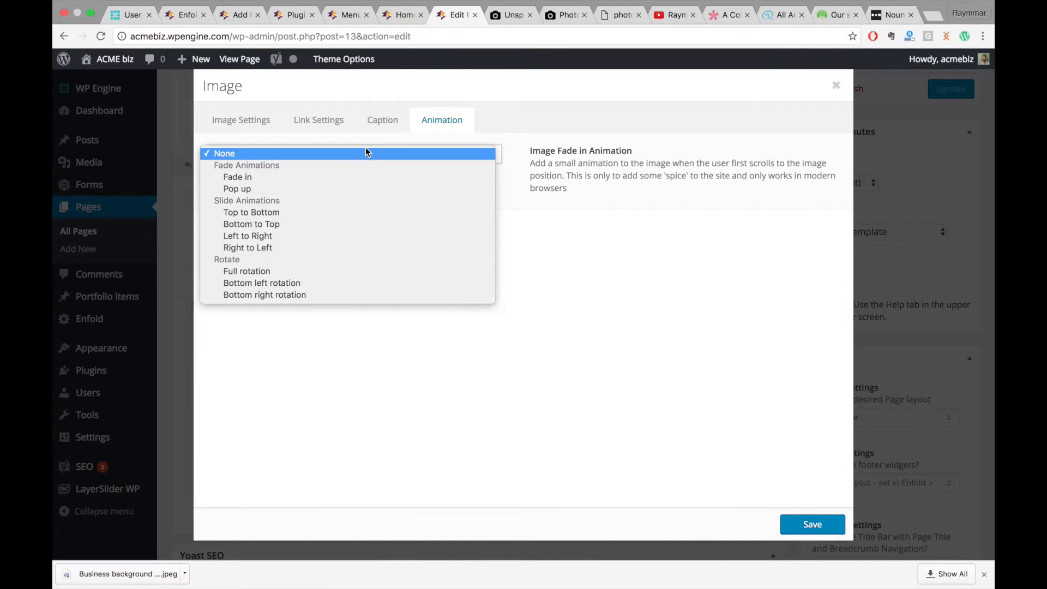
pyautogui.click(277, 226)
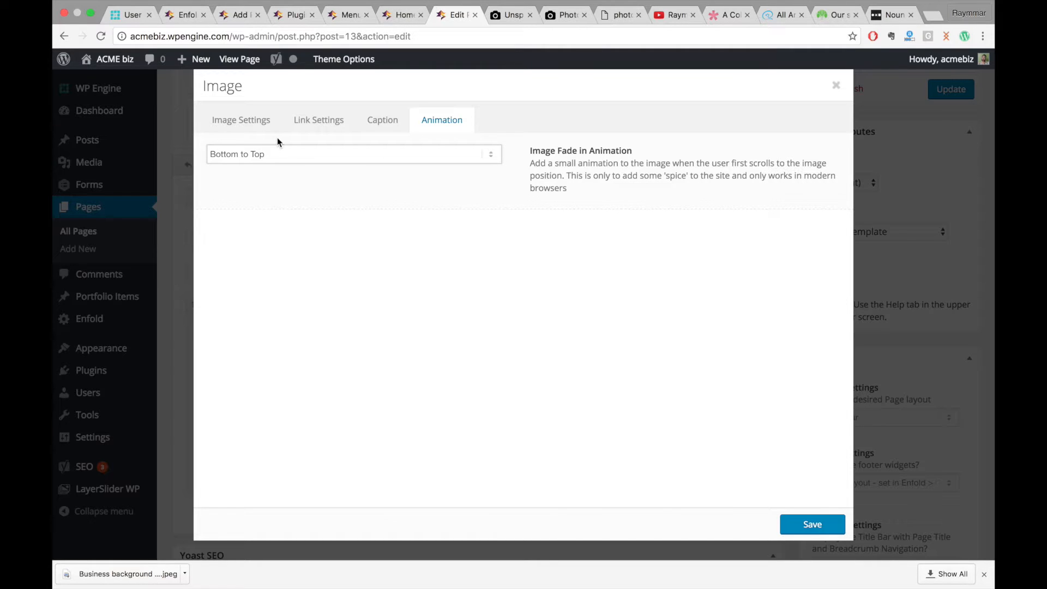
pyautogui.click(267, 122)
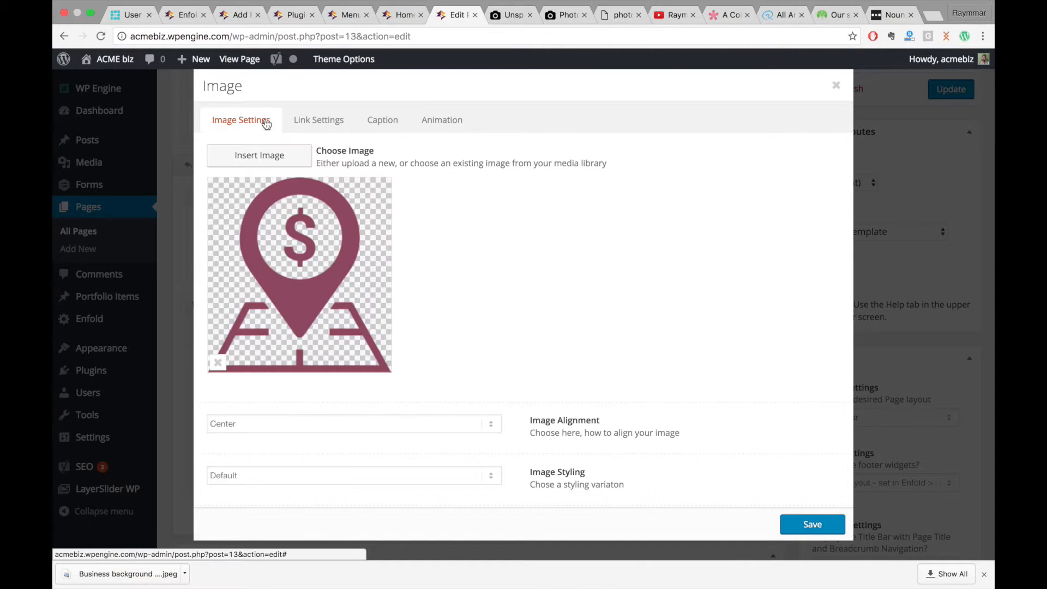
# Choose No Styling and no hover effect for the image, then save it.
pyautogui.scroll(-2, 565, 412)
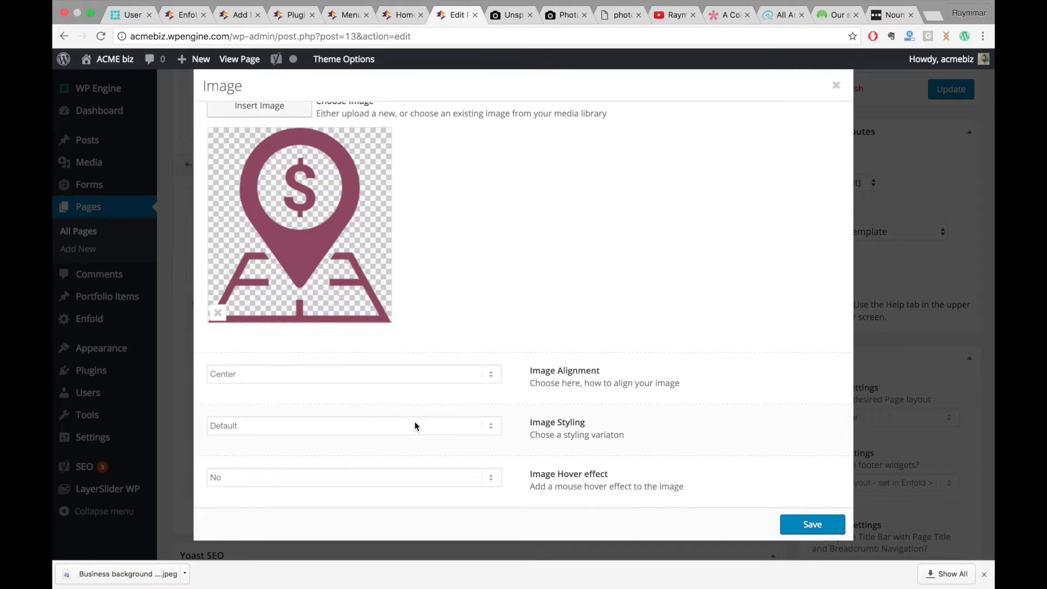
pyautogui.click(353, 426)
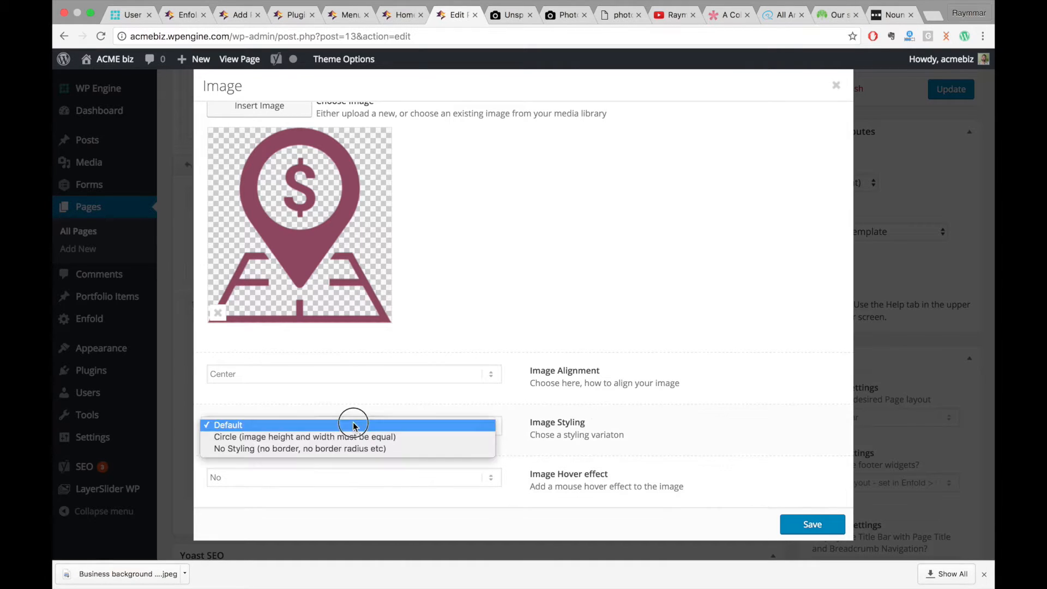
pyautogui.click(324, 448)
pyautogui.click(439, 483)
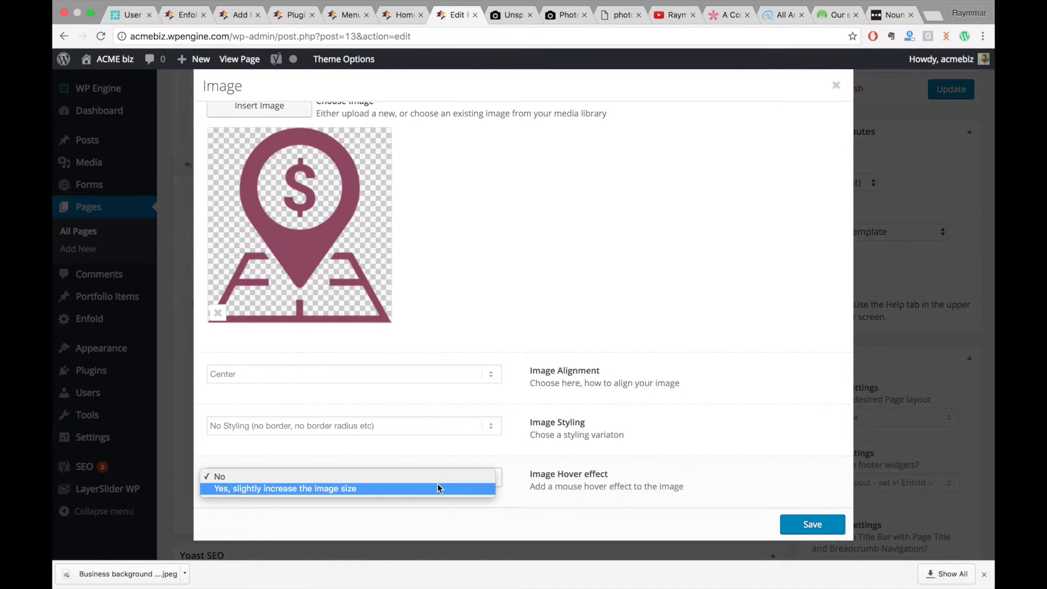
pyautogui.click(443, 476)
pyautogui.click(812, 524)
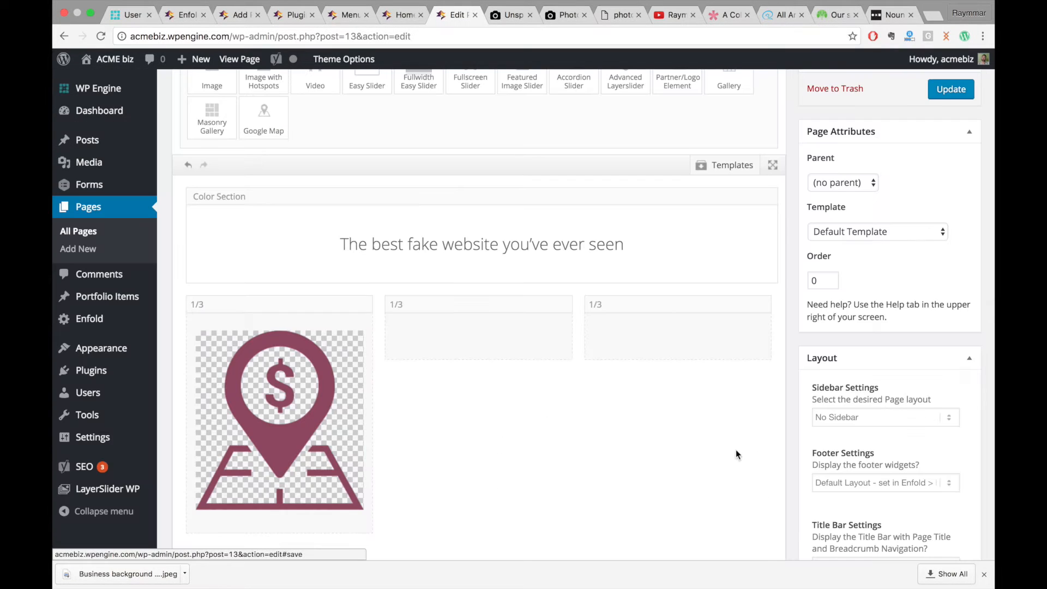
# Delete the two empty 1/3 columns and drop a Special Heading under the icon.
pyautogui.click(573, 308)
pyautogui.click(565, 304)
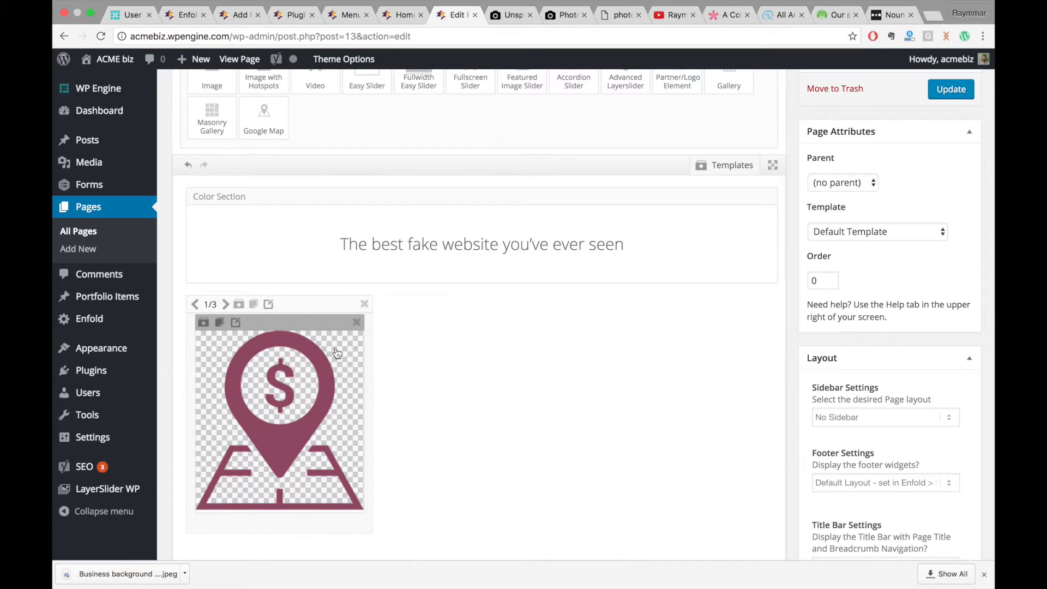
pyautogui.scroll(-3, 337, 353)
pyautogui.scroll(5, 434, 296)
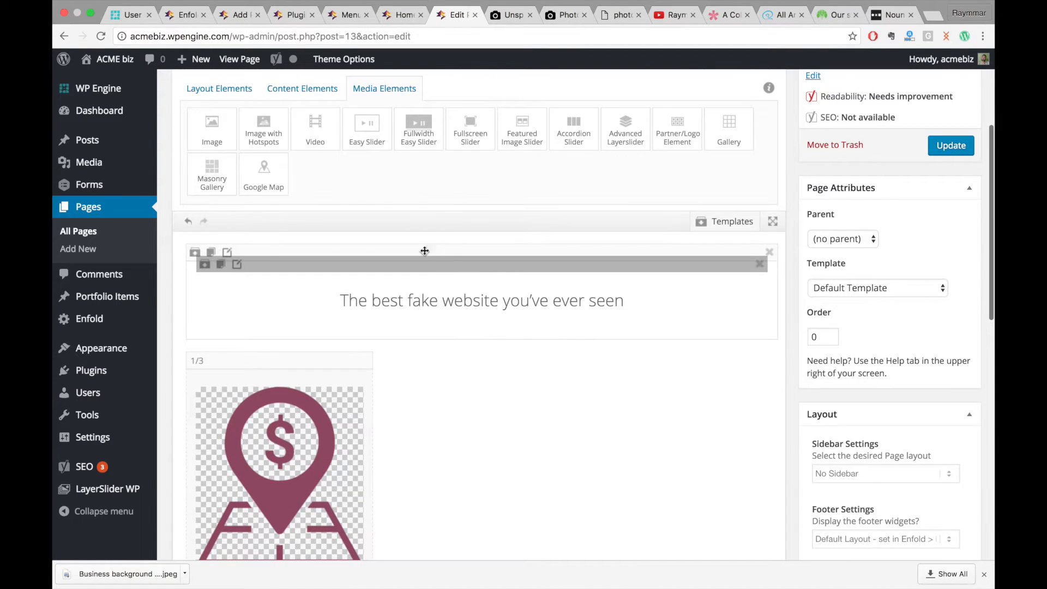
pyautogui.click(284, 90)
pyautogui.click(265, 124)
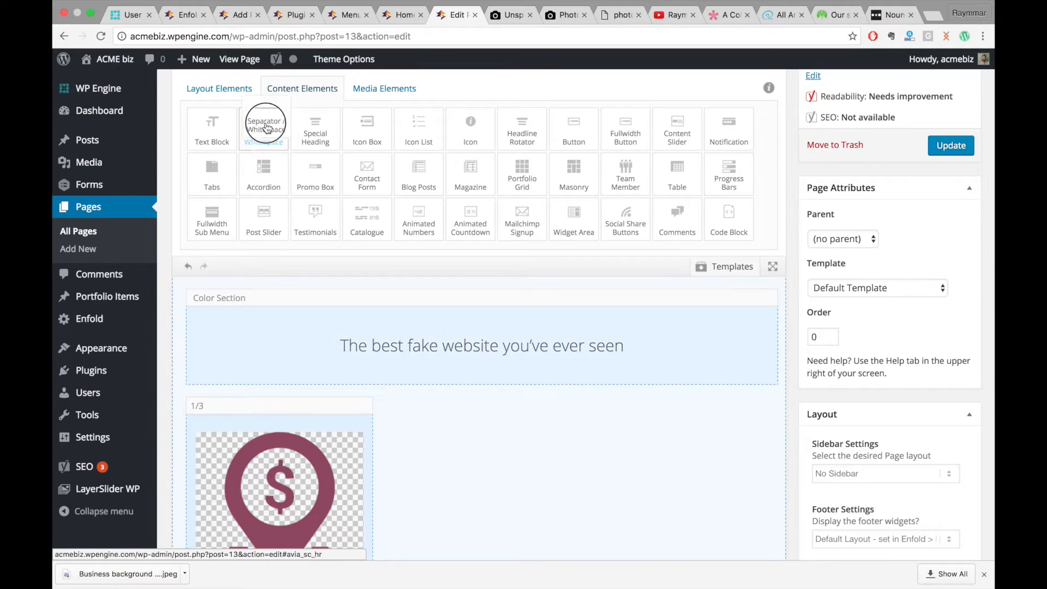
pyautogui.moveTo(315, 128); pyautogui.dragTo(251, 309)
# Make the heading 'This is a sample icon' in Modern (left) style, save, and clone the column.
pyautogui.click(282, 328)
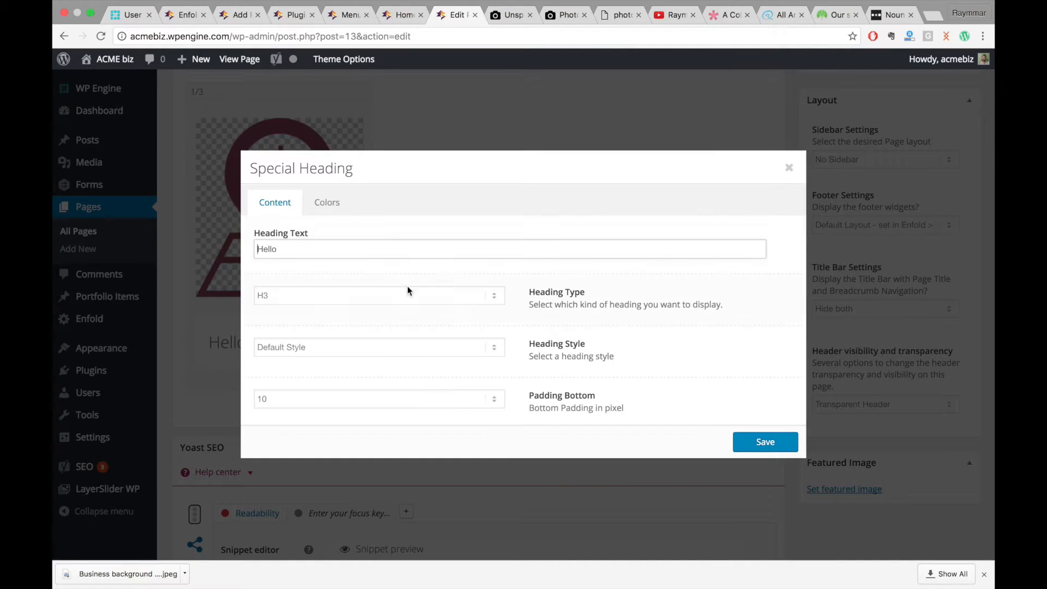
pyautogui.moveTo(336, 257); pyautogui.dragTo(166, 250)
pyautogui.click(353, 343)
pyautogui.click(353, 354)
pyautogui.click(768, 440)
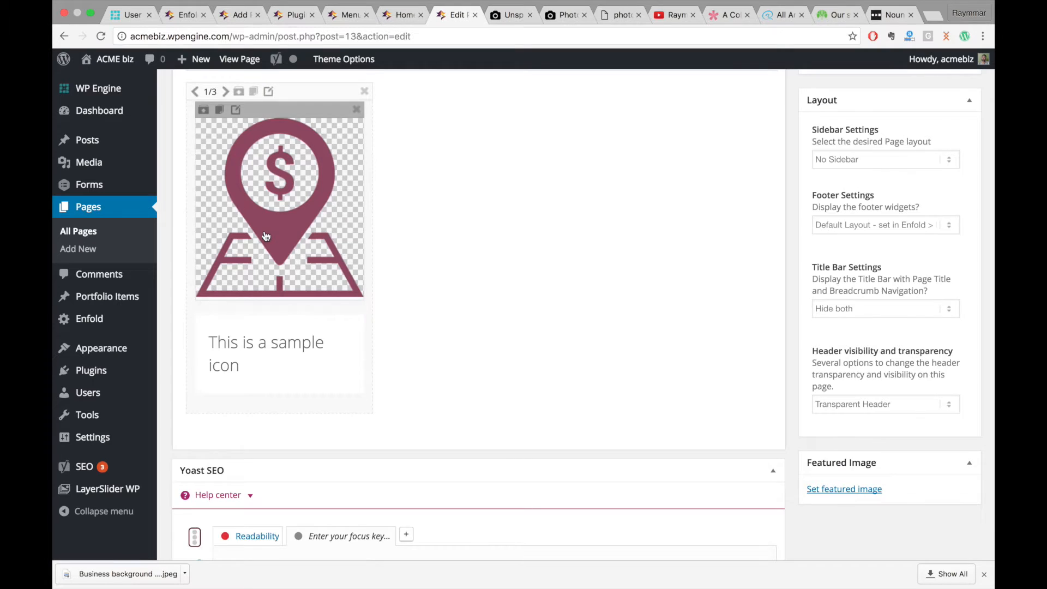
pyautogui.scroll(3, 266, 235)
pyautogui.doubleClick(254, 219)
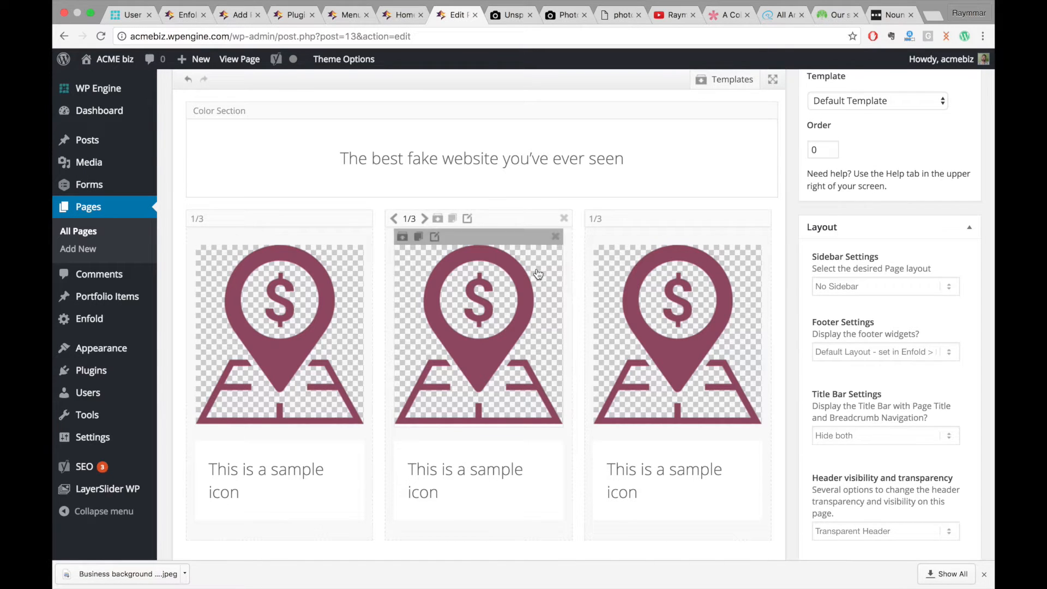
# Delete the extra icon columns and duplicate the first icon column twice.
pyautogui.click(565, 218)
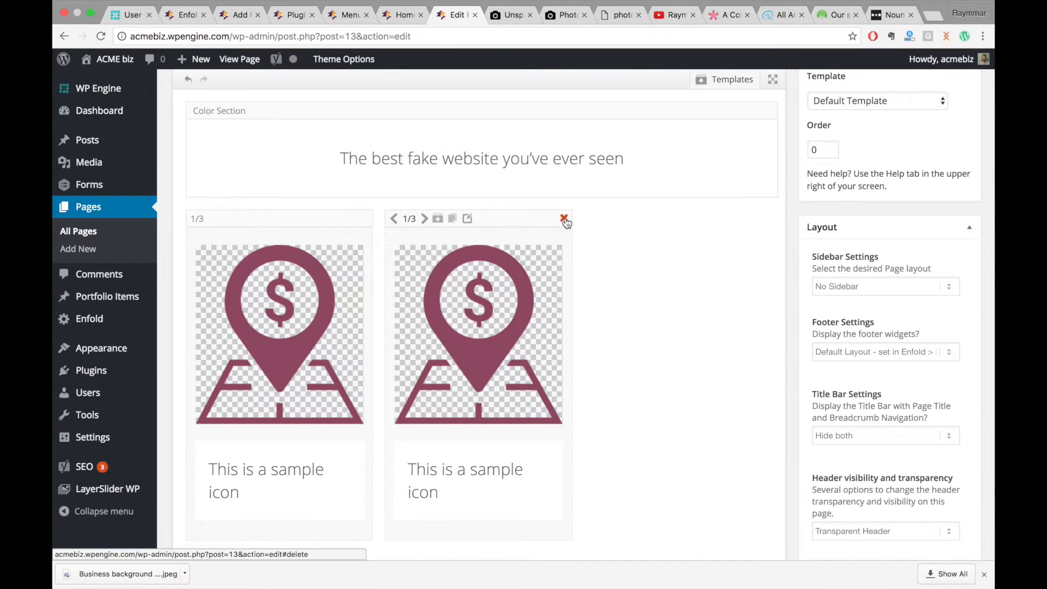
pyautogui.click(564, 218)
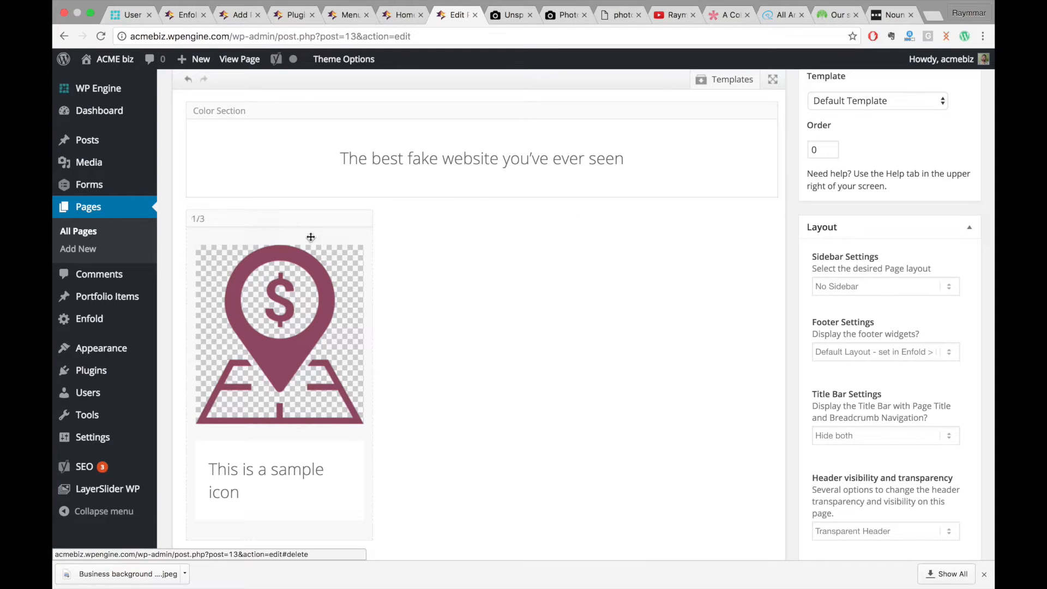
pyautogui.click(255, 220)
pyautogui.click(254, 220)
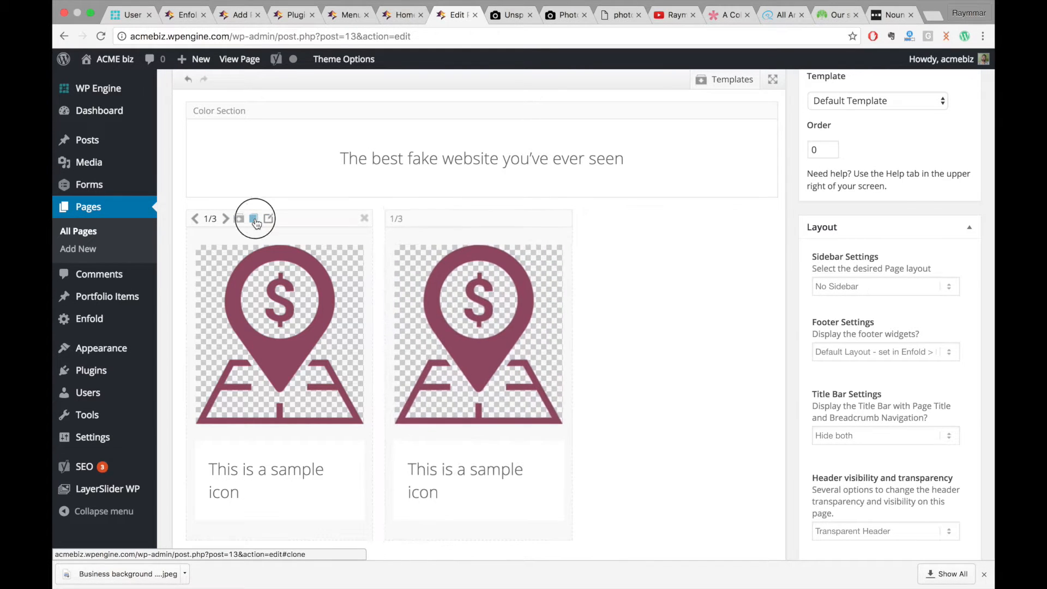
# Replace the middle column's icon with the Financial Analysis easel image from the Media Library.
pyautogui.click(480, 307)
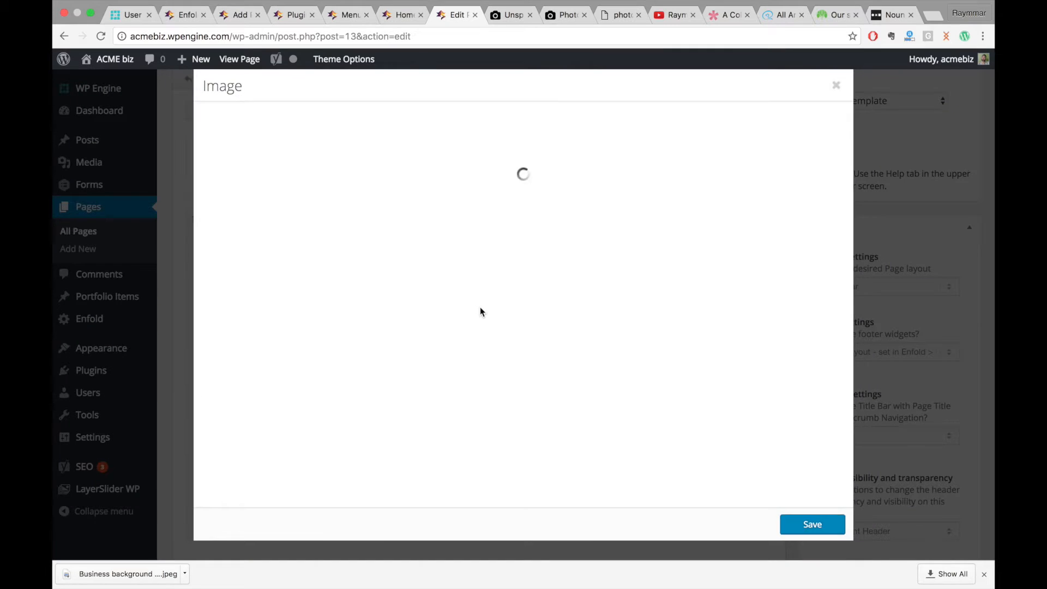
pyautogui.click(335, 226)
pyautogui.click(256, 215)
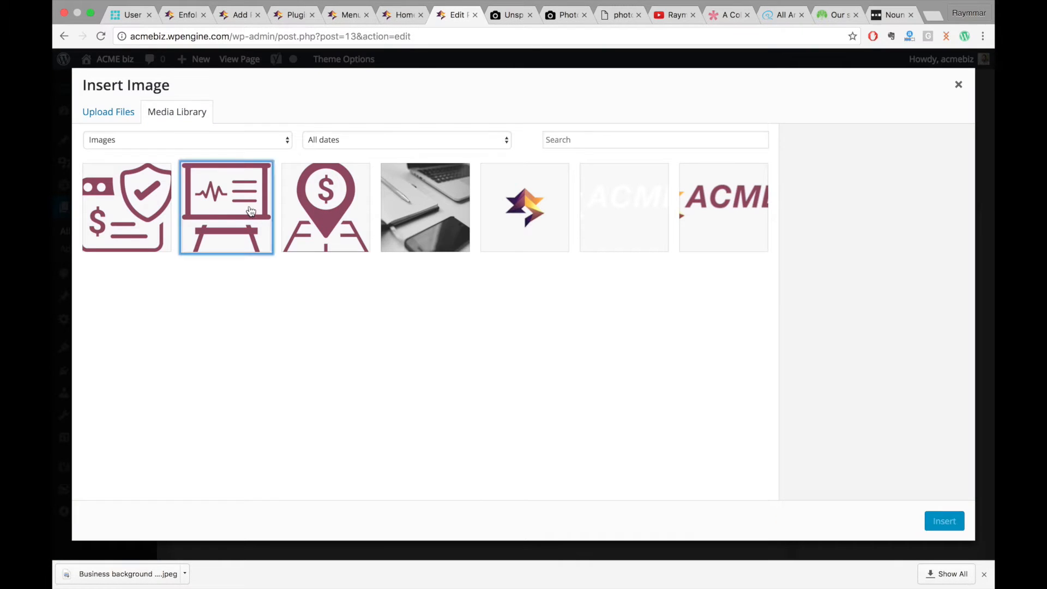
pyautogui.click(943, 519)
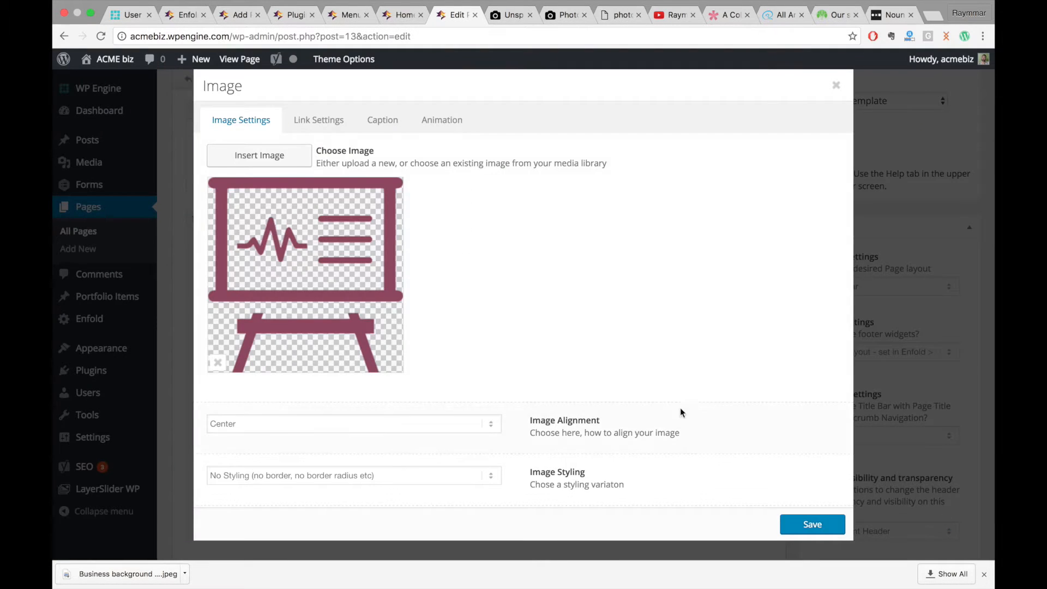
pyautogui.click(805, 520)
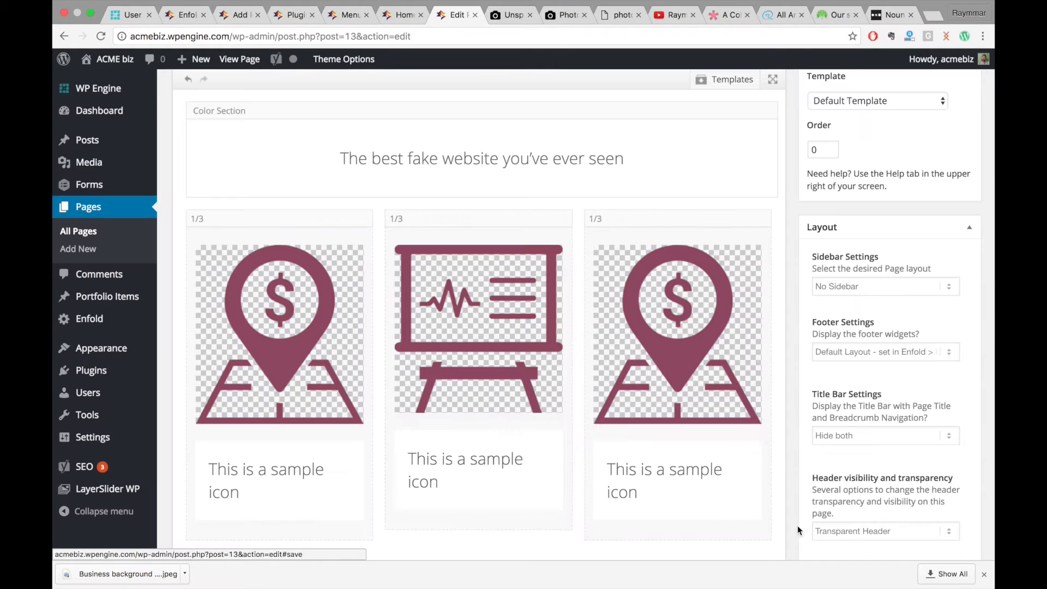
# Replace the right column's icon with the Financial Security shield image and update the Home page.
pyautogui.click(676, 327)
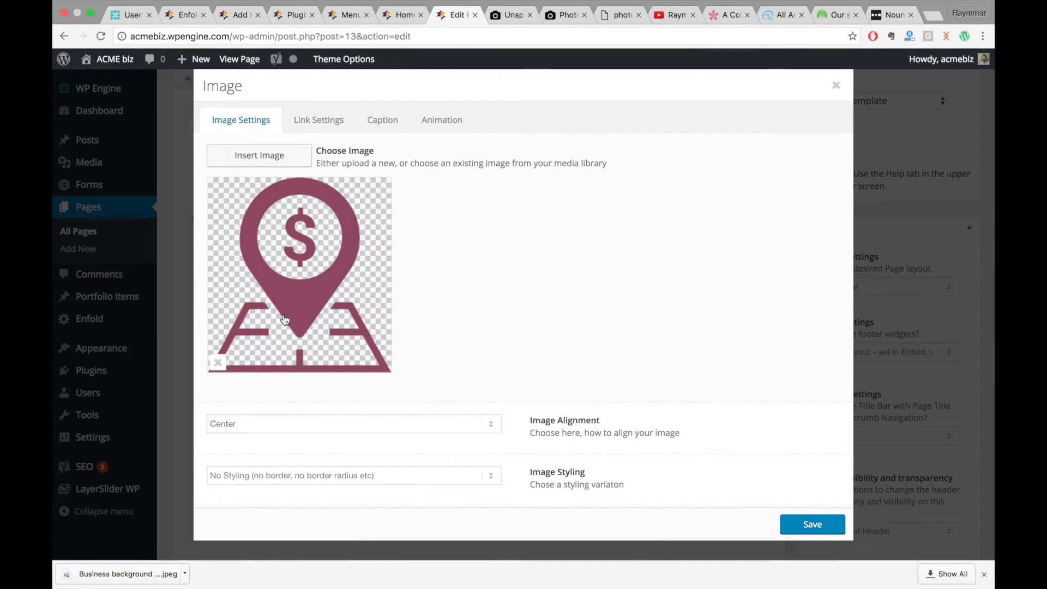
pyautogui.click(284, 320)
pyautogui.click(141, 213)
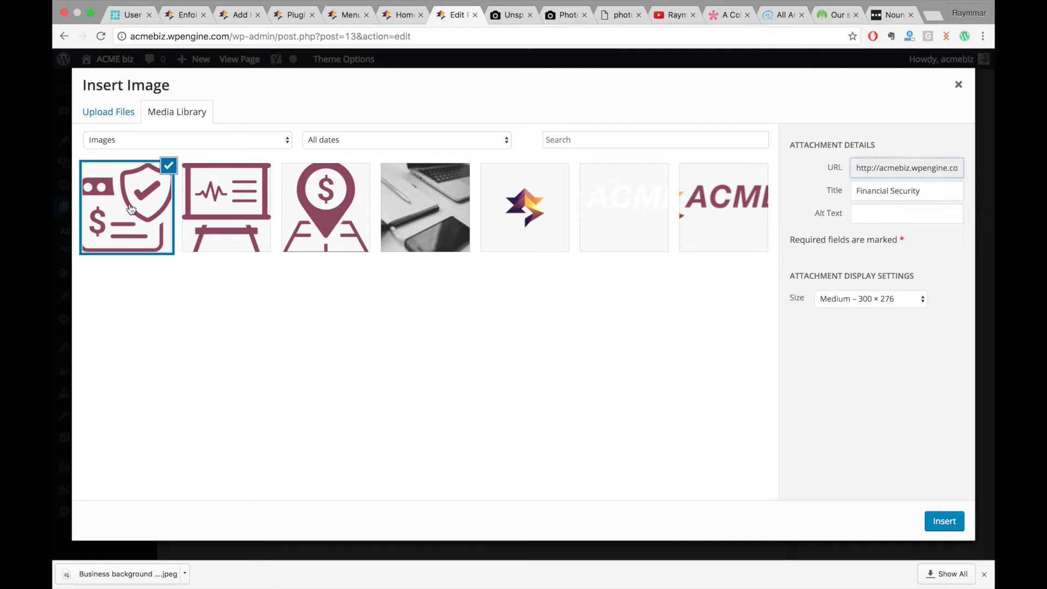
pyautogui.click(933, 521)
pyautogui.click(824, 534)
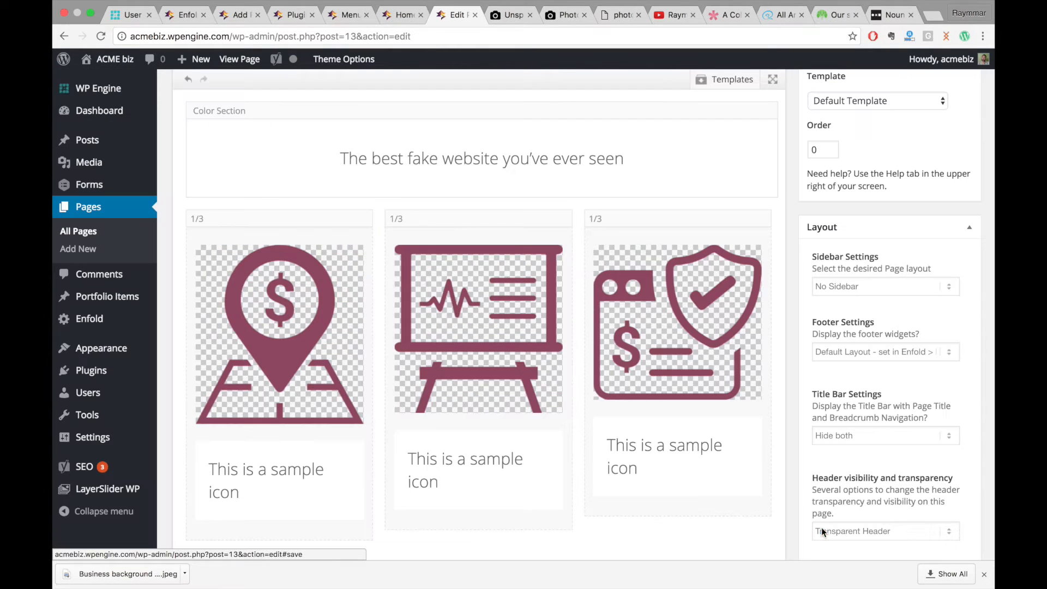
pyautogui.scroll(-2, 878, 315)
pyautogui.scroll(8, 878, 315)
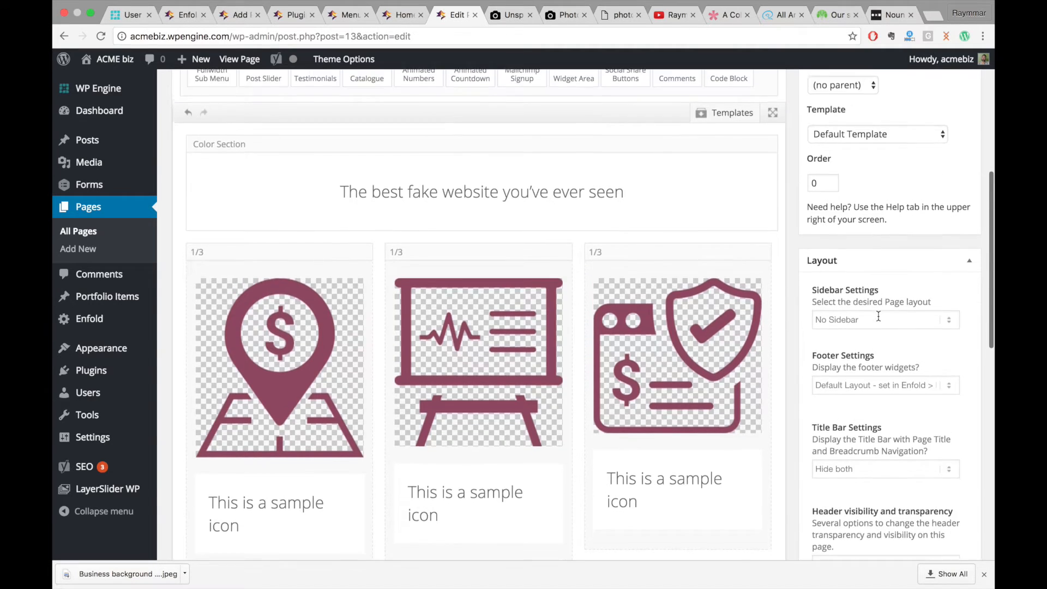
pyautogui.click(944, 341)
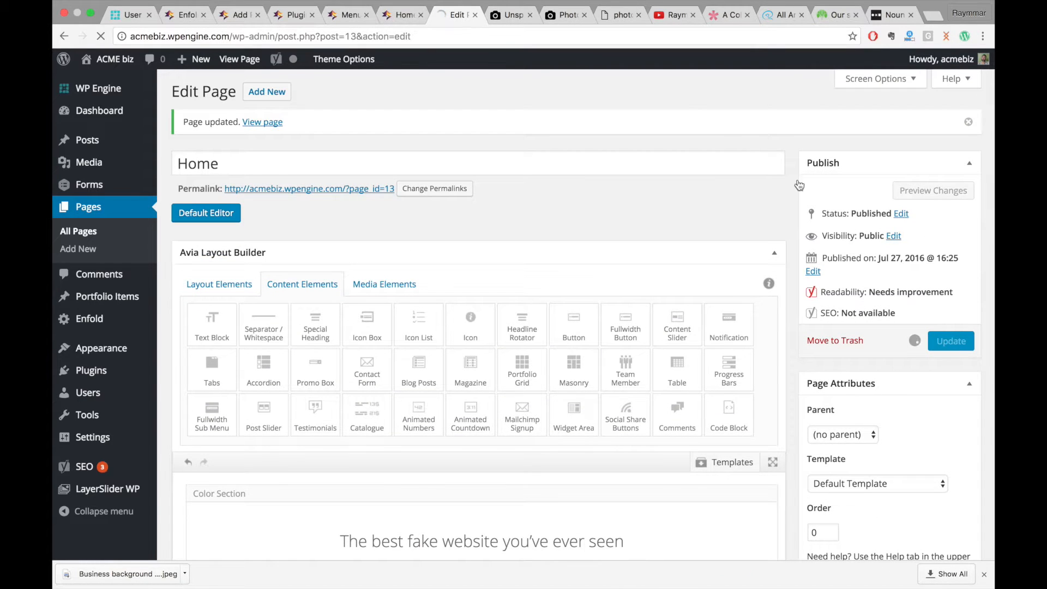
# Reload the live ACME biz front page in the Home tab.
pyautogui.click(402, 16)
pyautogui.click(391, 36)
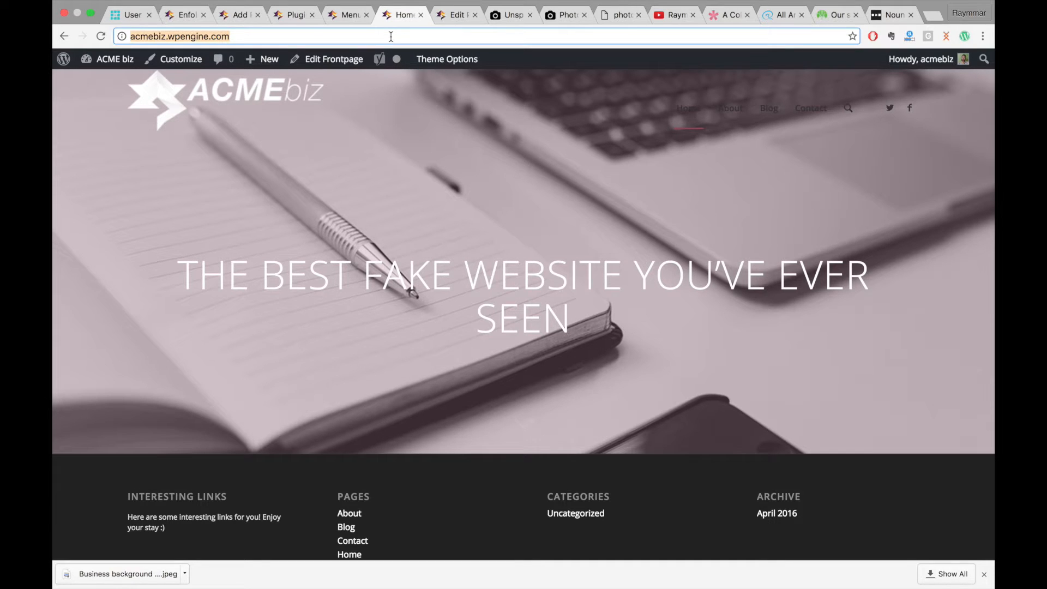
pyautogui.press('Return')
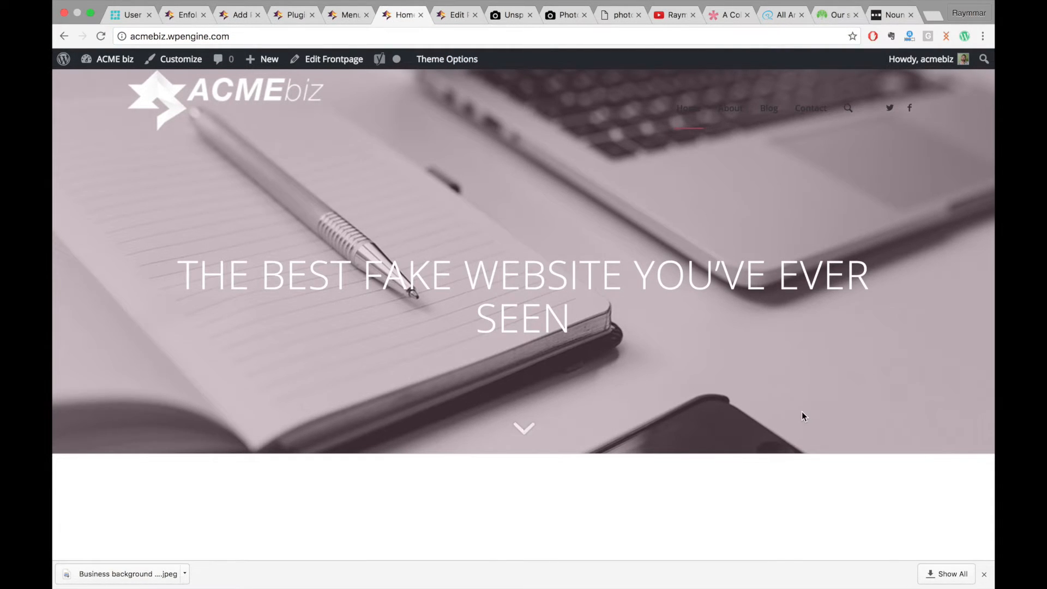
# Review the homepage, highlighting the three 'This is a sample icon' captions under the hero.
pyautogui.scroll(-10, 802, 412)
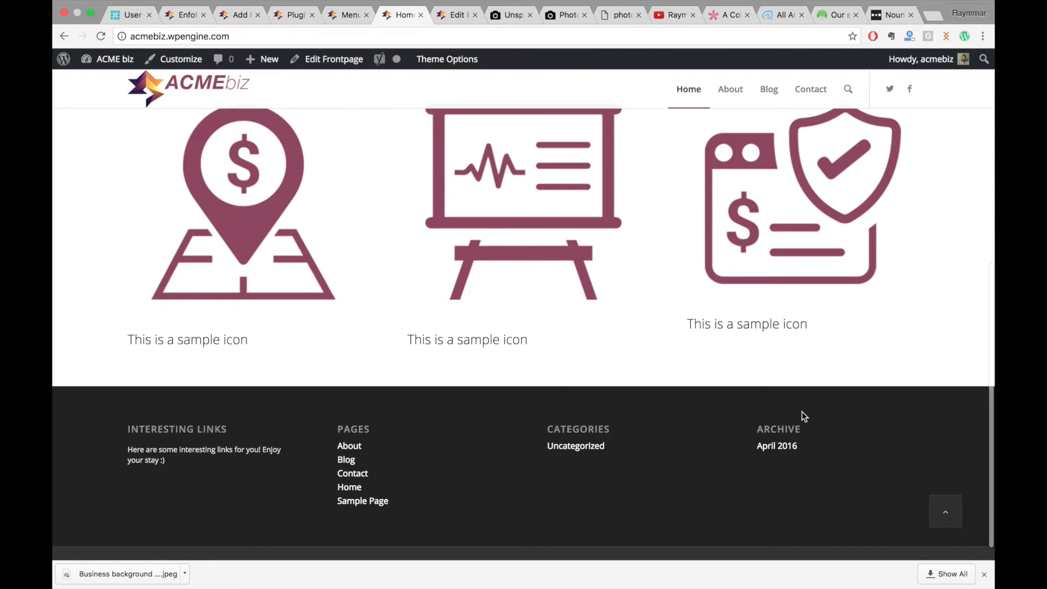
pyautogui.scroll(2, 802, 413)
pyautogui.moveTo(155, 398); pyautogui.dragTo(240, 398)
pyautogui.moveTo(406, 399); pyautogui.dragTo(549, 408)
pyautogui.moveTo(736, 380); pyautogui.dragTo(796, 382)
pyautogui.scroll(10, 632, 355)
pyautogui.scroll(-6, 631, 355)
pyautogui.scroll(6, 631, 355)
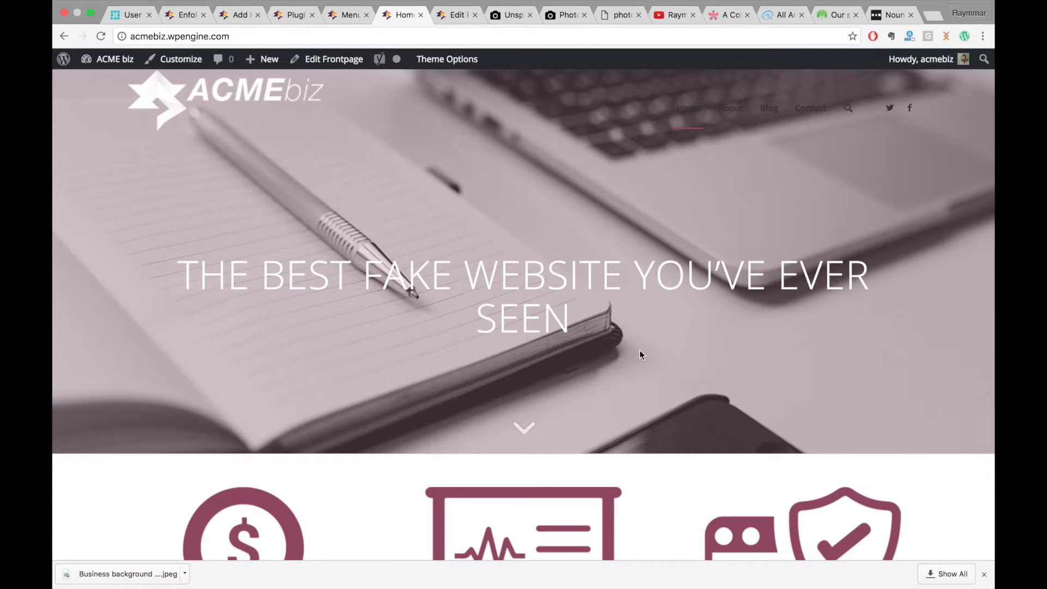
pyautogui.scroll(-7, 423, 358)
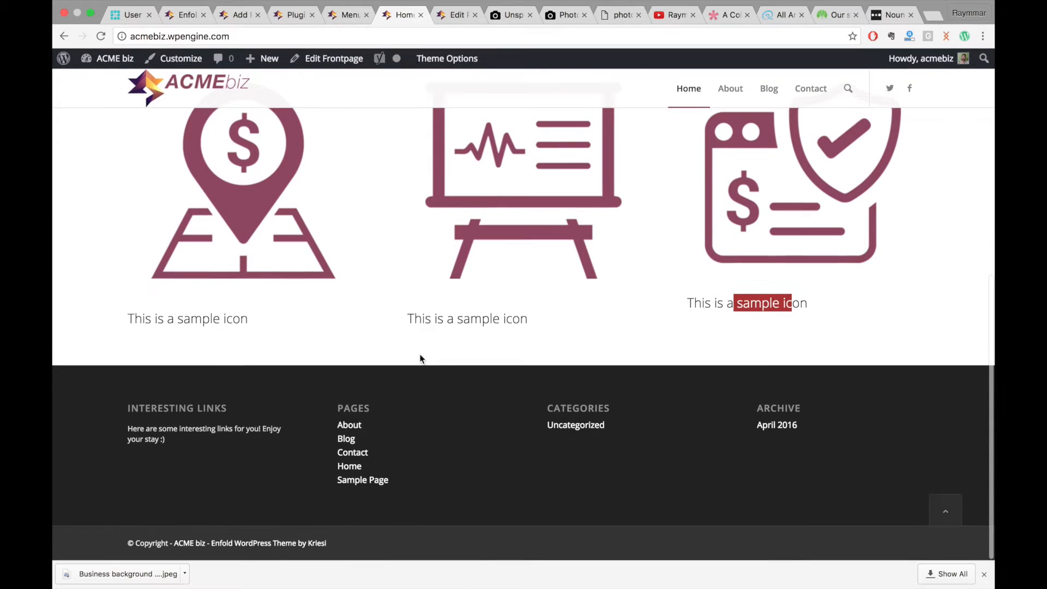
pyautogui.scroll(8, 395, 275)
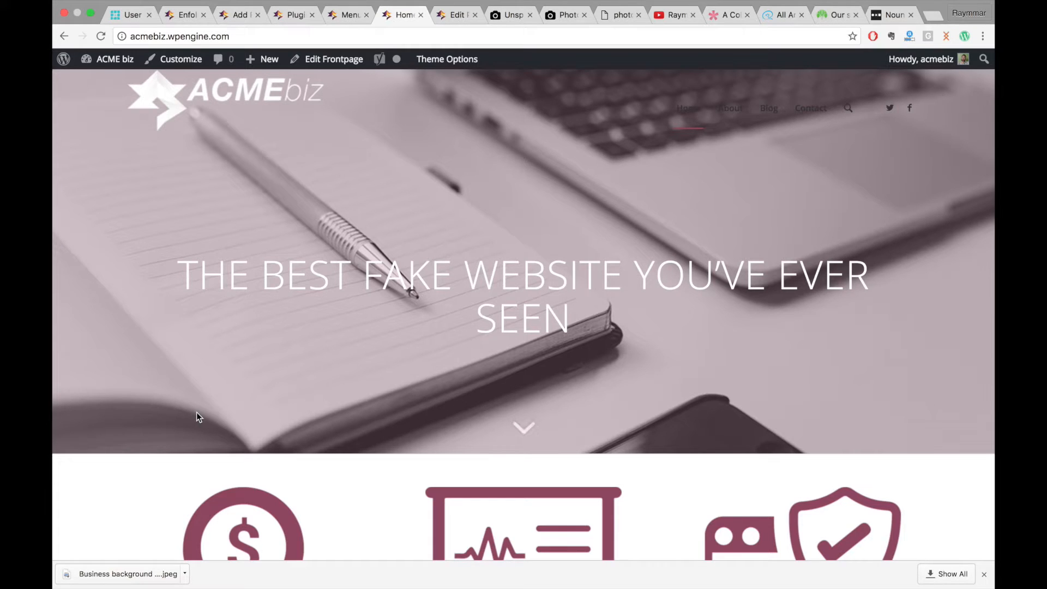
pyautogui.scroll(-8, 276, 501)
pyautogui.scroll(8, 291, 461)
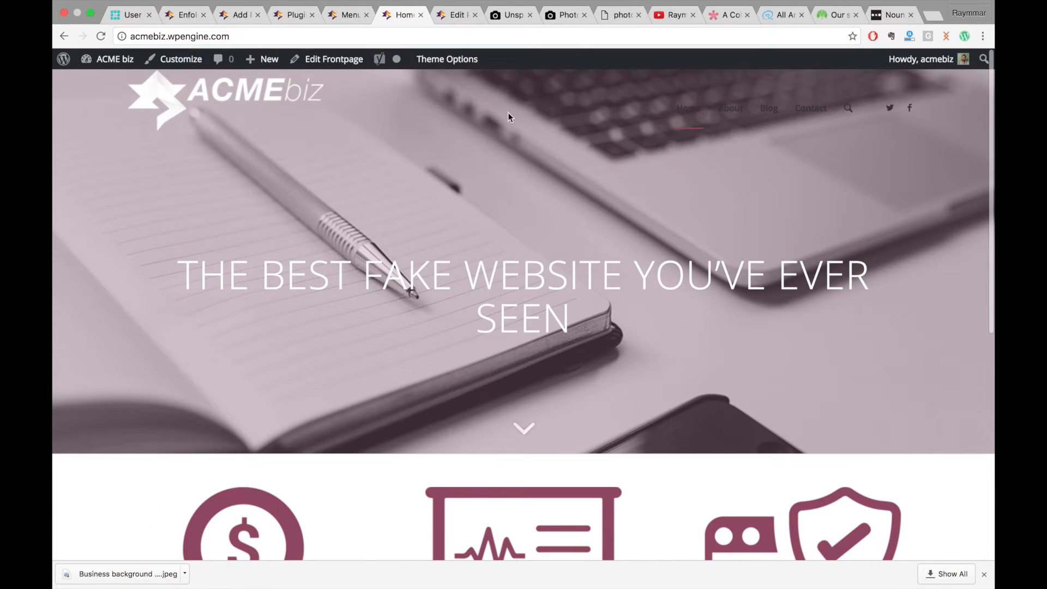
# Add a Main Menu Links element row in Enfold's Advanced Styling theme options.
pyautogui.click(187, 16)
pyautogui.scroll(5, 322, 262)
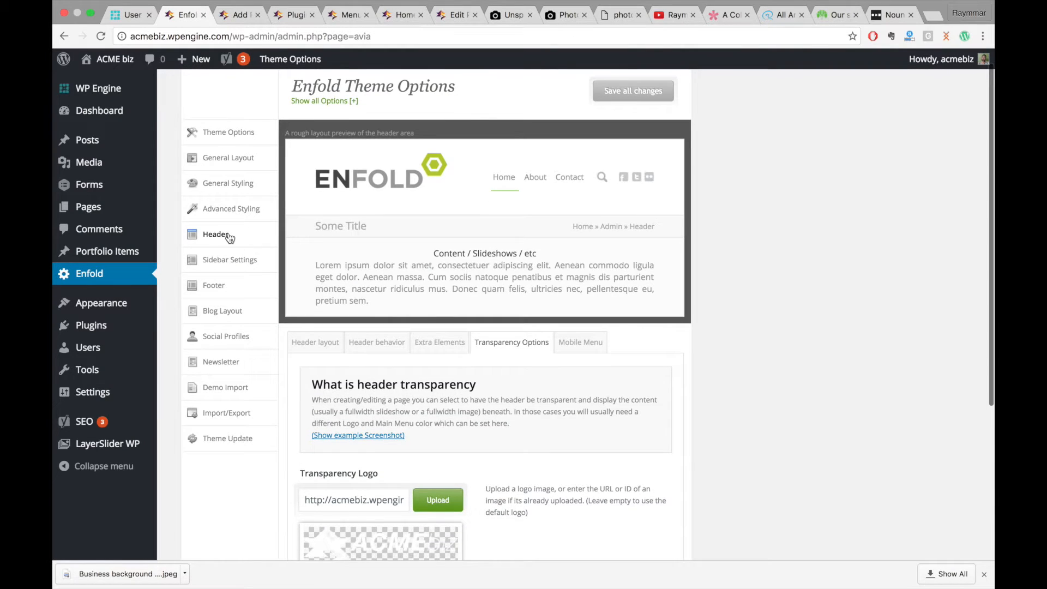
pyautogui.click(220, 211)
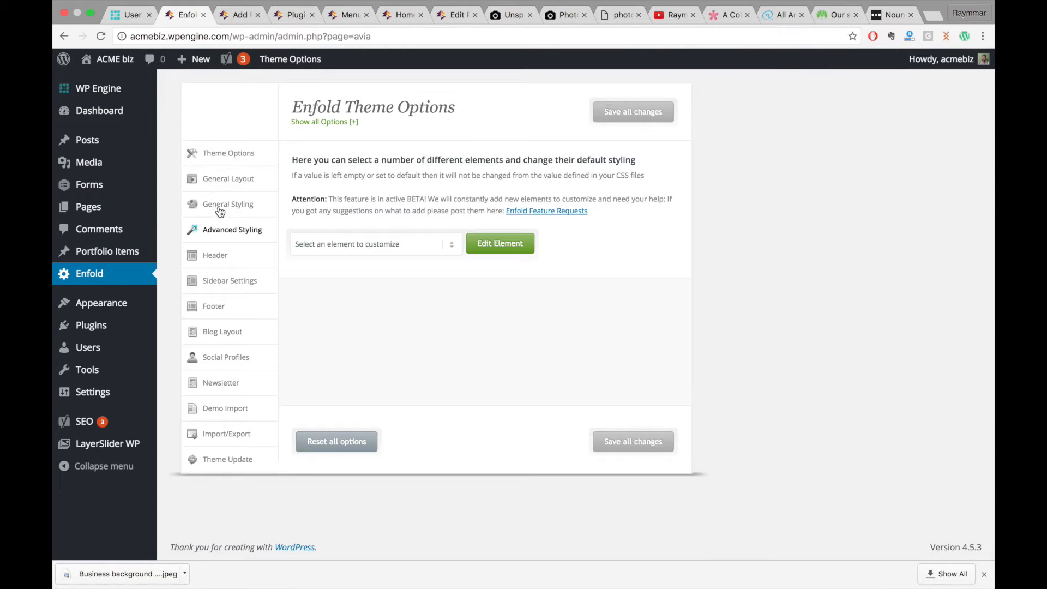
pyautogui.click(396, 245)
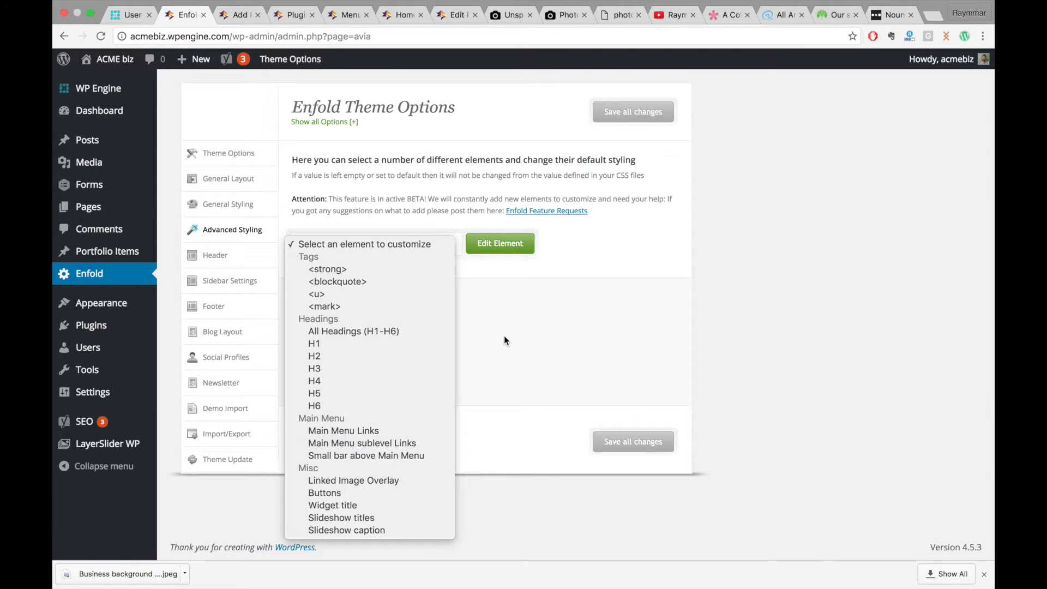
pyautogui.click(403, 430)
pyautogui.click(497, 250)
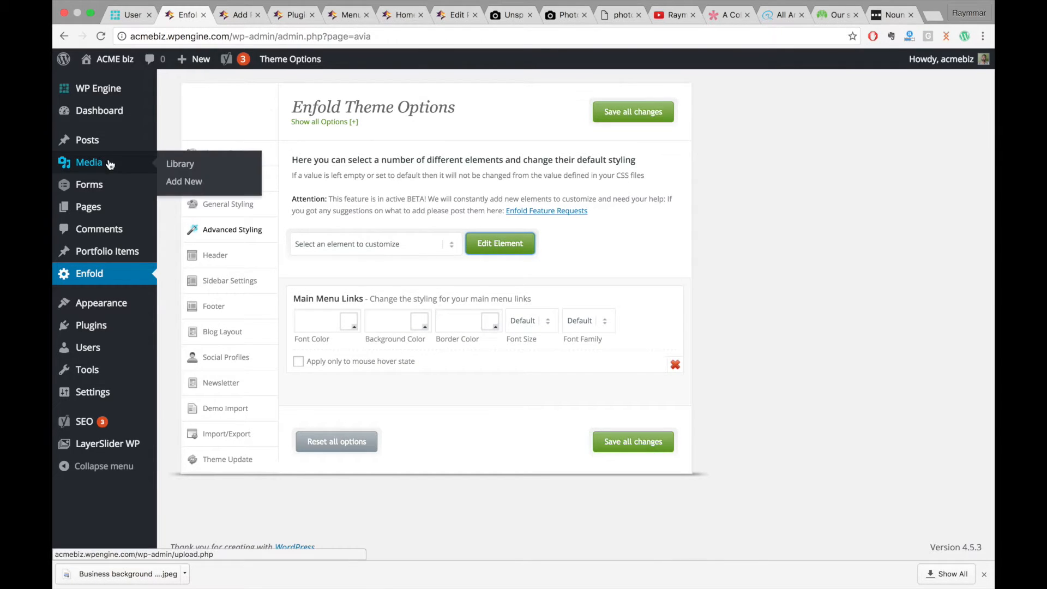
pyautogui.click(829, 145)
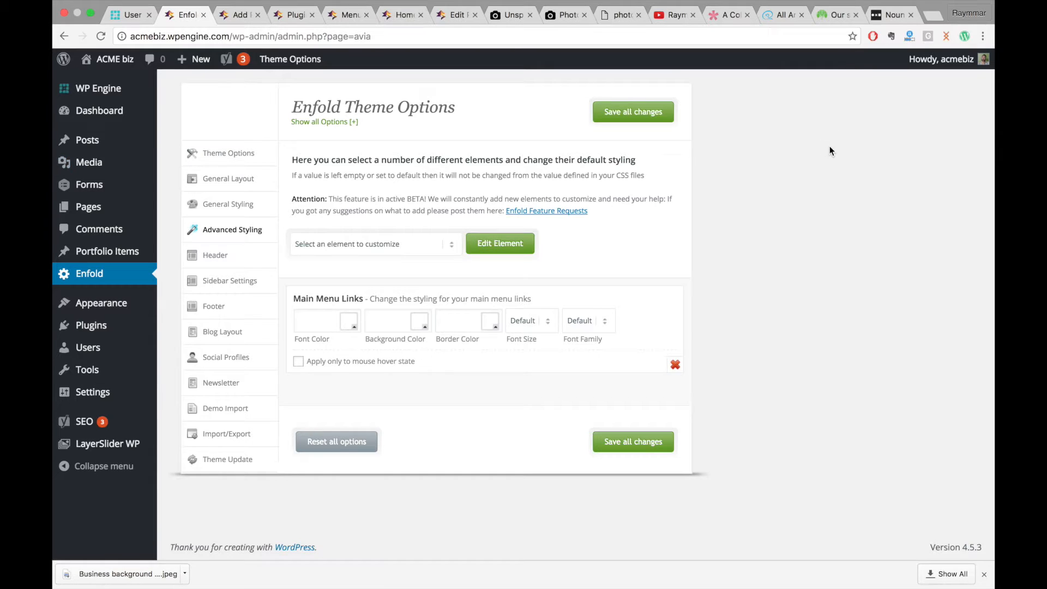
pyautogui.click(349, 16)
# Create a new post titled 'This is my sample post' and let it autosave as a draft.
pyautogui.click(394, 16)
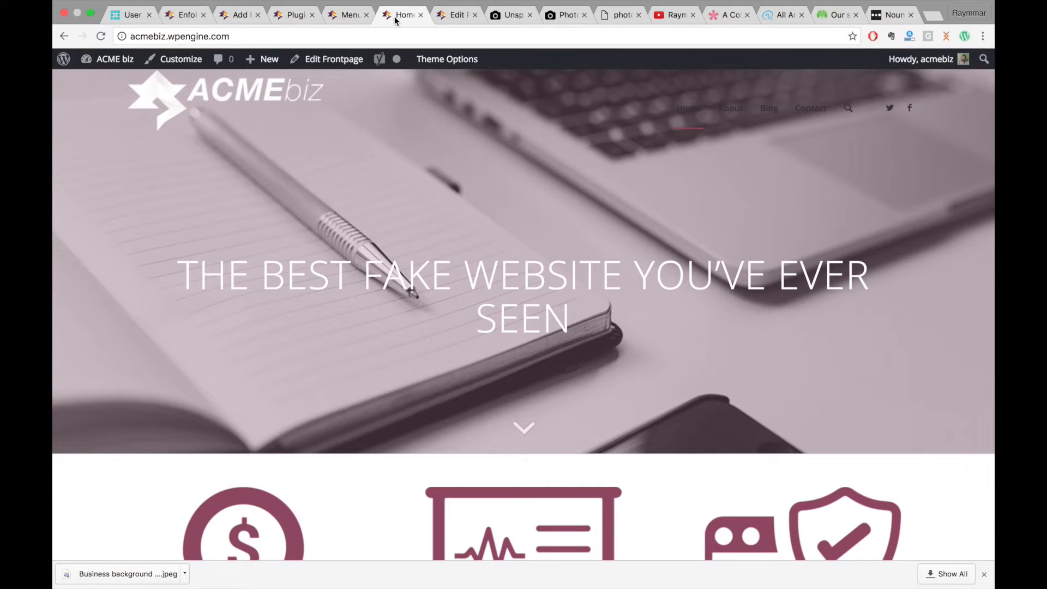
pyautogui.moveTo(266, 59)
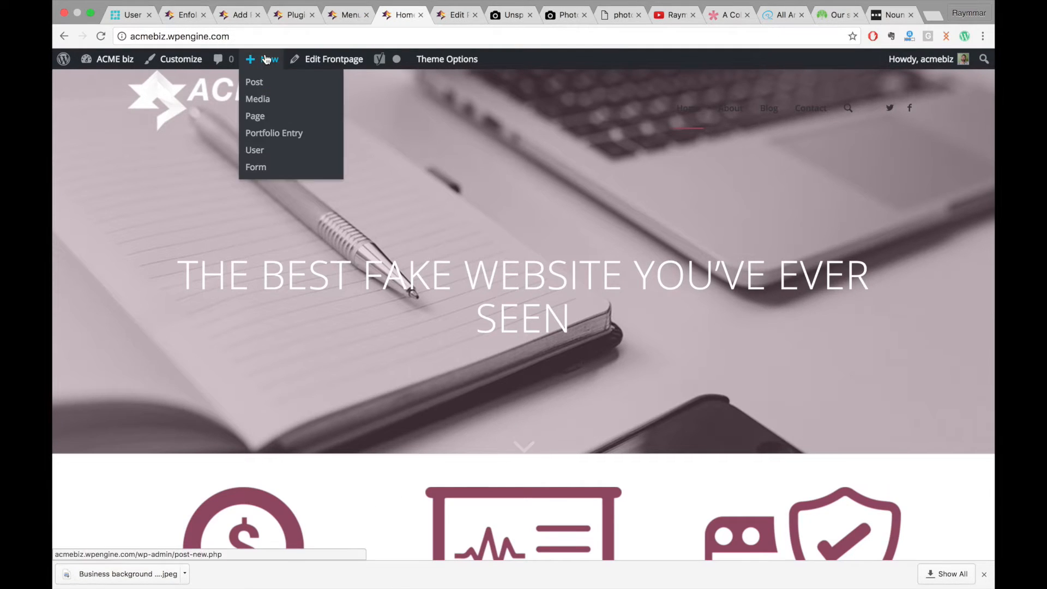
pyautogui.click(254, 87)
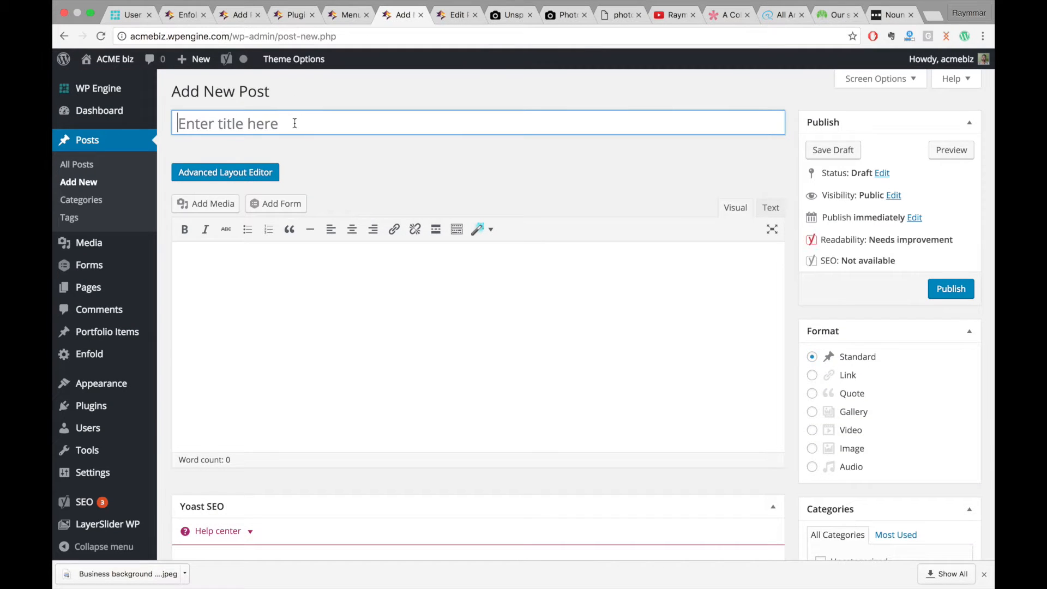
pyautogui.write('This is a')
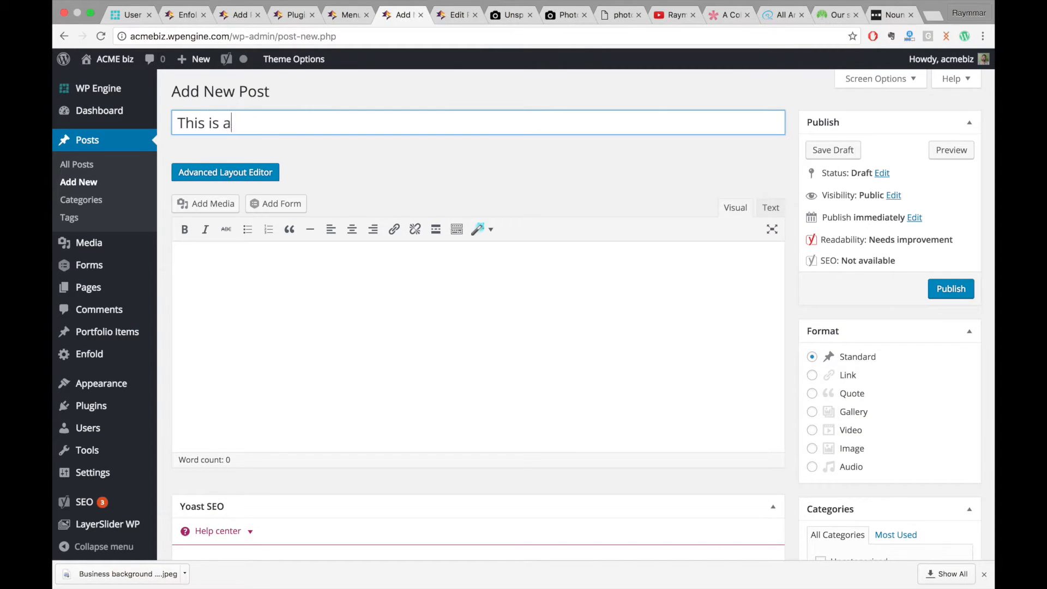
pyautogui.press('BackSpace')
pyautogui.write('my sample post')
pyautogui.click(334, 264)
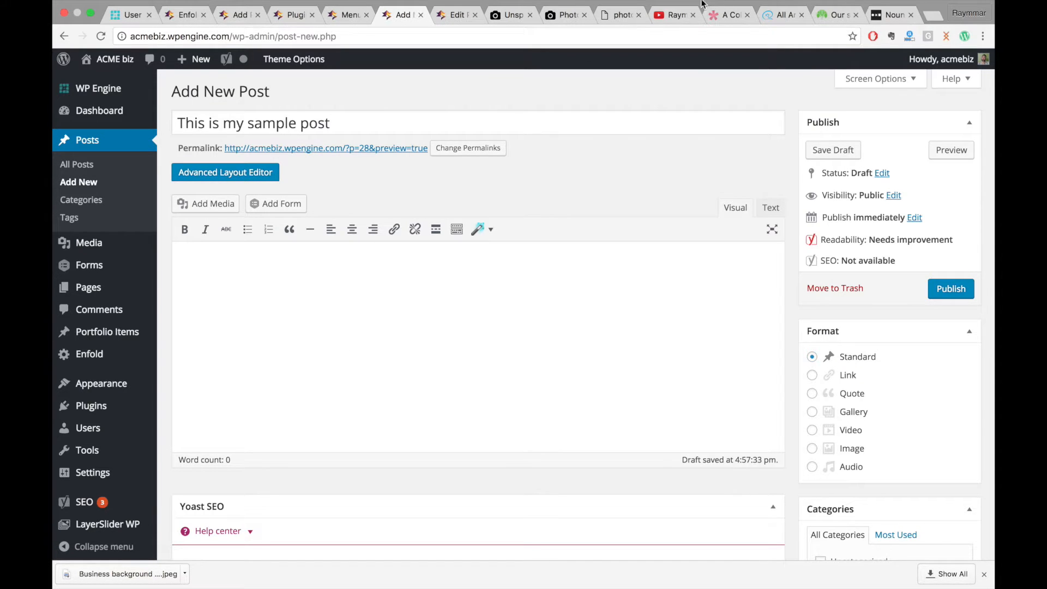
# Copy the body of the Sarasota Underground article '16 People You'll Meet As A Full Time Sarasota Resident'.
pyautogui.click(779, 28)
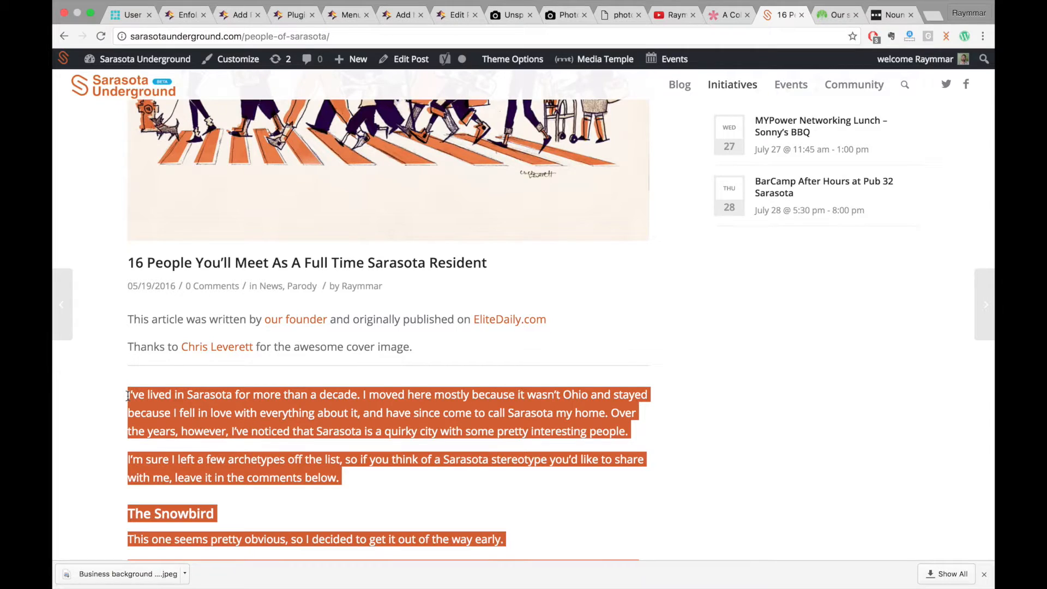
pyautogui.click(460, 30)
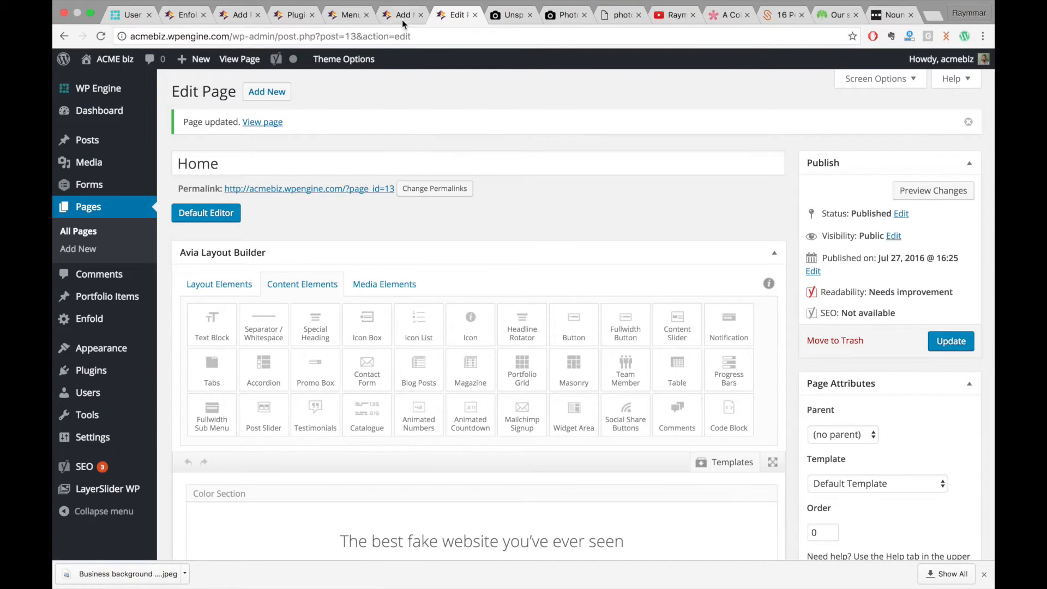
# Paste the Sarasota article text into the post body and add a new Sarasota category.
pyautogui.click(402, 21)
pyautogui.press('super+v')
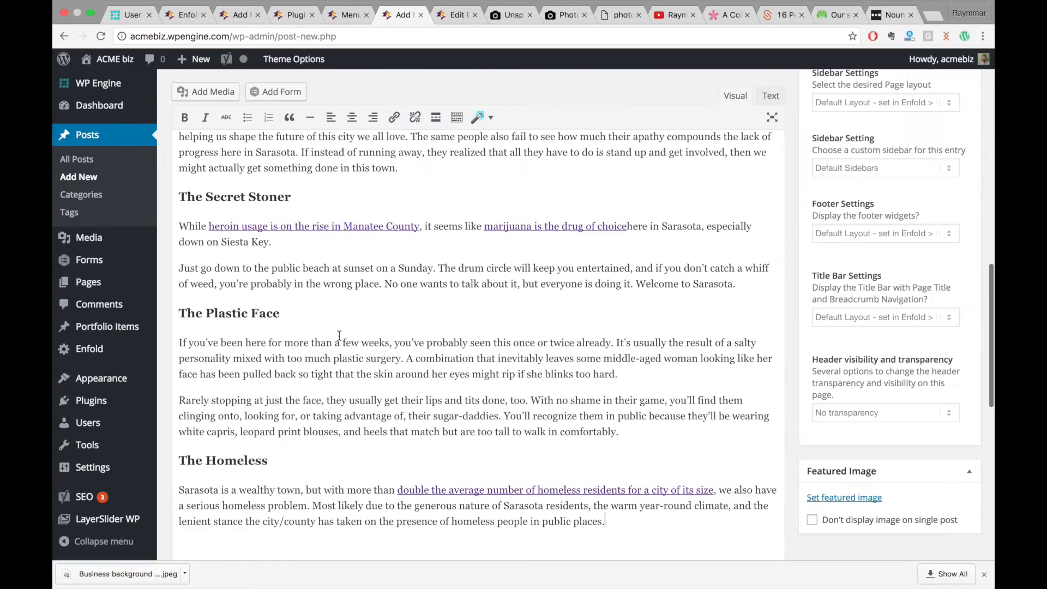
pyautogui.scroll(-3, 485, 355)
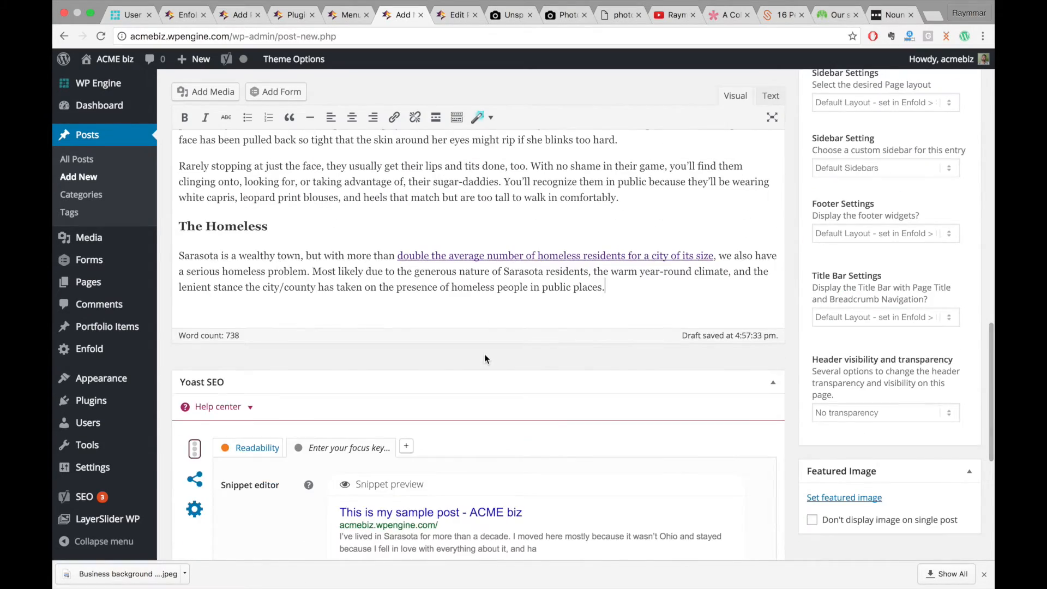
pyautogui.scroll(5, 484, 354)
pyautogui.scroll(15, 484, 355)
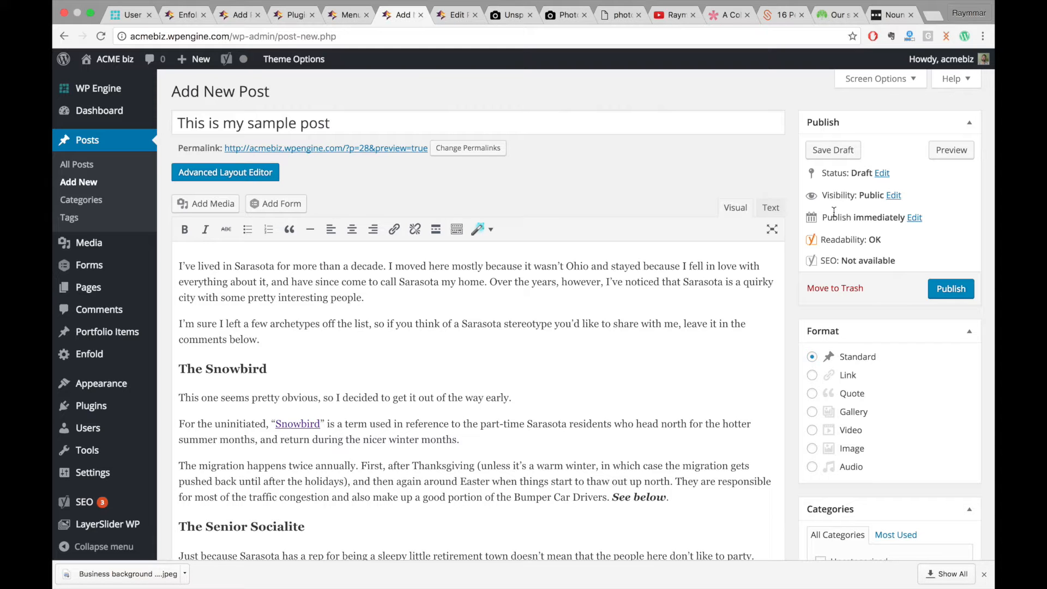
pyautogui.scroll(-4, 885, 381)
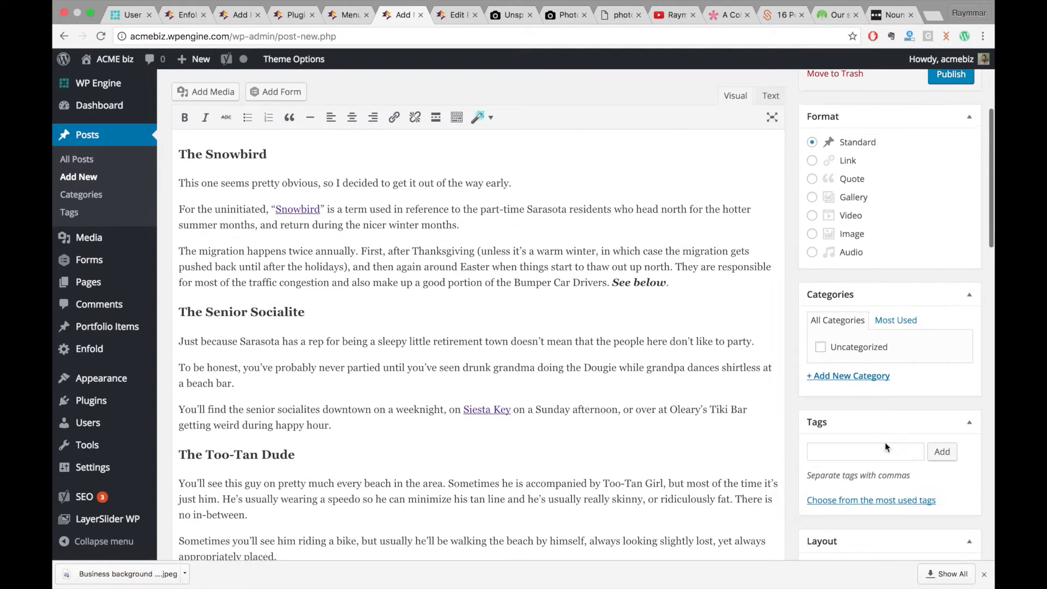
pyautogui.click(844, 376)
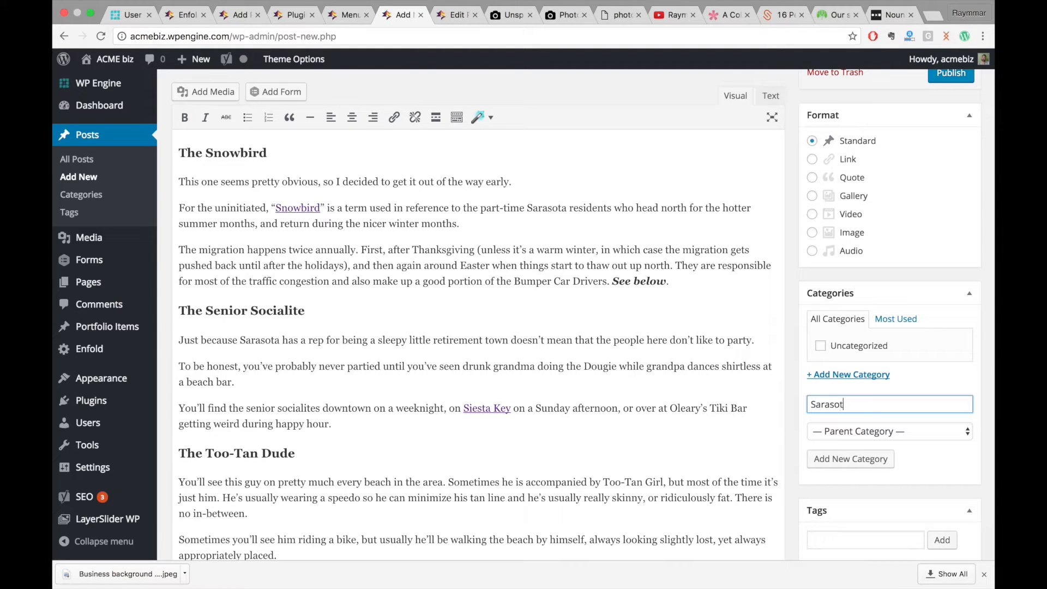
pyautogui.click(867, 460)
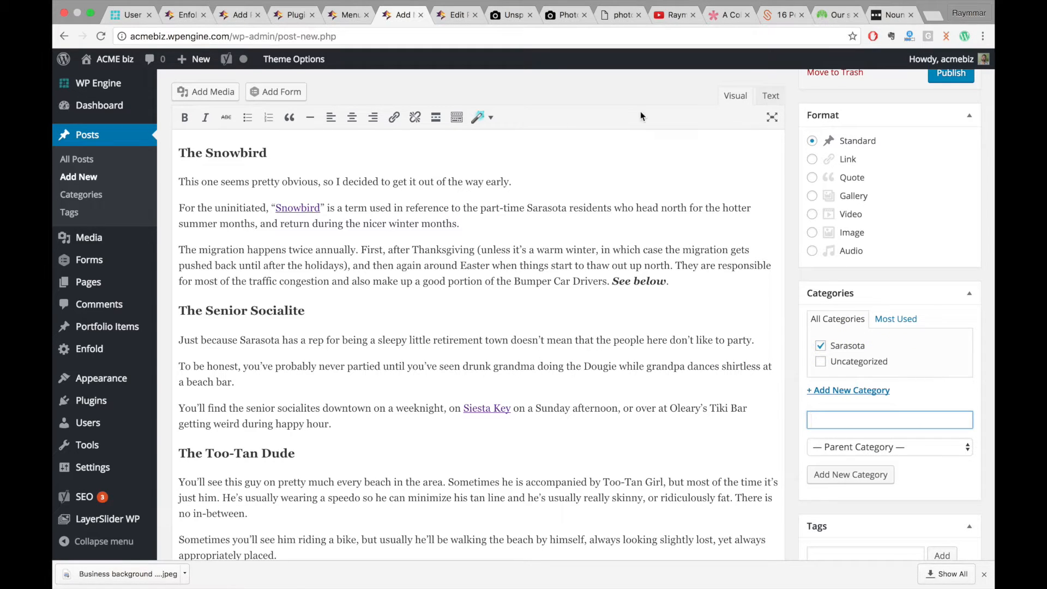
pyautogui.click(785, 15)
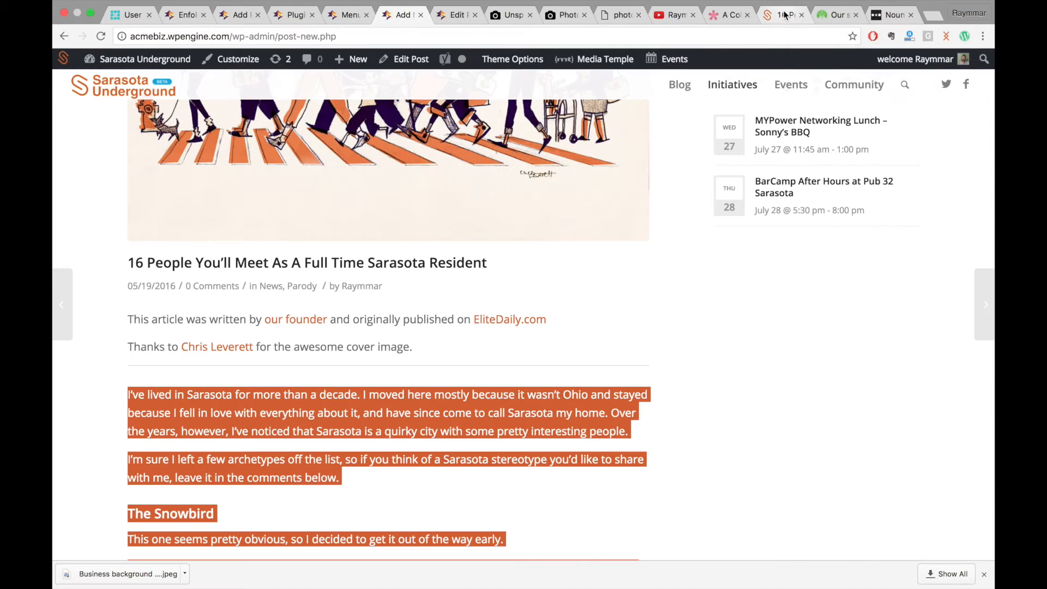
pyautogui.click(408, 58)
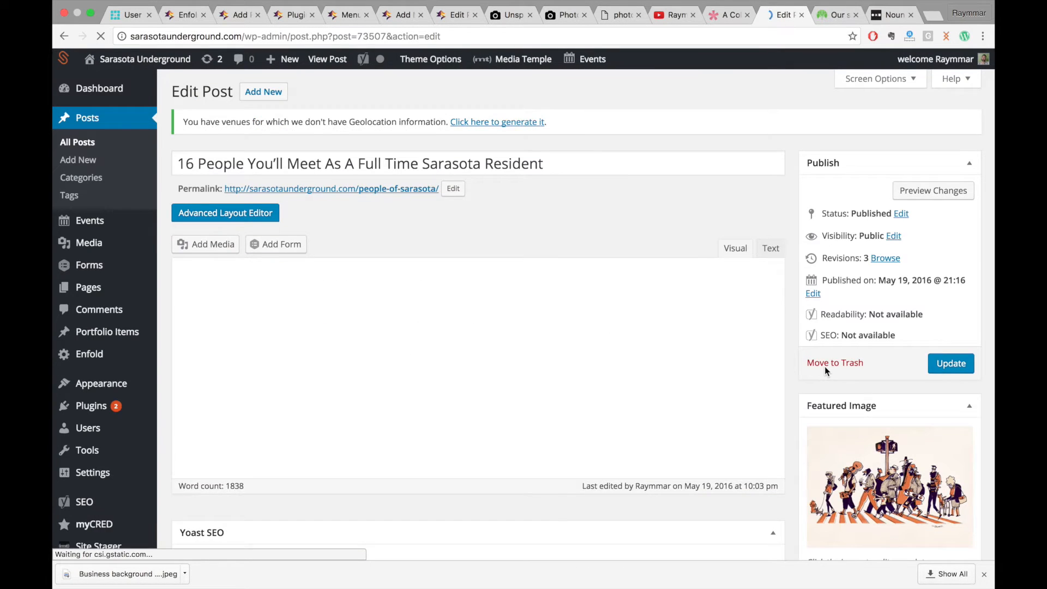
pyautogui.scroll(-10, 824, 366)
pyautogui.scroll(-3, 886, 394)
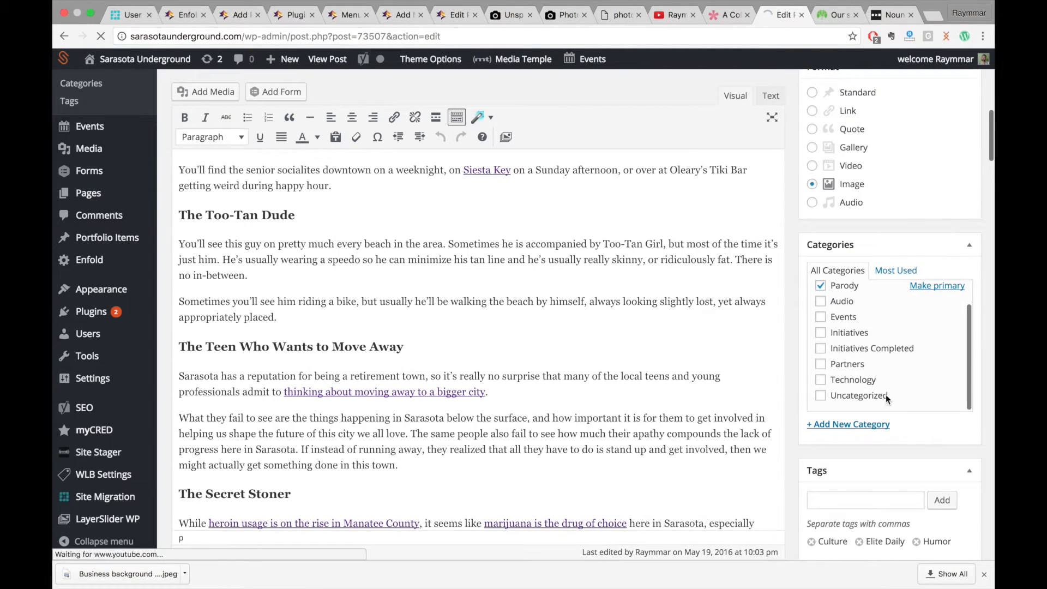
pyautogui.scroll(1, 862, 338)
pyautogui.scroll(-3, 862, 365)
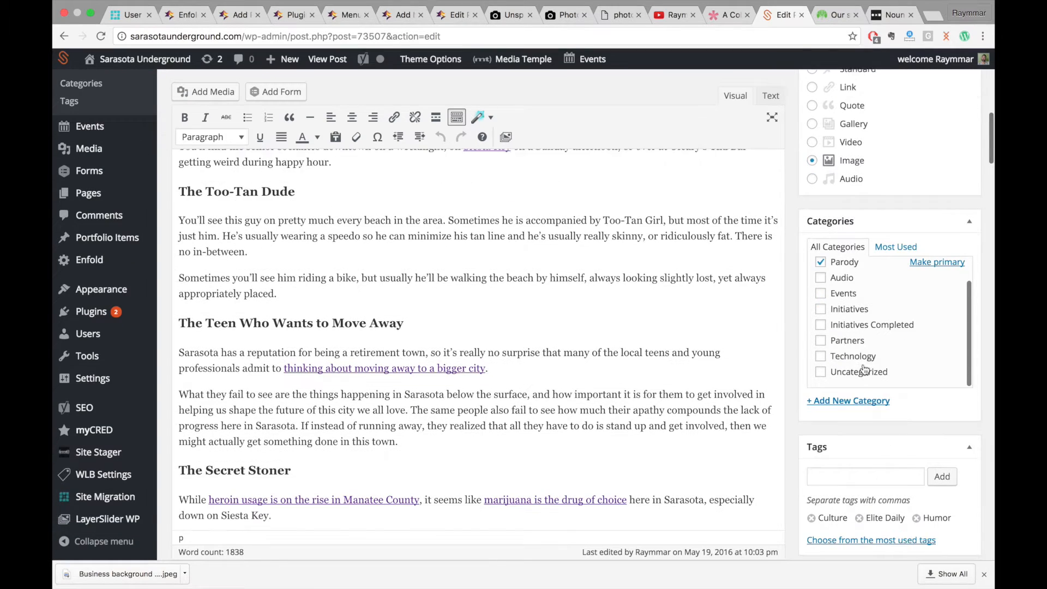
pyautogui.scroll(1, 861, 322)
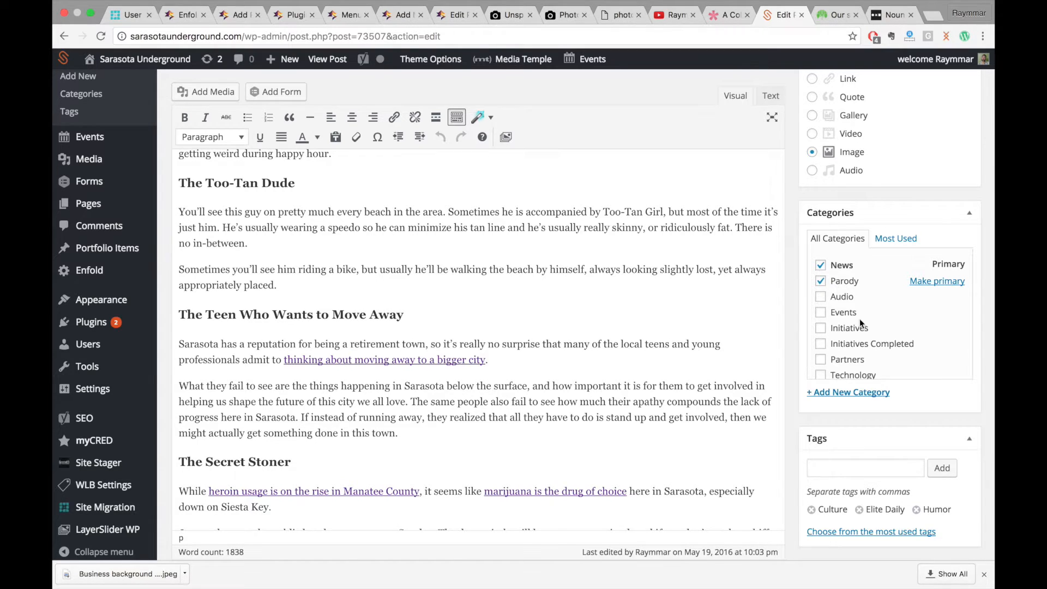
pyautogui.scroll(-5, 859, 321)
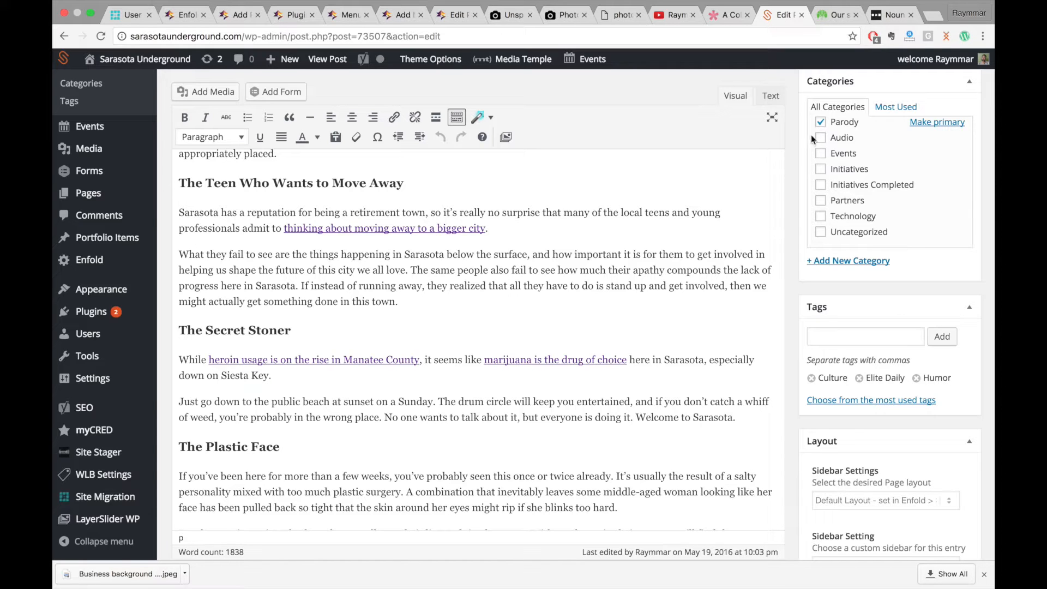
# Add the tags 'Satire' and 'local news' to the sample post.
pyautogui.click(451, 15)
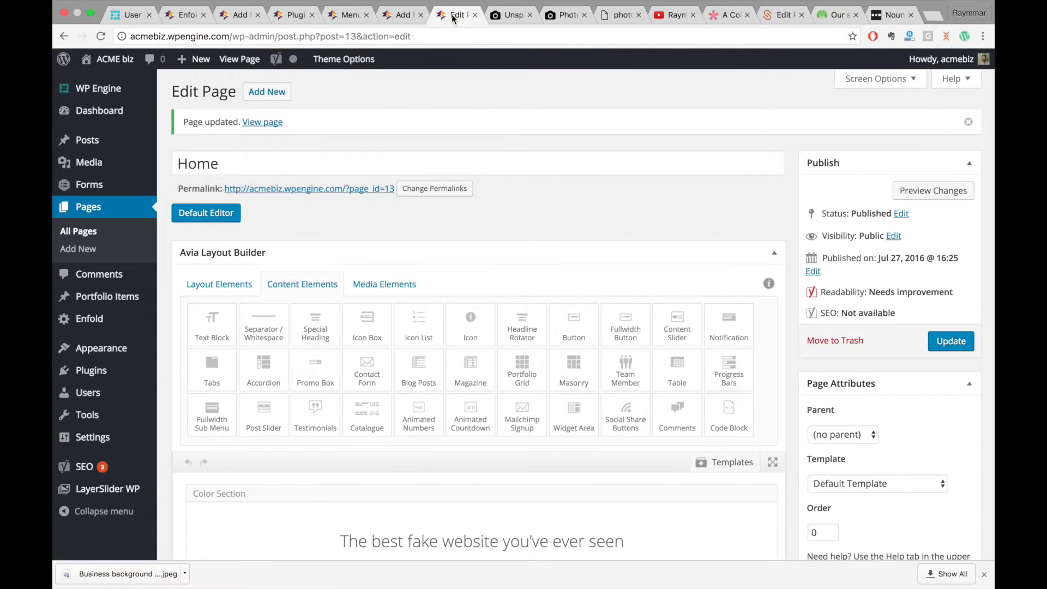
pyautogui.click(402, 13)
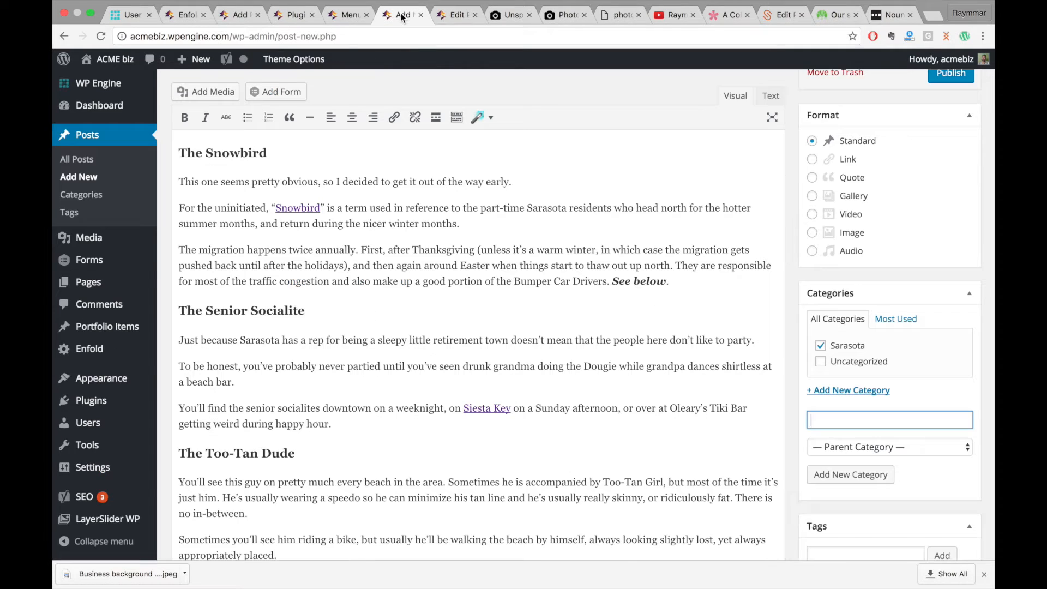
pyautogui.scroll(-2, 743, 404)
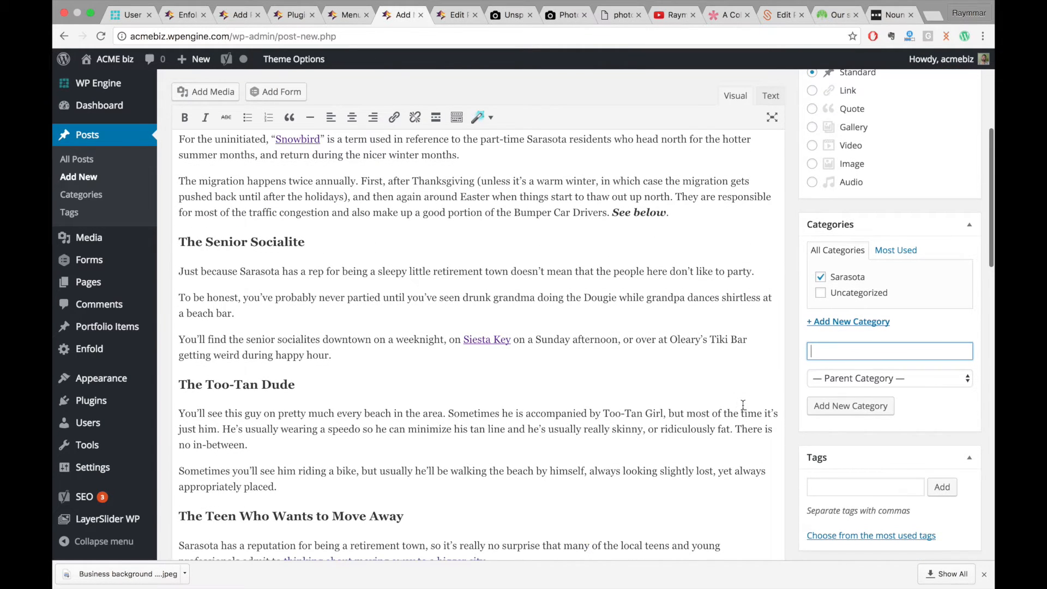
pyautogui.scroll(-6, 791, 300)
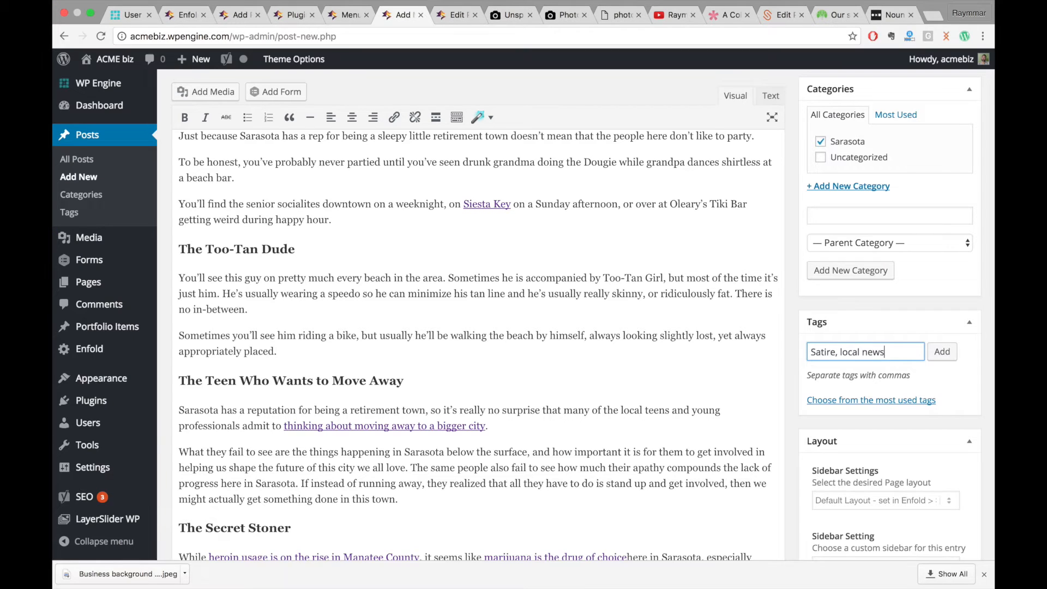
pyautogui.click(942, 352)
pyautogui.scroll(-10, 843, 397)
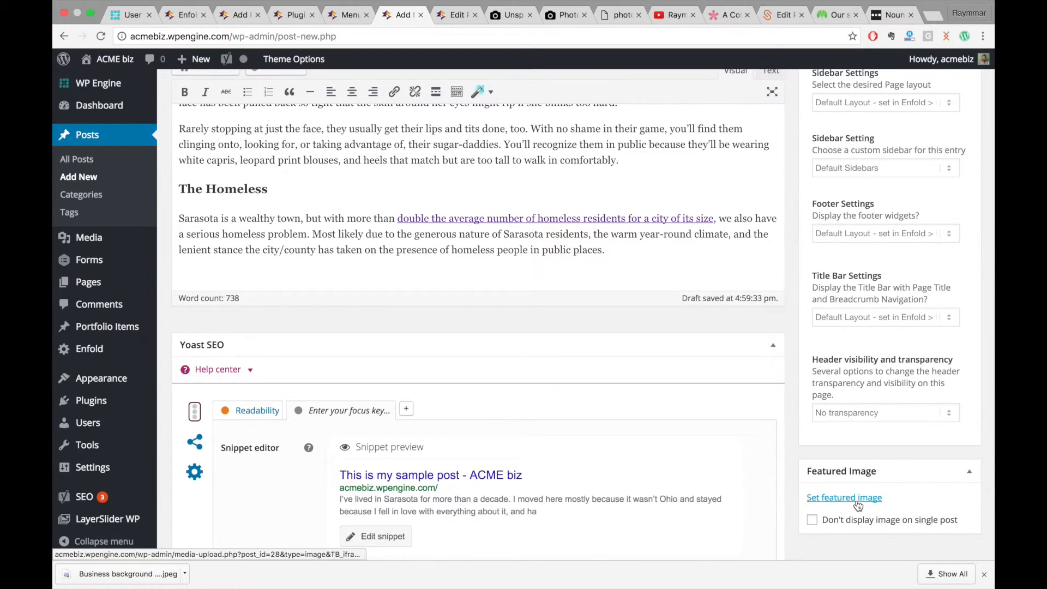
# Upload the 16 People Sarasota illustration from the blog Images folder and set it as featured image.
pyautogui.scroll(15, 860, 229)
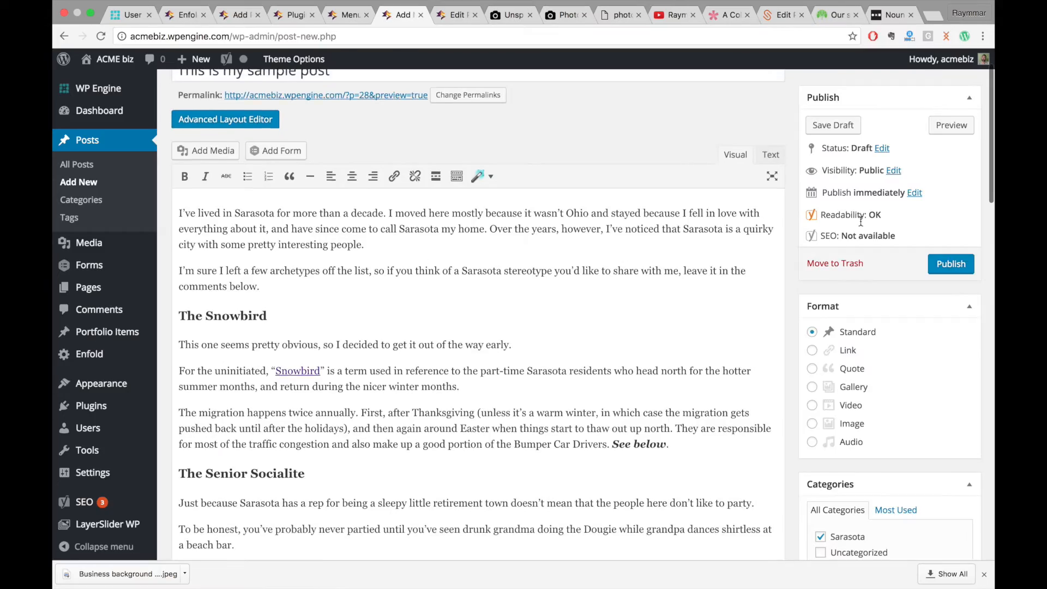
pyautogui.scroll(-15, 860, 223)
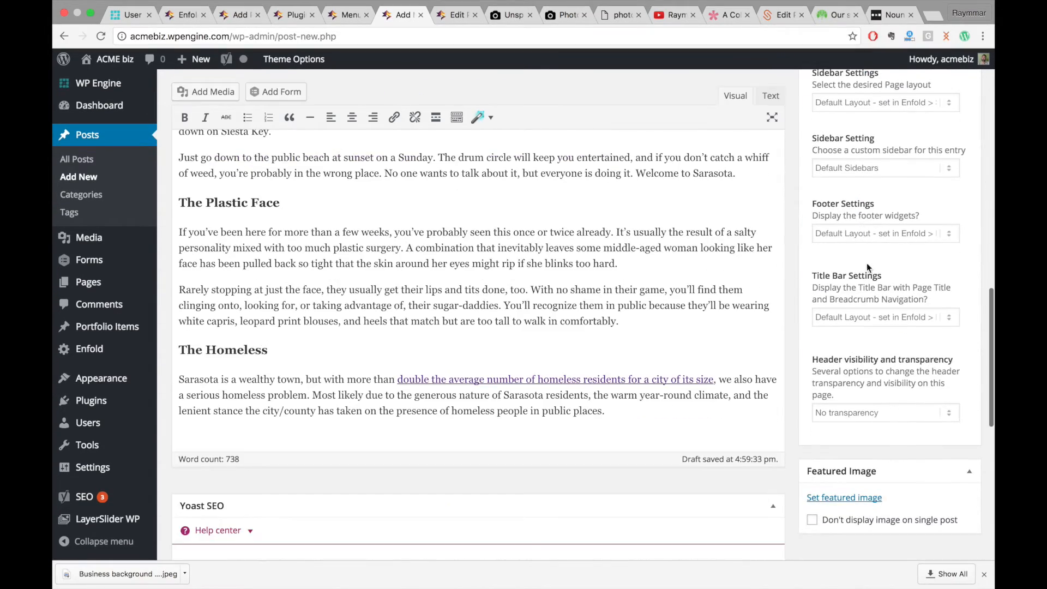
pyautogui.moveTo(897, 469); pyautogui.dragTo(899, 382)
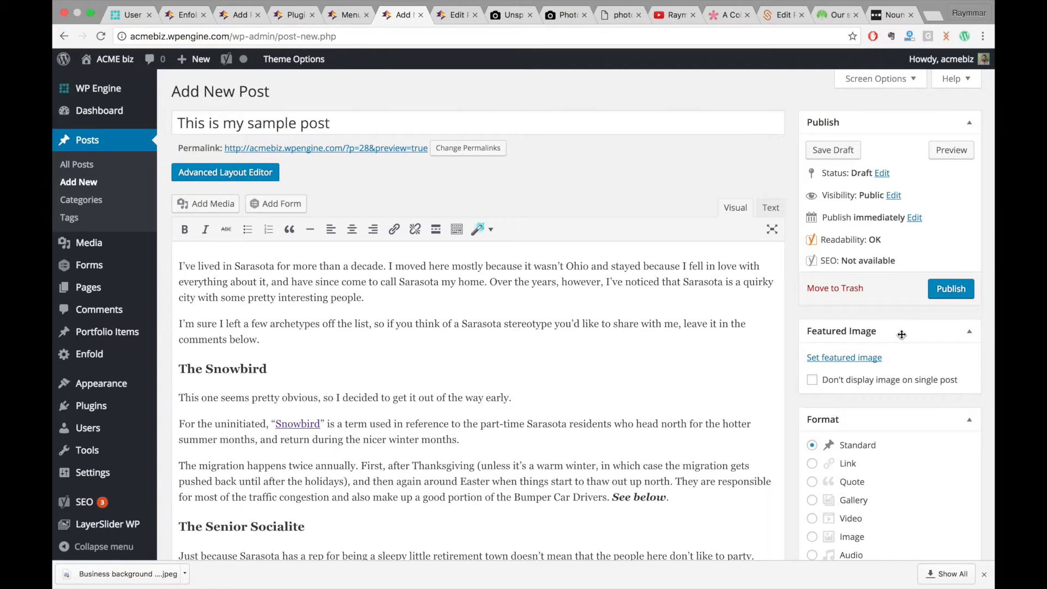
pyautogui.click(874, 359)
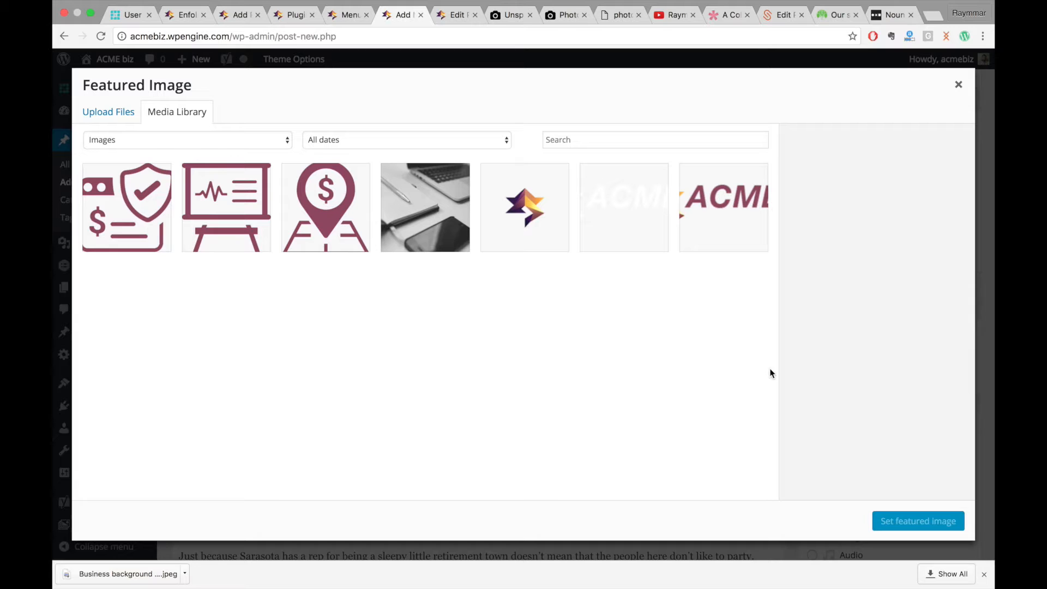
pyautogui.click(110, 114)
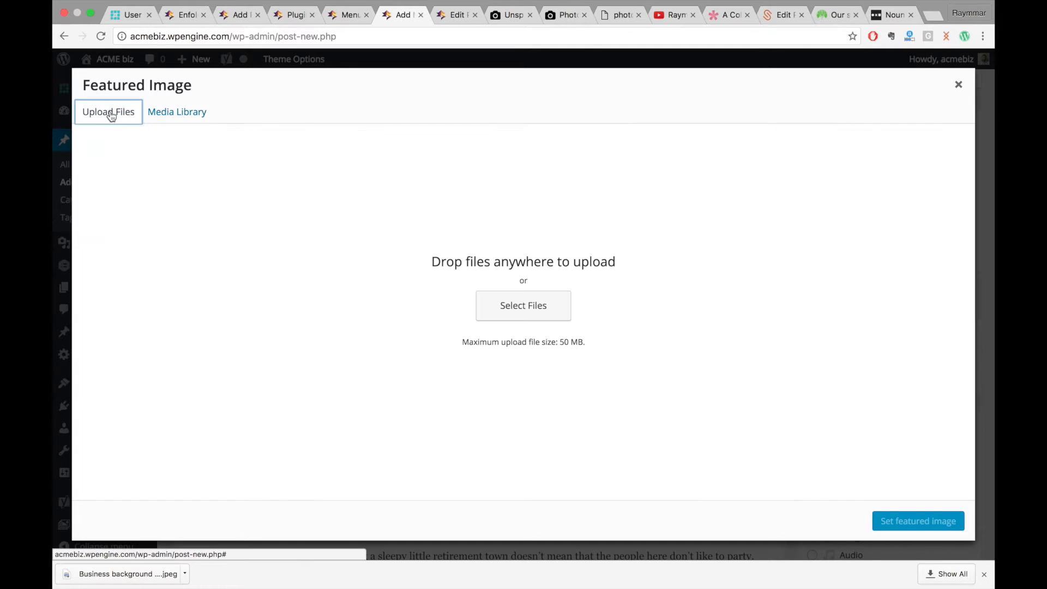
pyautogui.click(534, 305)
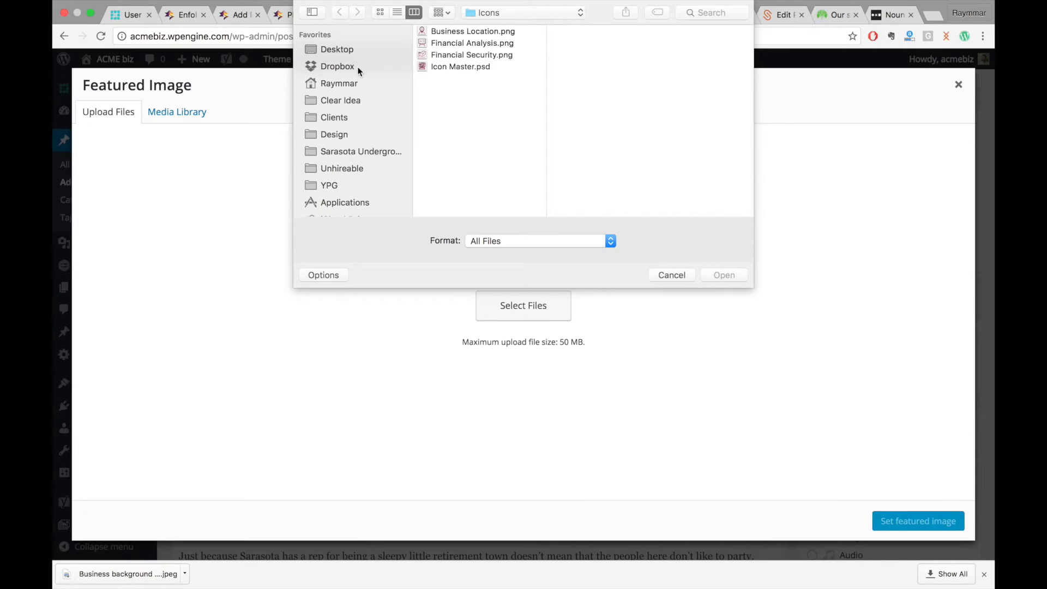
pyautogui.click(359, 152)
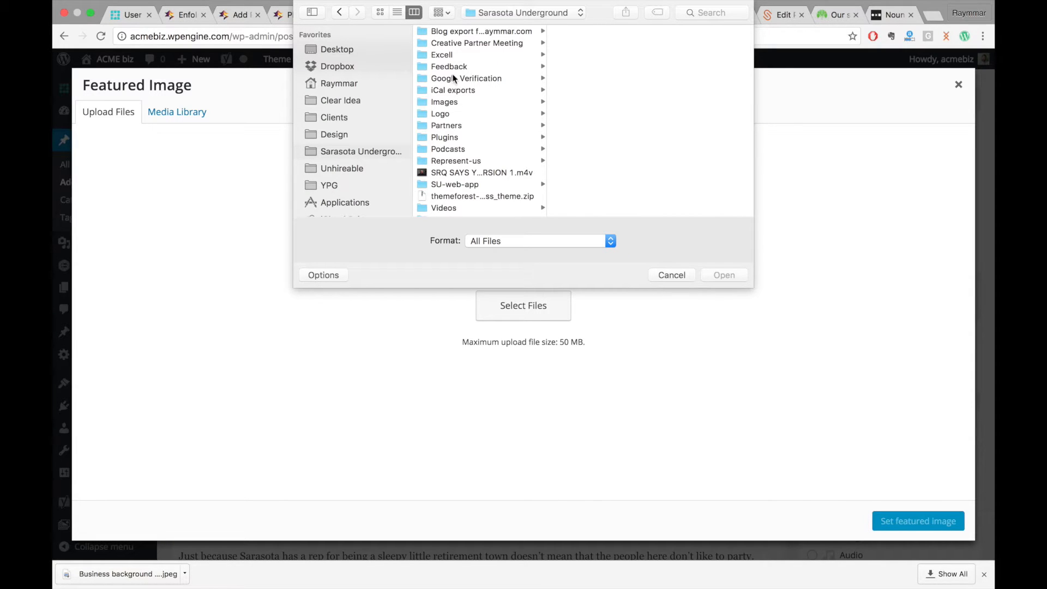
pyautogui.click(454, 103)
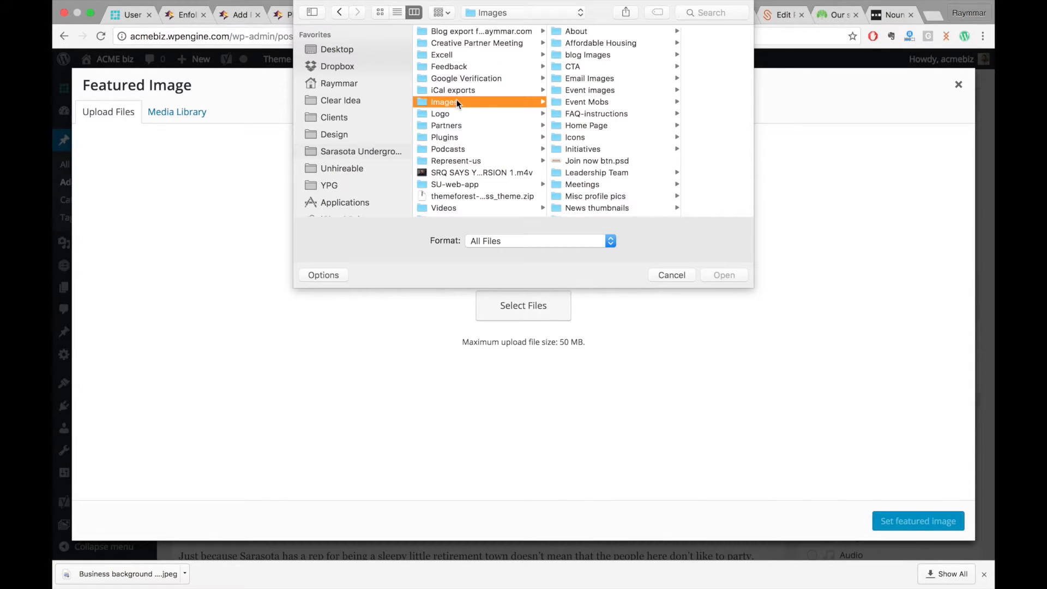
pyautogui.click(603, 54)
pyautogui.click(669, 30)
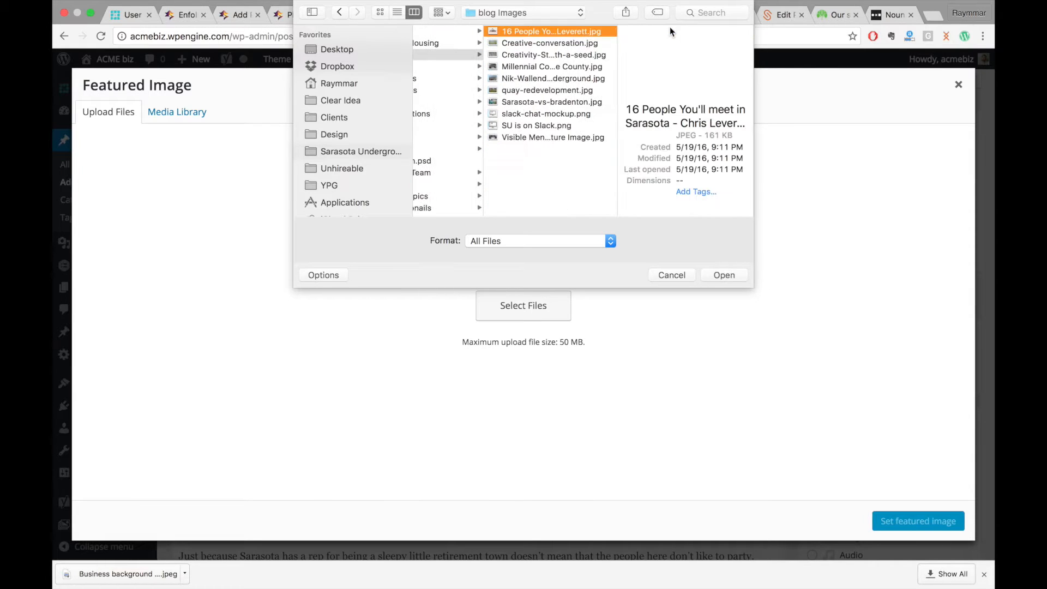
pyautogui.click(727, 274)
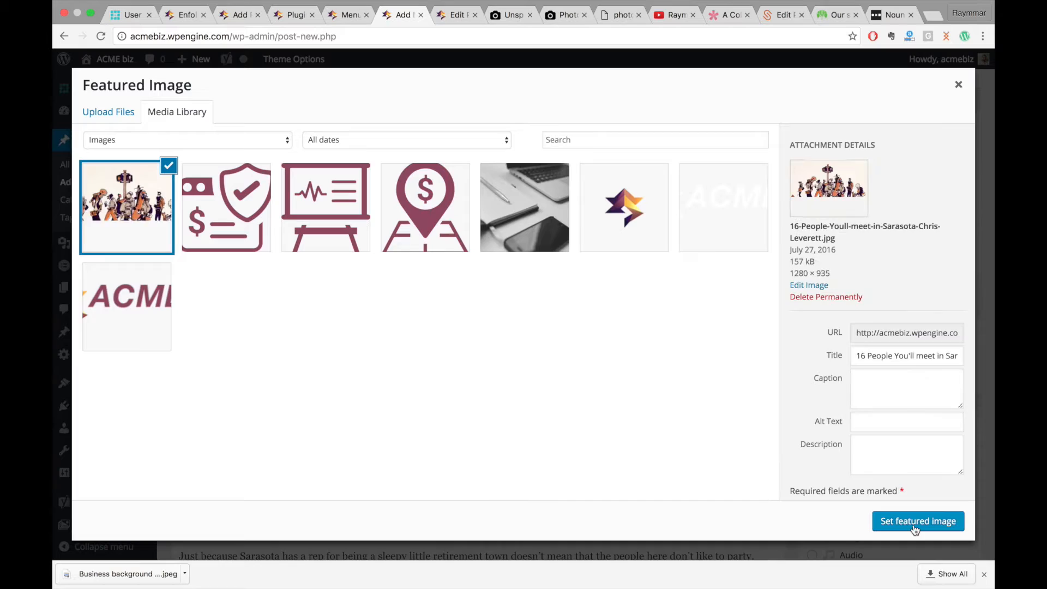
pyautogui.click(915, 522)
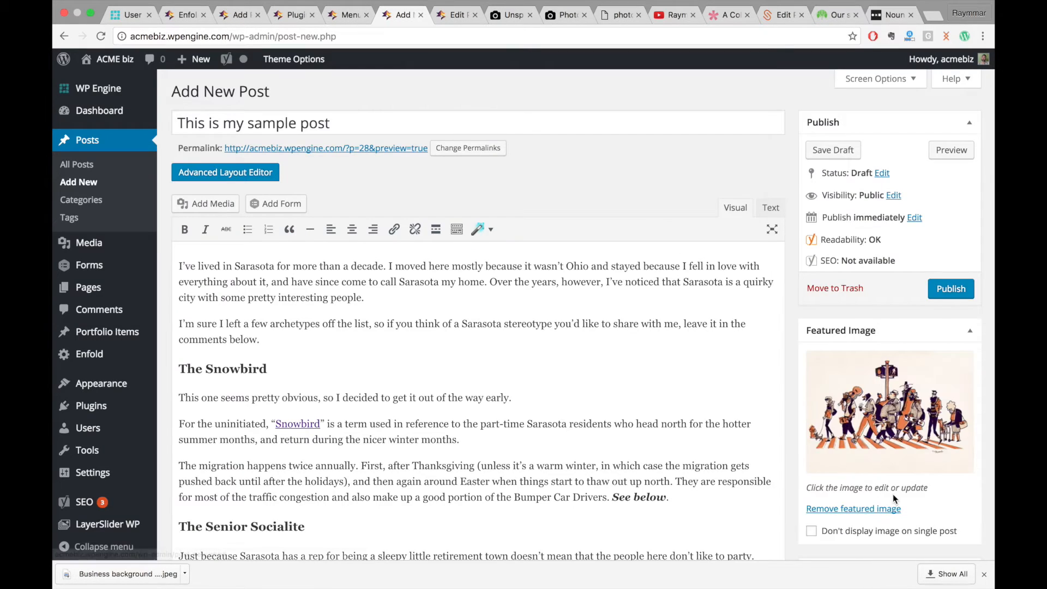
pyautogui.scroll(-6, 875, 260)
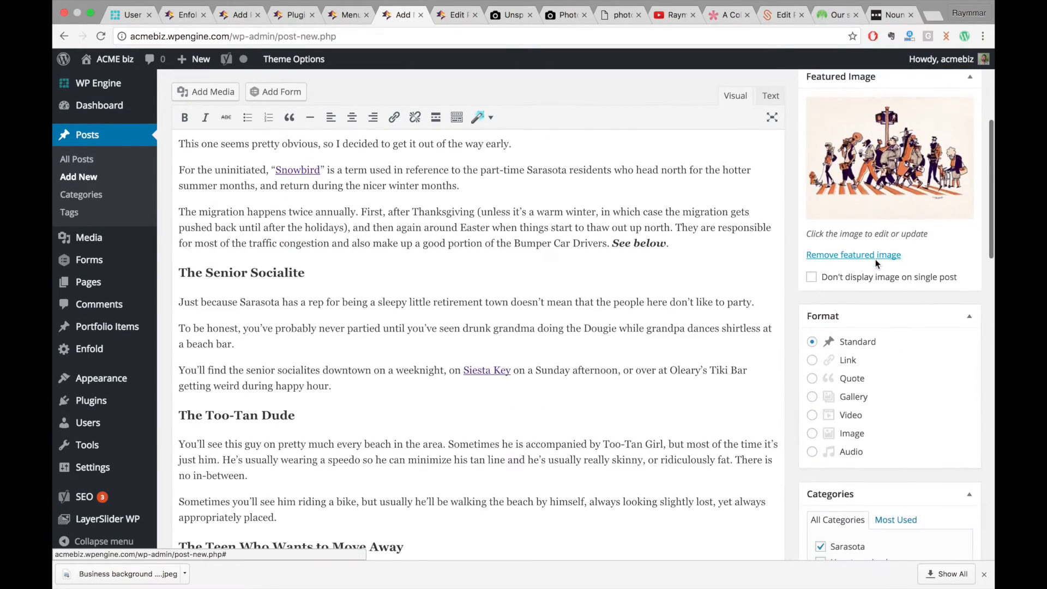
pyautogui.scroll(-7, 875, 260)
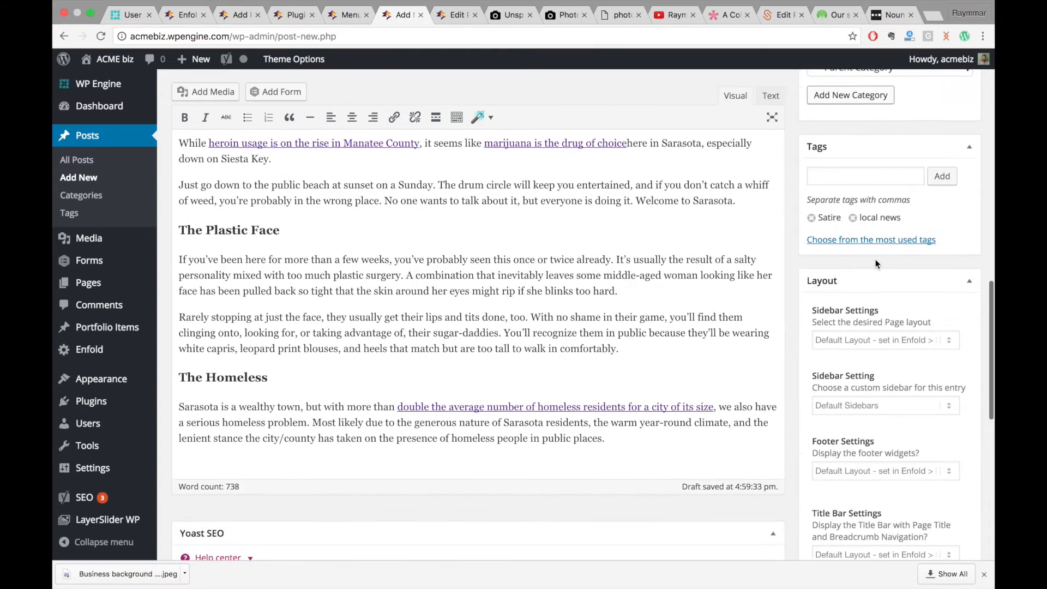
pyautogui.scroll(5, 875, 260)
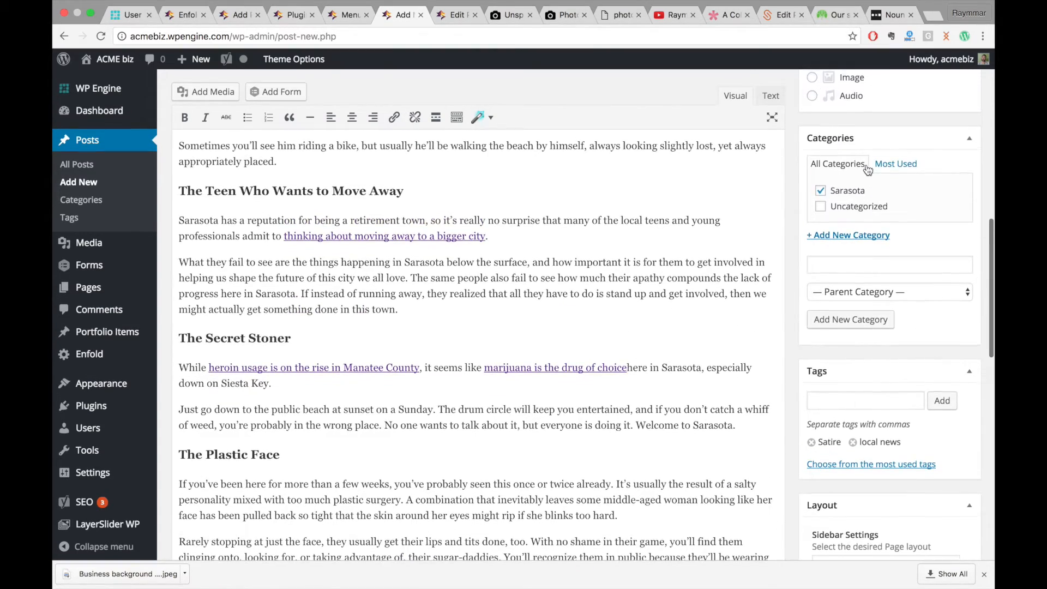
pyautogui.scroll(-10, 876, 352)
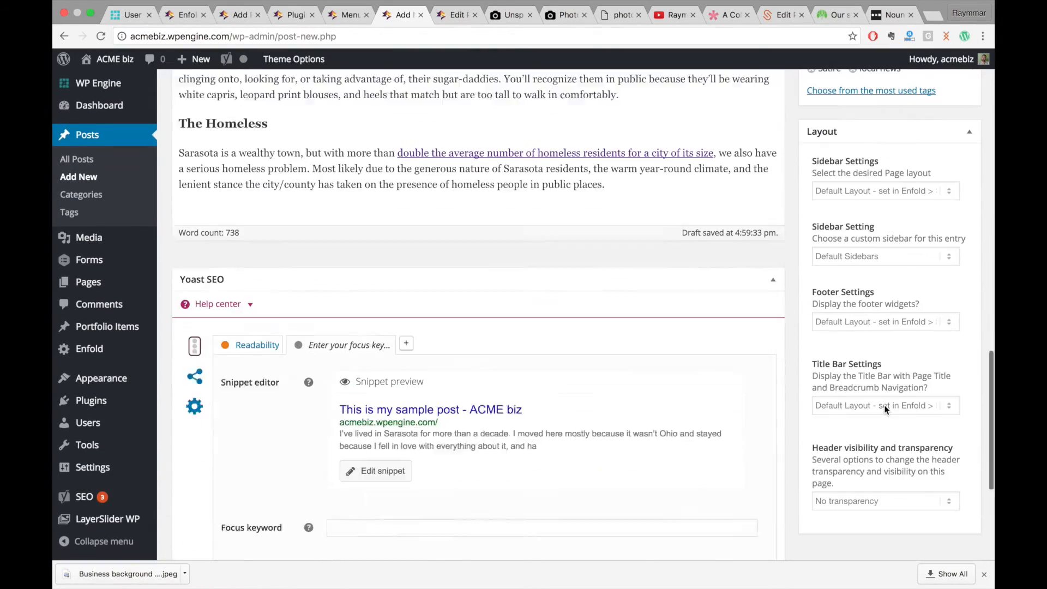
pyautogui.scroll(-3, 716, 413)
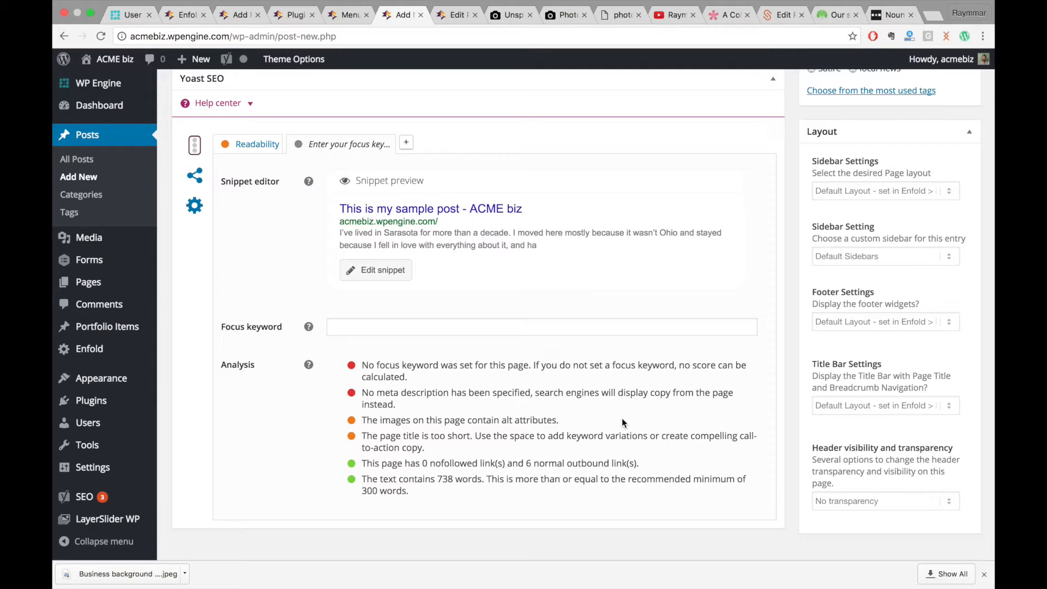
pyautogui.scroll(5, 495, 283)
pyautogui.scroll(-4, 495, 283)
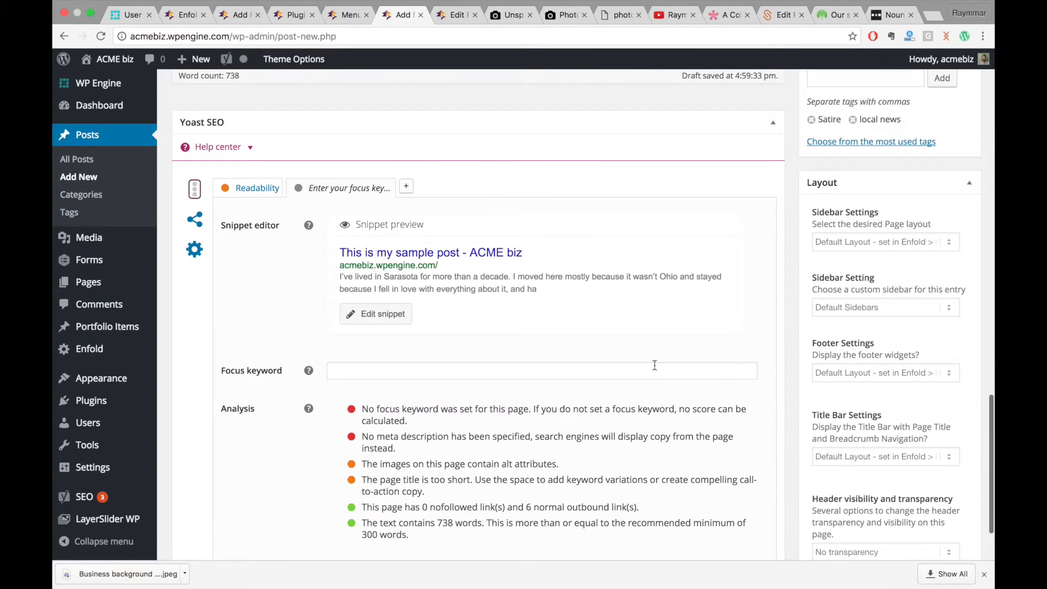
pyautogui.scroll(-3, 512, 335)
pyautogui.scroll(2, 512, 335)
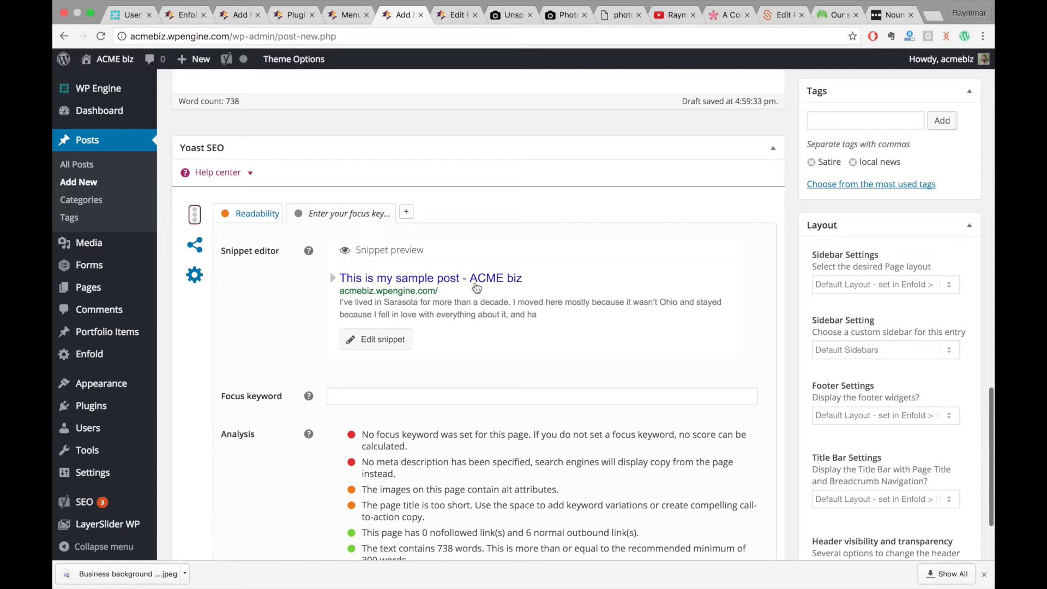
# Set the Yoast SEO title to the post title followed by ' -'.
pyautogui.click(466, 316)
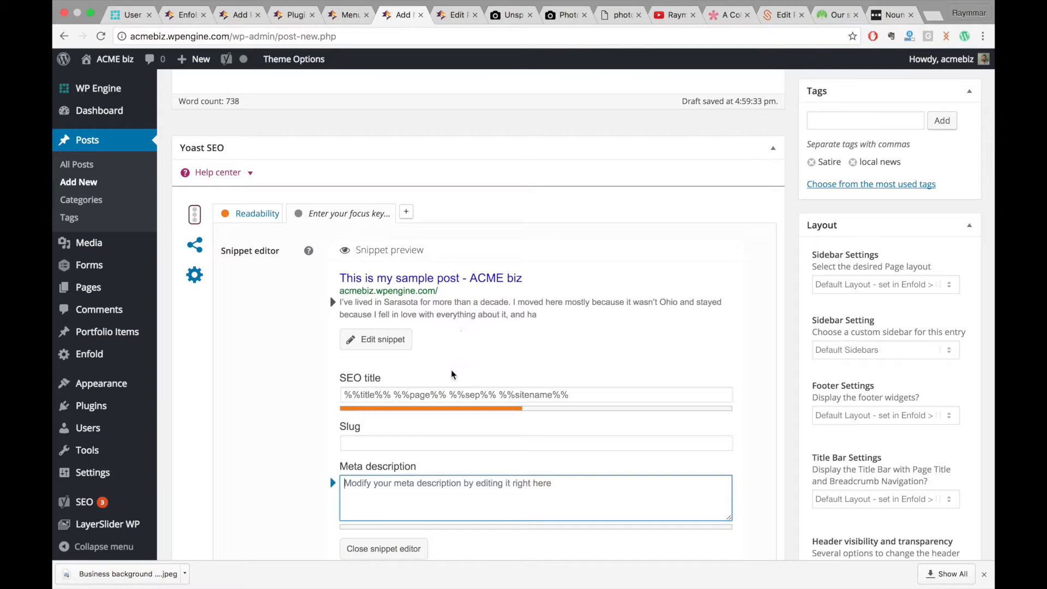
pyautogui.click(438, 394)
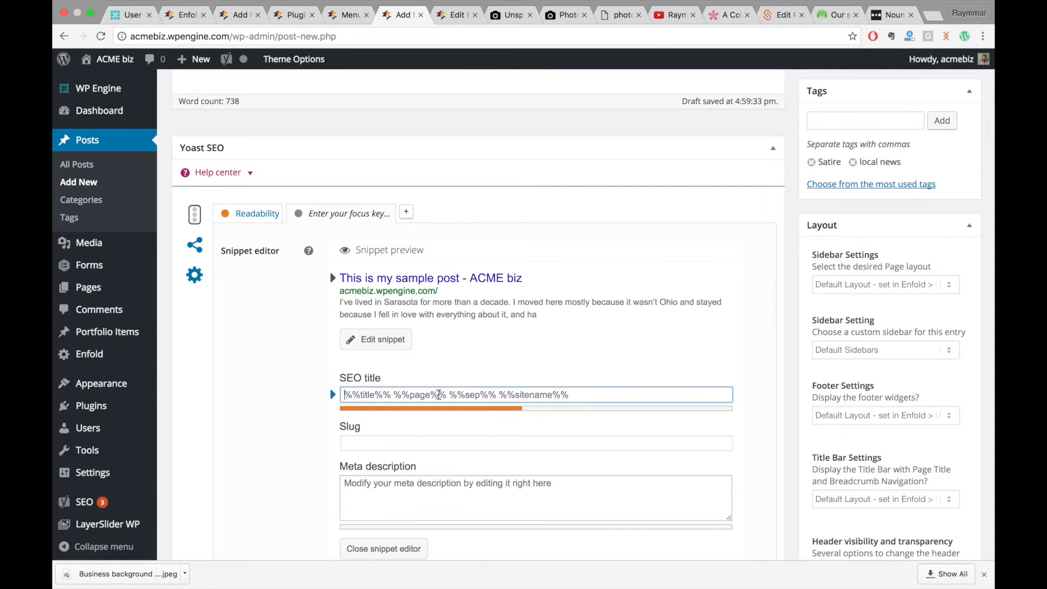
pyautogui.scroll(15, 439, 394)
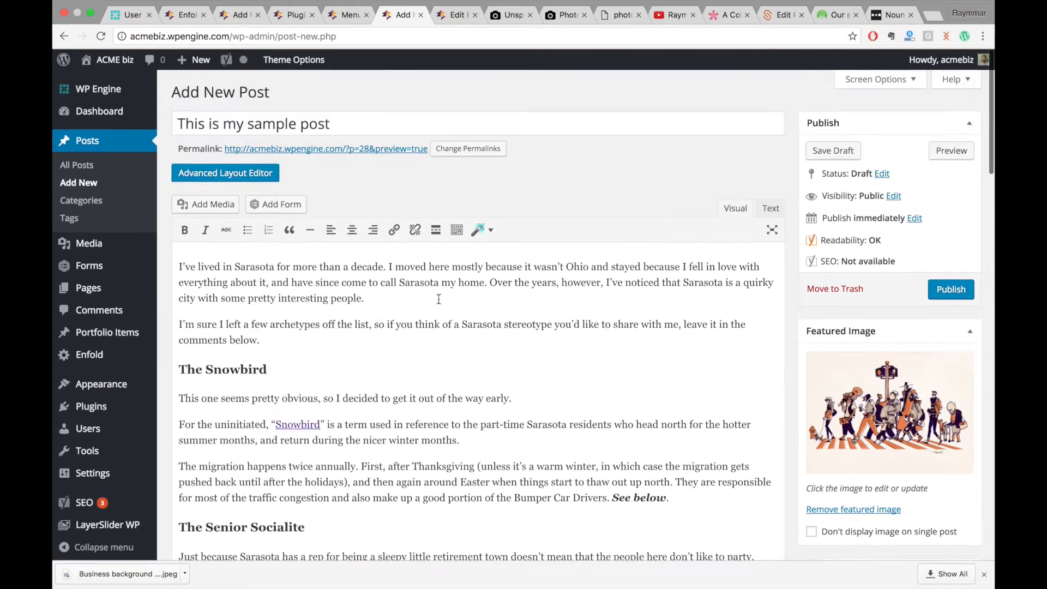
pyautogui.moveTo(336, 119); pyautogui.dragTo(175, 124)
pyautogui.hotkey('ctrl', 'c')
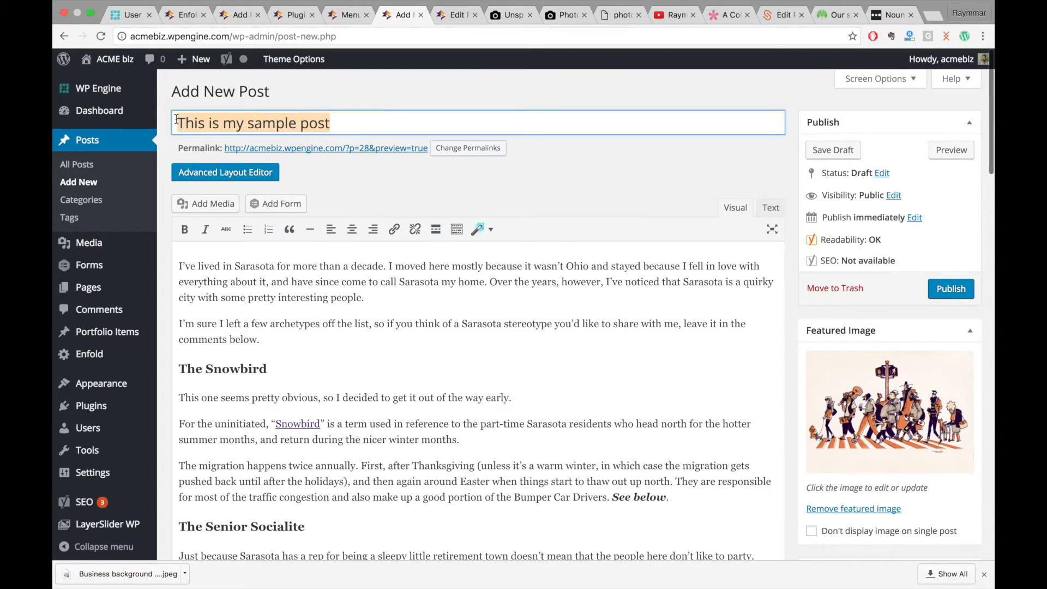
pyautogui.scroll(-10, 416, 337)
pyautogui.scroll(-5, 405, 381)
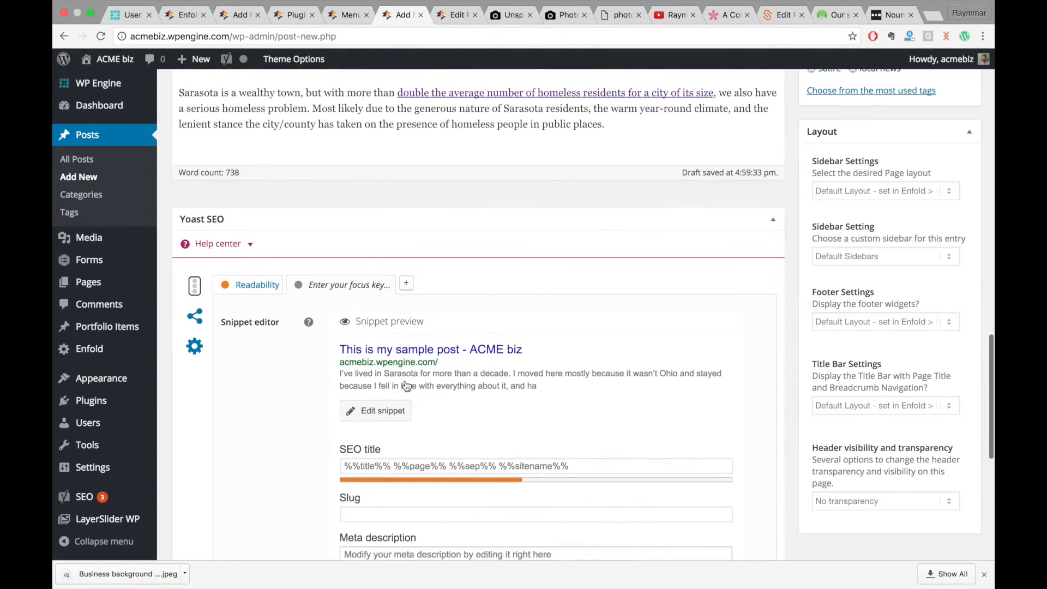
pyautogui.click(429, 467)
pyautogui.hotkey('ctrl', 'a')
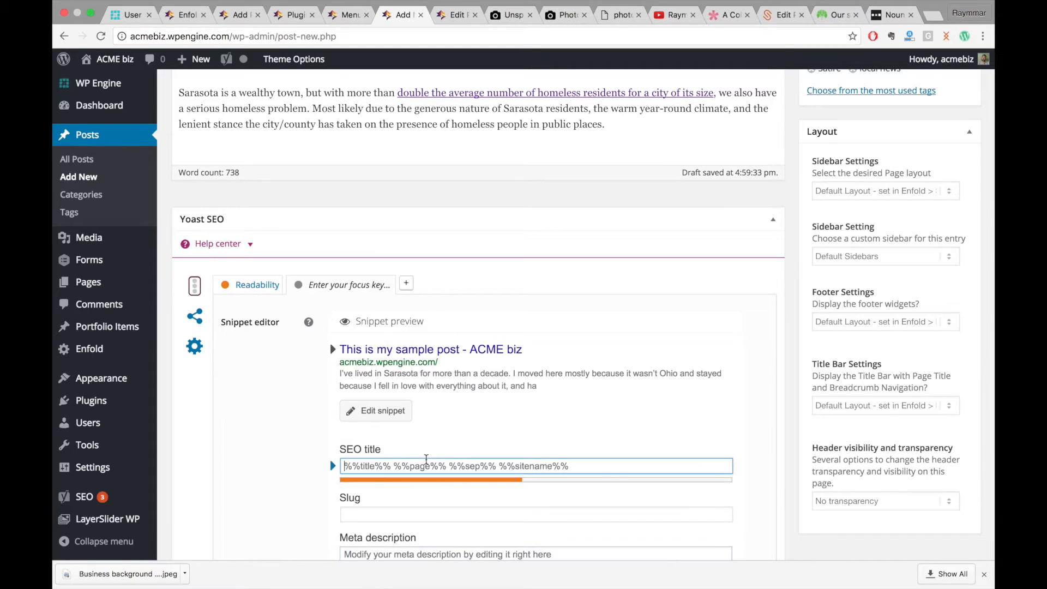
pyautogui.hotkey('ctrl', 'v')
pyautogui.scroll(-2, 426, 463)
pyautogui.write('-')
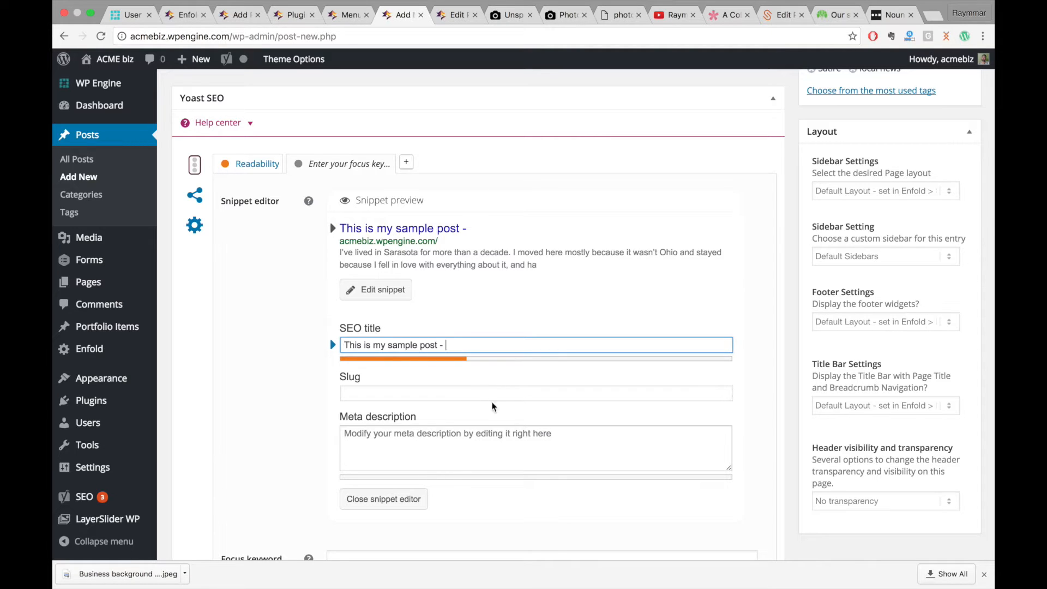
# Write a meta description calling it a silly article about people you'd meet as a Sarasota resident, then copy it.
pyautogui.click(488, 449)
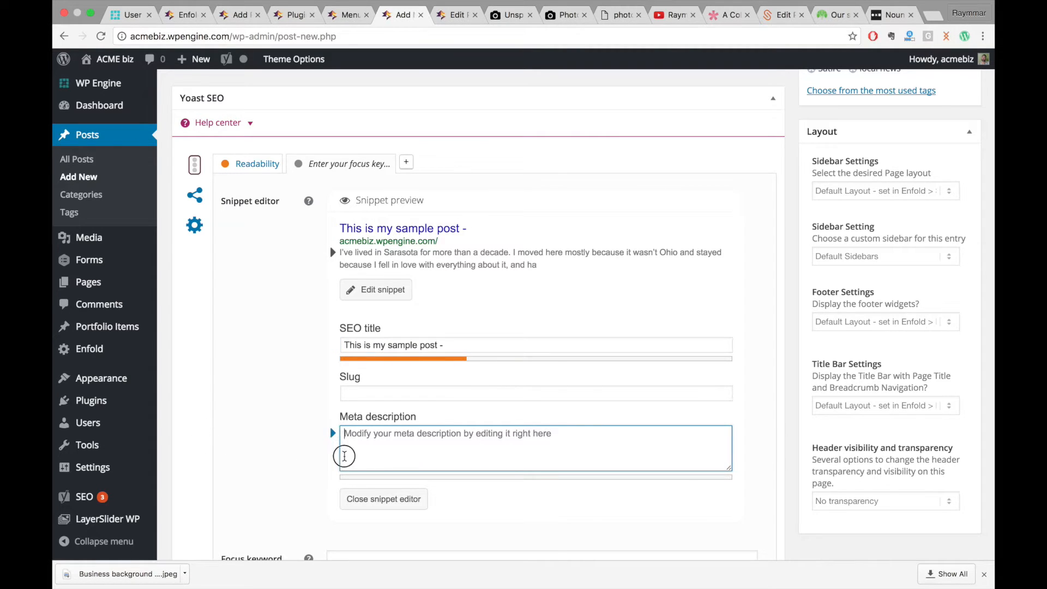
pyautogui.write('This')
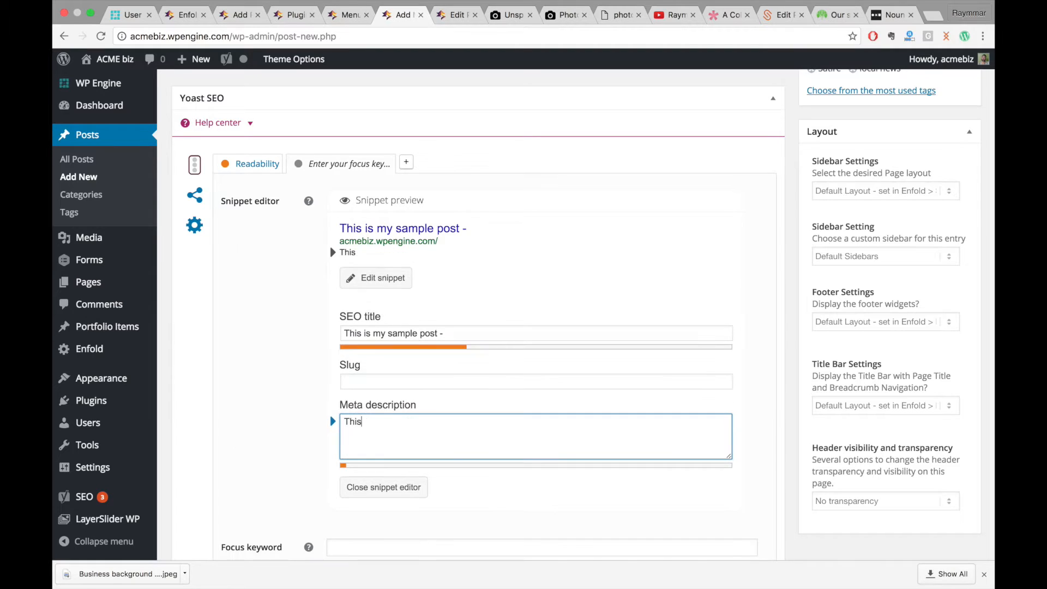
pyautogui.write(' is a silly artic')
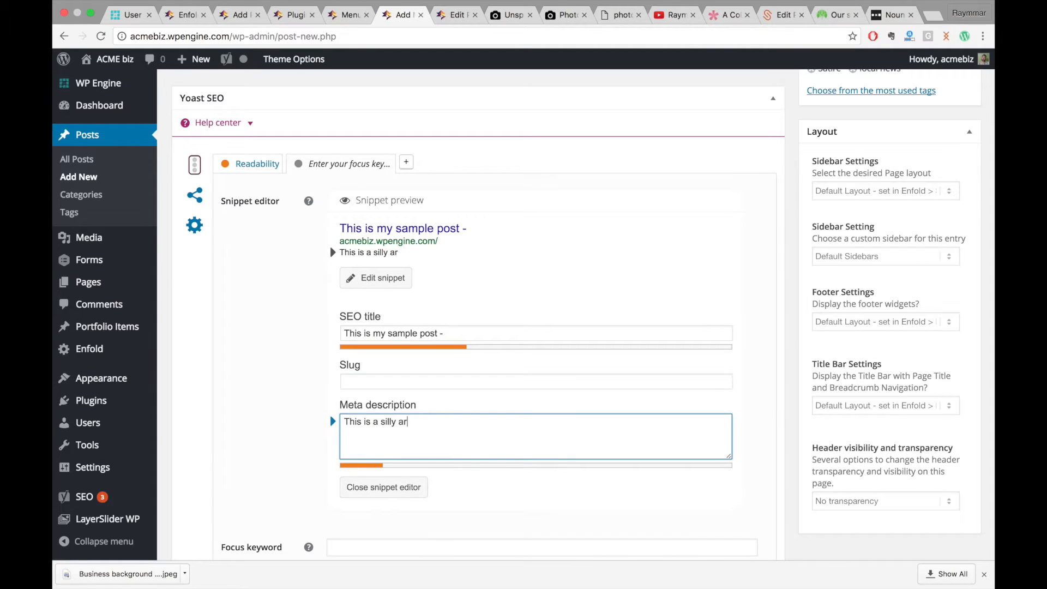
pyautogui.write('le about the people')
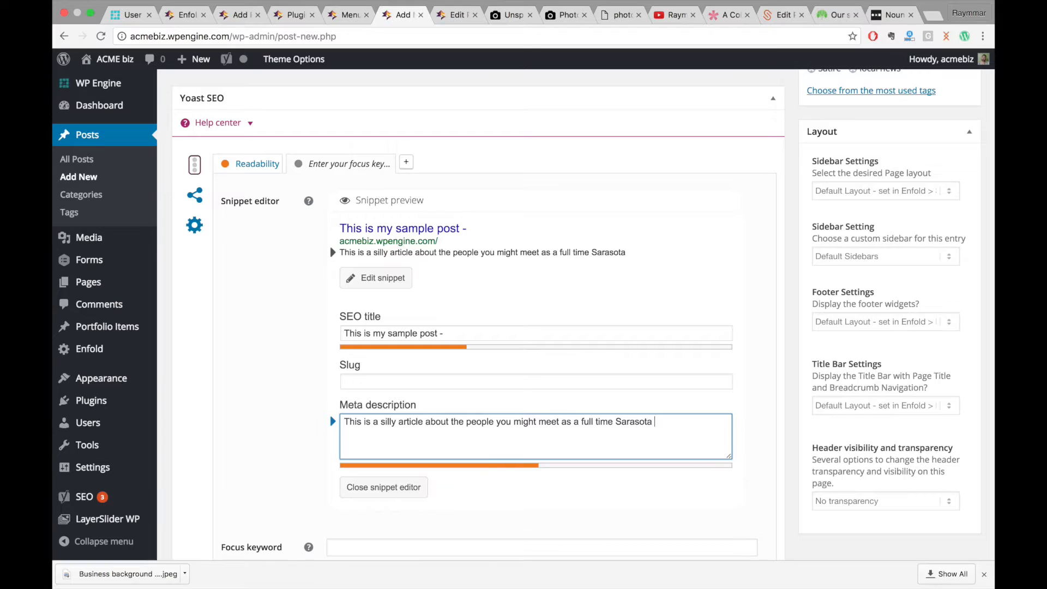
pyautogui.write('esident.')
pyautogui.moveTo(696, 423); pyautogui.dragTo(276, 402)
pyautogui.press('super+c')
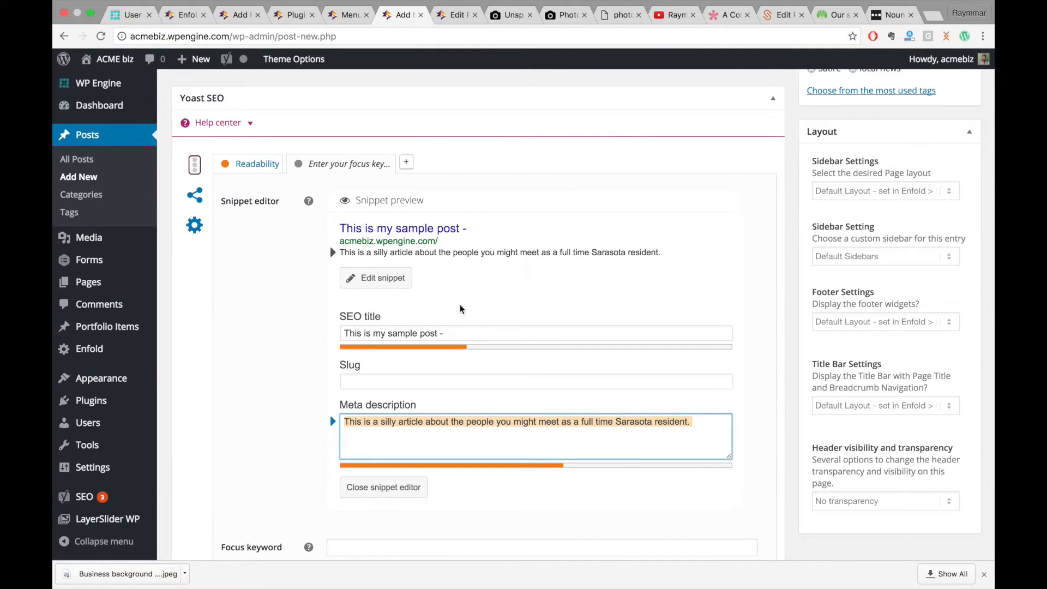
pyautogui.scroll(-1, 321, 454)
pyautogui.scroll(-5, 322, 454)
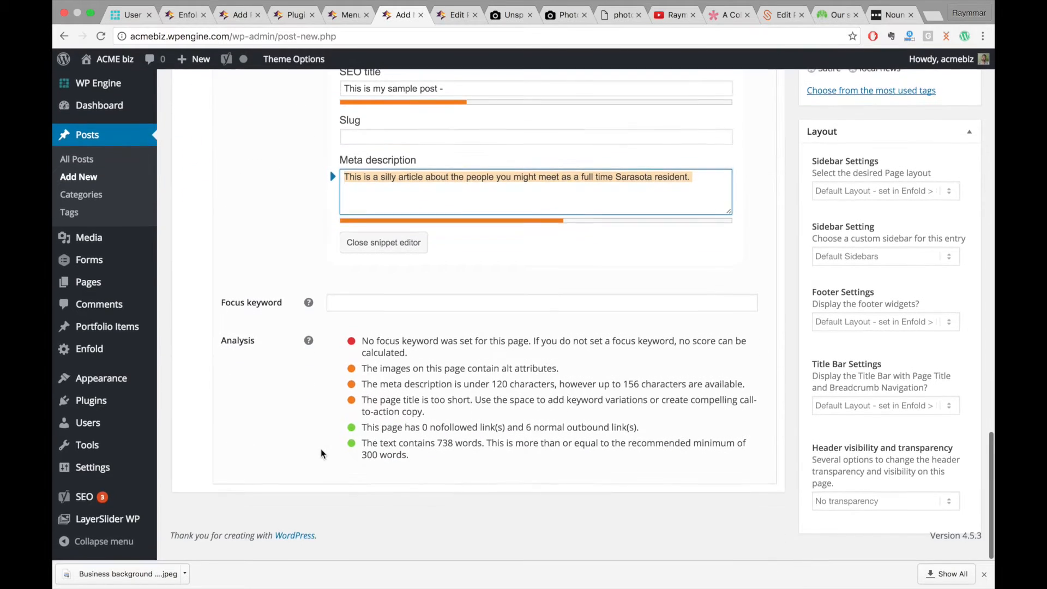
pyautogui.scroll(20, 828, 93)
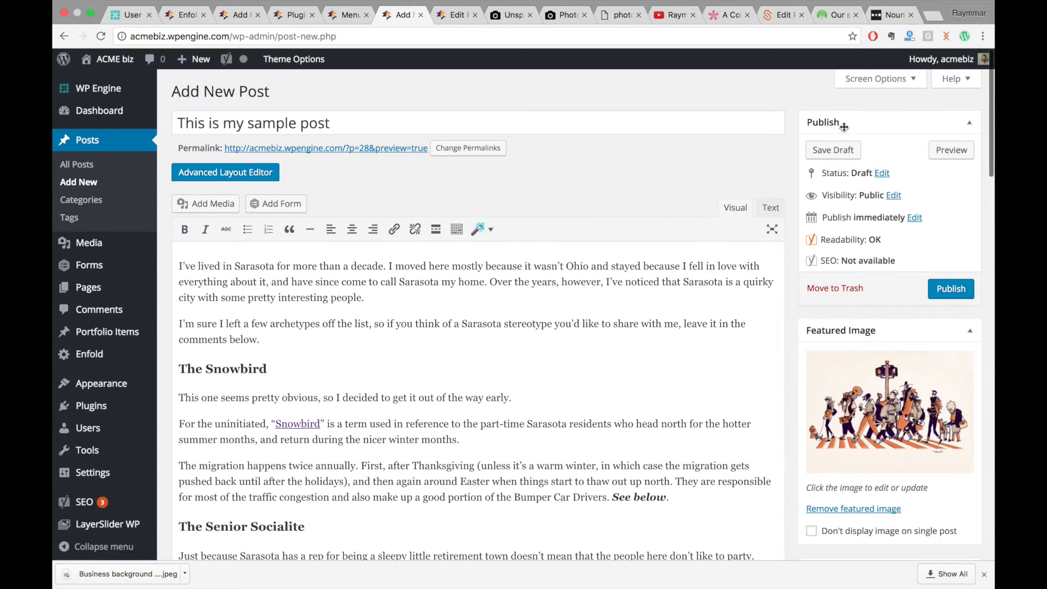
# Enable the Excerpt box in Screen Options.
pyautogui.click(898, 82)
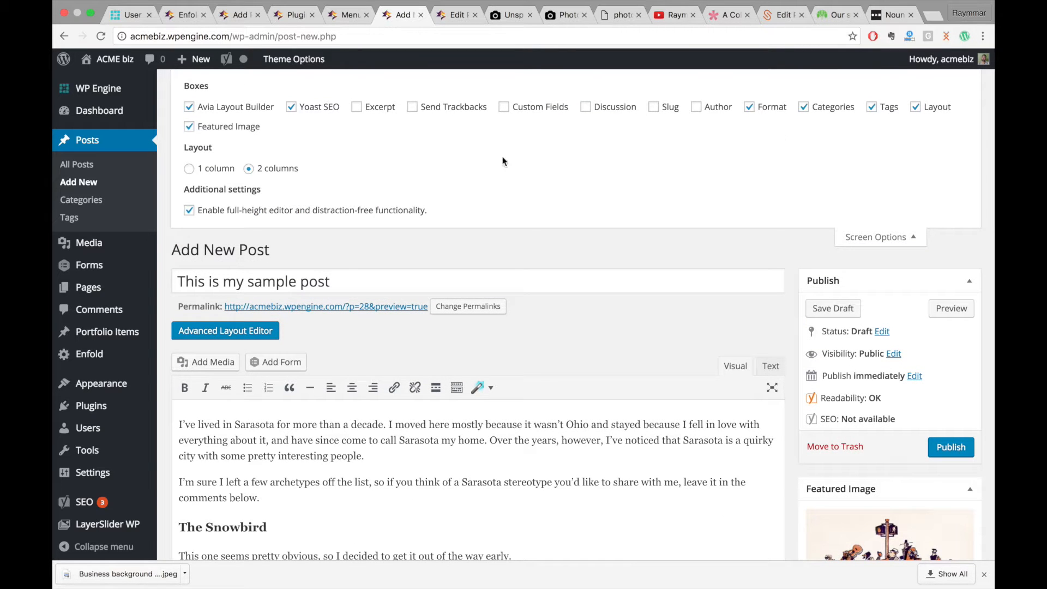
pyautogui.click(866, 236)
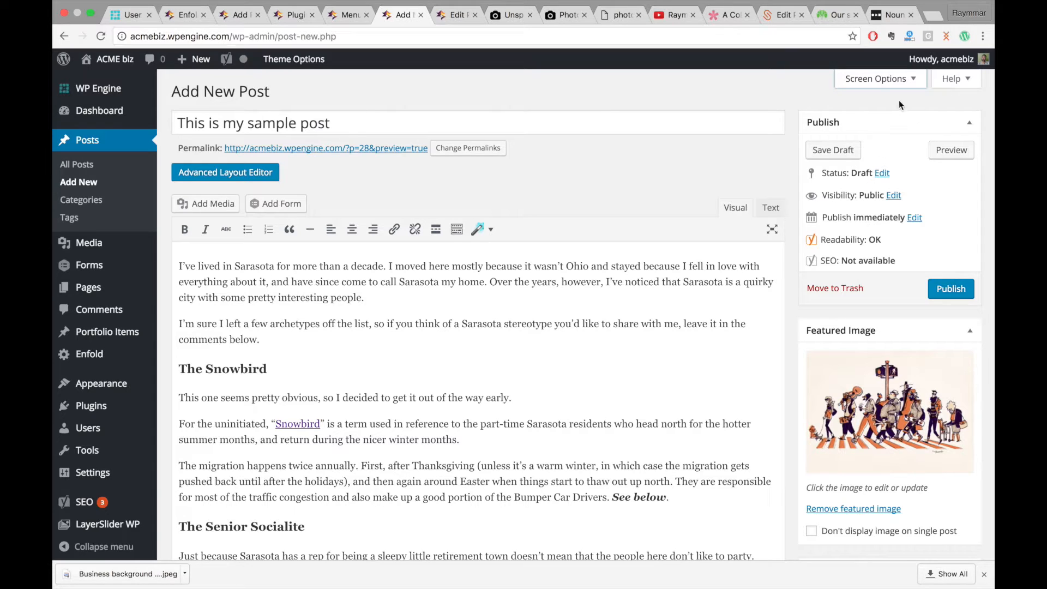
pyautogui.click(885, 80)
pyautogui.click(357, 111)
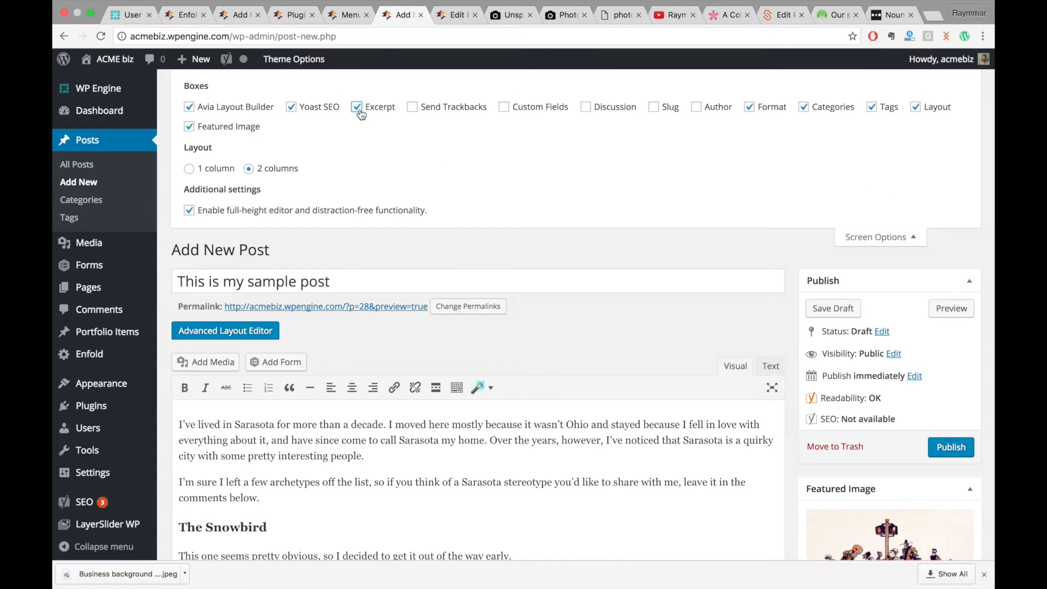
pyautogui.click(879, 236)
# Paste the copied meta description sentence into the Excerpt box.
pyautogui.scroll(-10, 541, 355)
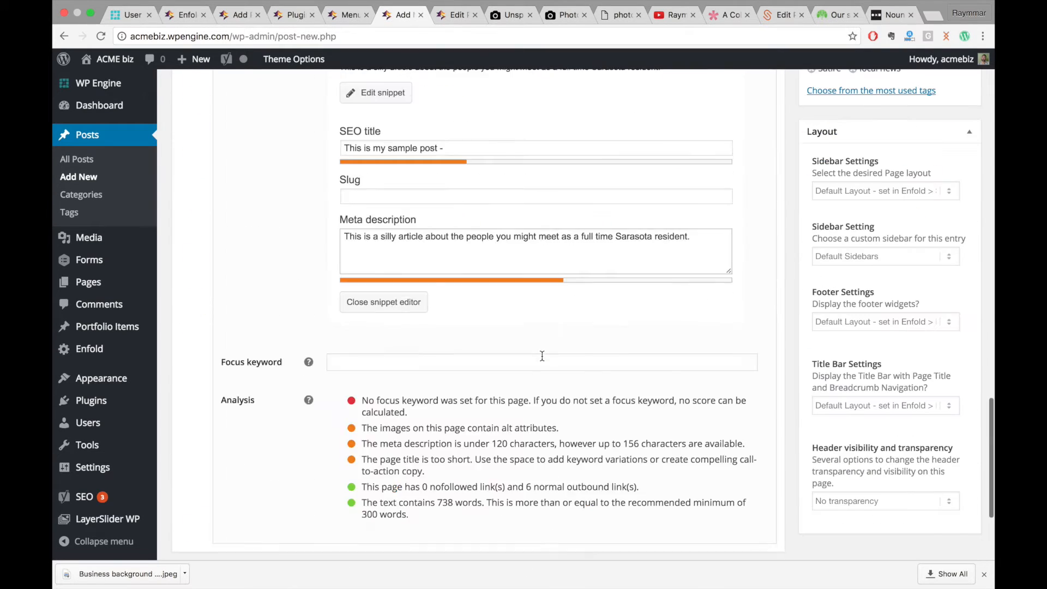
pyautogui.scroll(-3, 541, 355)
pyautogui.click(404, 452)
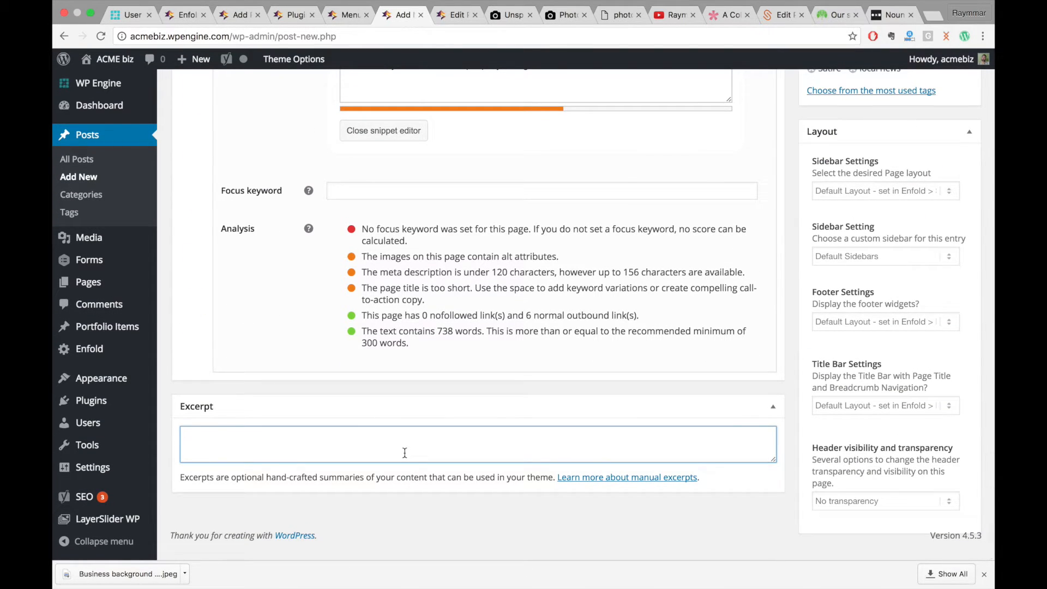
pyautogui.press('super+v')
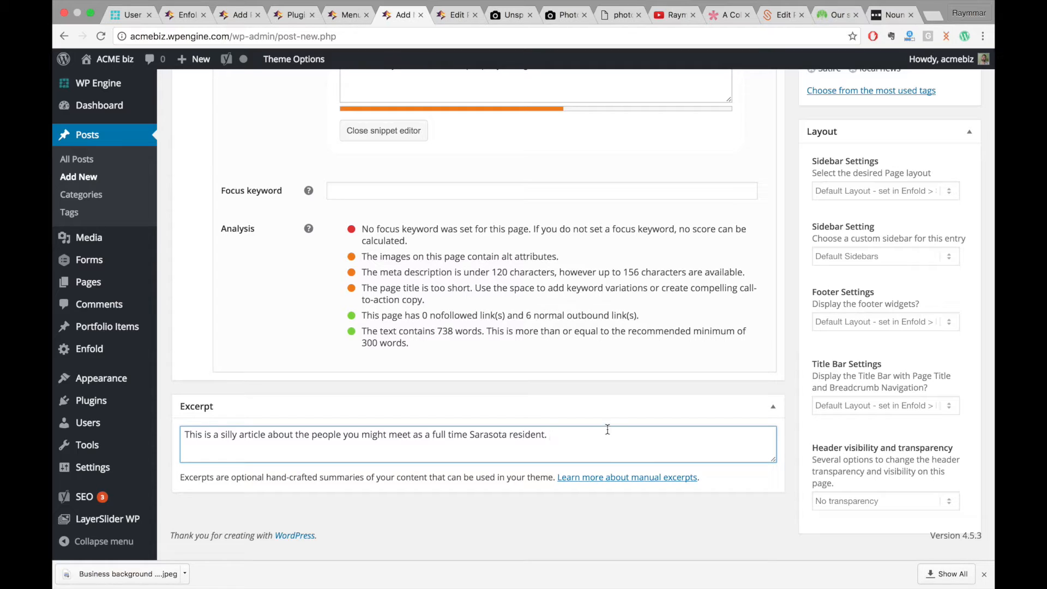
# Check the title, then publish 'This is my sample post' so it is live instead of a draft.
pyautogui.scroll(20, 771, 334)
pyautogui.scroll(10, 771, 334)
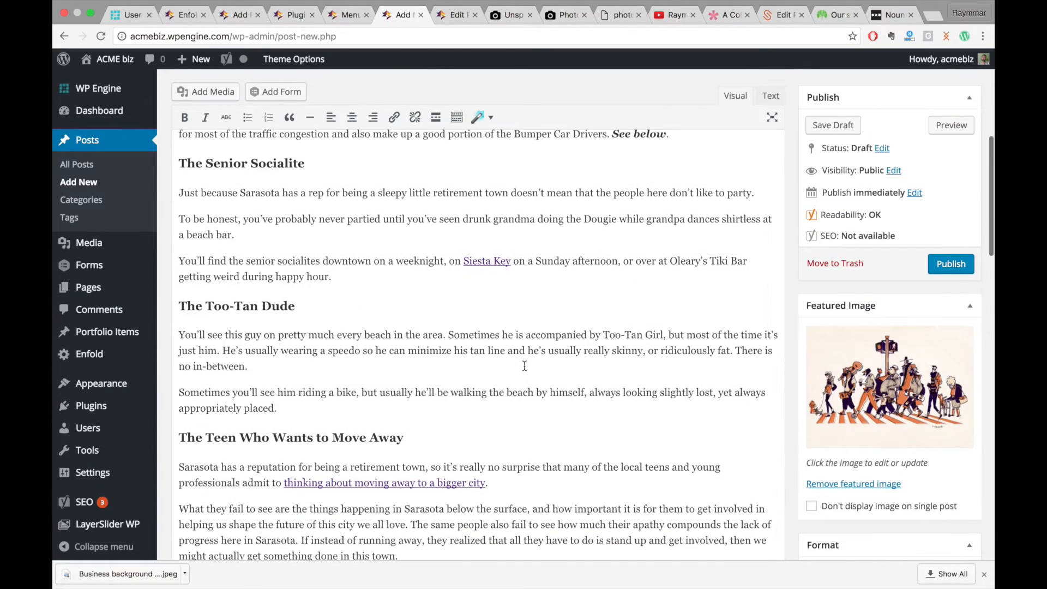
pyautogui.click(326, 119)
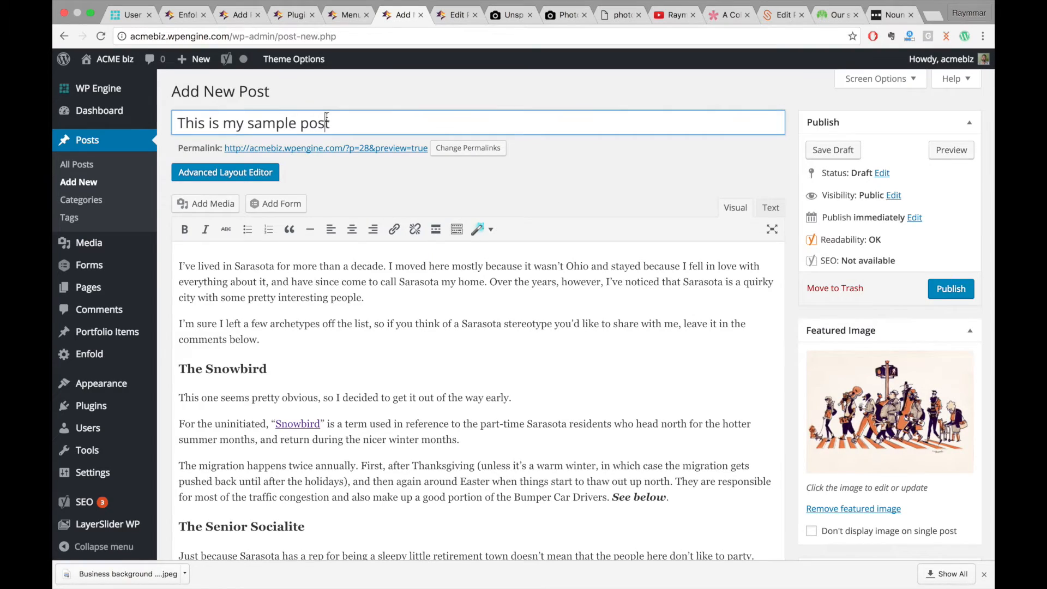
pyautogui.scroll(-12, 869, 431)
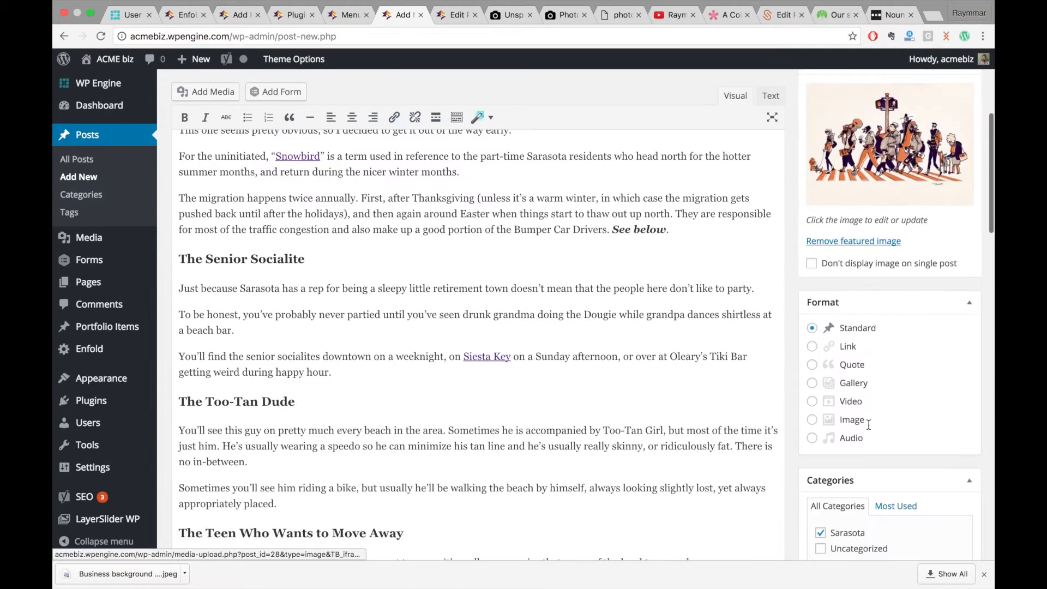
pyautogui.scroll(-15, 868, 424)
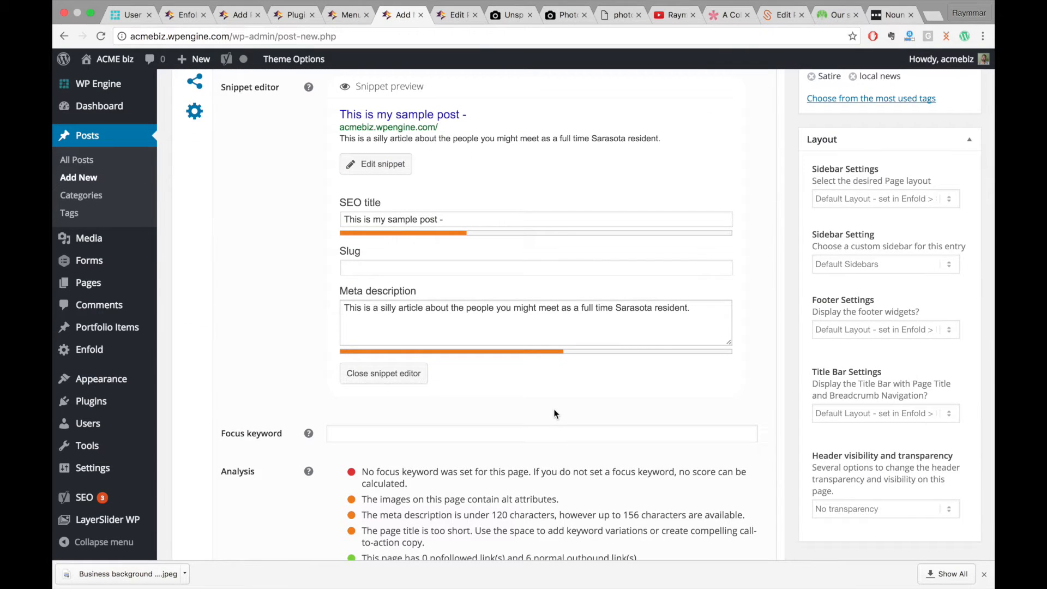
pyautogui.scroll(20, 554, 414)
pyautogui.click(954, 289)
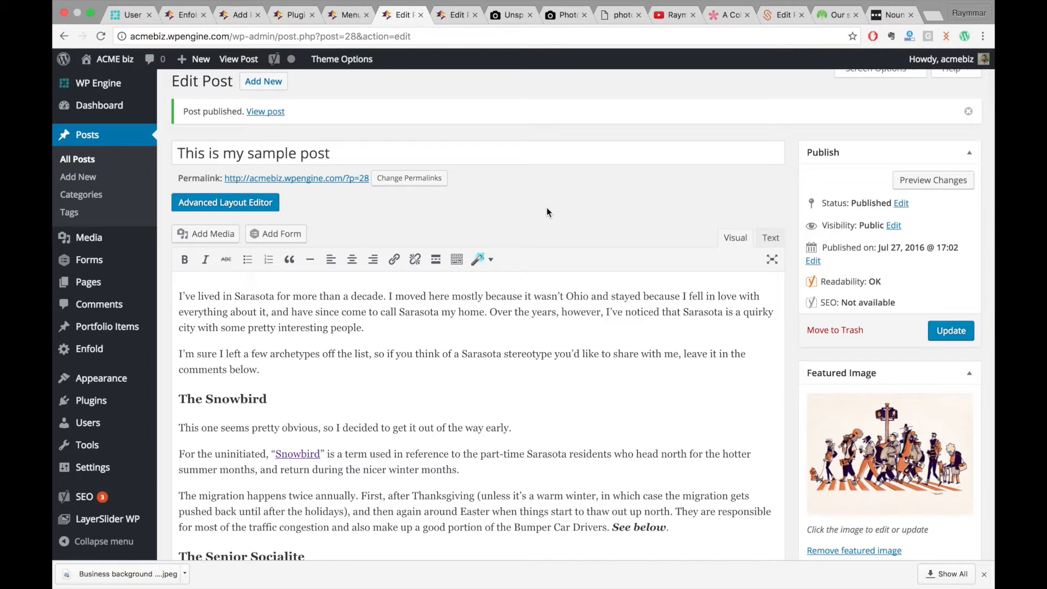
pyautogui.scroll(1, 509, 203)
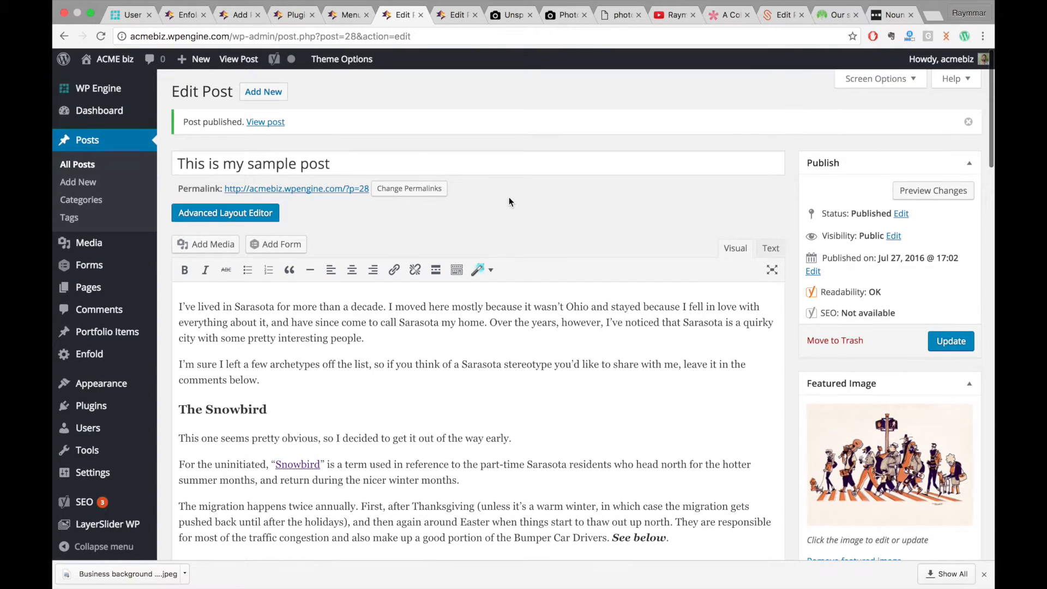
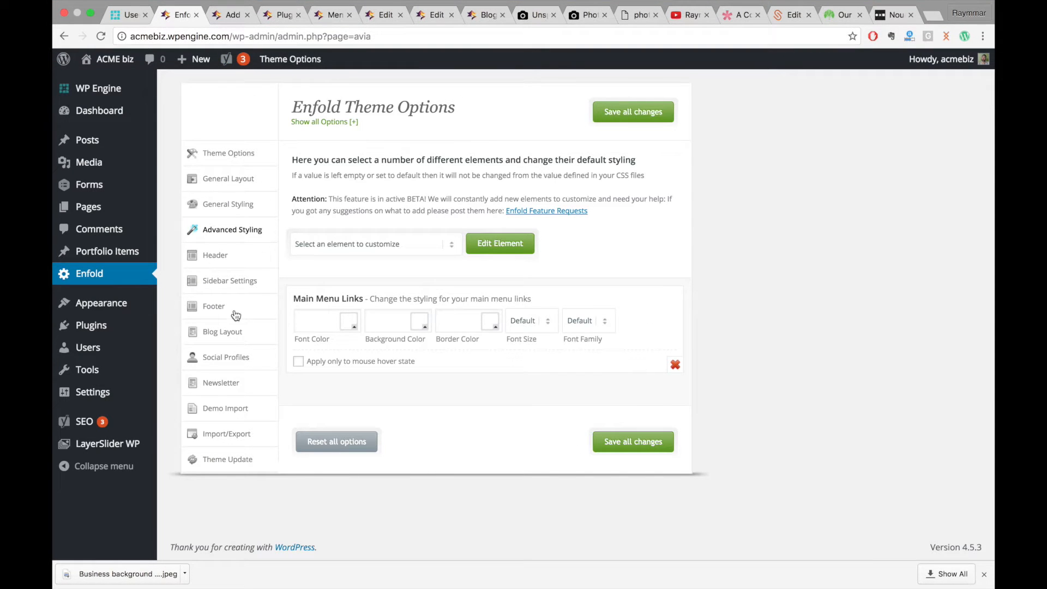
# Set the Enfold Blog Styling option to Elegant.
pyautogui.click(234, 337)
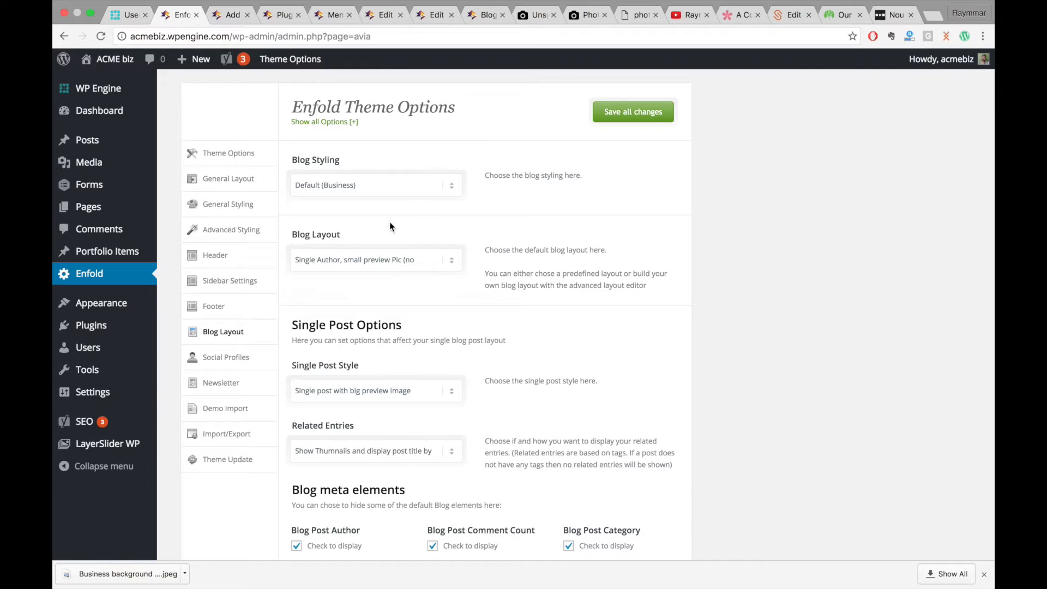
pyautogui.click(416, 189)
pyautogui.click(373, 199)
# Set the blog layout to Grid Layout, save all changes, and switch to the blog page.
pyautogui.click(408, 267)
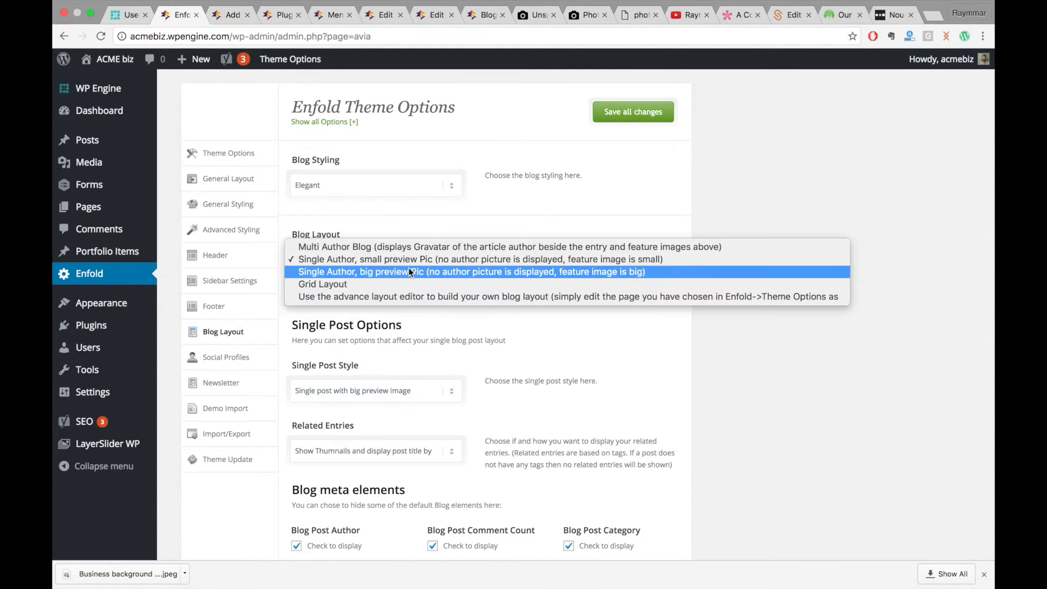
pyautogui.click(397, 283)
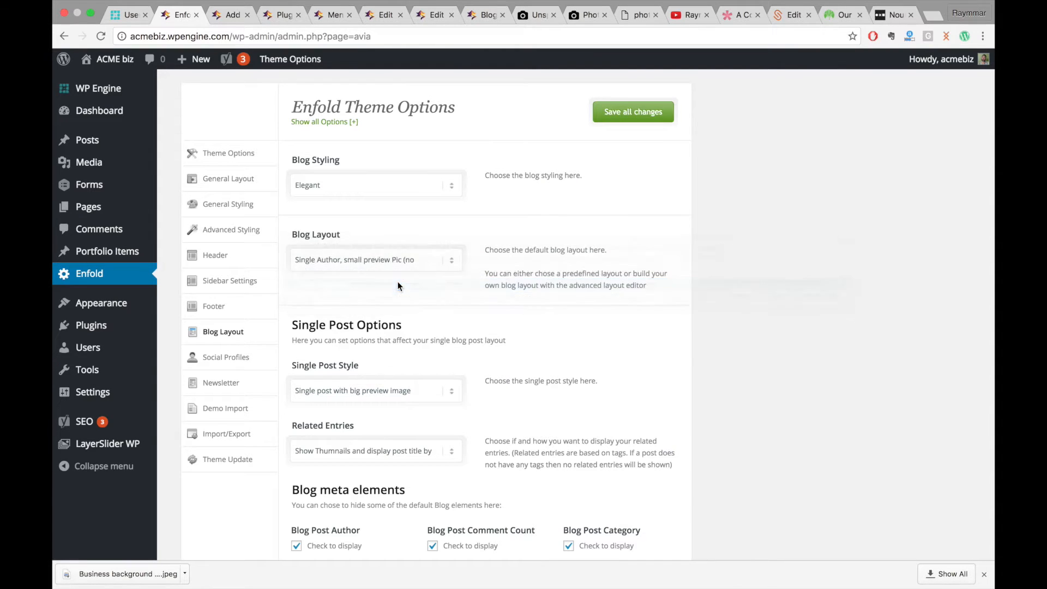
pyautogui.click(373, 260)
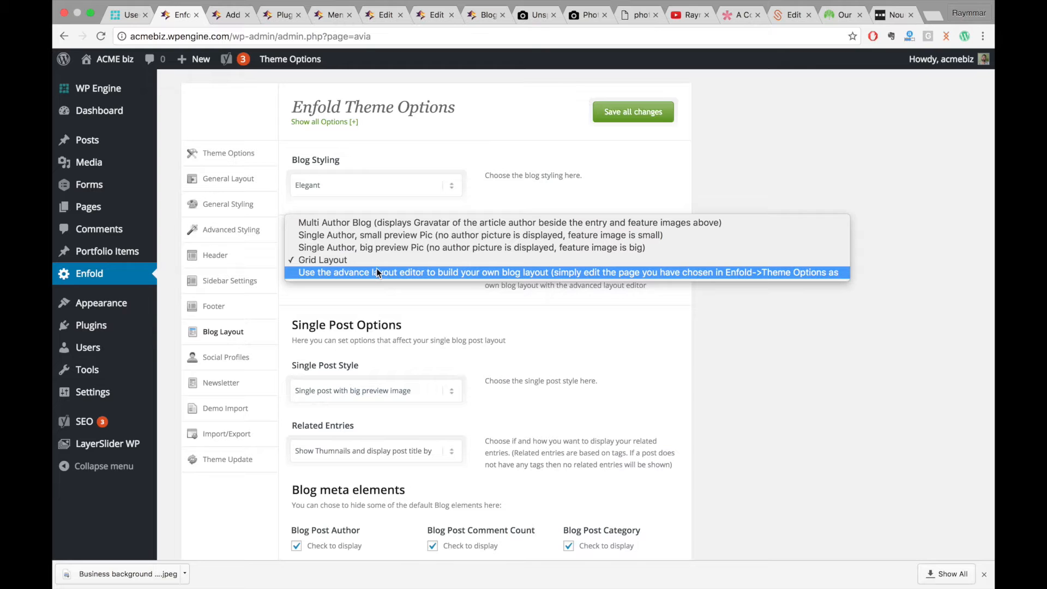
pyautogui.click(366, 259)
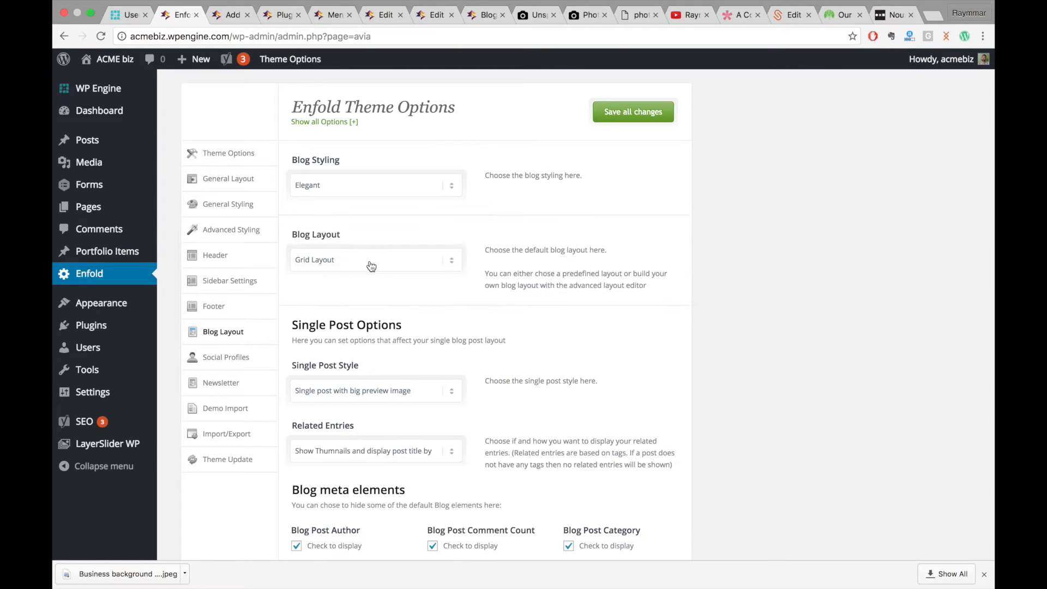
pyautogui.scroll(-3, 477, 391)
pyautogui.scroll(-5, 476, 391)
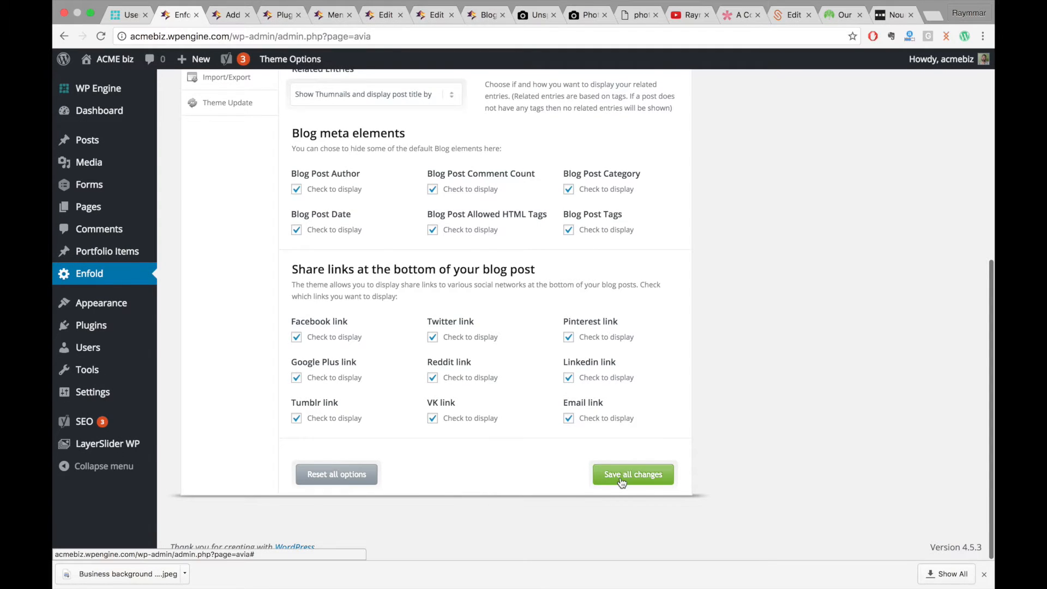
pyautogui.click(622, 481)
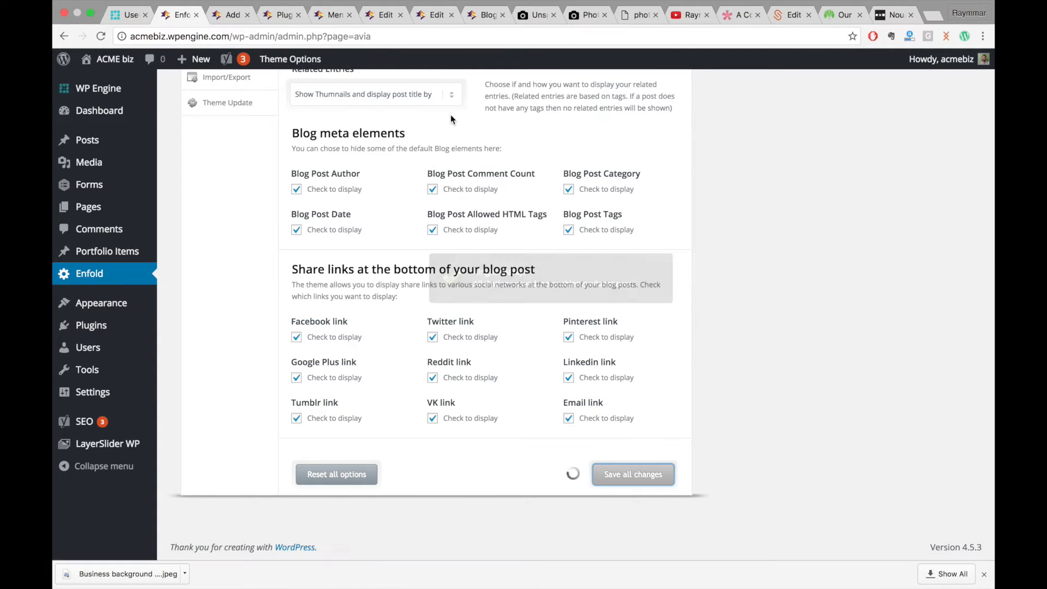
pyautogui.click(482, 15)
pyautogui.click(420, 36)
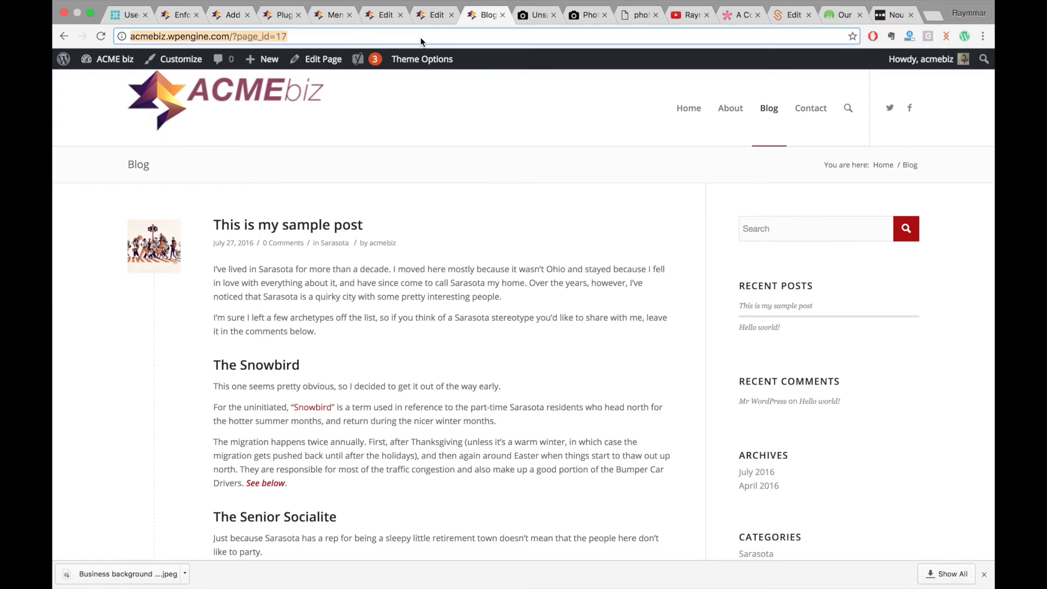
# Reload the blog to see posts in the grid layout, then move to the example site.
pyautogui.press('Return')
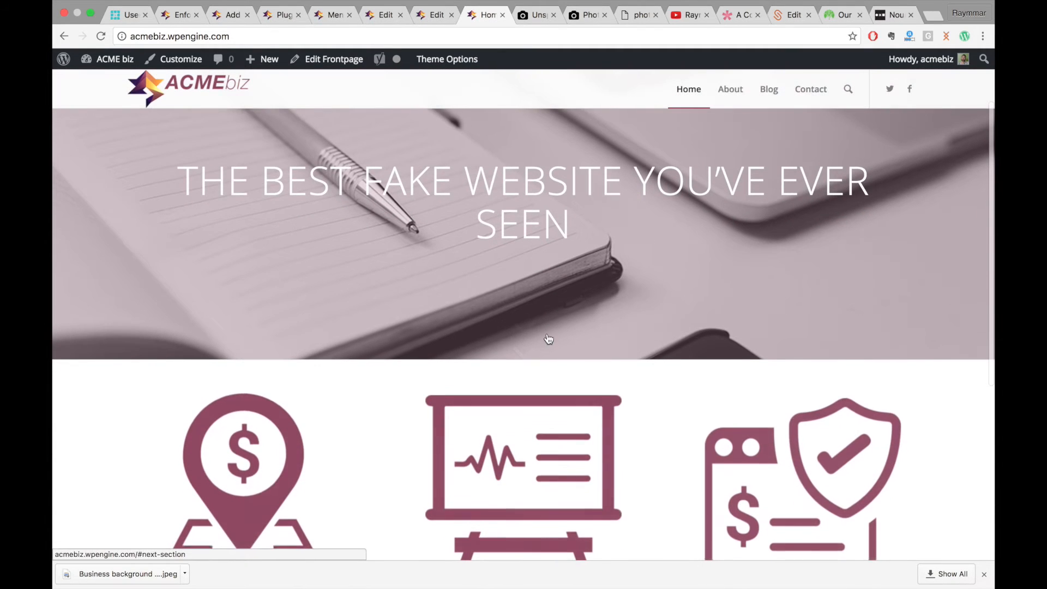
pyautogui.scroll(-1, 549, 339)
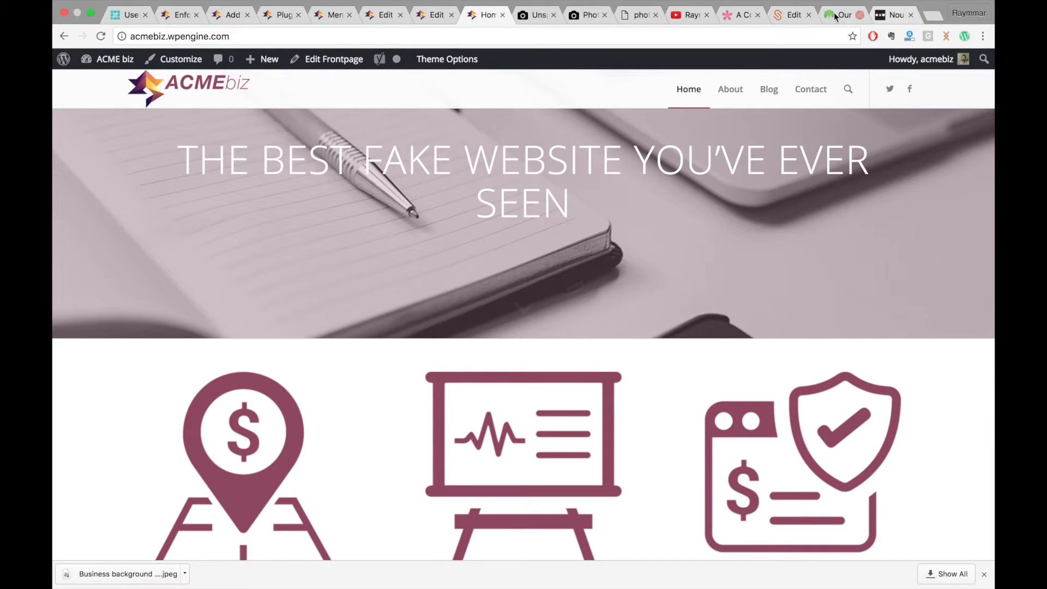
pyautogui.click(793, 15)
# Load the Sarasota Underground site's /about page.
pyautogui.moveTo(160, 63)
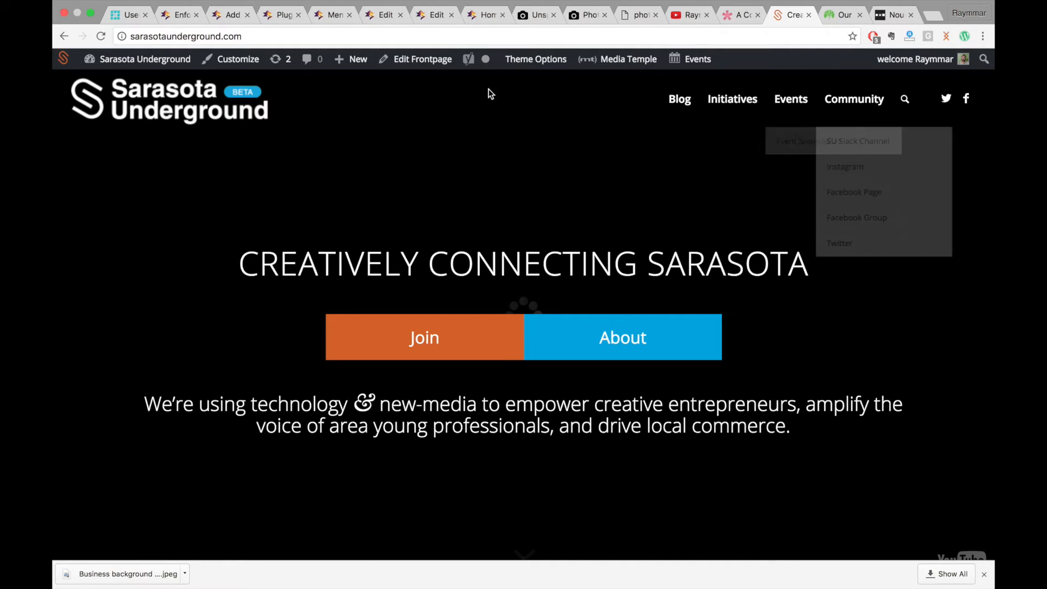
pyautogui.click(417, 37)
pyautogui.write('/about')
pyautogui.press('Return')
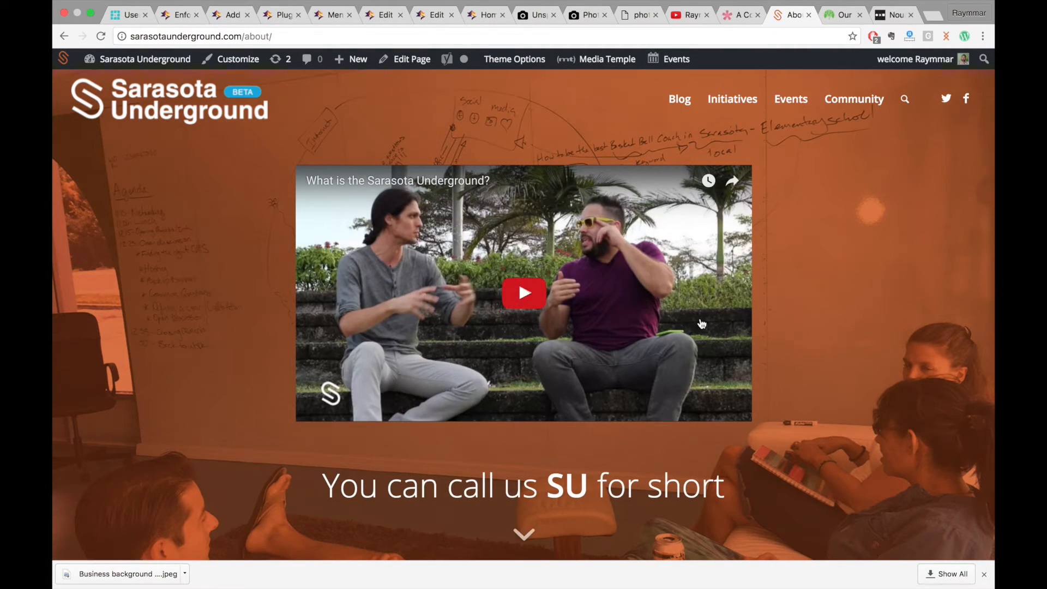
# Scroll through the About page down to the Initiatives grid, then open it in the editor.
pyautogui.scroll(-15, 702, 324)
pyautogui.scroll(-15, 702, 324)
pyautogui.scroll(15, 702, 322)
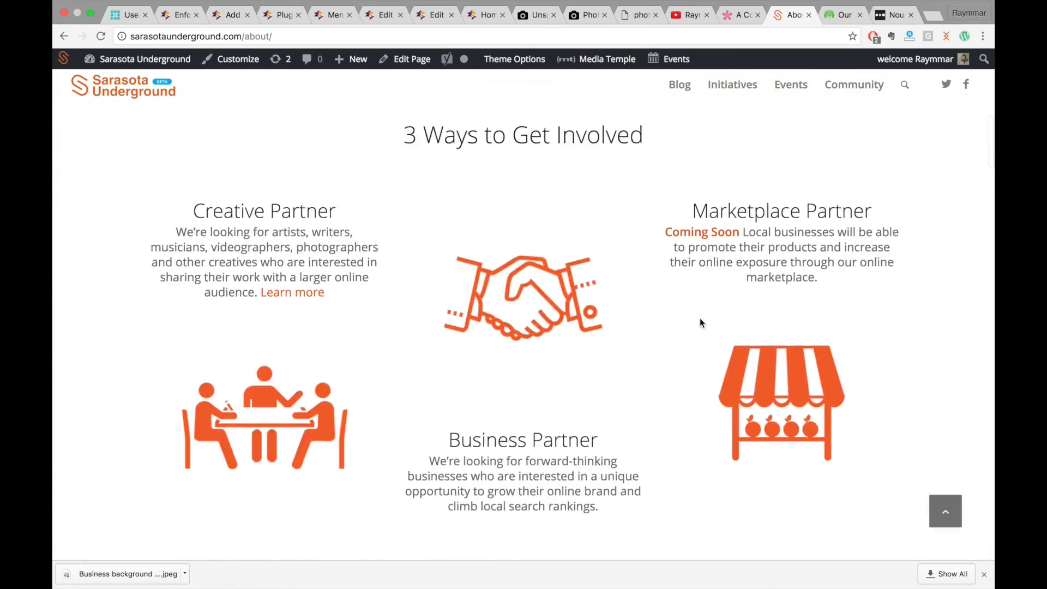
pyautogui.scroll(-15, 700, 323)
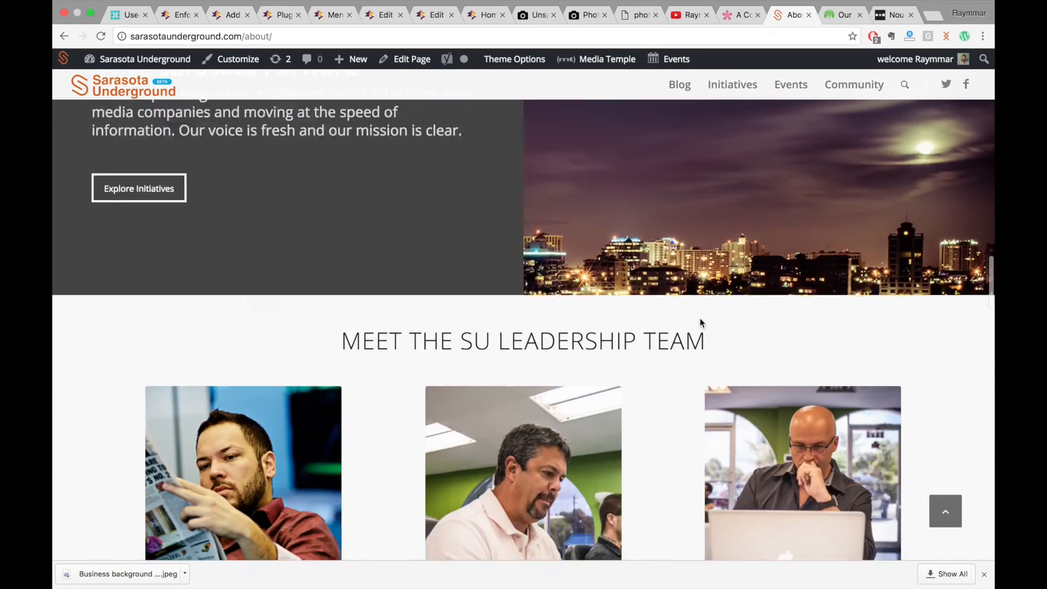
pyautogui.scroll(-10, 699, 322)
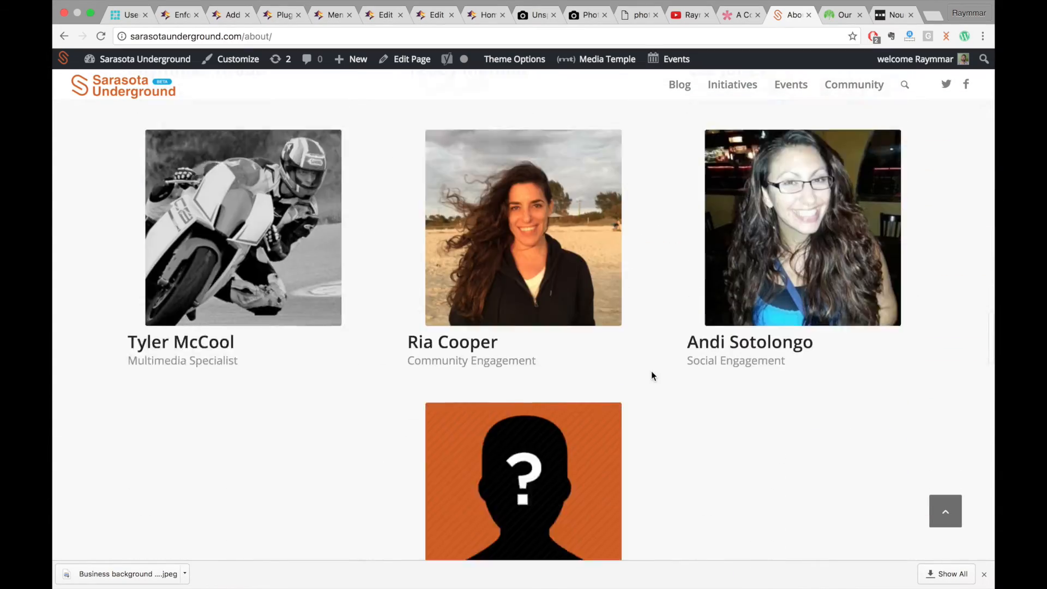
pyautogui.scroll(-15, 651, 371)
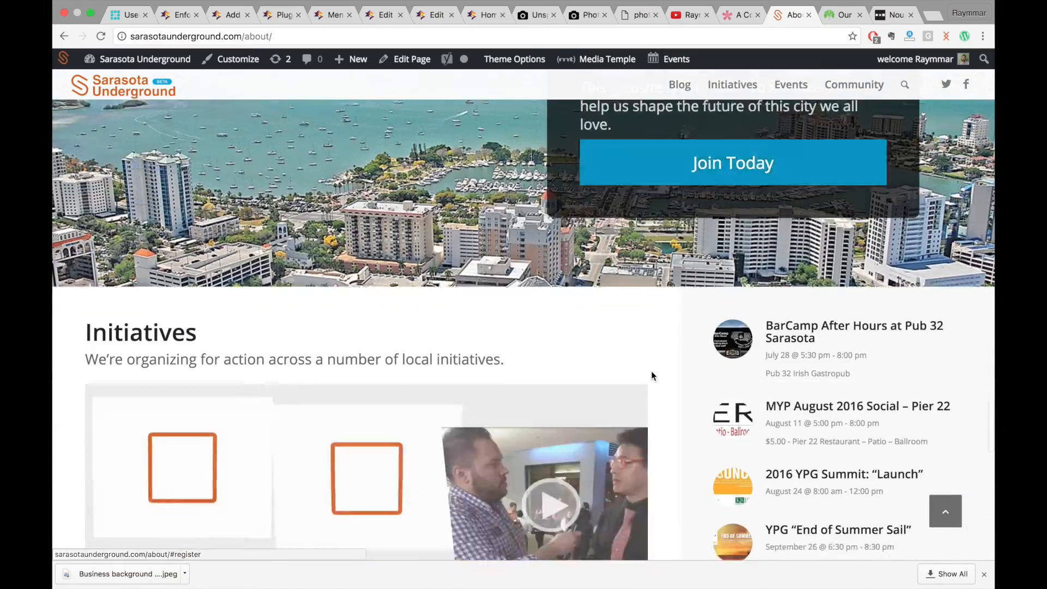
pyautogui.scroll(-7, 651, 371)
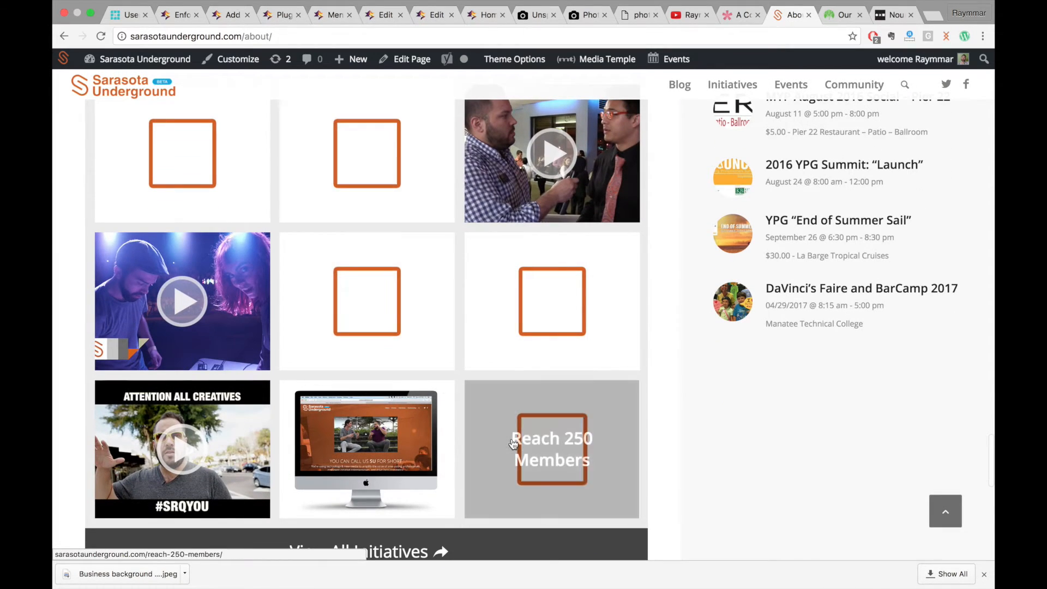
pyautogui.scroll(6, 814, 331)
pyautogui.scroll(-3, 812, 456)
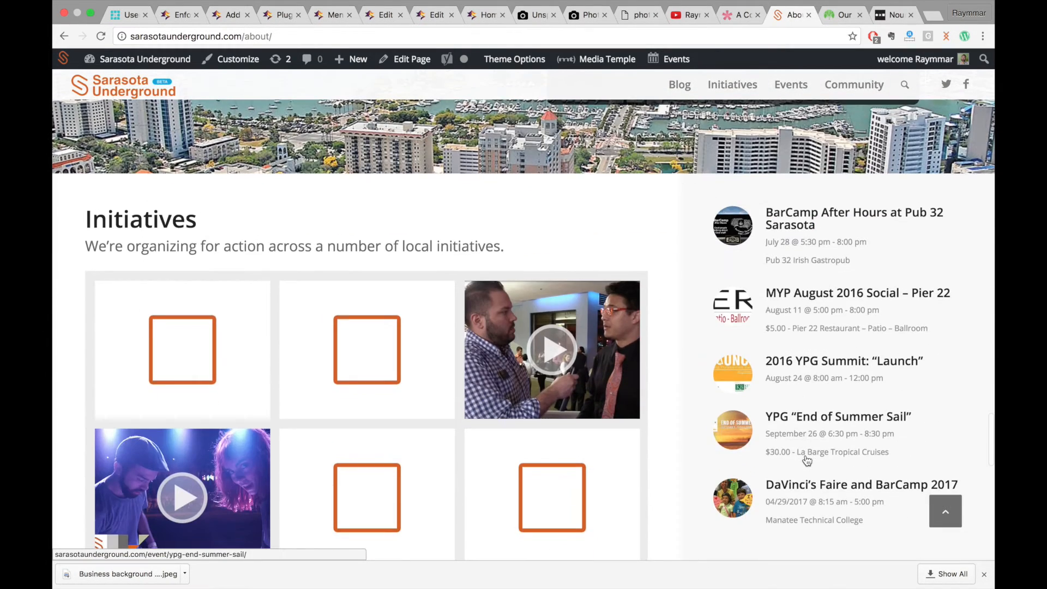
pyautogui.scroll(-3, 490, 411)
pyautogui.scroll(-3, 500, 412)
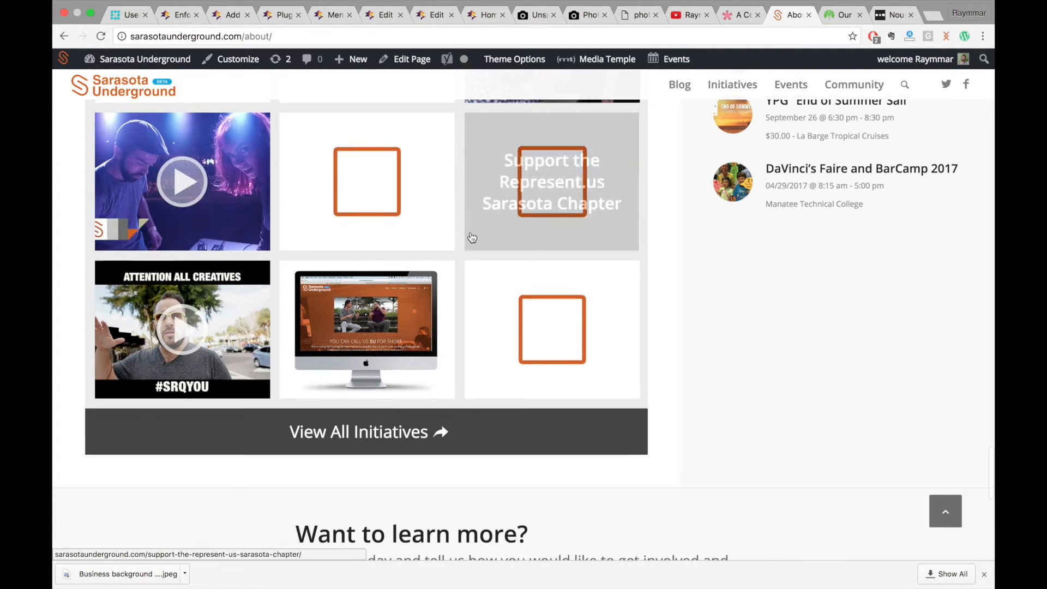
pyautogui.scroll(6, 485, 228)
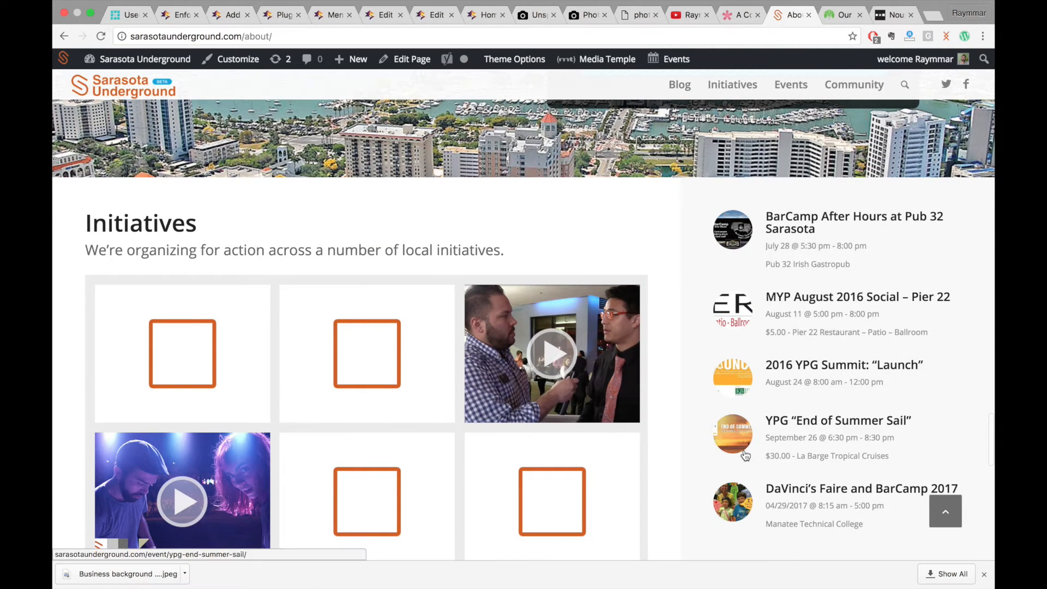
pyautogui.scroll(2, 720, 343)
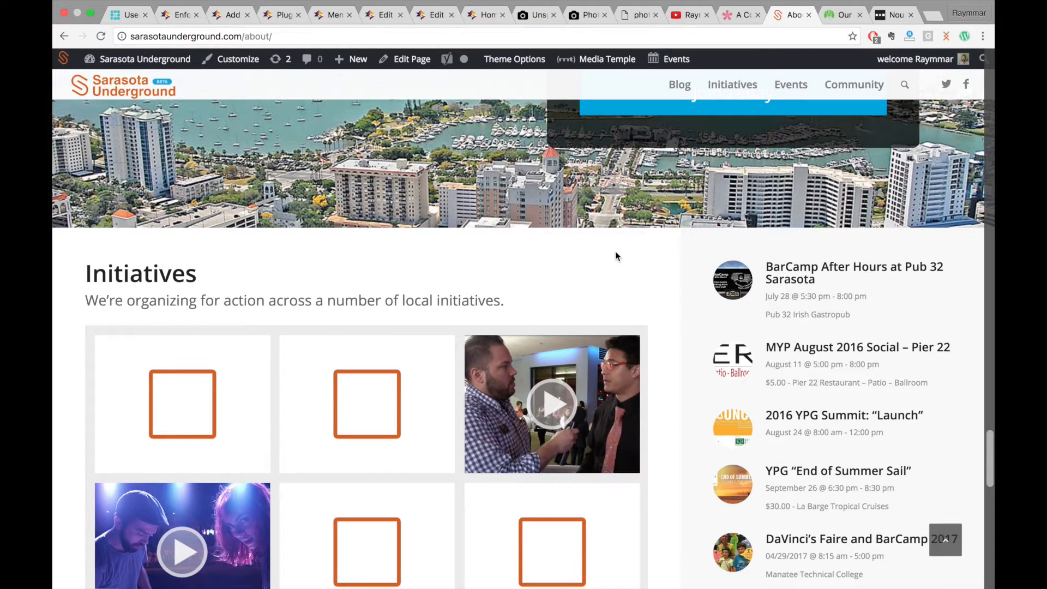
pyautogui.click(406, 59)
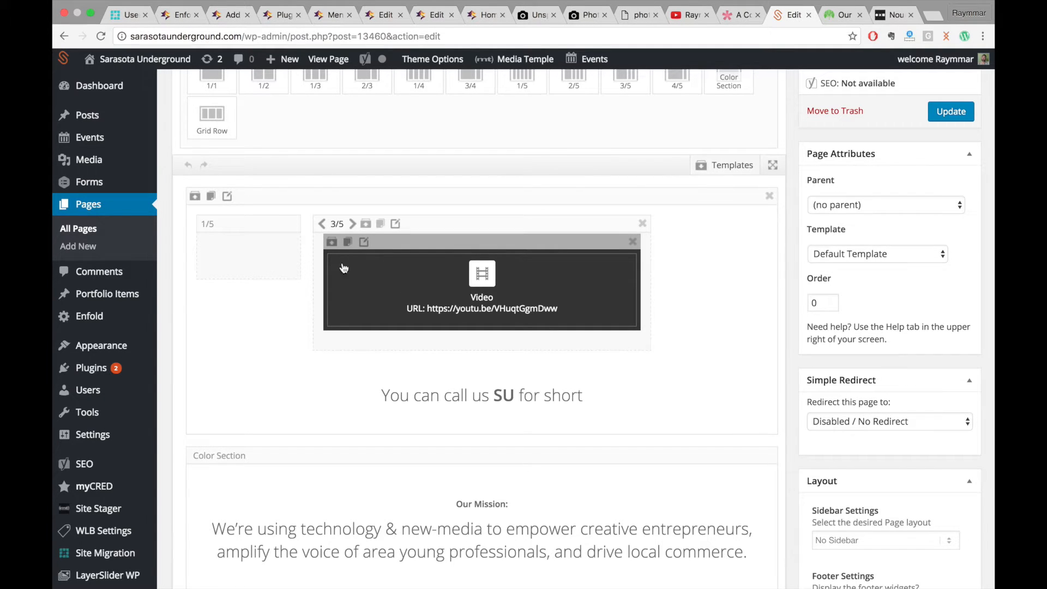
# Widen the video column to full width, then shrink it back to 3/5.
pyautogui.scroll(3, 285, 247)
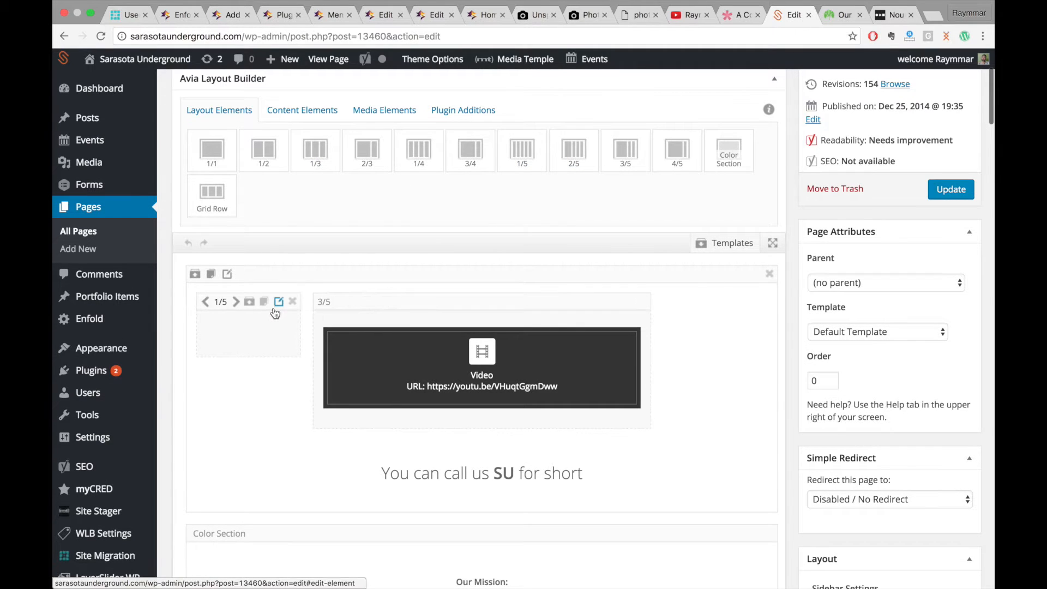
pyautogui.click(352, 301)
pyautogui.click(351, 302)
pyautogui.click(352, 301)
pyautogui.click(352, 302)
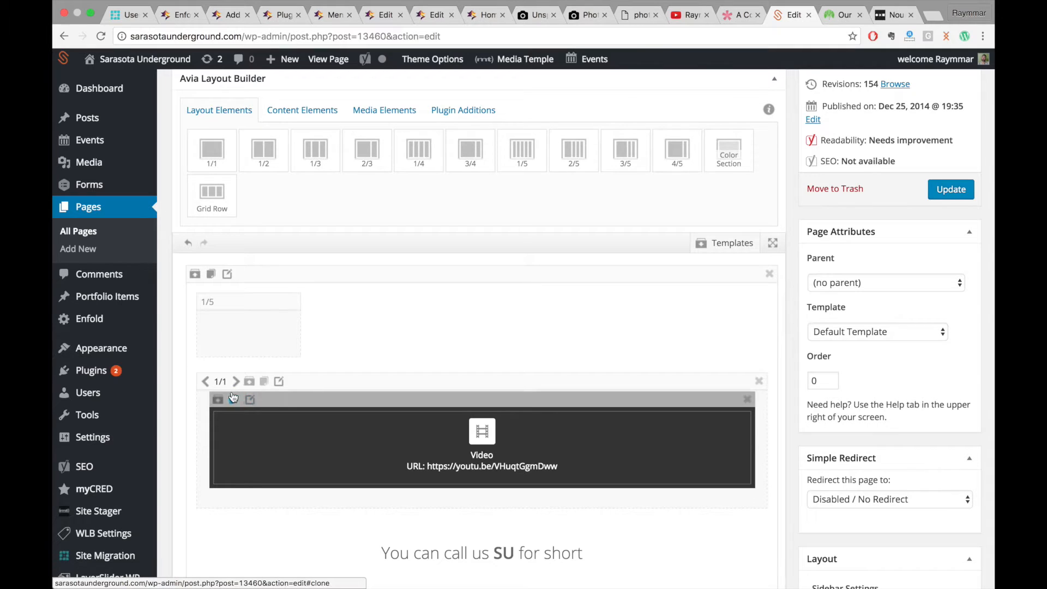
pyautogui.click(206, 382)
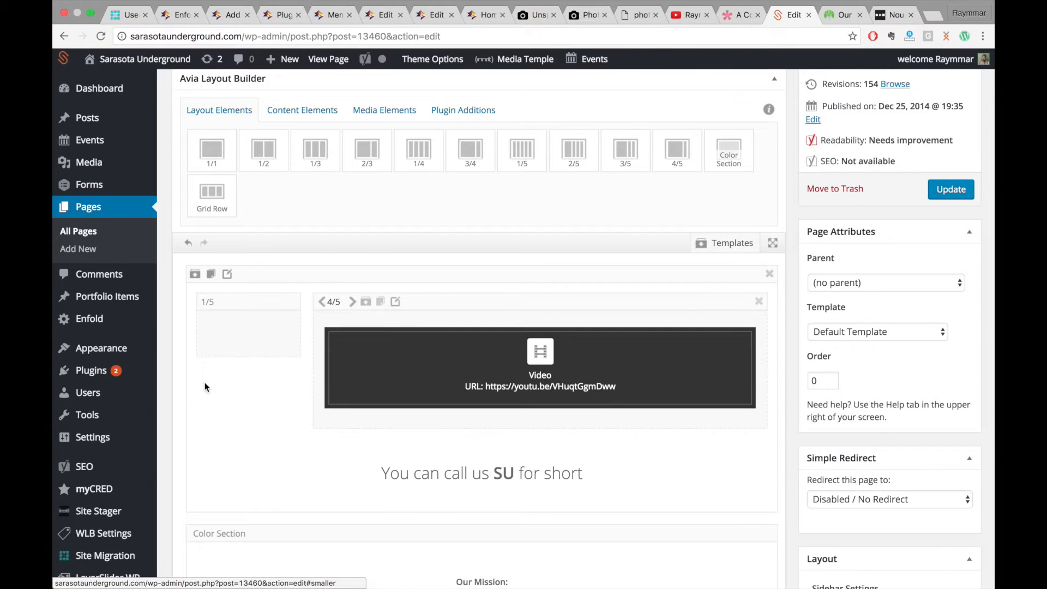
pyautogui.click(322, 302)
pyautogui.click(321, 302)
pyautogui.click(321, 302)
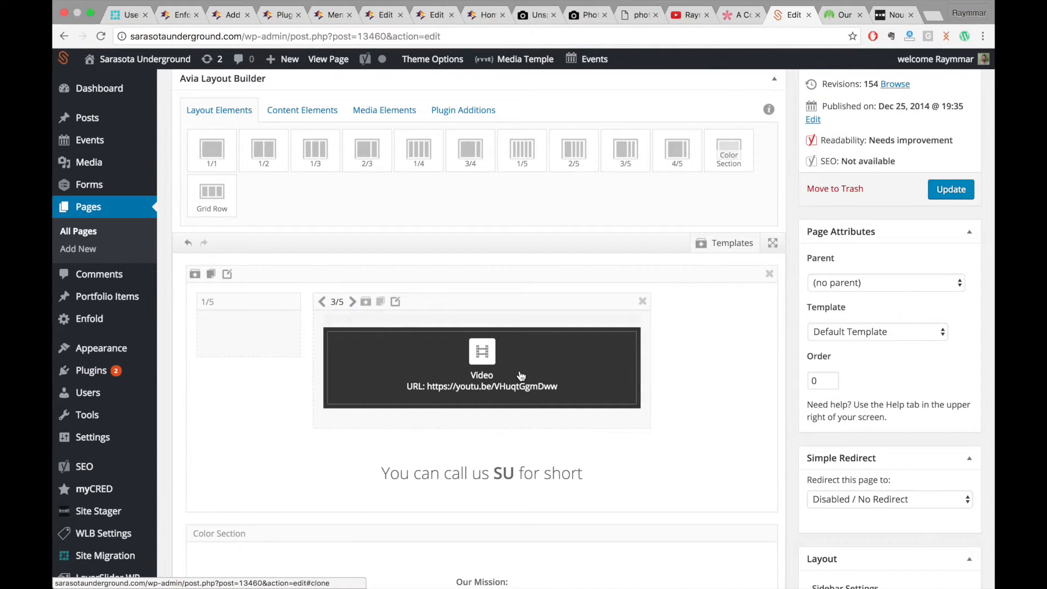
# Rearrange the video and 1/5 columns, then undo the three moves to restore them.
pyautogui.scroll(-2, 521, 376)
pyautogui.moveTo(518, 262); pyautogui.dragTo(451, 227)
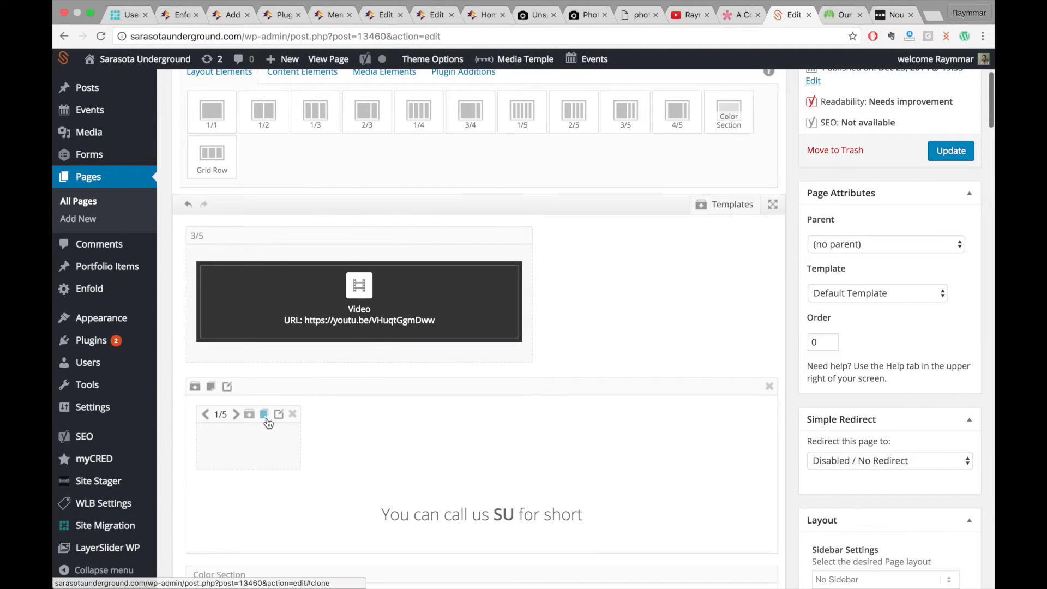
pyautogui.moveTo(266, 423); pyautogui.dragTo(177, 295)
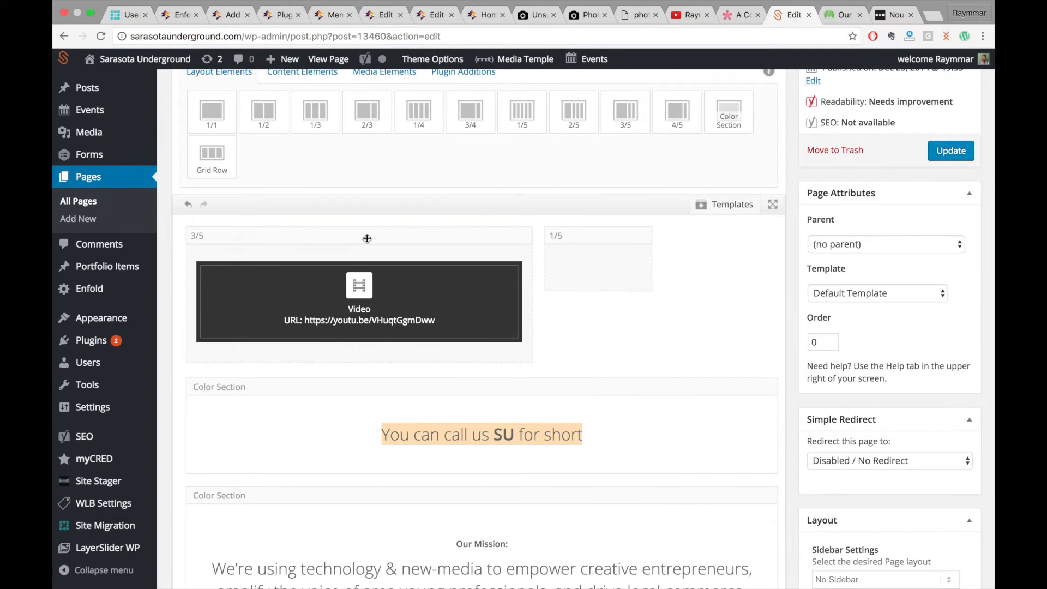
pyautogui.moveTo(413, 240); pyautogui.dragTo(694, 252)
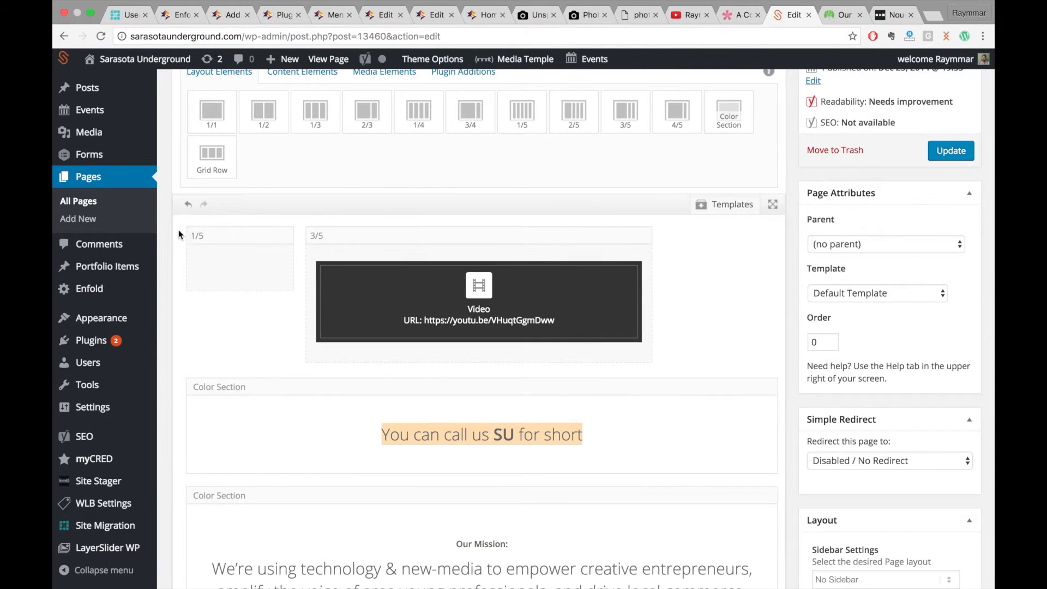
pyautogui.click(187, 204)
pyautogui.click(188, 204)
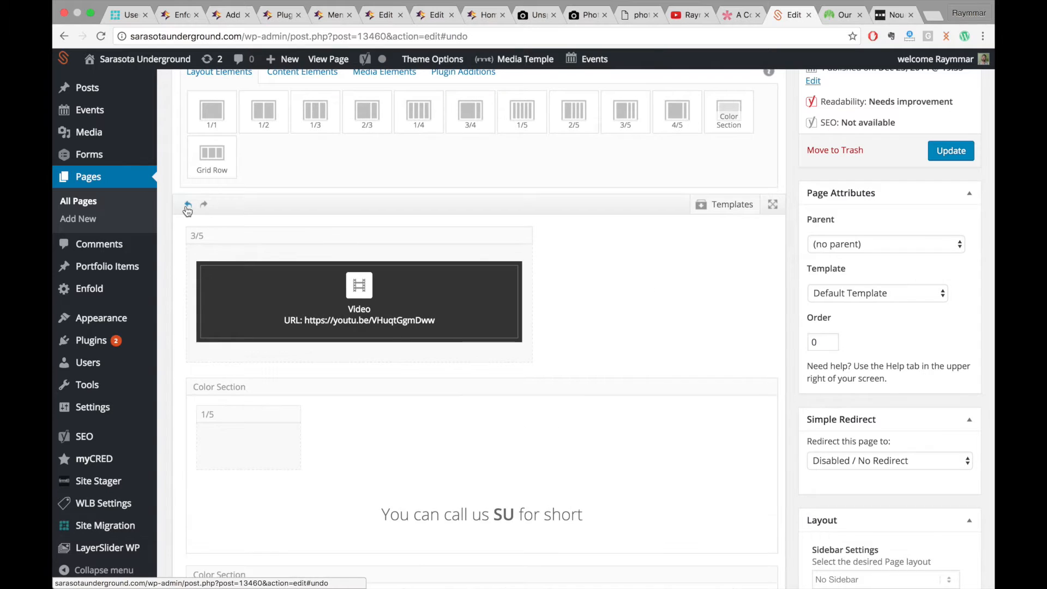
pyautogui.click(188, 204)
# Open the live About page in a new browser tab and switch to it.
pyautogui.scroll(-6, 374, 294)
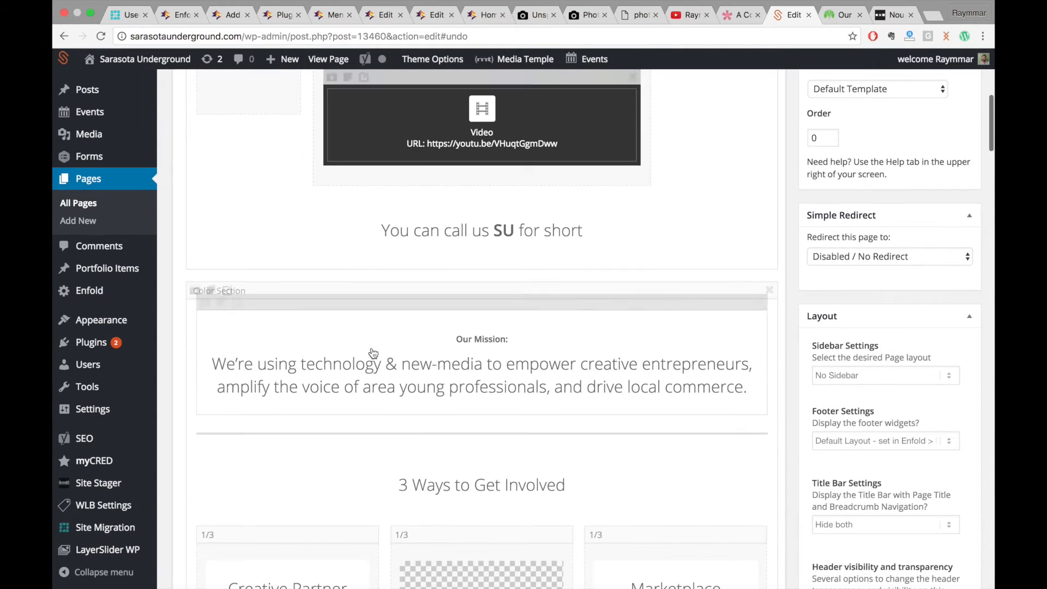
pyautogui.scroll(-1, 454, 309)
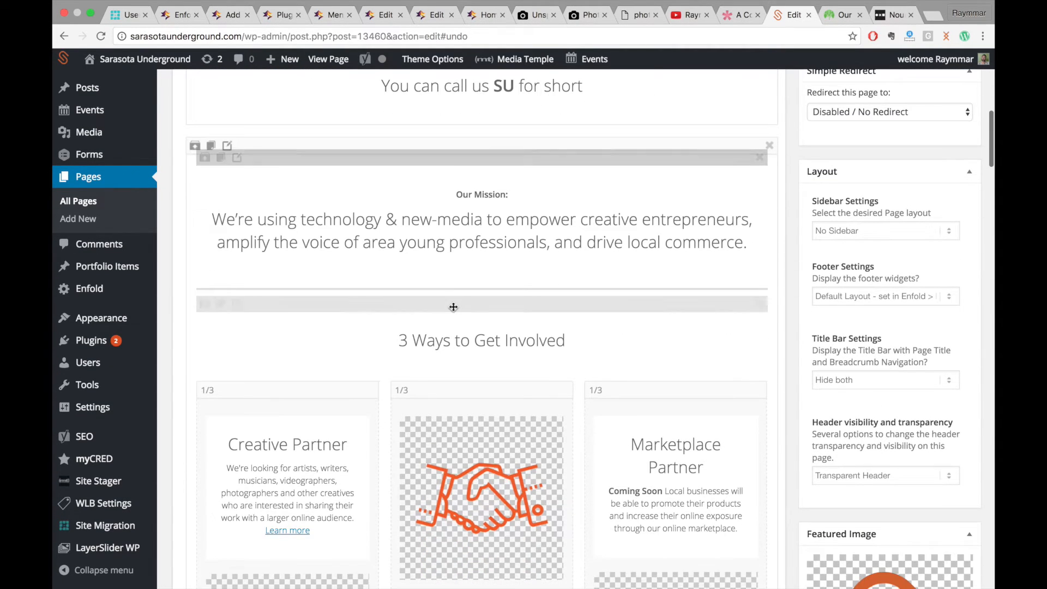
pyautogui.scroll(-2, 622, 480)
pyautogui.scroll(-3, 627, 381)
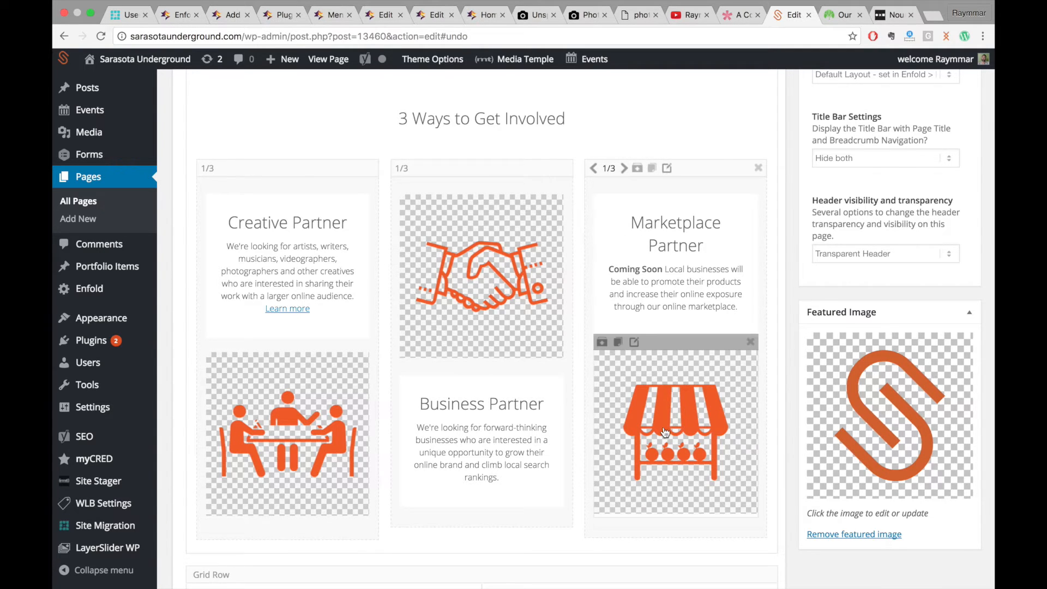
pyautogui.scroll(-3, 661, 432)
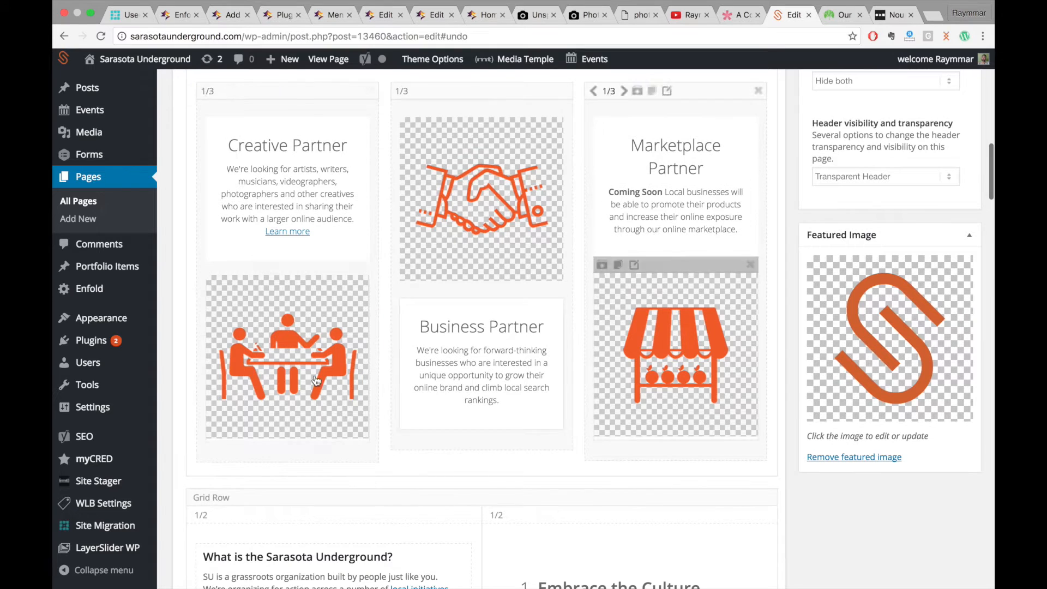
pyautogui.scroll(-5, 551, 400)
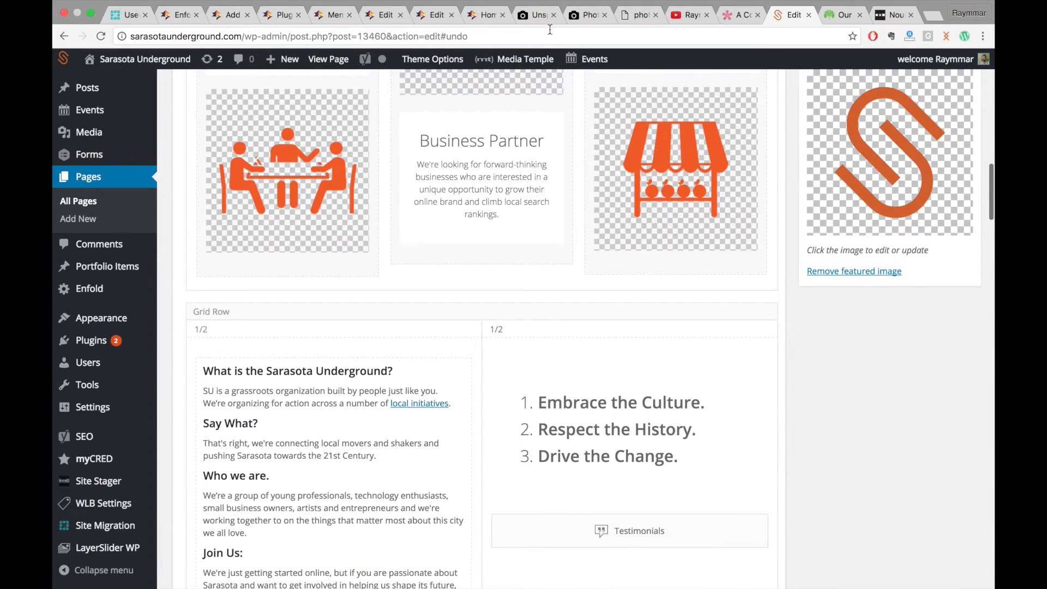
pyautogui.rightClick(326, 56)
pyautogui.click(352, 62)
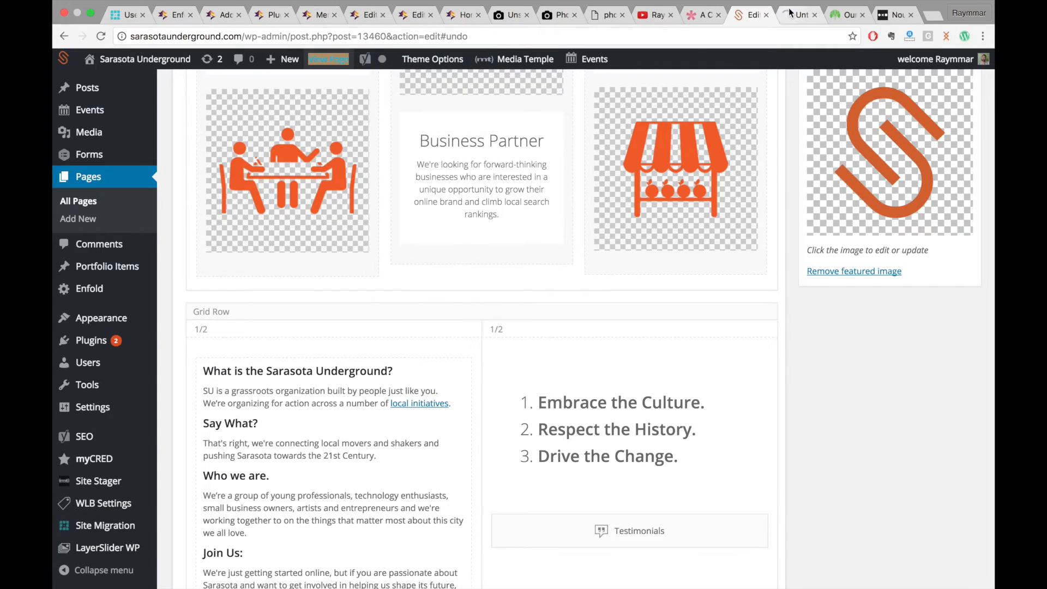
pyautogui.click(789, 14)
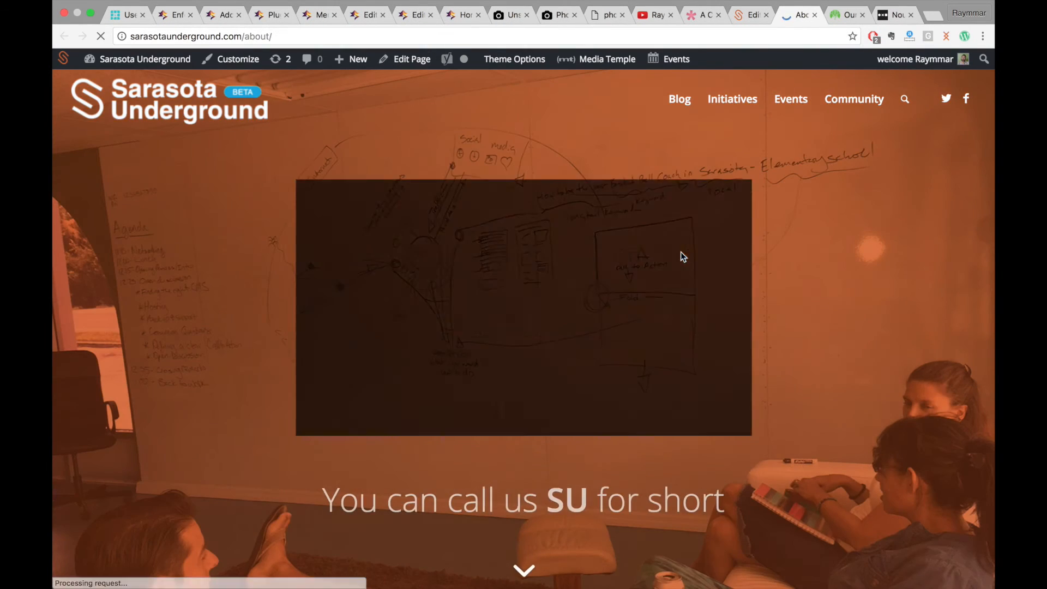
pyautogui.scroll(-15, 681, 255)
pyautogui.scroll(-6, 682, 256)
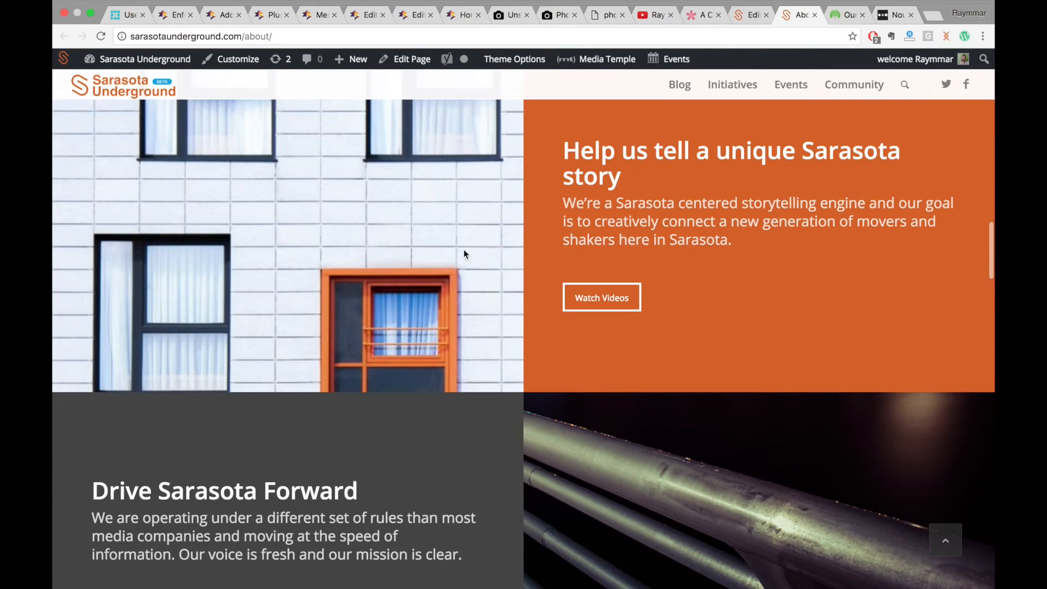
pyautogui.scroll(2, 542, 239)
pyautogui.scroll(-2, 542, 240)
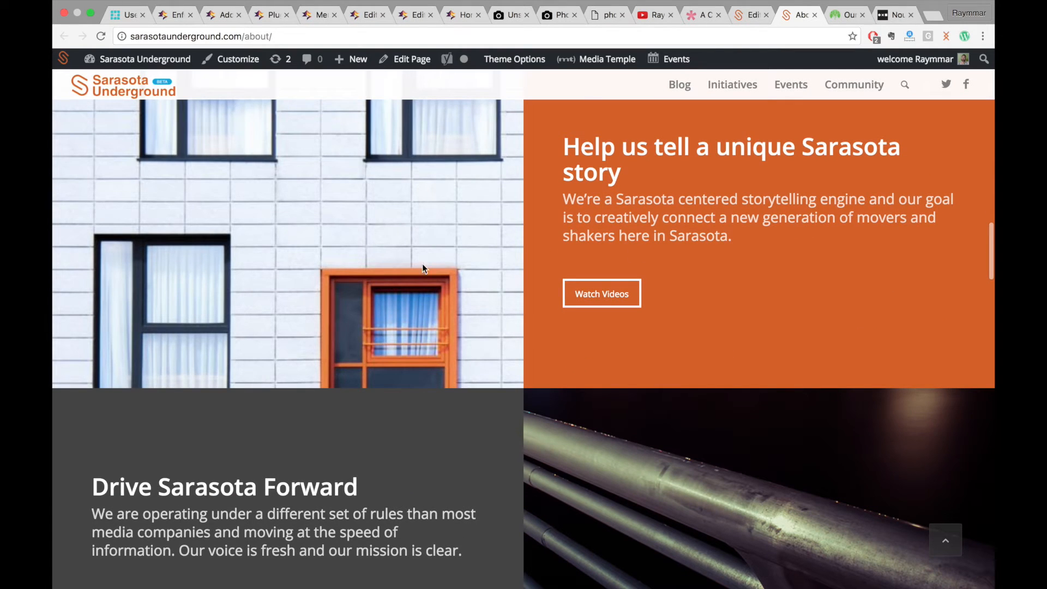
pyautogui.click(743, 15)
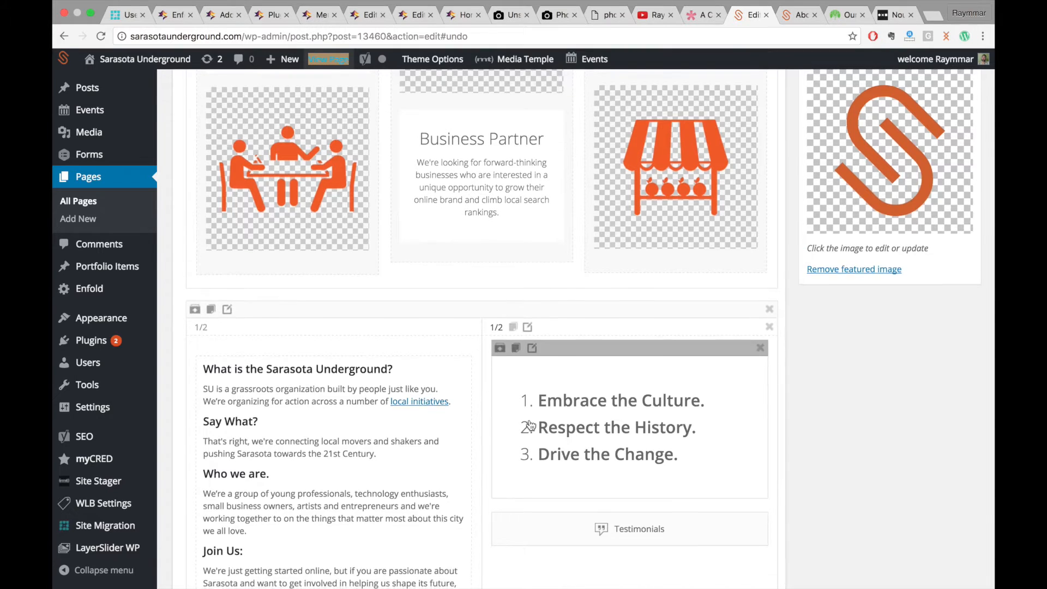
pyautogui.scroll(-2, 531, 426)
pyautogui.scroll(-8, 579, 414)
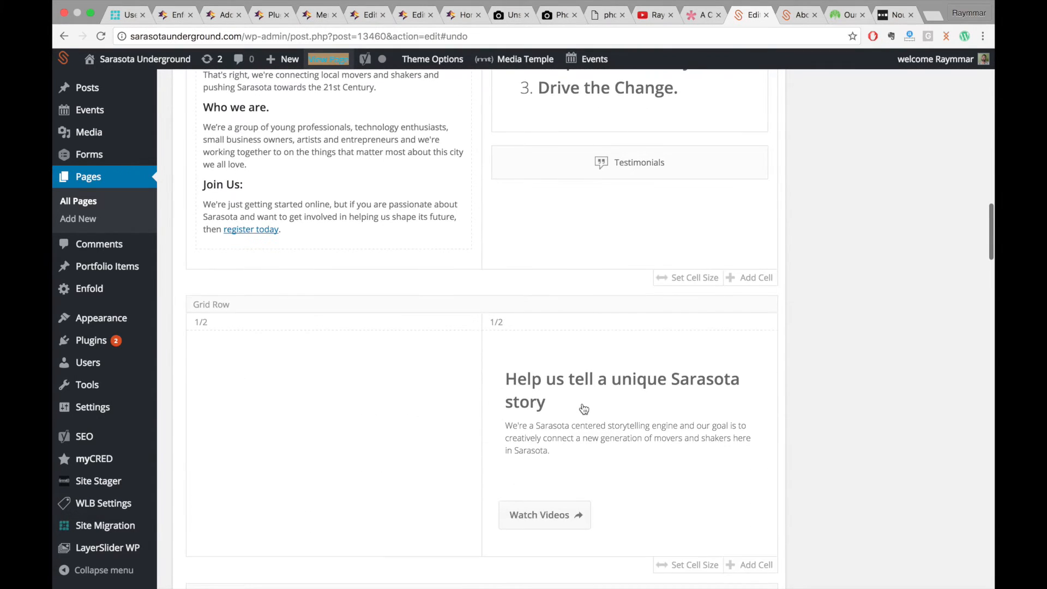
pyautogui.click(231, 228)
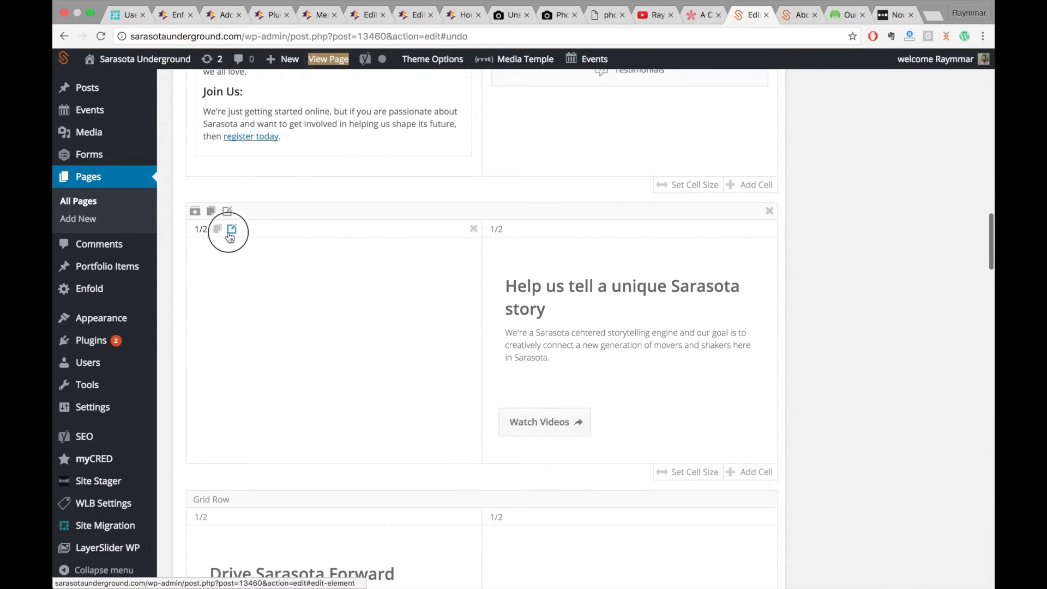
pyautogui.scroll(-2, 349, 437)
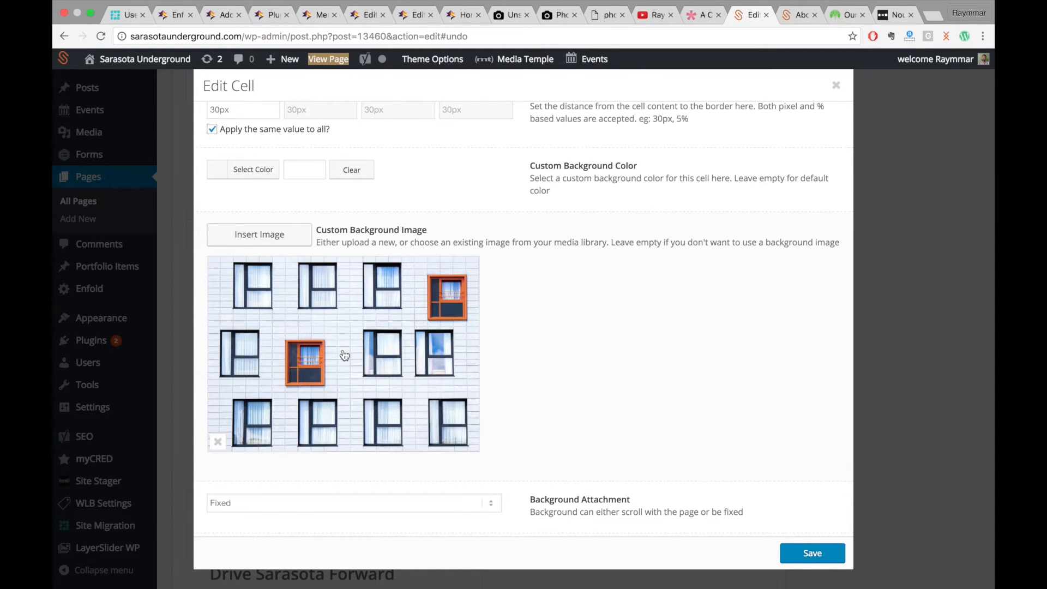
pyautogui.click(836, 85)
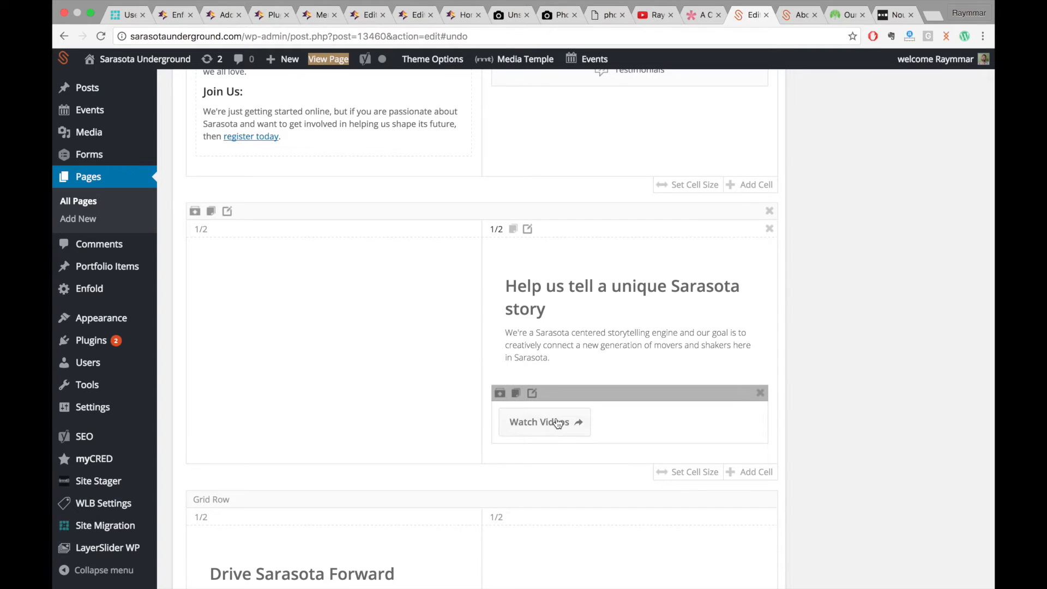
pyautogui.scroll(-5, 633, 374)
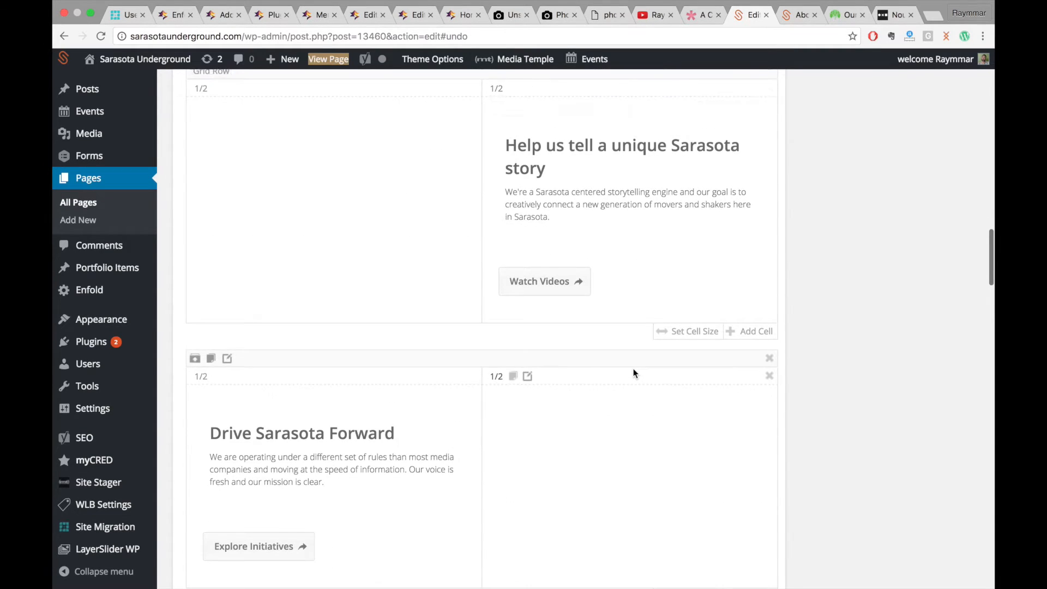
pyautogui.scroll(-1, 626, 417)
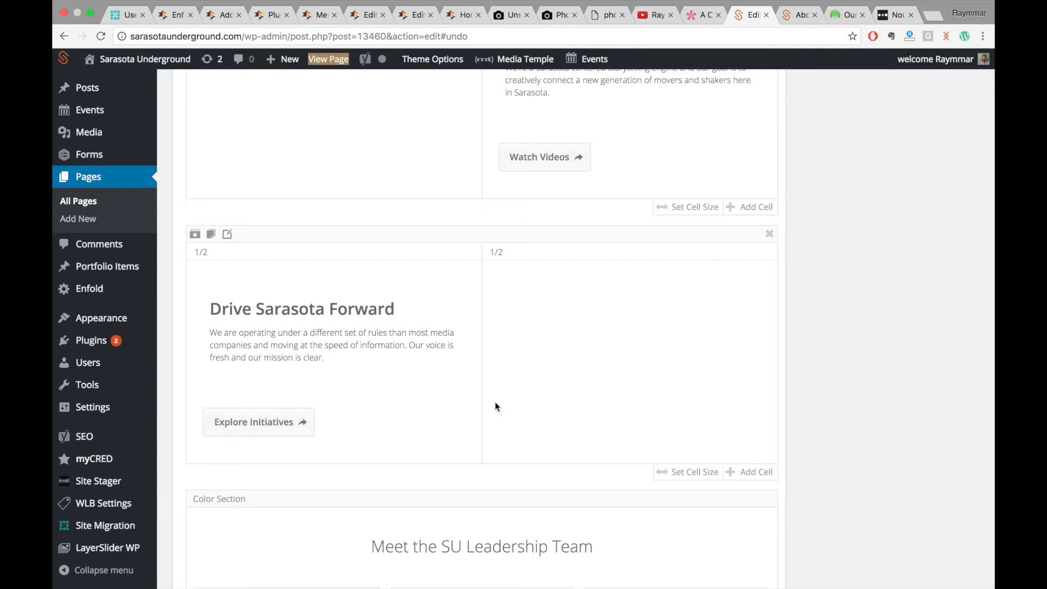
pyautogui.scroll(-7, 427, 355)
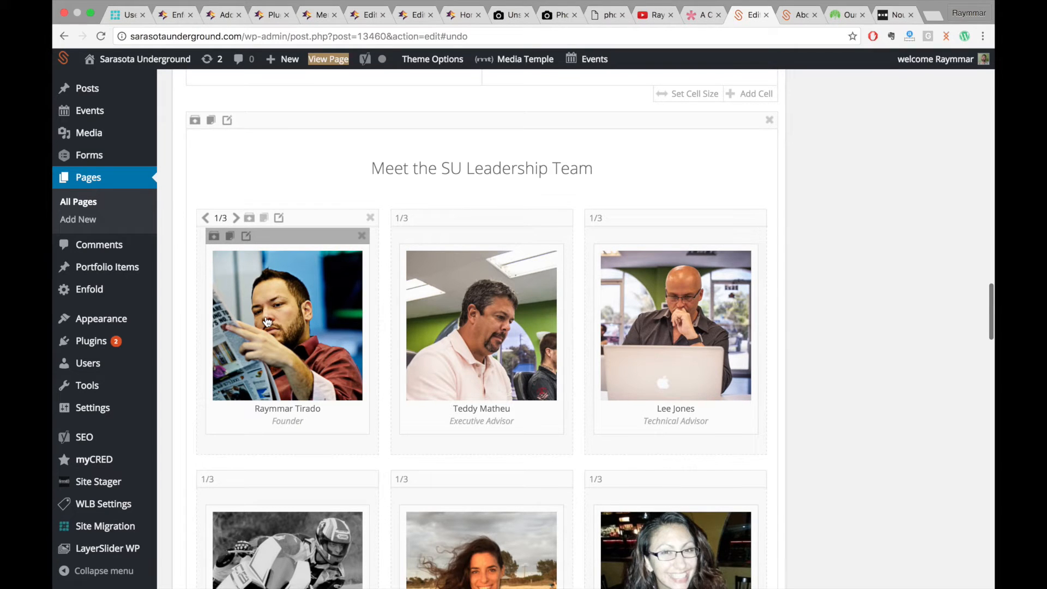
pyautogui.click(292, 318)
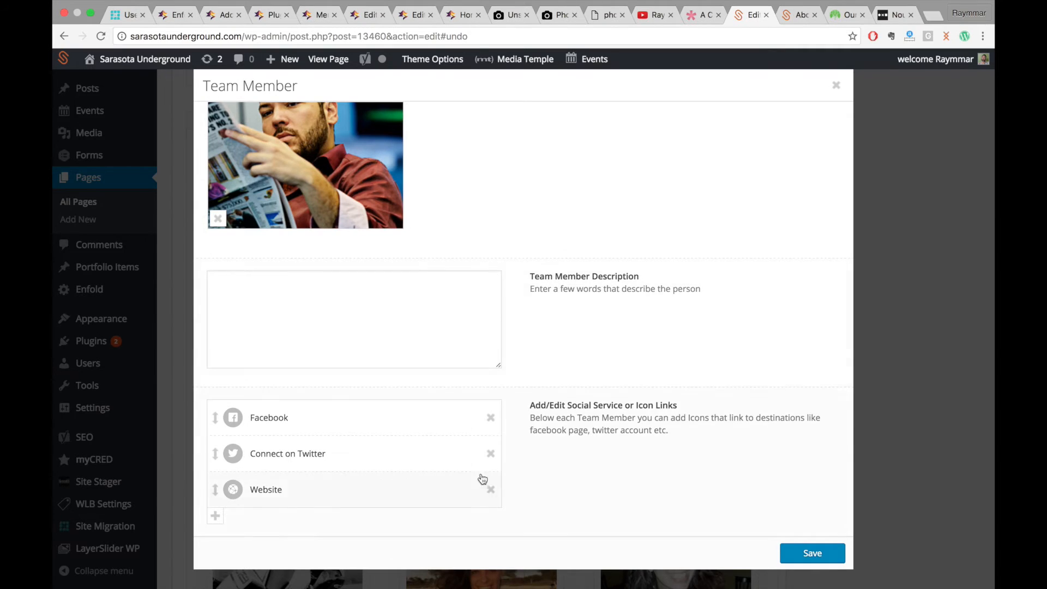
pyautogui.click(837, 87)
pyautogui.scroll(-1, 461, 371)
pyautogui.scroll(-2, 460, 371)
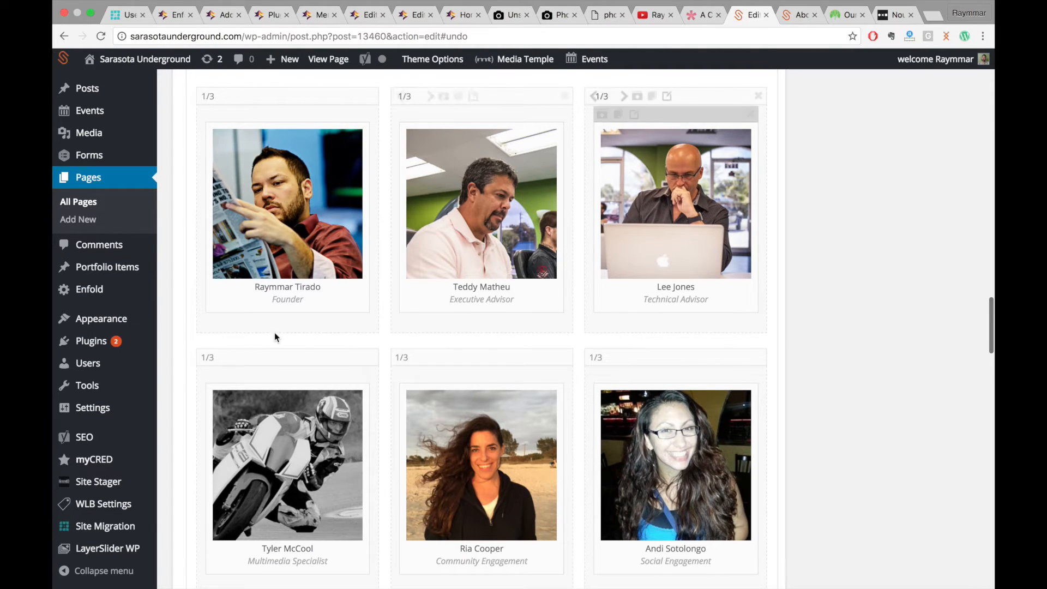
pyautogui.scroll(-5, 519, 342)
pyautogui.scroll(-8, 519, 340)
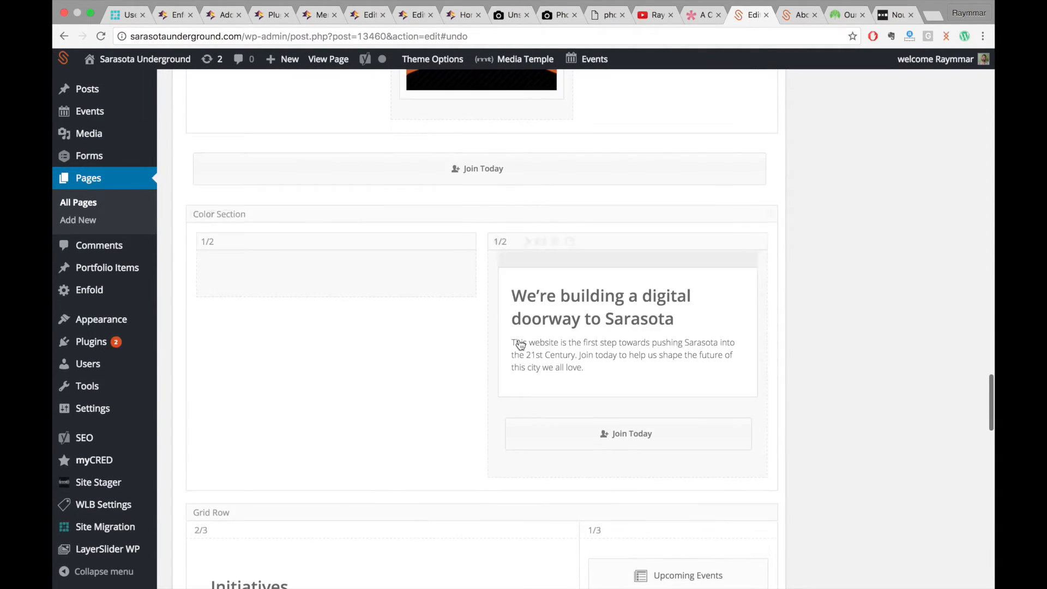
pyautogui.scroll(-4, 519, 343)
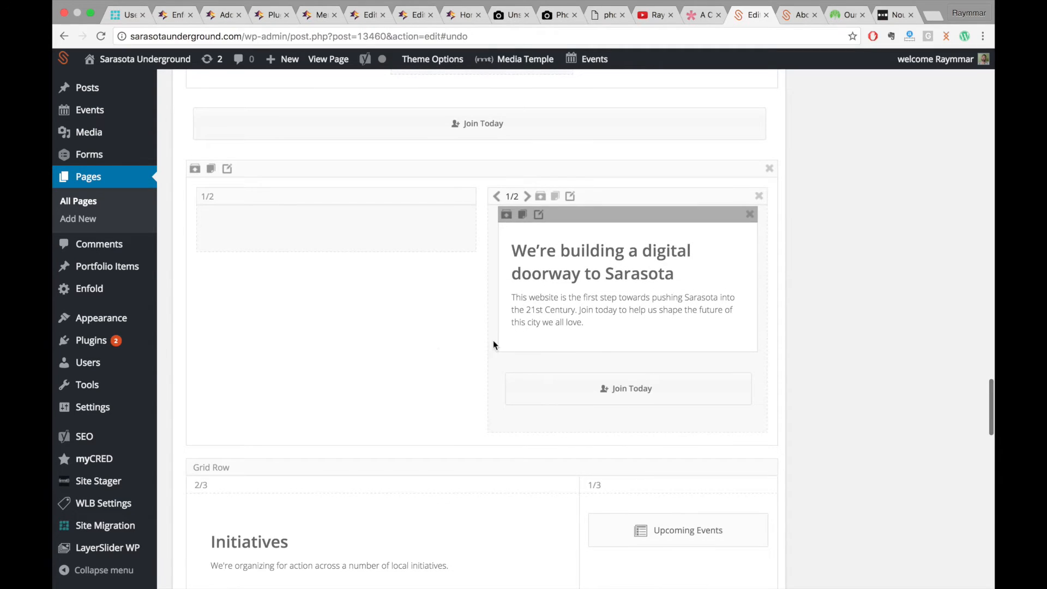
pyautogui.scroll(-3, 439, 350)
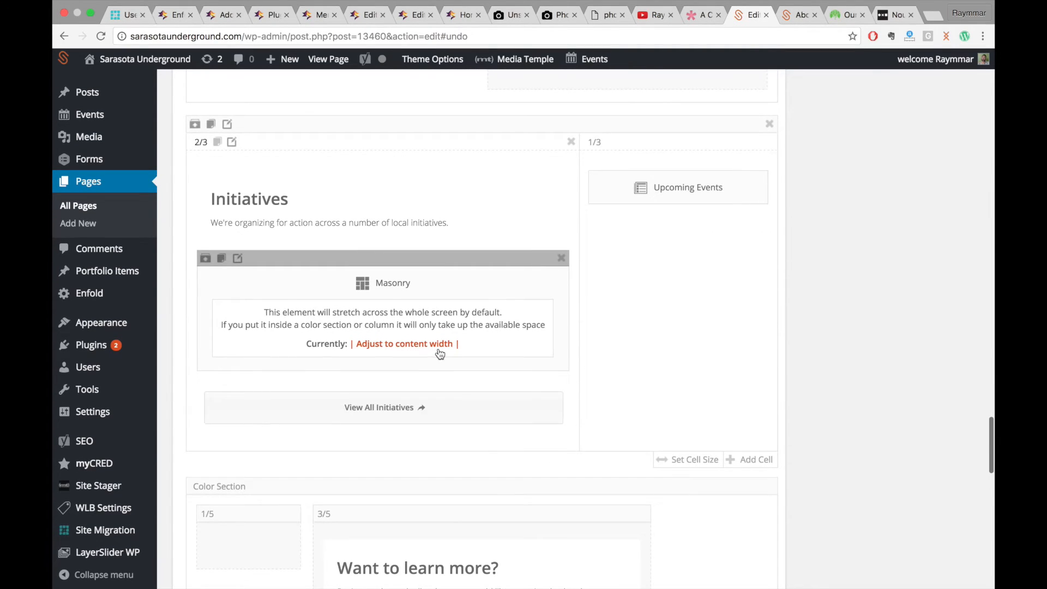
pyautogui.click(347, 308)
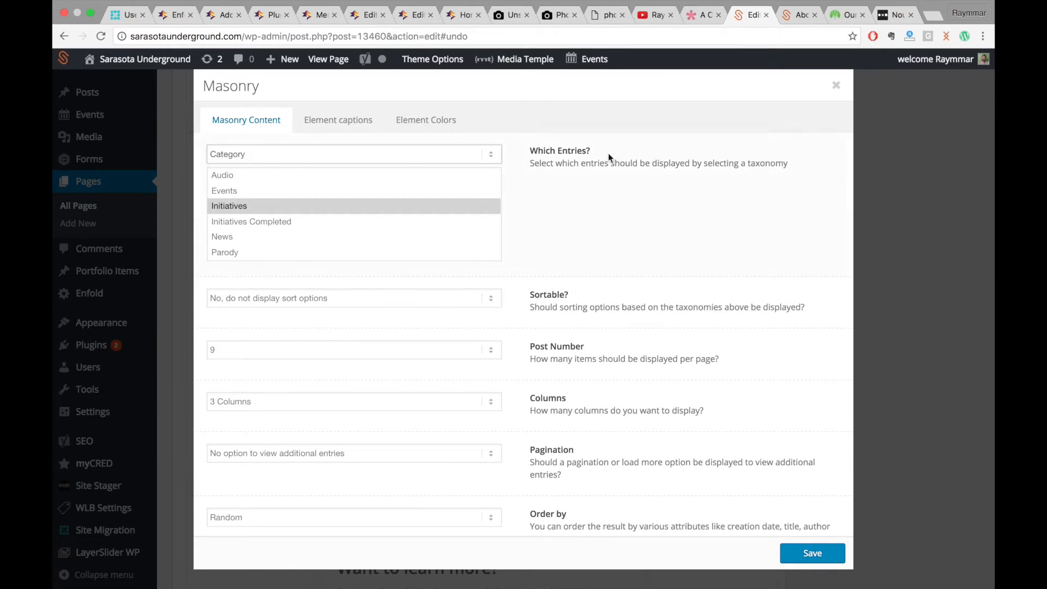
pyautogui.click(797, 16)
pyautogui.scroll(-15, 545, 367)
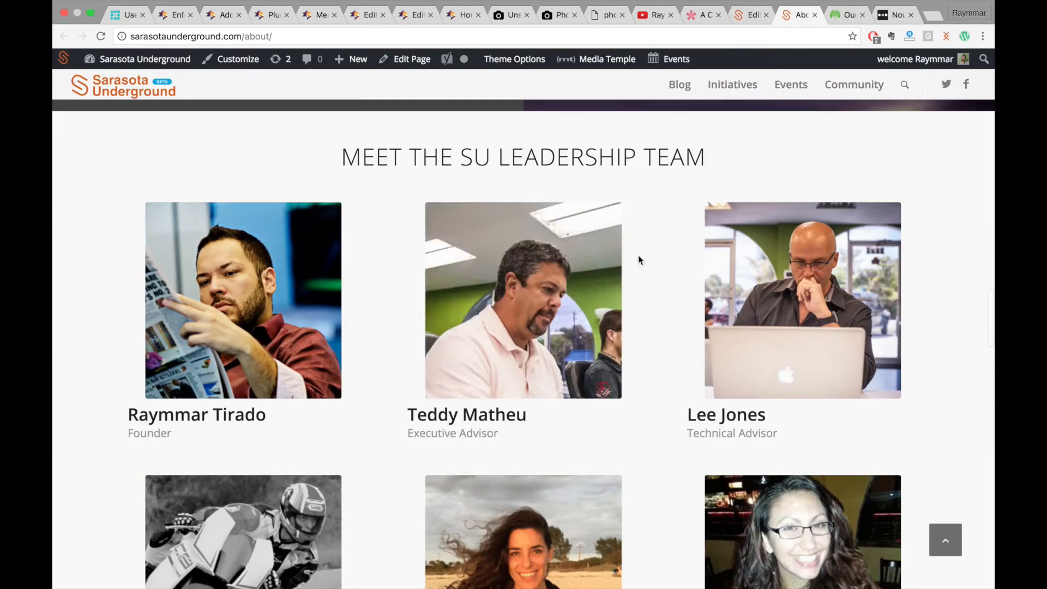
pyautogui.scroll(-10, 546, 373)
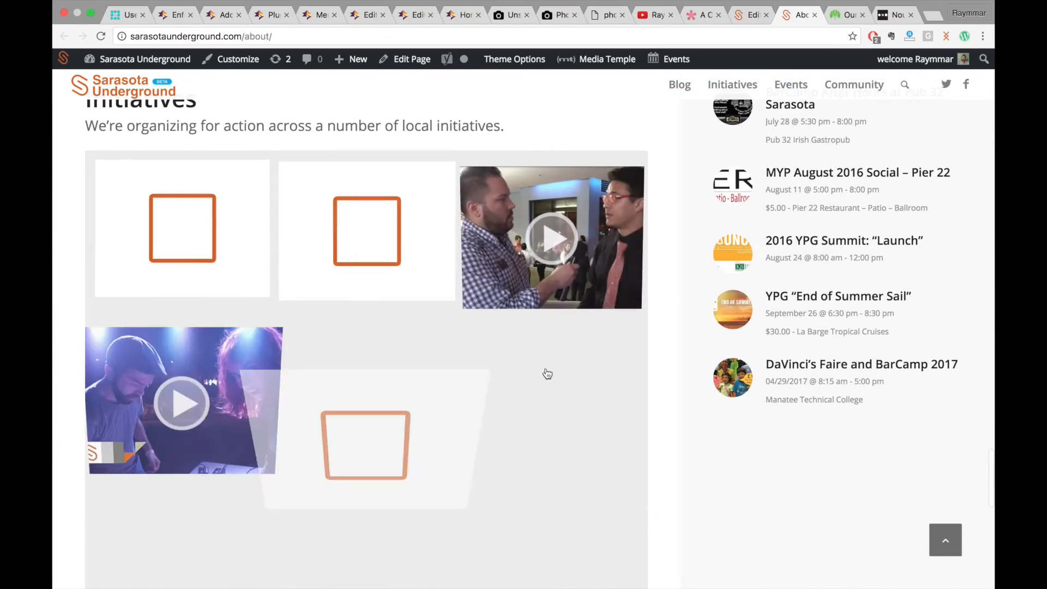
pyautogui.scroll(-3, 547, 373)
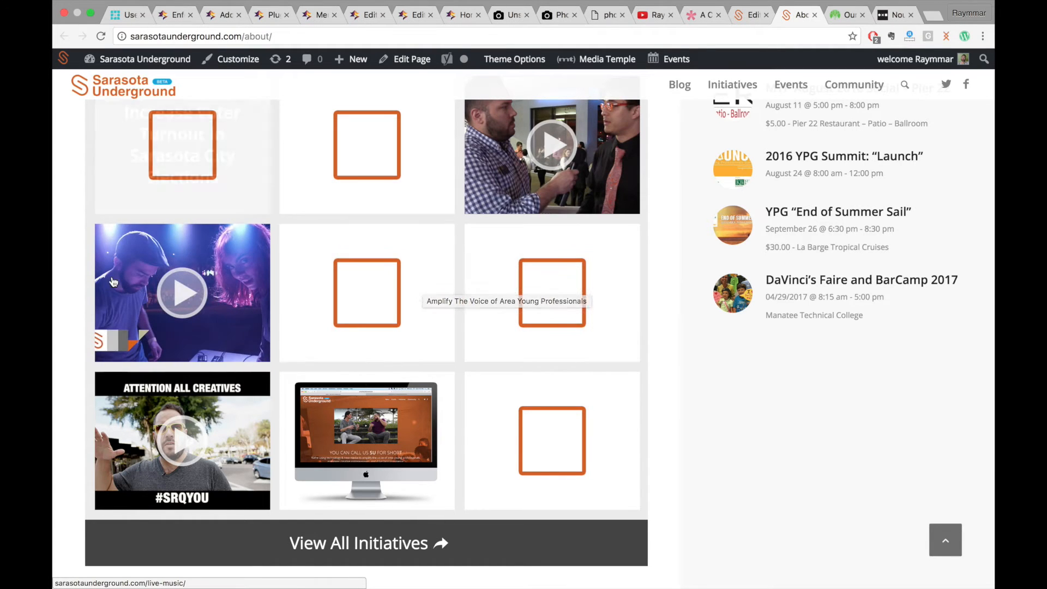
pyautogui.scroll(1, 236, 341)
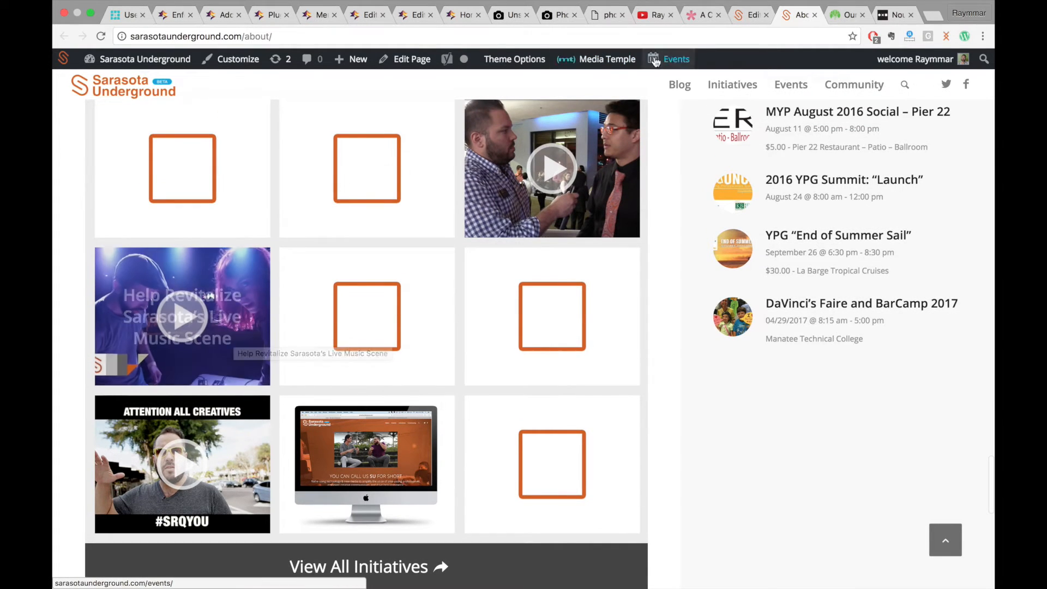
pyautogui.click(748, 16)
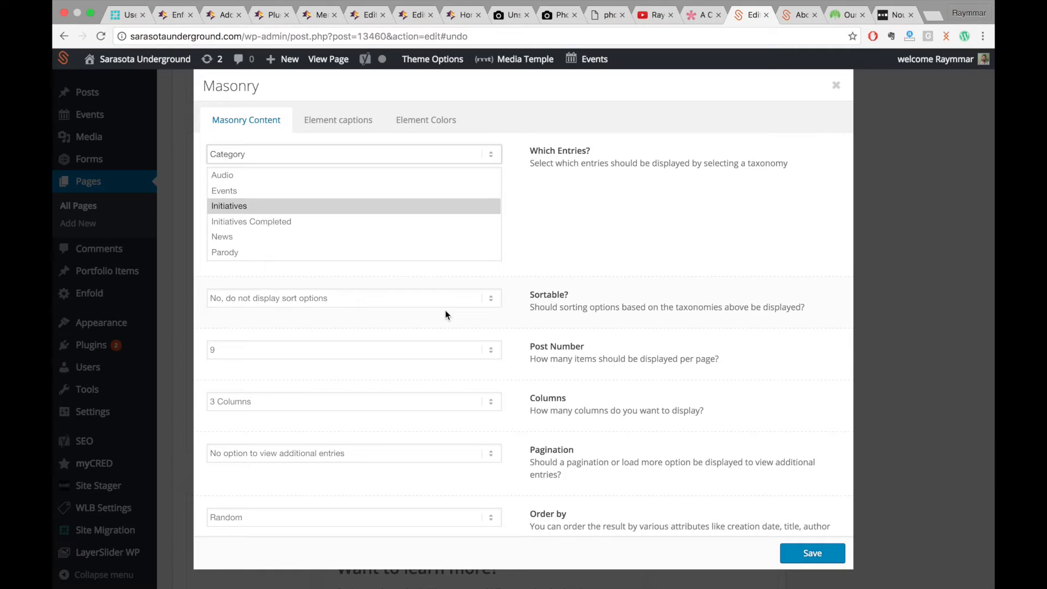
pyautogui.click(263, 158)
pyautogui.click(263, 156)
pyautogui.click(247, 206)
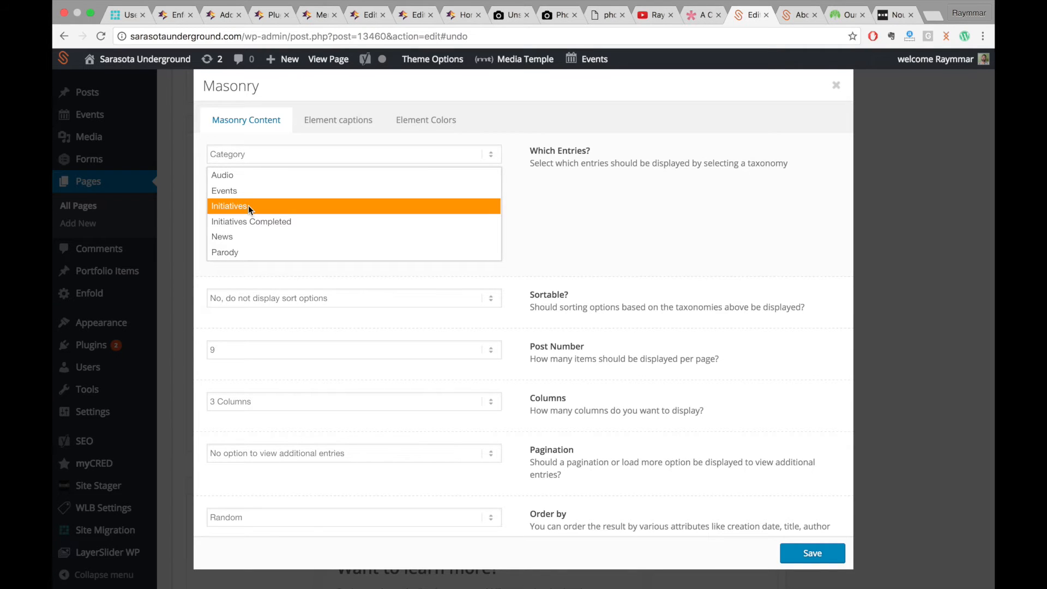
pyautogui.click(799, 15)
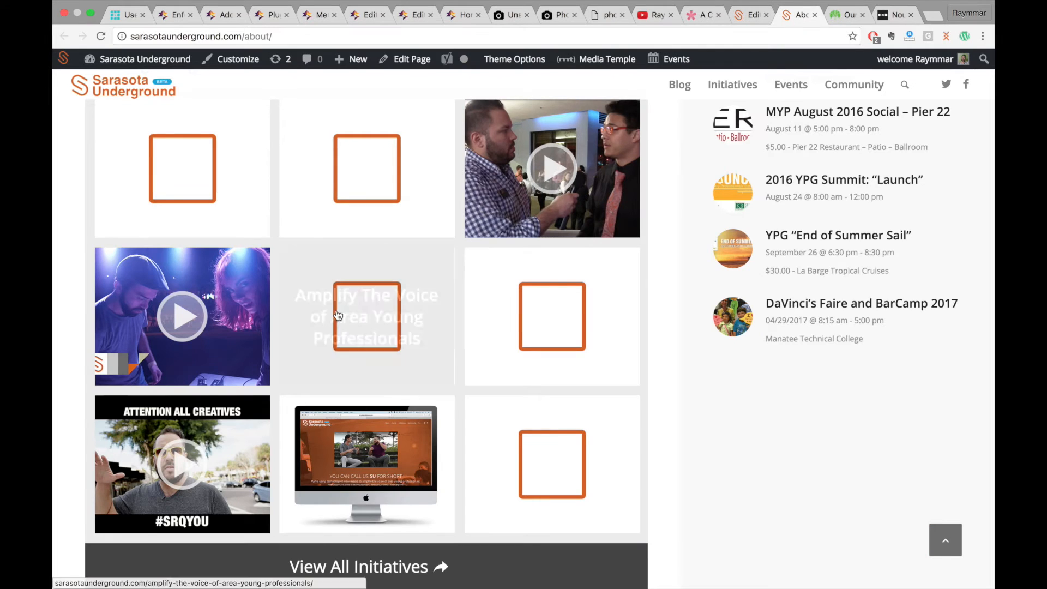
pyautogui.scroll(-3, 429, 382)
pyautogui.scroll(3, 429, 382)
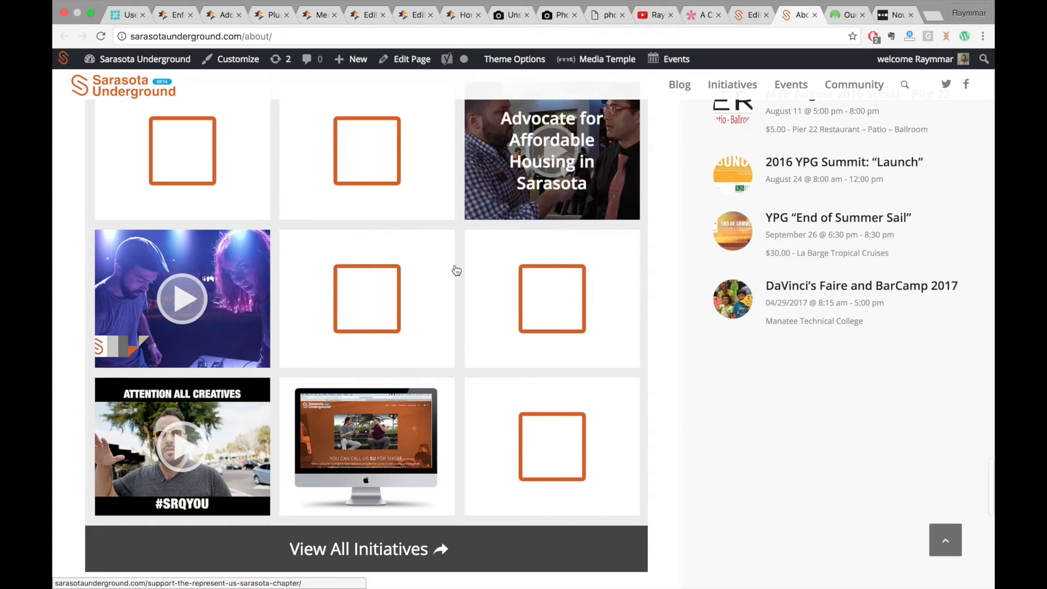
pyautogui.click(745, 14)
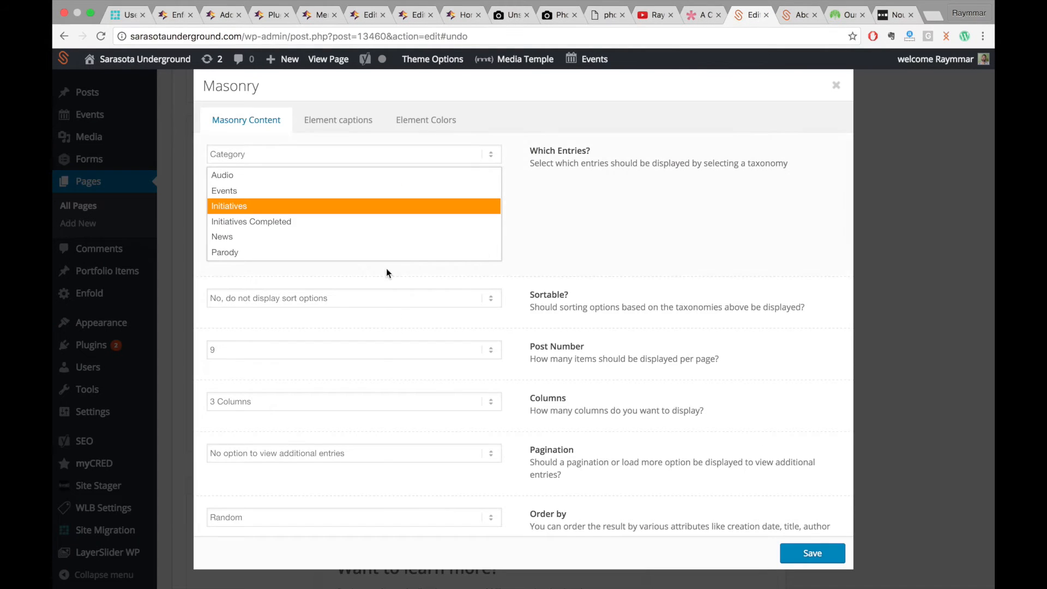
pyautogui.scroll(-1, 487, 344)
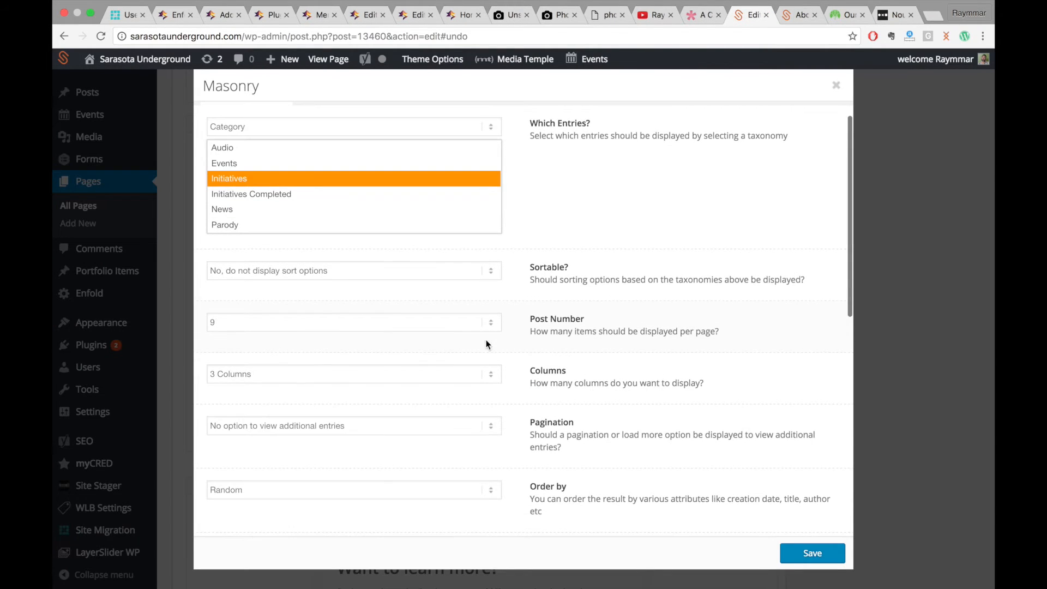
pyautogui.click(320, 276)
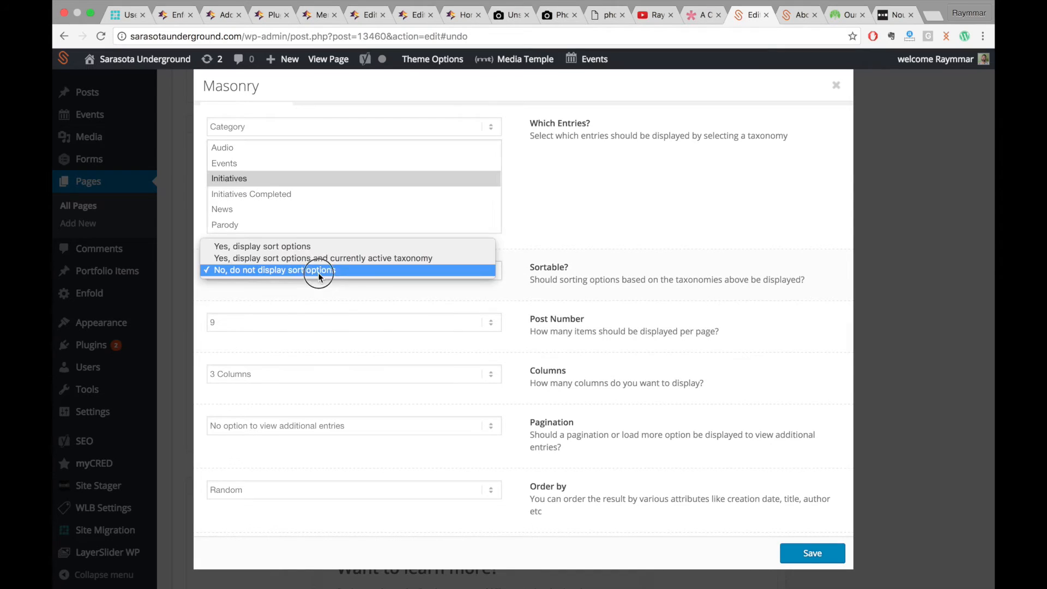
pyautogui.click(298, 325)
pyautogui.click(289, 378)
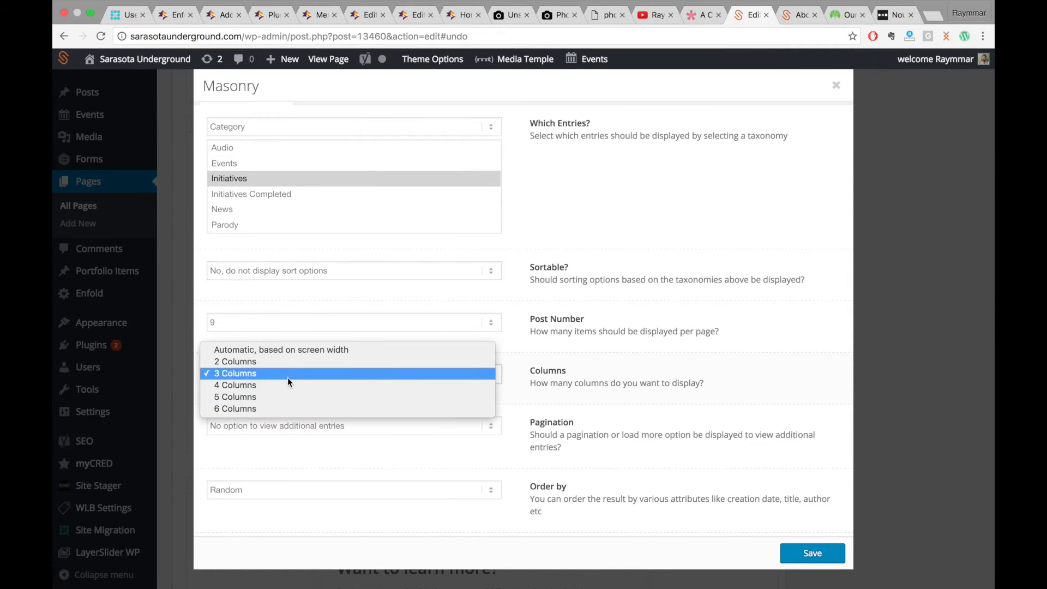
pyautogui.click(286, 377)
pyautogui.scroll(-4, 286, 377)
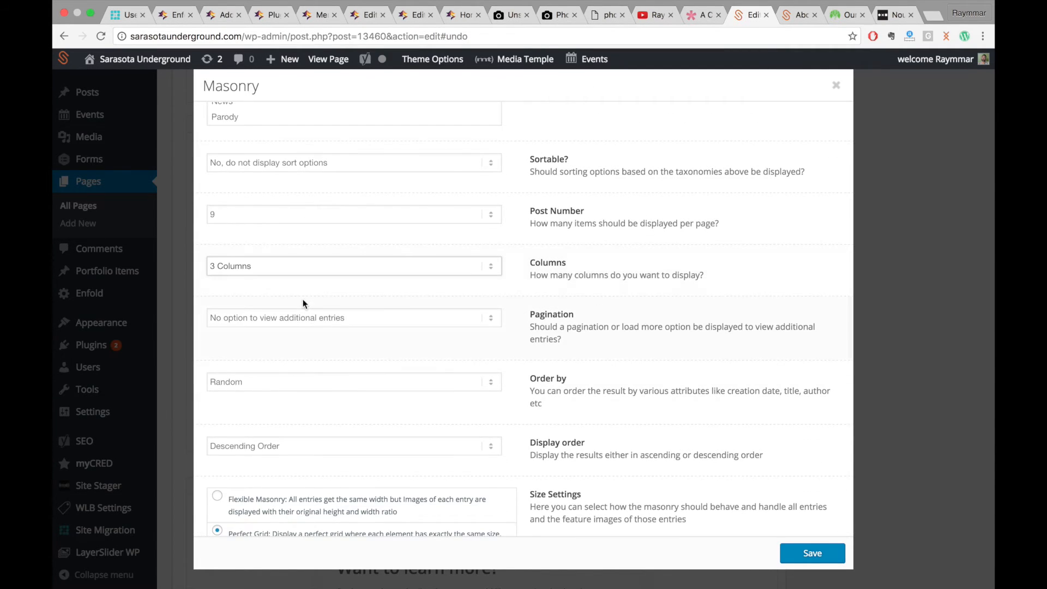
pyautogui.scroll(-6, 309, 321)
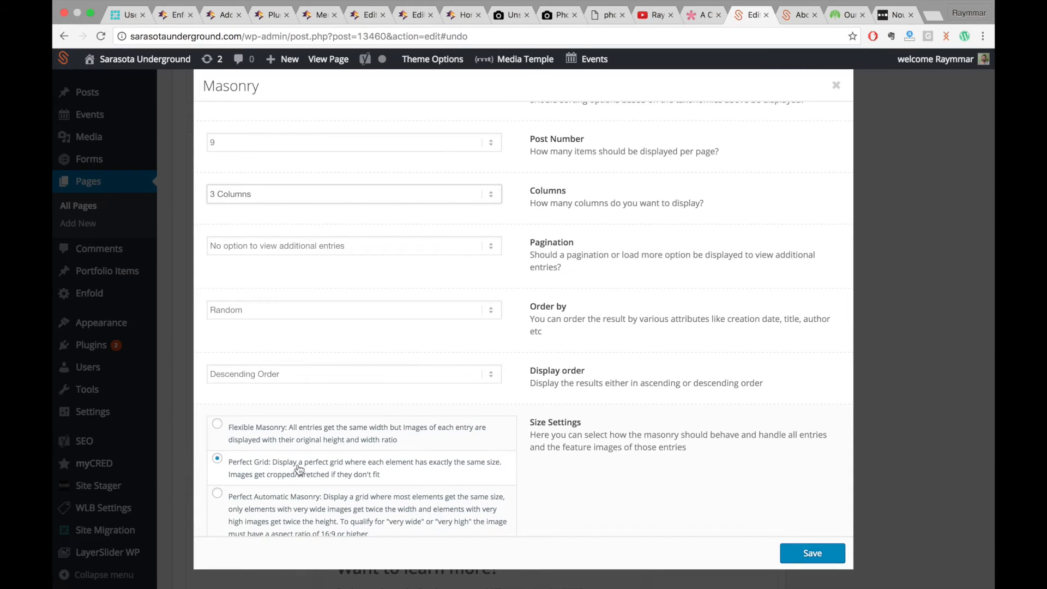
pyautogui.scroll(-6, 299, 469)
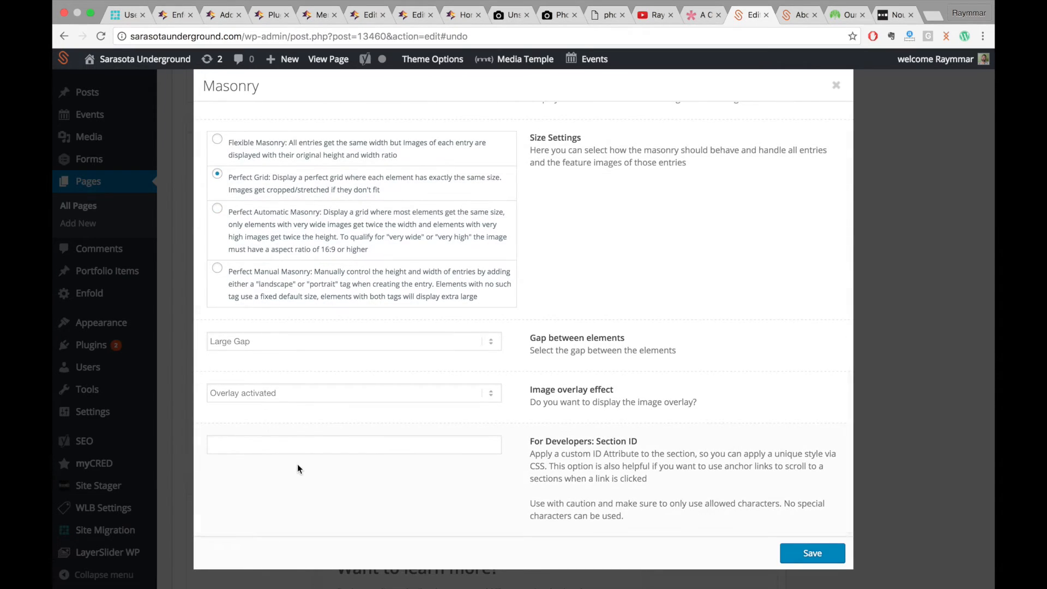
pyautogui.click(799, 14)
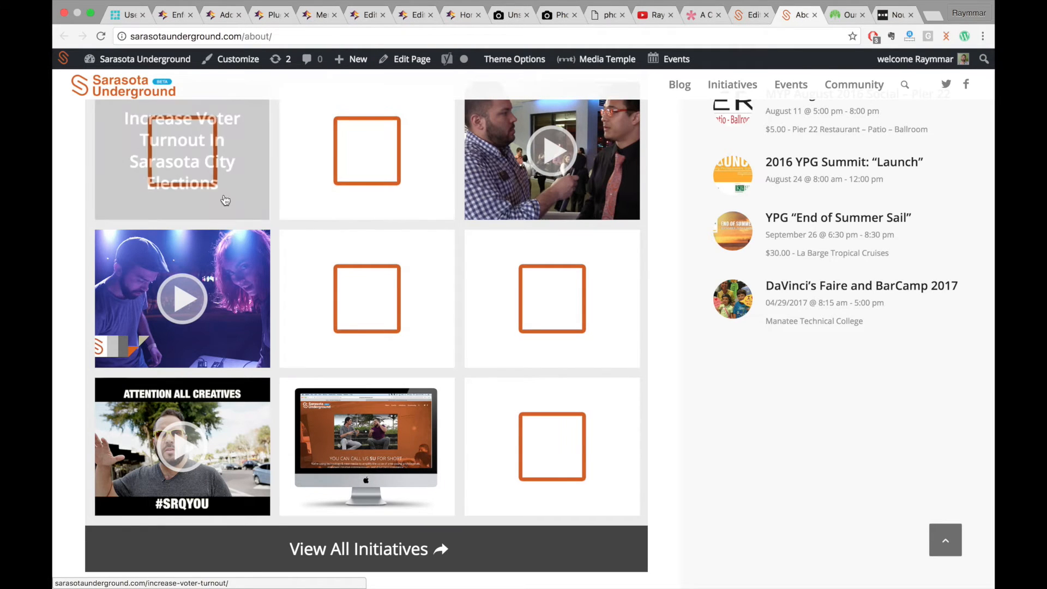
pyautogui.scroll(2, 556, 348)
pyautogui.scroll(5, 560, 347)
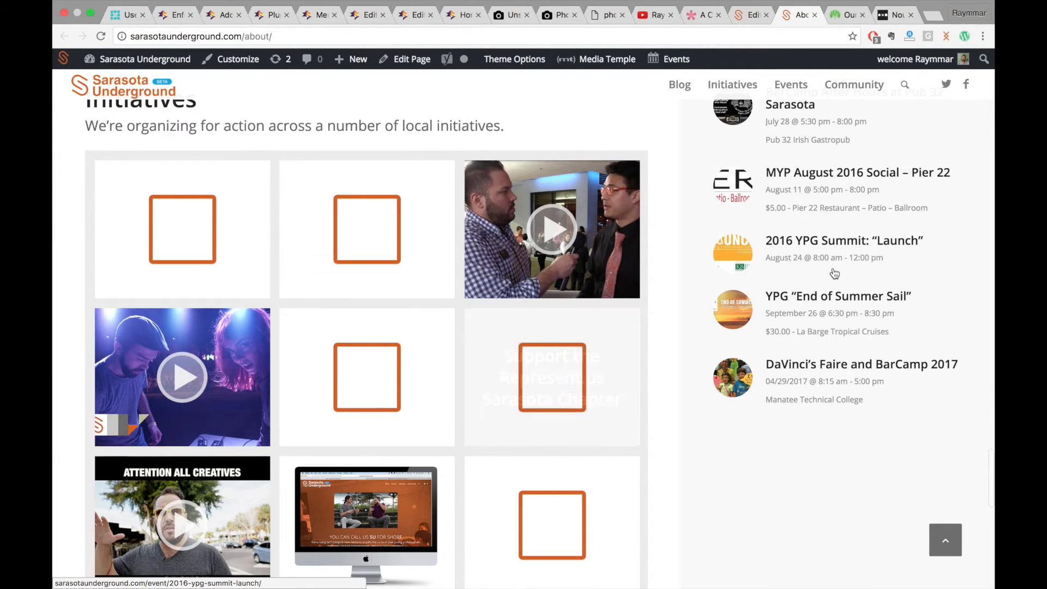
pyautogui.scroll(-3, 788, 417)
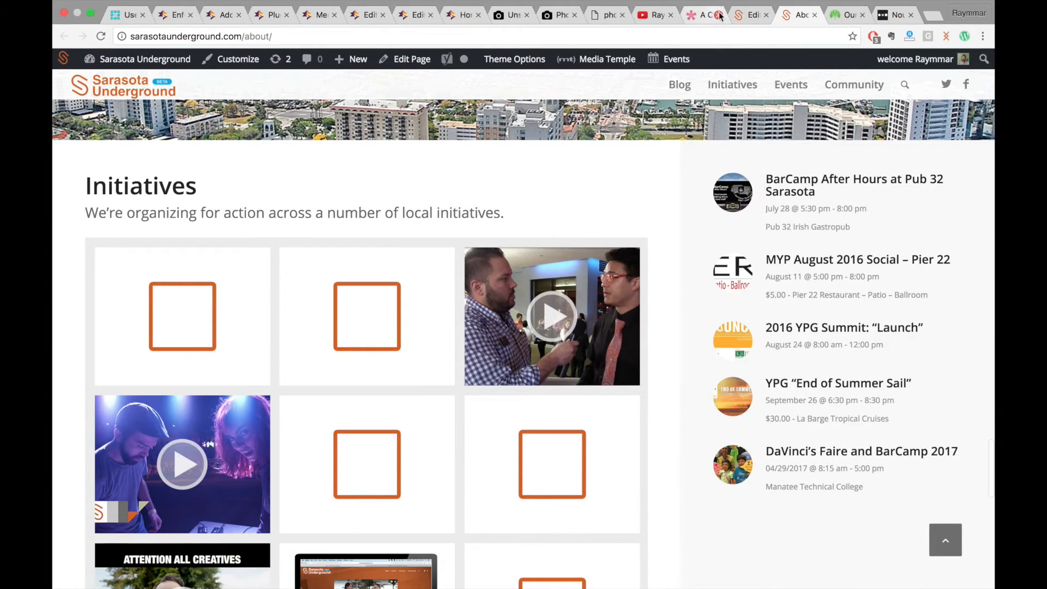
pyautogui.click(751, 15)
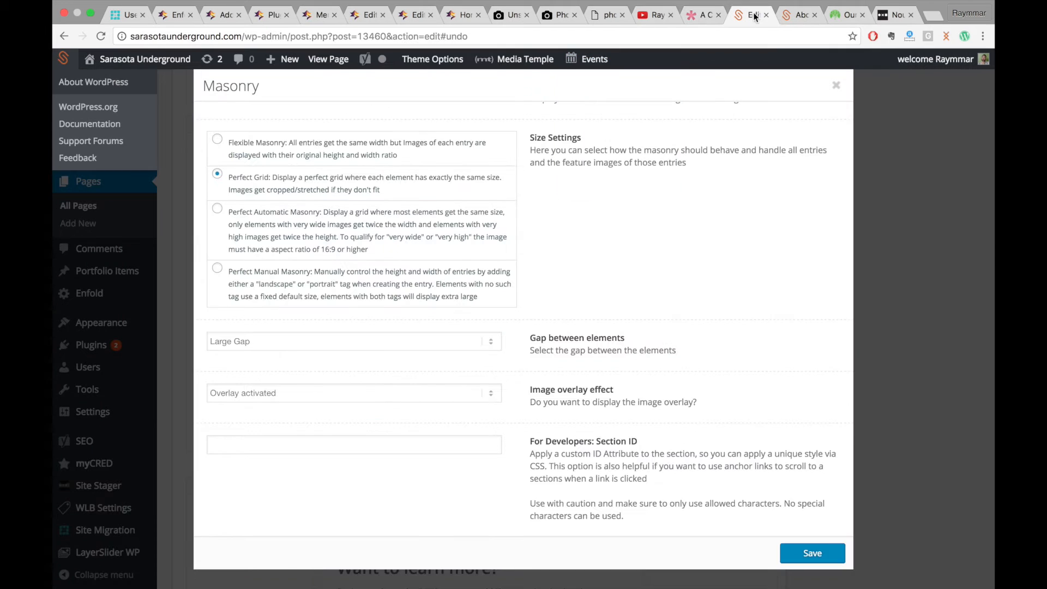
pyautogui.click(836, 85)
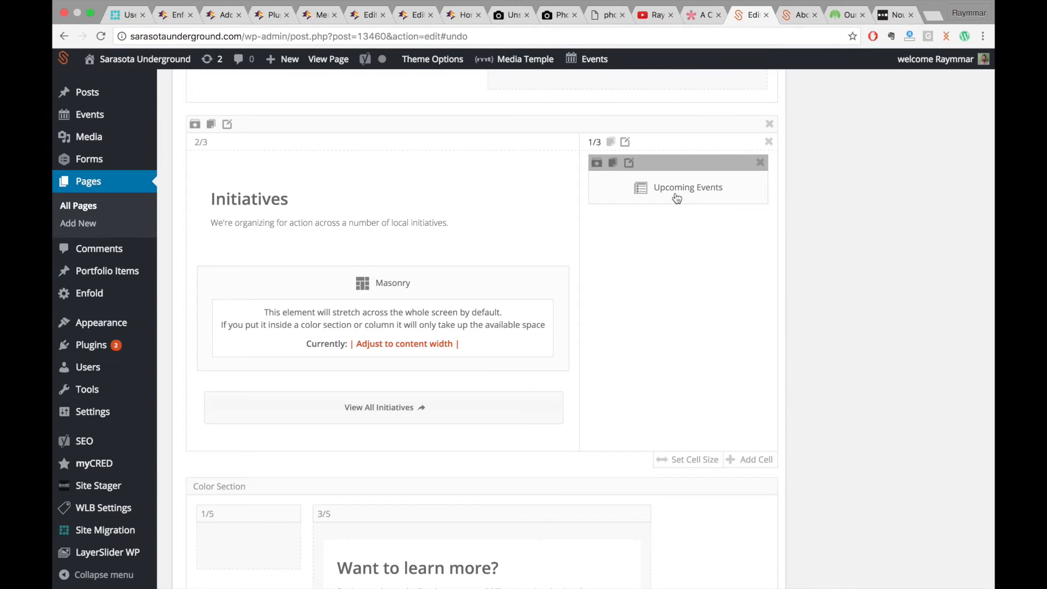
# Show the Plugin Additions elements and open the Upcoming Events element's settings.
pyautogui.scroll(20, 676, 199)
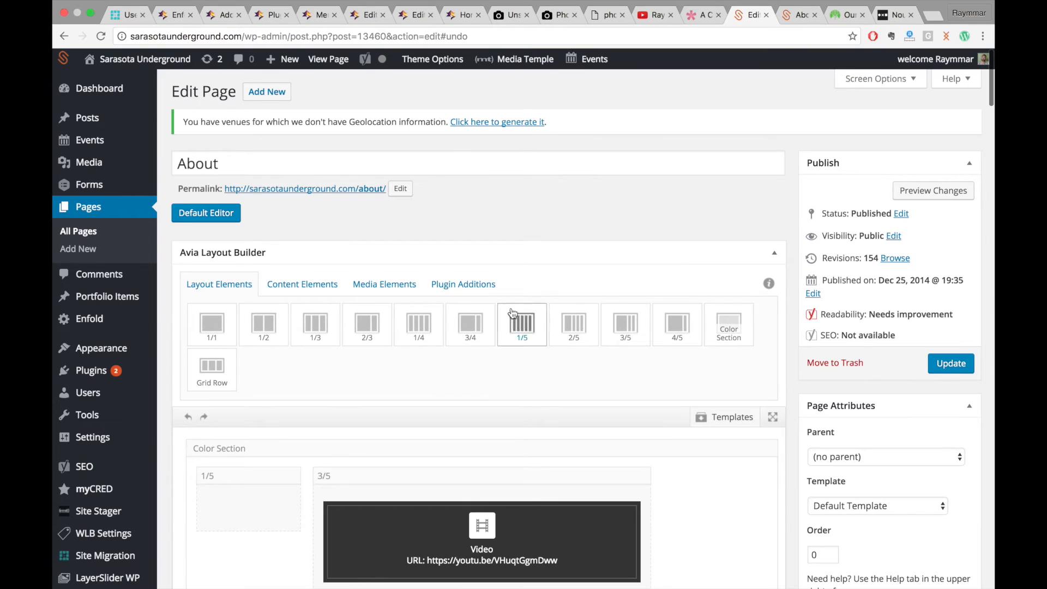
pyautogui.click(463, 285)
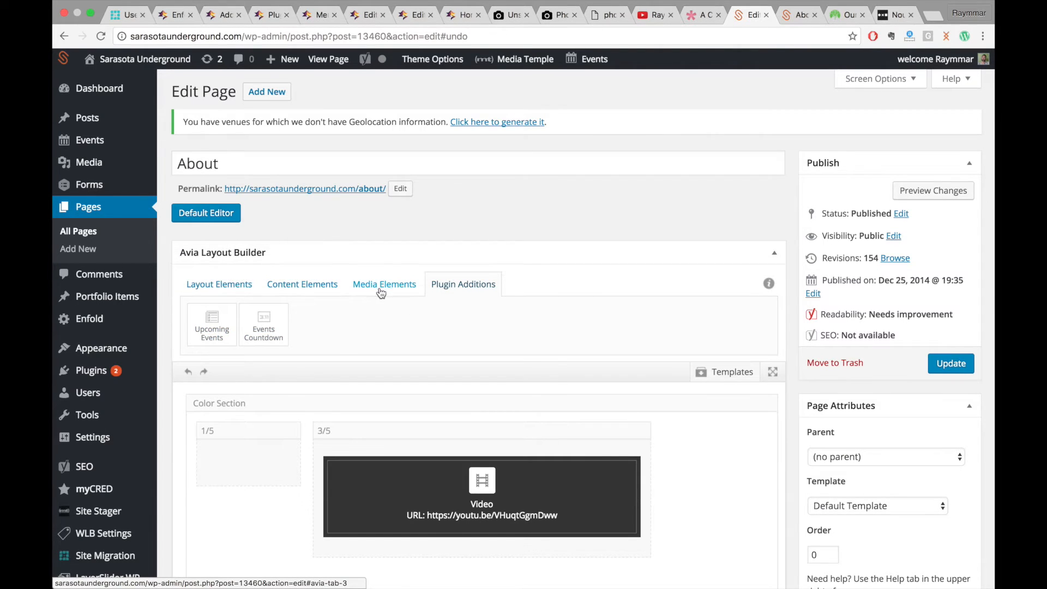
pyautogui.scroll(-20, 581, 482)
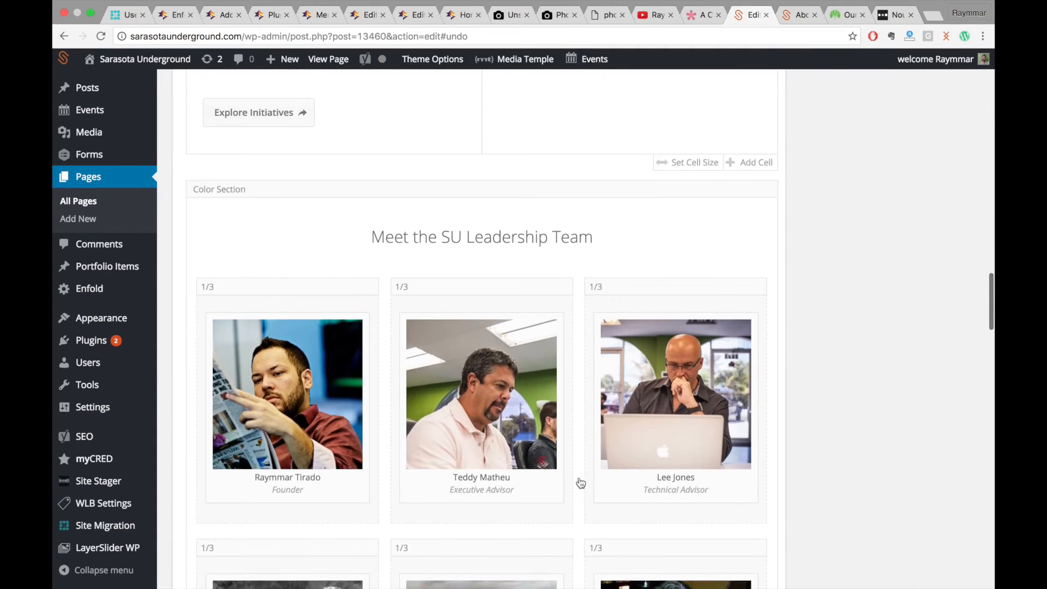
pyautogui.scroll(-5, 581, 482)
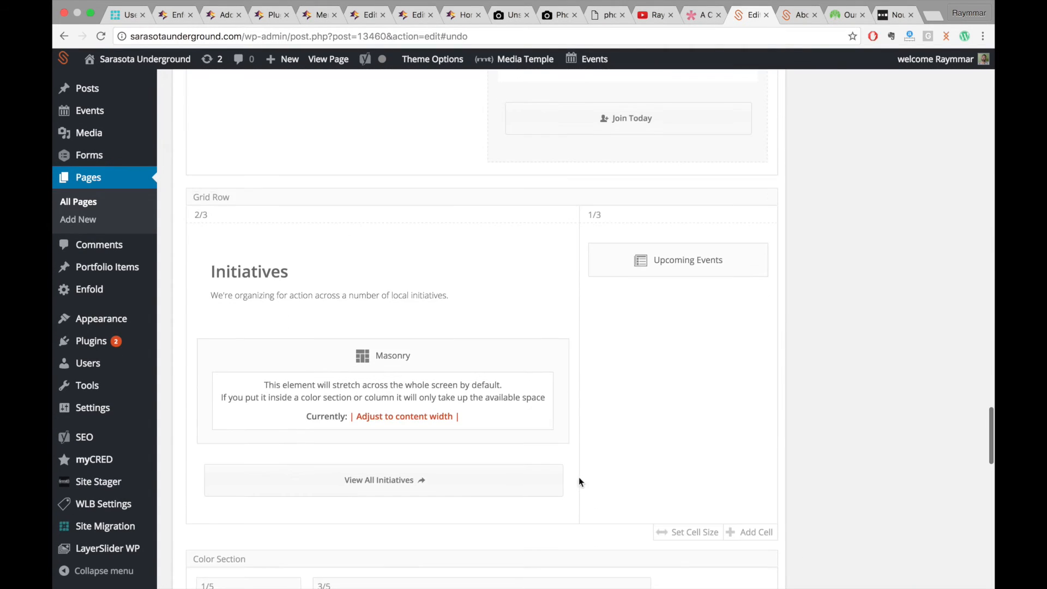
pyautogui.click(657, 250)
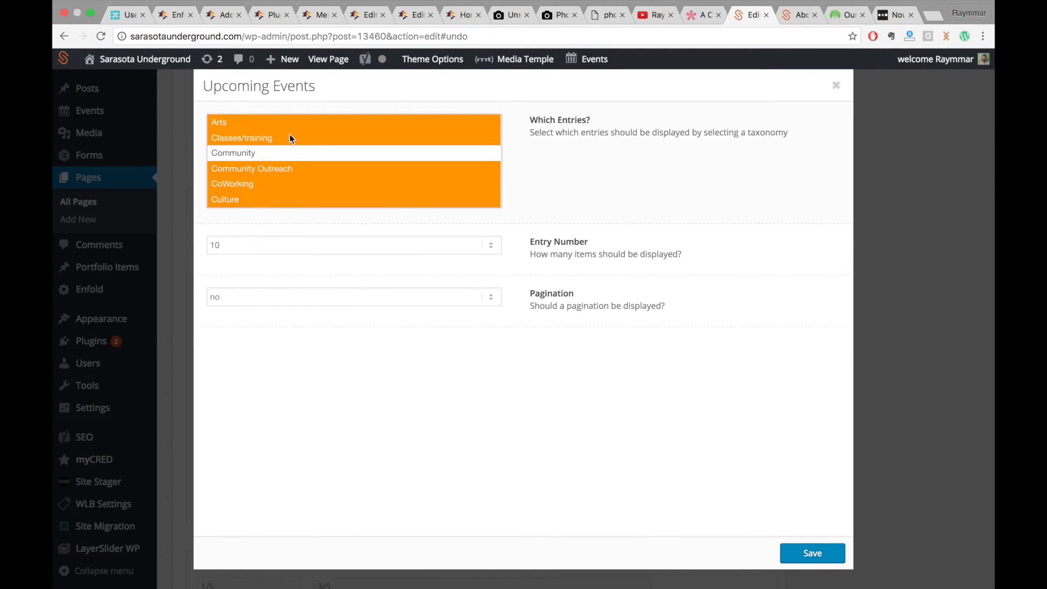
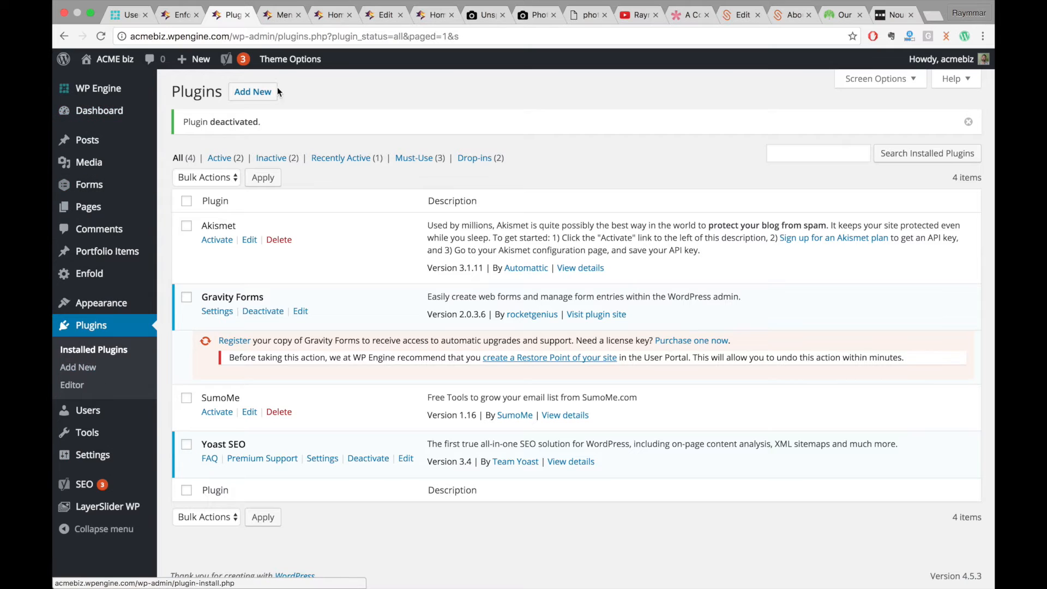
# Close the finished Menus and Home page editing browser tabs.
pyautogui.click(285, 18)
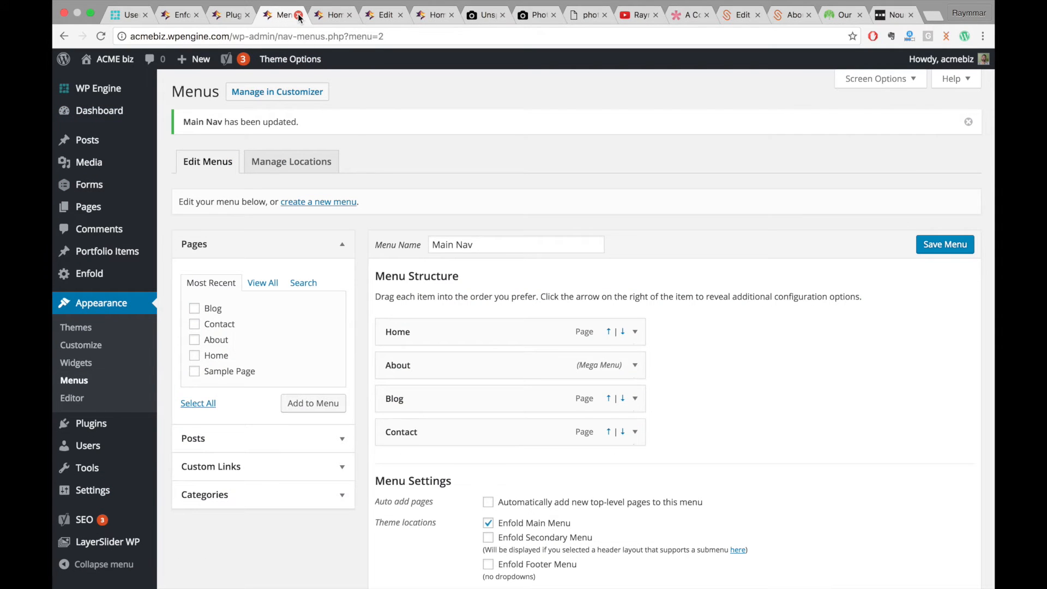
pyautogui.click(298, 16)
pyautogui.click(322, 16)
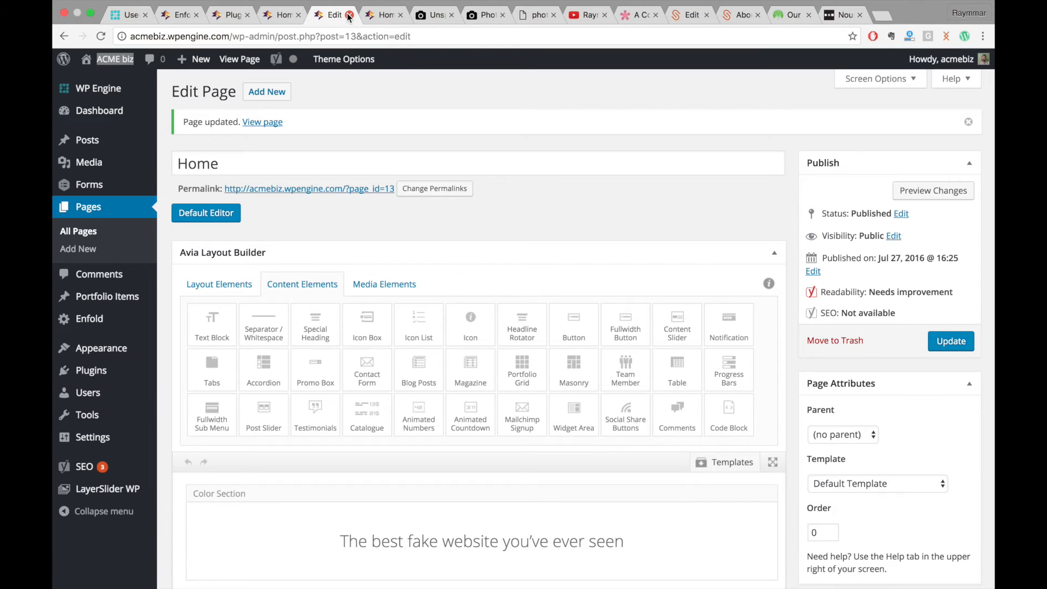
pyautogui.click(349, 16)
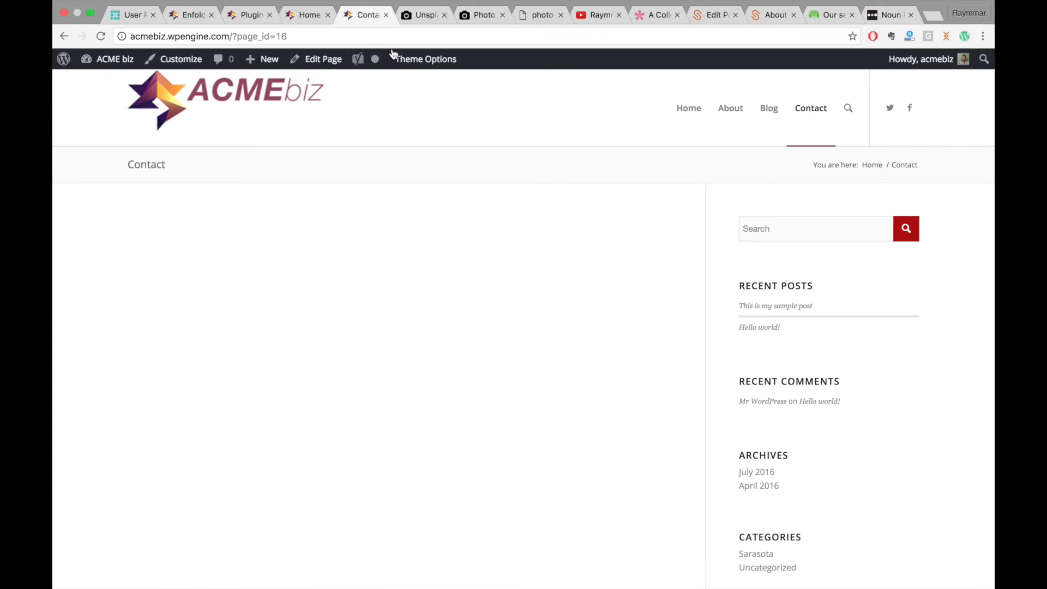
# Open the still-empty Contact page for editing, then start a new Gravity Forms form from the Plugins page.
pyautogui.click(321, 61)
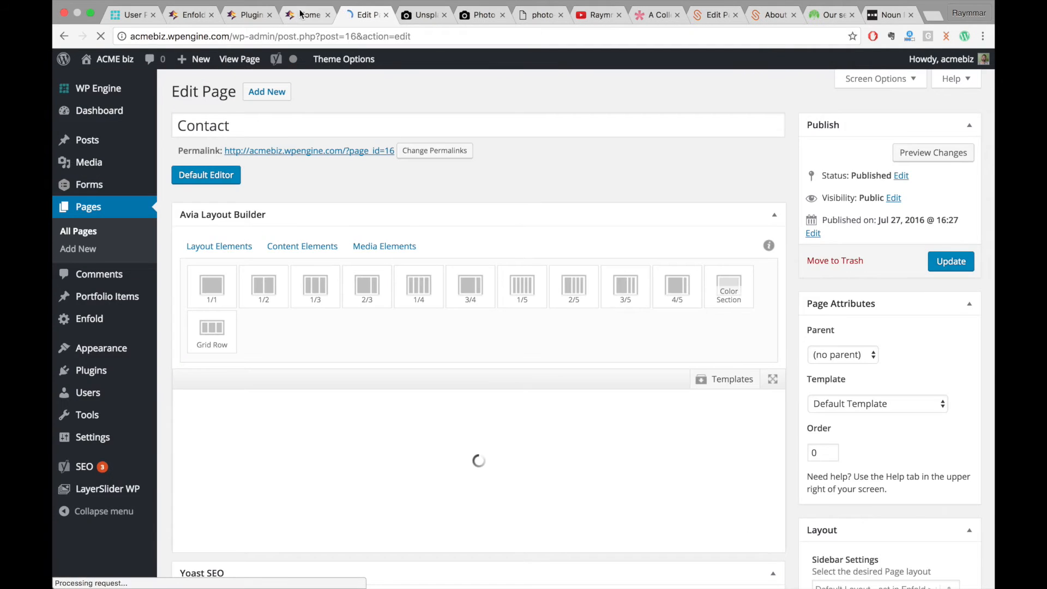
pyautogui.click(306, 16)
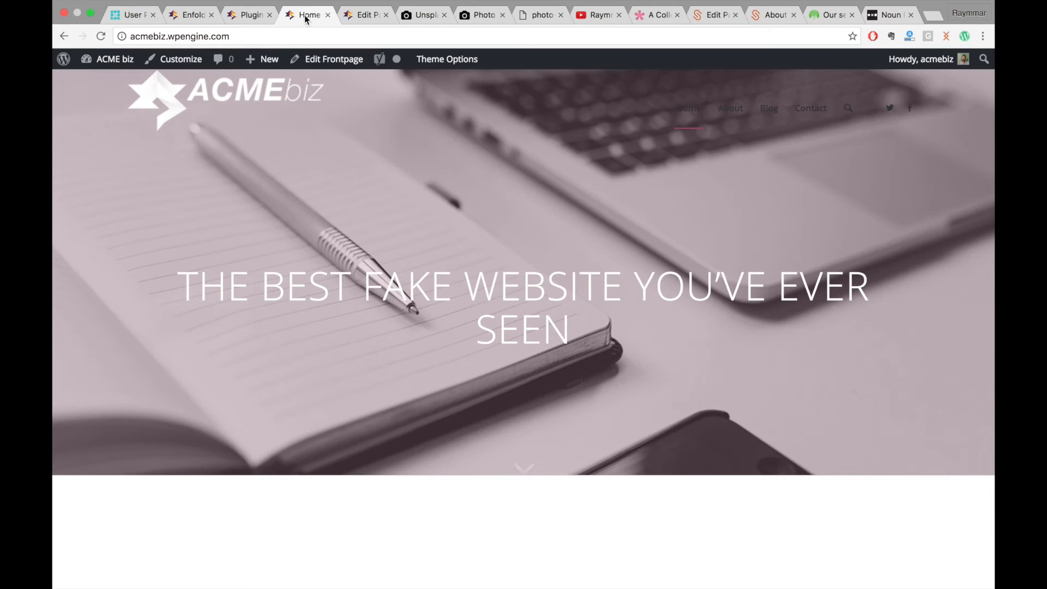
pyautogui.click(246, 15)
pyautogui.moveTo(109, 192)
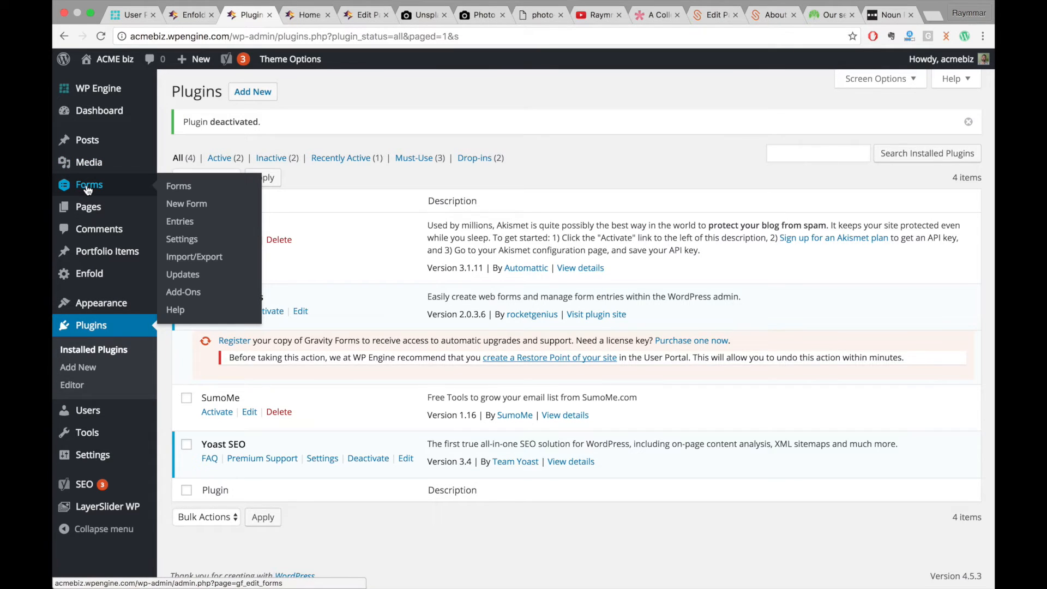
pyautogui.click(192, 204)
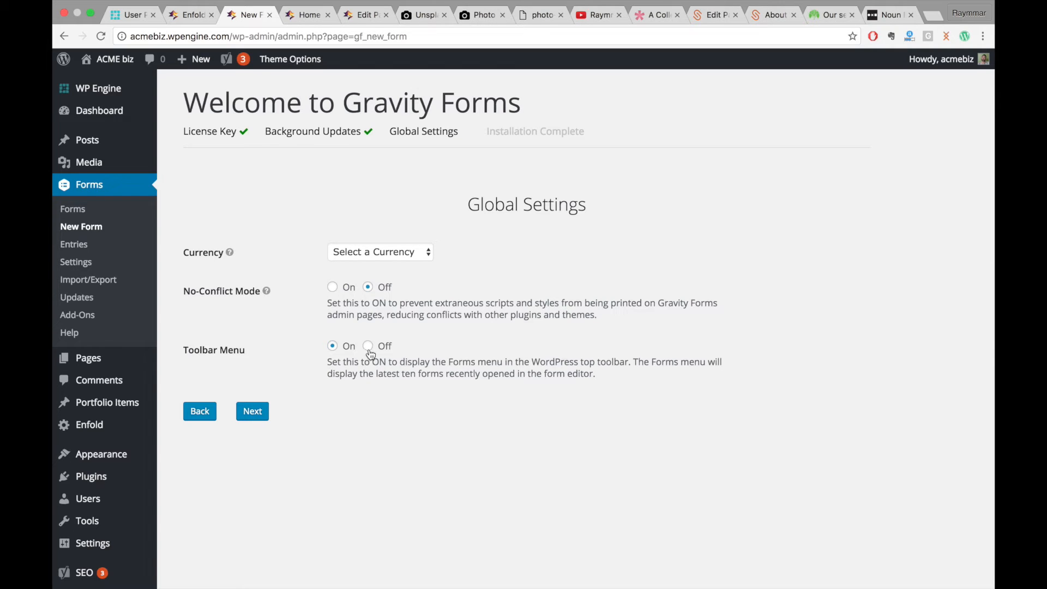
# Complete the Gravity Forms setup wizard and create a new form titled Contact Form.
pyautogui.click(250, 412)
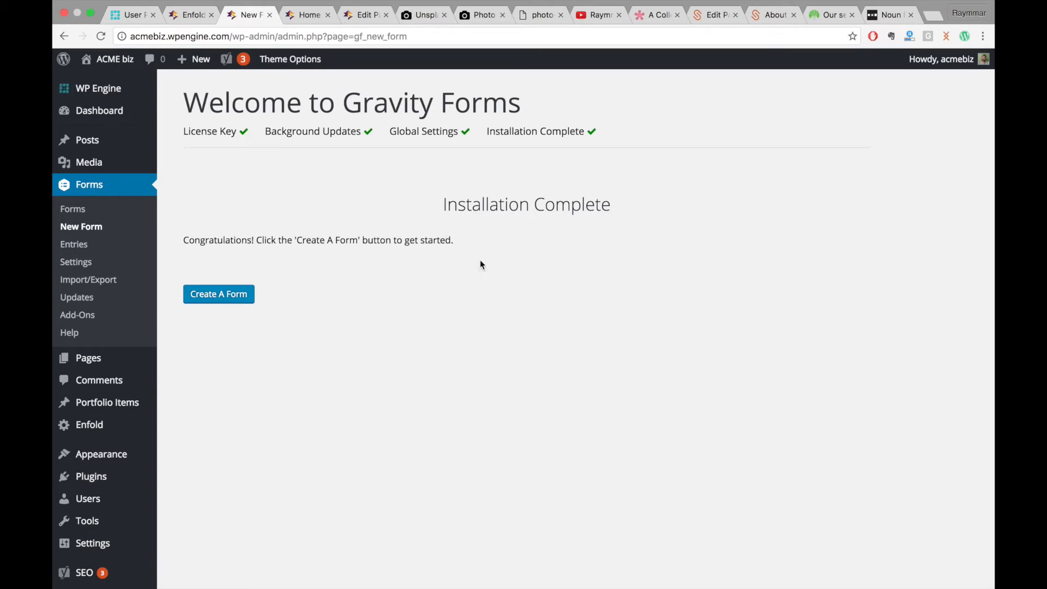
pyautogui.click(237, 295)
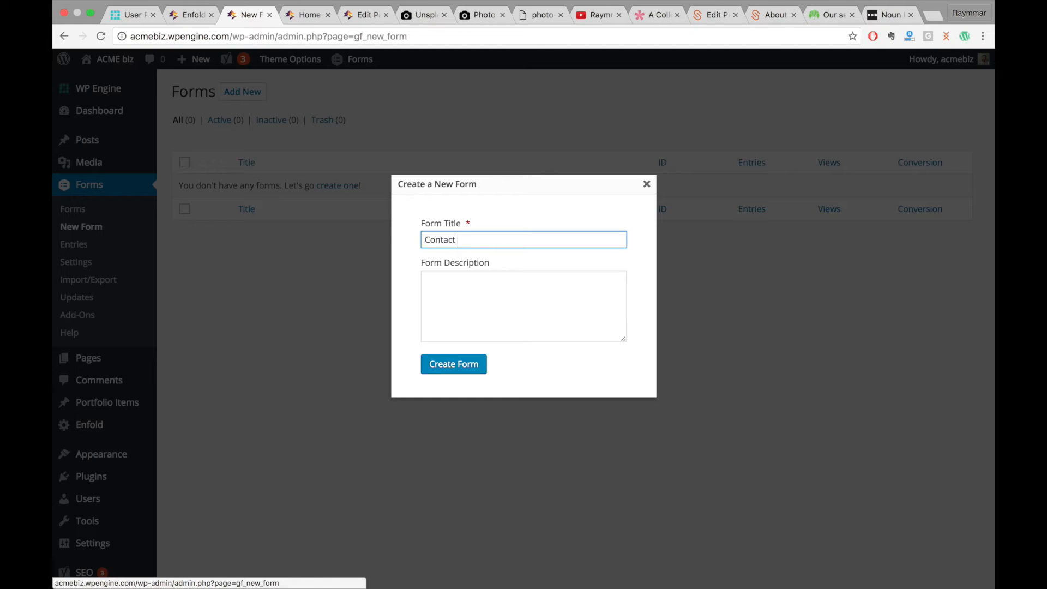
pyautogui.click(465, 364)
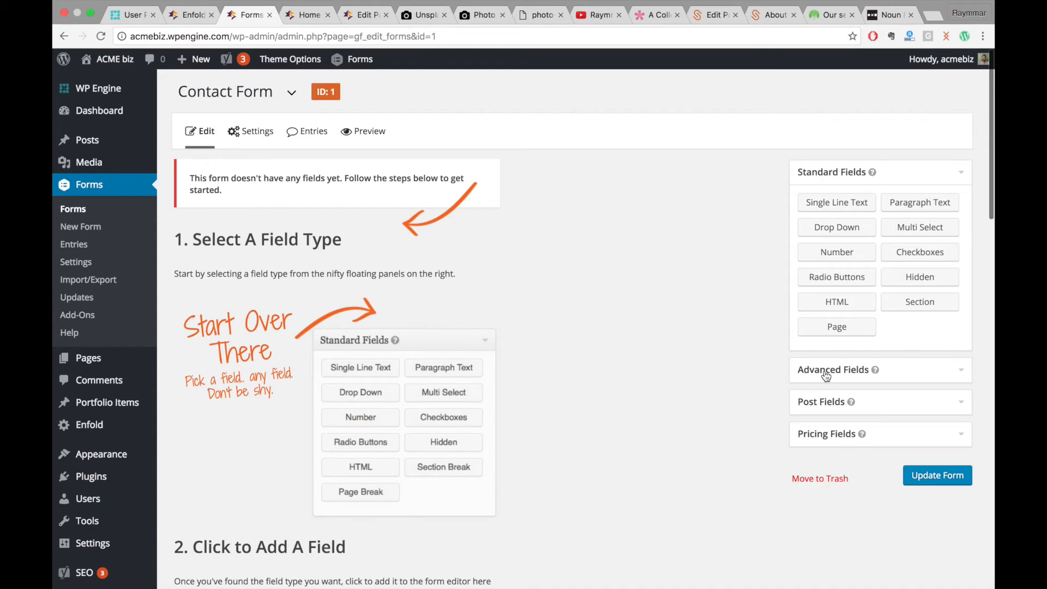
# Add a Name field, an Email field and a Paragraph Text field to the form.
pyautogui.click(826, 375)
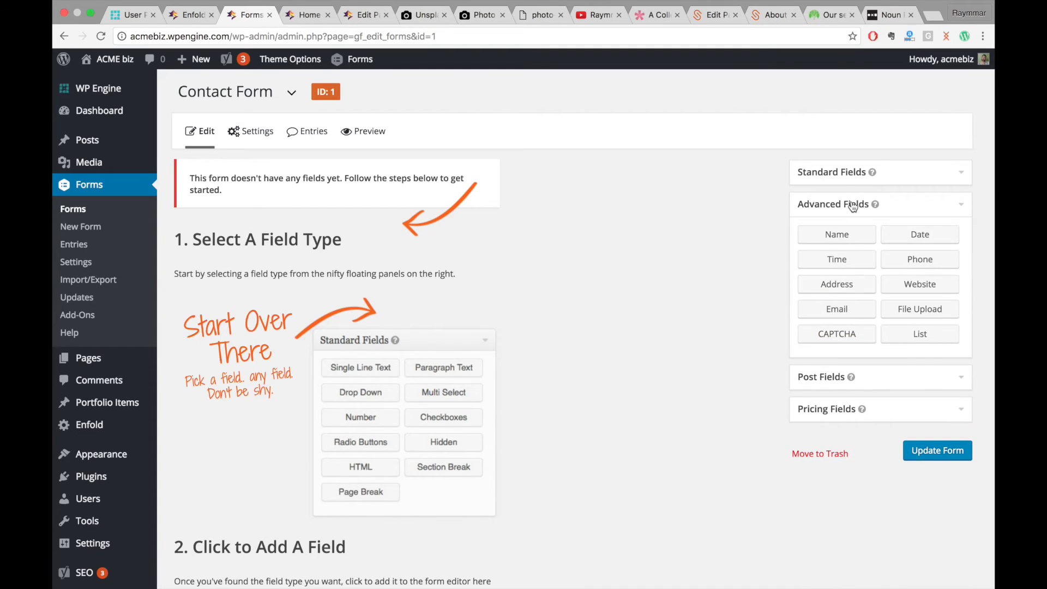
pyautogui.click(880, 173)
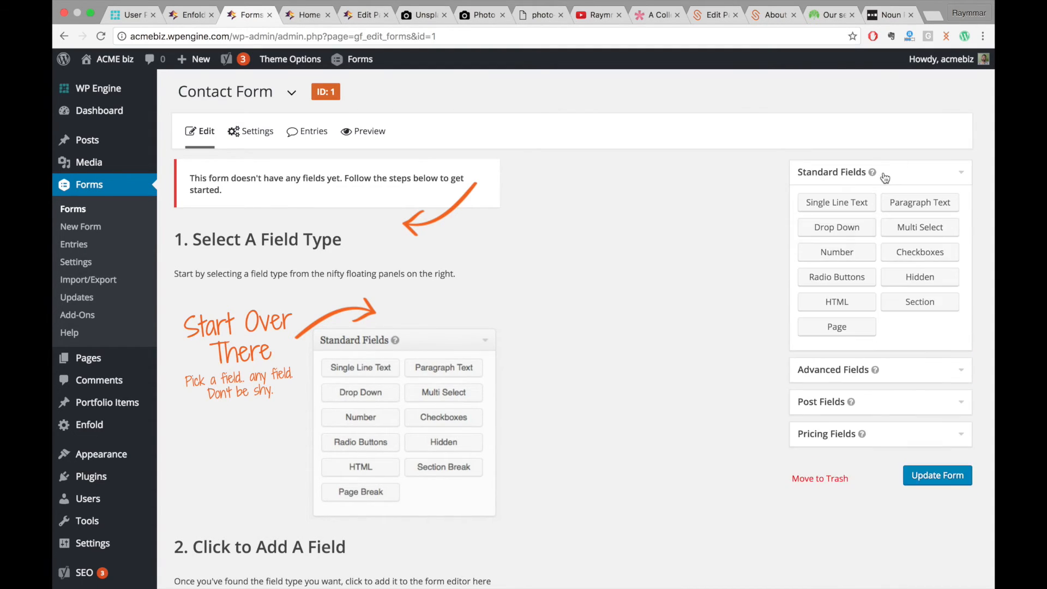
pyautogui.click(910, 372)
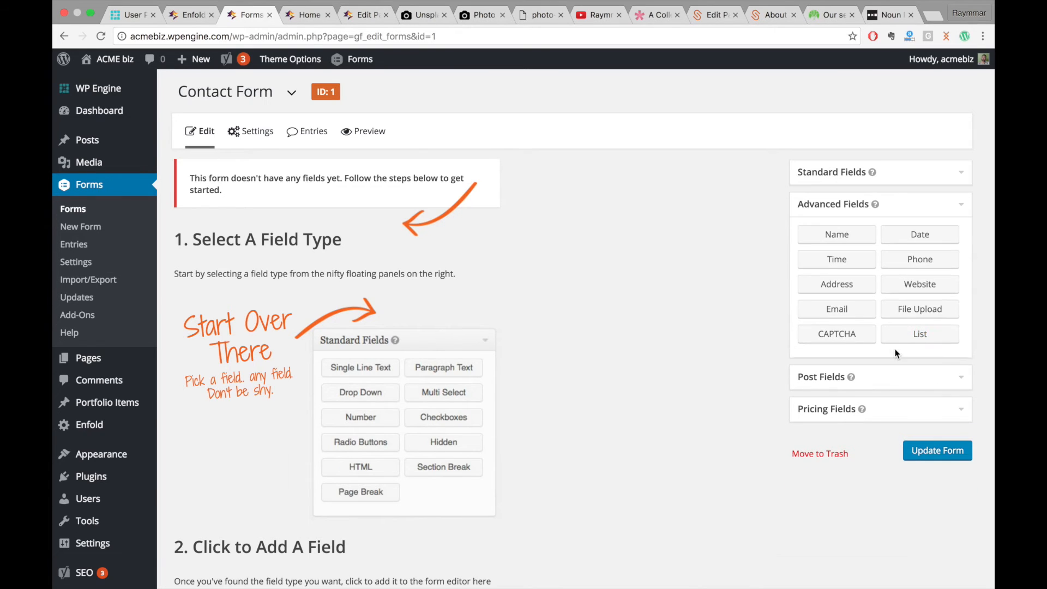
pyautogui.click(836, 265)
pyautogui.click(845, 237)
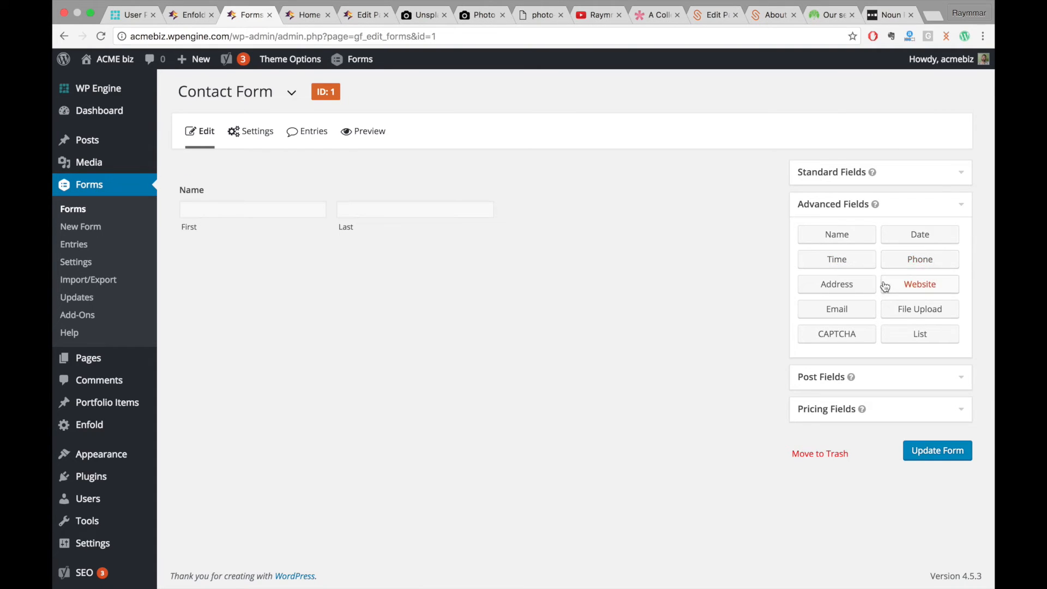
pyautogui.moveTo(863, 309); pyautogui.dragTo(413, 315)
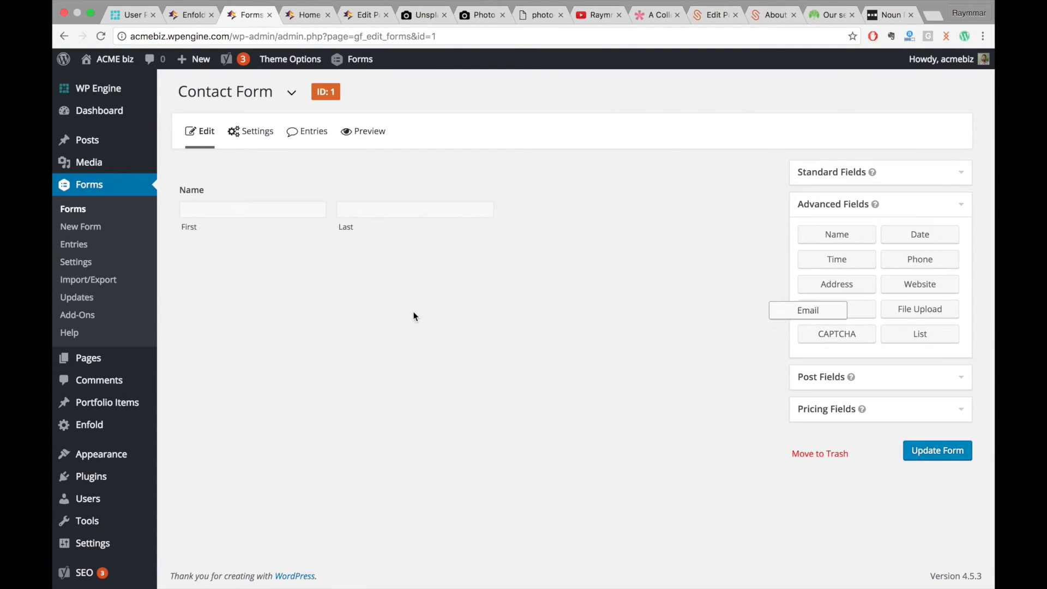
pyautogui.click(831, 316)
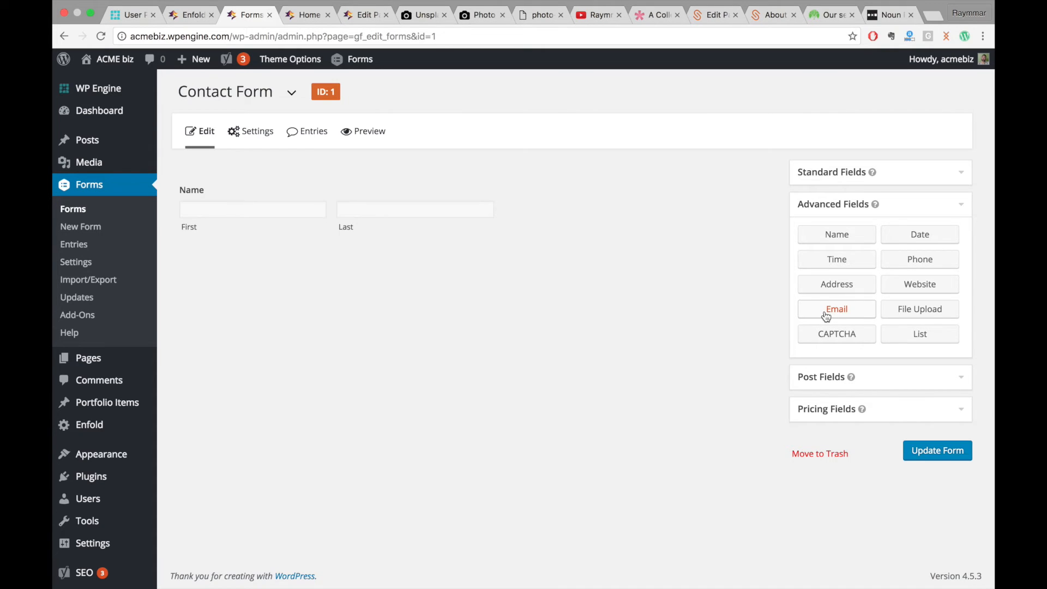
pyautogui.moveTo(839, 313); pyautogui.dragTo(297, 284)
pyautogui.click(826, 312)
pyautogui.moveTo(826, 312); pyautogui.dragTo(247, 242)
pyautogui.click(935, 175)
pyautogui.moveTo(919, 197); pyautogui.dragTo(258, 339)
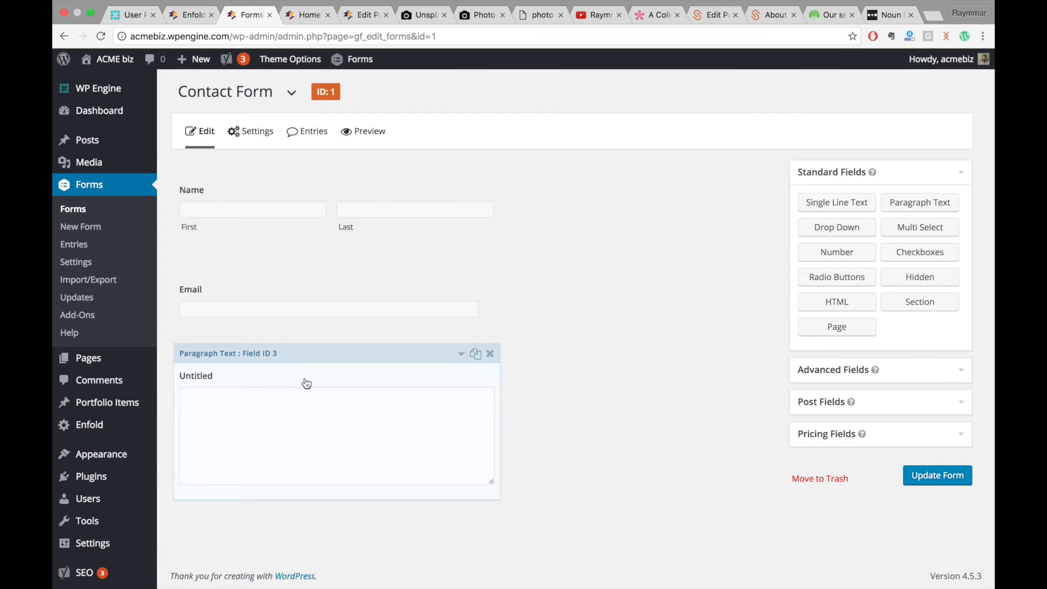
# Make the Name and Email fields required.
pyautogui.click(304, 203)
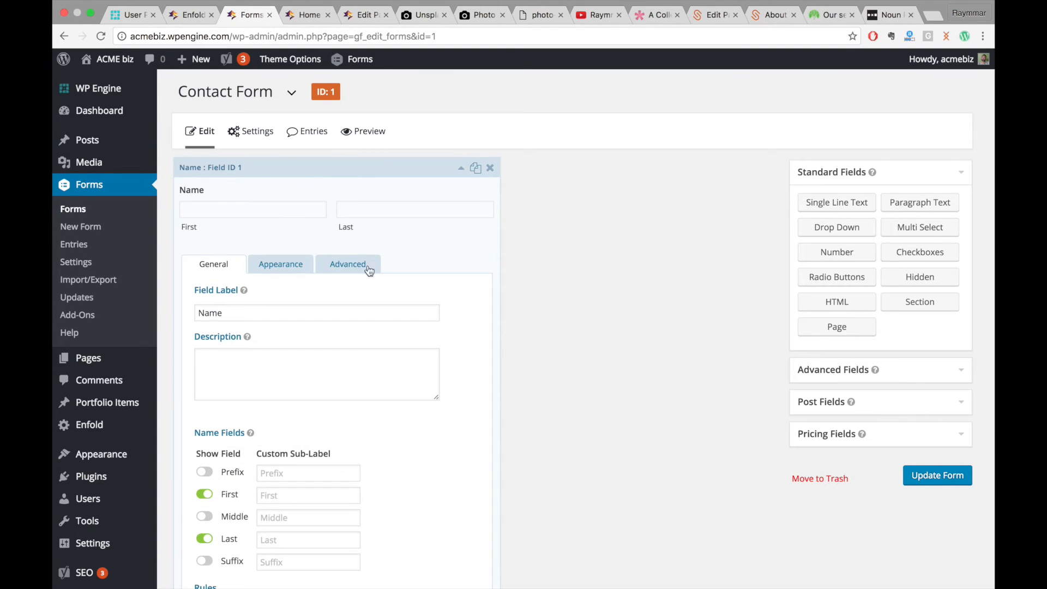
pyautogui.scroll(-3, 395, 387)
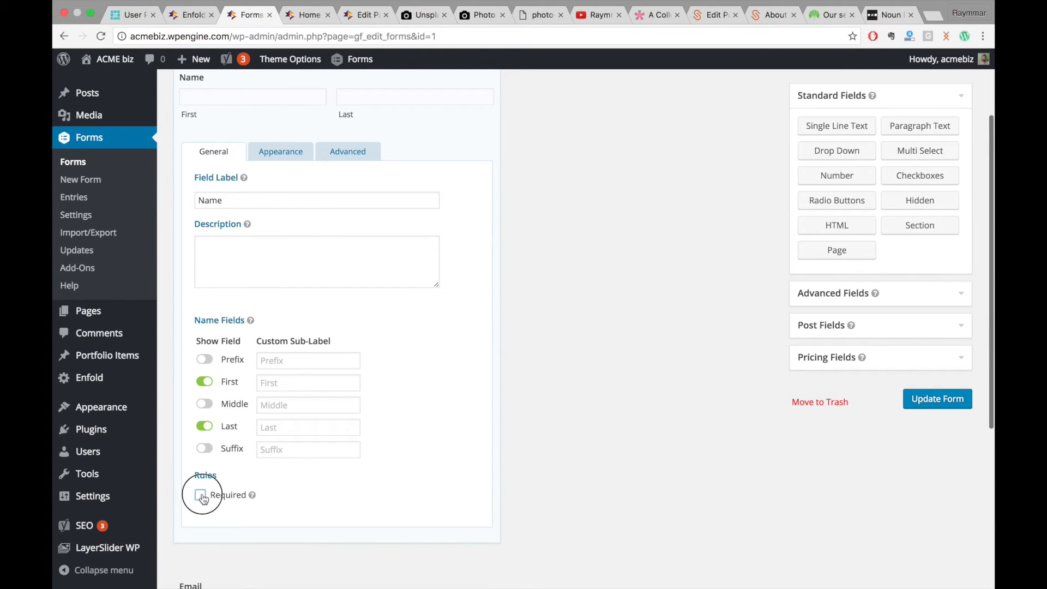
pyautogui.click(368, 134)
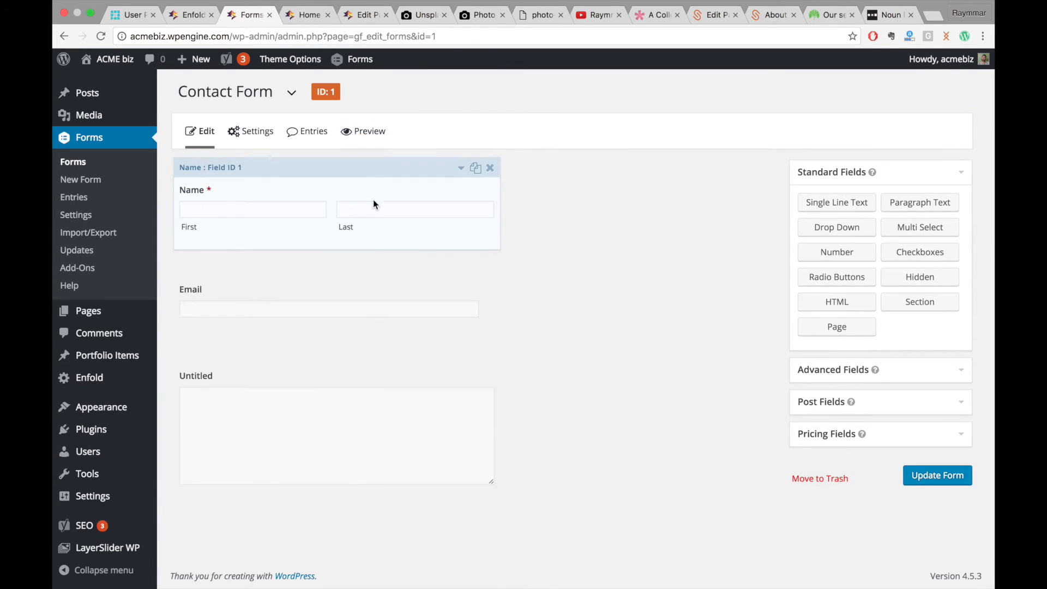
pyautogui.click(359, 283)
pyautogui.scroll(-3, 367, 423)
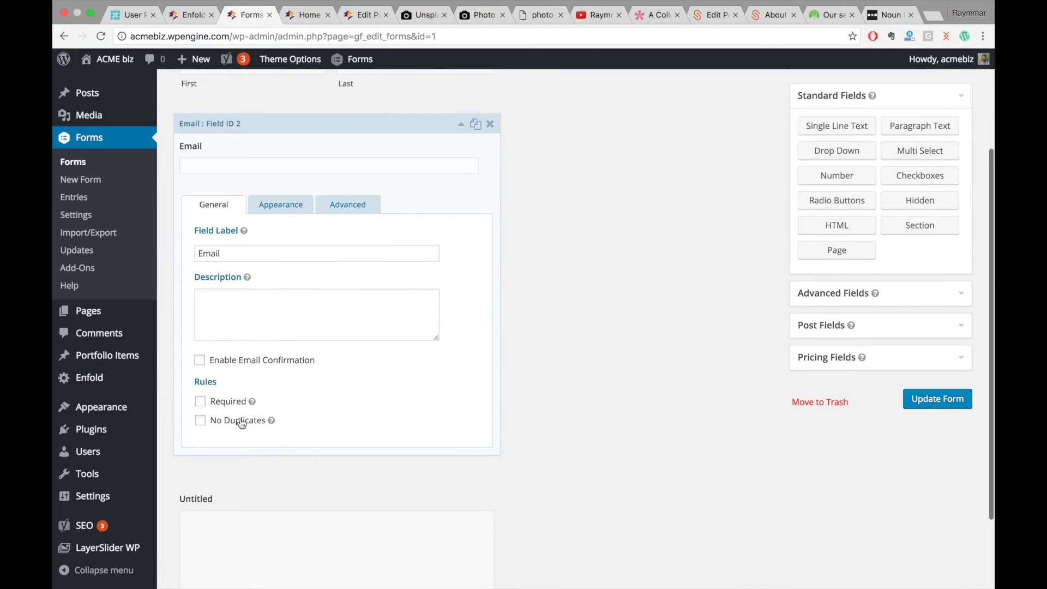
pyautogui.click(200, 401)
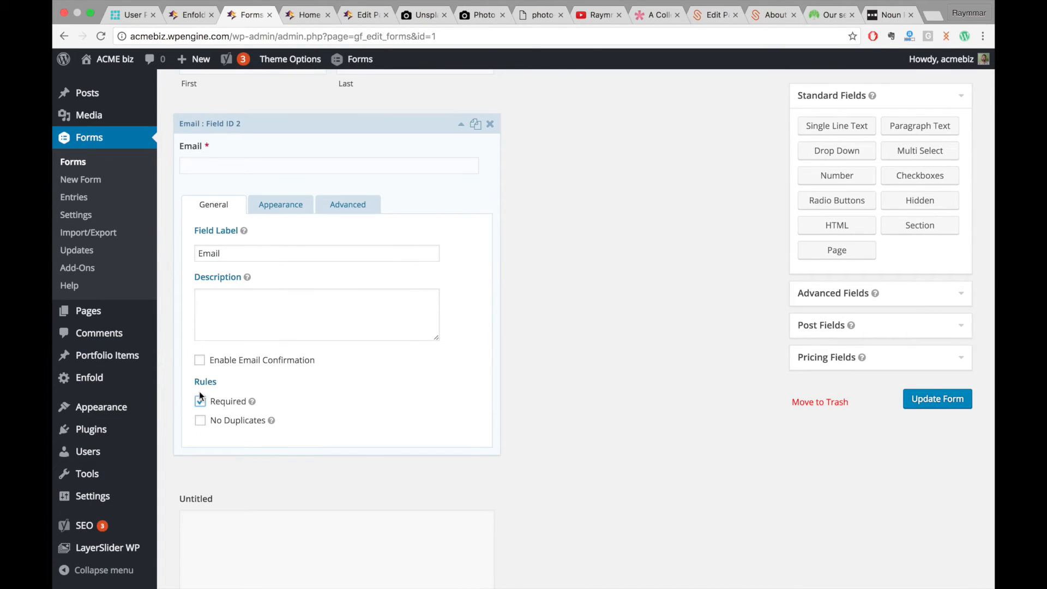
pyautogui.click(238, 159)
# Label the paragraph field 'Message' and insert a Checkboxes field above it.
pyautogui.click(300, 392)
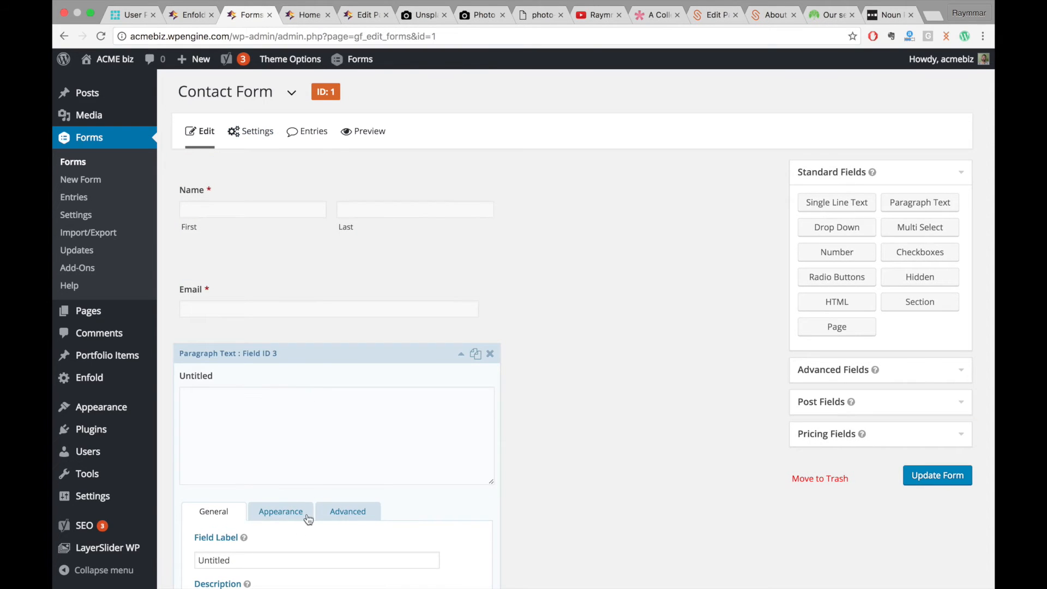
pyautogui.scroll(-2, 285, 551)
pyautogui.moveTo(241, 472); pyautogui.dragTo(151, 478)
pyautogui.write('Message')
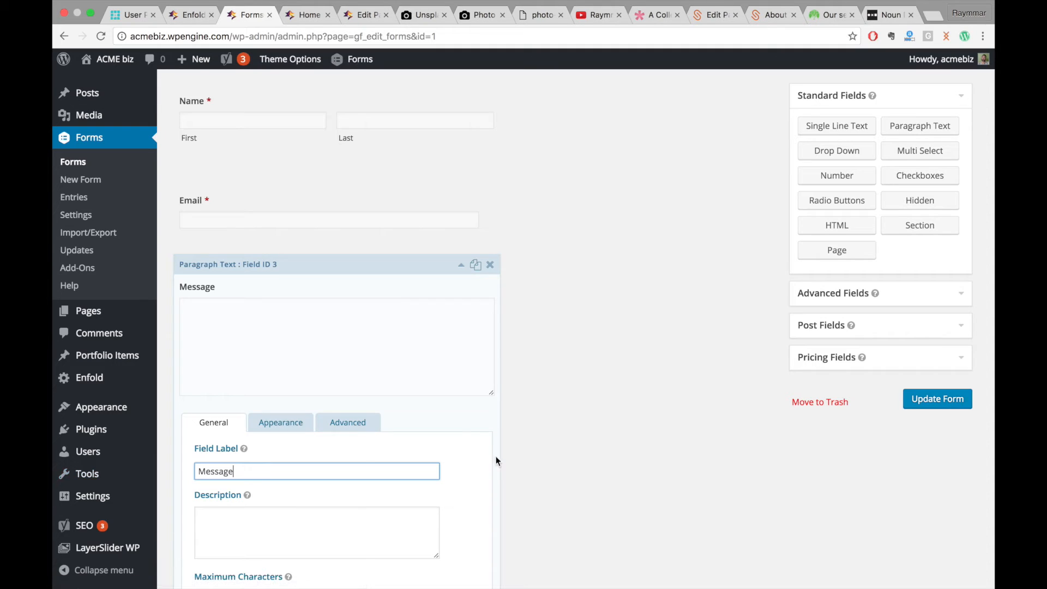
pyautogui.click(378, 293)
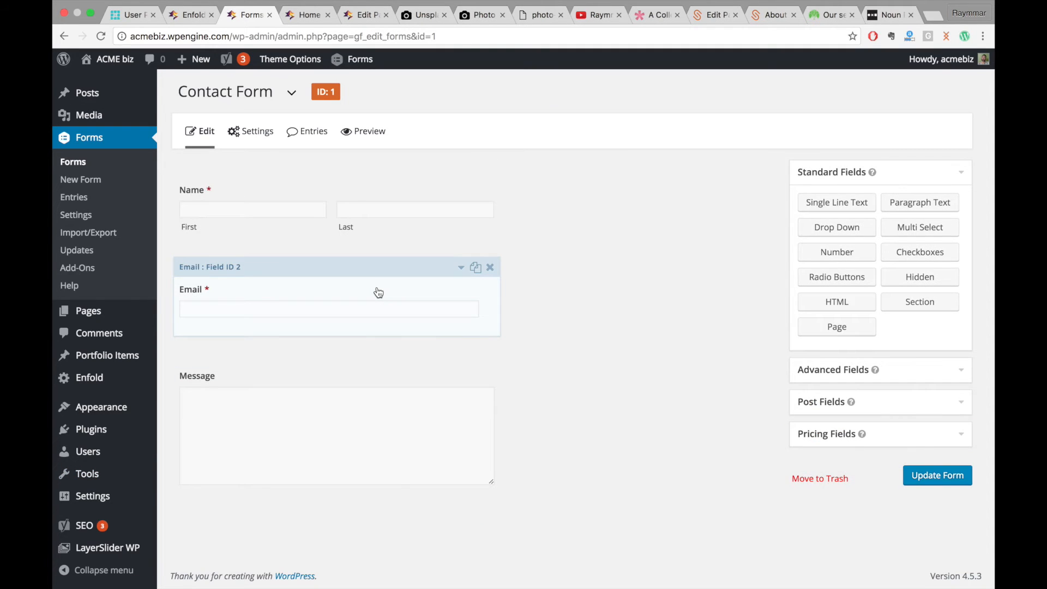
pyautogui.moveTo(920, 252); pyautogui.dragTo(286, 346)
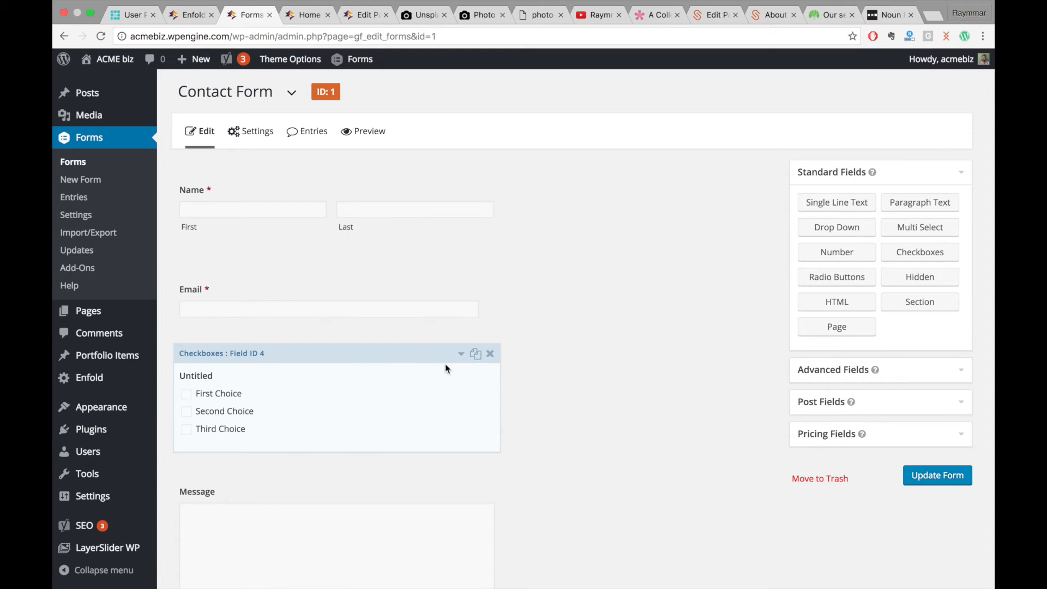
# Delete the accidentally added Number field and the Checkboxes field from the form.
pyautogui.moveTo(844, 249); pyautogui.dragTo(243, 340)
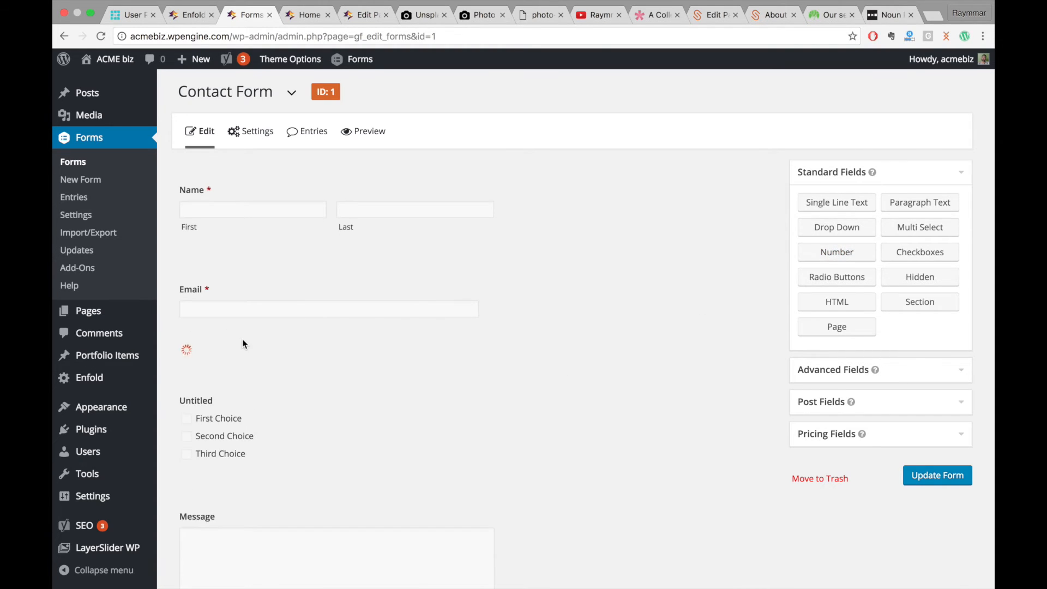
pyautogui.click(490, 353)
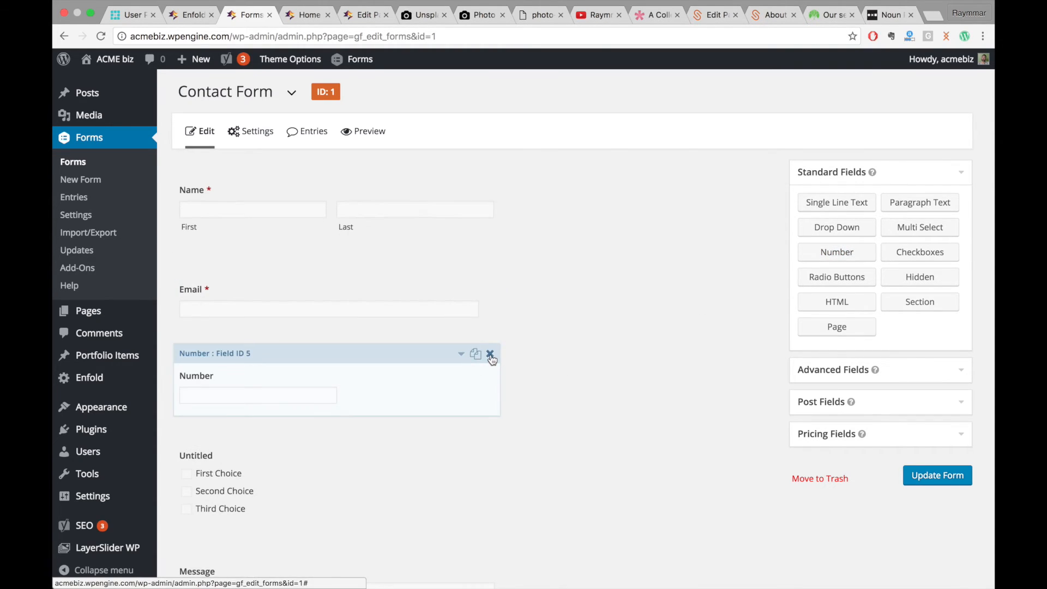
pyautogui.click(613, 206)
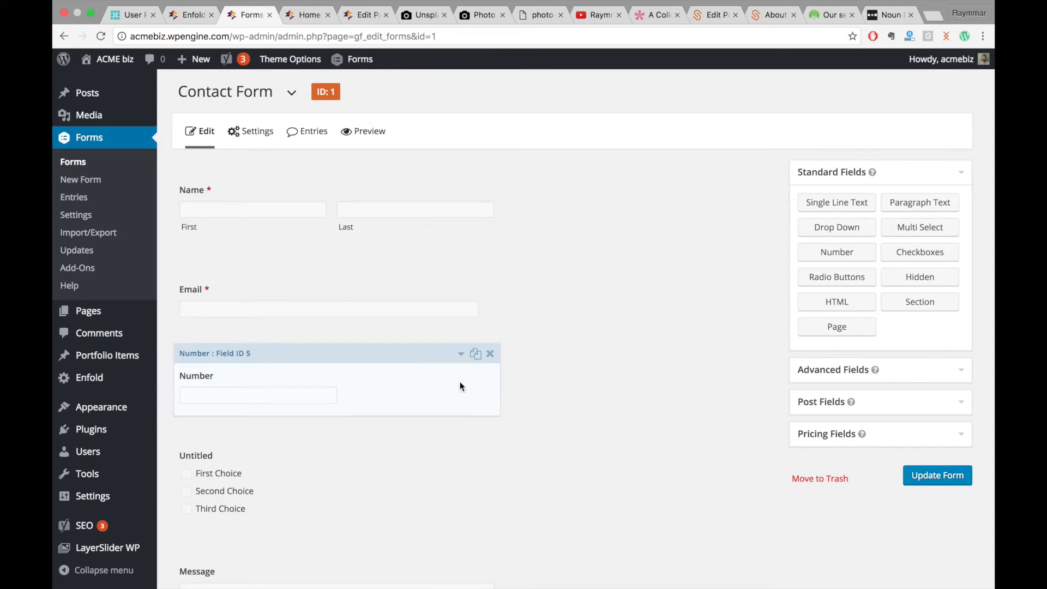
pyautogui.click(490, 353)
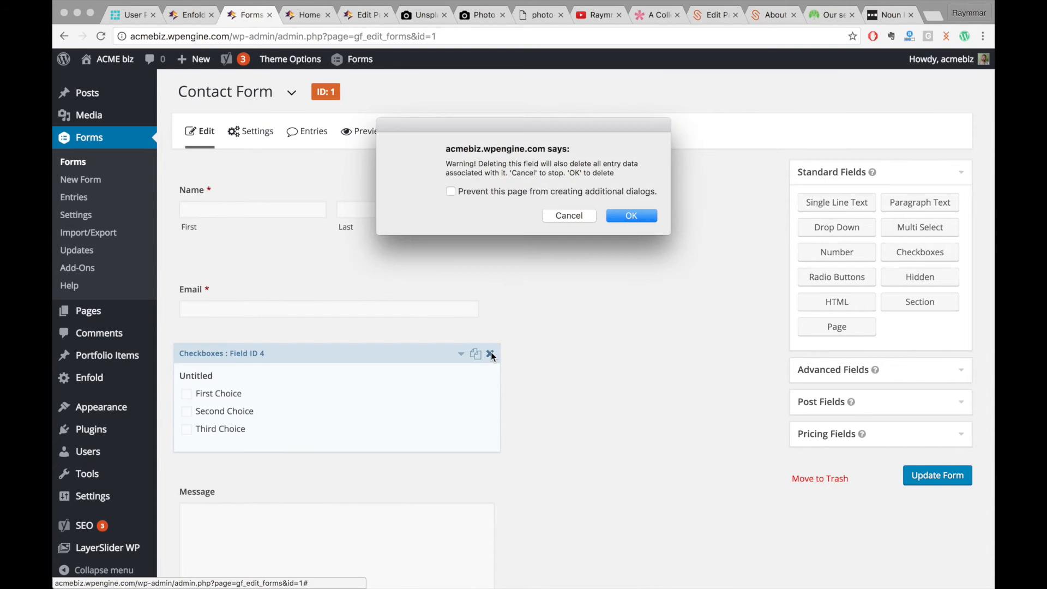
pyautogui.click(634, 211)
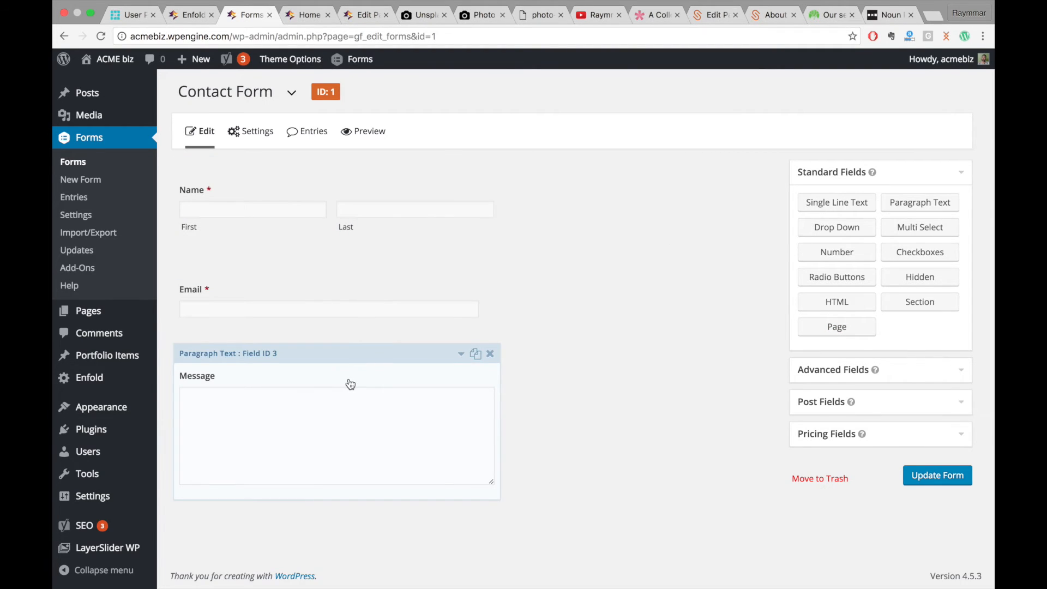
# Make the Message field required and save the Contact Form.
pyautogui.click(350, 384)
pyautogui.scroll(-5, 348, 378)
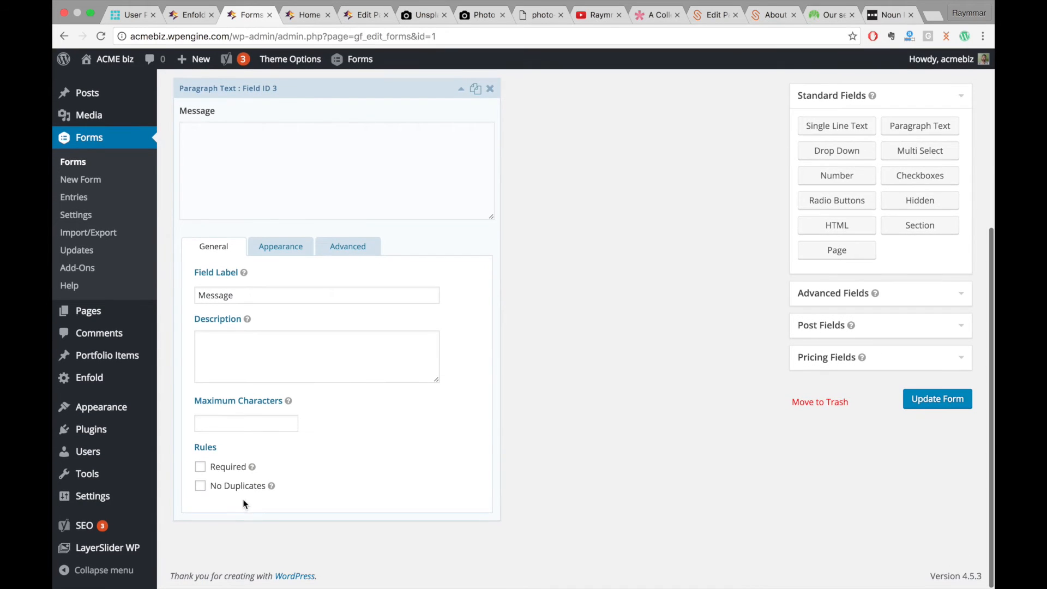
pyautogui.click(937, 401)
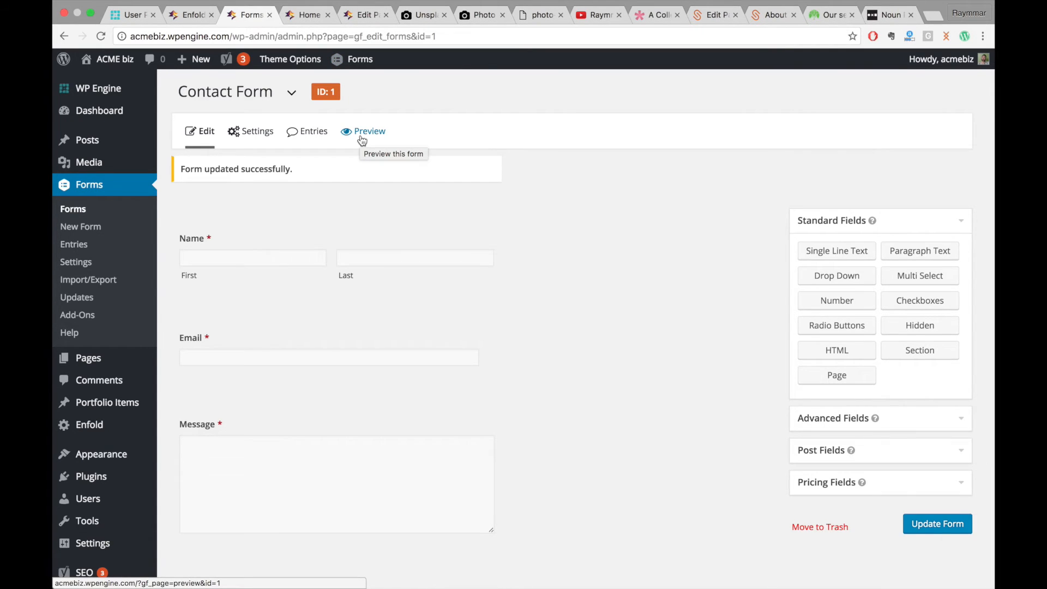
# Check the form's default Confirmations settings, then return to the Contact page editor.
pyautogui.moveTo(252, 133)
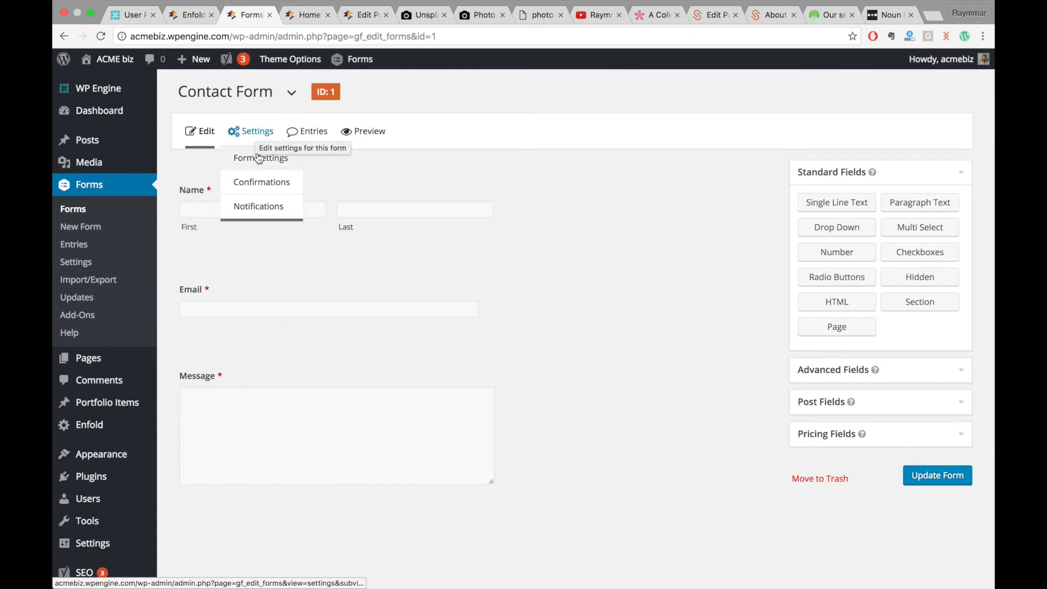
pyautogui.click(259, 181)
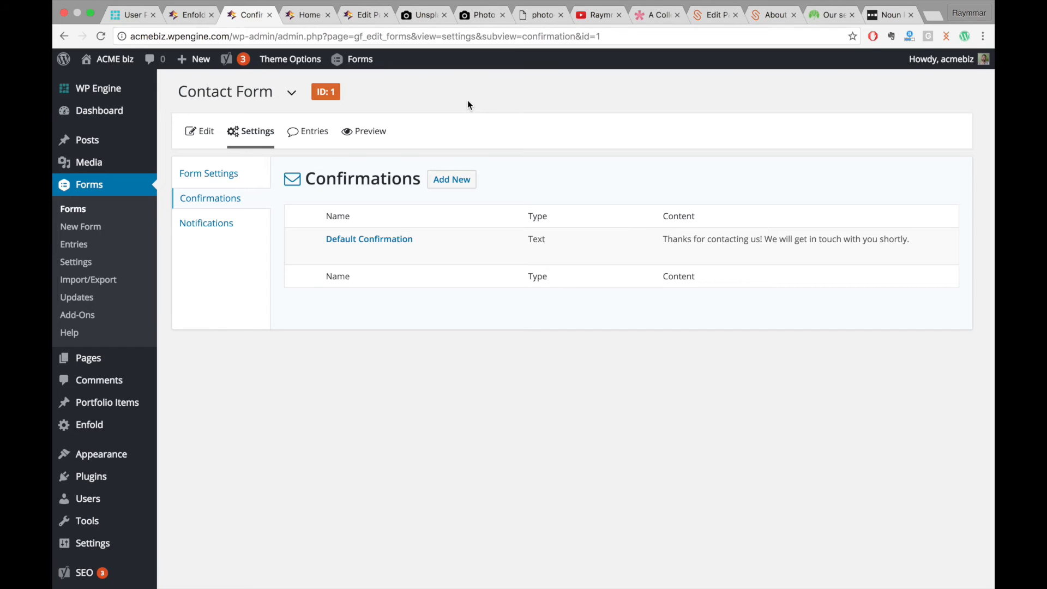
pyautogui.click(368, 16)
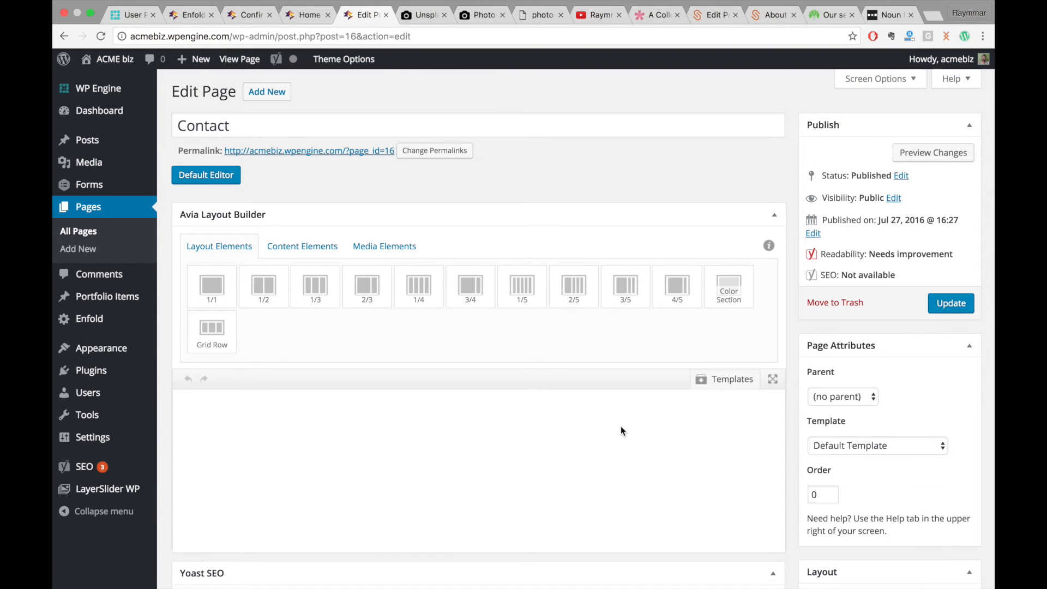
# Add a 'Contact us' Special Heading as H3 with the left-aligned Modern style.
pyautogui.scroll(-3, 620, 426)
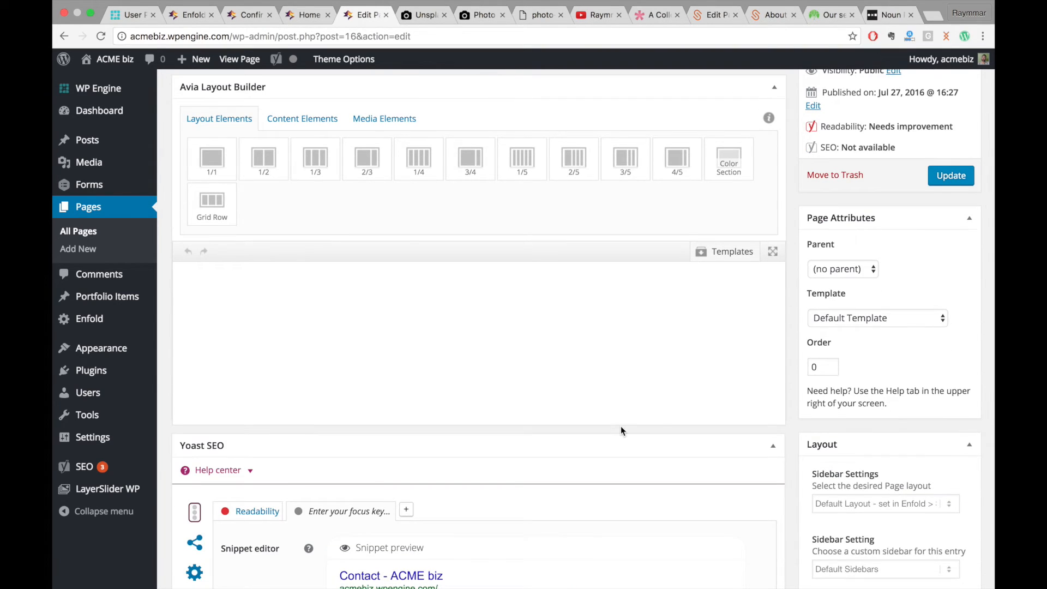
pyautogui.moveTo(288, 111); pyautogui.dragTo(320, 121)
pyautogui.click(308, 162)
pyautogui.moveTo(319, 196); pyautogui.dragTo(319, 385)
pyautogui.click(320, 391)
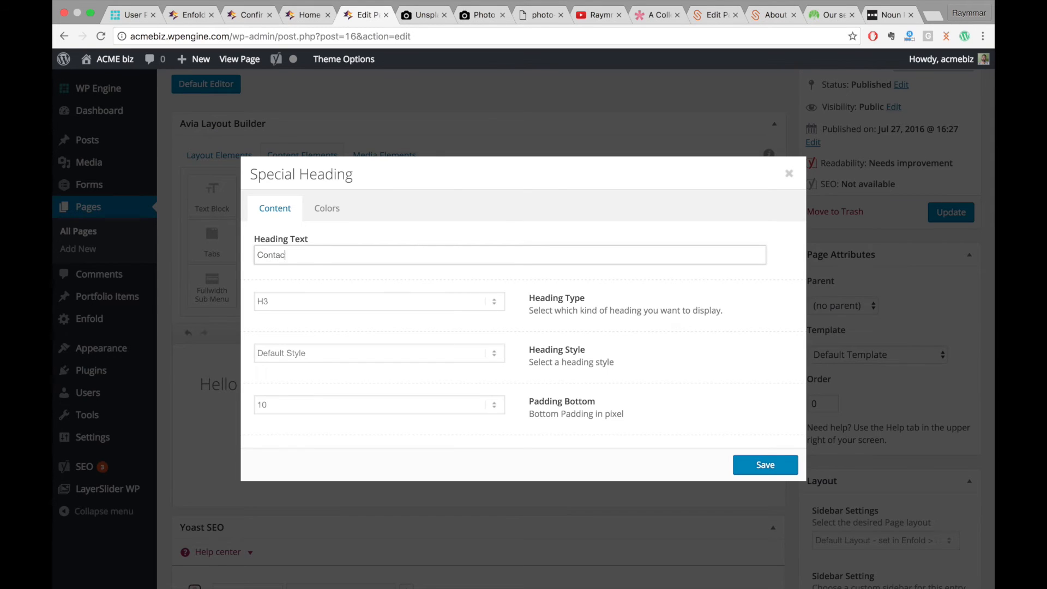
pyautogui.click(336, 298)
pyautogui.click(323, 302)
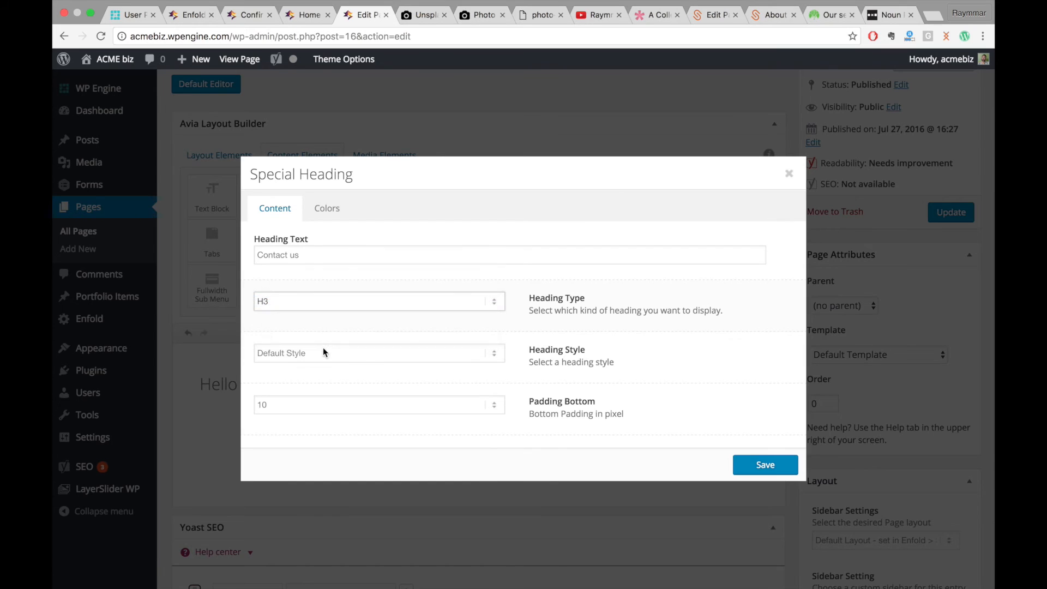
pyautogui.click(322, 352)
pyautogui.click(338, 376)
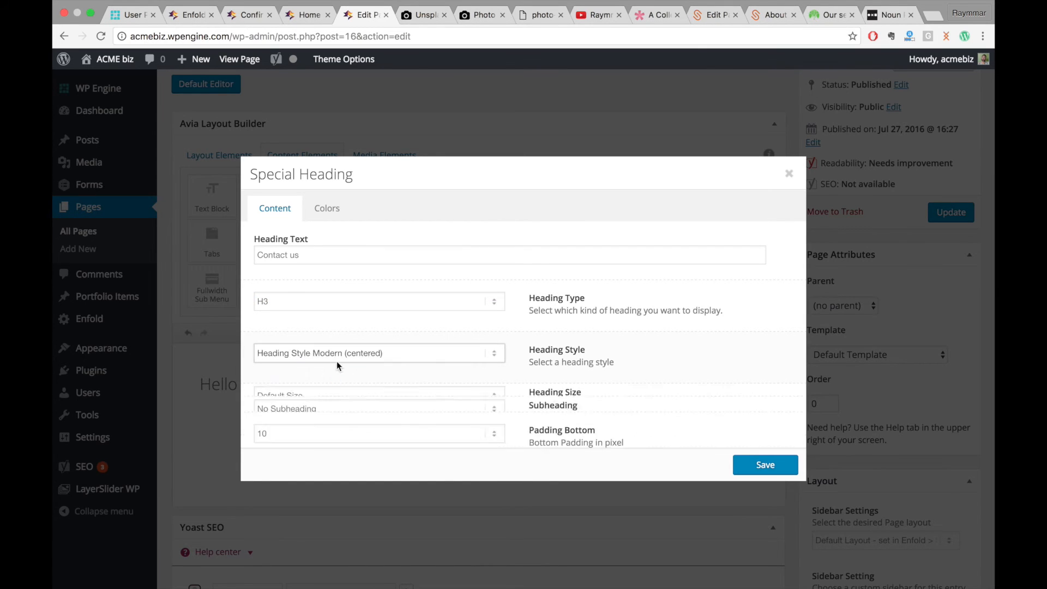
pyautogui.click(338, 357)
pyautogui.click(338, 341)
# Add the subheading 'We would live to hear from you', save, and add a Text Block below.
pyautogui.scroll(-4, 376, 377)
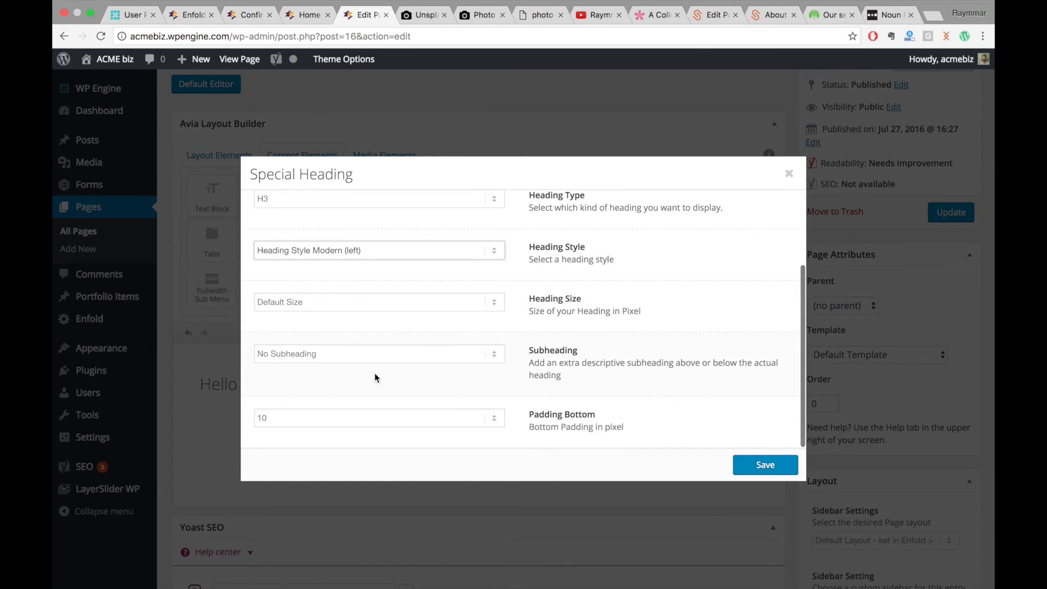
pyautogui.click(351, 359)
pyautogui.click(348, 386)
pyautogui.click(320, 422)
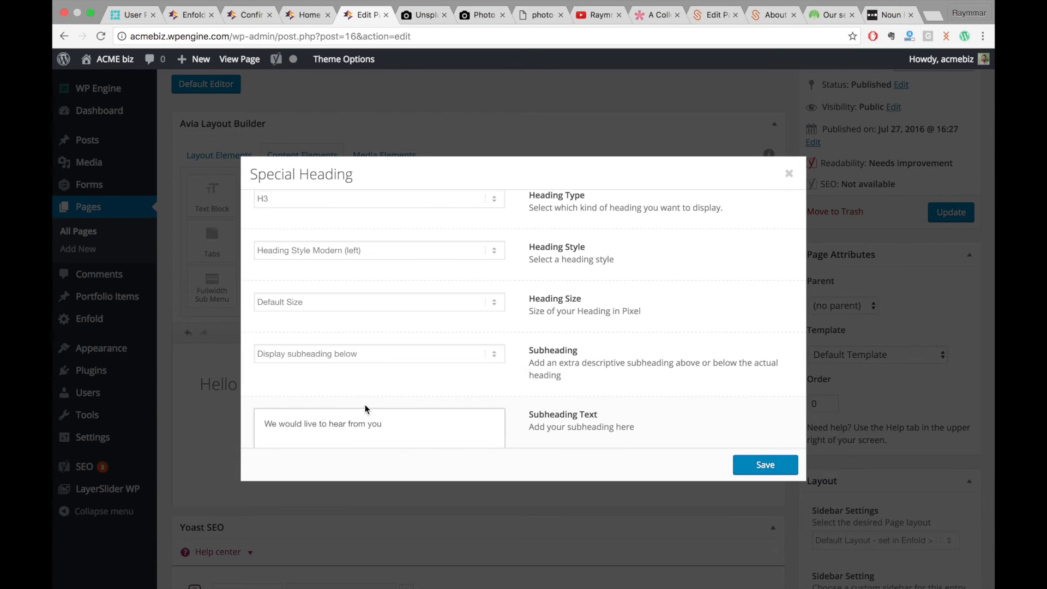
pyautogui.scroll(-3, 364, 409)
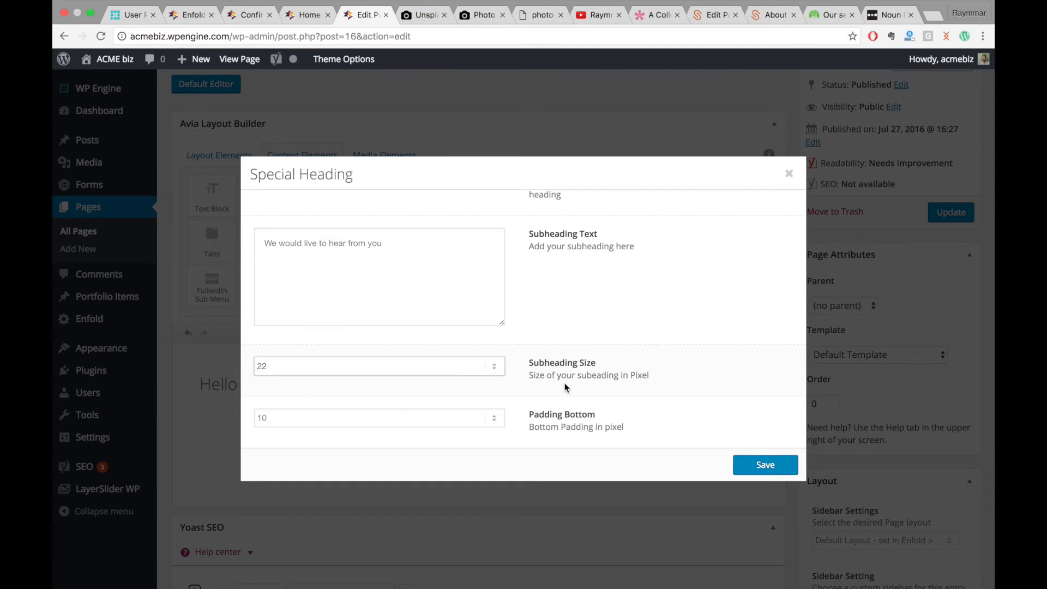
pyautogui.click(742, 463)
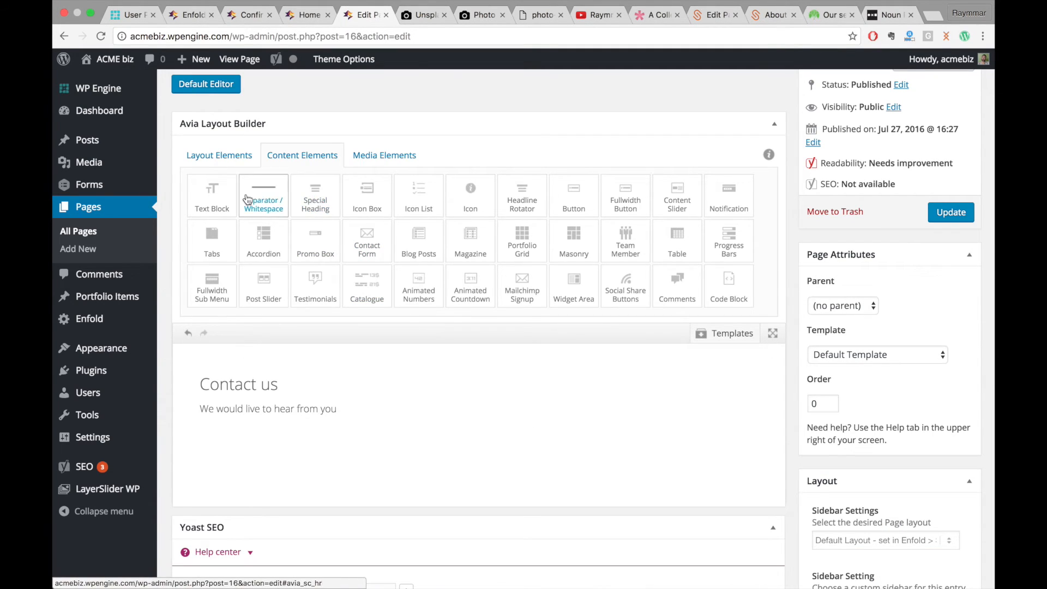
pyautogui.moveTo(221, 192); pyautogui.dragTo(284, 457)
pyautogui.click(284, 457)
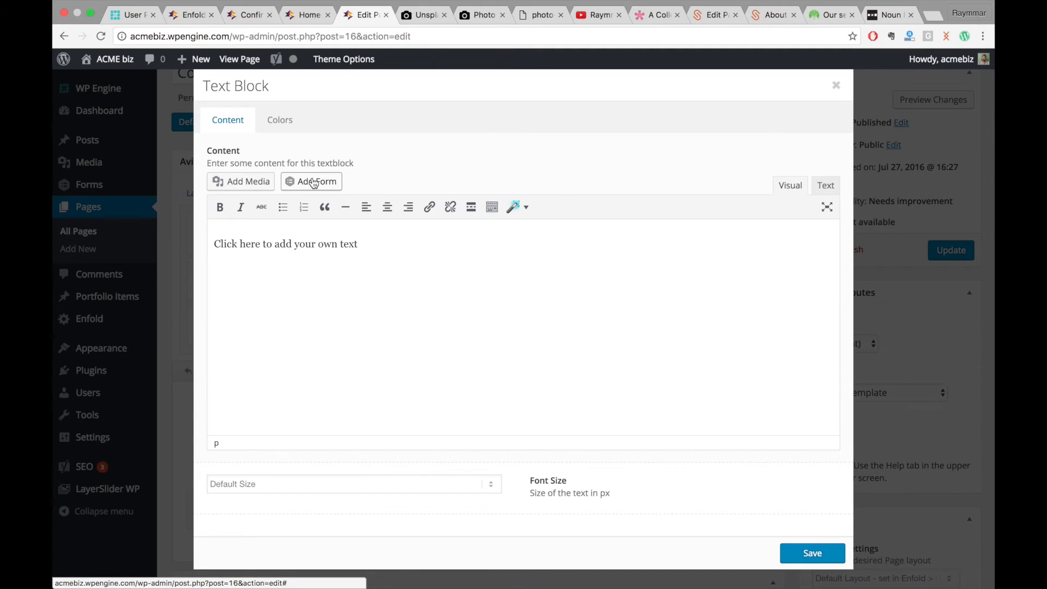
# Cancel a first form insertion, save the empty text block and update the Contact page.
pyautogui.click(314, 183)
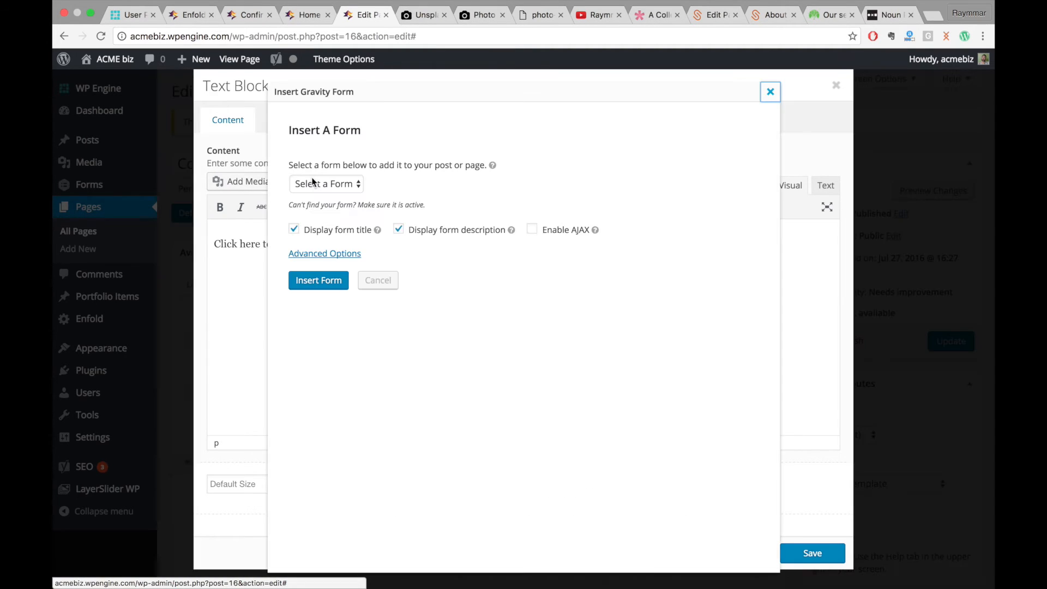
pyautogui.click(352, 184)
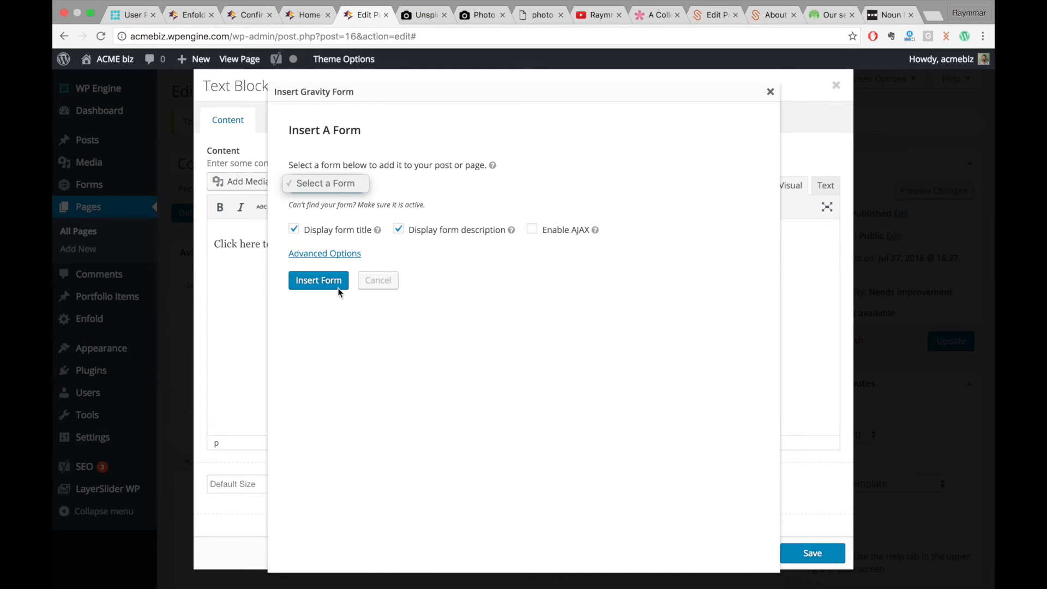
pyautogui.click(768, 87)
pyautogui.click(768, 89)
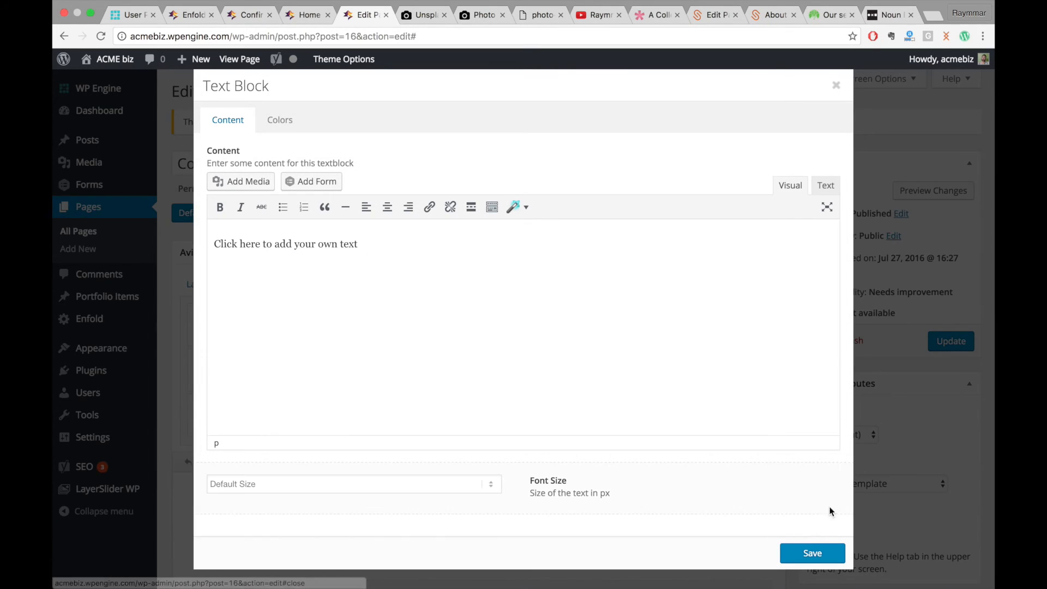
pyautogui.click(808, 554)
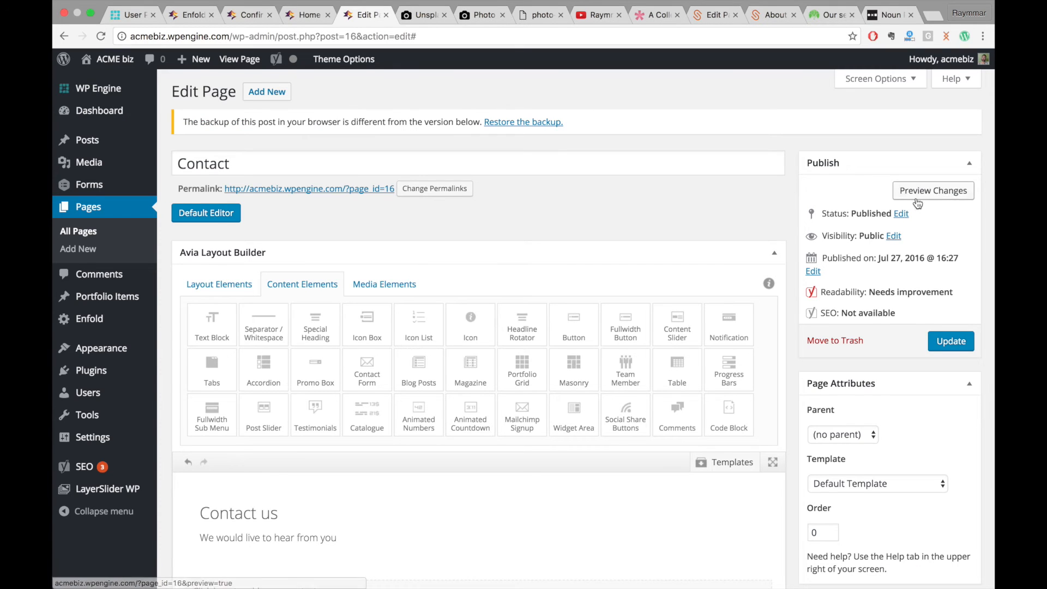
pyautogui.click(958, 341)
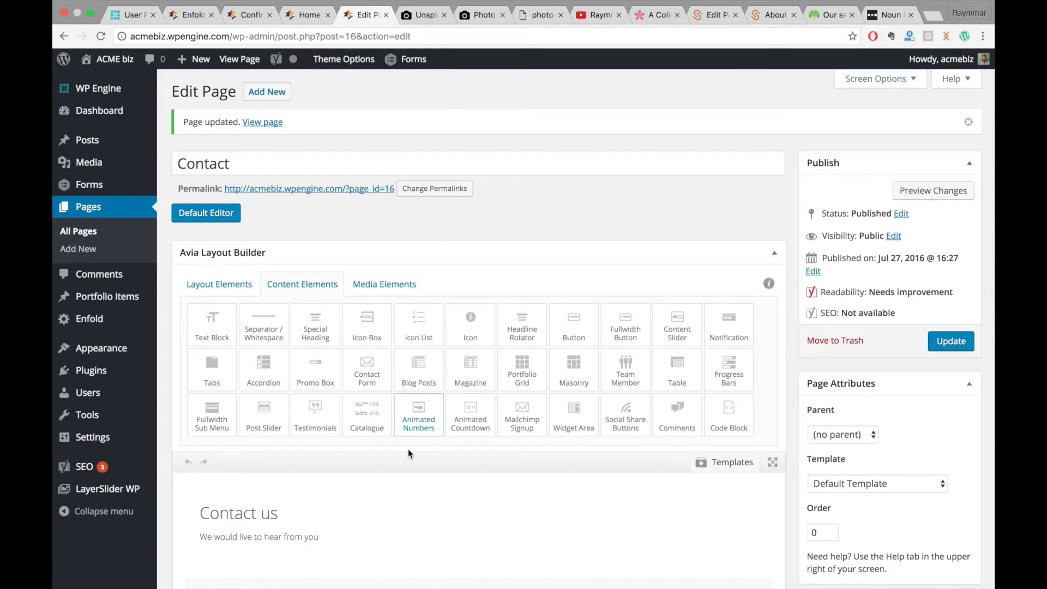
# Insert the Contact Form shortcode without title or description, delete the placeholder text, save and update.
pyautogui.scroll(-3, 408, 451)
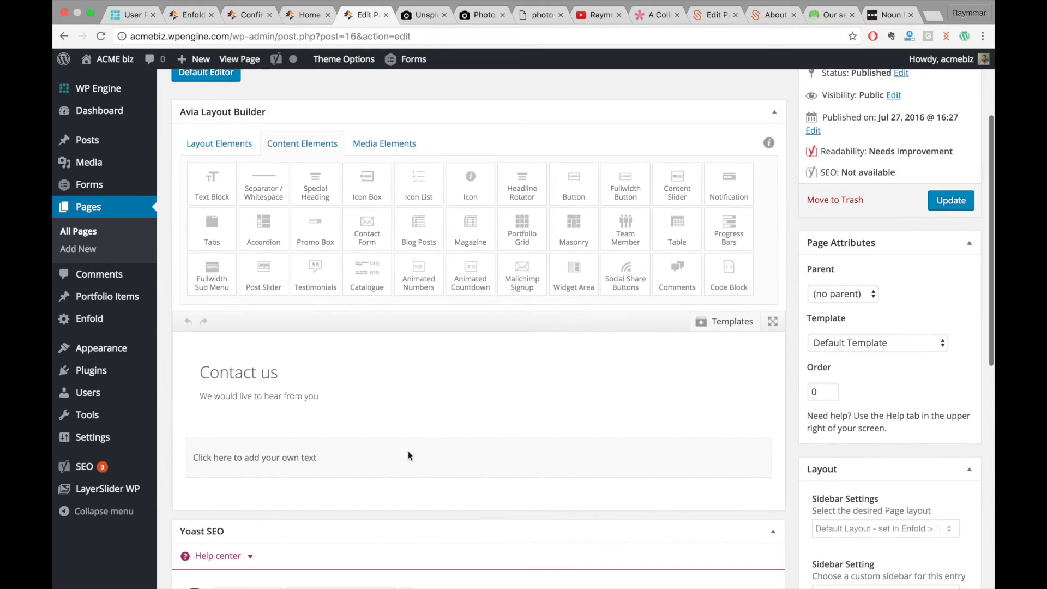
pyautogui.click(275, 469)
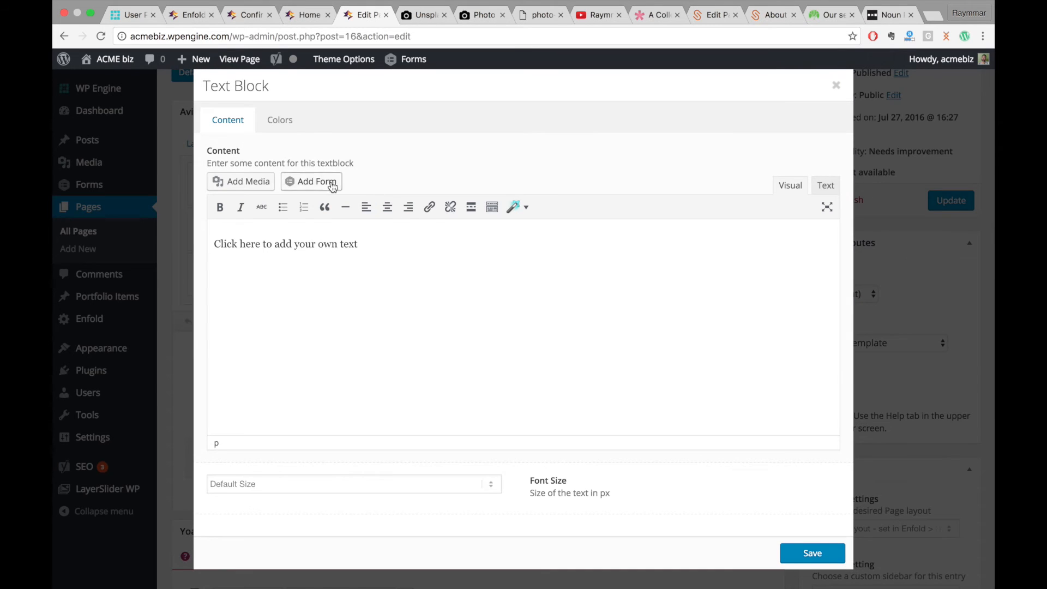
pyautogui.click(325, 184)
pyautogui.click(344, 186)
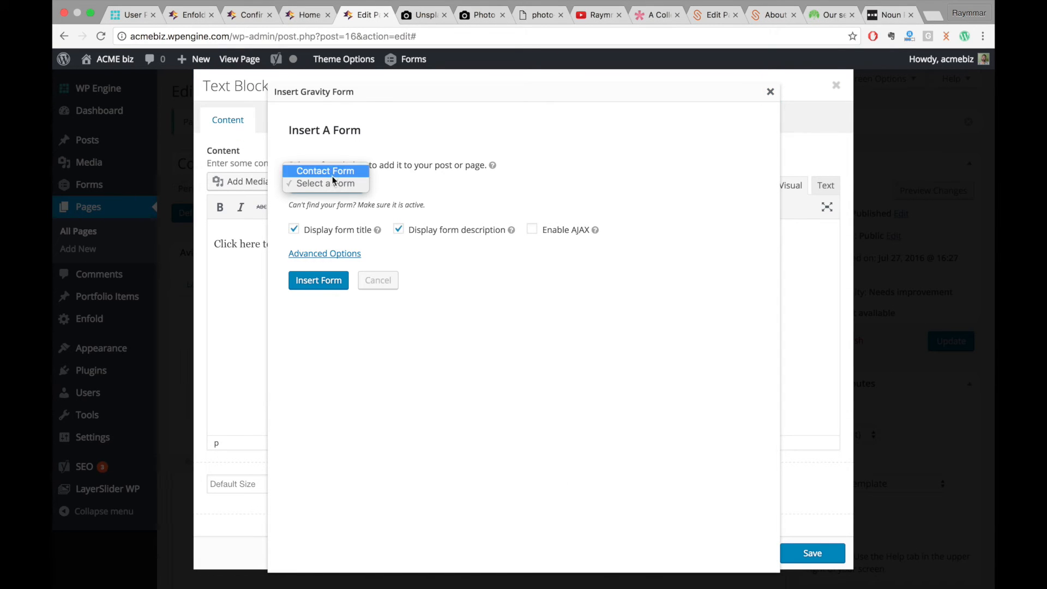
pyautogui.click(331, 176)
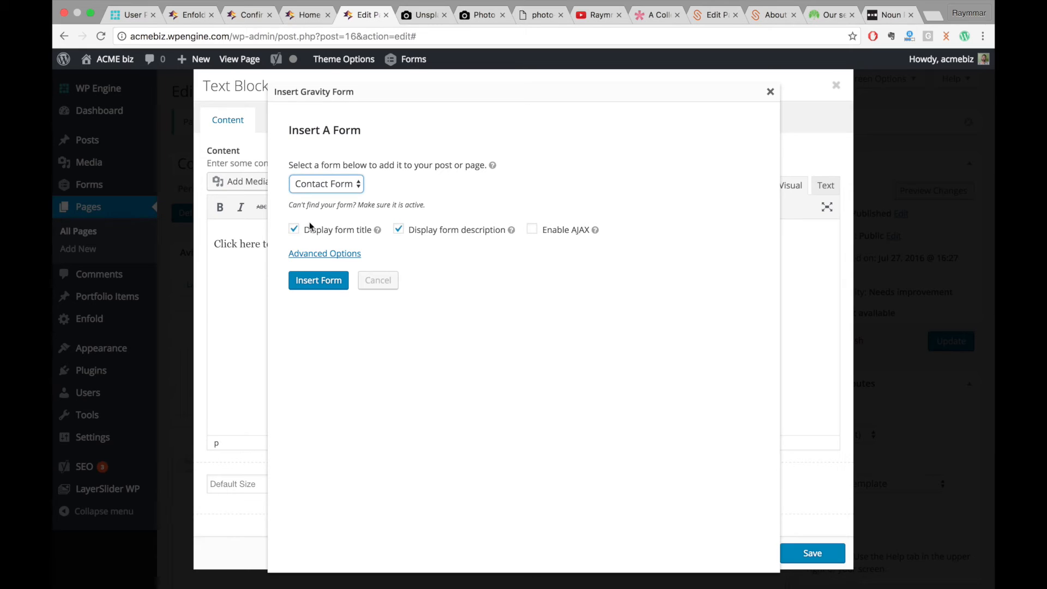
pyautogui.click(334, 282)
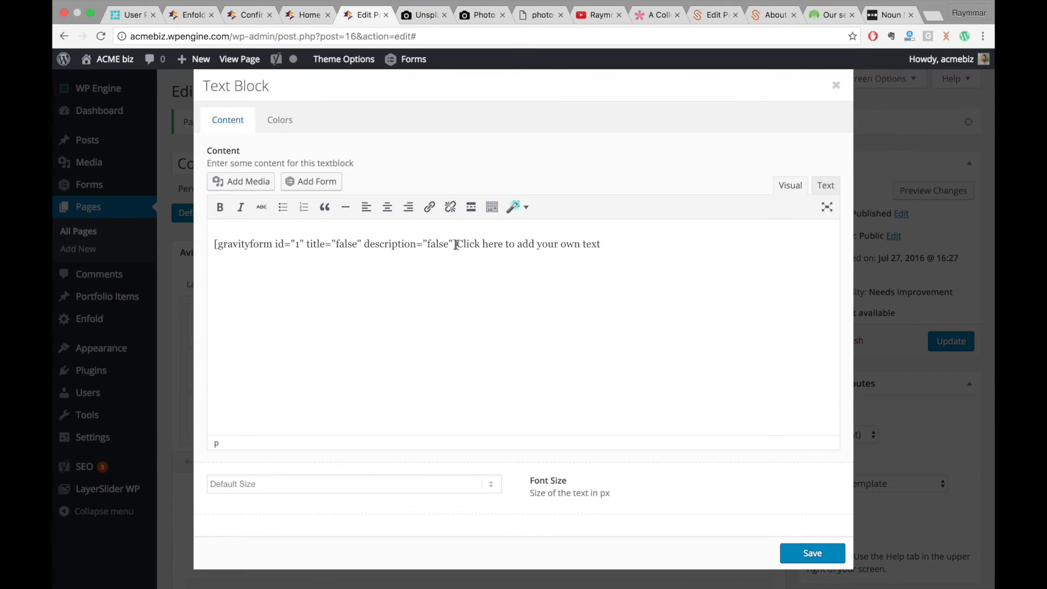
pyautogui.moveTo(455, 245); pyautogui.dragTo(823, 266)
pyautogui.press('BackSpace')
pyautogui.click(815, 551)
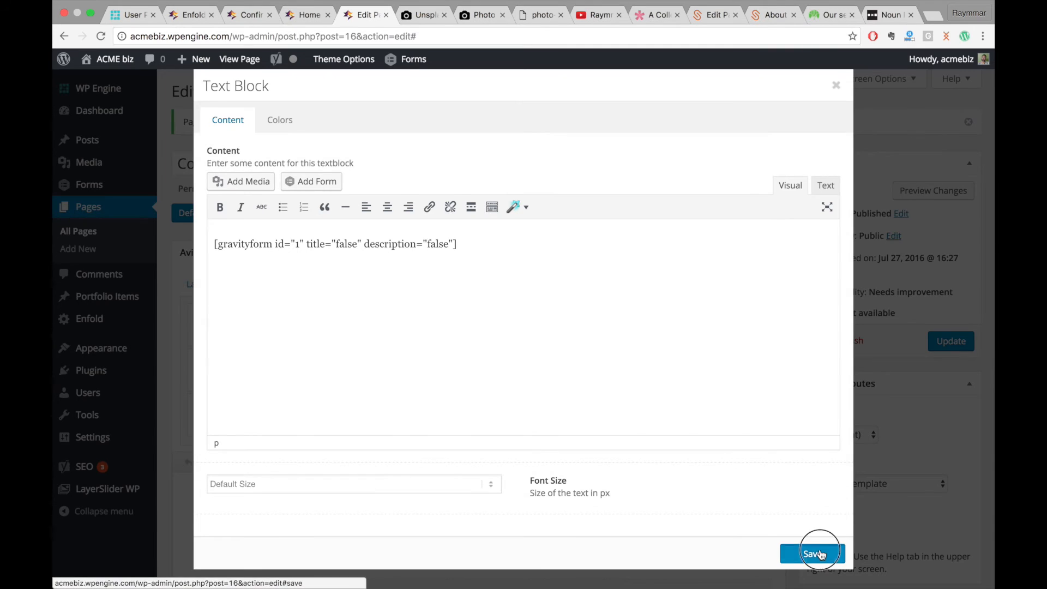
pyautogui.click(960, 352)
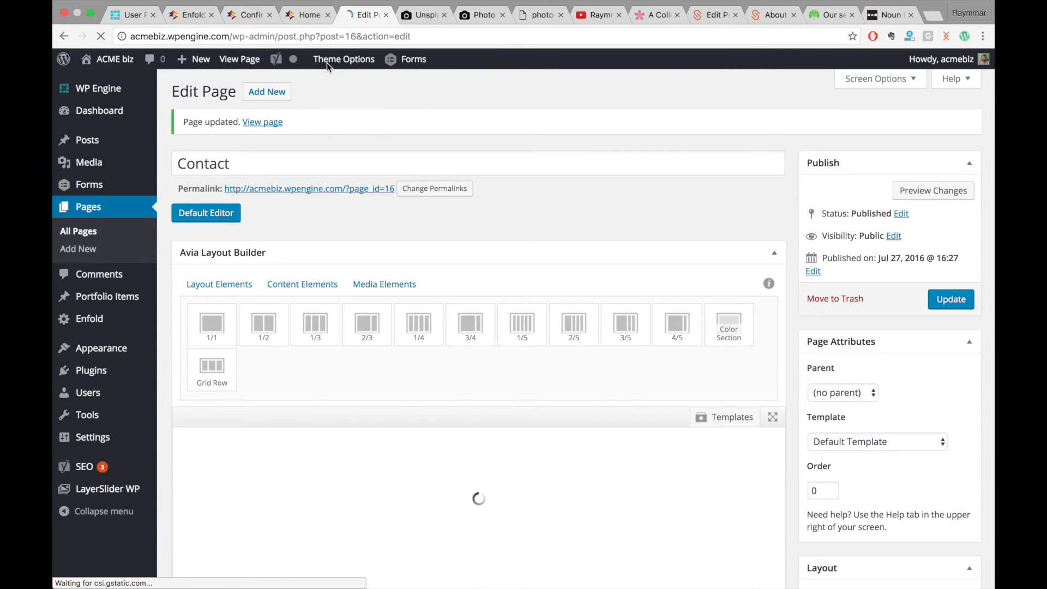
pyautogui.rightClick(252, 60)
pyautogui.click(277, 69)
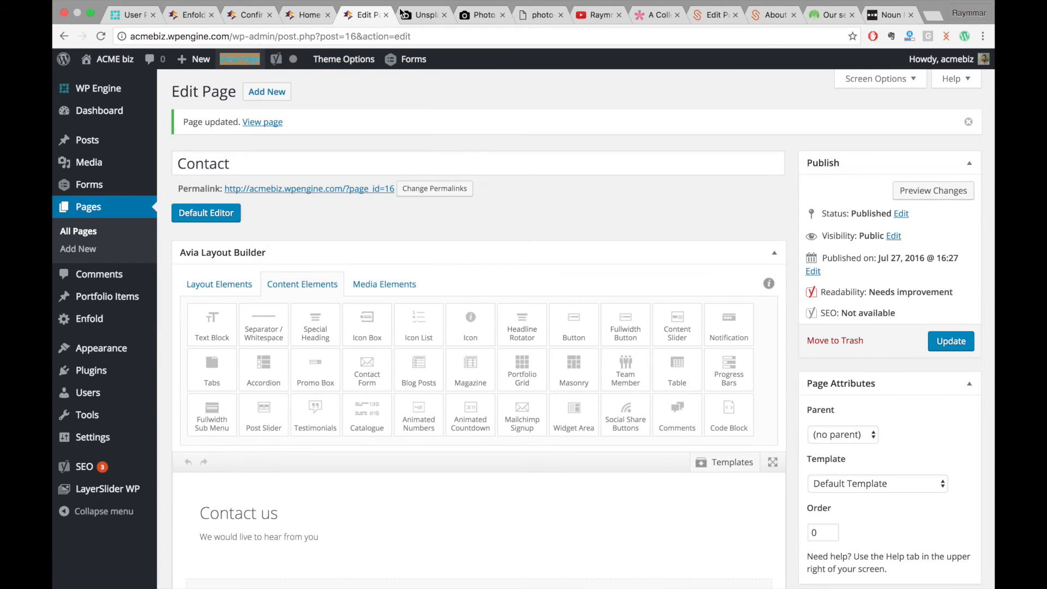
pyautogui.click(402, 15)
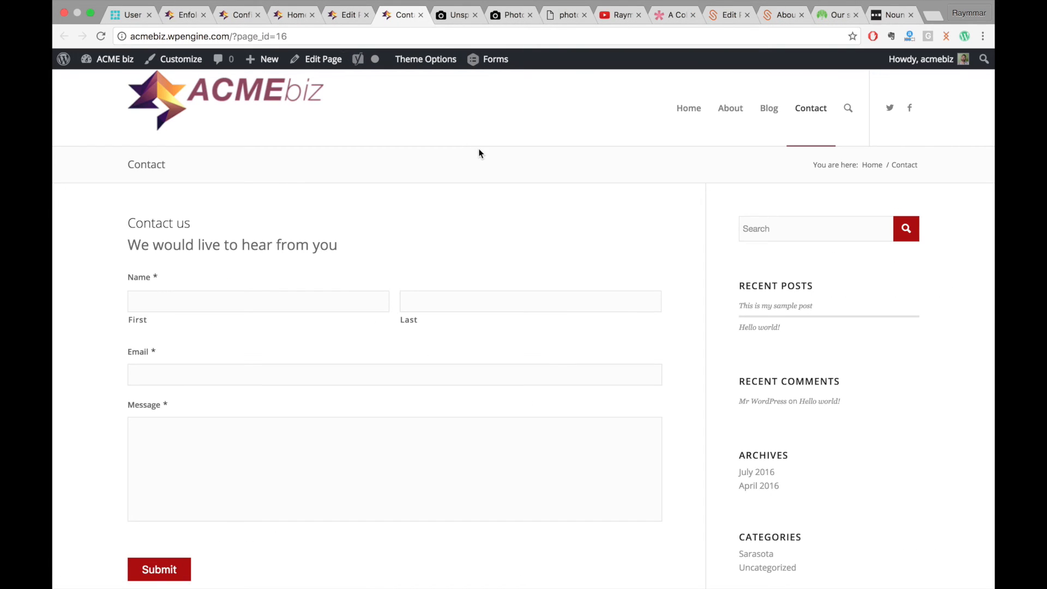
pyautogui.click(366, 299)
pyautogui.scroll(-3, 365, 303)
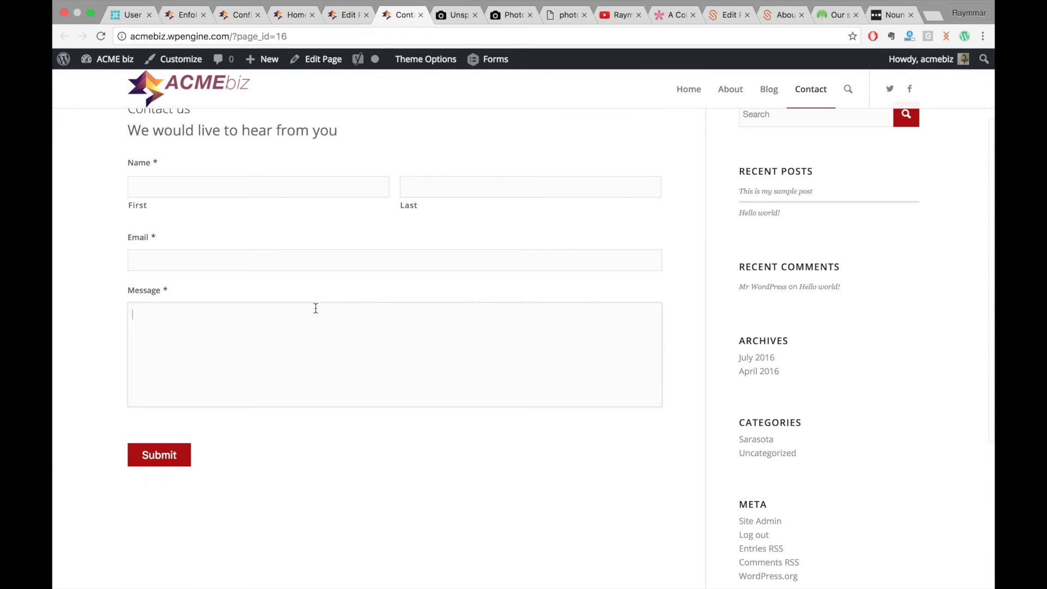
pyautogui.scroll(-2, 373, 427)
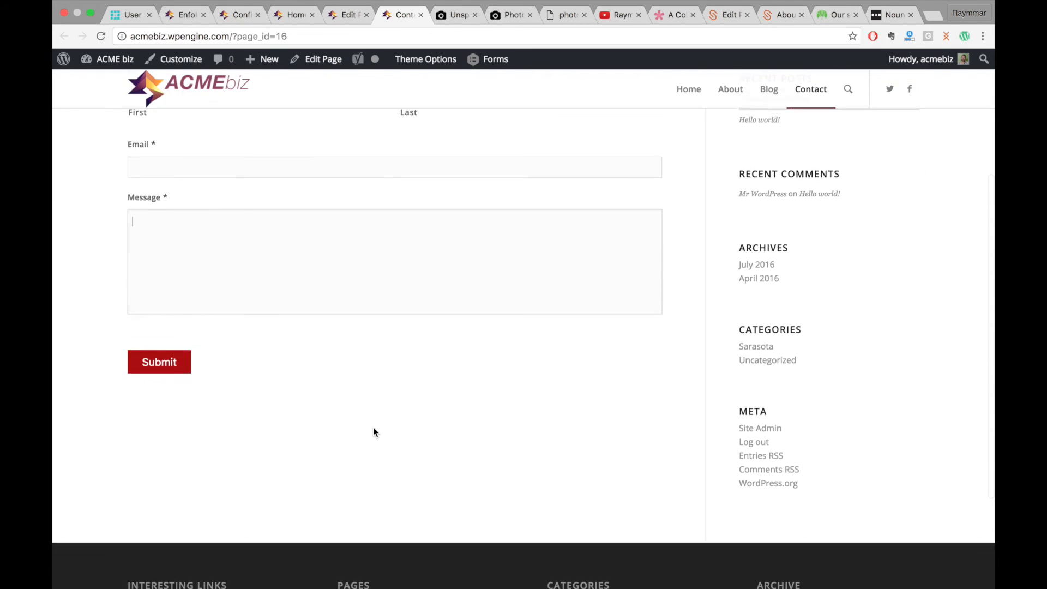
pyautogui.scroll(5, 373, 427)
pyautogui.click(374, 428)
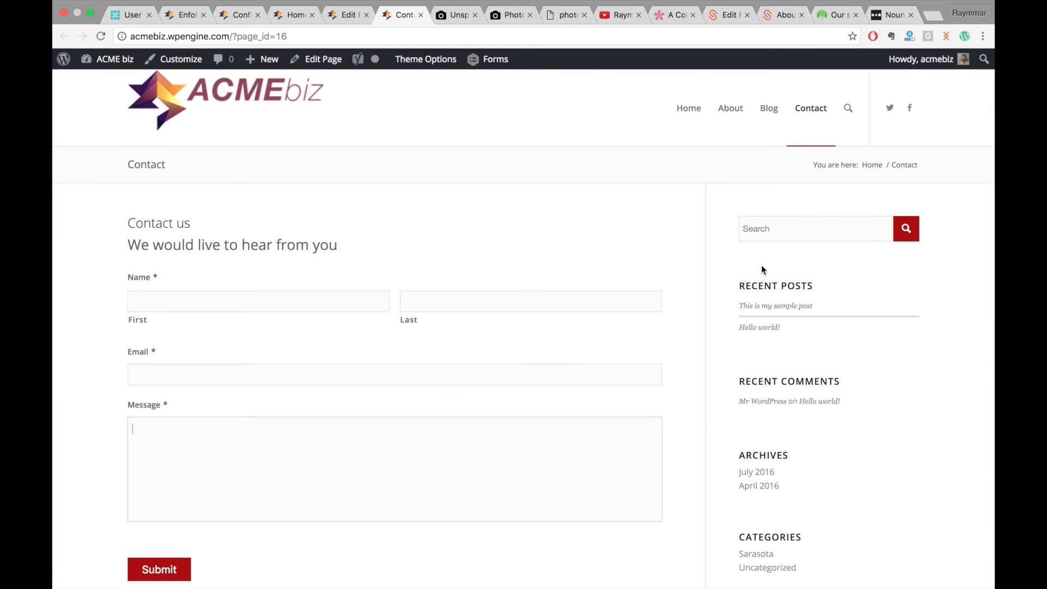
pyautogui.scroll(-3, 838, 441)
pyautogui.scroll(3, 838, 442)
pyautogui.scroll(-3, 838, 442)
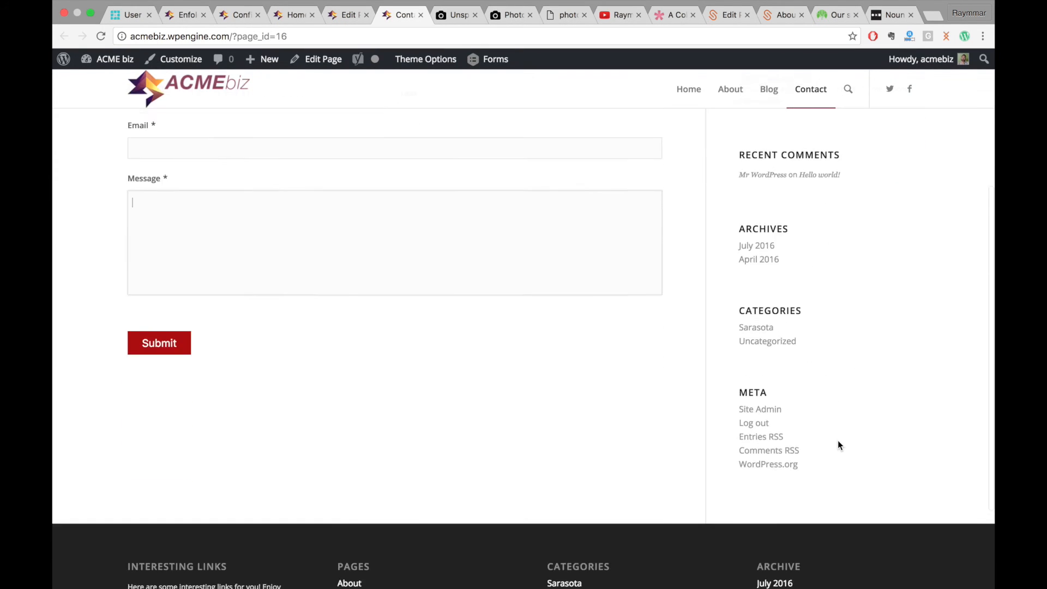
pyautogui.scroll(2, 838, 442)
pyautogui.scroll(2, 837, 440)
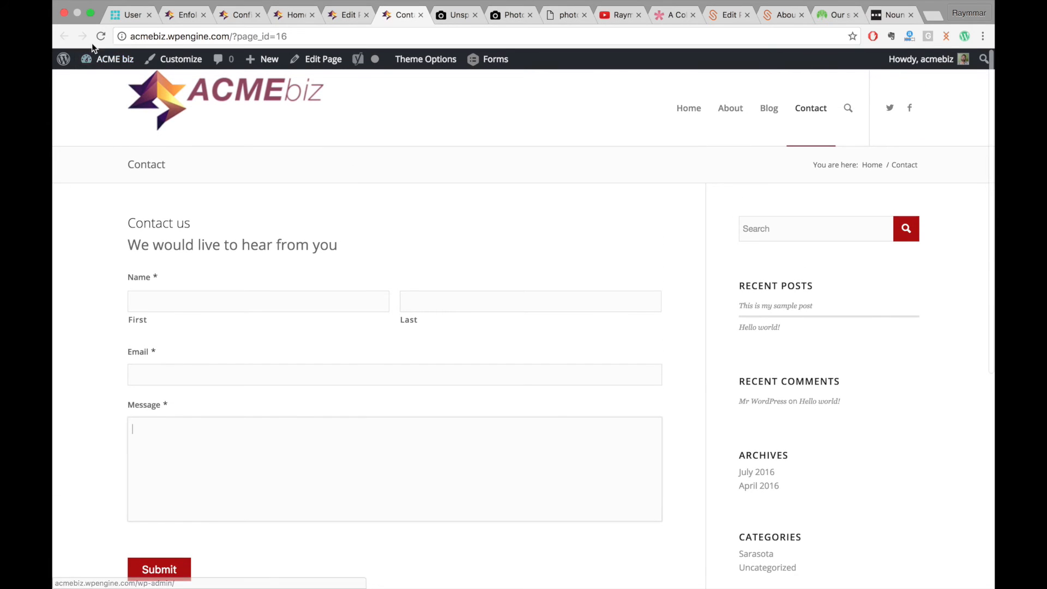
# Remove the Search, Recent Posts, Recent Comments, Archives, Categories and Meta widgets from the sidebar.
pyautogui.moveTo(114, 64)
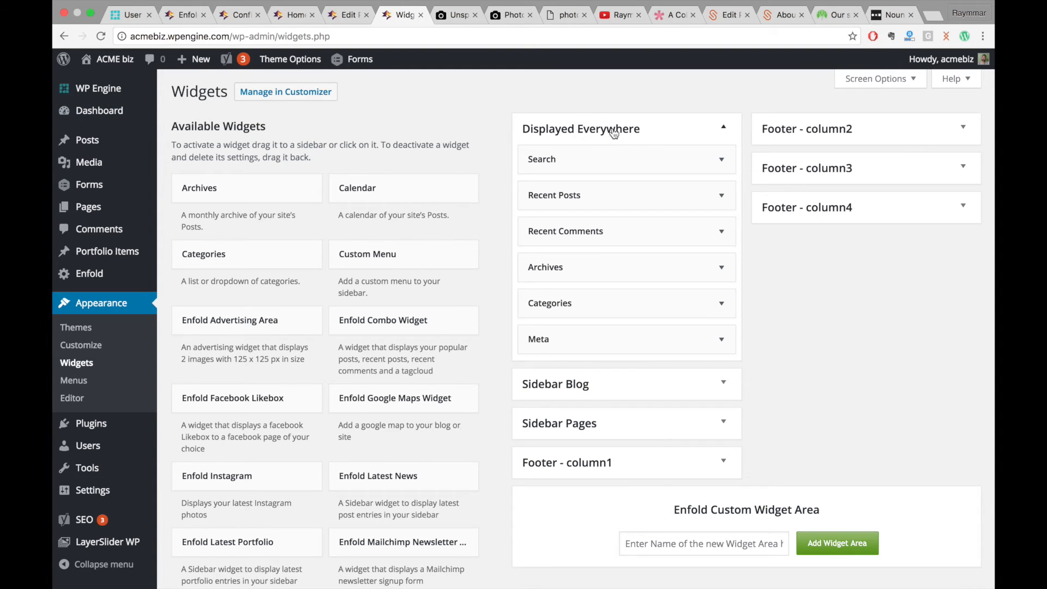
pyautogui.moveTo(605, 155); pyautogui.dragTo(390, 159)
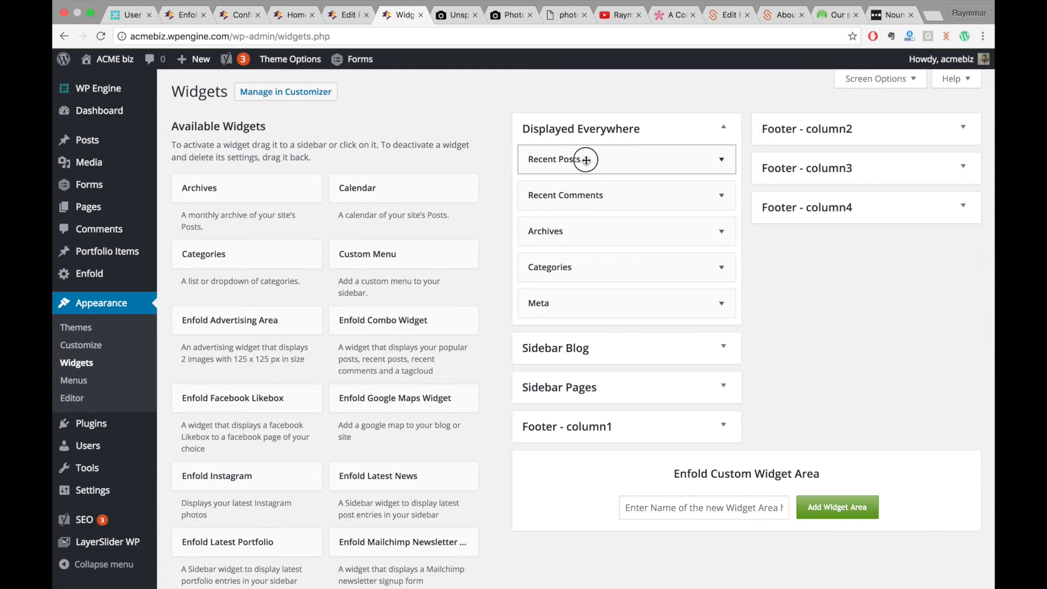
pyautogui.moveTo(629, 160); pyautogui.dragTo(356, 163)
pyautogui.moveTo(576, 170); pyautogui.dragTo(352, 170)
pyautogui.moveTo(602, 156); pyautogui.dragTo(349, 161)
pyautogui.moveTo(543, 157); pyautogui.dragTo(307, 156)
pyautogui.moveTo(540, 159); pyautogui.dragTo(377, 183)
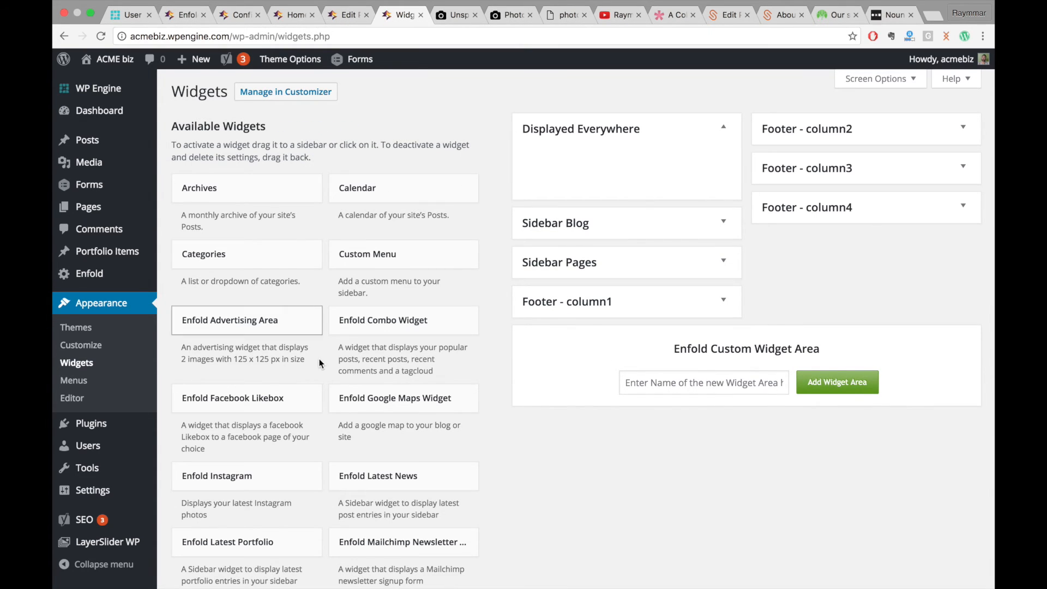
# Add an Enfold Facebook Likebox widget with the site's Facebook page URL and save it.
pyautogui.scroll(-2, 327, 394)
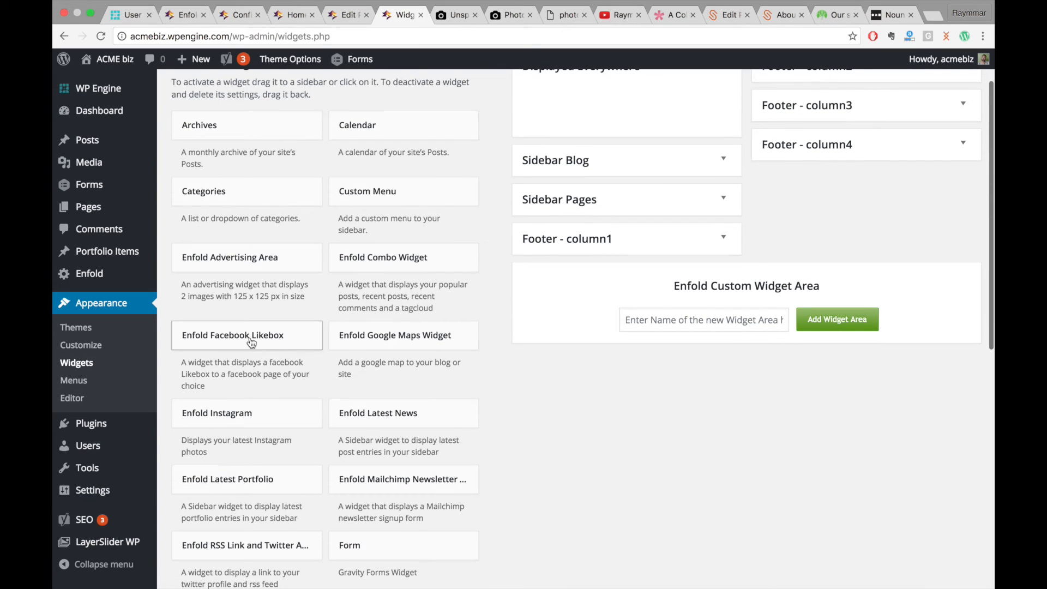
pyautogui.moveTo(250, 340); pyautogui.dragTo(591, 103)
pyautogui.scroll(2, 594, 103)
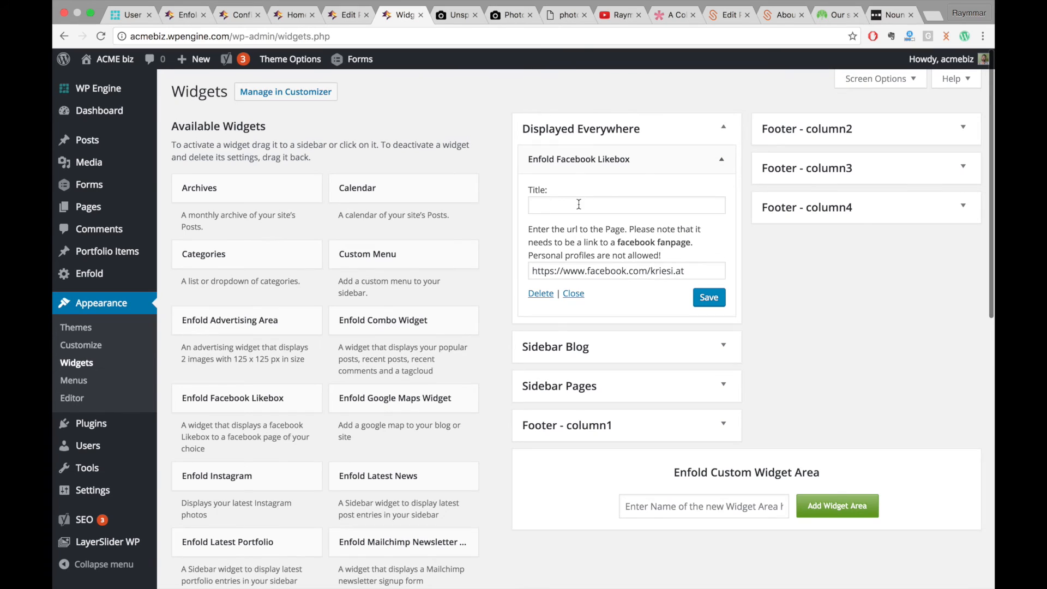
pyautogui.moveTo(649, 272); pyautogui.dragTo(757, 272)
pyautogui.write('rtirado2')
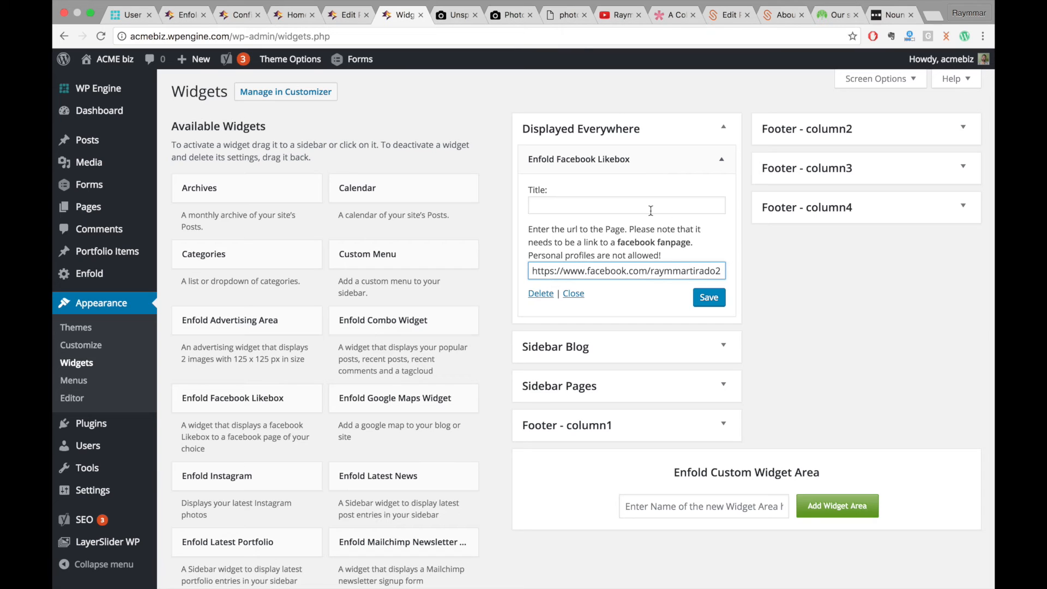
pyautogui.click(633, 206)
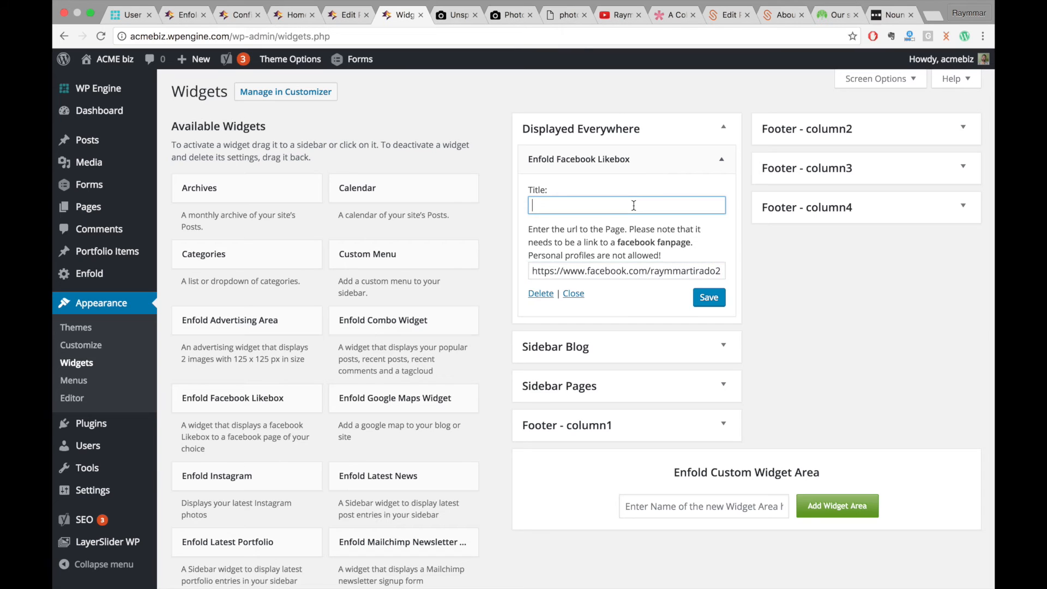
pyautogui.click(709, 298)
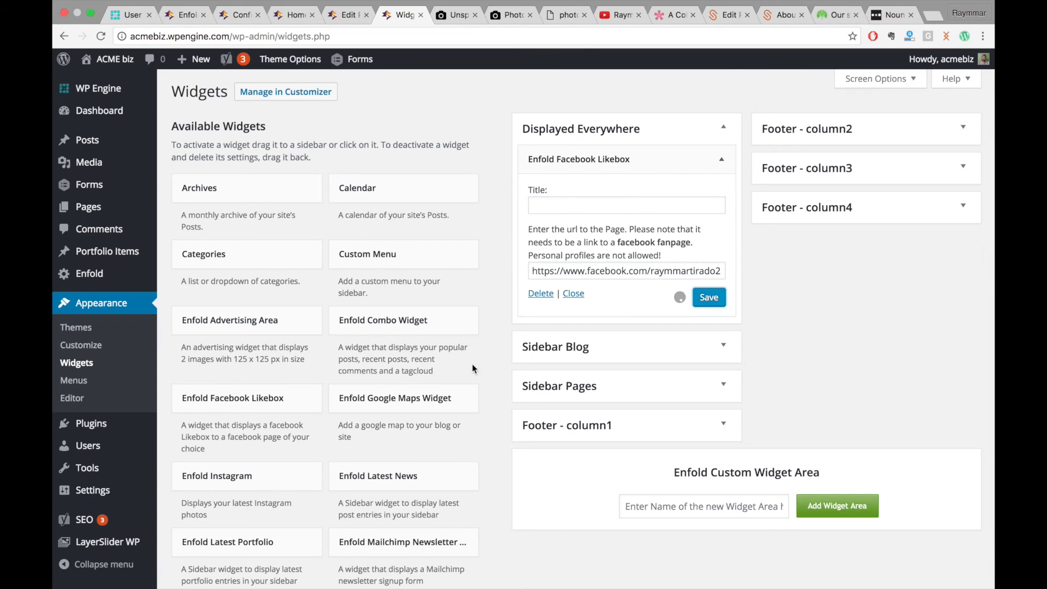
# Add an Enfold Latest News widget showing 6 Sarasota posts and save it.
pyautogui.scroll(-1, 376, 447)
pyautogui.click(374, 438)
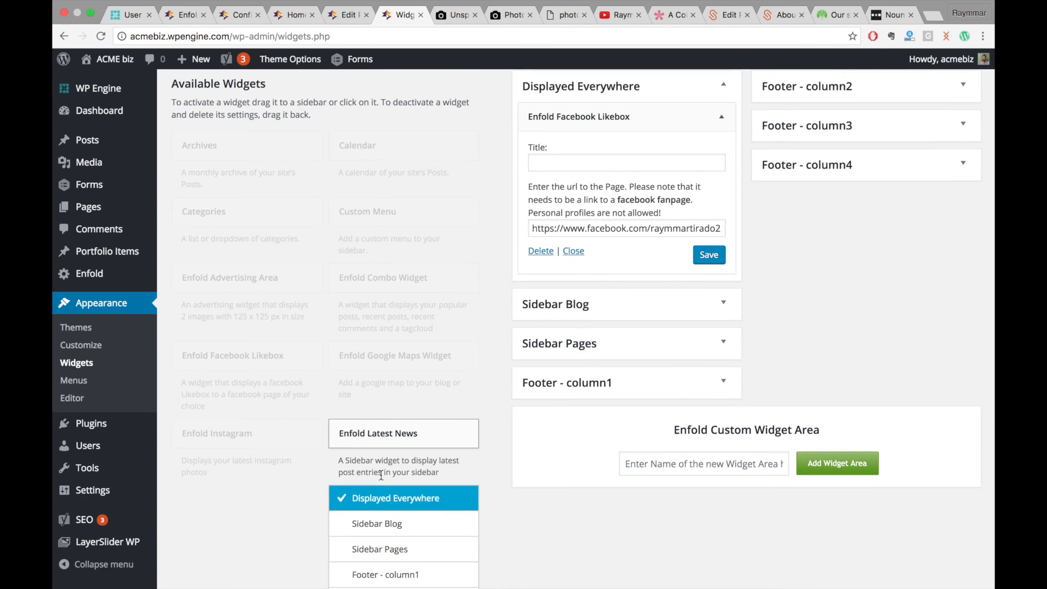
pyautogui.scroll(-2, 382, 479)
pyautogui.scroll(-5, 415, 414)
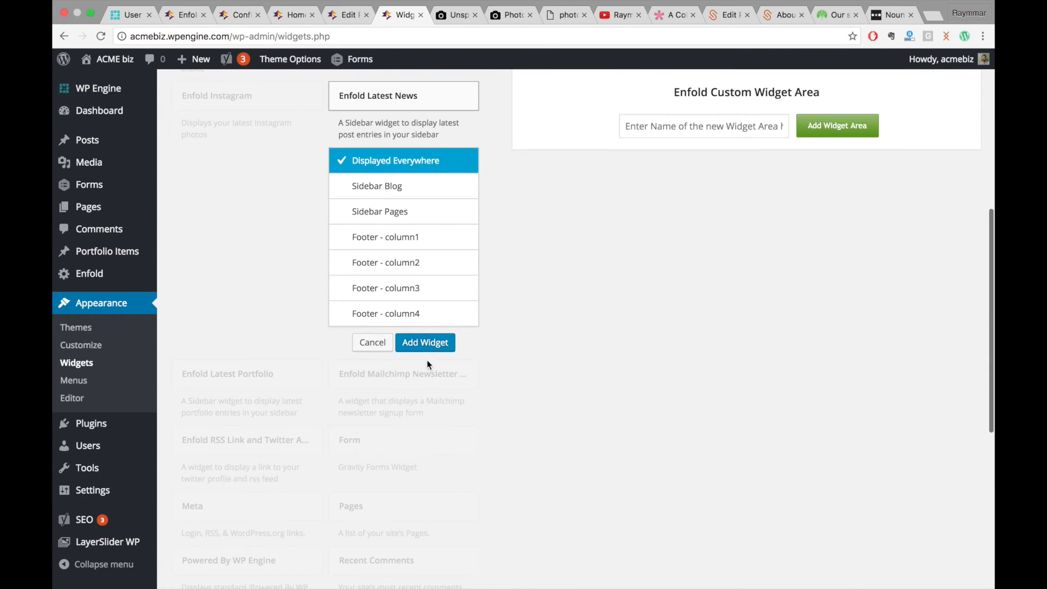
pyautogui.click(426, 349)
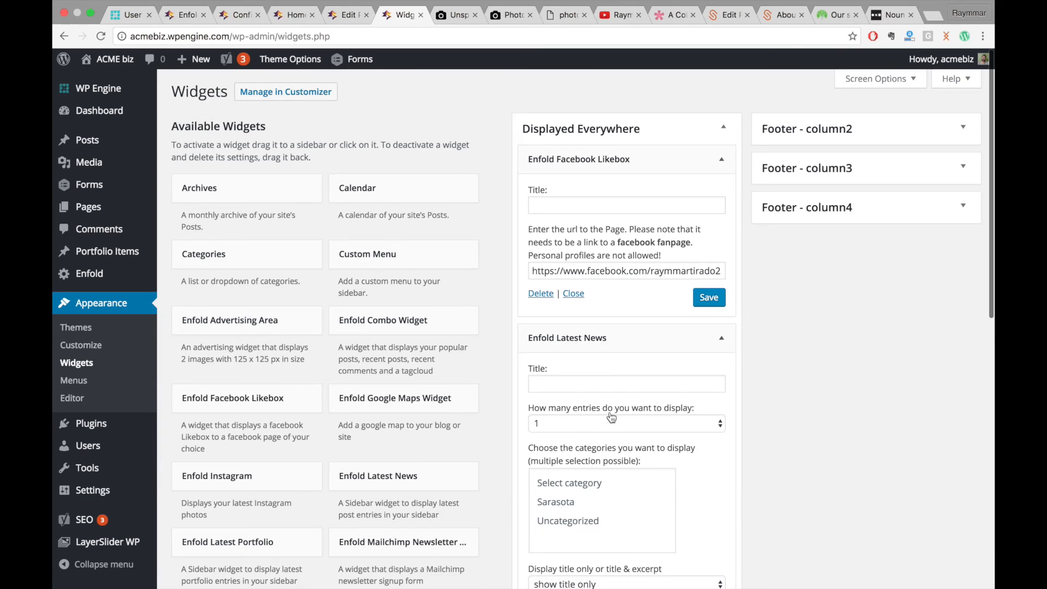
pyautogui.scroll(-1, 611, 418)
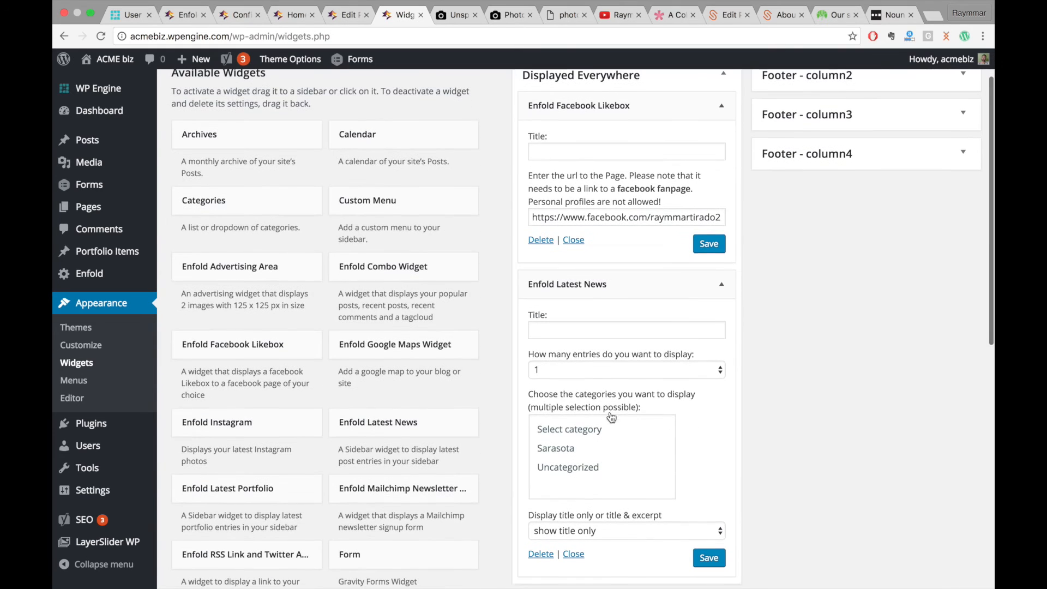
pyautogui.click(572, 449)
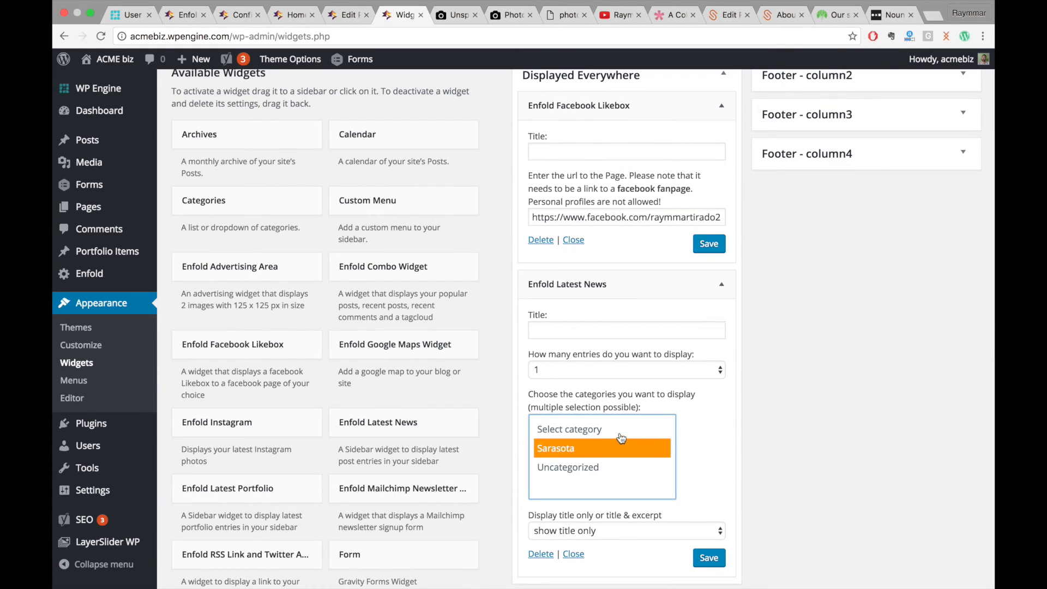
pyautogui.click(638, 369)
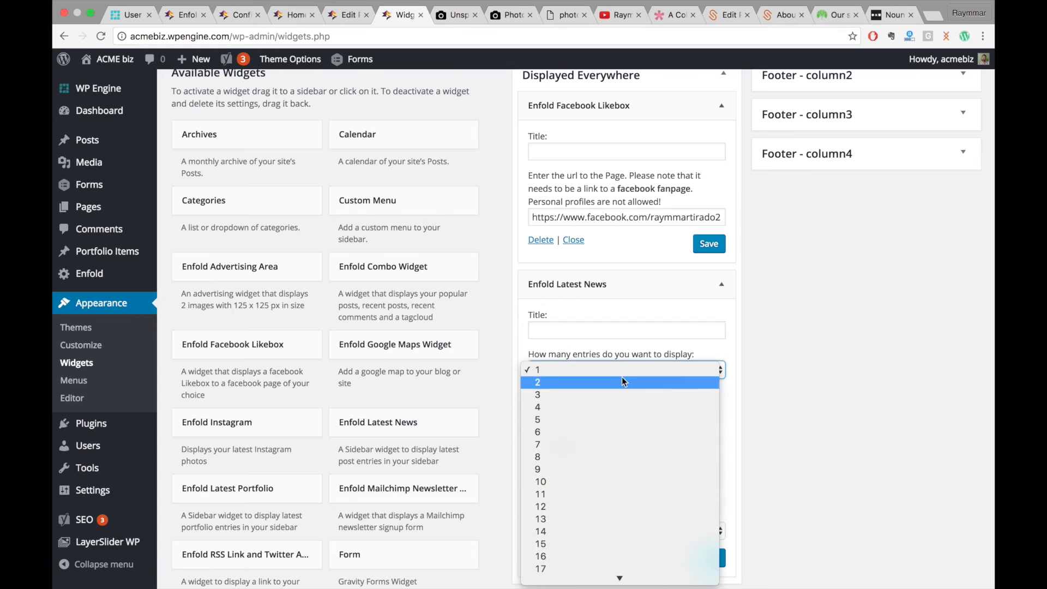
pyautogui.click(580, 433)
pyautogui.click(675, 370)
pyautogui.click(675, 370)
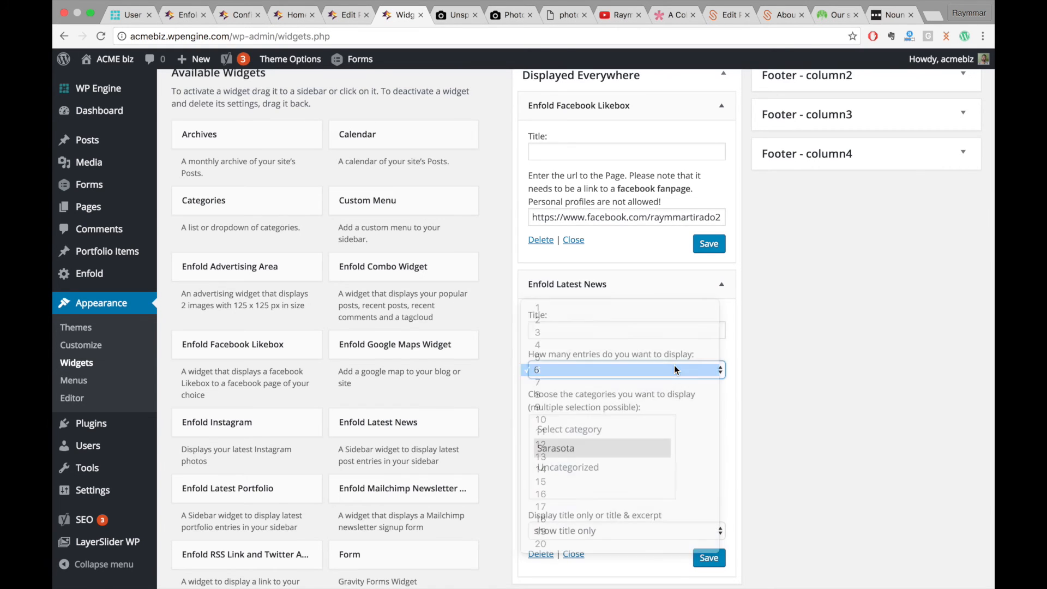
pyautogui.scroll(-5, 705, 445)
pyautogui.click(717, 424)
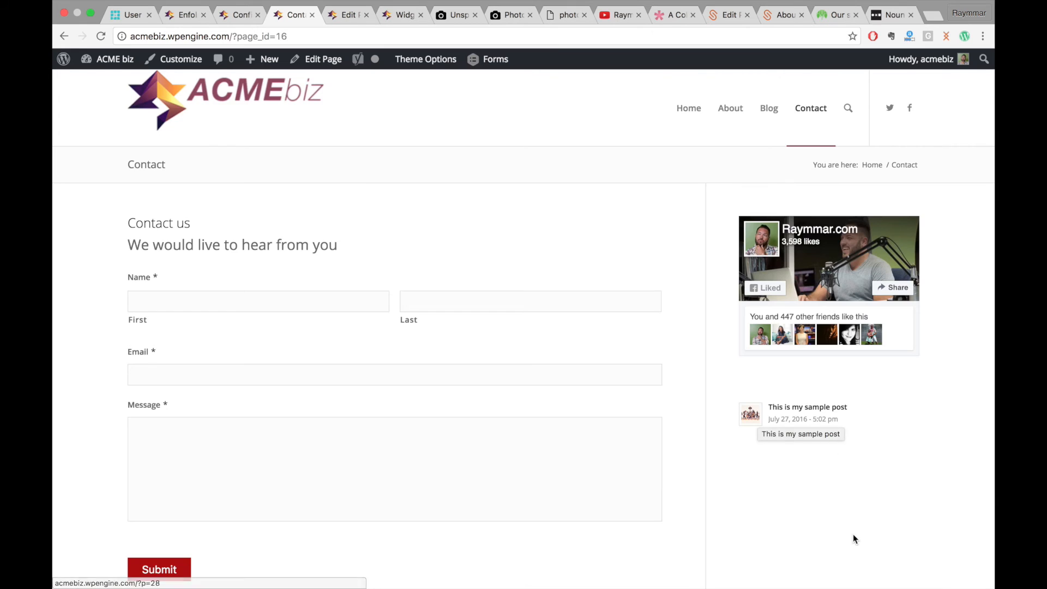
# Scroll through the finished Contact page, then go to the ACME biz home page via the logo.
pyautogui.scroll(-4, 853, 539)
pyautogui.scroll(3, 853, 534)
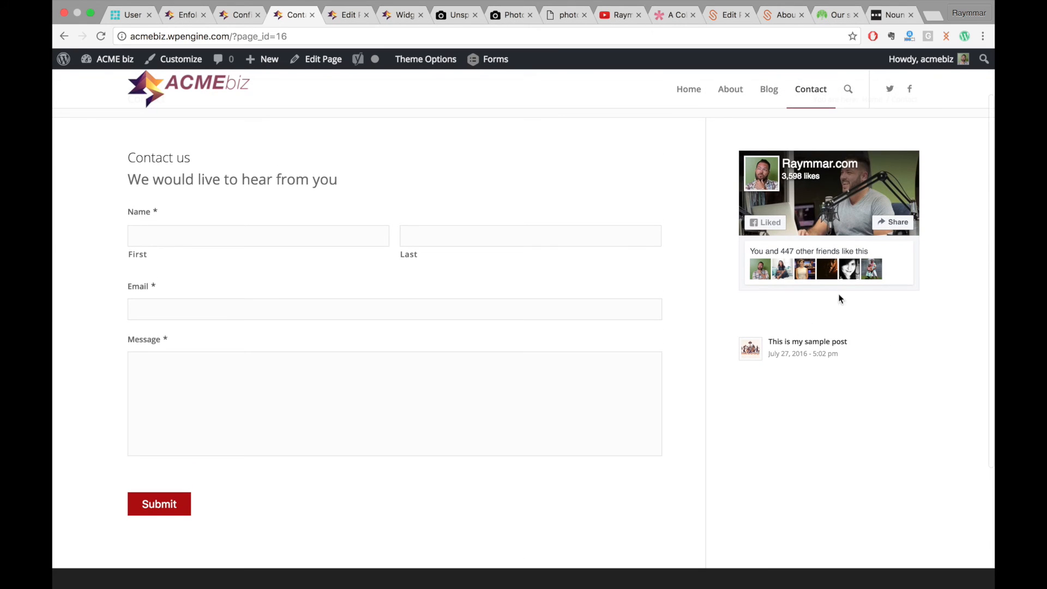
pyautogui.scroll(2, 859, 346)
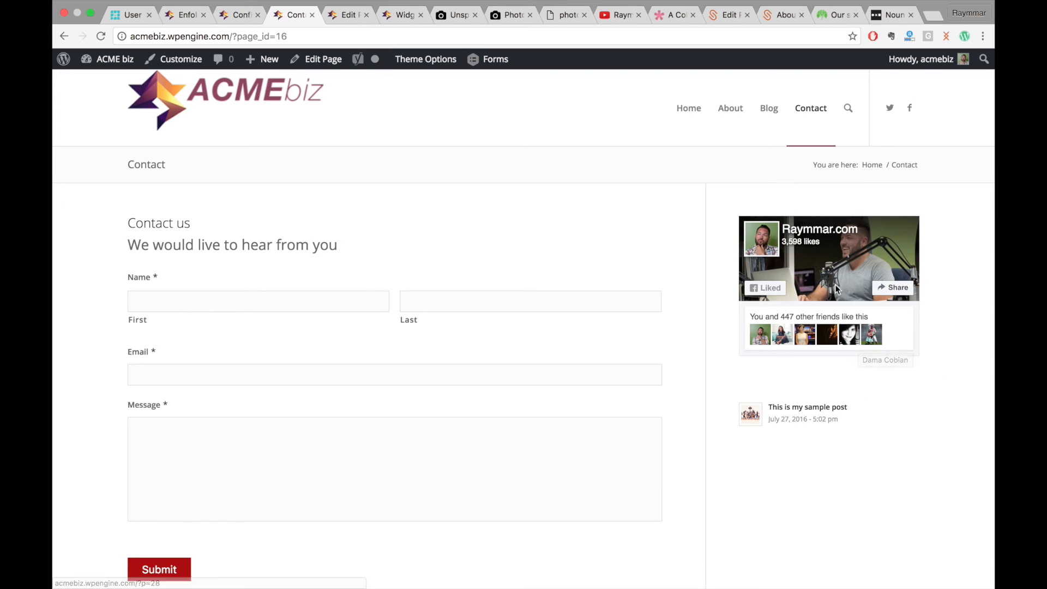
pyautogui.scroll(-5, 807, 419)
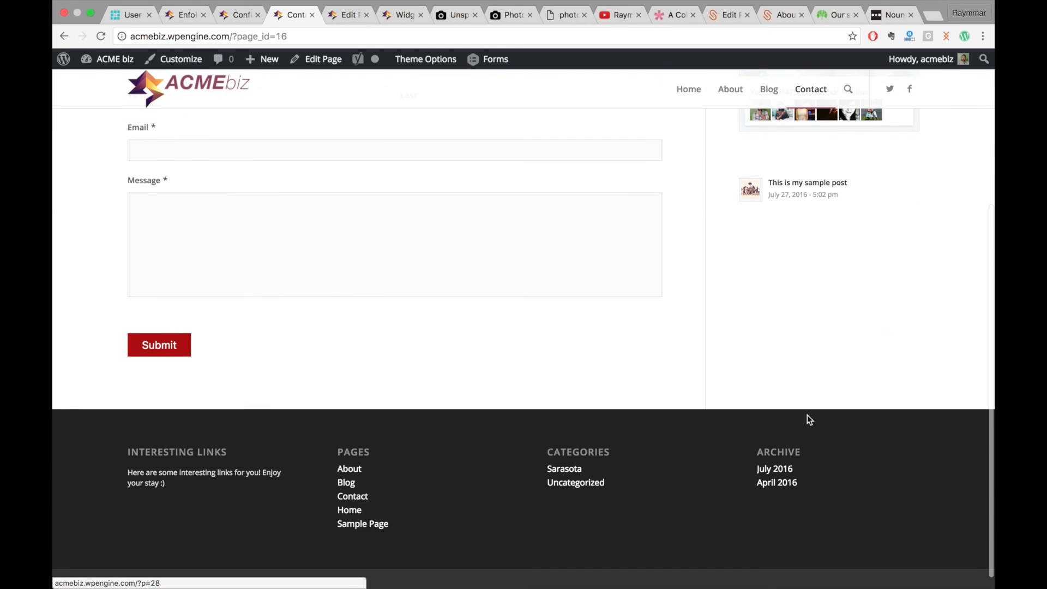
pyautogui.scroll(6, 808, 420)
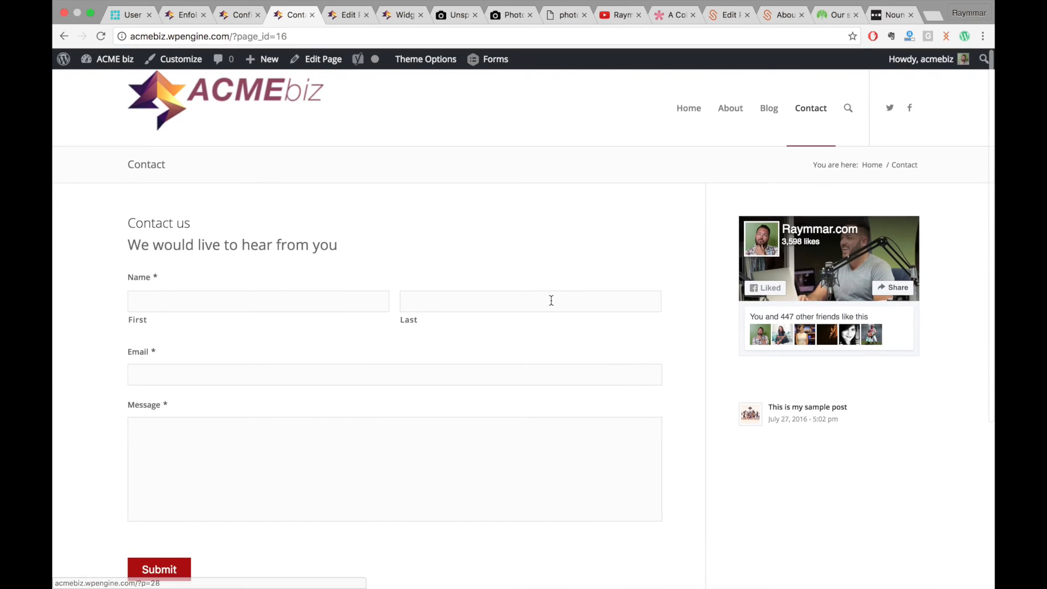
pyautogui.scroll(-3, 551, 301)
pyautogui.scroll(3, 551, 300)
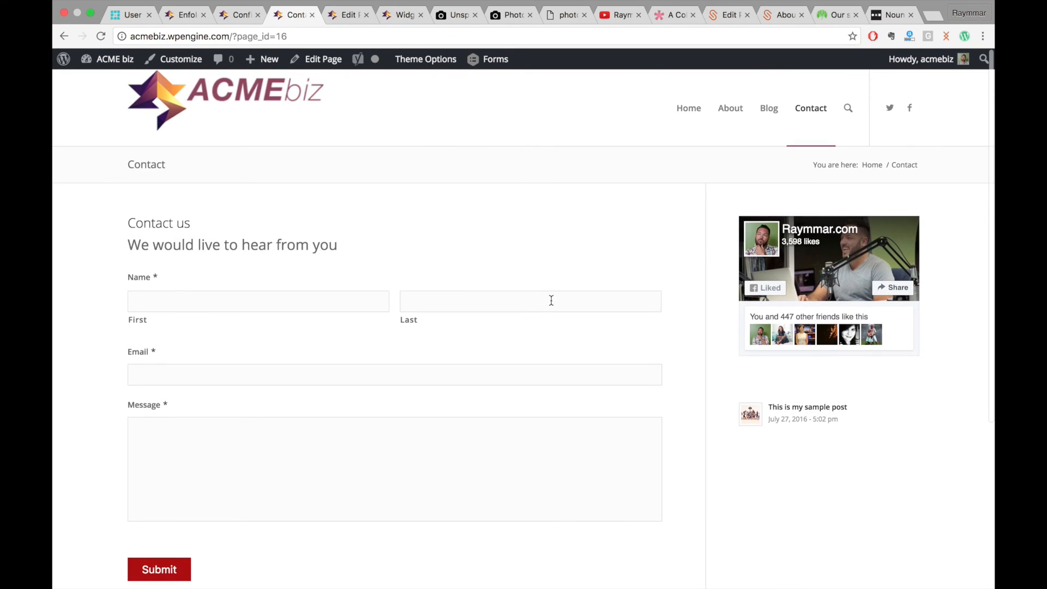
pyautogui.scroll(-5, 551, 301)
pyautogui.scroll(6, 550, 300)
pyautogui.scroll(-2, 550, 300)
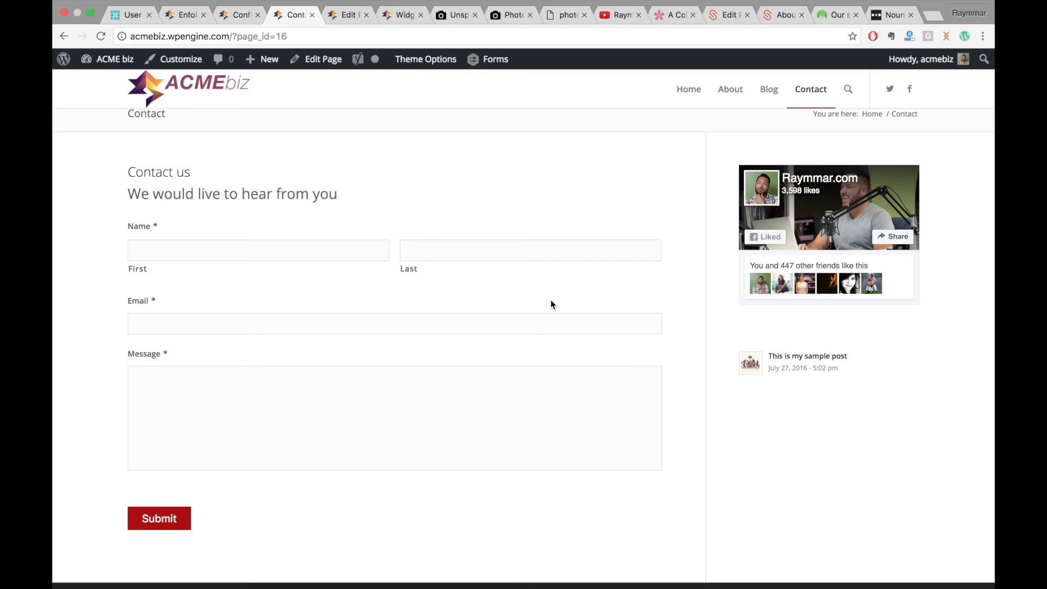
pyautogui.scroll(2, 550, 304)
pyautogui.click(229, 107)
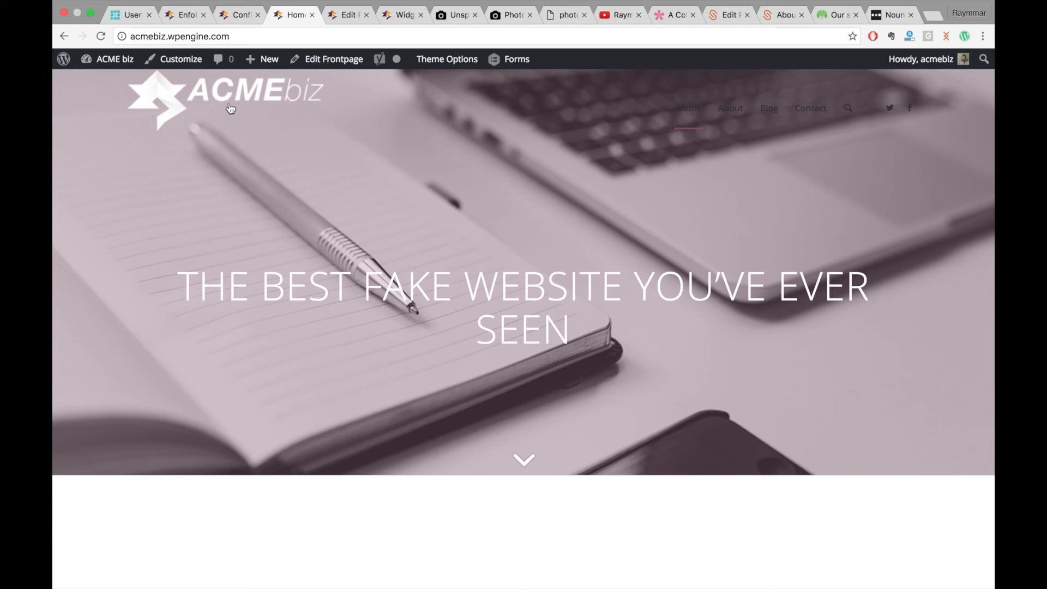
pyautogui.scroll(-10, 280, 208)
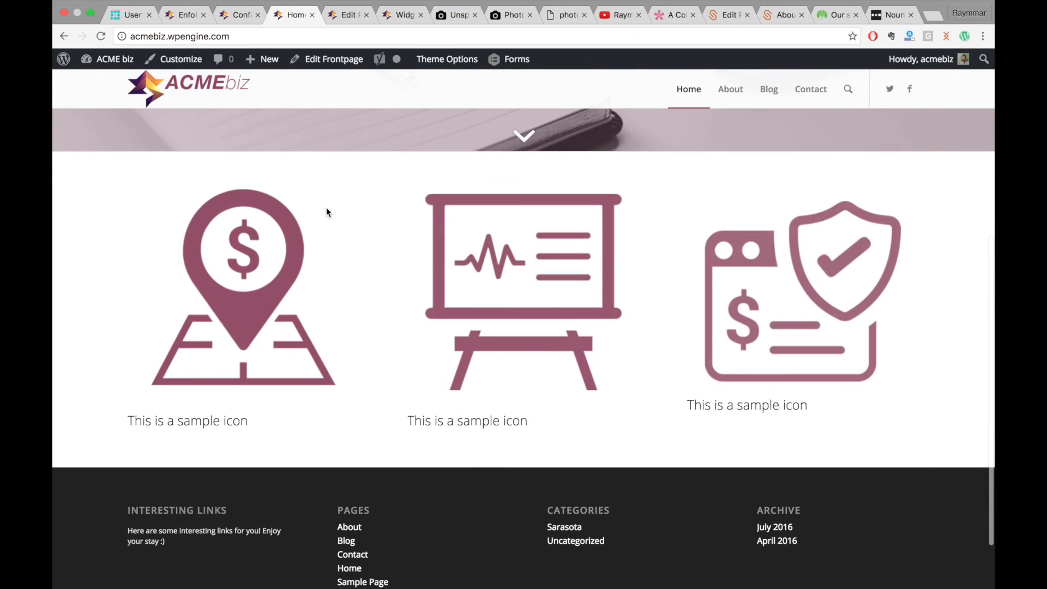